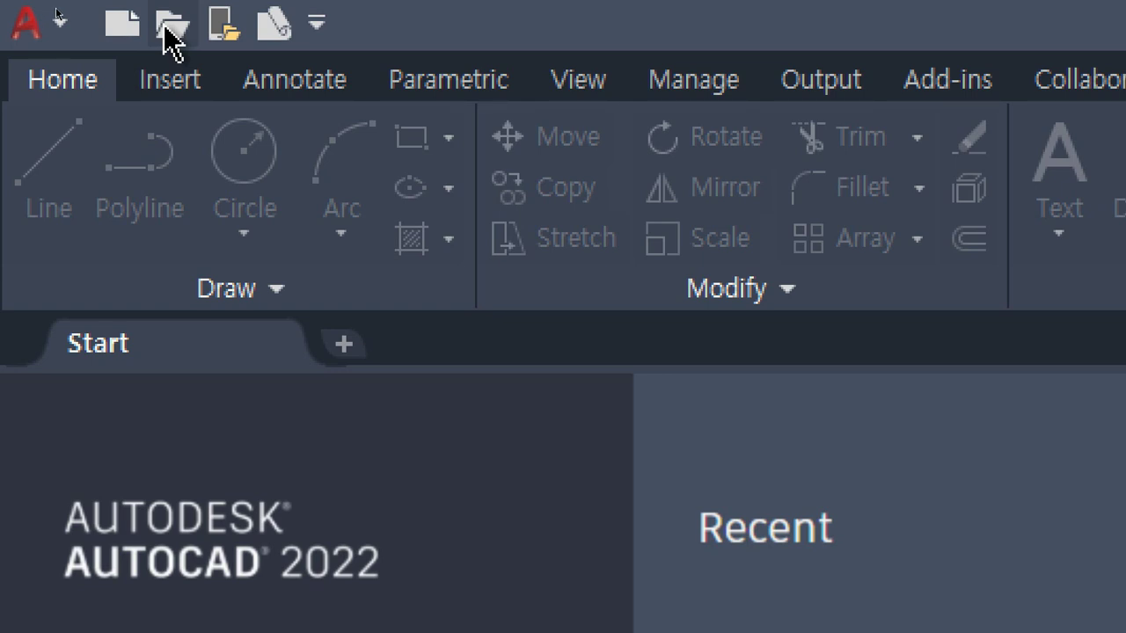
# Start a new drawing and bring up the template selection.
pyautogui.click(53, 26)
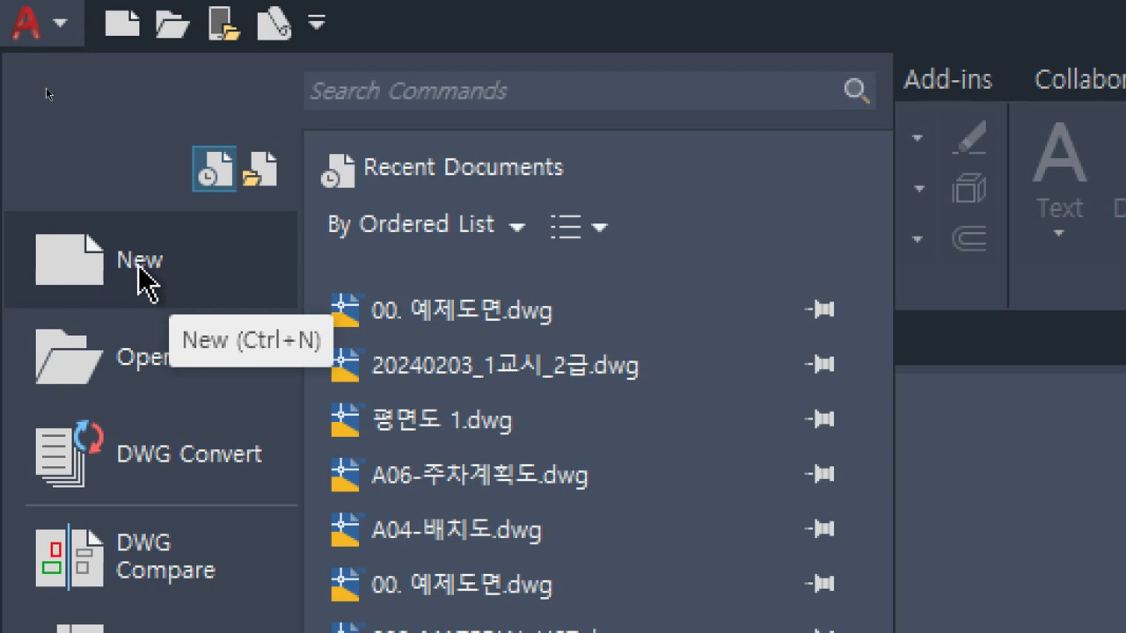
pyautogui.moveTo(151, 336)
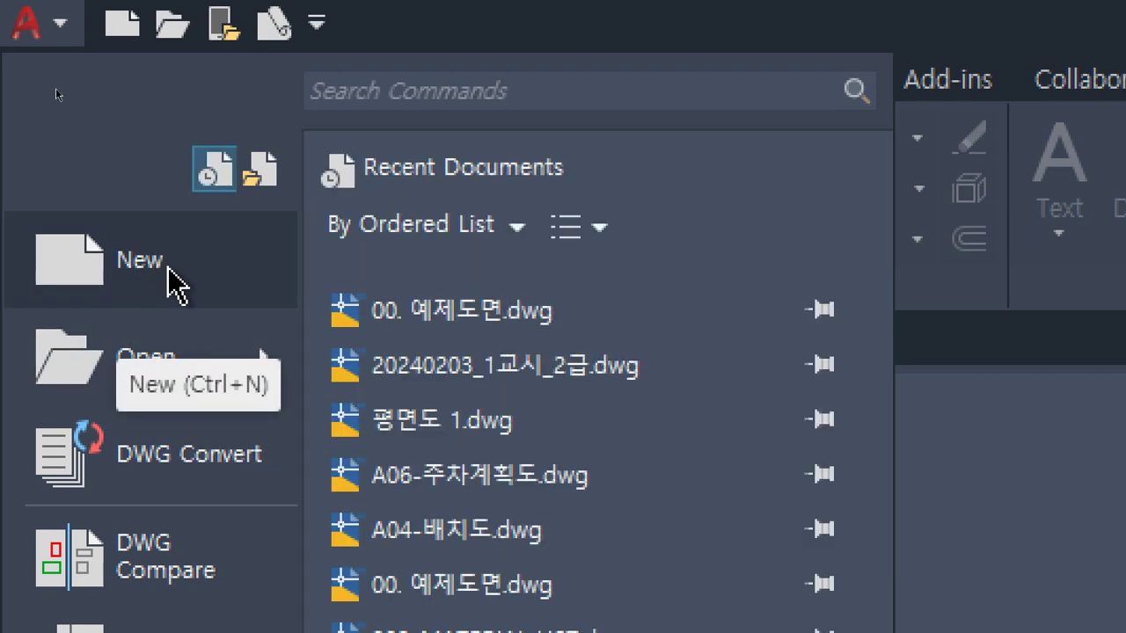
pyautogui.press('Escape')
pyautogui.hotkey('ctrl', 'n')
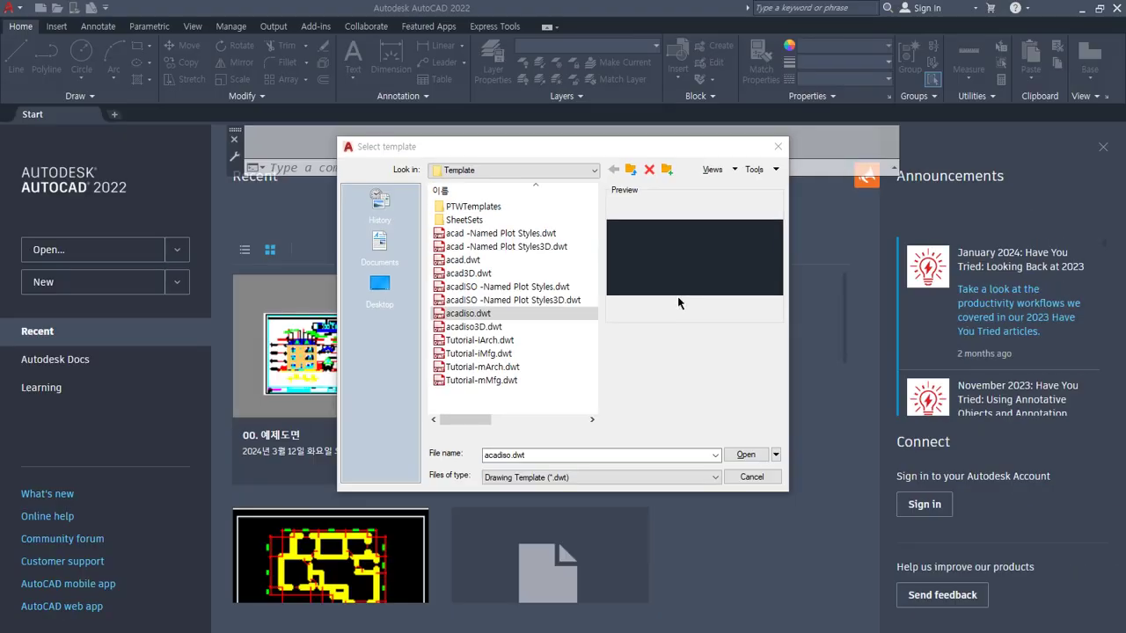
# Compare the acad.dwt and acadiso.dwt templates, leaving acadiso.dwt selected.
pyautogui.click(553, 155)
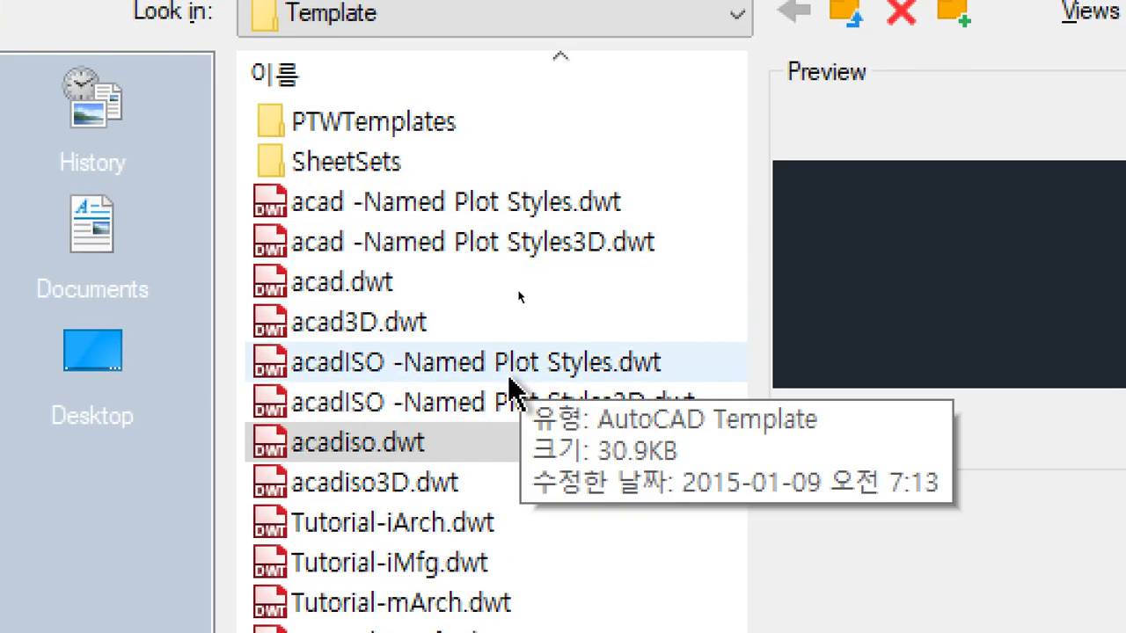
pyautogui.click(430, 298)
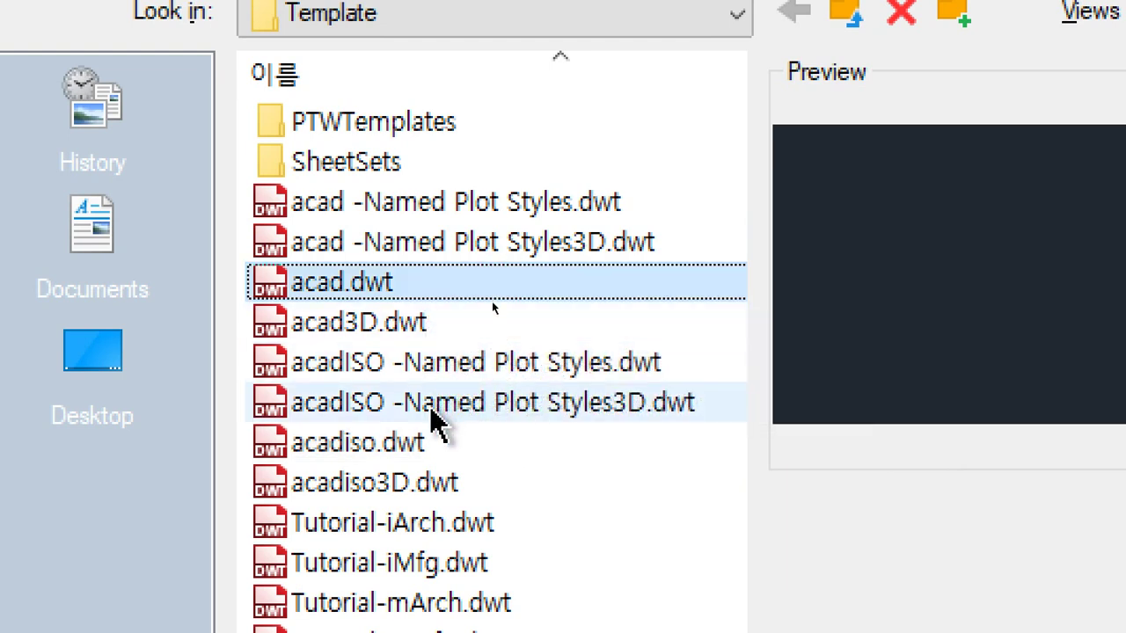
pyautogui.click(440, 447)
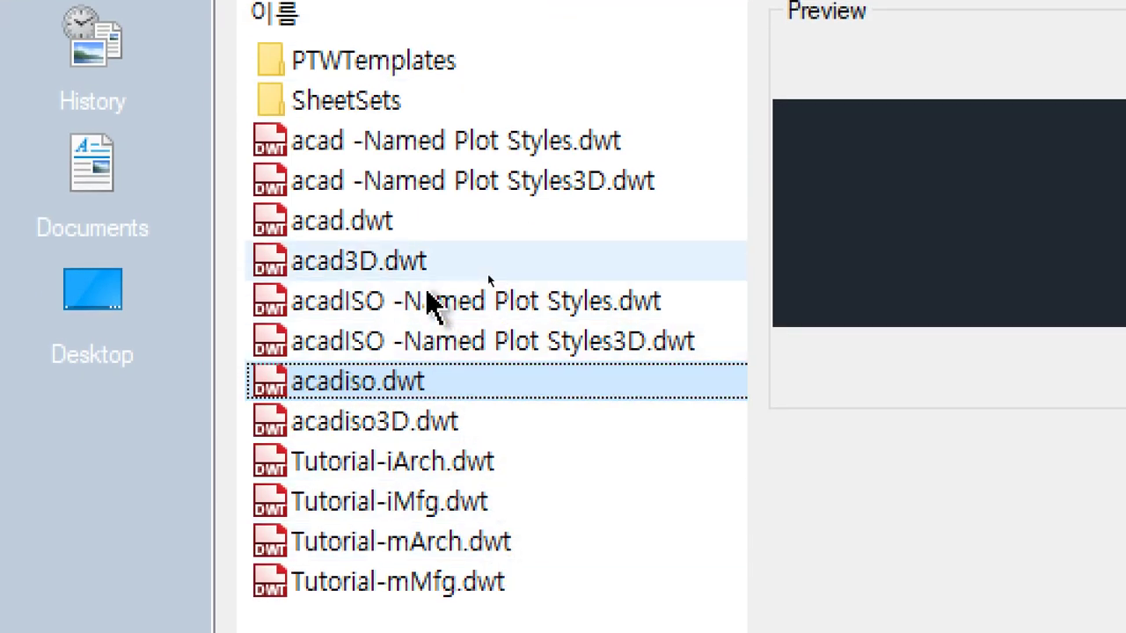
pyautogui.click(408, 234)
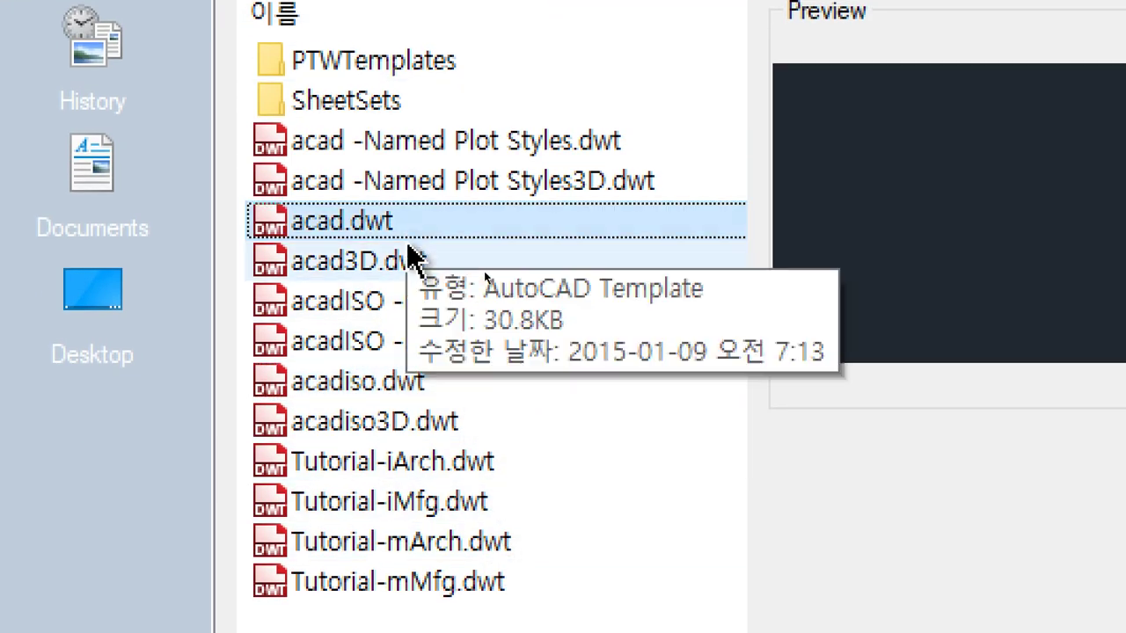
pyautogui.click(426, 380)
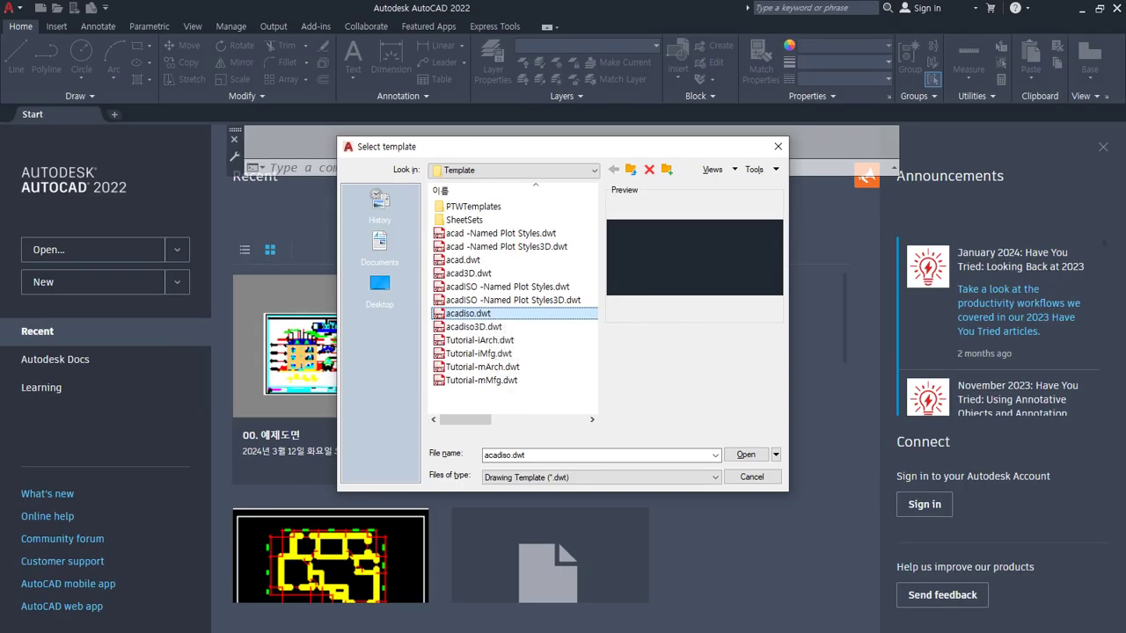
# Switch to Notepad and write the template names acad.dwt and acadiso.dwt on two separate lines.
pyautogui.hotkey('alt', 'Tab')
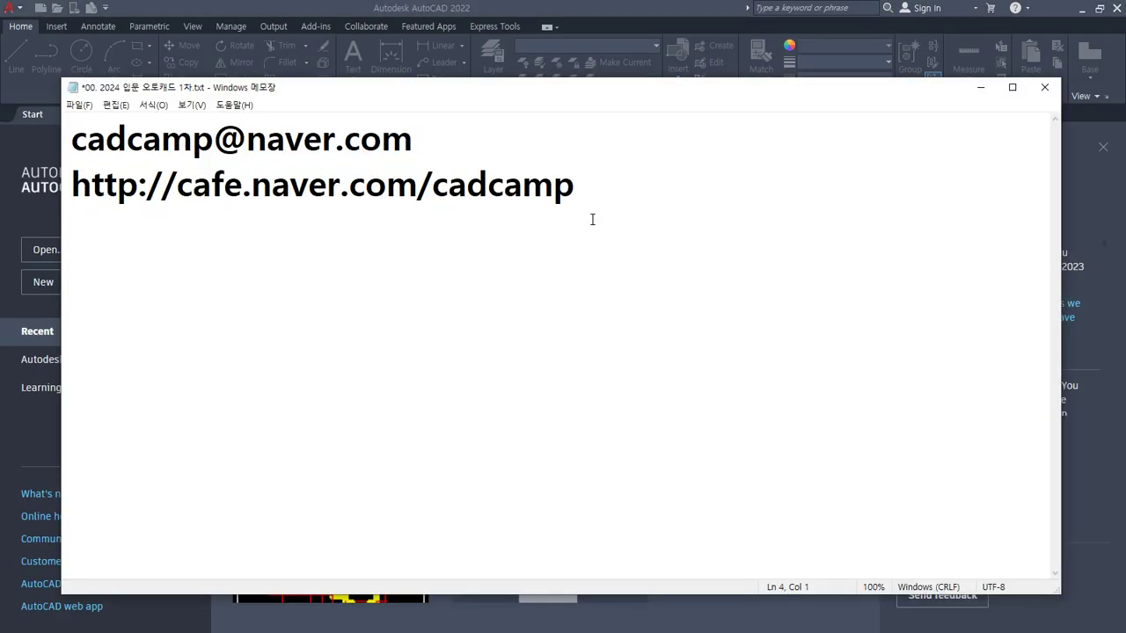
pyautogui.write('acad.dwt')
pyautogui.press('Return')
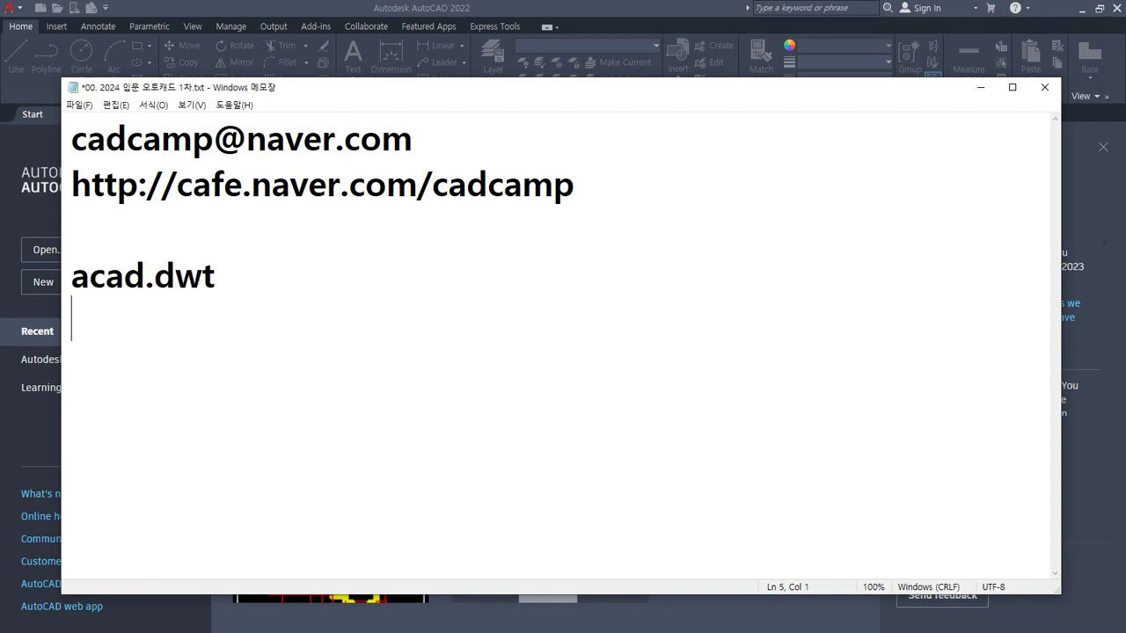
pyautogui.write('acadiso.dwt')
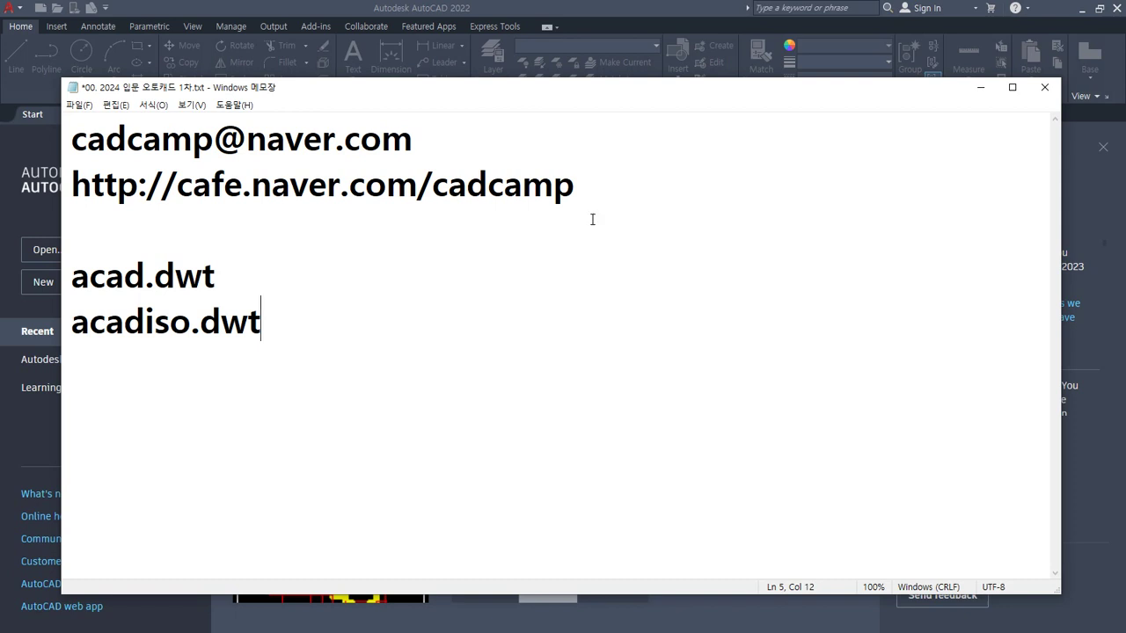
# Number the two template lines, putting "1." before acad.dwt and "2." before acadiso.dwt.
pyautogui.press('Up')
pyautogui.press('Home')
pyautogui.write('1.')
pyautogui.press('Down')
pyautogui.press('Home')
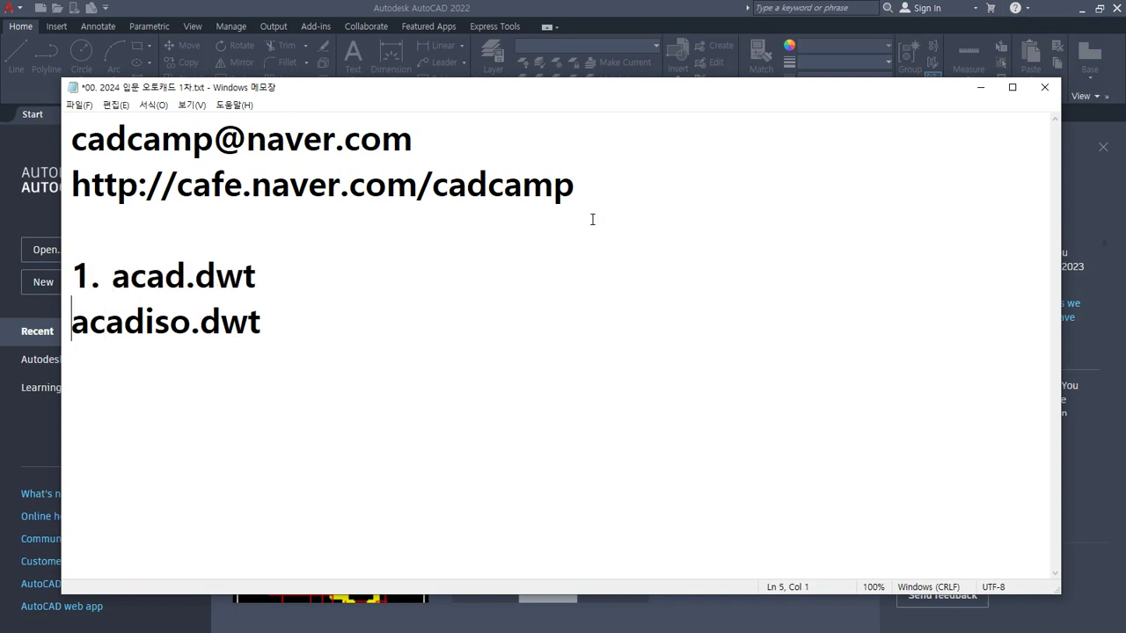
pyautogui.write('2.')
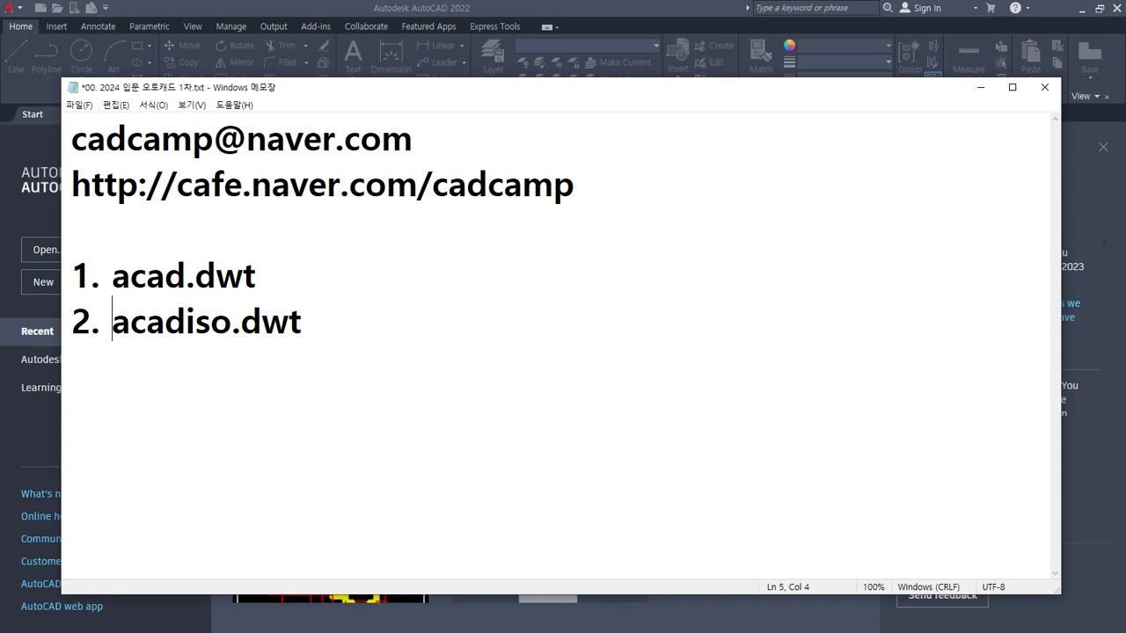
# Mark the acad.dwt line with "- X" and the acadiso.dwt line with "- O".
pyautogui.click(302, 322)
pyautogui.write('- OK')
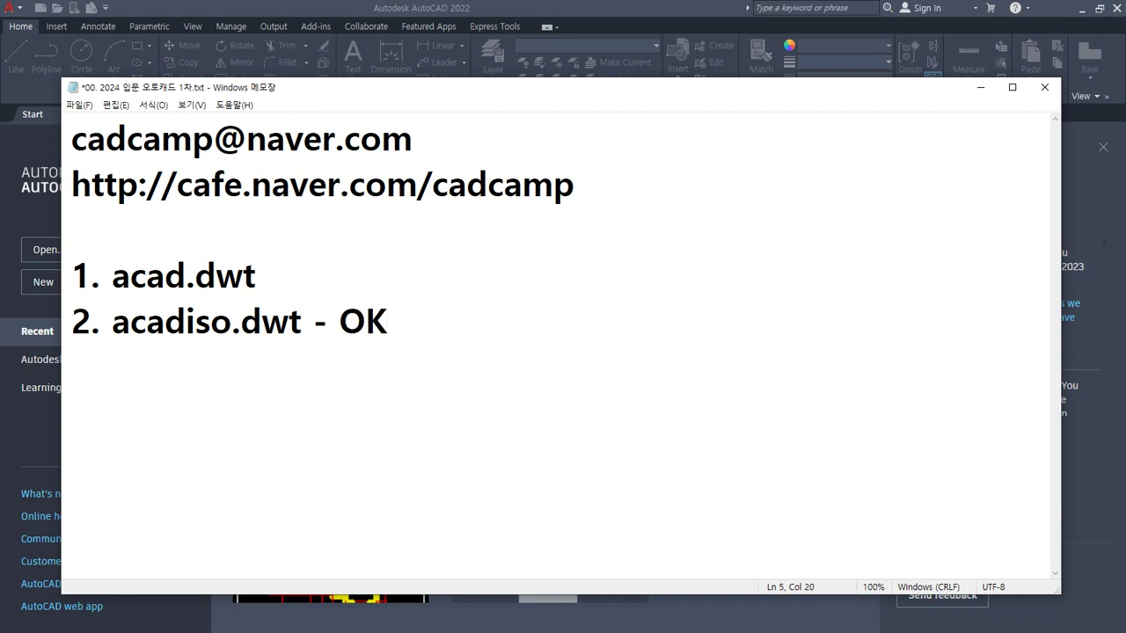
pyautogui.press('Up')
pyautogui.write('- X')
pyautogui.press('Down')
pyautogui.press('End')
pyautogui.press('BackSpace')
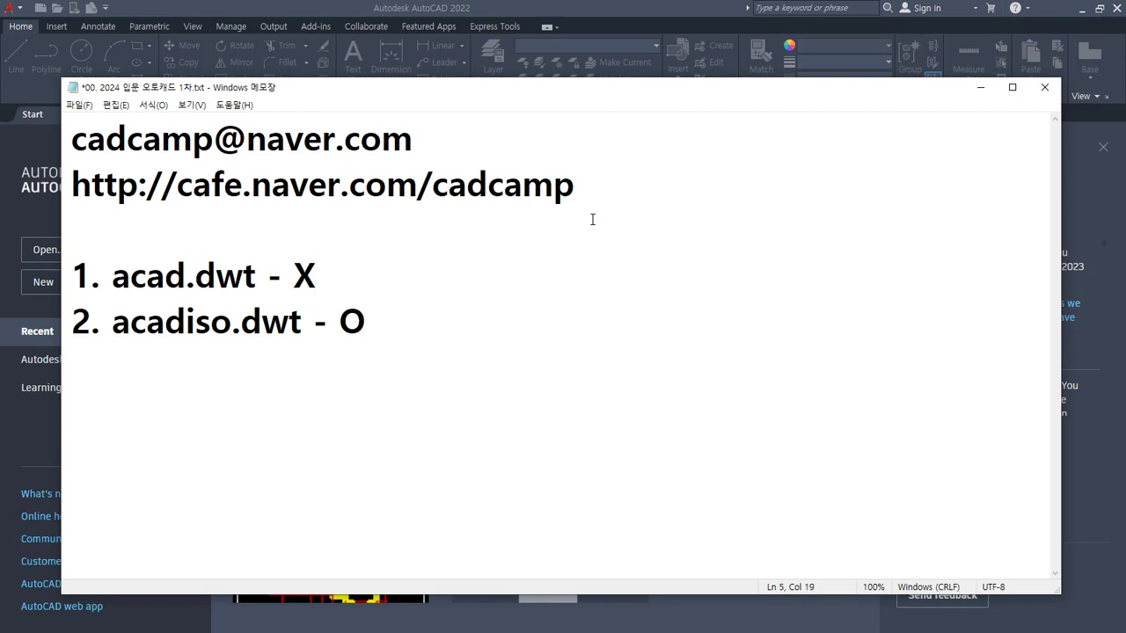
# Append the unit notes "- 단위 인치" to the acad.dwt line and "- 단위 mm" to the acadiso.dwt line.
pyautogui.press('Up')
pyautogui.write('- 단ㅇ위 잊')
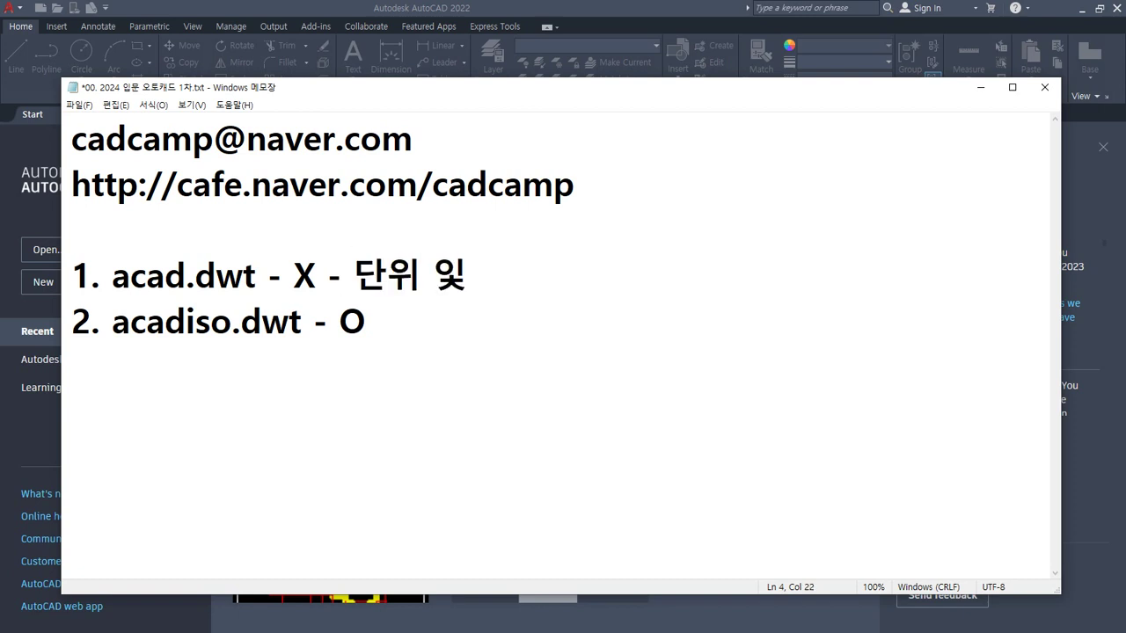
pyautogui.press('BackSpace')
pyautogui.write('인치')
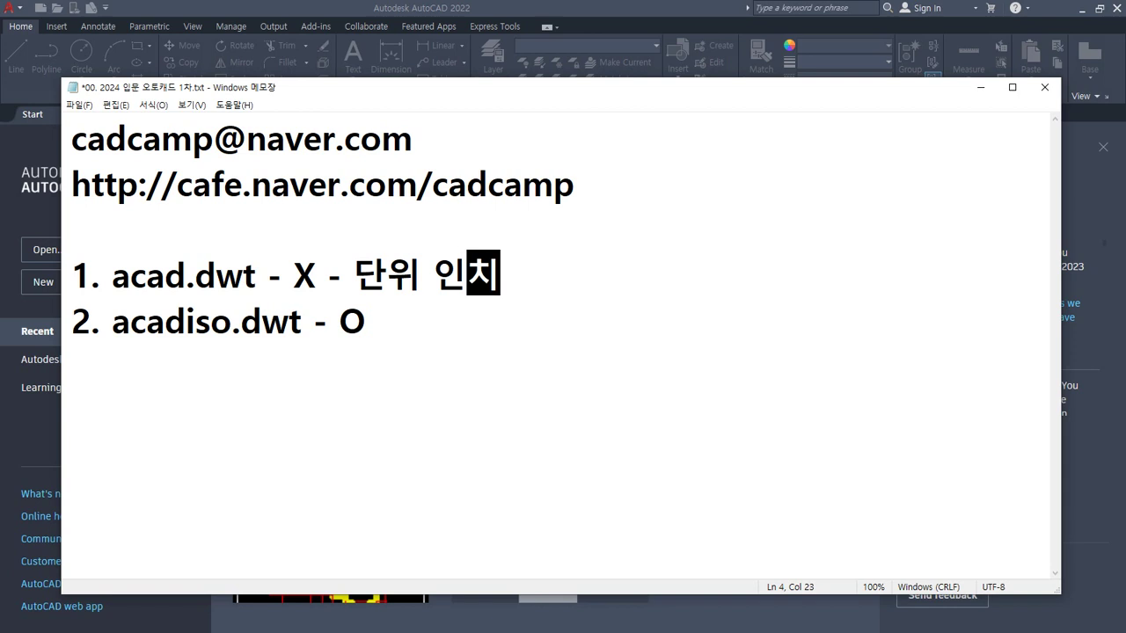
pyautogui.press('Down')
pyautogui.write('- 단위 ')
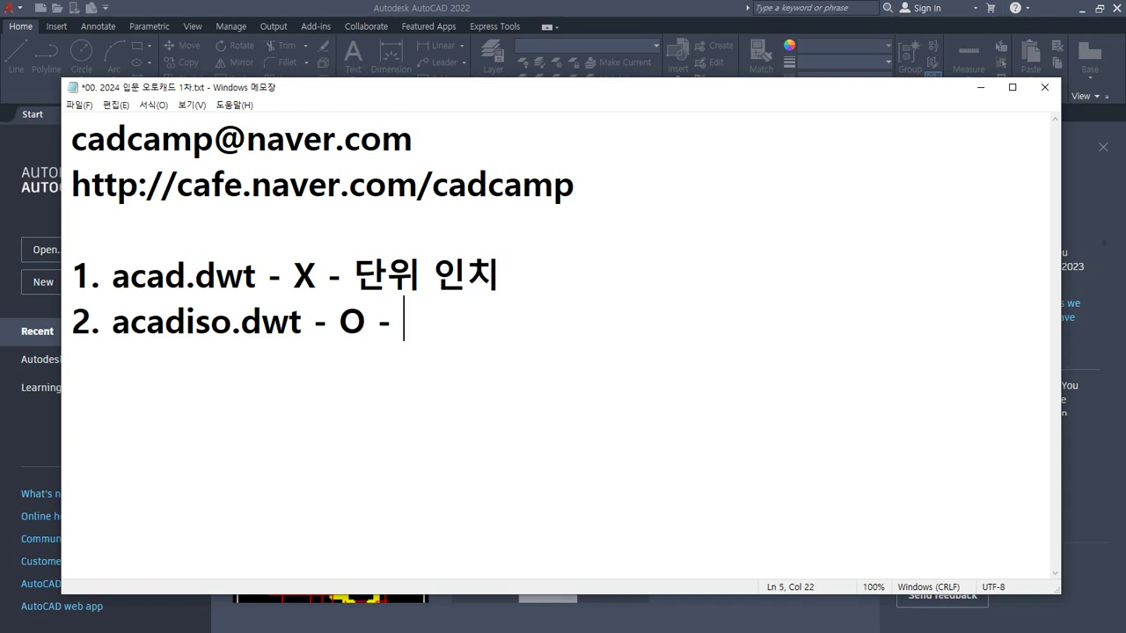
pyautogui.write('mm')
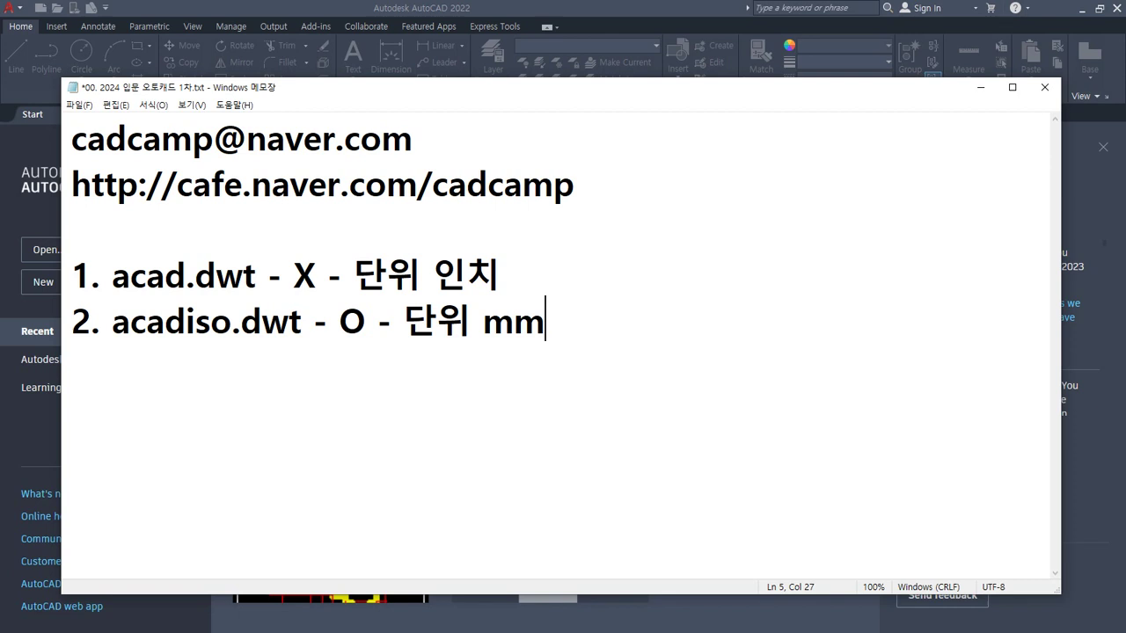
# Add the line "KS, JIS, DIN, ANIS, ISO" below the template list, separated by a blank line.
pyautogui.press('Return')
pyautogui.press('Return')
pyautogui.write('KS')
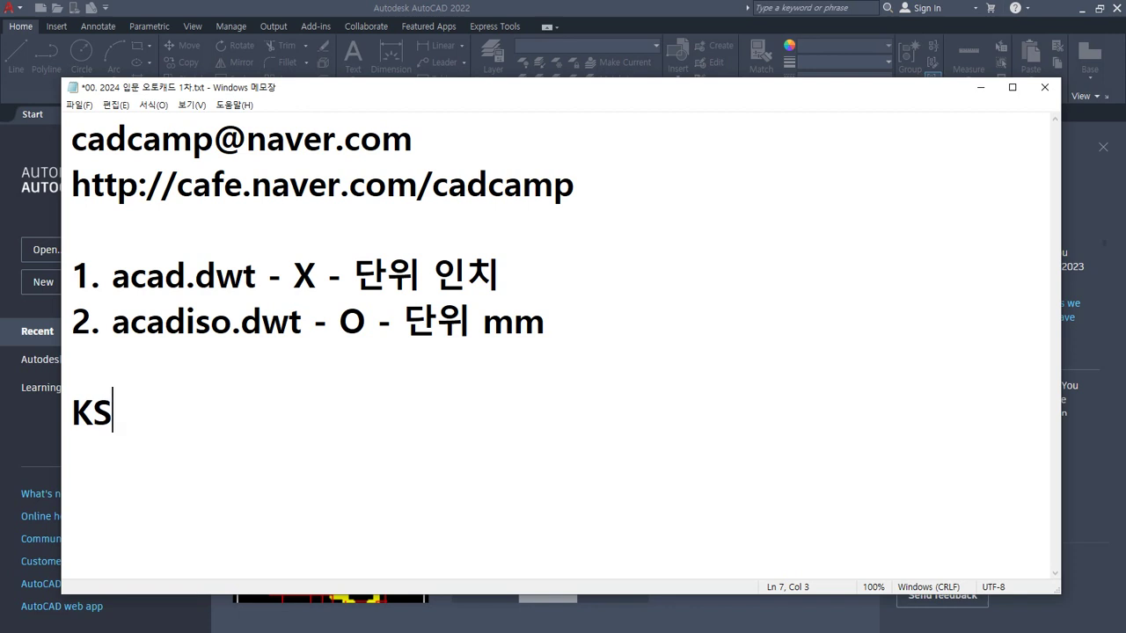
pyautogui.write(', JIS')
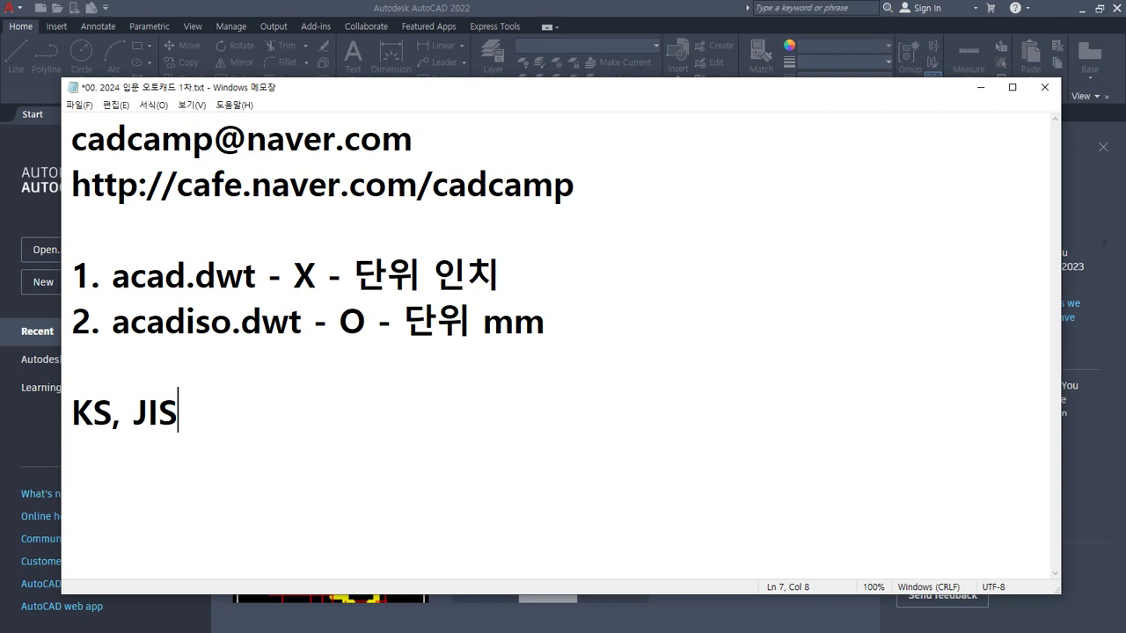
pyautogui.write(', DIN, ')
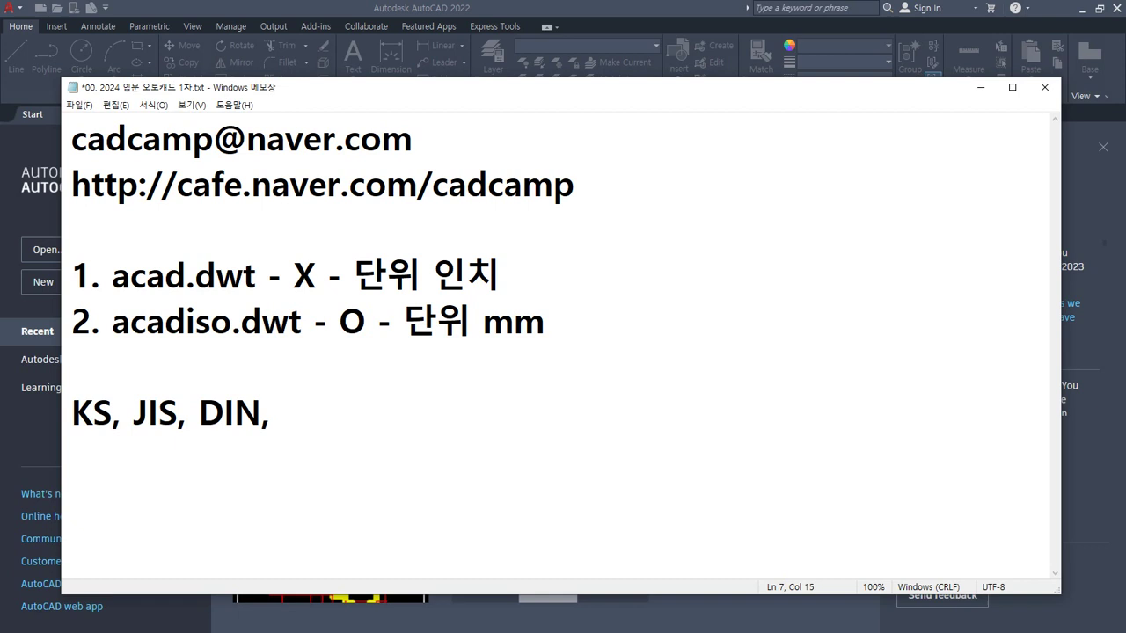
pyautogui.write('AN')
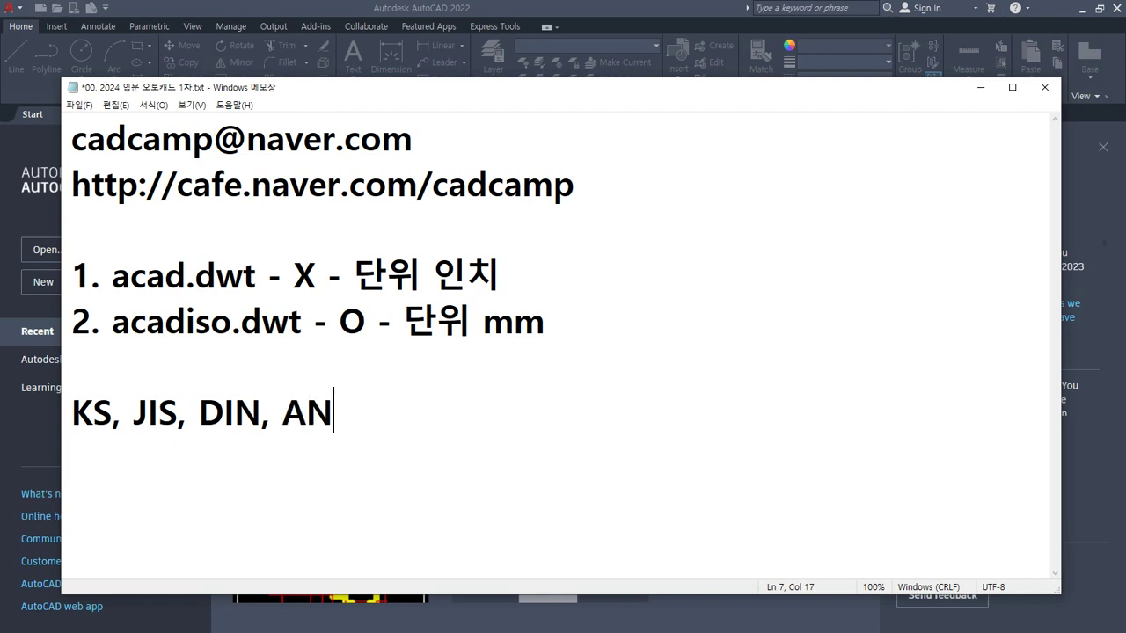
pyautogui.write('IS')
pyautogui.write(', ISO')
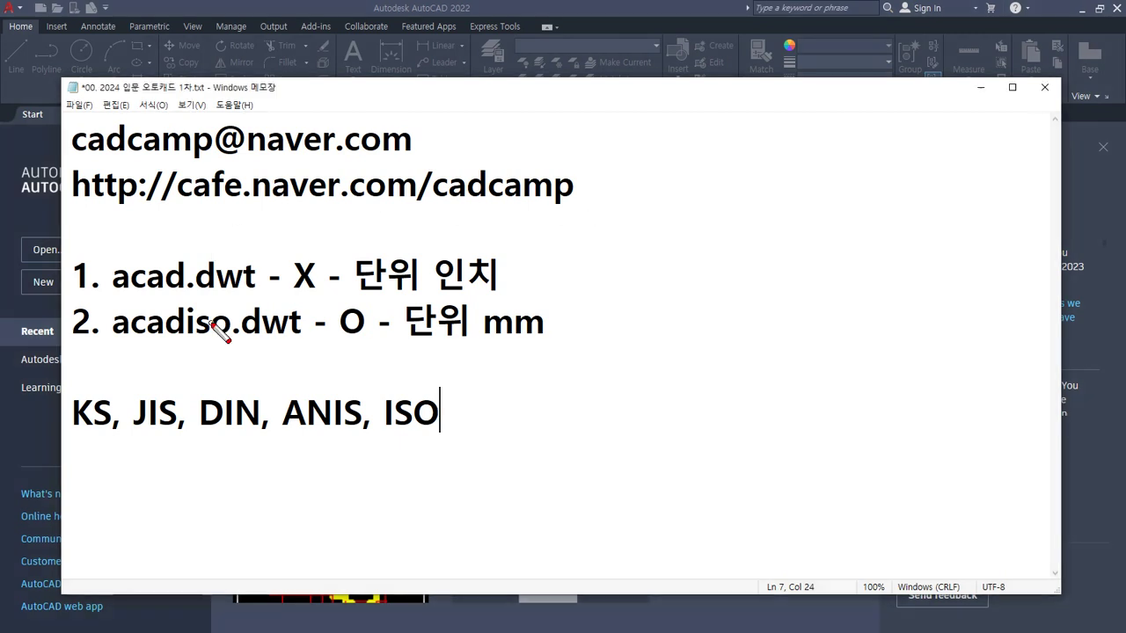
pyautogui.moveTo(187, 344); pyautogui.dragTo(225, 343)
pyautogui.moveTo(386, 431); pyautogui.dragTo(437, 433)
pyautogui.moveTo(188, 345); pyautogui.dragTo(226, 347)
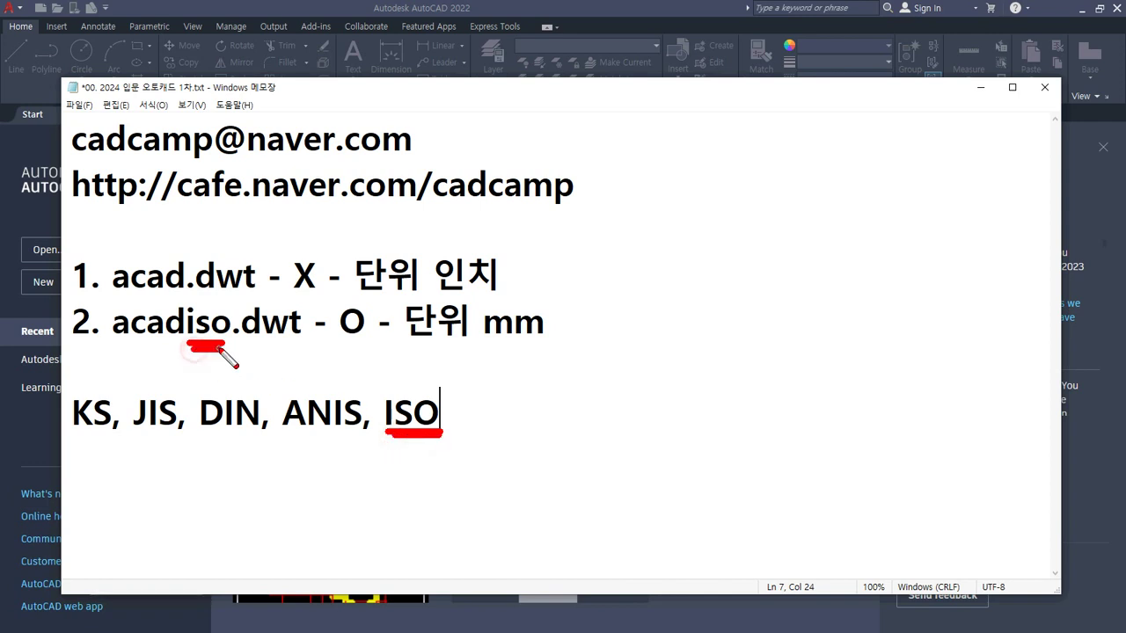
pyautogui.press('Escape')
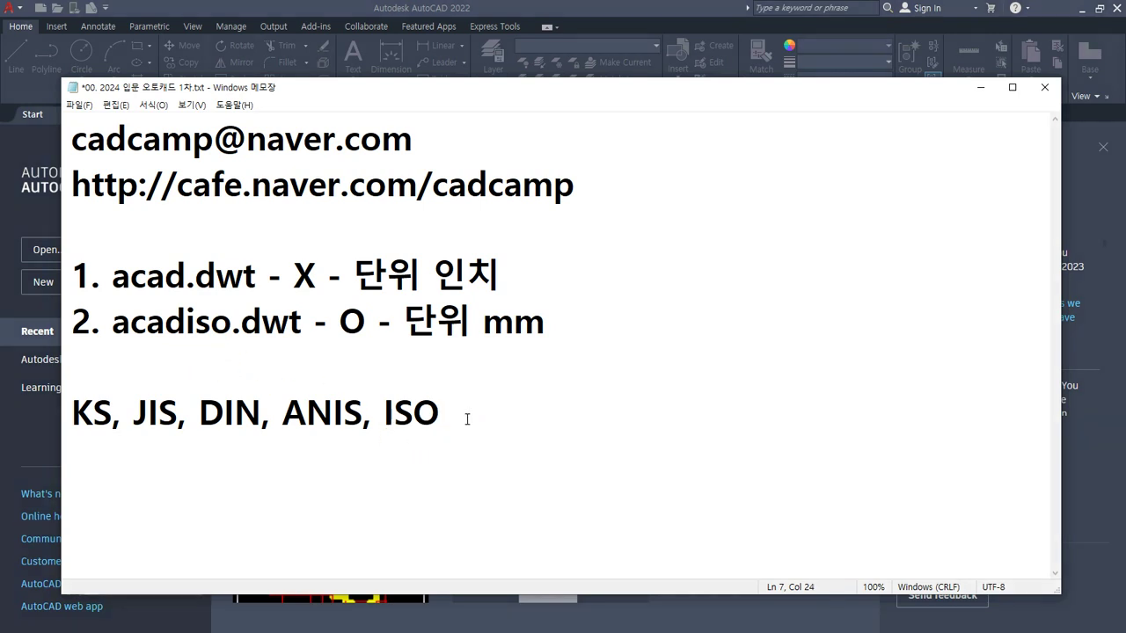
# Append "(mm)" after ISO in the standards line and add the line "NASA - ISO" beneath it.
pyautogui.write('(mm)')
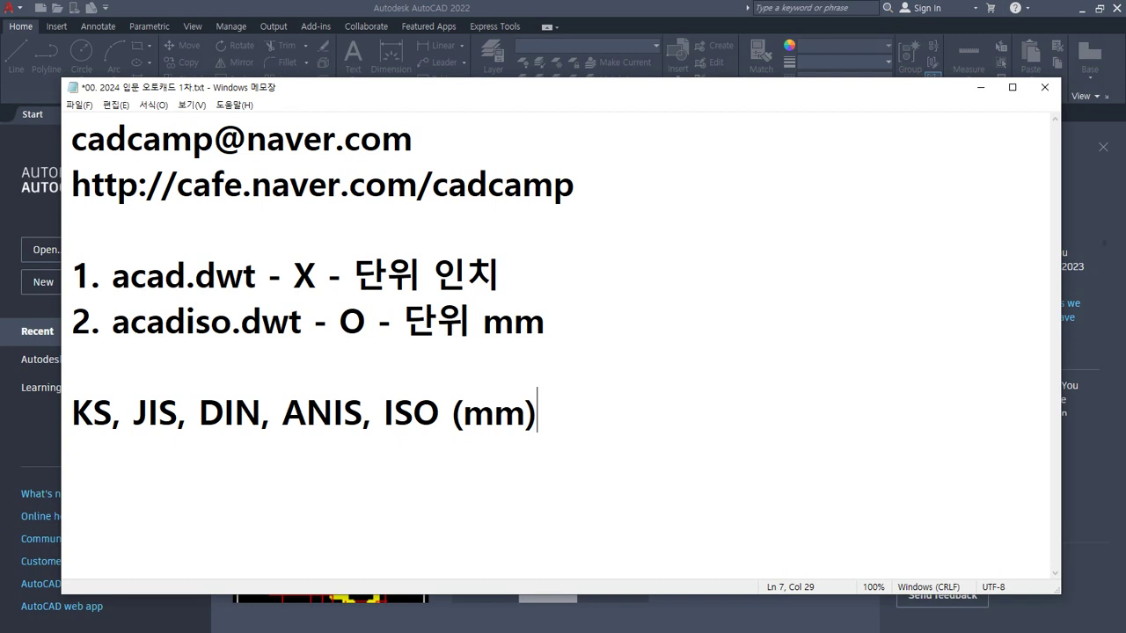
pyautogui.press('Return')
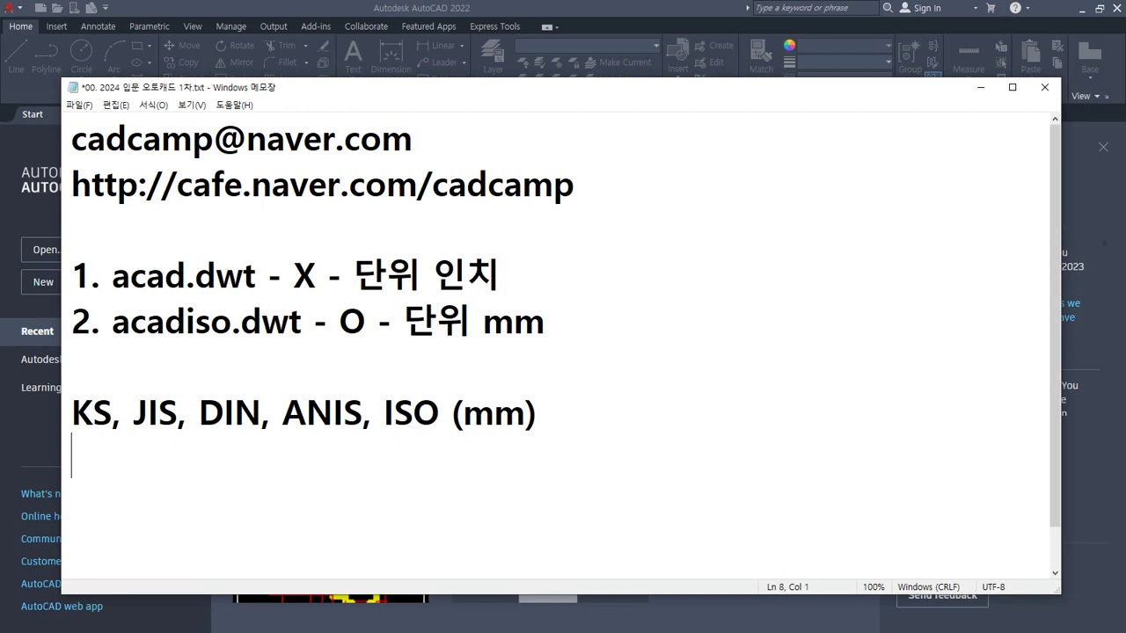
pyautogui.write('A')
pyautogui.press('BackSpace')
pyautogui.write('NASA')
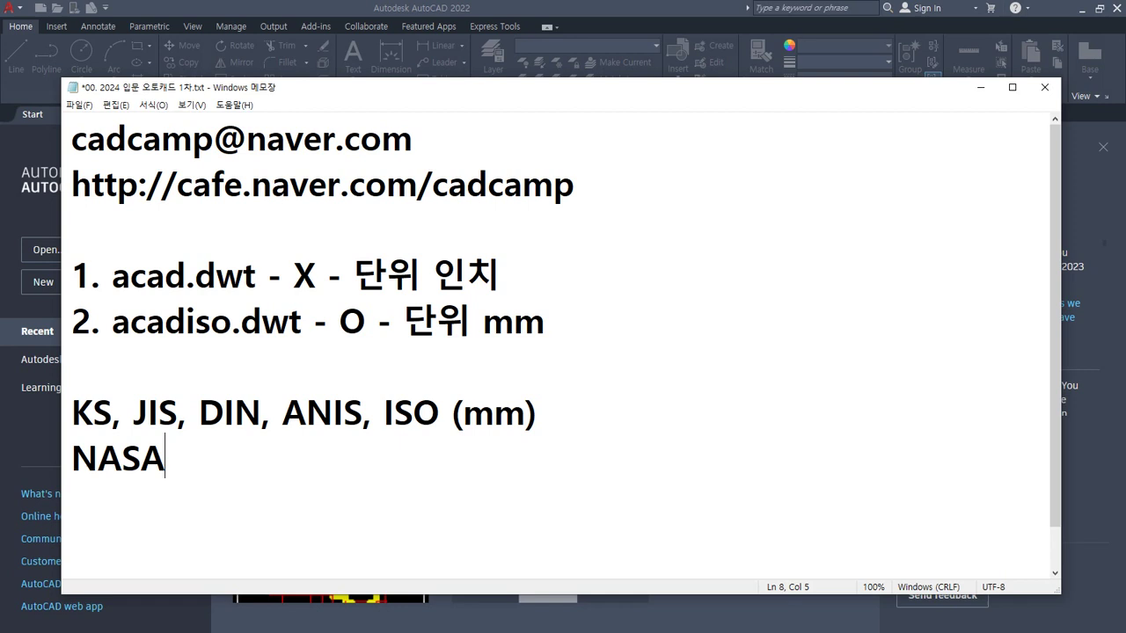
pyautogui.write('- ISO')
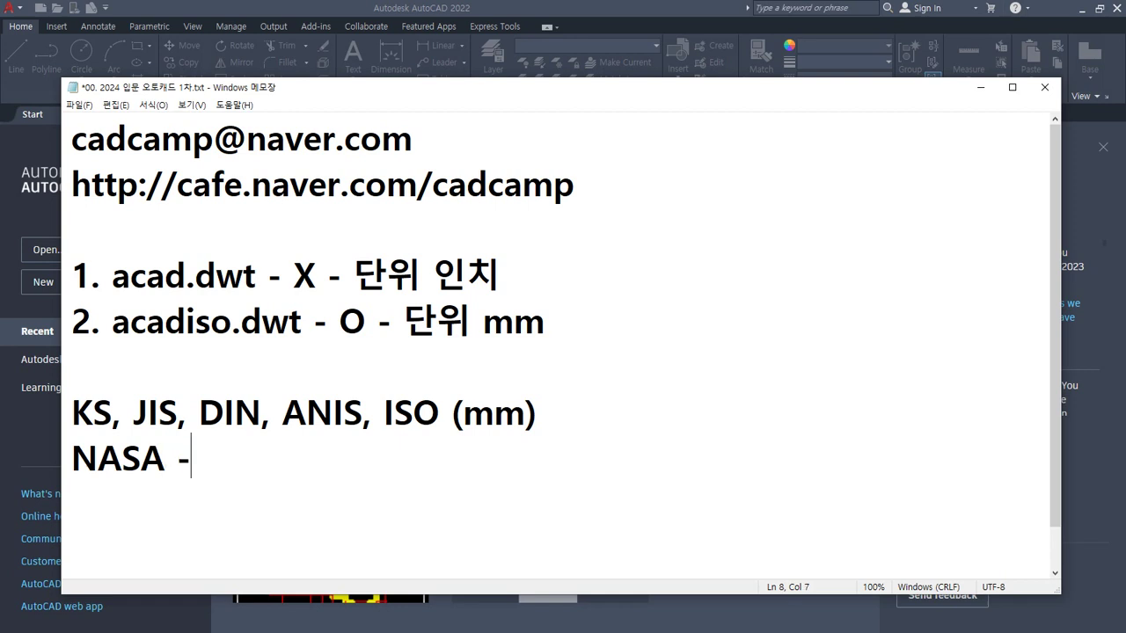
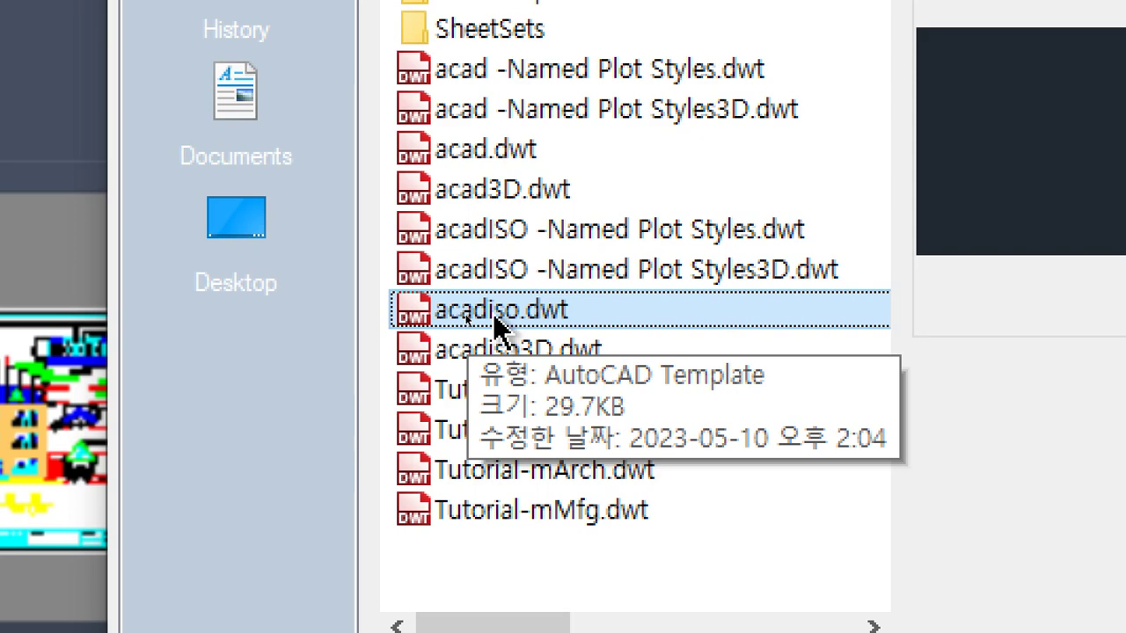
# Back in AutoCAD, create the new drawing from the acadiso.dwt template and undock the Properties palette so it floats over the drawing area.
pyautogui.click(508, 162)
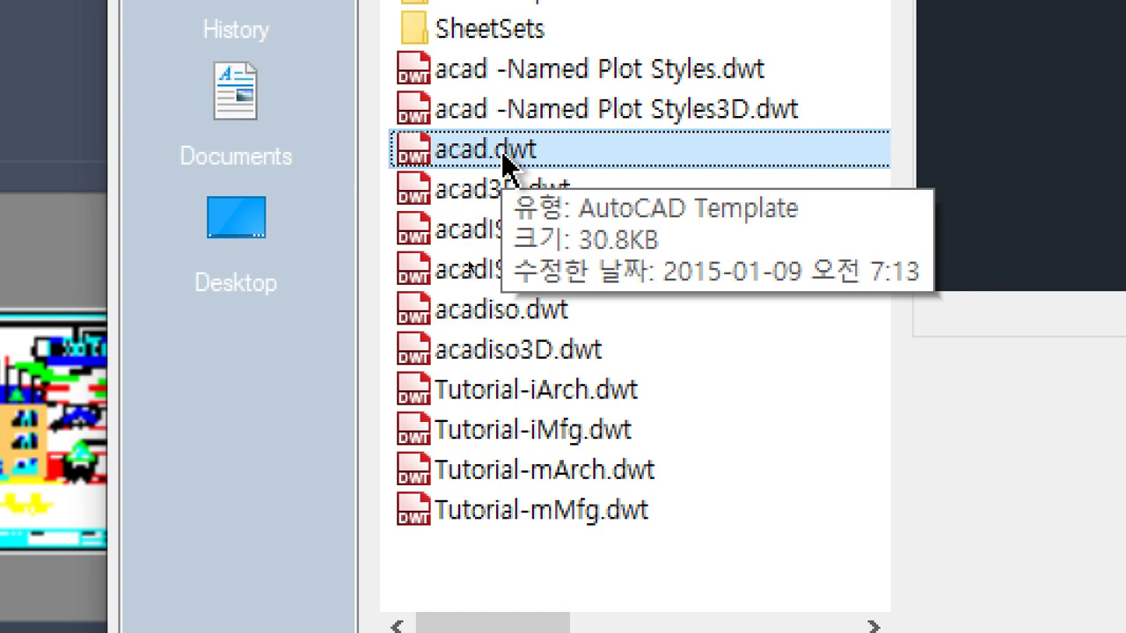
pyautogui.click(519, 315)
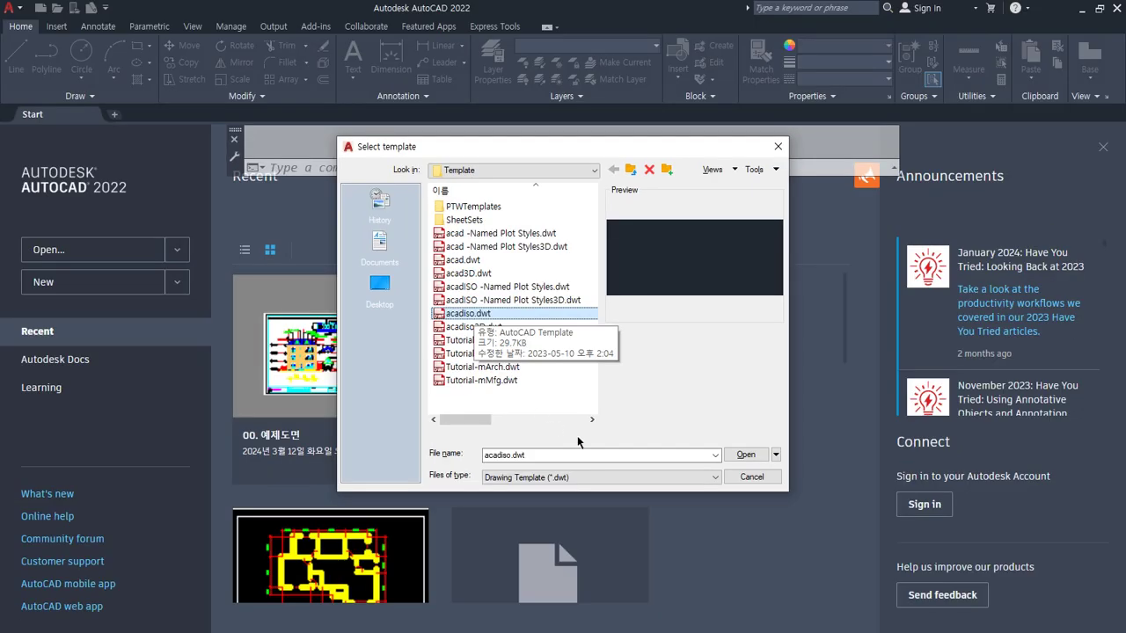
pyautogui.click(748, 455)
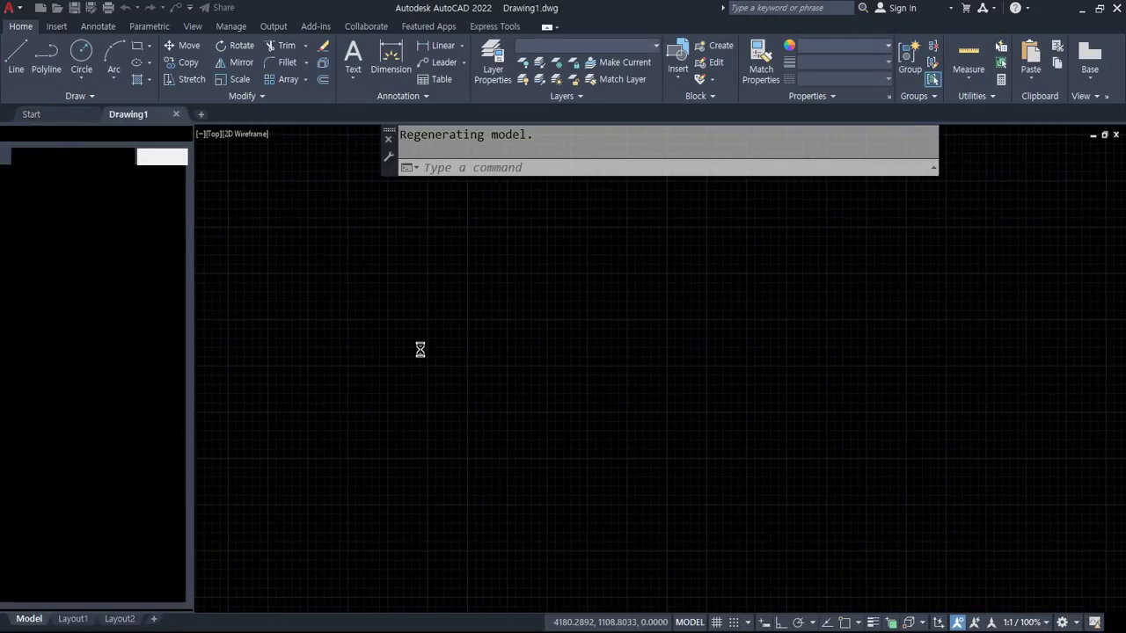
pyautogui.moveTo(33, 132); pyautogui.dragTo(118, 237)
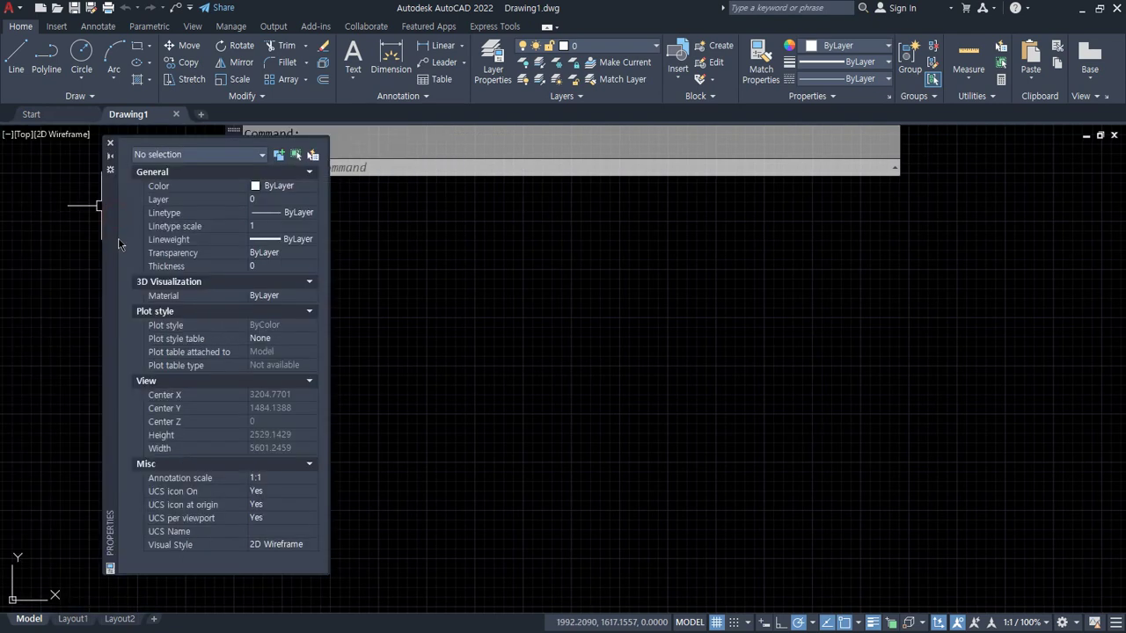
# Close the floating Properties palette and move the floating command line lower into the drawing area.
pyautogui.click(104, 155)
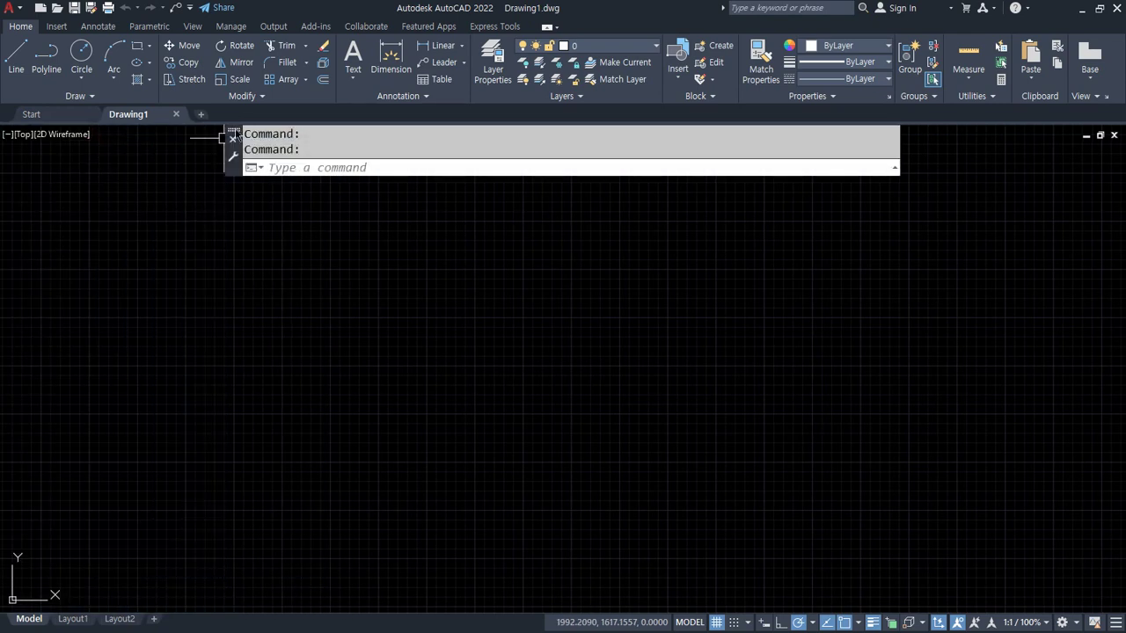
pyautogui.moveTo(234, 129)
pyautogui.mouseDown()
pyautogui.moveTo(250, 246)
pyautogui.moveTo(269, 227)
pyautogui.moveTo(266, 199)
pyautogui.moveTo(229, 205)
pyautogui.moveTo(290, 249)
pyautogui.moveTo(260, 235)
pyautogui.mouseUp()
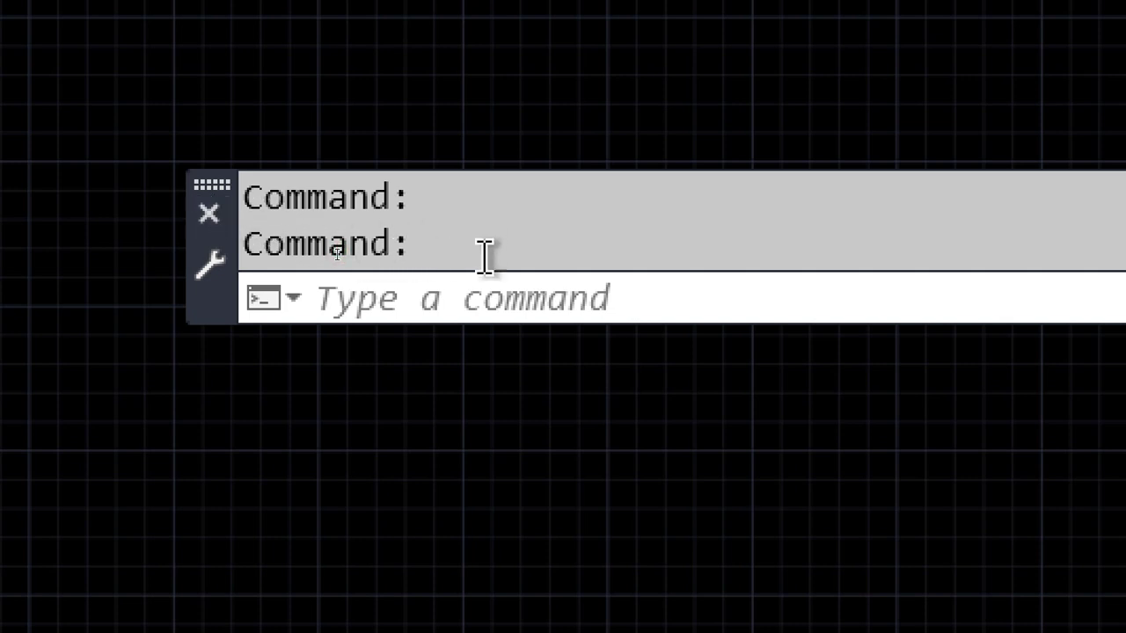
pyautogui.click(477, 287)
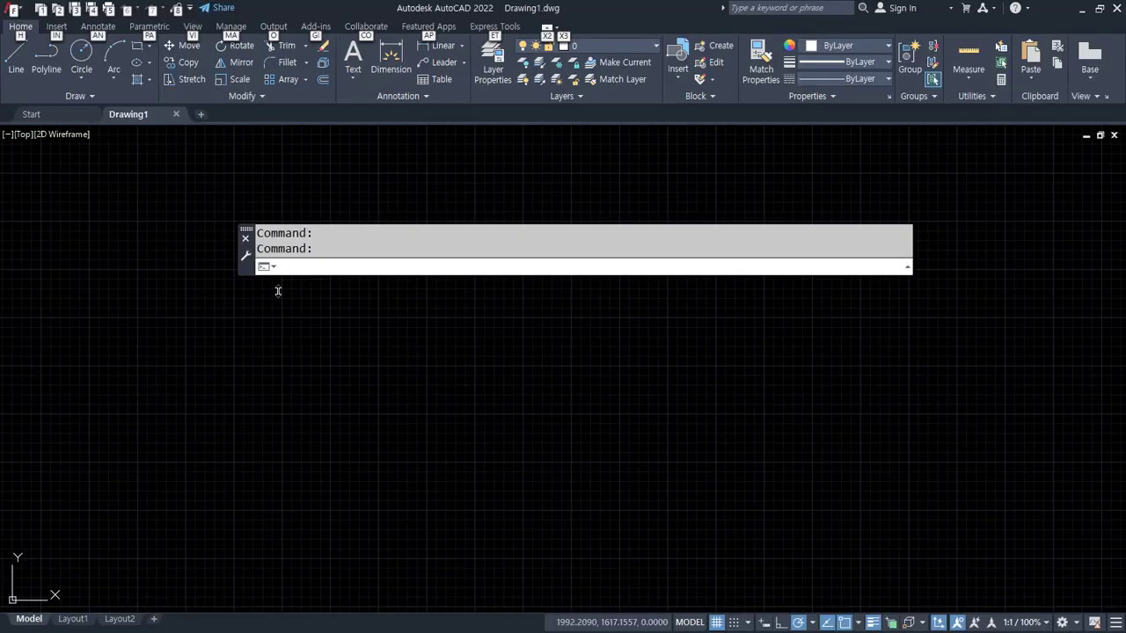
# In the Notepad notes, add the line "Command Line (명령줄)" below "NASA - ISO", separated by a blank line.
pyautogui.hotkey('alt', 'Tab')
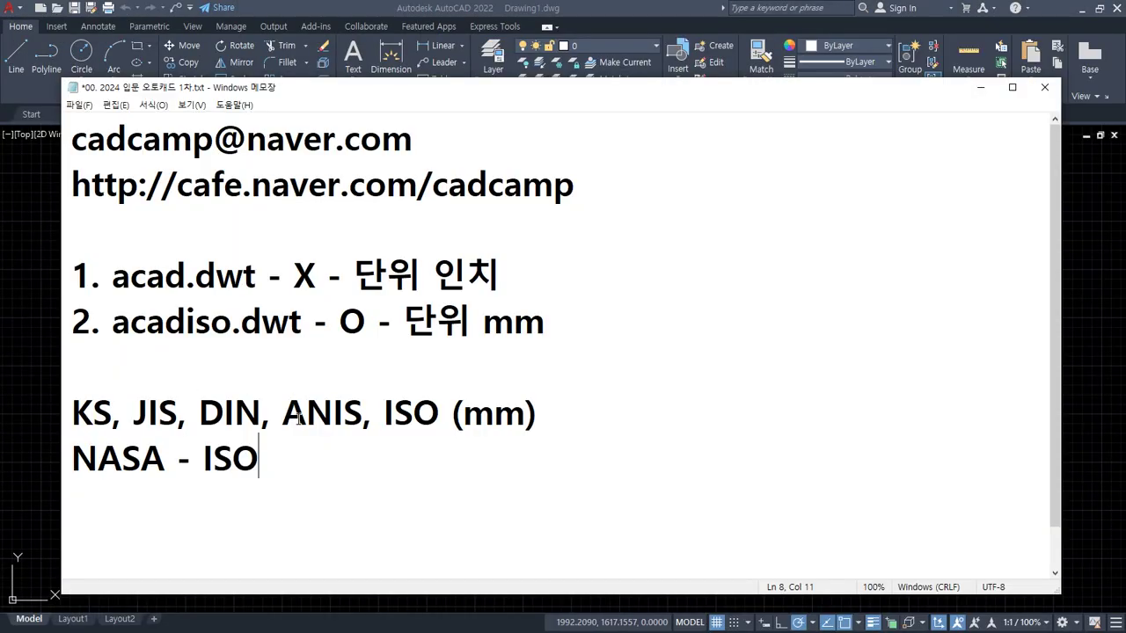
pyautogui.click(304, 470)
pyautogui.press('Return')
pyautogui.press('Return')
pyautogui.write('C')
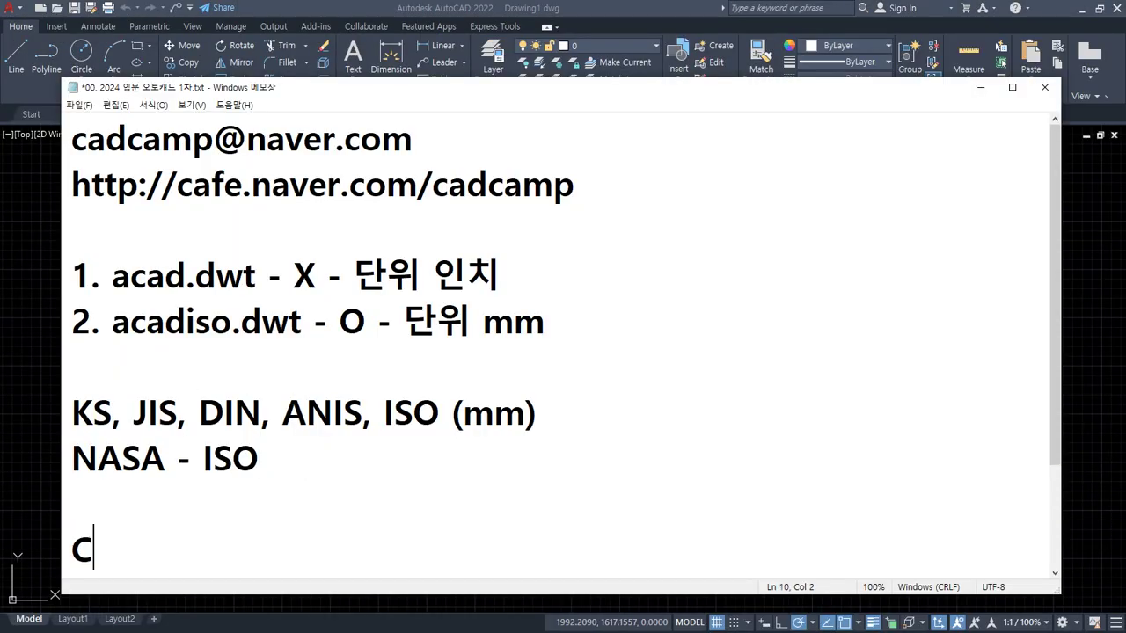
pyautogui.write('ommand Lin')
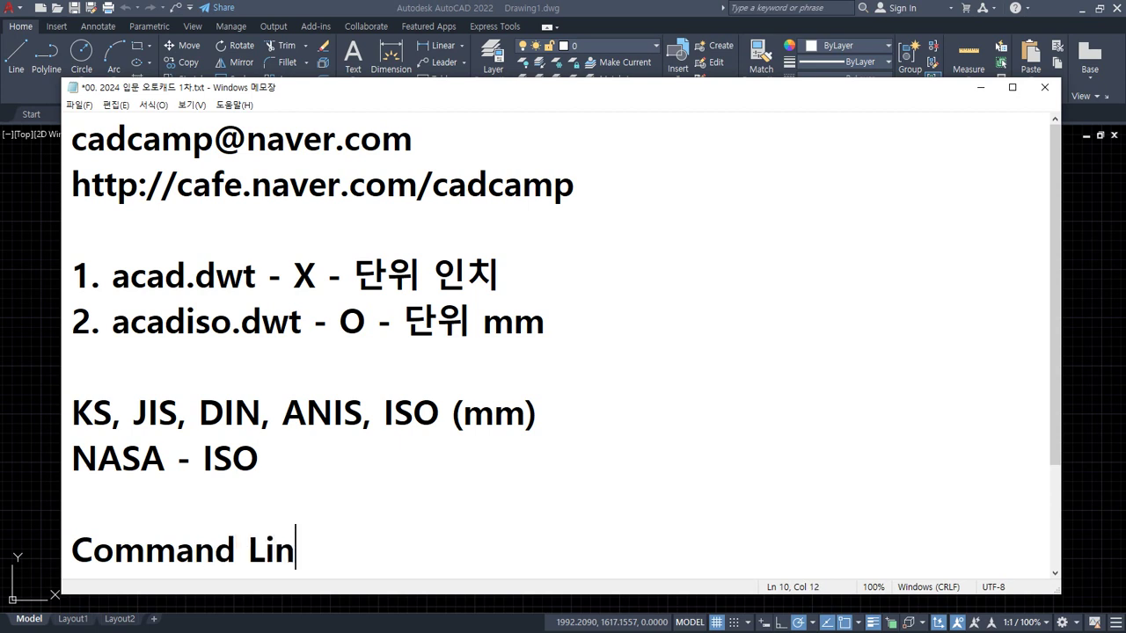
pyautogui.write('e (명령줄')
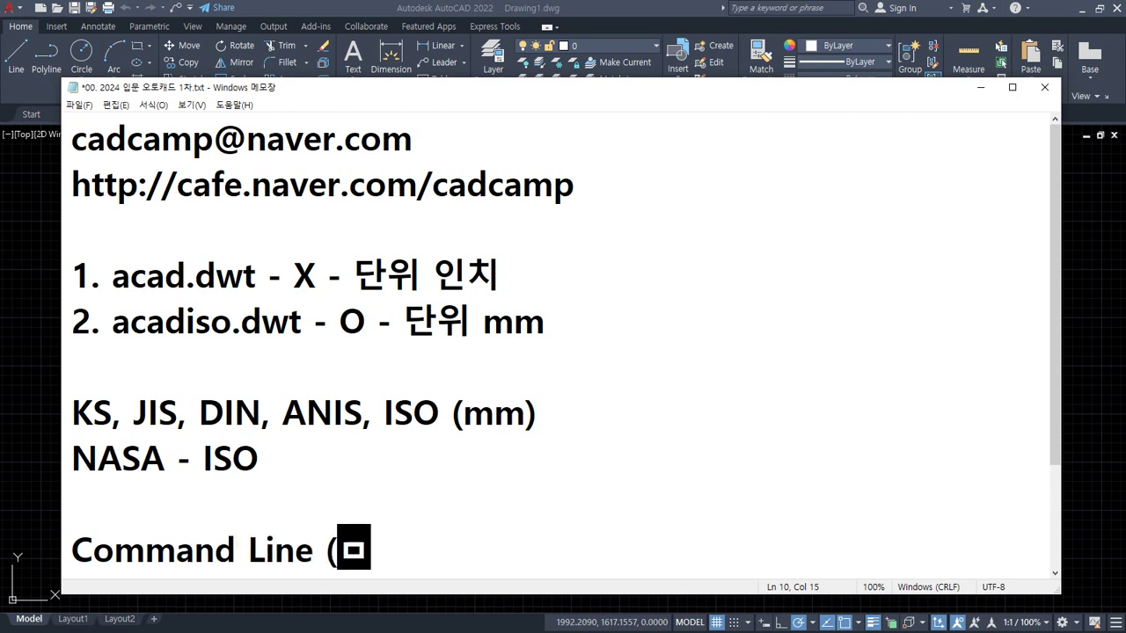
pyautogui.write(')')
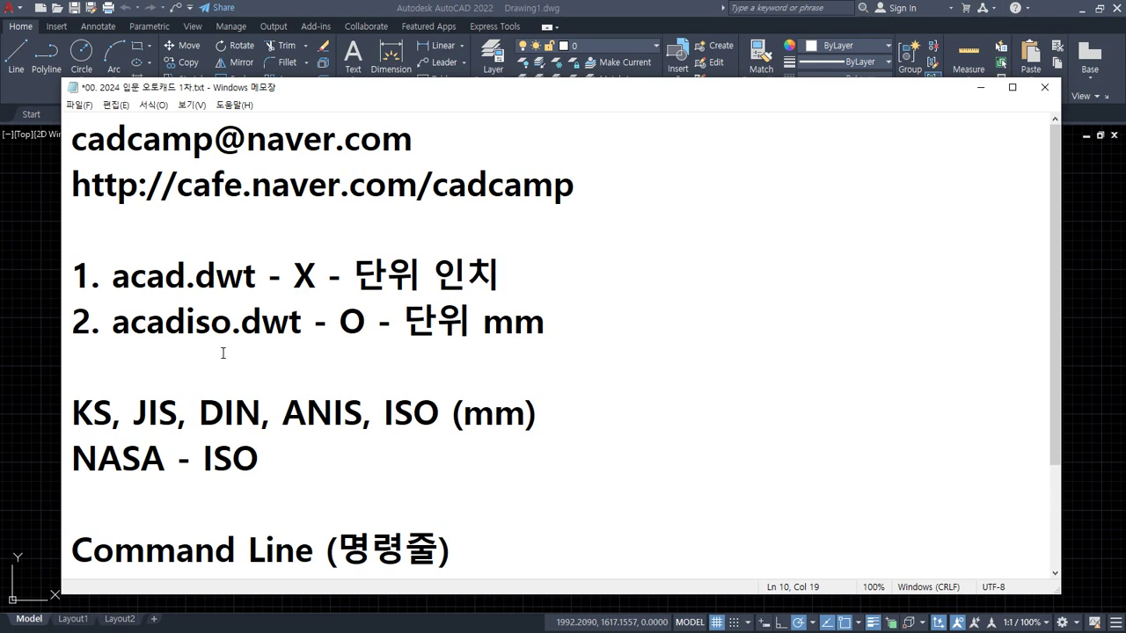
# Back in AutoCAD, move the floating command line down and dock it full width beneath the drawing area.
pyautogui.click(566, 8)
pyautogui.moveTo(249, 229)
pyautogui.mouseDown()
pyautogui.moveTo(281, 358)
pyautogui.moveTo(296, 556)
pyautogui.mouseUp()
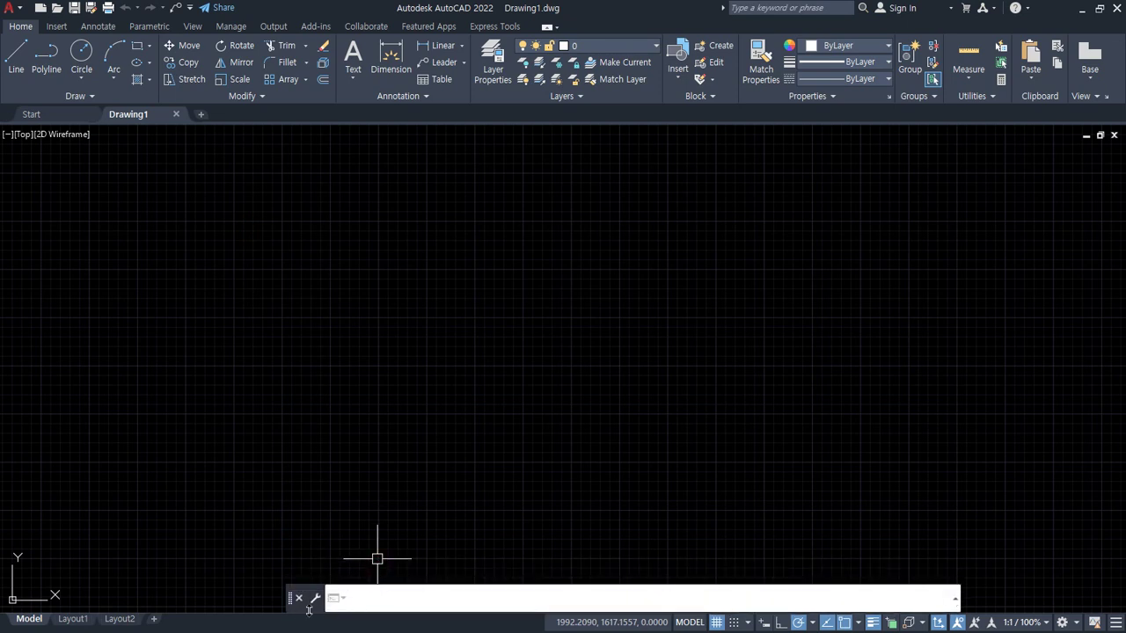
pyautogui.moveTo(290, 598)
pyautogui.mouseDown()
pyautogui.moveTo(322, 346)
pyautogui.moveTo(326, 606)
pyautogui.moveTo(343, 554)
pyautogui.mouseUp()
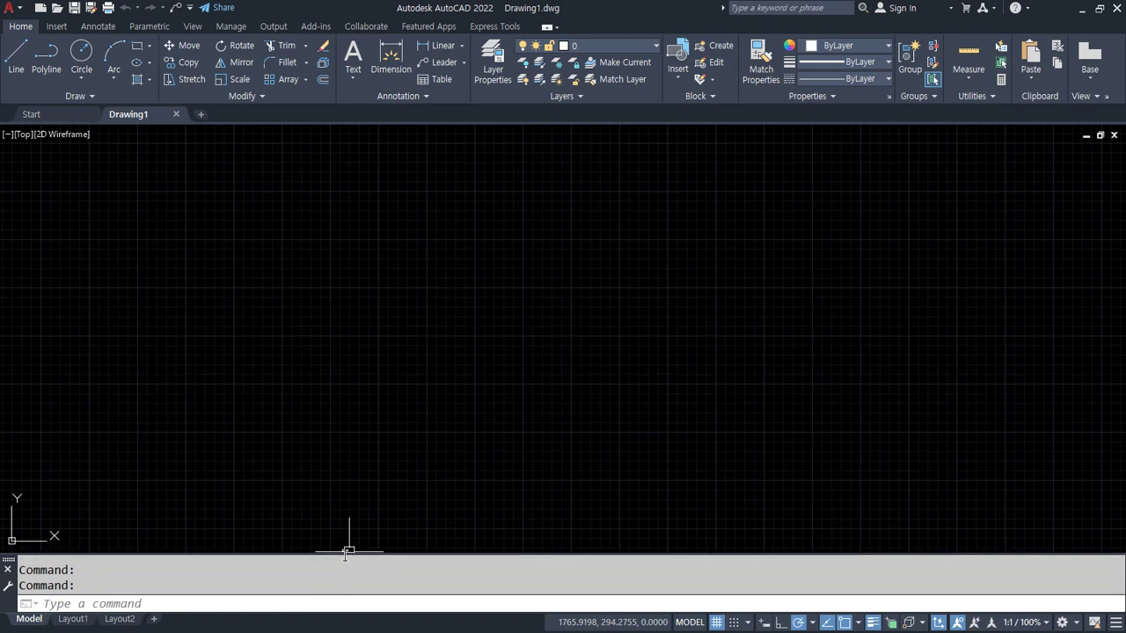
# Adjust the height of the docked command line, ending with three lines of command history displayed.
pyautogui.moveTo(350, 547); pyautogui.dragTo(345, 542)
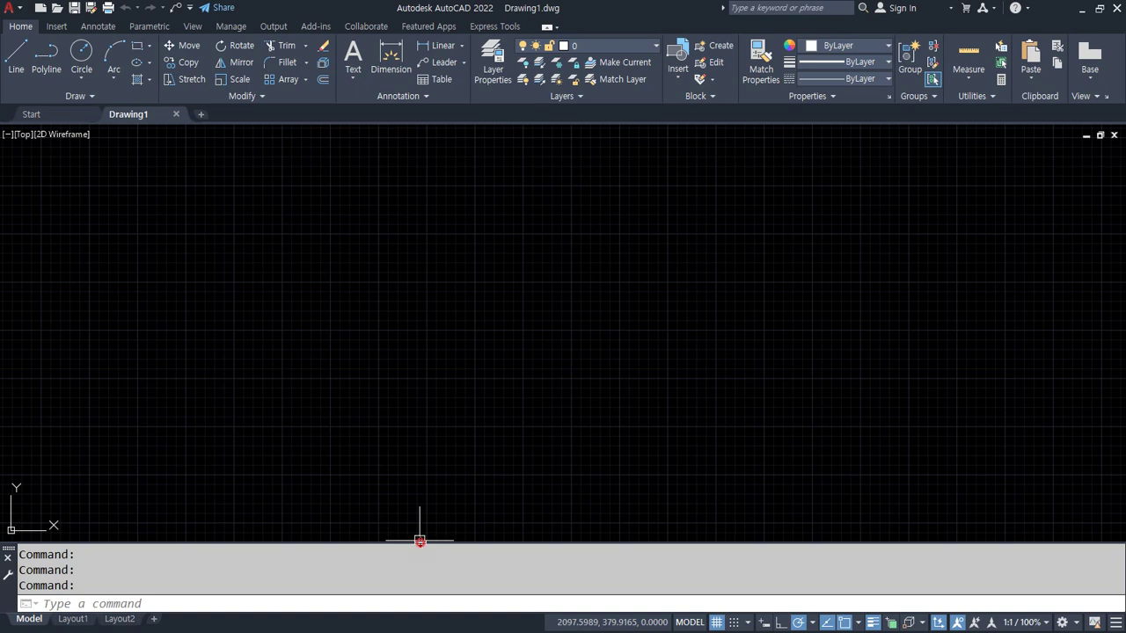
pyautogui.moveTo(419, 541)
pyautogui.mouseDown()
pyautogui.moveTo(432, 395)
pyautogui.moveTo(419, 547)
pyautogui.mouseUp()
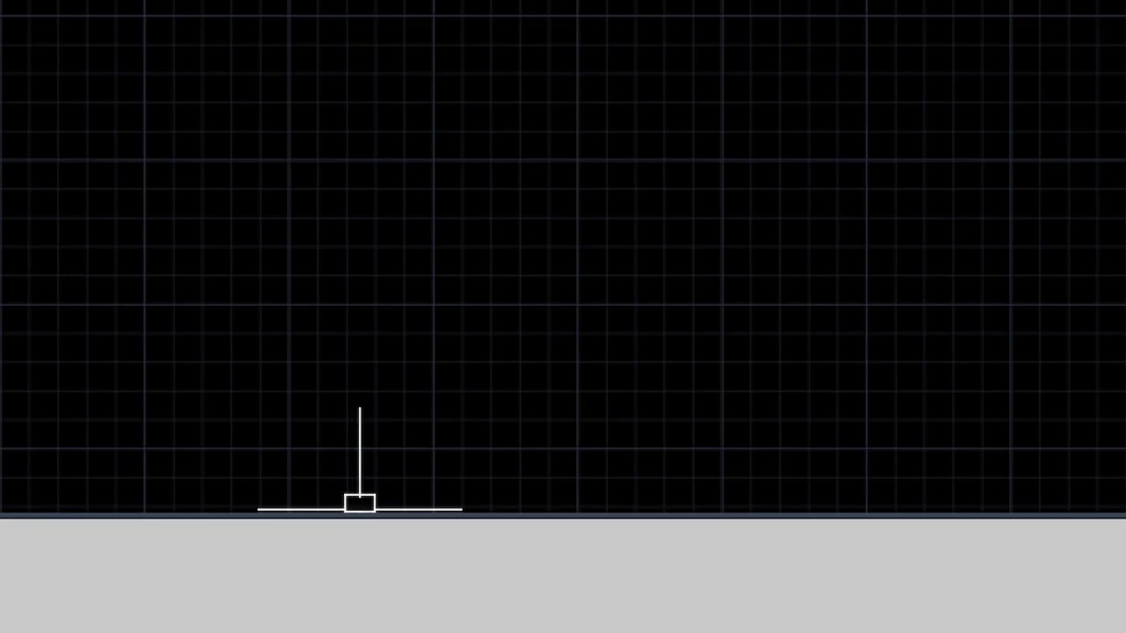
pyautogui.click(442, 546)
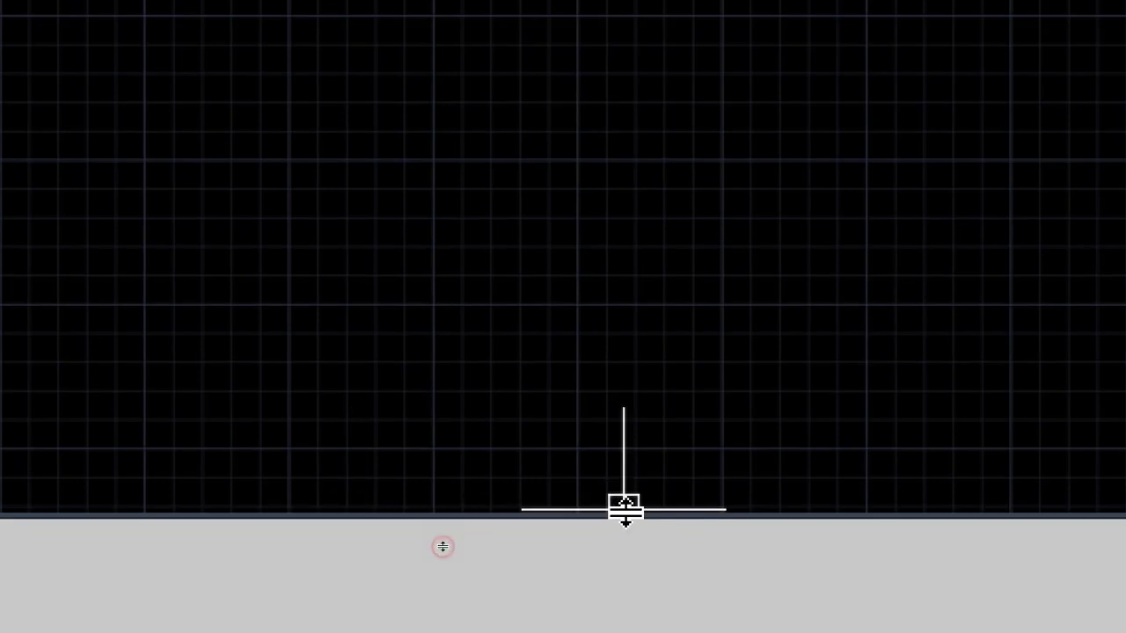
pyautogui.moveTo(634, 481); pyautogui.dragTo(633, 478)
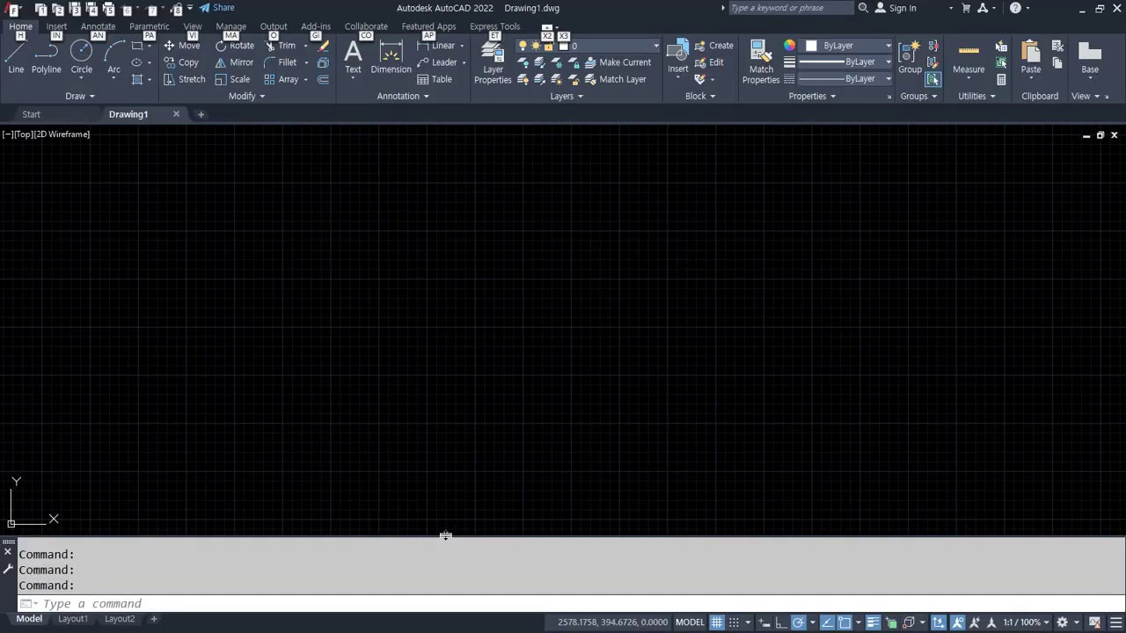
pyautogui.moveTo(417, 535); pyautogui.dragTo(414, 563)
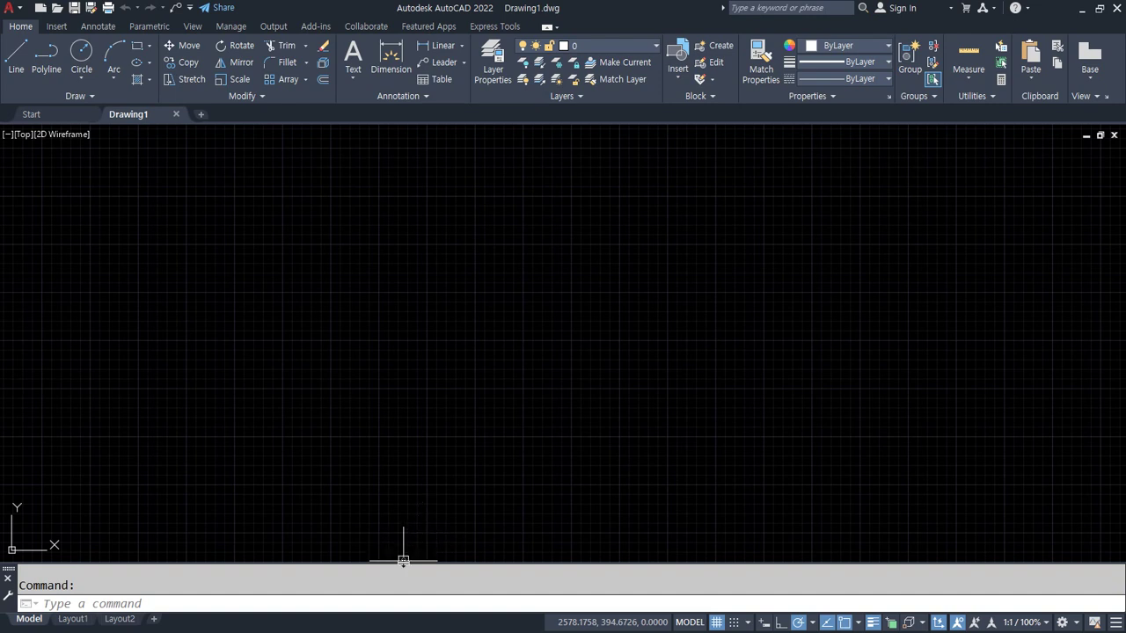
pyautogui.moveTo(403, 562); pyautogui.dragTo(410, 549)
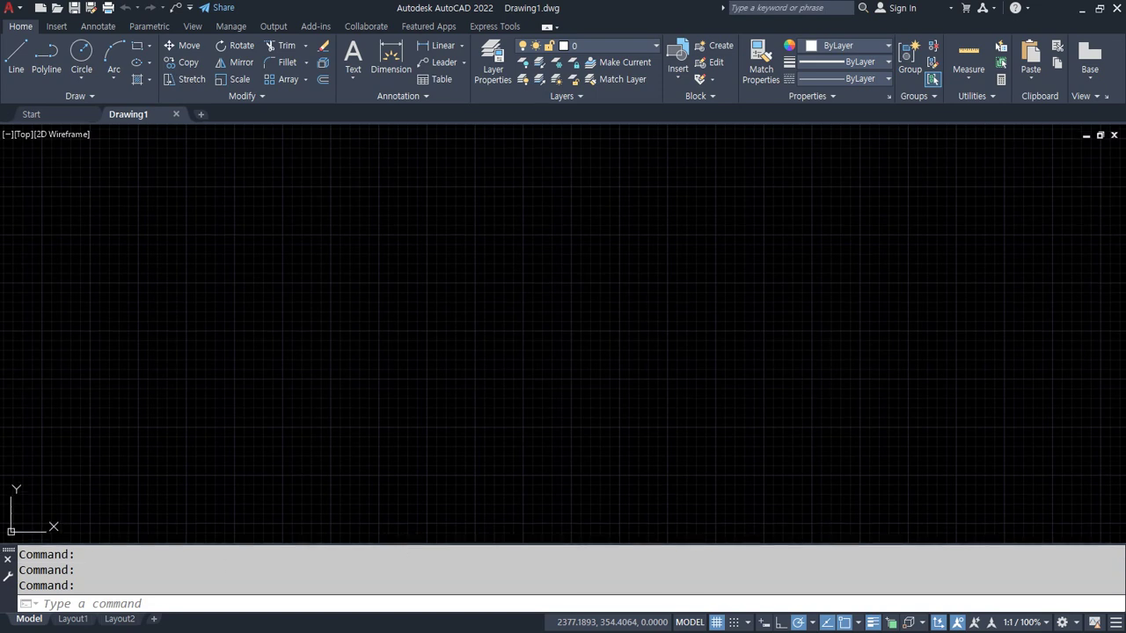
# Undock the command line, attach it to the upper edge of the drawing area and enlarge it to two history lines.
pyautogui.moveTo(8, 552)
pyautogui.mouseDown()
pyautogui.moveTo(247, 230)
pyautogui.moveTo(295, 146)
pyautogui.mouseUp()
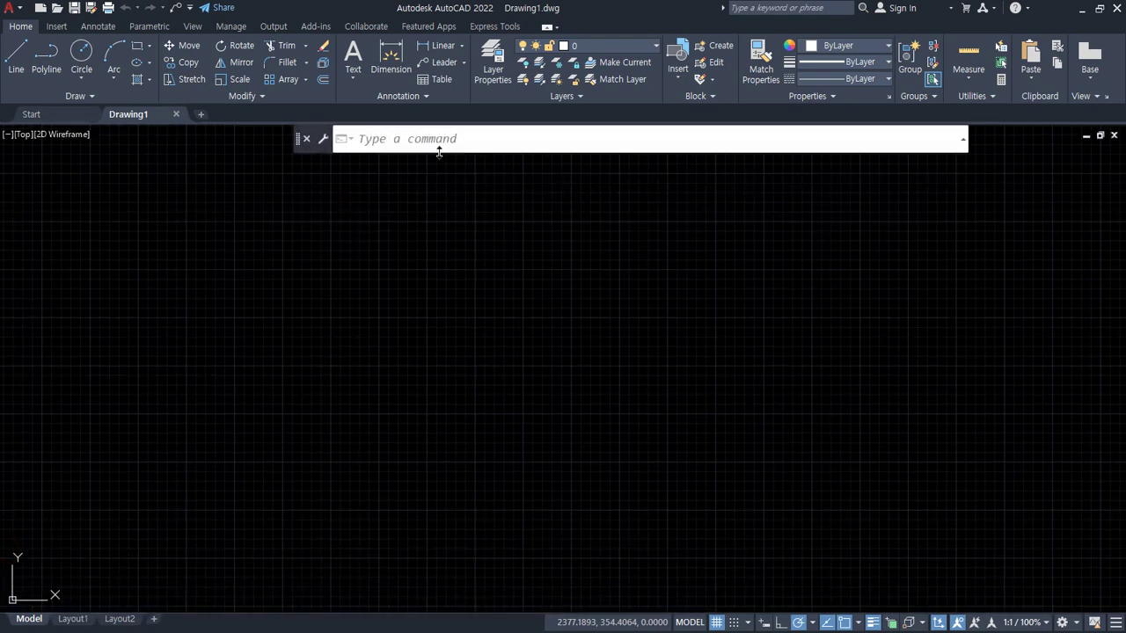
pyautogui.moveTo(437, 152); pyautogui.dragTo(438, 176)
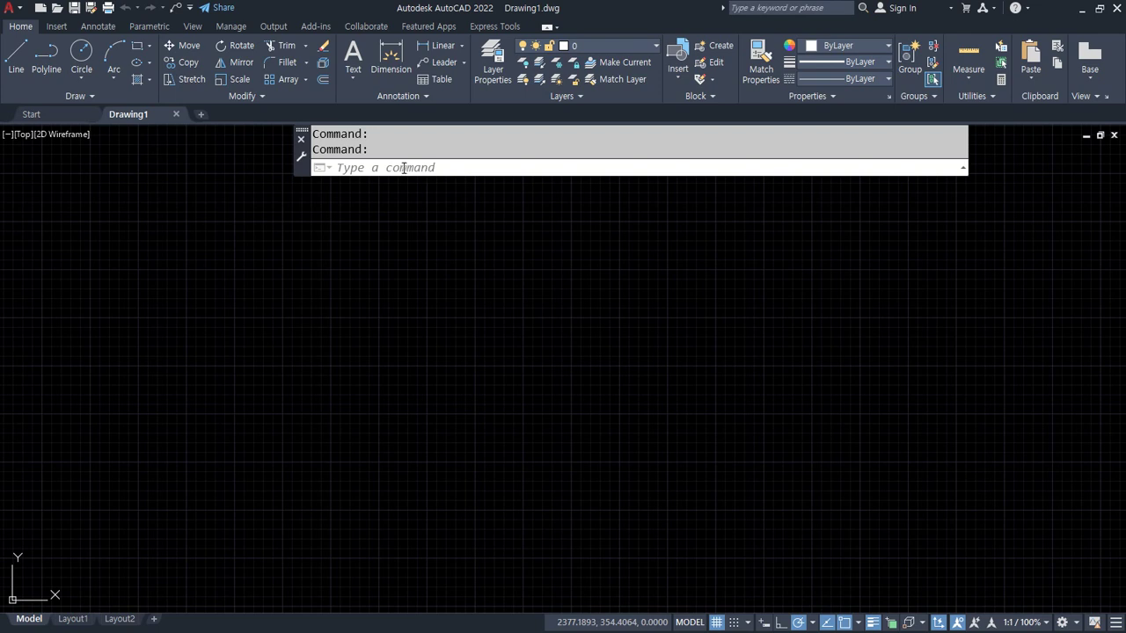
pyautogui.moveTo(141, 585)
pyautogui.mouseDown()
pyautogui.moveTo(184, 541)
pyautogui.moveTo(172, 602)
pyautogui.mouseUp()
pyautogui.moveTo(447, 186)
pyautogui.mouseDown()
pyautogui.moveTo(384, 221)
pyautogui.moveTo(452, 172)
pyautogui.moveTo(426, 216)
pyautogui.mouseUp()
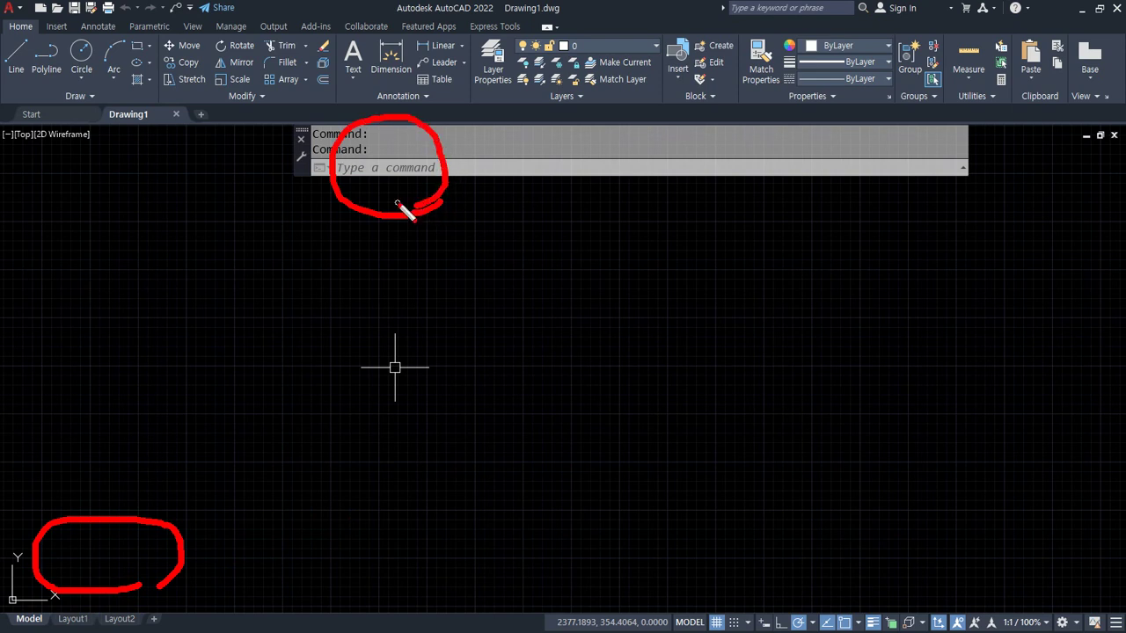
pyautogui.press('Escape')
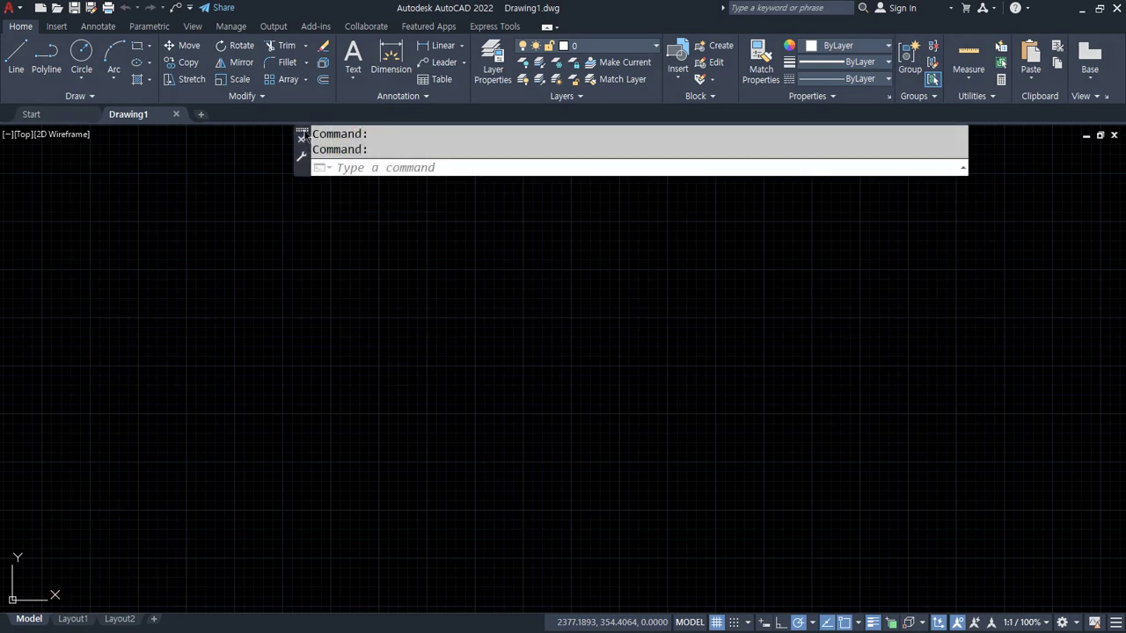
# Dock the command line beneath the drawing area once more and return it to the drawing area's upper edge.
pyautogui.moveTo(304, 132)
pyautogui.mouseDown()
pyautogui.moveTo(317, 220)
pyautogui.moveTo(314, 595)
pyautogui.mouseUp()
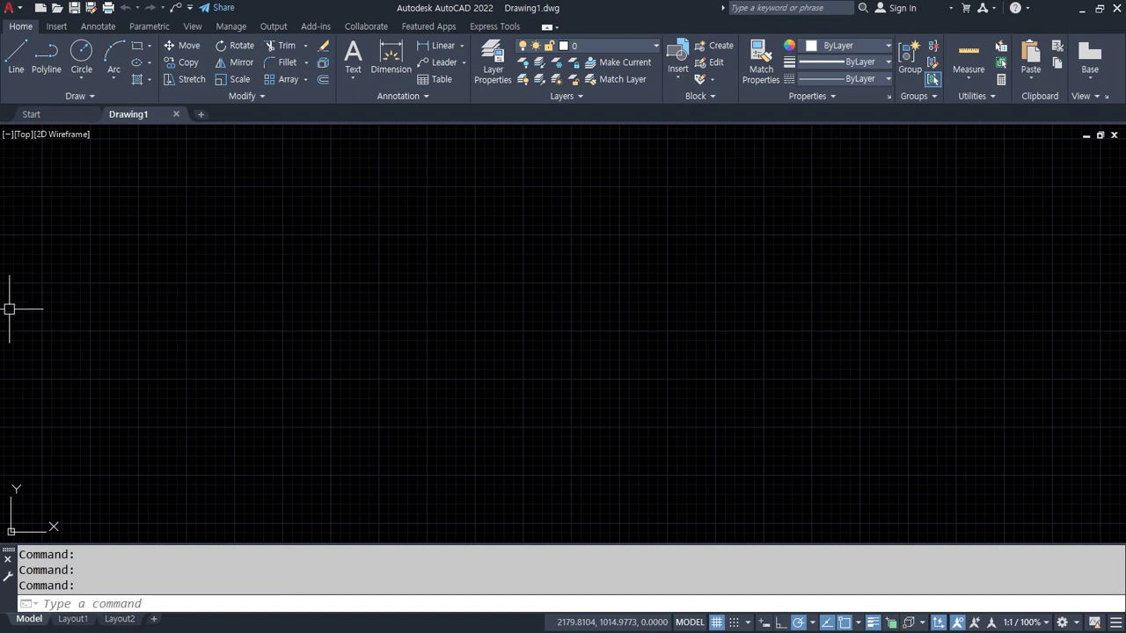
pyautogui.moveTo(8, 552); pyautogui.dragTo(302, 138)
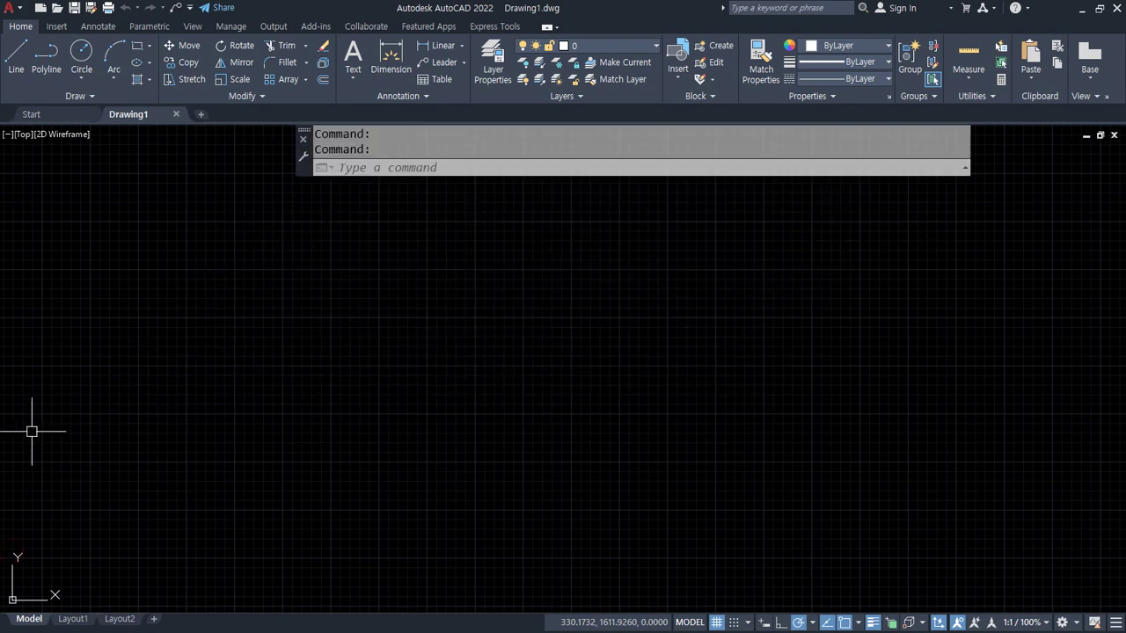
# In the Notepad notes, insert the line "AutoCAD는 대화식 프로그램입니다." directly above "Command Line (명령줄)".
pyautogui.hotkey('alt', 'Tab')
pyautogui.scroll(-1, 497, 475)
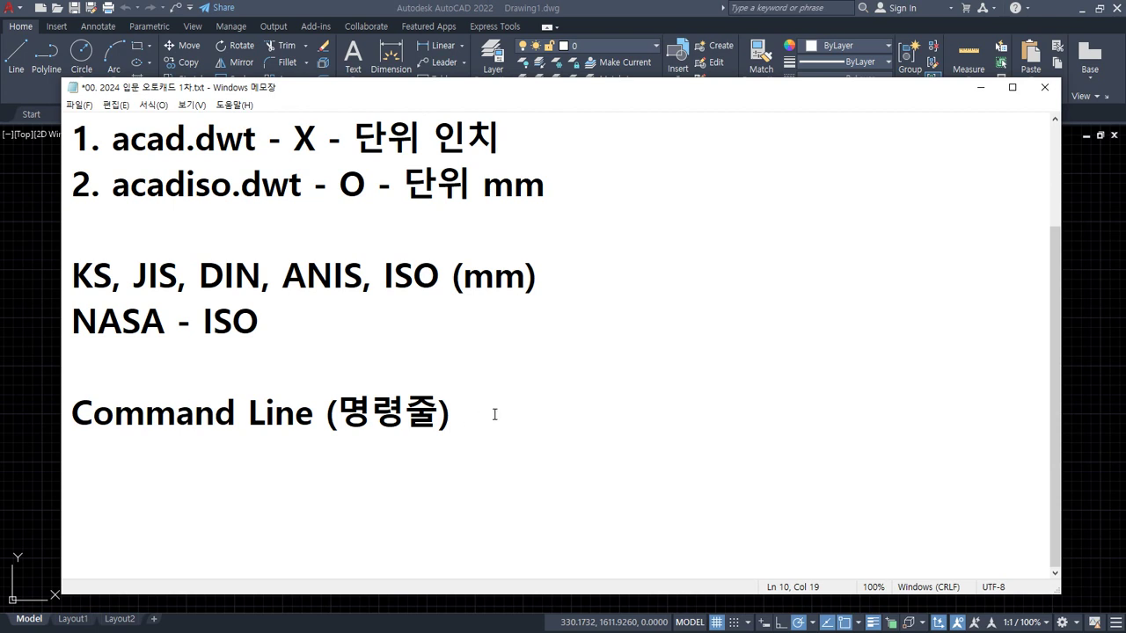
pyautogui.click(491, 388)
pyautogui.press('Return')
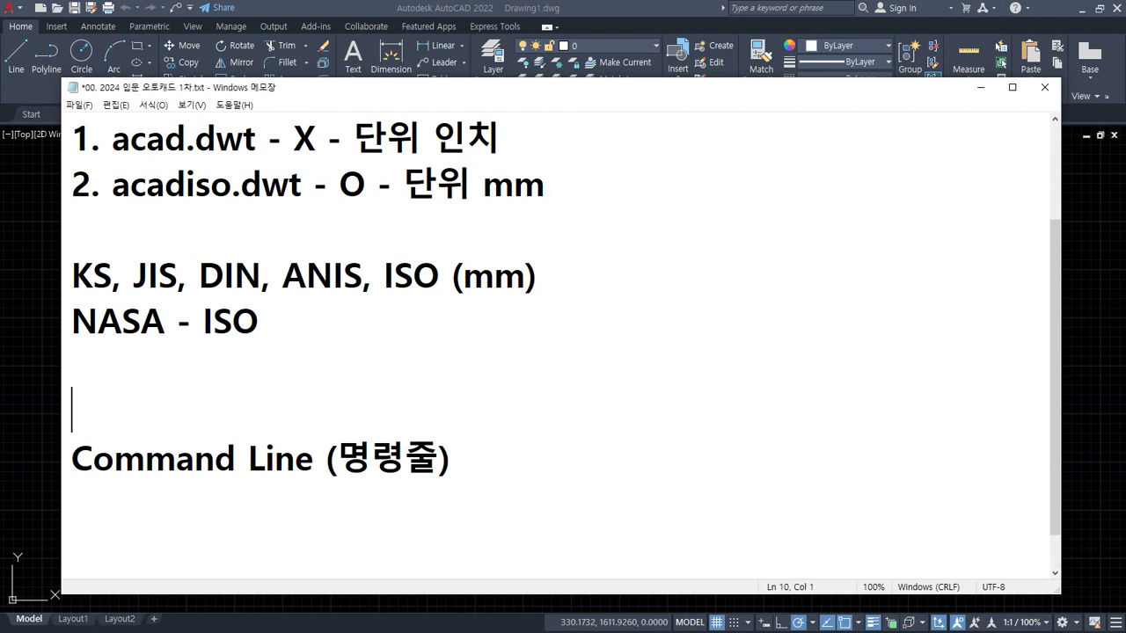
pyautogui.write('맛')
pyautogui.press('BackSpace')
pyautogui.press('BackSpace')
pyautogui.press('BackSpace')
pyautogui.write('Aitp')
pyautogui.press('BackSpace')
pyautogui.press('BackSpace')
pyautogui.press('BackSpace')
pyautogui.write('utoCAD')
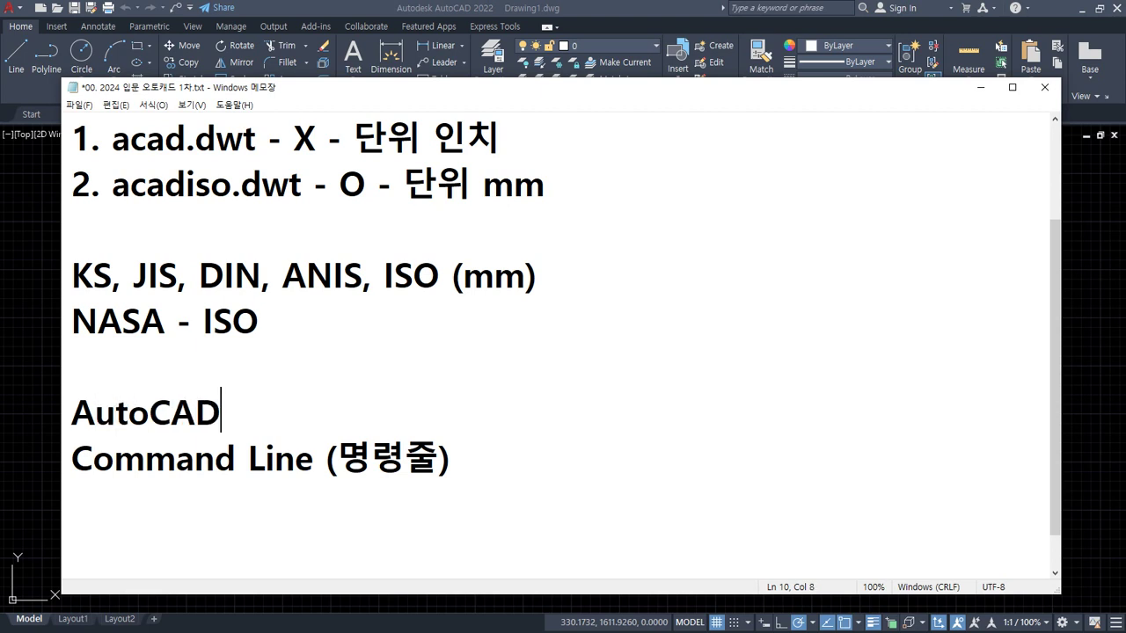
pyautogui.write('는 대화식 프')
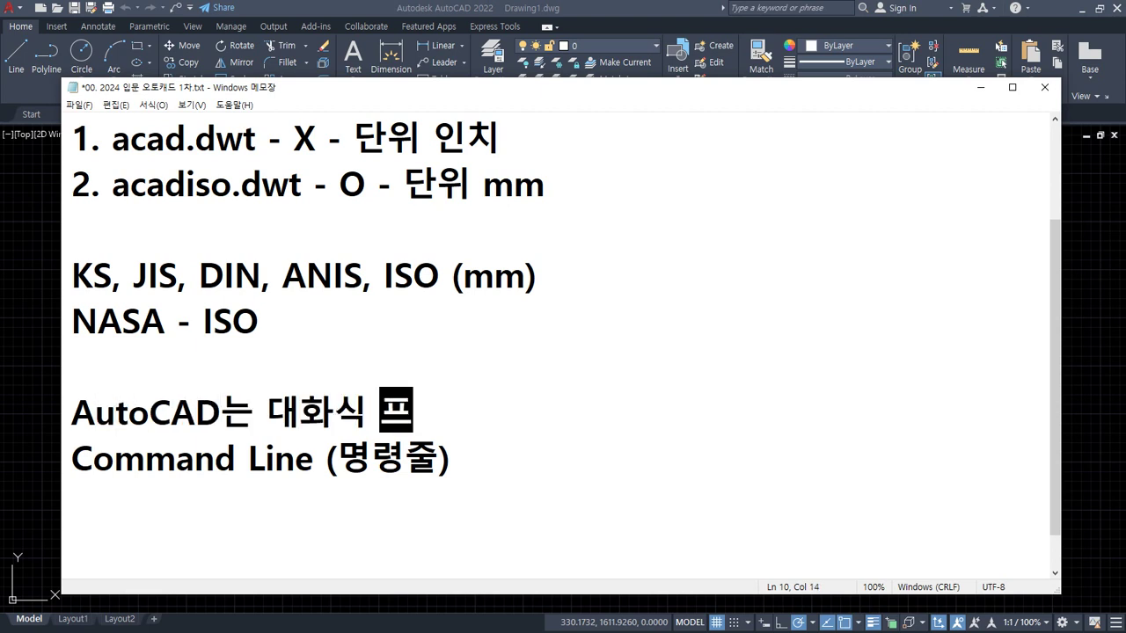
pyautogui.write('로그램입ㄴ')
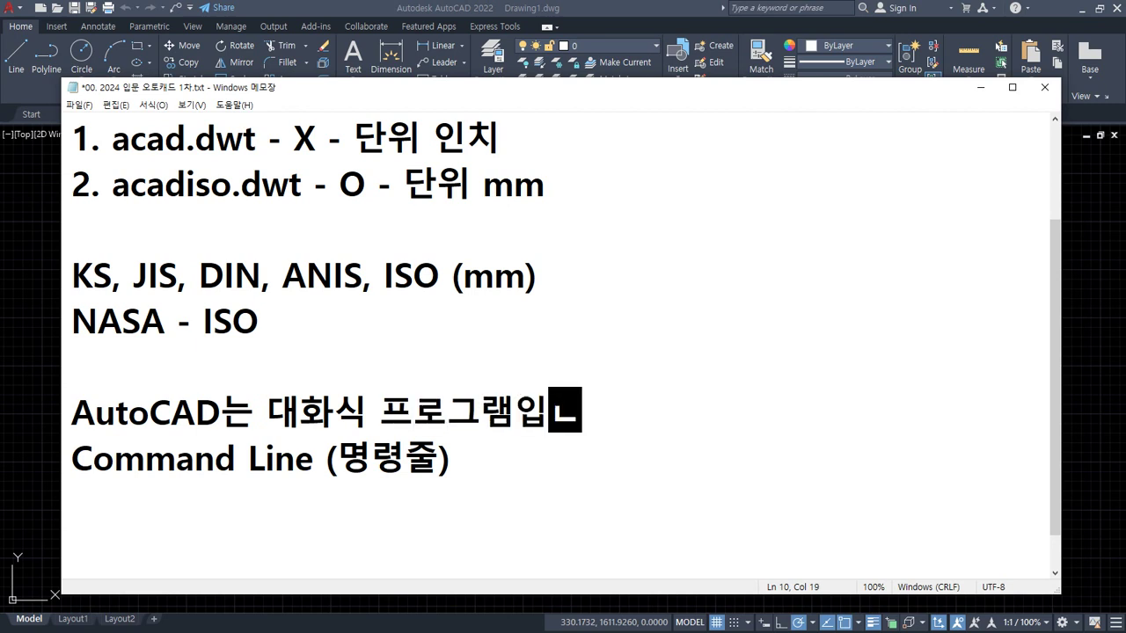
pyautogui.write('니다.')
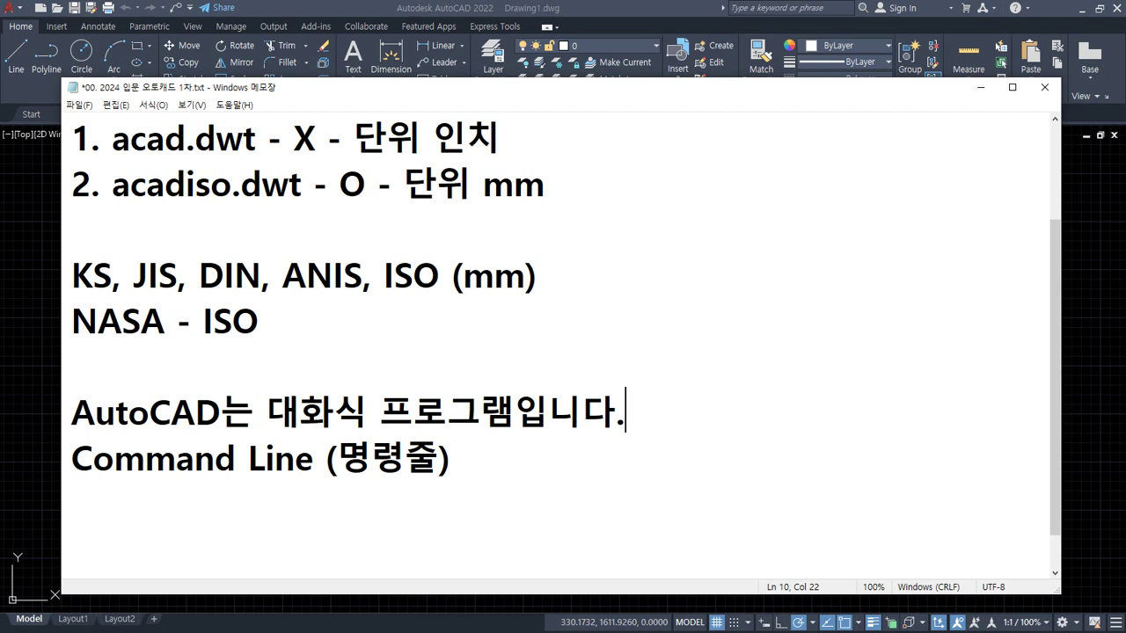
# Back in AutoCAD, draw a circle of radius 100 near the middle of the drawing area with the CIRCLE command.
pyautogui.click(278, 4)
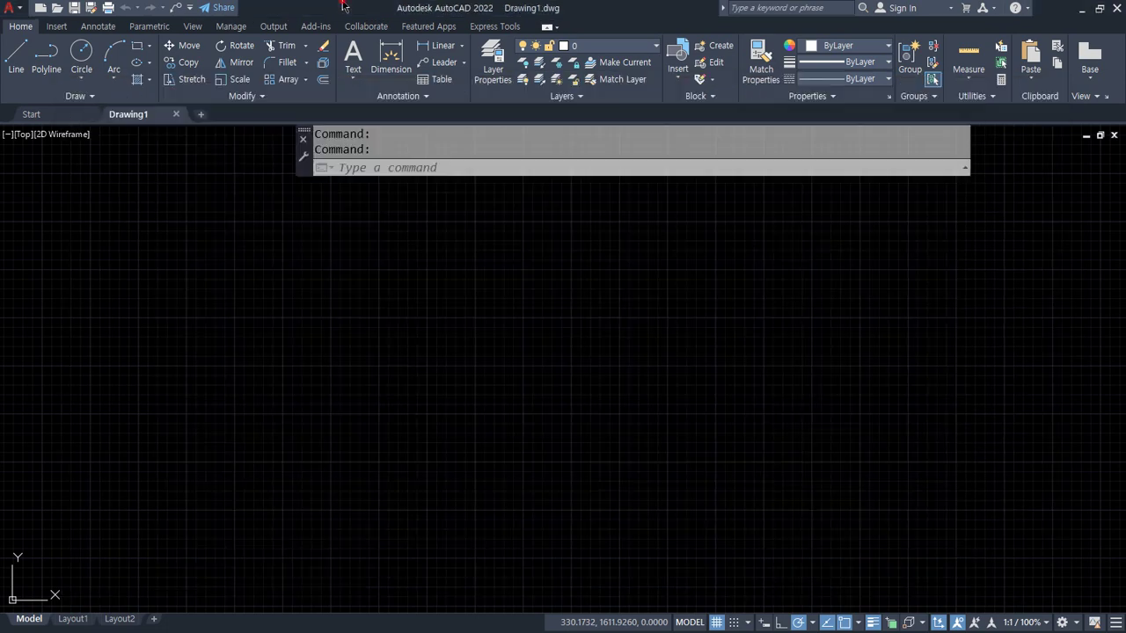
pyautogui.click(365, 167)
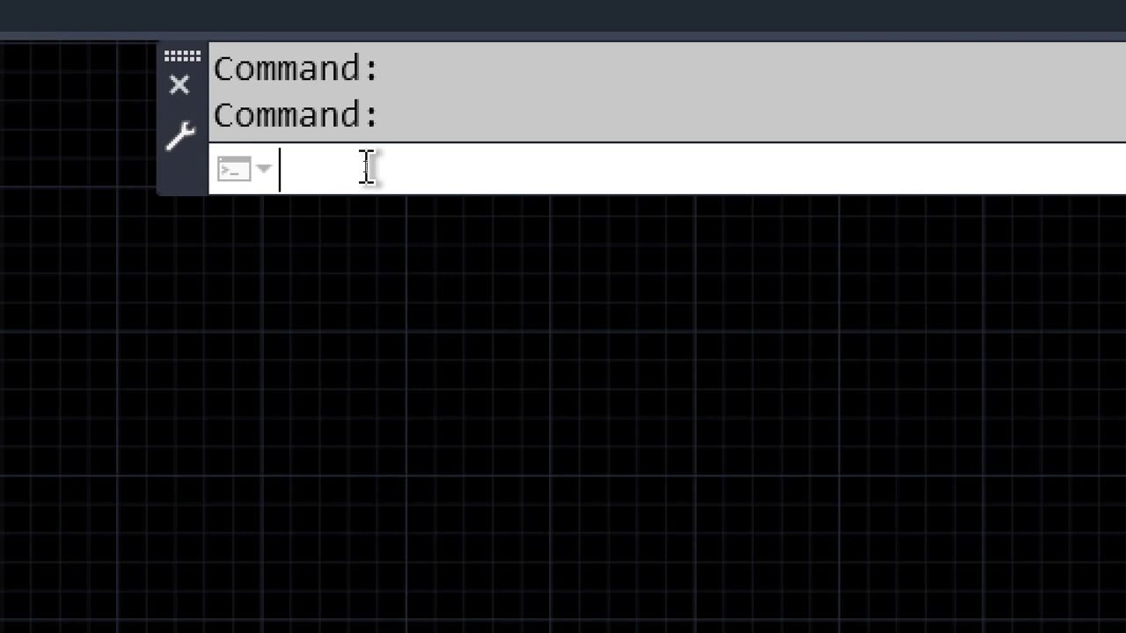
pyautogui.write('circle')
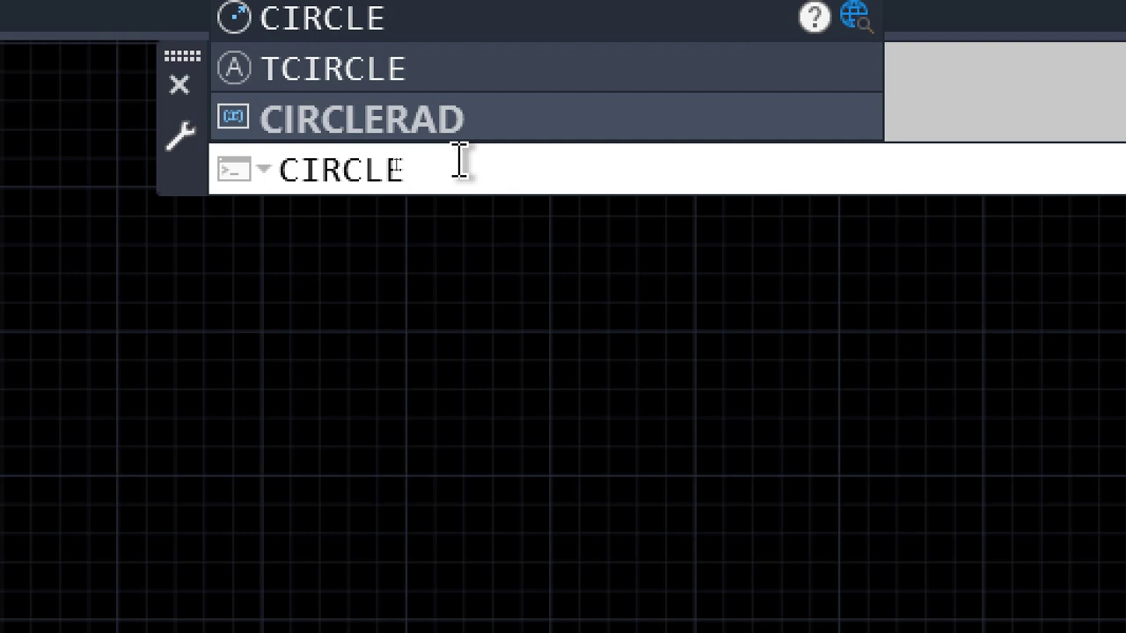
pyautogui.press('Return')
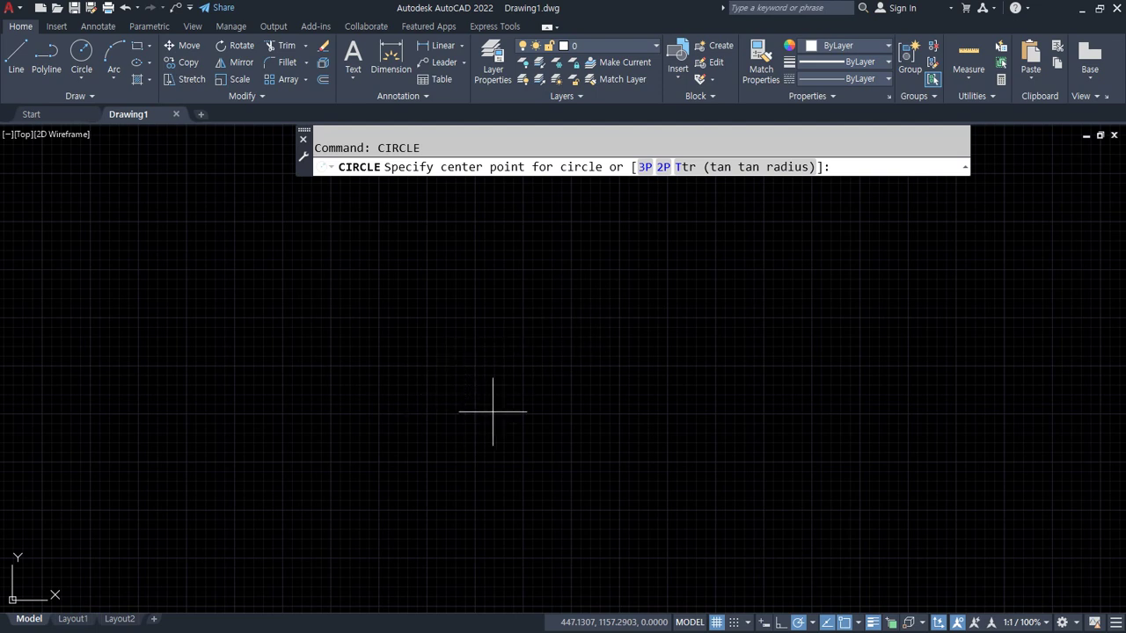
pyautogui.click(464, 365)
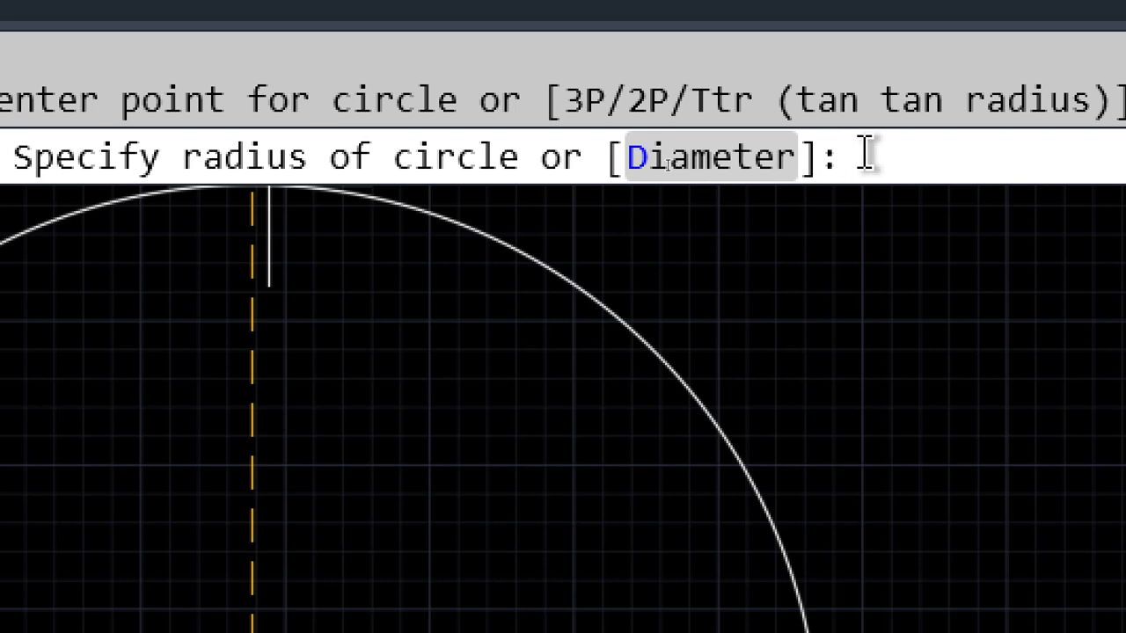
pyautogui.write('100')
pyautogui.press('Return')
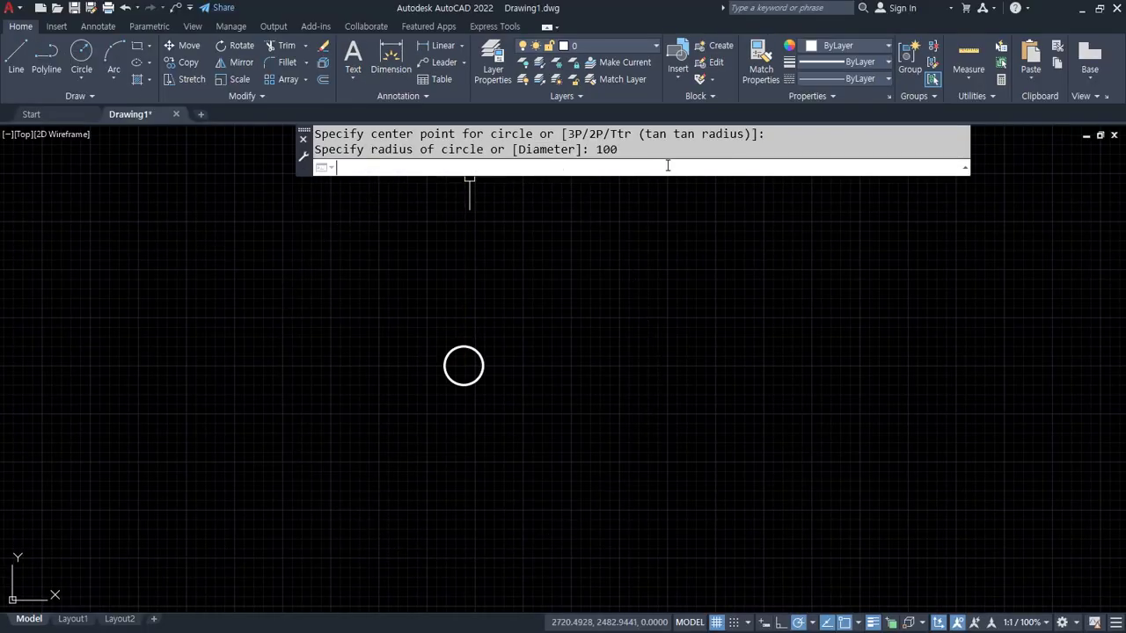
pyautogui.scroll(4, 581, 324)
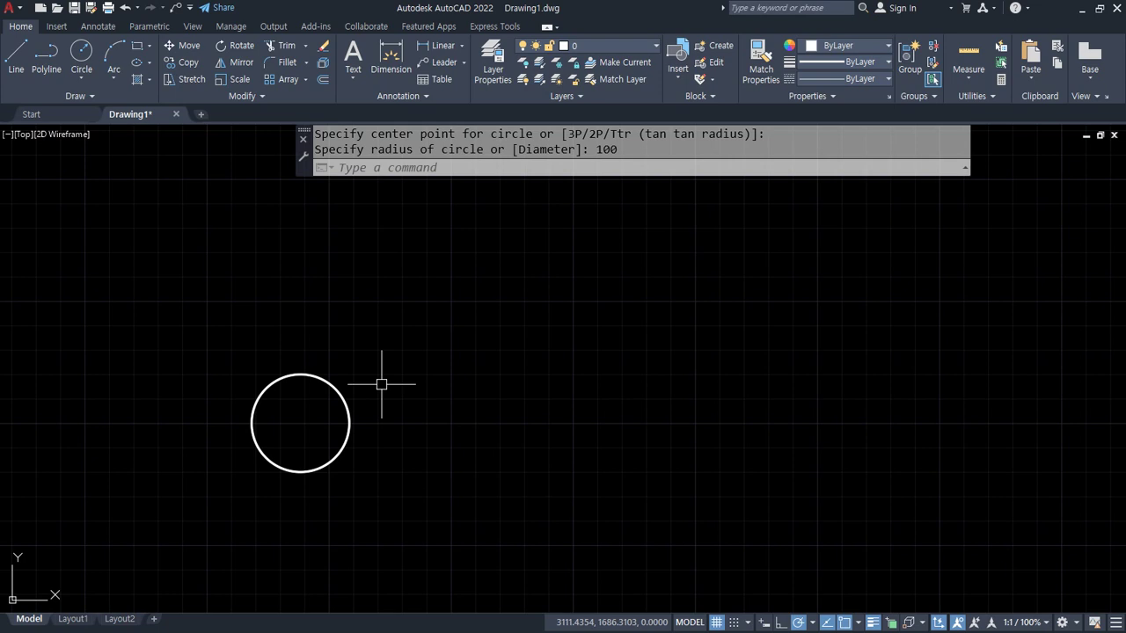
pyautogui.moveTo(304, 130)
pyautogui.mouseDown()
pyautogui.moveTo(340, 194)
pyautogui.moveTo(548, 121)
pyautogui.moveTo(837, 125)
pyautogui.moveTo(1011, 151)
pyautogui.moveTo(701, 191)
pyautogui.moveTo(334, 194)
pyautogui.mouseUp()
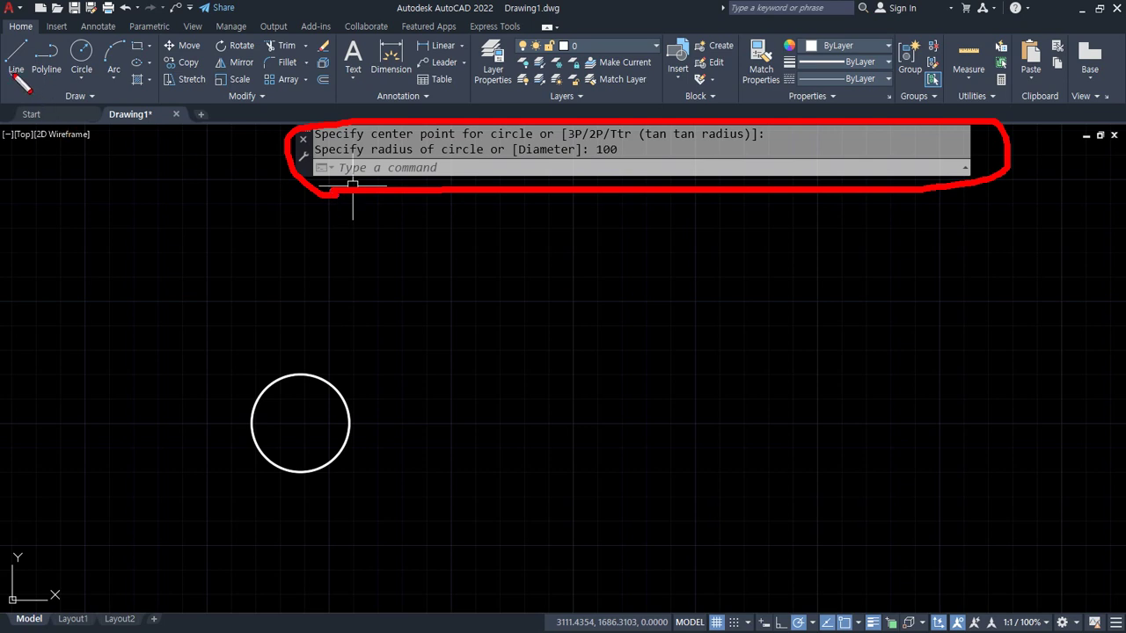
pyautogui.moveTo(14, 72)
pyautogui.mouseDown()
pyautogui.moveTo(1087, 65)
pyautogui.moveTo(369, 55)
pyautogui.moveTo(21, 65)
pyautogui.moveTo(1063, 78)
pyautogui.mouseUp()
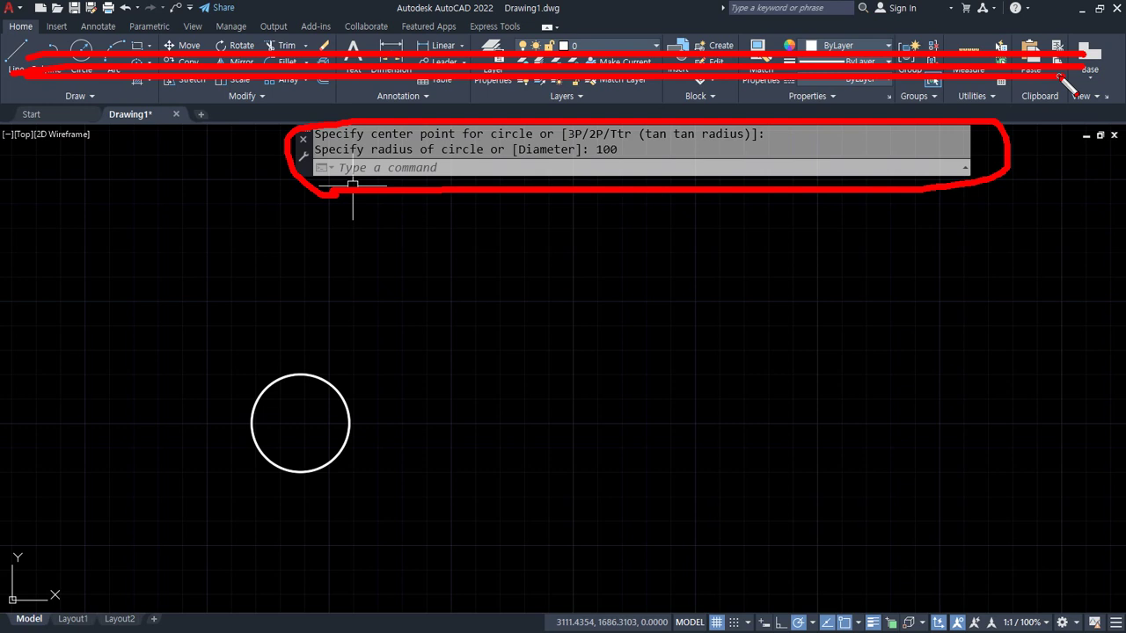
pyautogui.press('e')
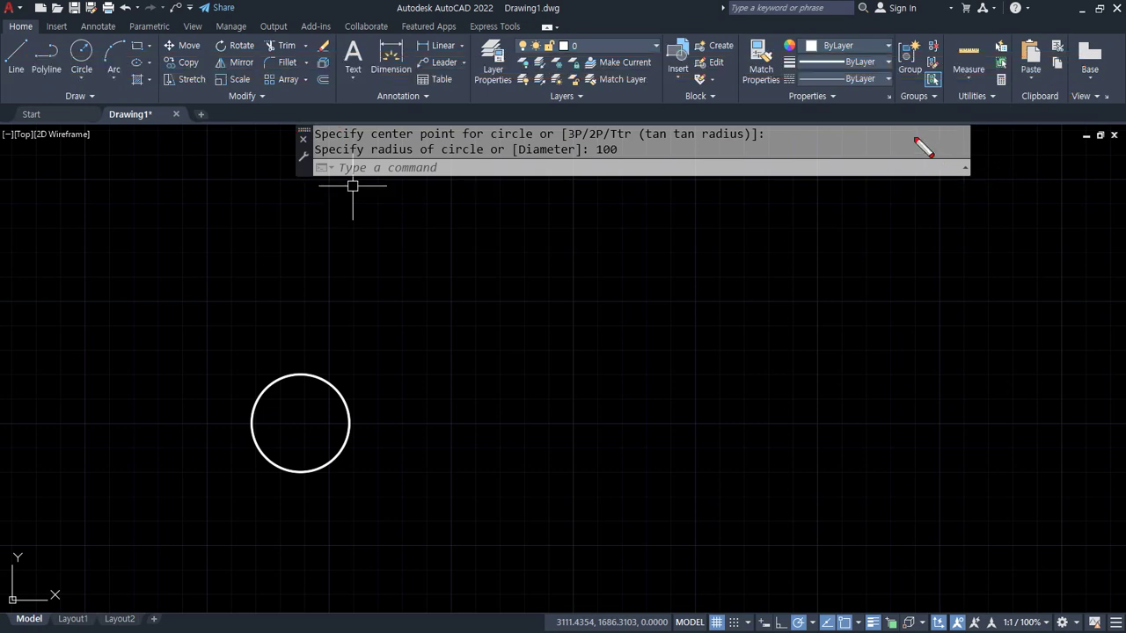
pyautogui.moveTo(362, 191)
pyautogui.mouseDown()
pyautogui.moveTo(319, 120)
pyautogui.moveTo(356, 191)
pyautogui.mouseUp()
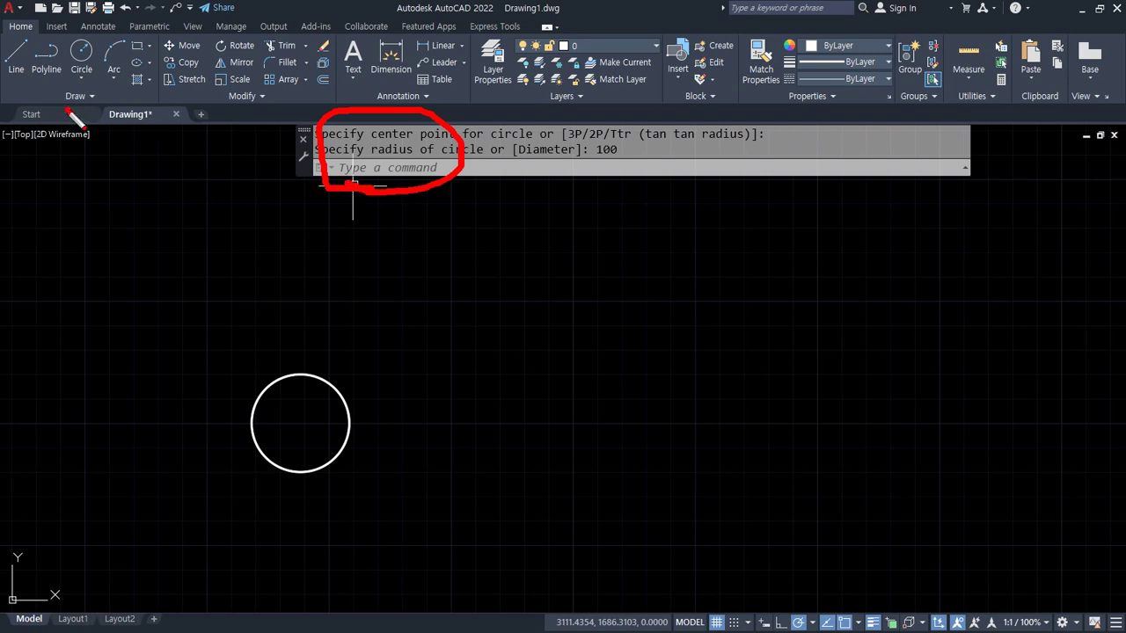
pyautogui.moveTo(76, 111)
pyautogui.mouseDown()
pyautogui.moveTo(6, 69)
pyautogui.moveTo(86, 46)
pyautogui.moveTo(387, 48)
pyautogui.moveTo(370, 95)
pyautogui.moveTo(76, 111)
pyautogui.mouseUp()
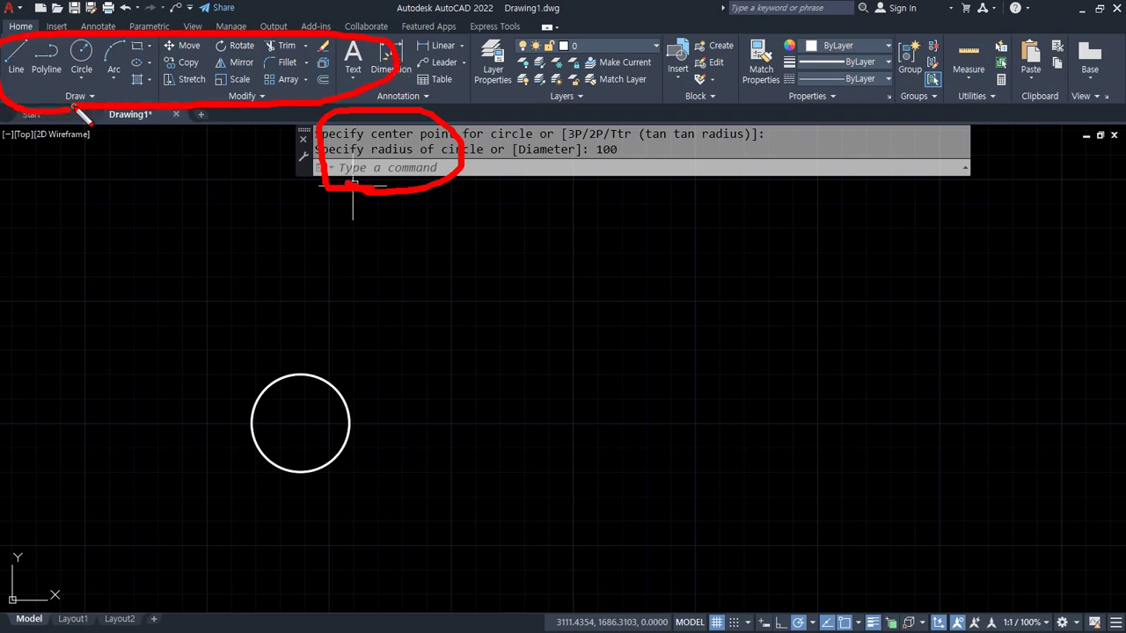
pyautogui.moveTo(283, 242); pyautogui.dragTo(360, 202)
pyautogui.moveTo(289, 197); pyautogui.dragTo(370, 213)
pyautogui.moveTo(238, 267); pyautogui.dragTo(201, 308)
pyautogui.moveTo(185, 256); pyautogui.dragTo(250, 322)
pyautogui.moveTo(130, 109)
pyautogui.mouseDown()
pyautogui.moveTo(15, 45)
pyautogui.moveTo(75, 136)
pyautogui.mouseUp()
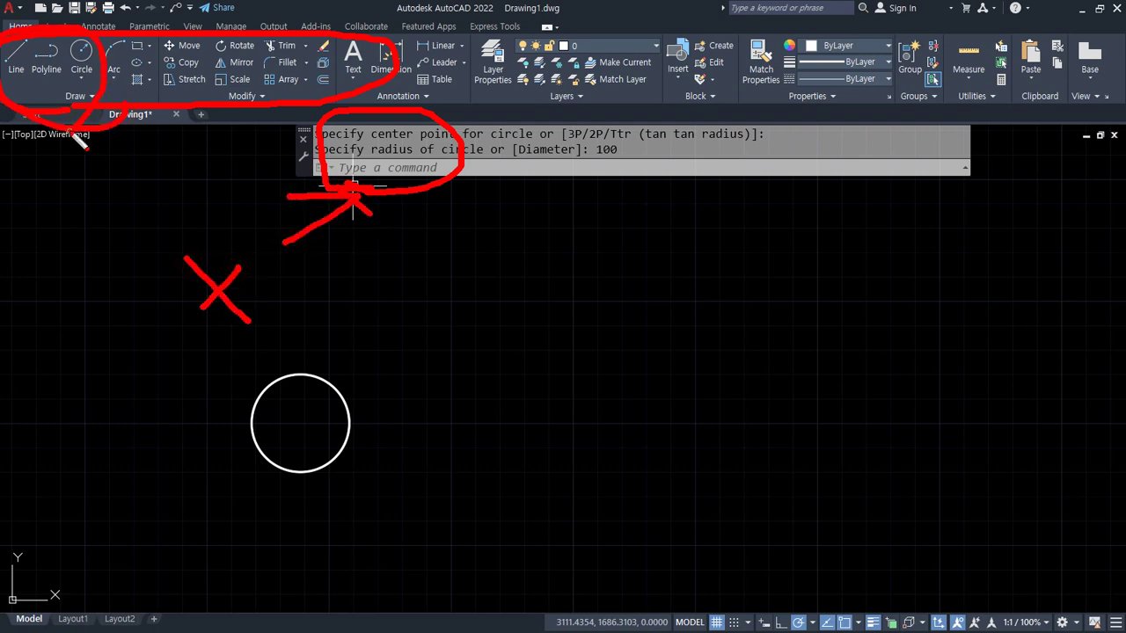
pyautogui.press('Escape')
# Draw a second circle of radius 100 to the right of the first one using the Center, Radius method.
pyautogui.click(81, 78)
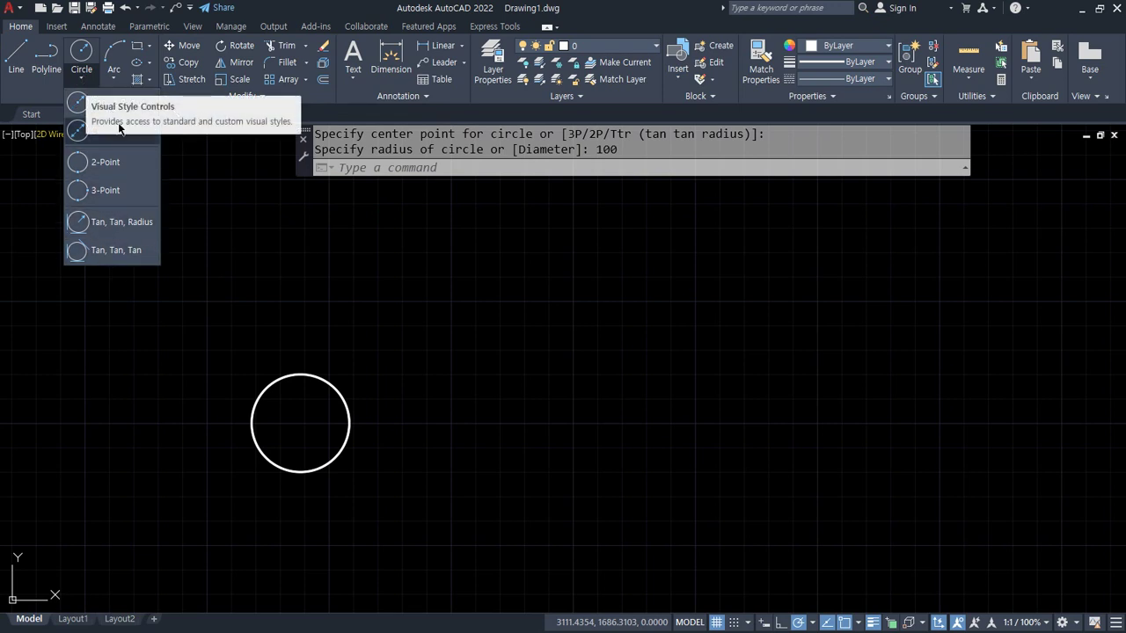
pyautogui.click(117, 105)
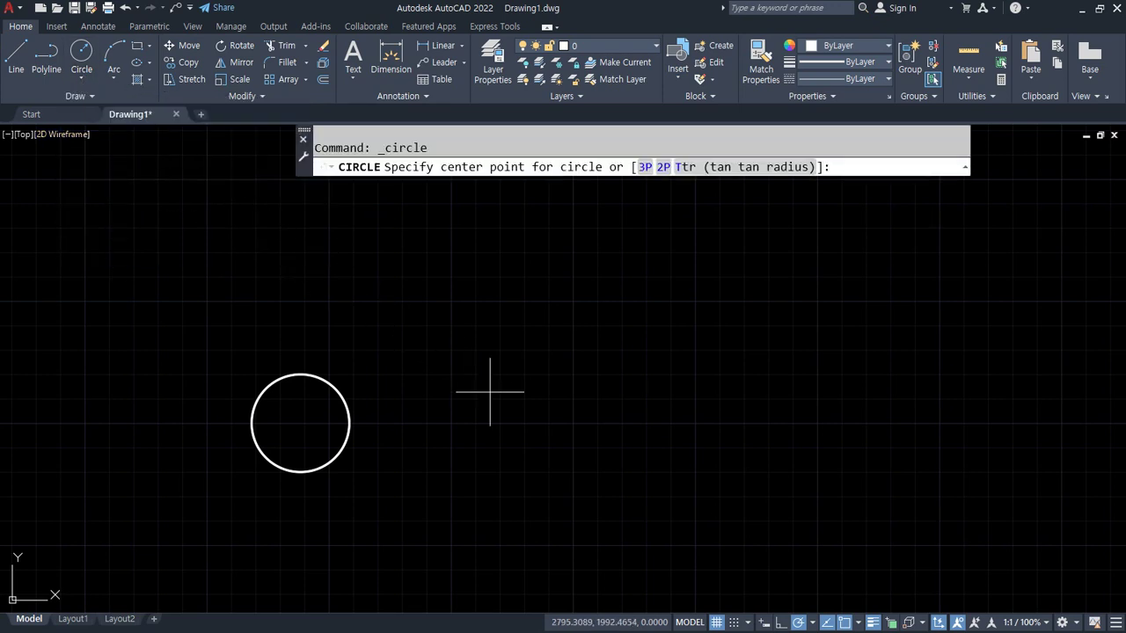
pyautogui.click(523, 403)
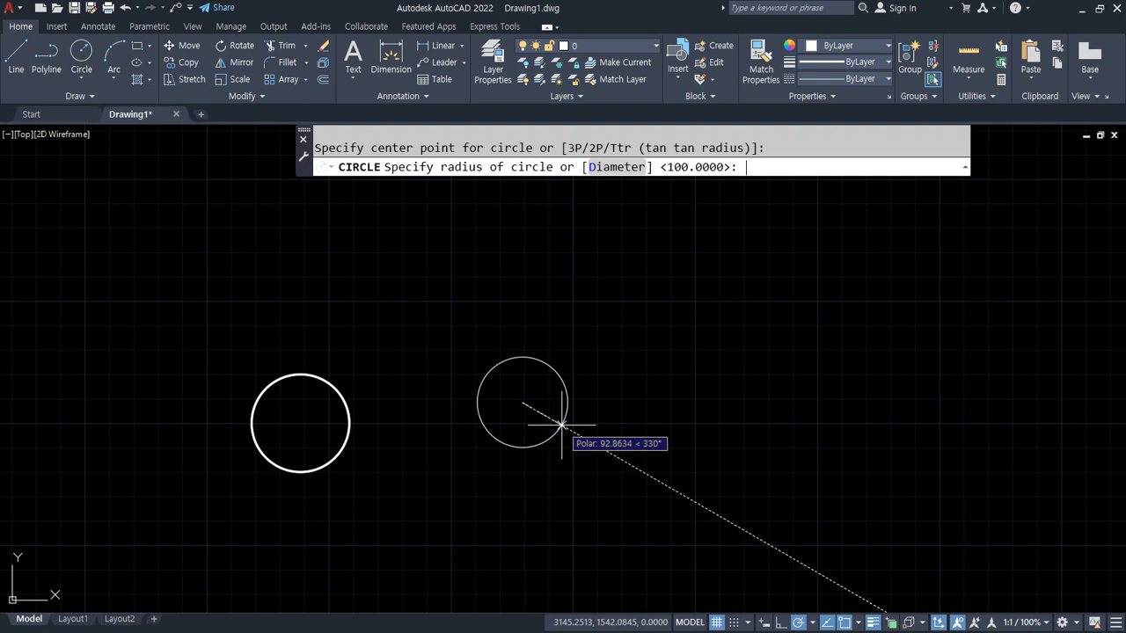
pyautogui.press('Return')
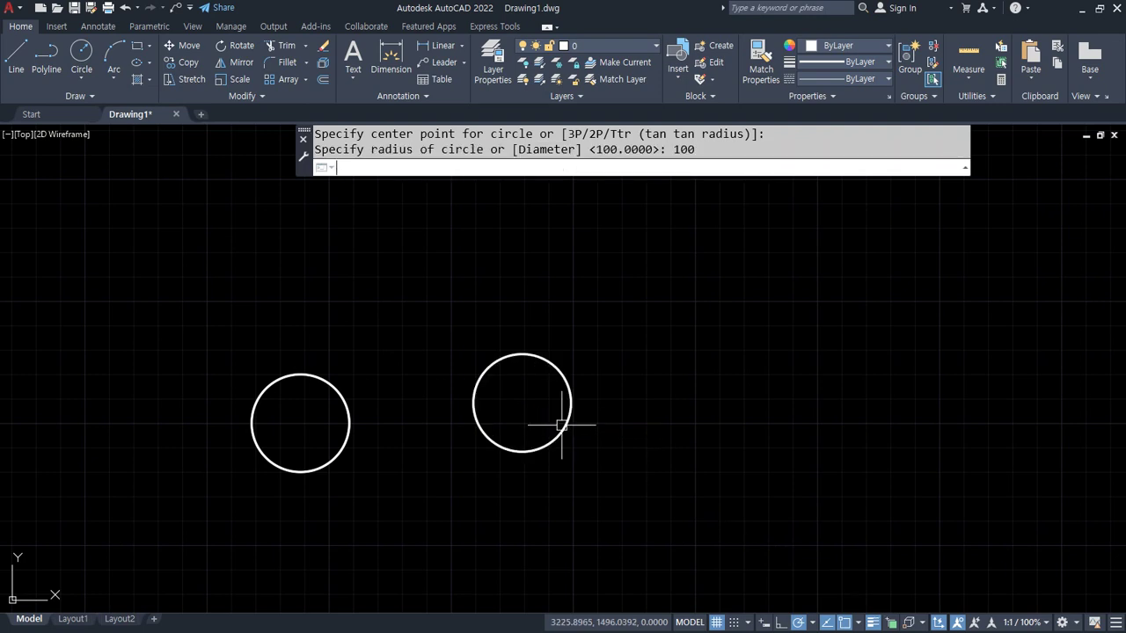
pyautogui.moveTo(262, 97)
pyautogui.mouseDown()
pyautogui.moveTo(79, 110)
pyautogui.moveTo(45, 30)
pyautogui.moveTo(387, 61)
pyautogui.moveTo(291, 107)
pyautogui.moveTo(254, 103)
pyautogui.moveTo(264, 201)
pyautogui.moveTo(264, 112)
pyautogui.mouseUp()
pyautogui.press('Escape')
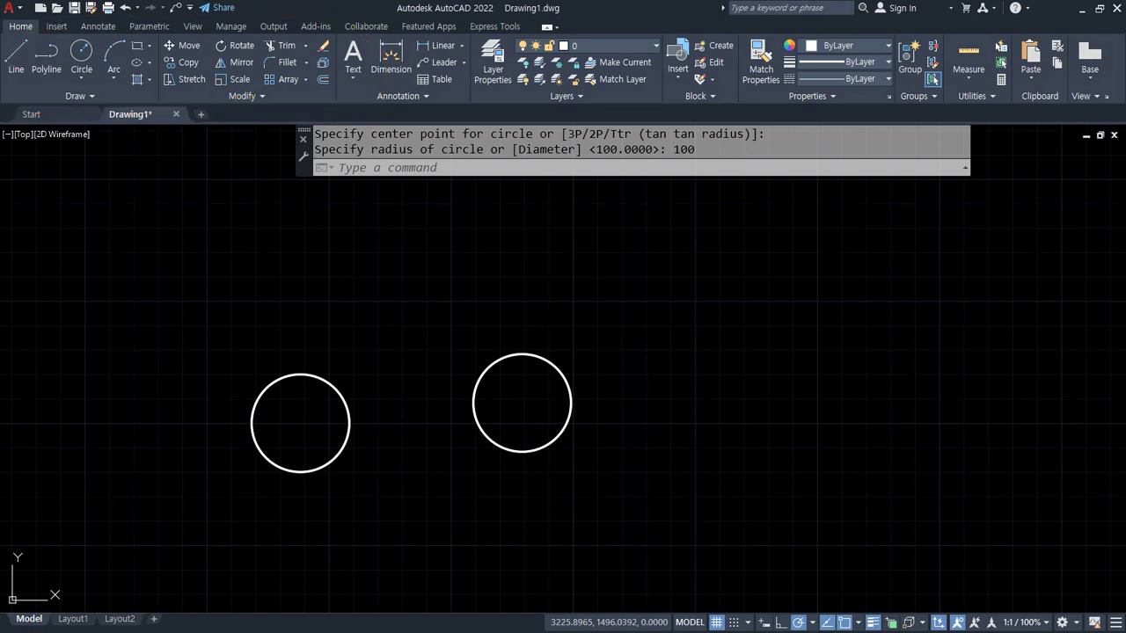
# Switch to the Notepad notes and insert the line "GUI 환경을 지원합니다." directly below "AutoCAD는 대화식 프로그램입니다.".
pyautogui.hotkey('alt', 'Tab')
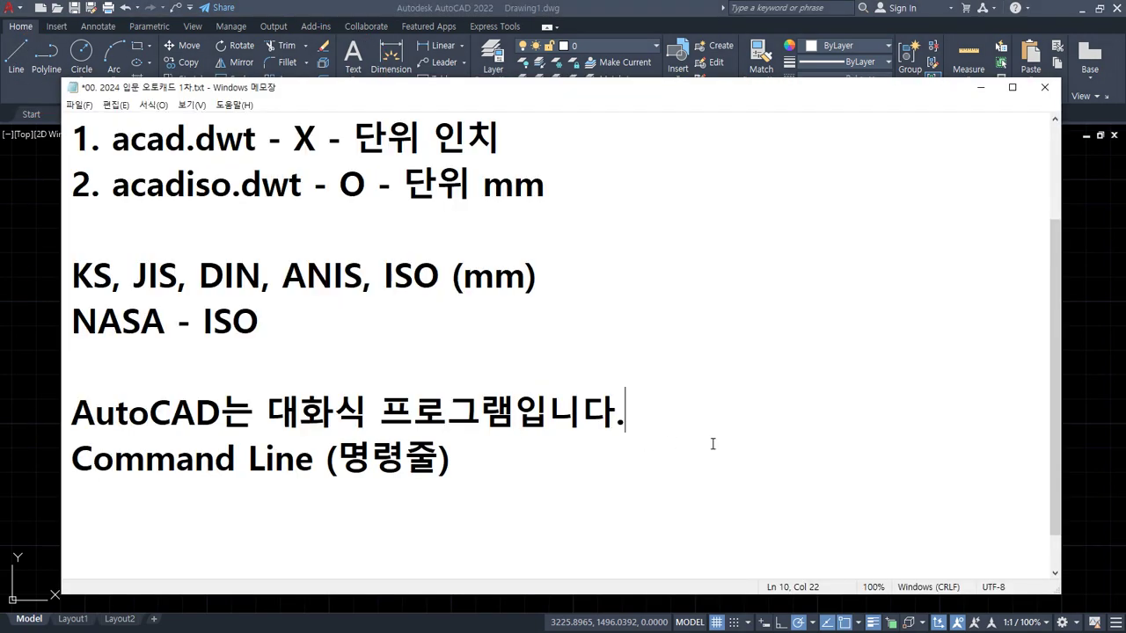
pyautogui.press('Return')
pyautogui.write('ㅎ')
pyautogui.press('BackSpace')
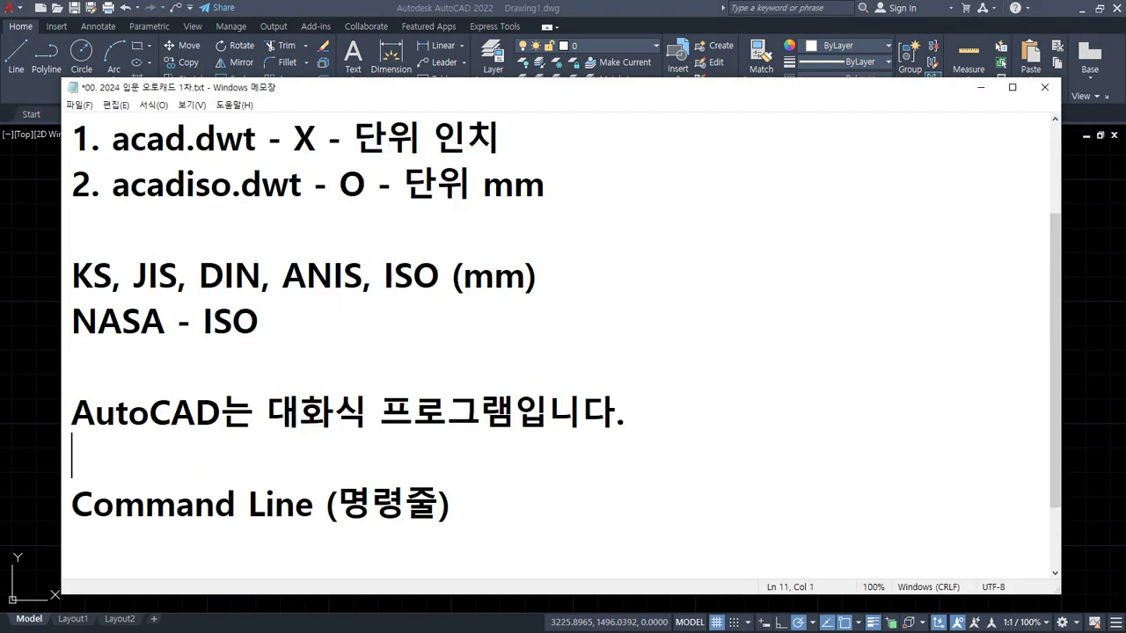
pyautogui.write('GUI')
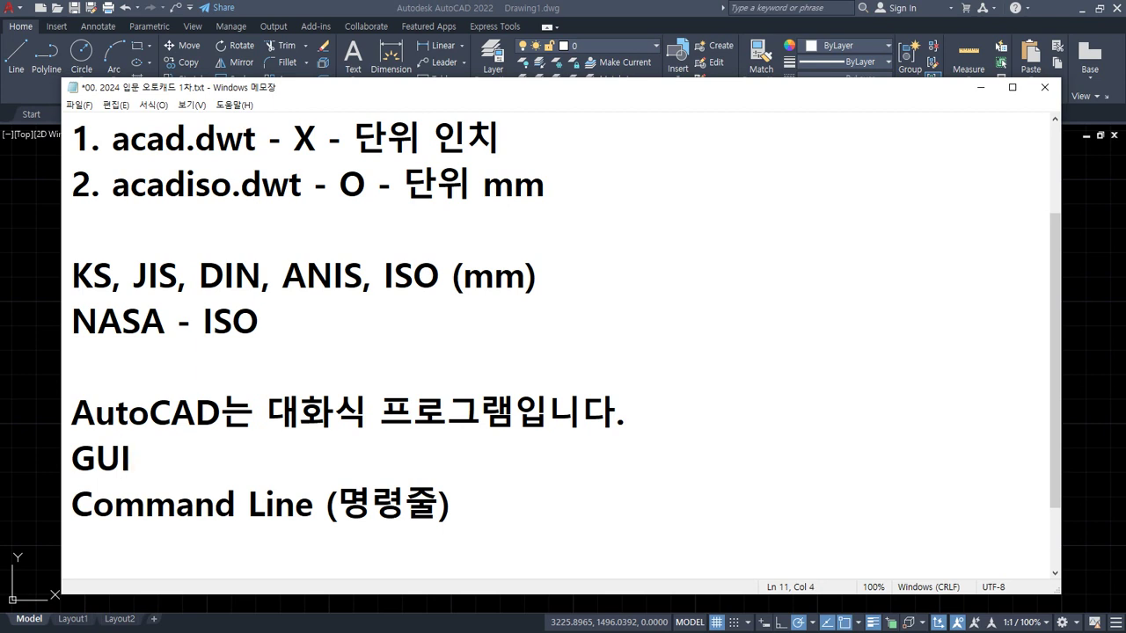
pyautogui.write(' 환경으')
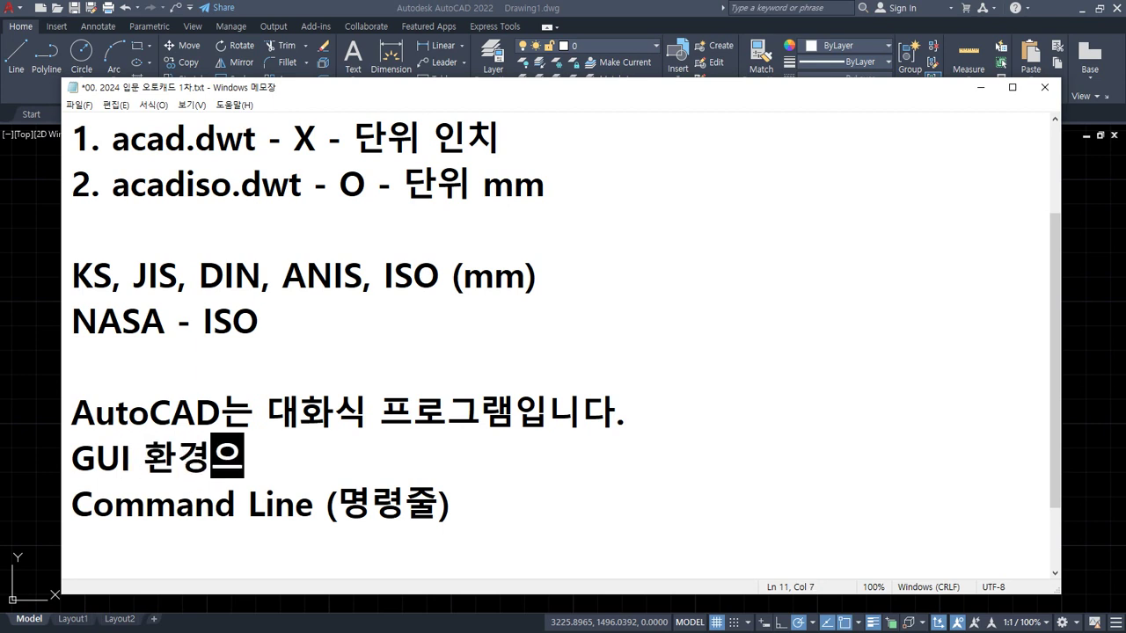
pyautogui.write('ㅣ')
pyautogui.press('BackSpace')
pyautogui.write('ㄹ 지')
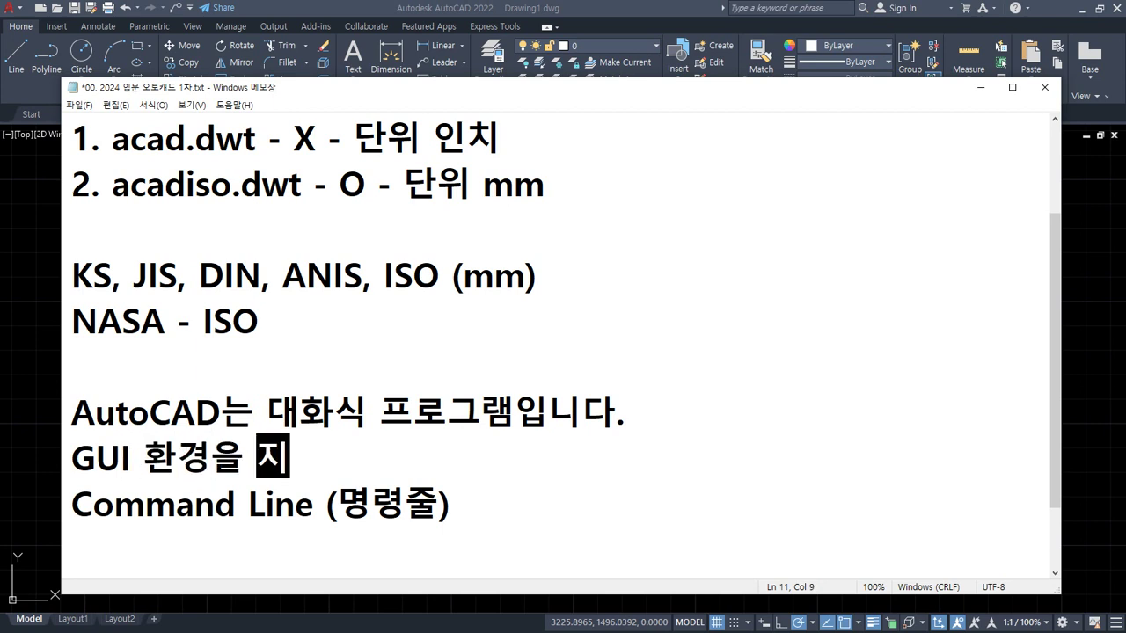
pyautogui.write('원합니다.')
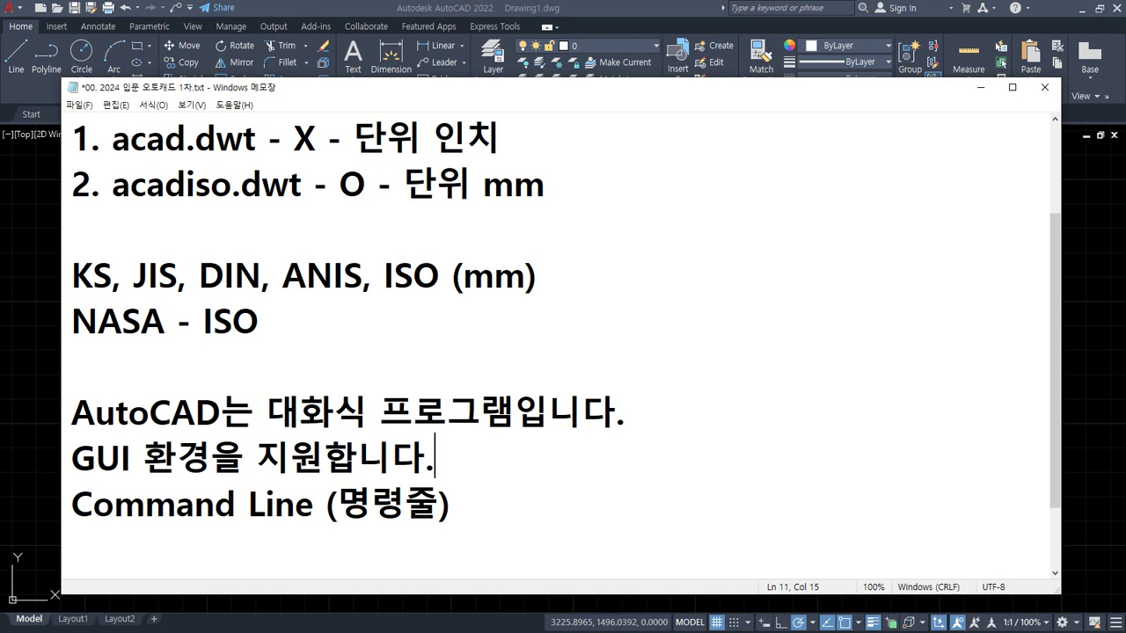
# Add the line "Ribbon MENU(리본메뉴)" directly below "Command Line (명령줄)" in the notes.
pyautogui.press('Down')
pyautogui.press('End')
pyautogui.press('Return')
pyautogui.write('Ribbon')
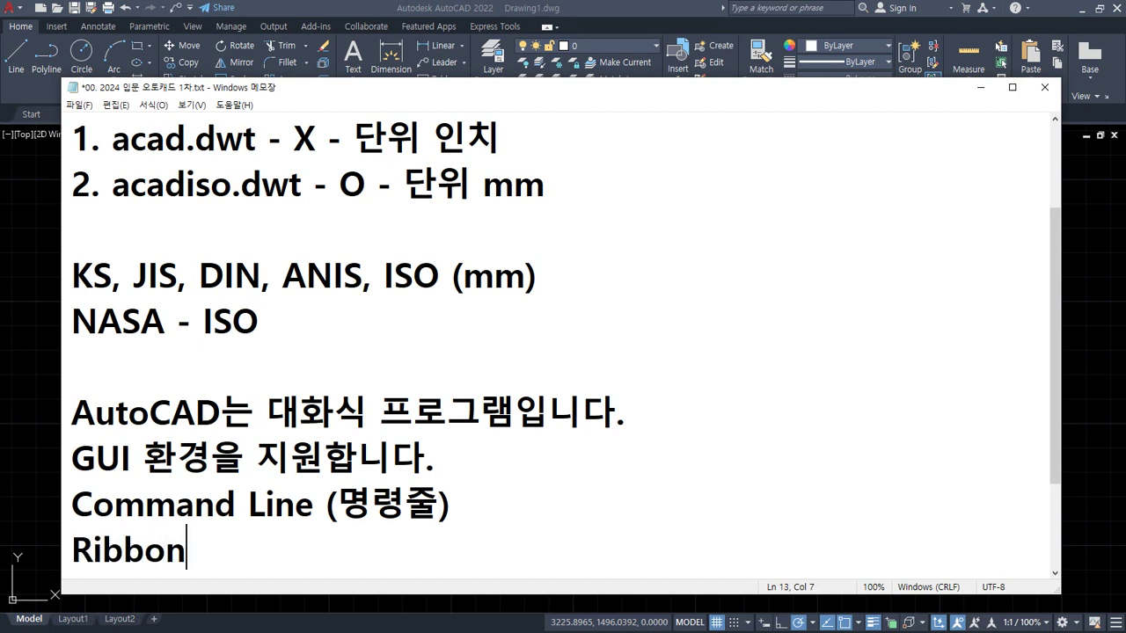
pyautogui.write('m')
pyautogui.press('BackSpace')
pyautogui.write('MENU')
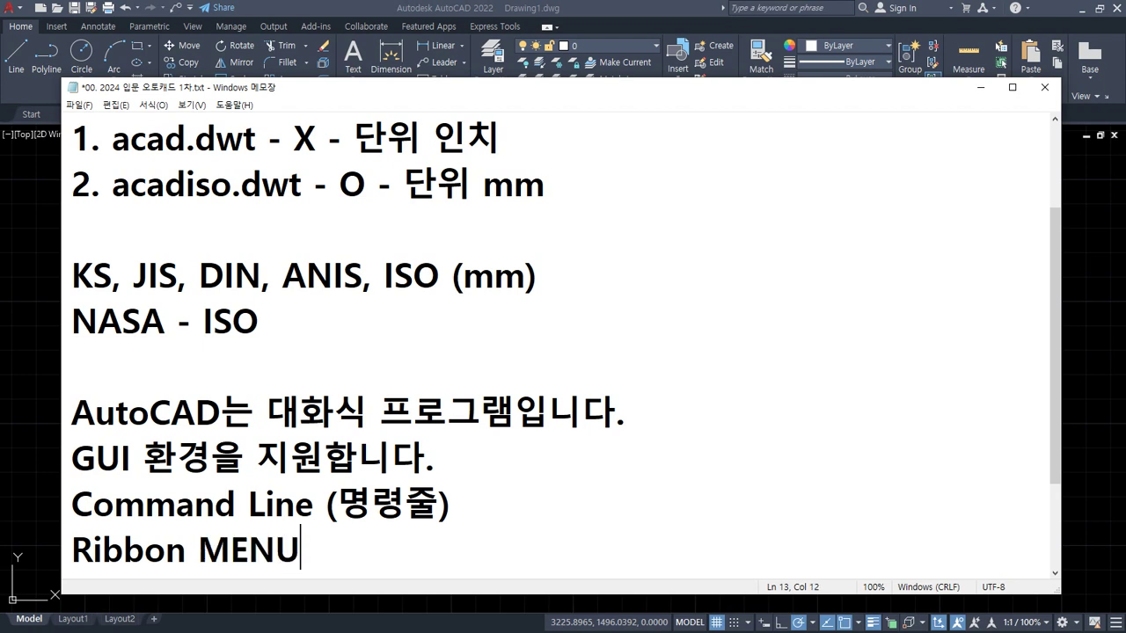
pyautogui.write('(리본멘')
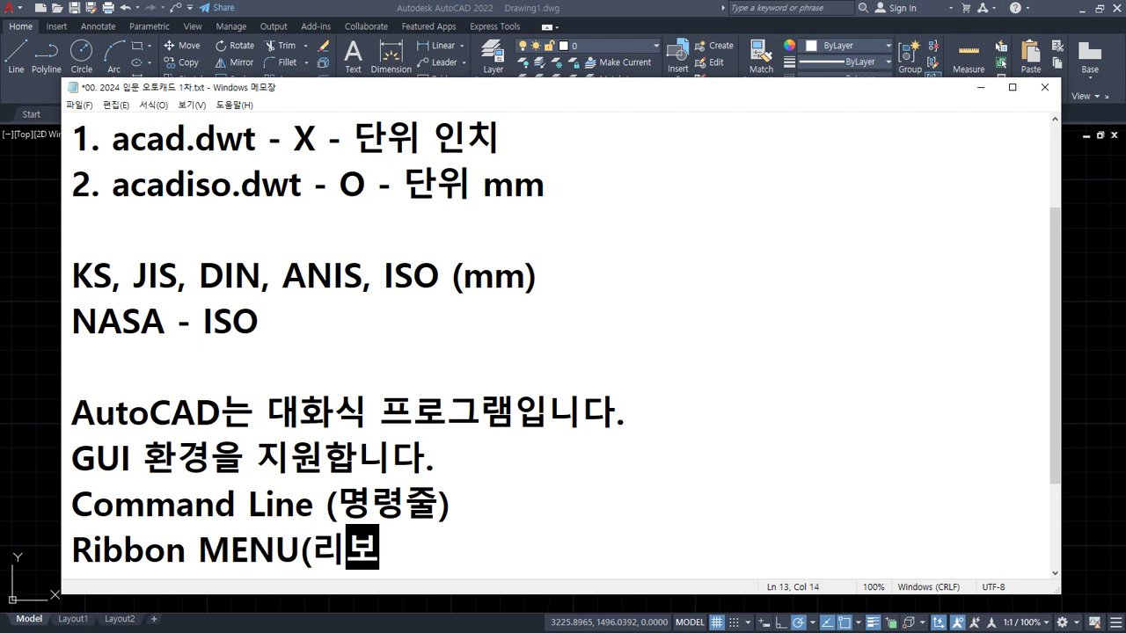
pyautogui.write('뉴)')
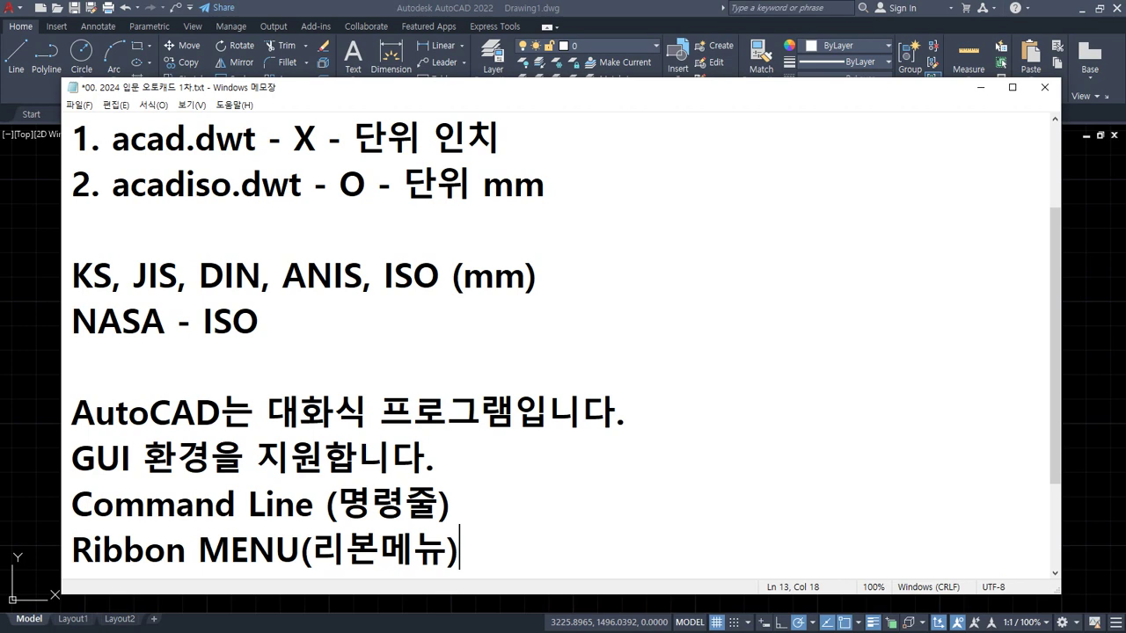
# Switch back to AutoCAD, close the Command Line window and display it again.
pyautogui.click(372, 6)
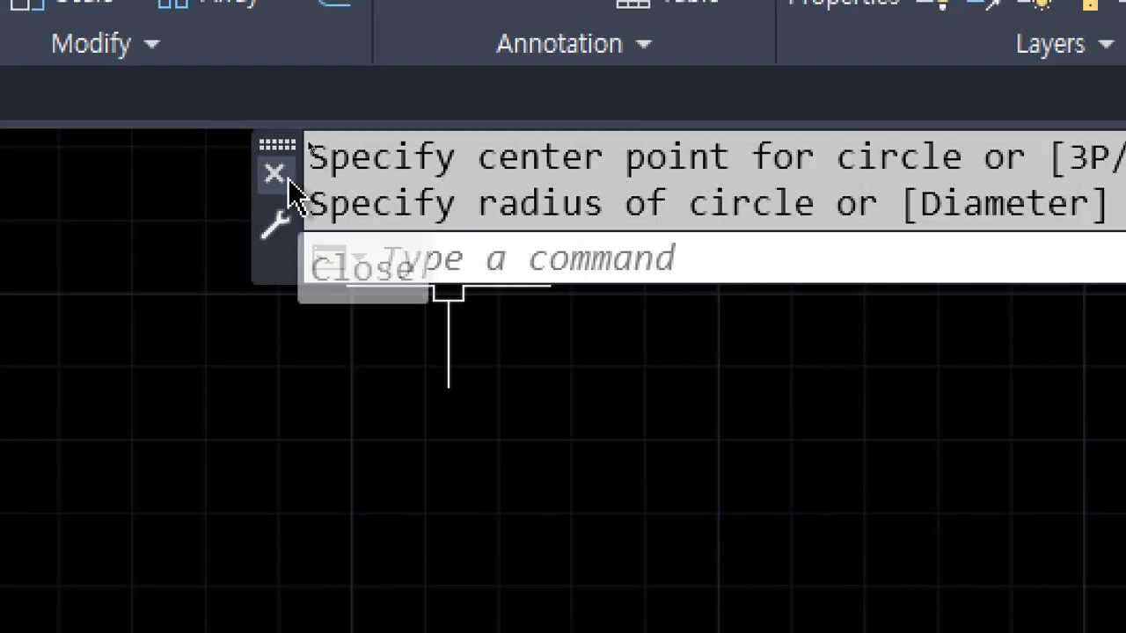
pyautogui.click(274, 174)
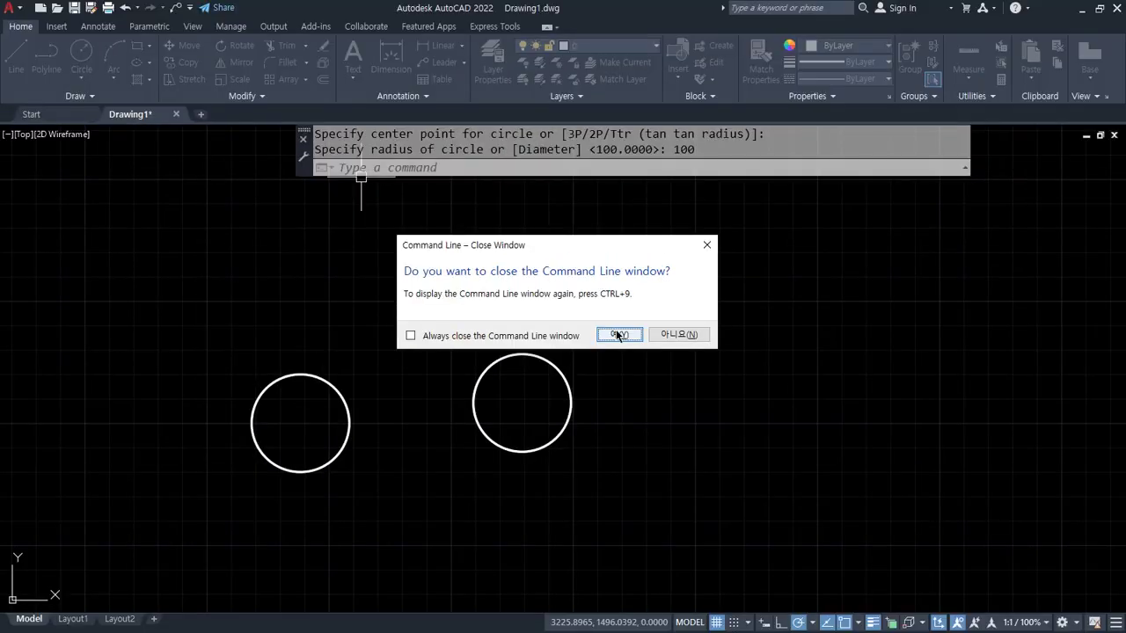
pyautogui.click(875, 563)
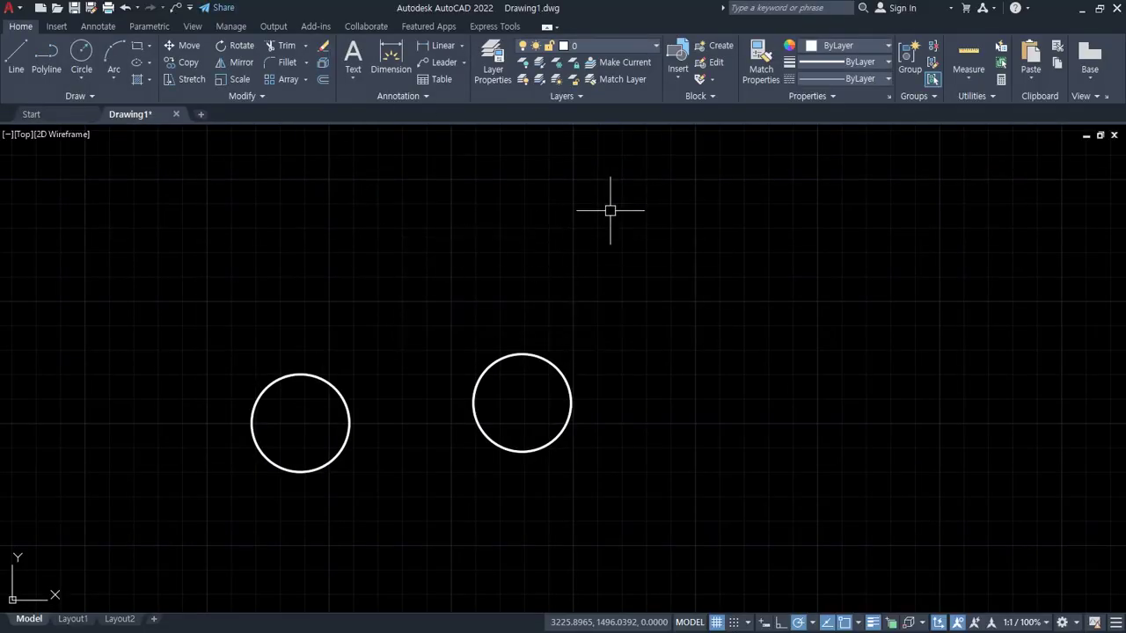
pyautogui.moveTo(292, 225)
pyautogui.mouseDown()
pyautogui.moveTo(280, 162)
pyautogui.moveTo(746, 169)
pyautogui.moveTo(378, 230)
pyautogui.moveTo(324, 227)
pyautogui.mouseUp()
pyautogui.press('Escape')
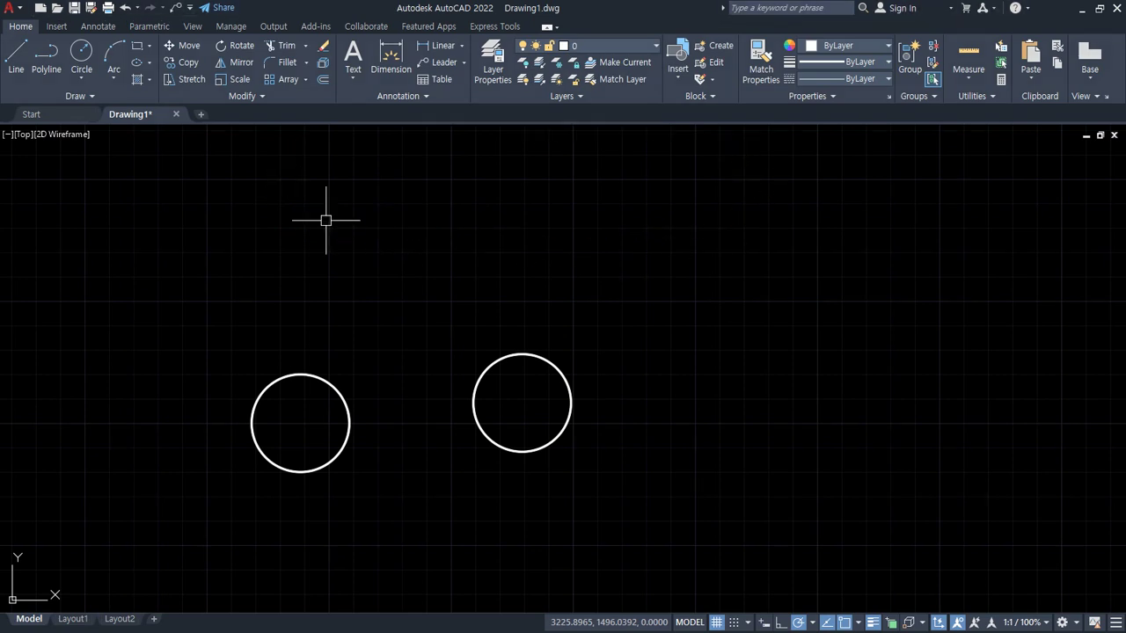
pyautogui.hotkey('ctrl', '9')
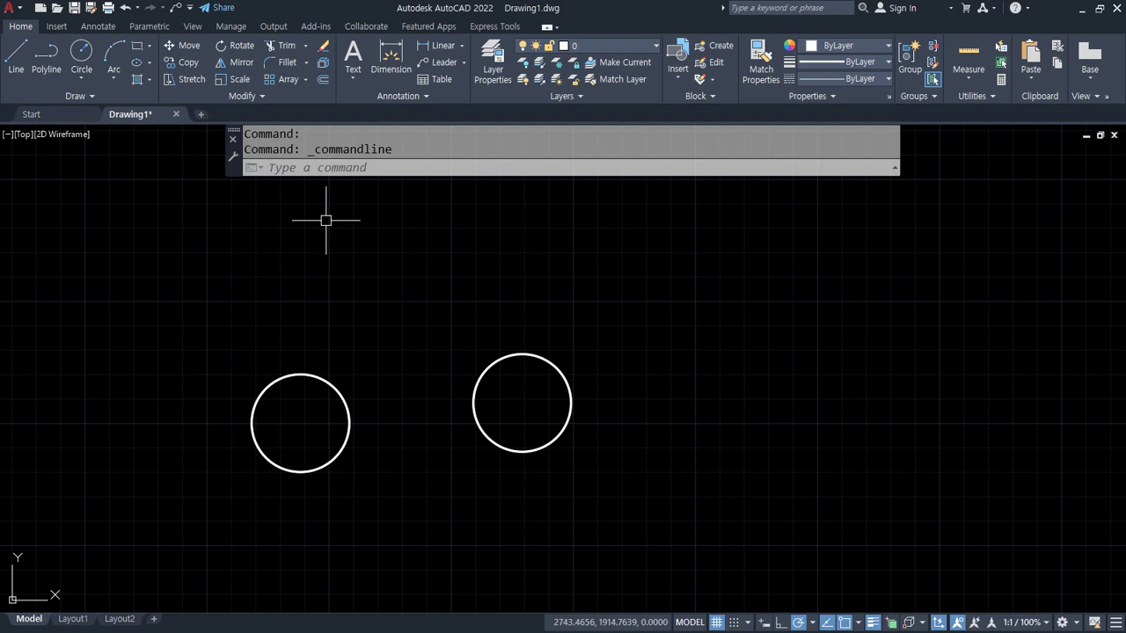
# In the Notepad notes, append "Ctrl + 9 명령줄 on/off" to the "Command Line (명령줄)" line.
pyautogui.hotkey('alt', 'Tab')
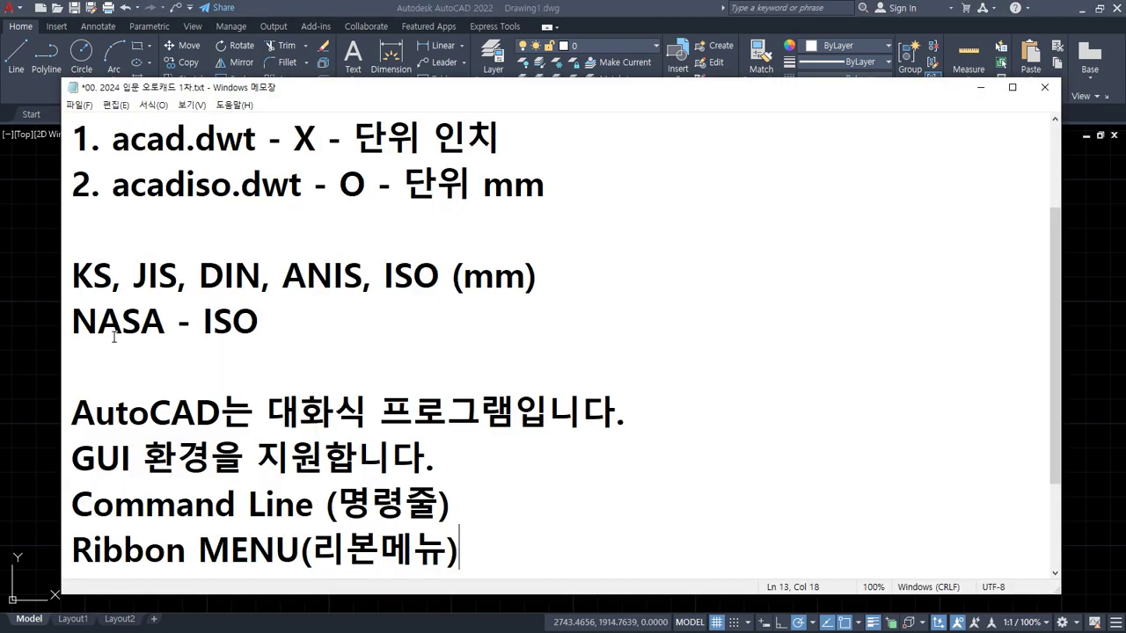
pyautogui.scroll(-1, 548, 397)
pyautogui.click(545, 356)
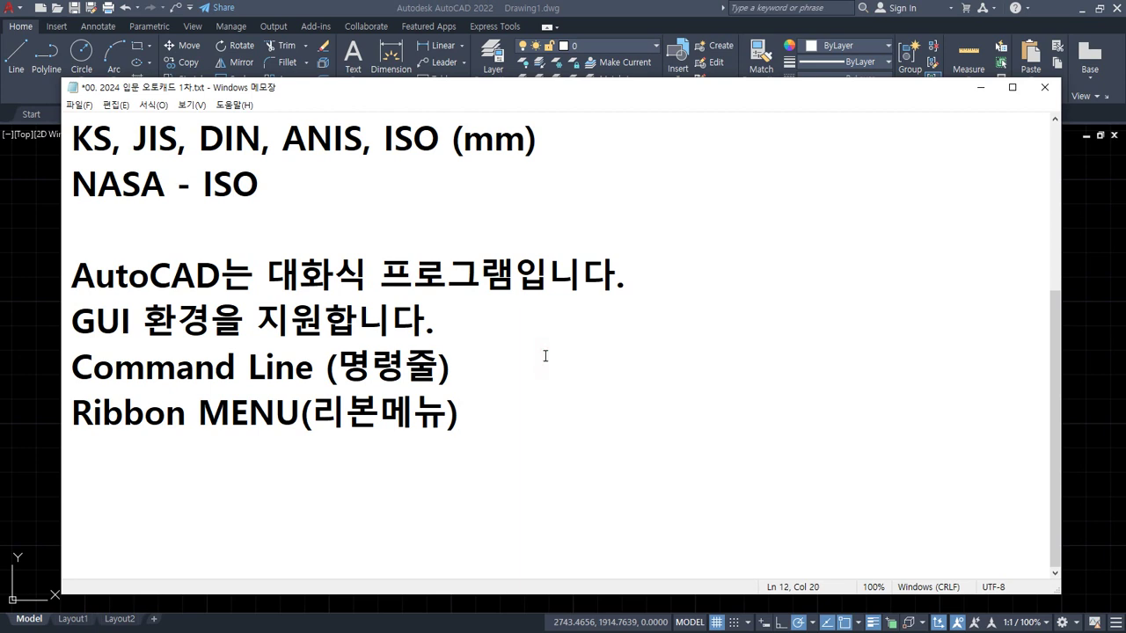
pyautogui.write('ㅊ')
pyautogui.press('BackSpace')
pyautogui.write('c')
pyautogui.press('BackSpace')
pyautogui.write('Ctrl + ')
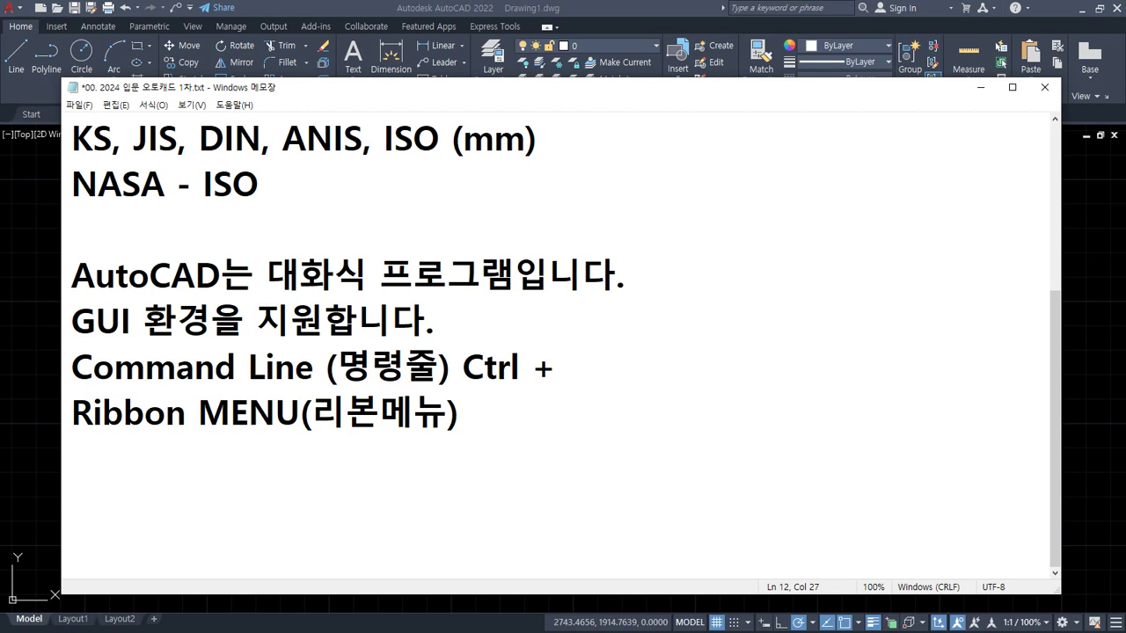
pyautogui.write('9')
pyautogui.write('명령줄 ')
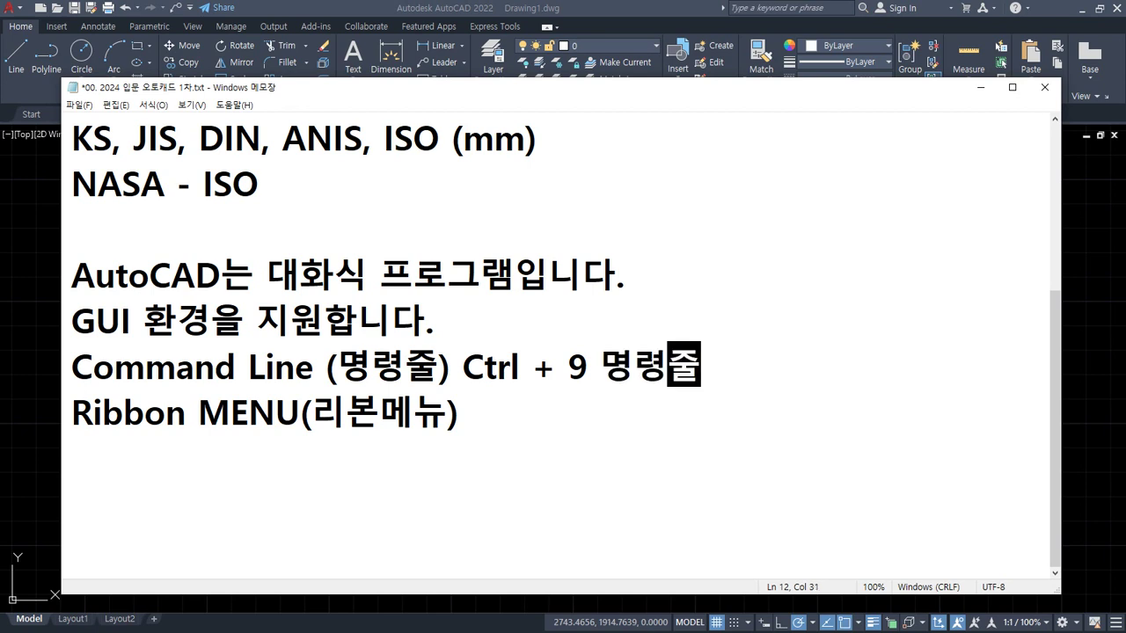
pyautogui.write('on/off')
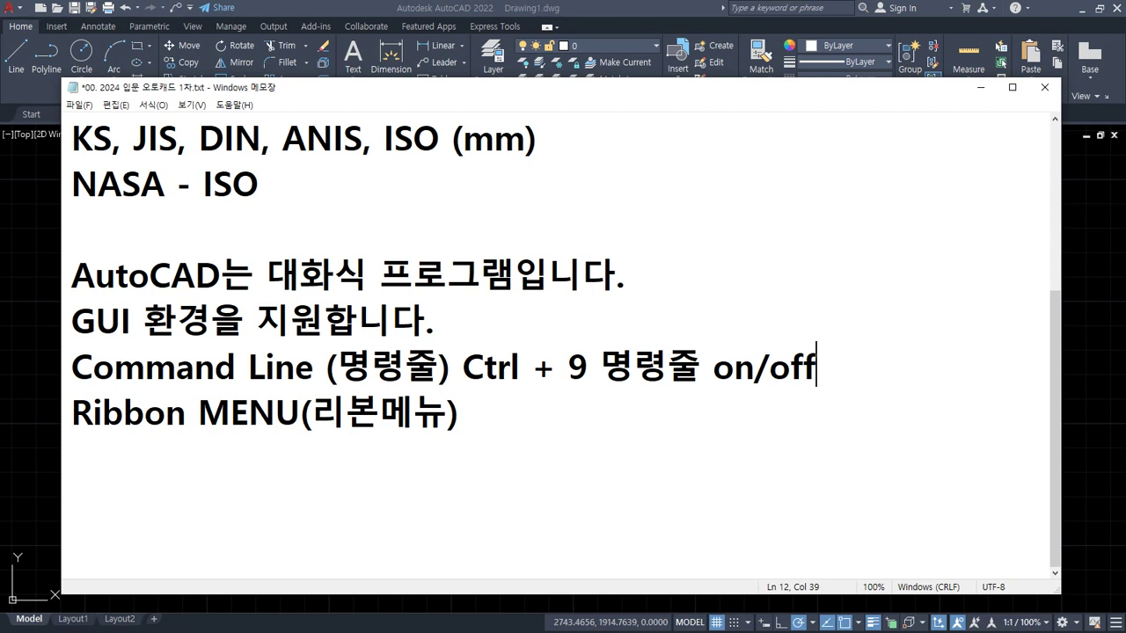
# Return to AutoCAD and toggle the Command Line window off and back on once more.
pyautogui.click(426, 7)
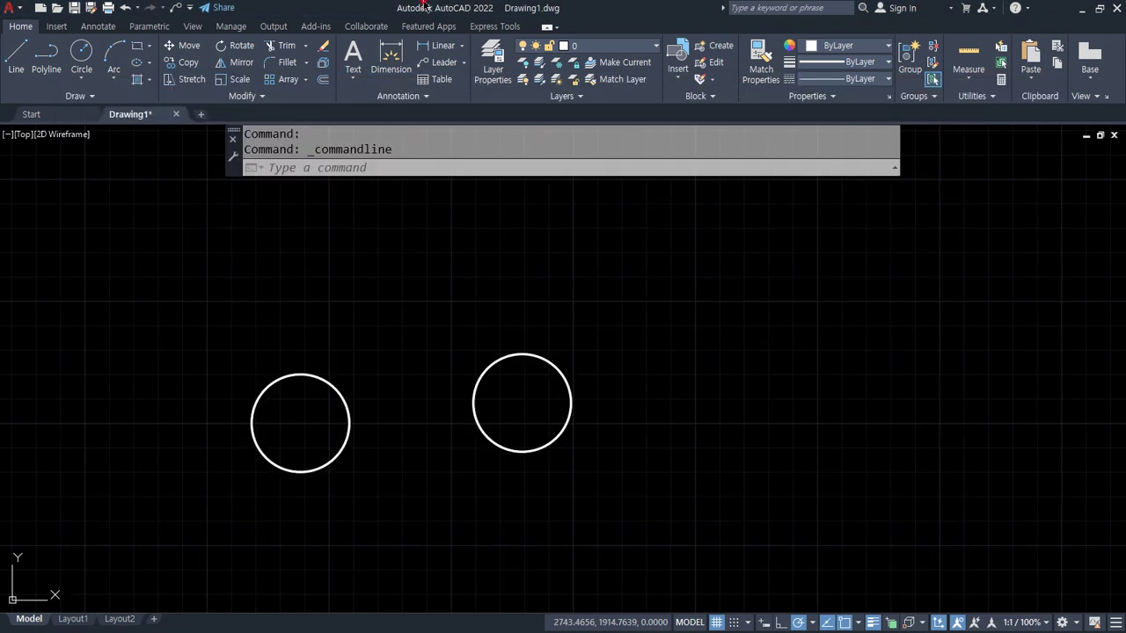
pyautogui.hotkey('ctrl', '9')
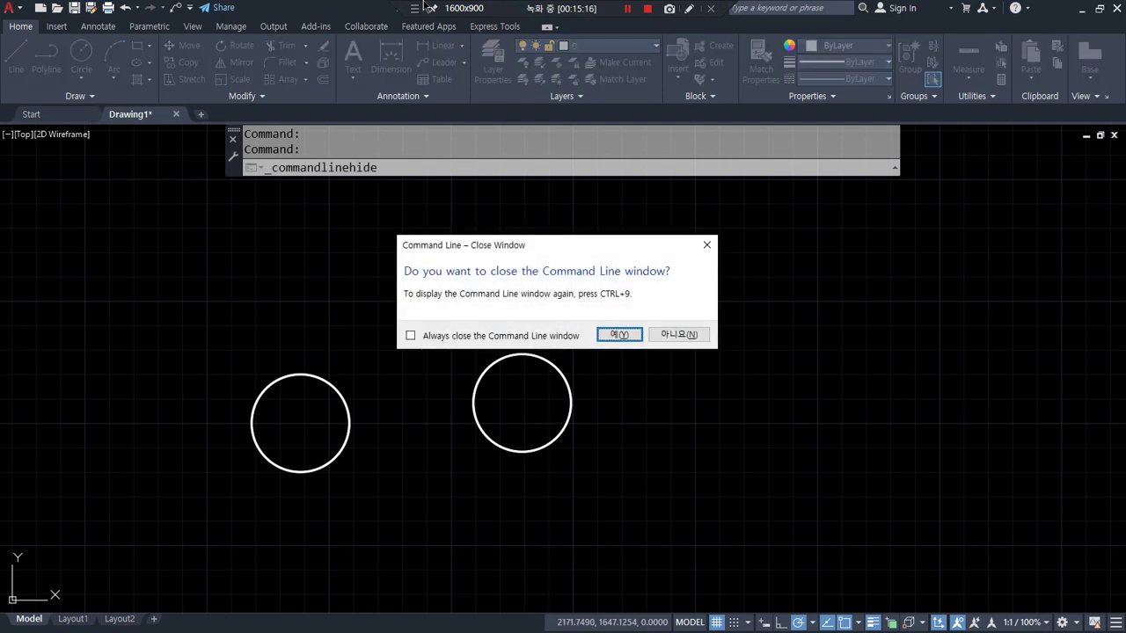
pyautogui.press('Return')
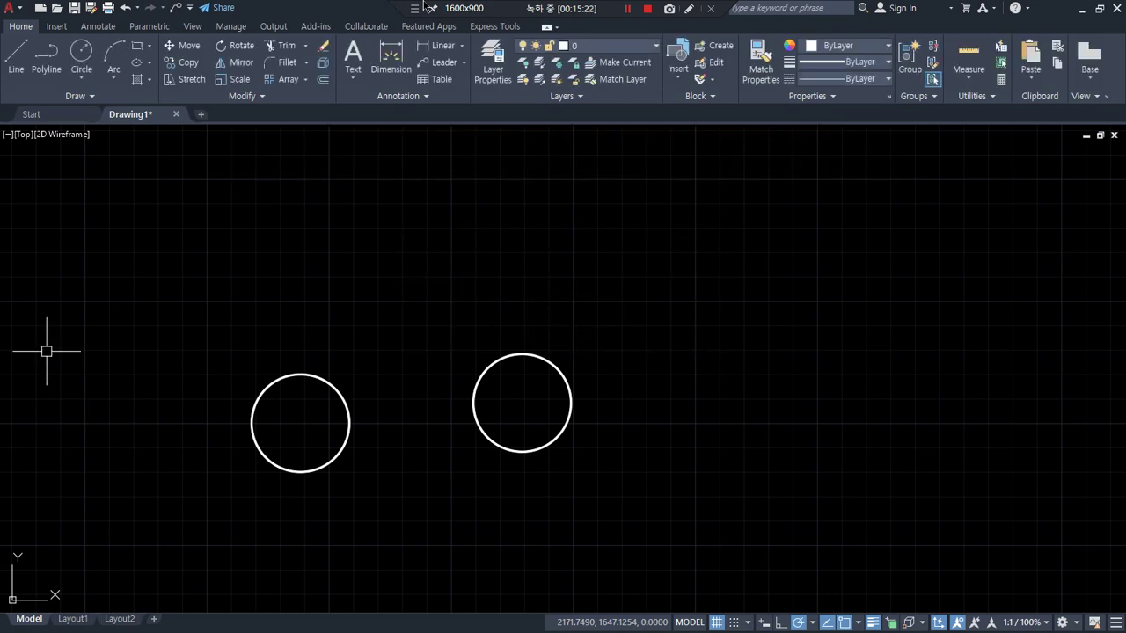
pyautogui.hotkey('ctrl', '9')
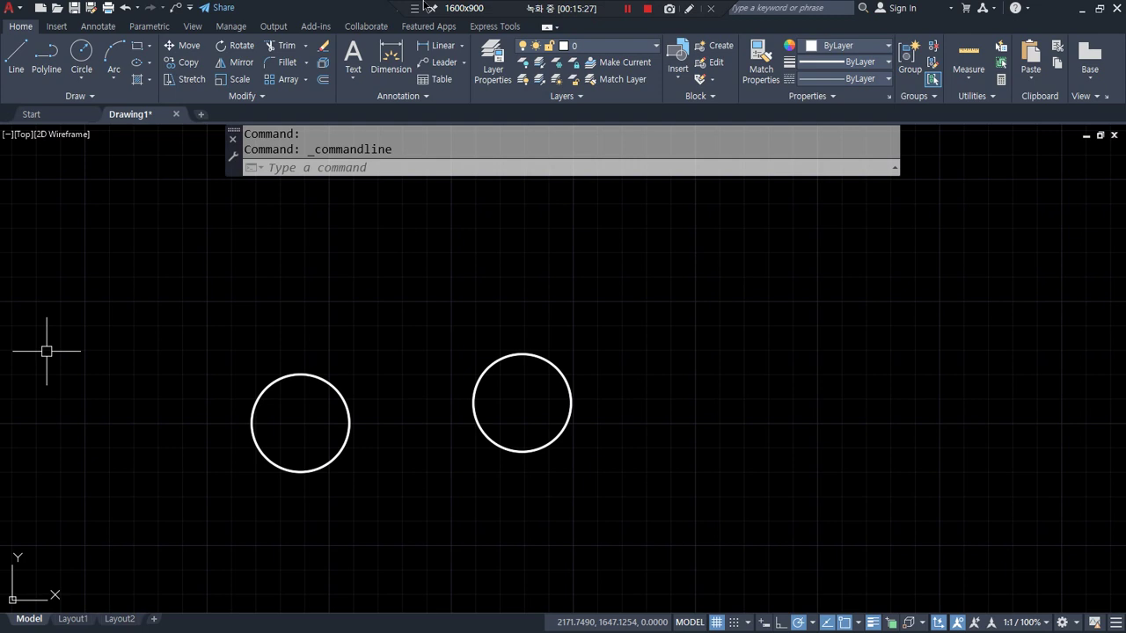
# Erase both circles from the drawing and fit the empty drawing area in view with Zoom All.
pyautogui.write('z')
pyautogui.press('Return')
pyautogui.write('a')
pyautogui.press('Return')
pyautogui.moveTo(444, 106)
pyautogui.mouseDown()
pyautogui.moveTo(187, 78)
pyautogui.moveTo(481, 44)
pyautogui.moveTo(422, 116)
pyautogui.moveTo(409, 421)
pyautogui.moveTo(482, 365)
pyautogui.mouseUp()
pyautogui.press('Escape')
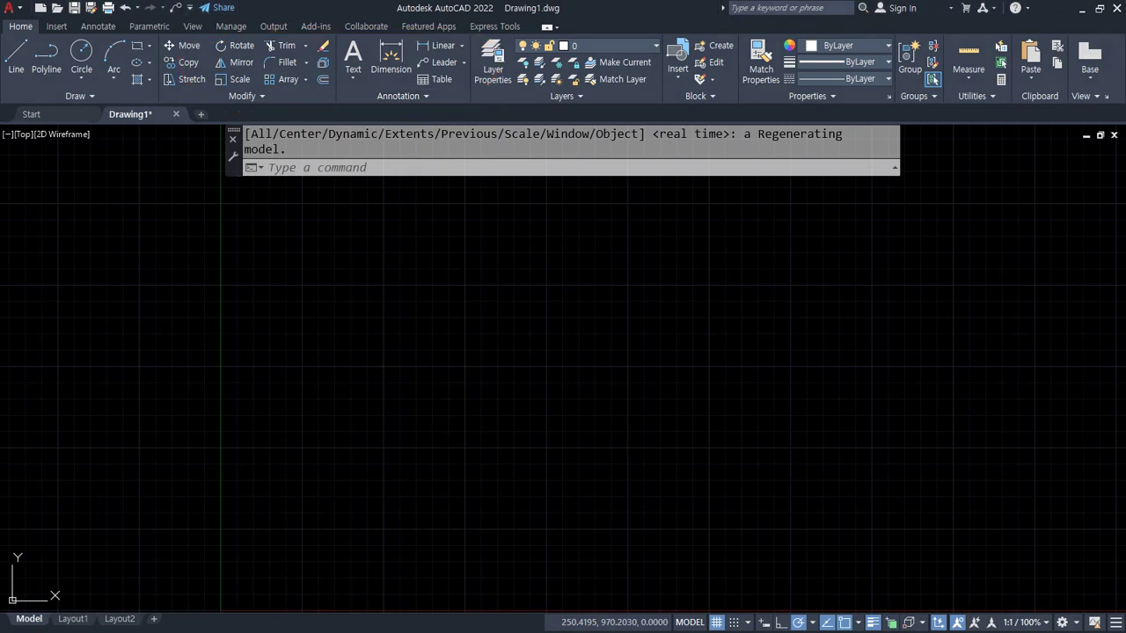
# In the Notepad notes, append "ribbonclose (리본메뉴 닫기)" to the "Ribbon MENU(리본메뉴)" line.
pyautogui.hotkey('alt', 'Tab')
pyautogui.click(477, 445)
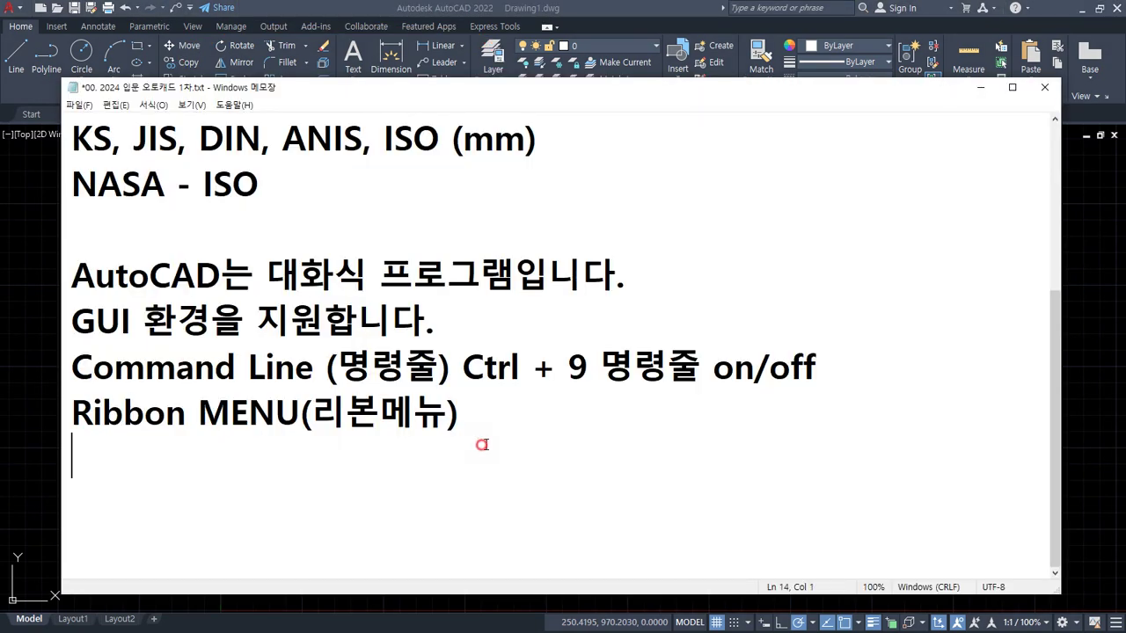
pyautogui.press('BackSpace')
pyautogui.write('ribbonc')
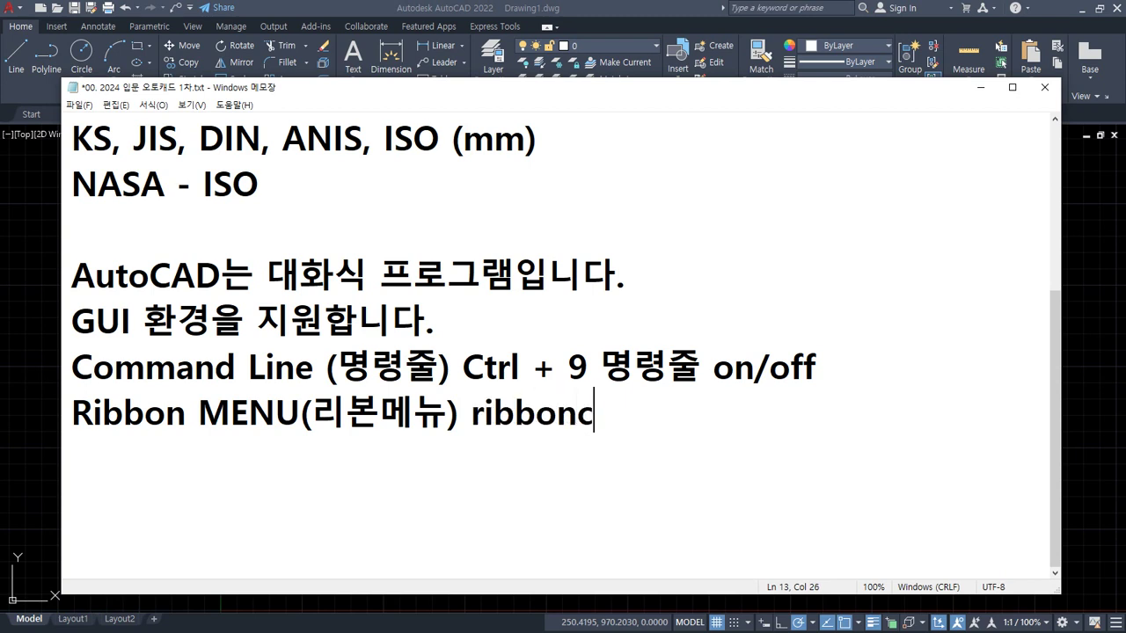
pyautogui.write('lose')
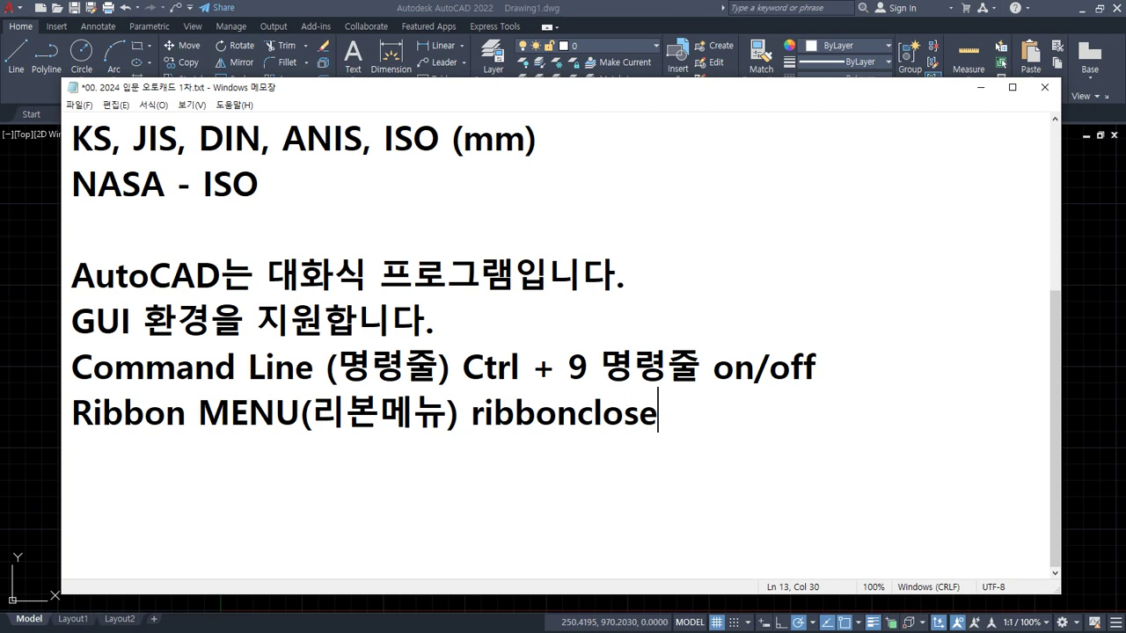
pyautogui.write(' (리본')
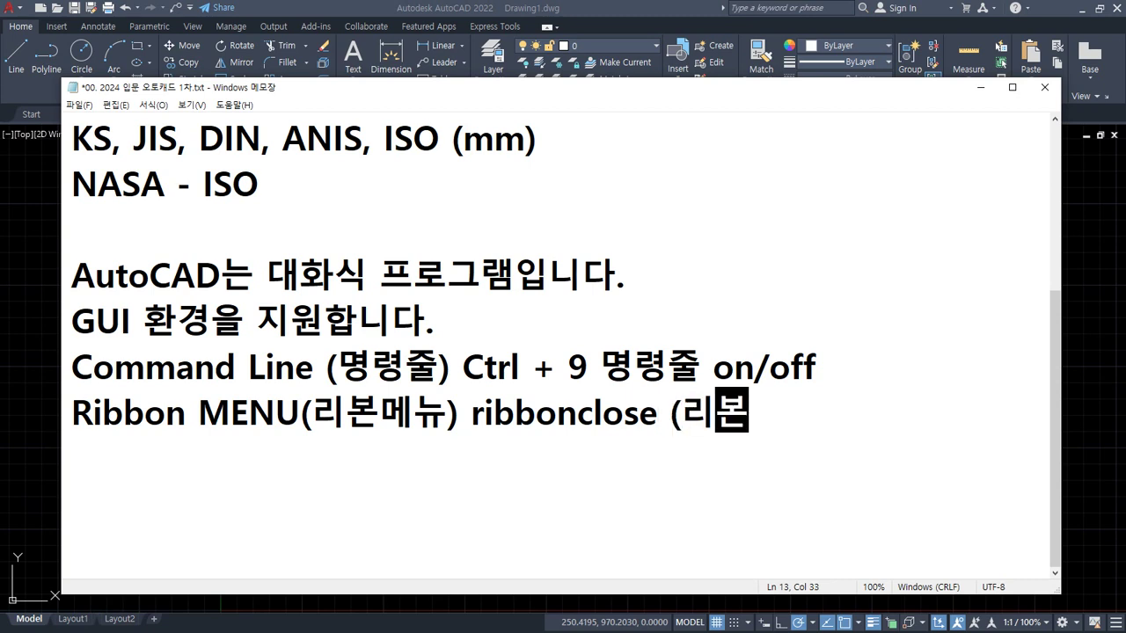
pyautogui.write('멘뉴 닫')
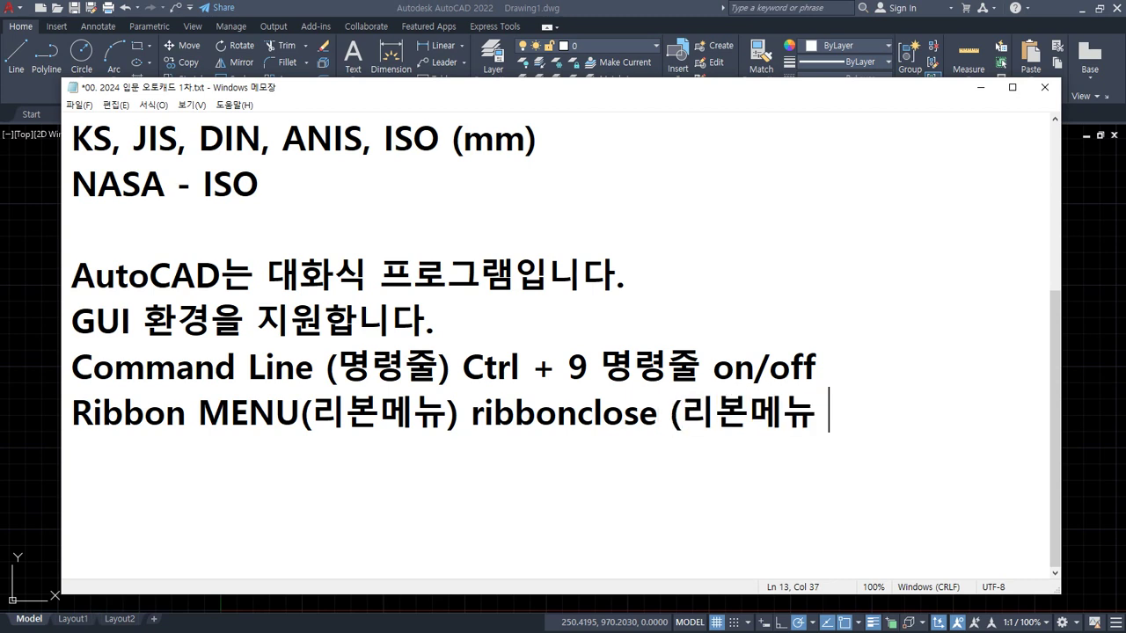
pyautogui.write('기)')
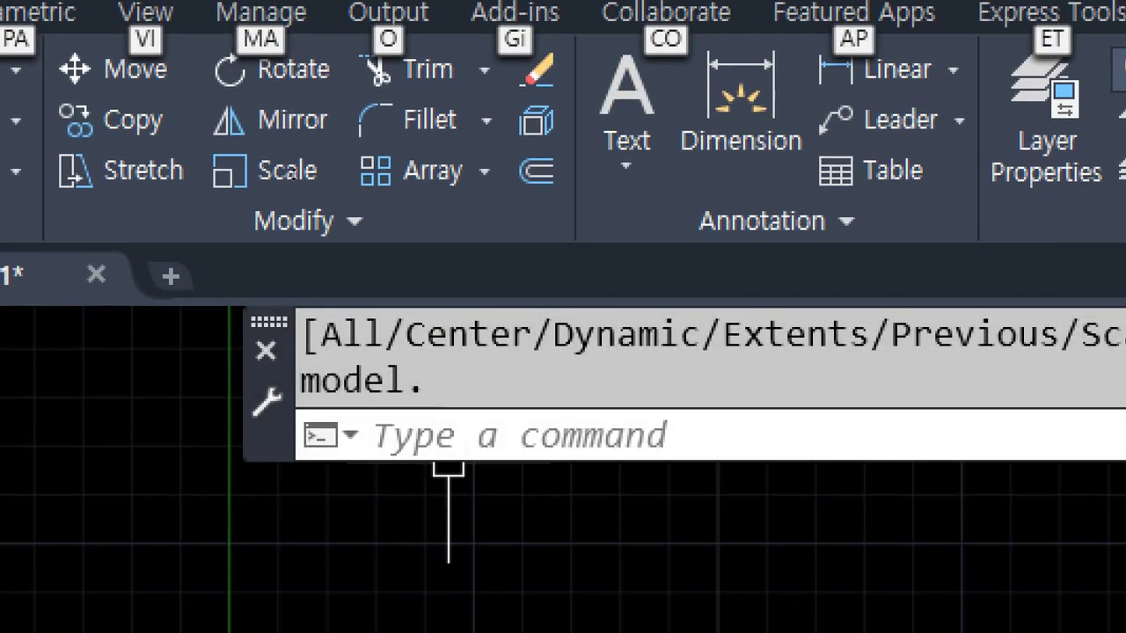
# Return to AutoCAD and close the ribbon with the RIBBONCLOSE command.
pyautogui.click(443, 244)
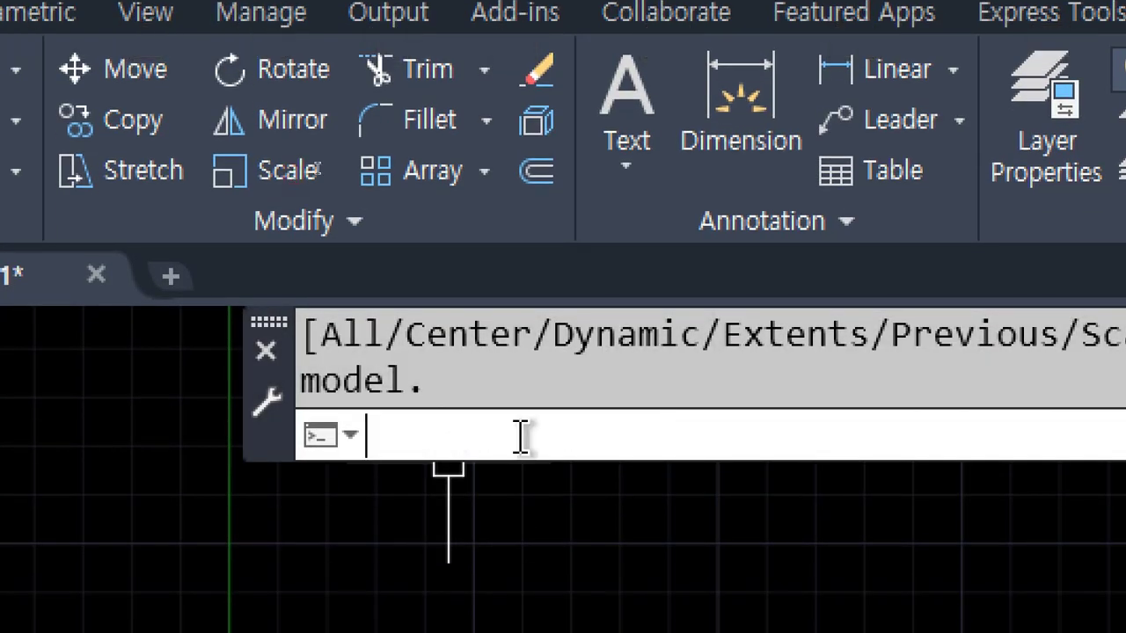
pyautogui.write('ribbon')
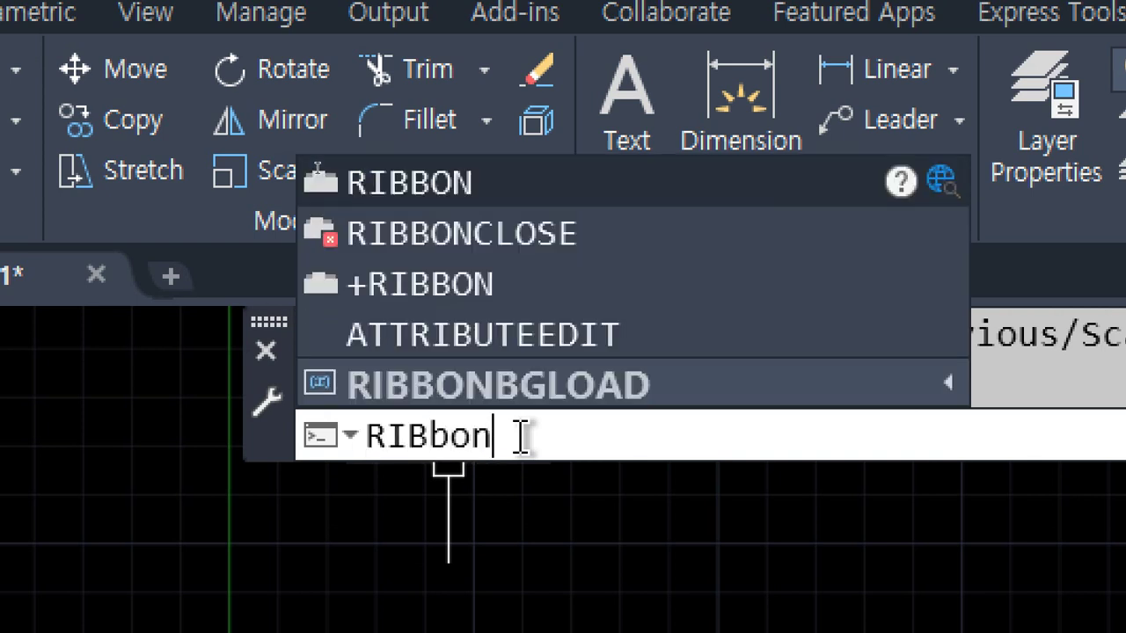
pyautogui.write('close')
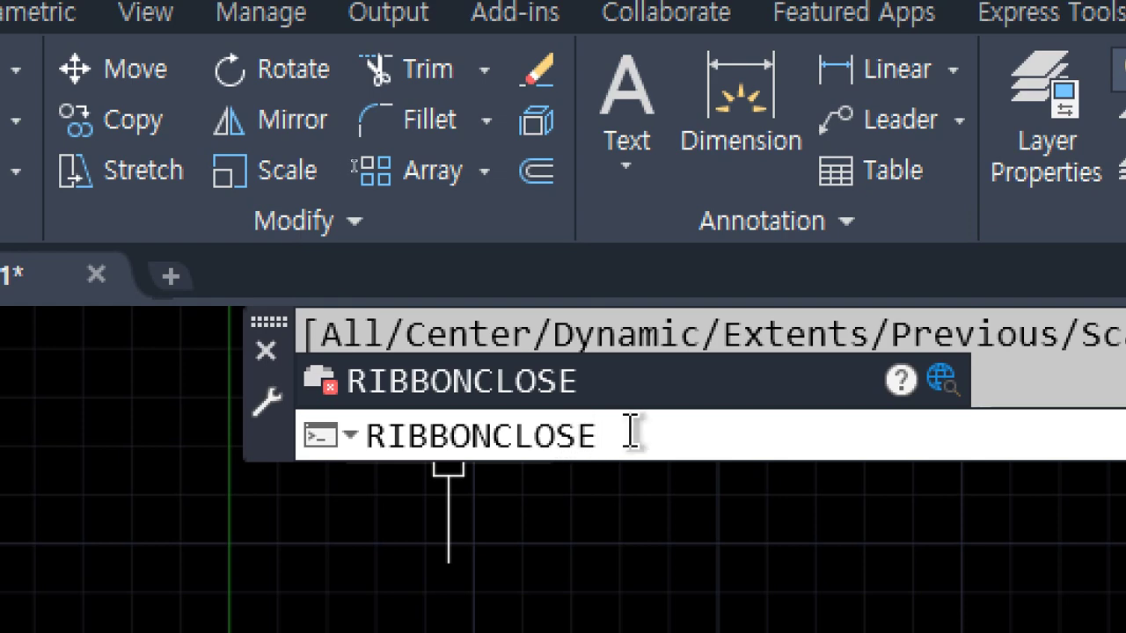
pyautogui.press('Return')
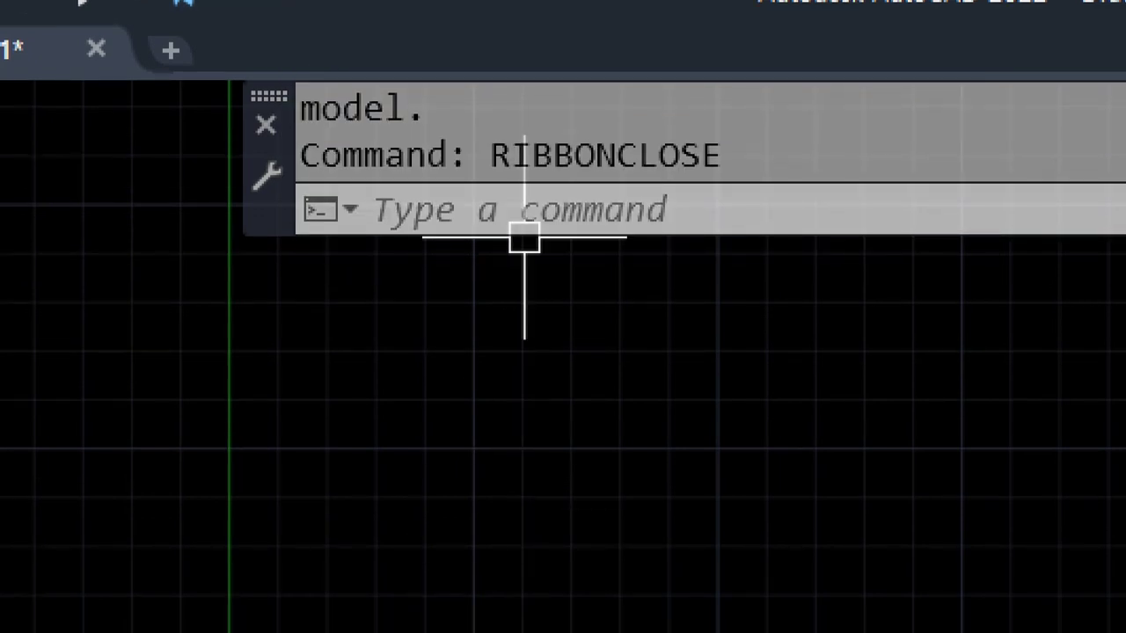
# Display the ribbon again with the RIBBON command.
pyautogui.click(581, 211)
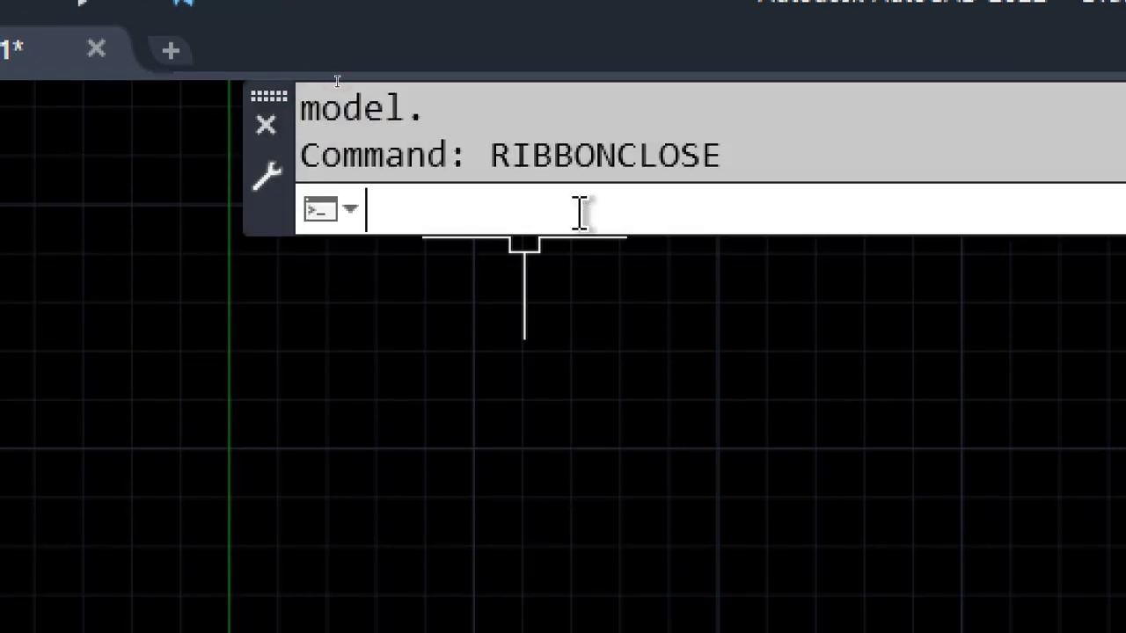
pyautogui.write('ribbon')
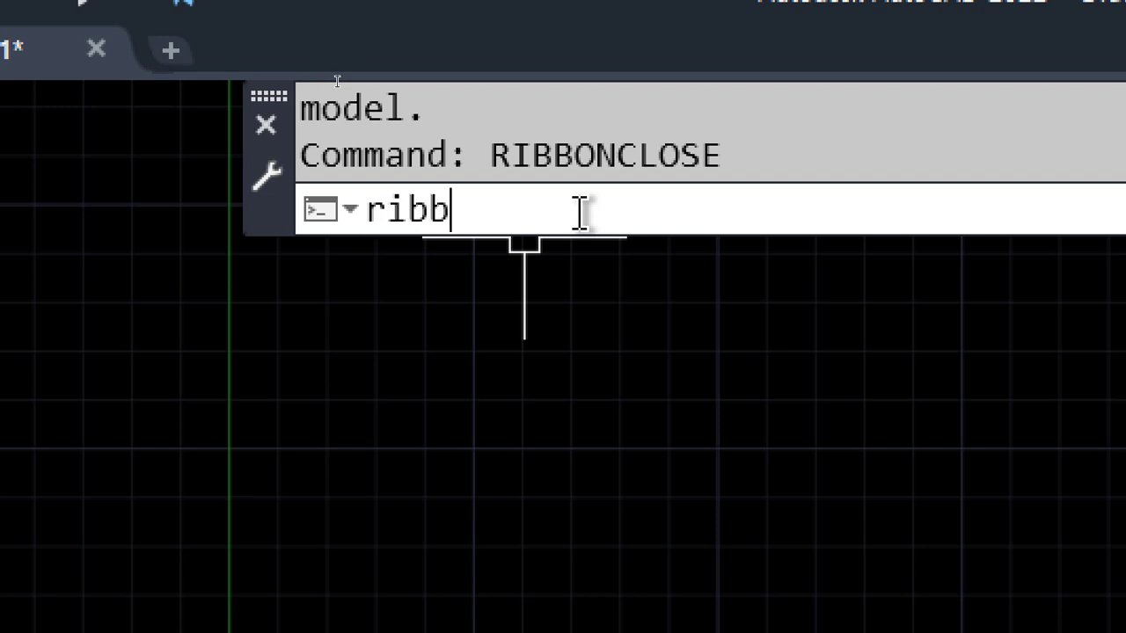
pyautogui.press('Return')
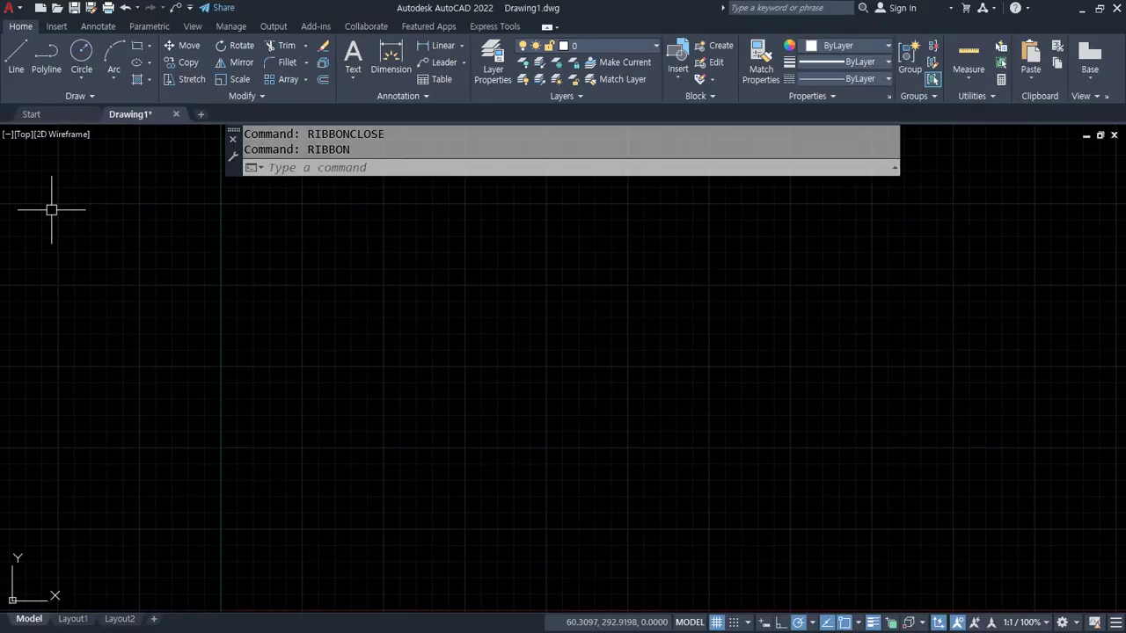
# In the Notepad notes, move the "ribbonclose" entry onto its own indented line, append "ribbon(리본메뉴 열기)" and add new lines below.
pyautogui.hotkey('alt', 'Tab')
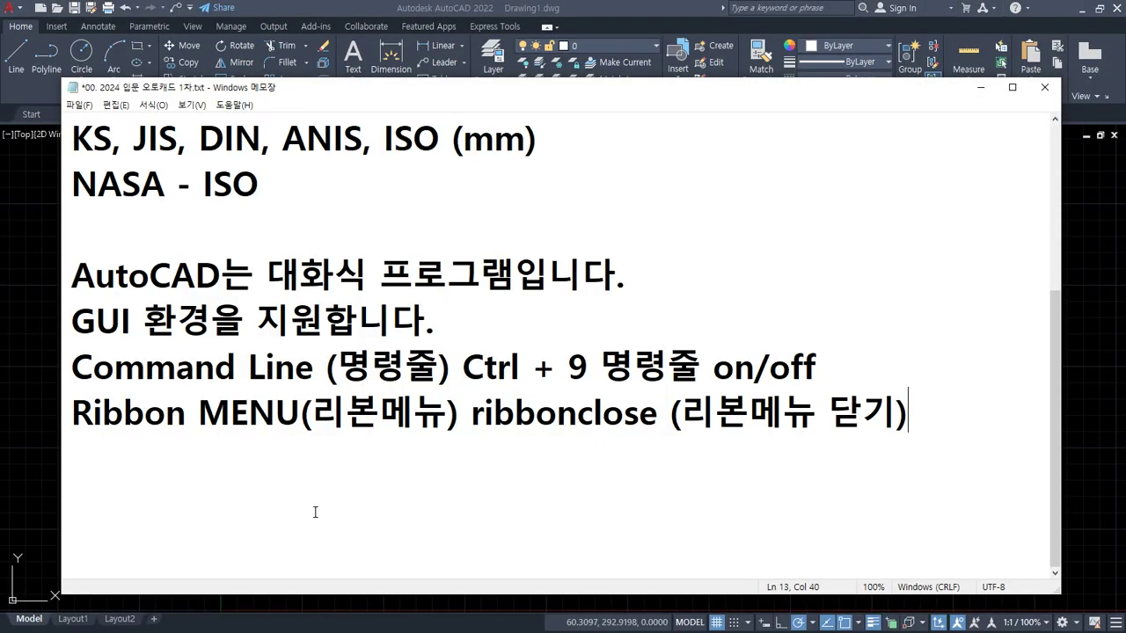
pyautogui.click(467, 416)
pyautogui.press('Return')
pyautogui.press('End')
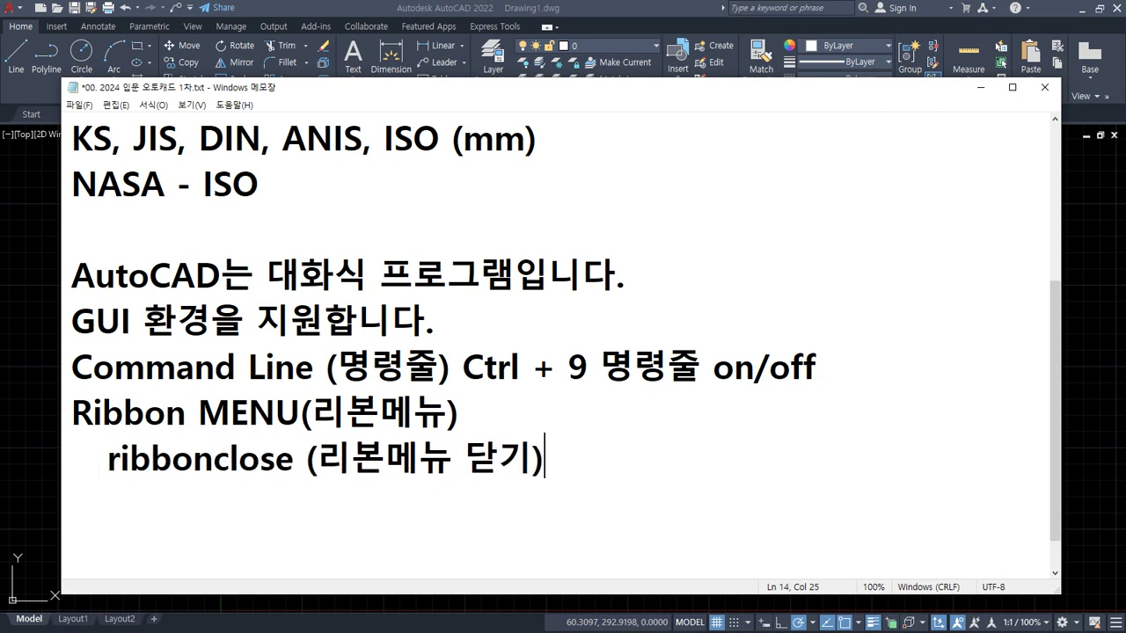
pyautogui.write('ribbon')
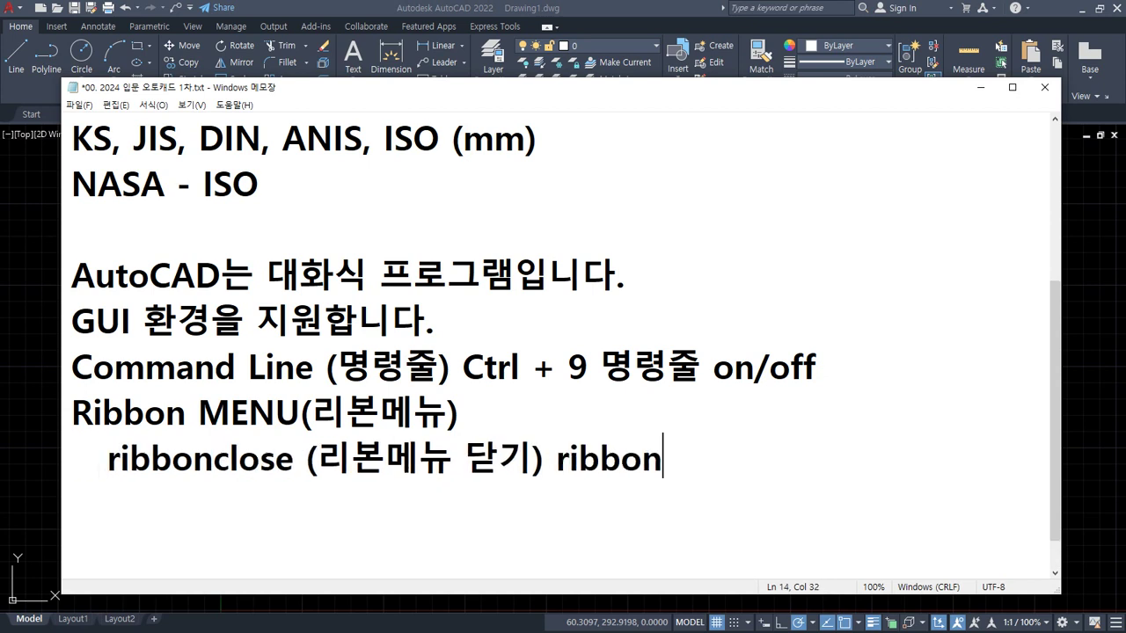
pyautogui.write('(리본메뉴 ㅇ')
pyautogui.write('열기)')
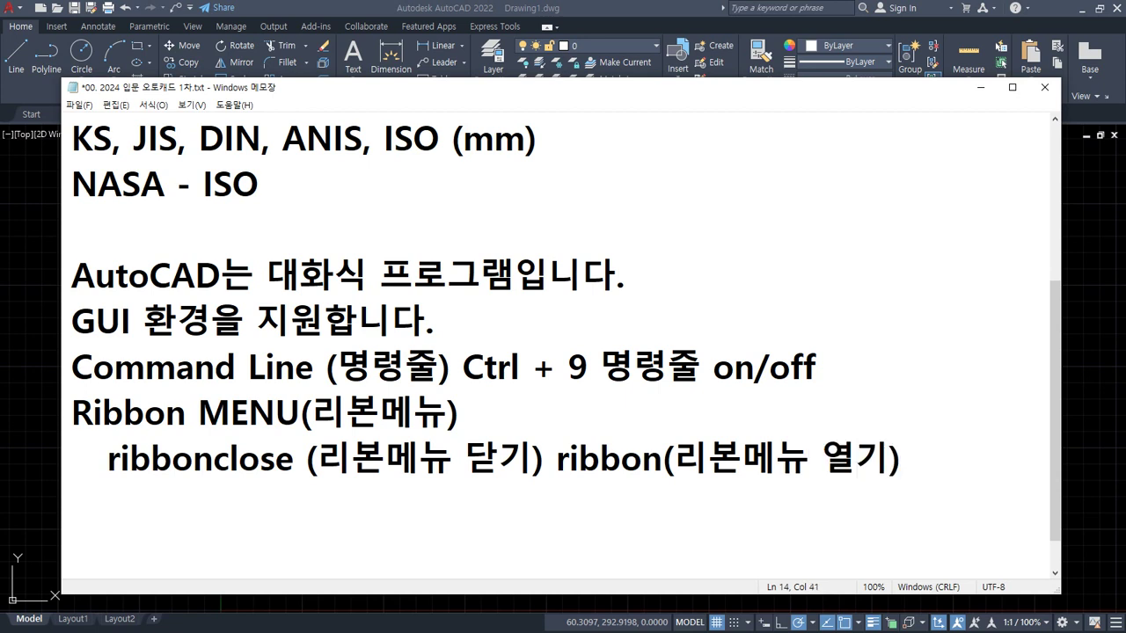
pyautogui.press('Return')
pyautogui.press('Return')
# Switch to AutoCAD, open the Select template dialog for a new drawing and reposition the dialog.
pyautogui.click(485, 8)
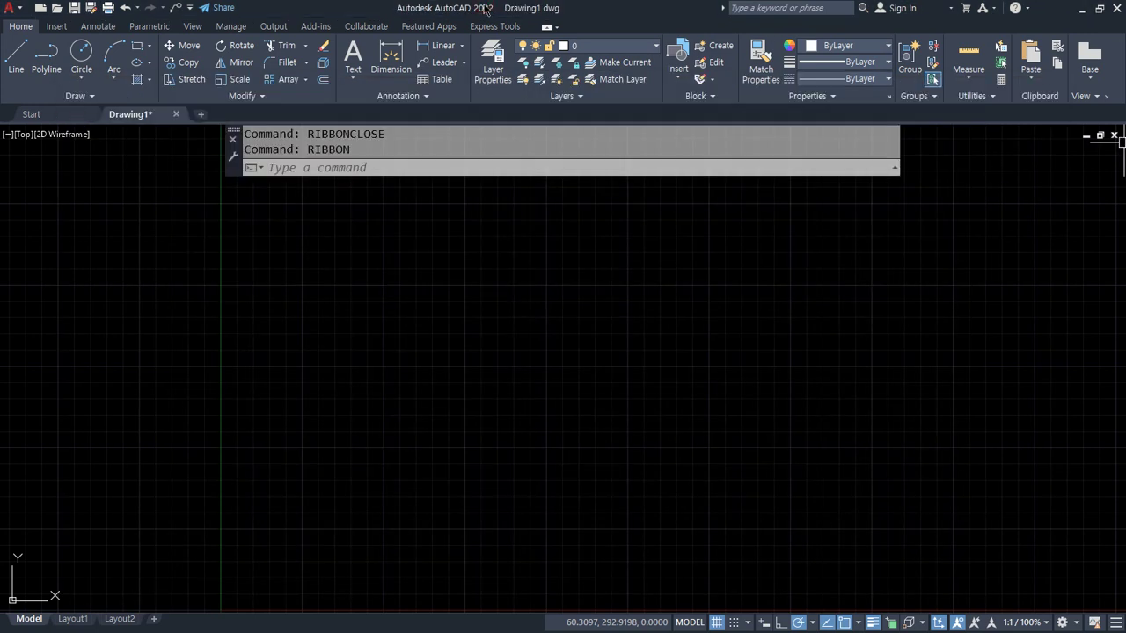
pyautogui.hotkey('ctrl', 'n')
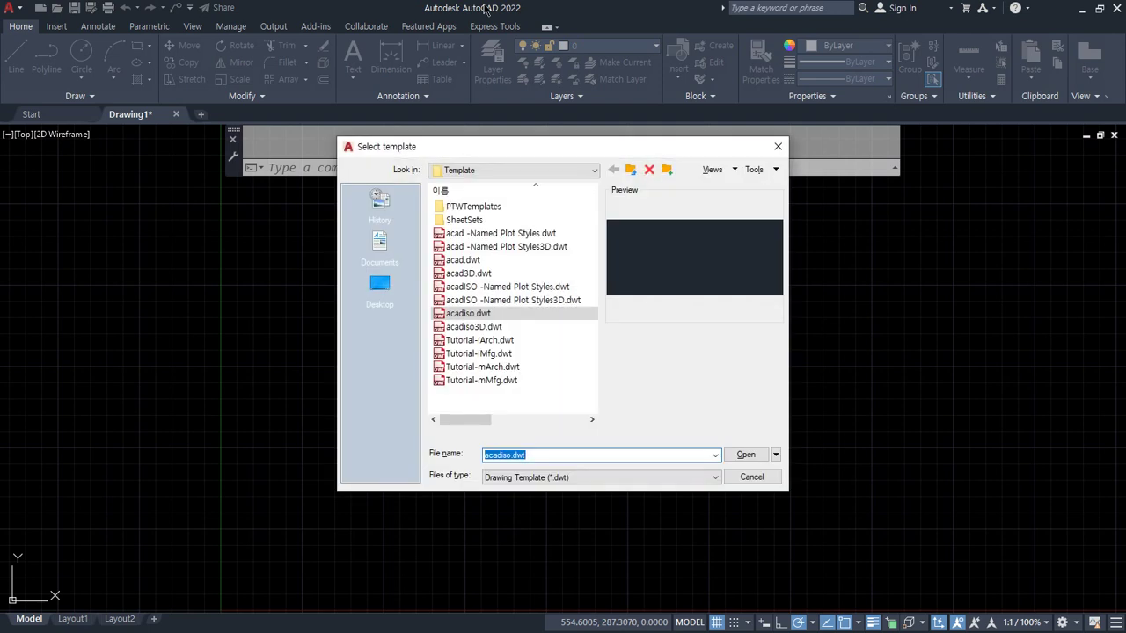
pyautogui.moveTo(523, 147); pyautogui.dragTo(455, 191)
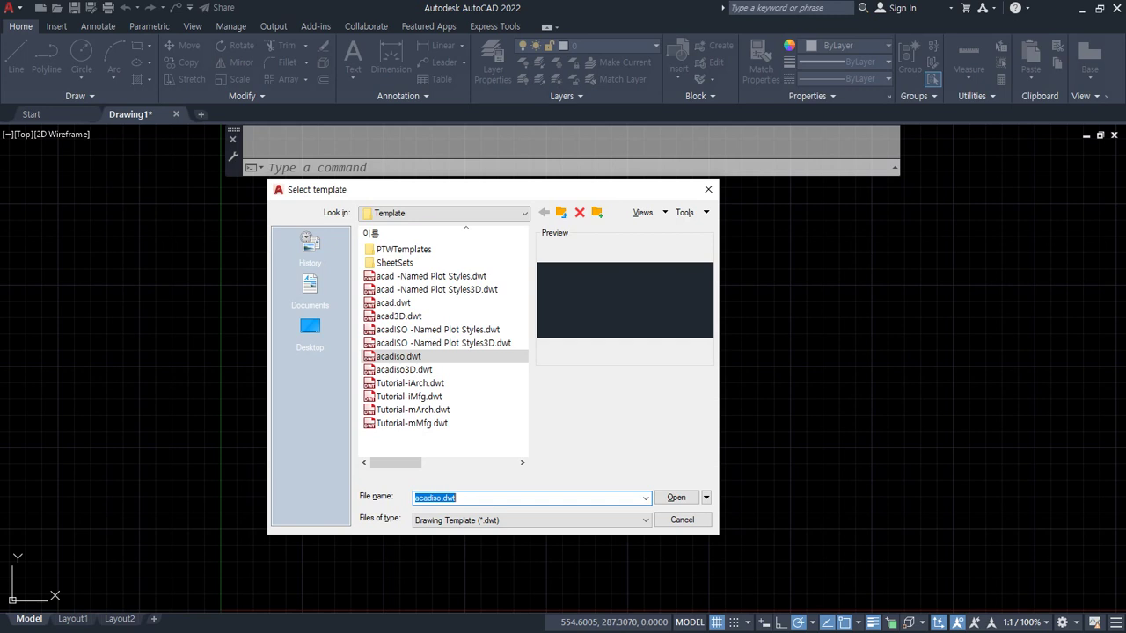
# Return to the Notepad notes and add the line "filedia - 0 1" directly below the ribbonclose line.
pyautogui.hotkey('alt', 'Tab')
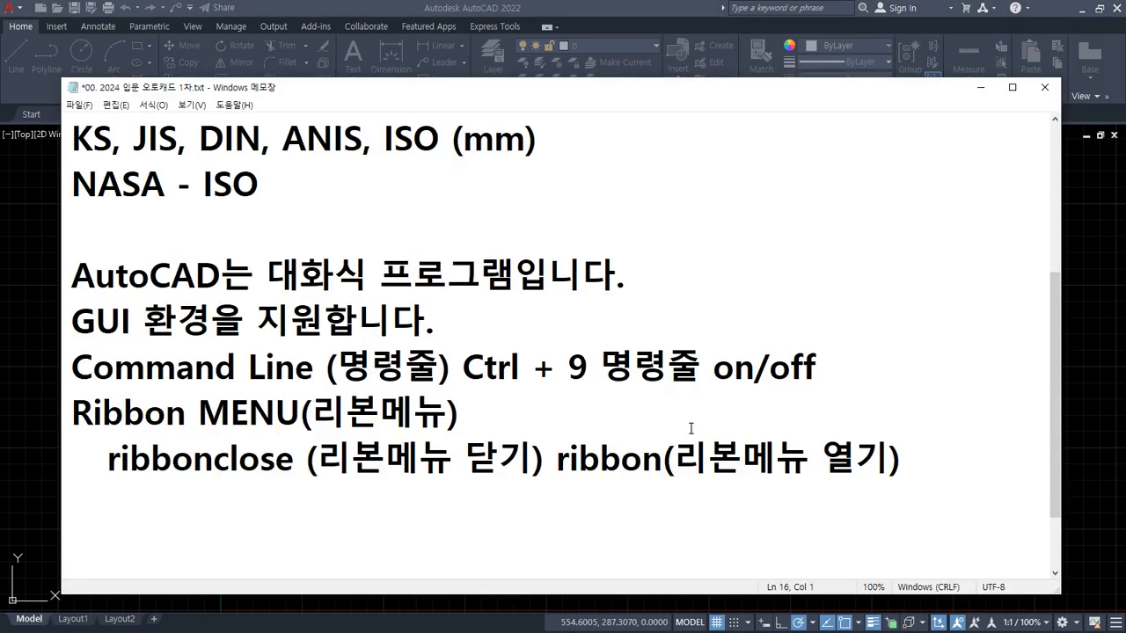
pyautogui.write('랴')
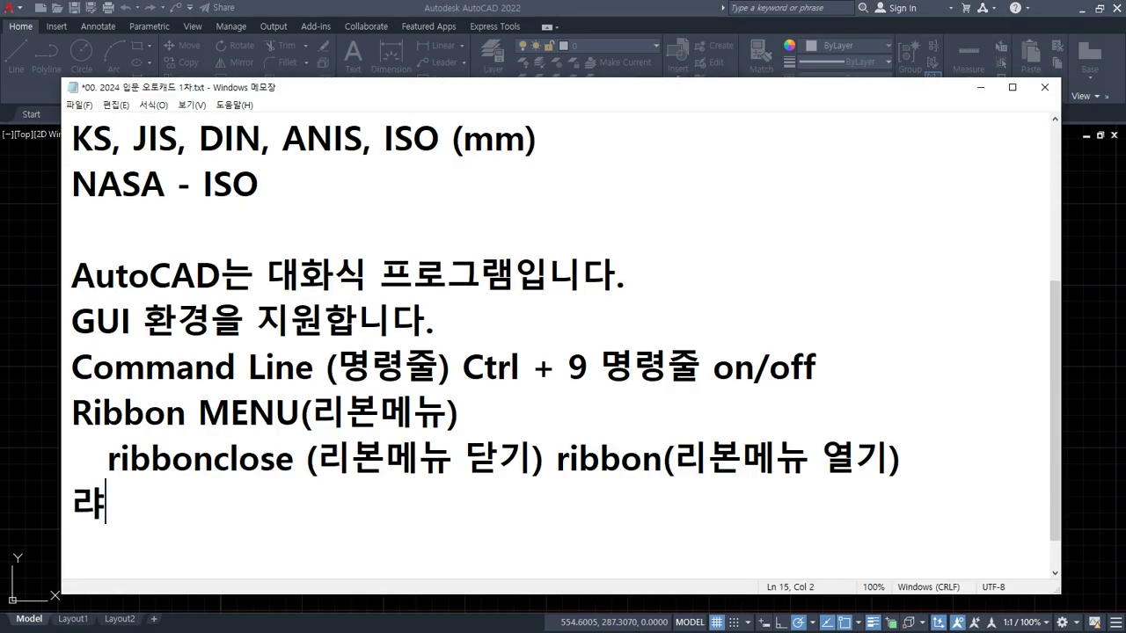
pyautogui.press('BackSpace')
pyautogui.press('BackSpace')
pyautogui.press('Hangul')
pyautogui.write('filedia')
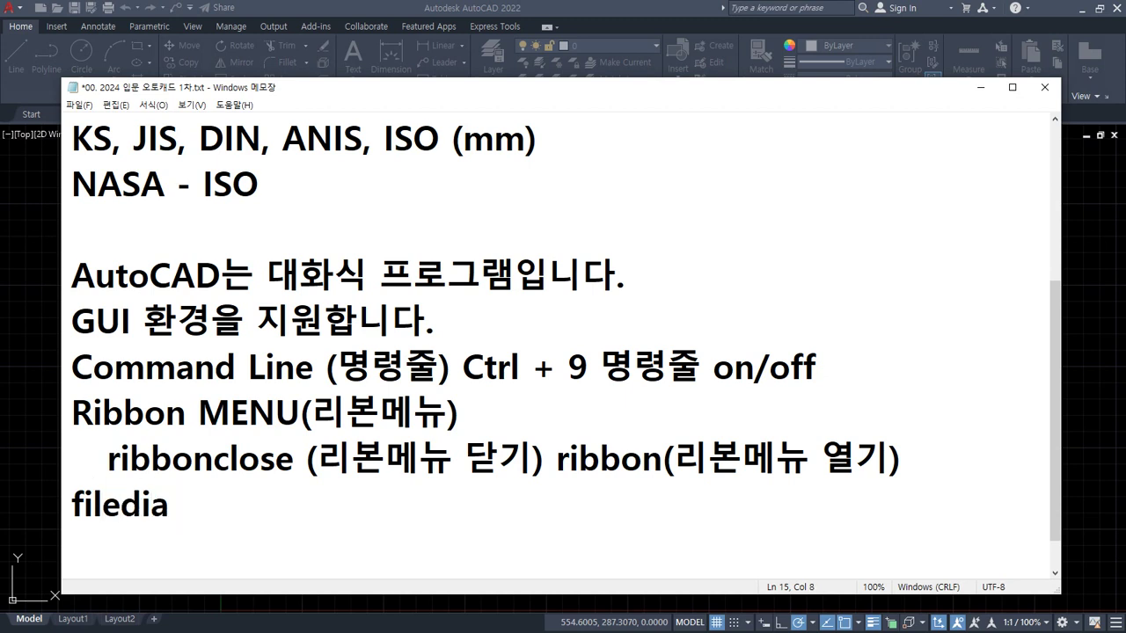
pyautogui.write(' - 0 /.')
pyautogui.press('BackSpace')
pyautogui.press('BackSpace')
pyautogui.write('1 ')
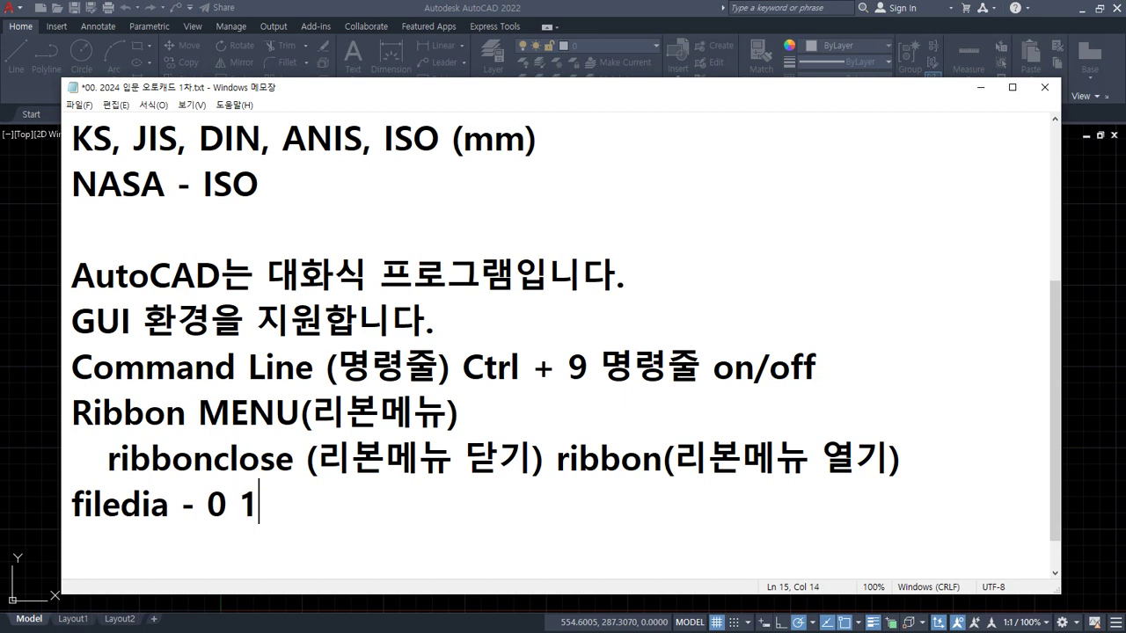
# Append "New/open 명령 실행시 대화상자 사용" to the filedia line in the notes.
pyautogui.write('0')
pyautogui.press('BackSpace')
pyautogui.write('New')
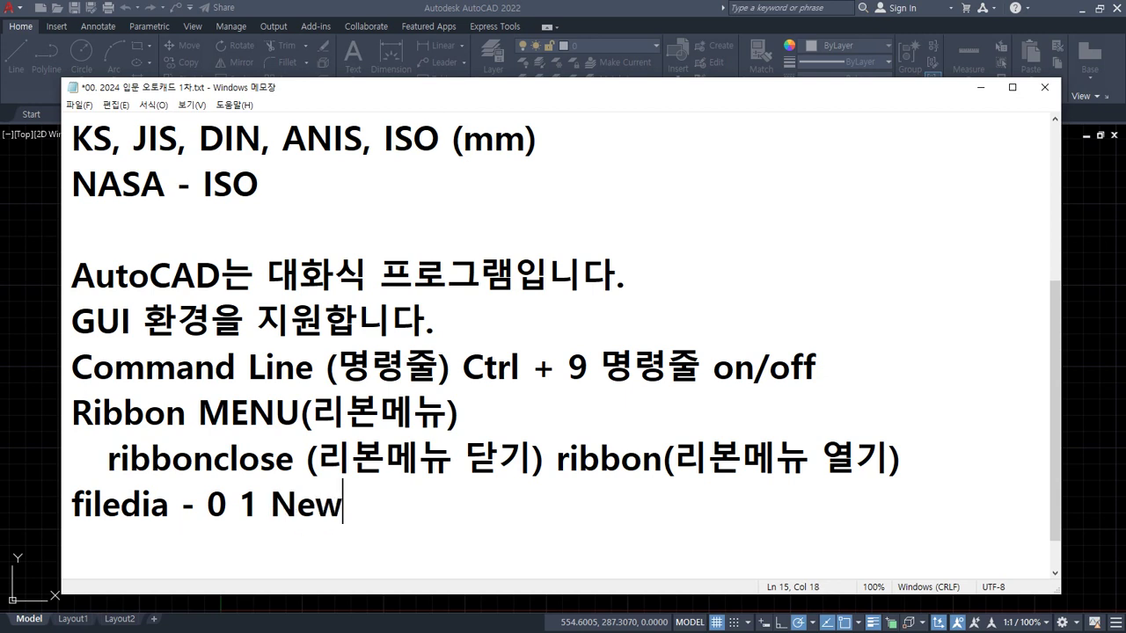
pyautogui.write('/open')
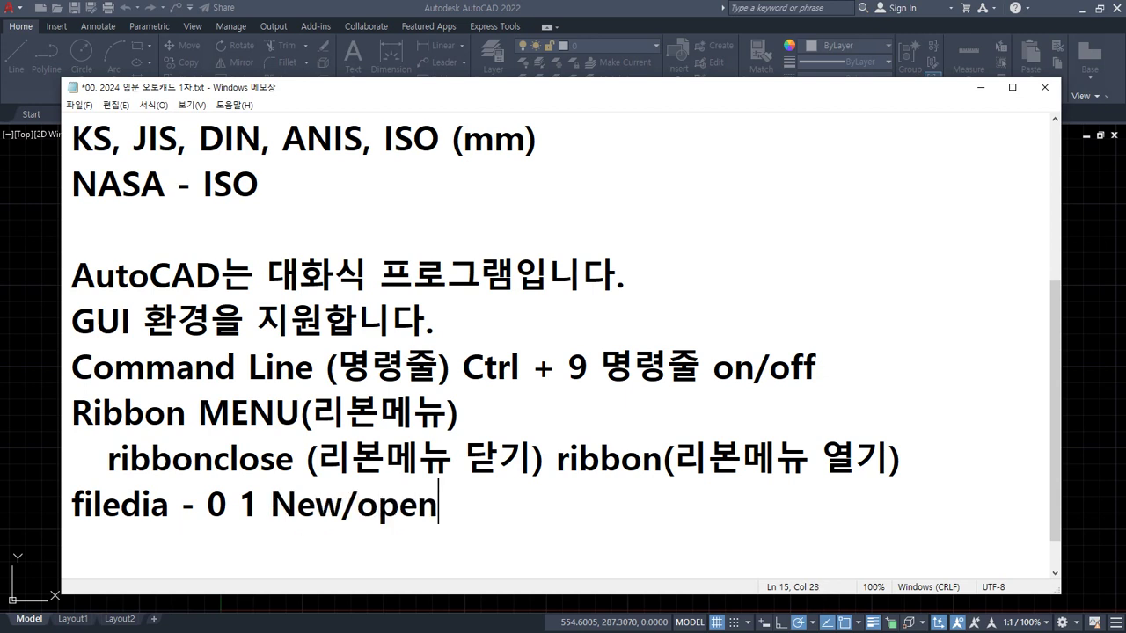
pyautogui.write(' 명령 ')
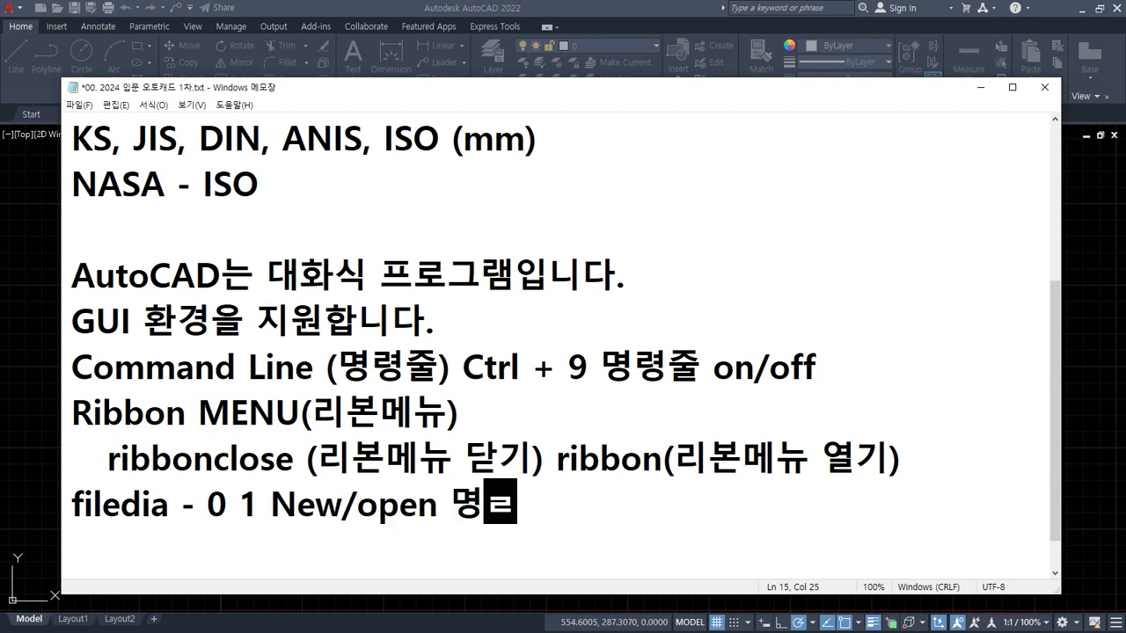
pyautogui.write('실행시 대화사')
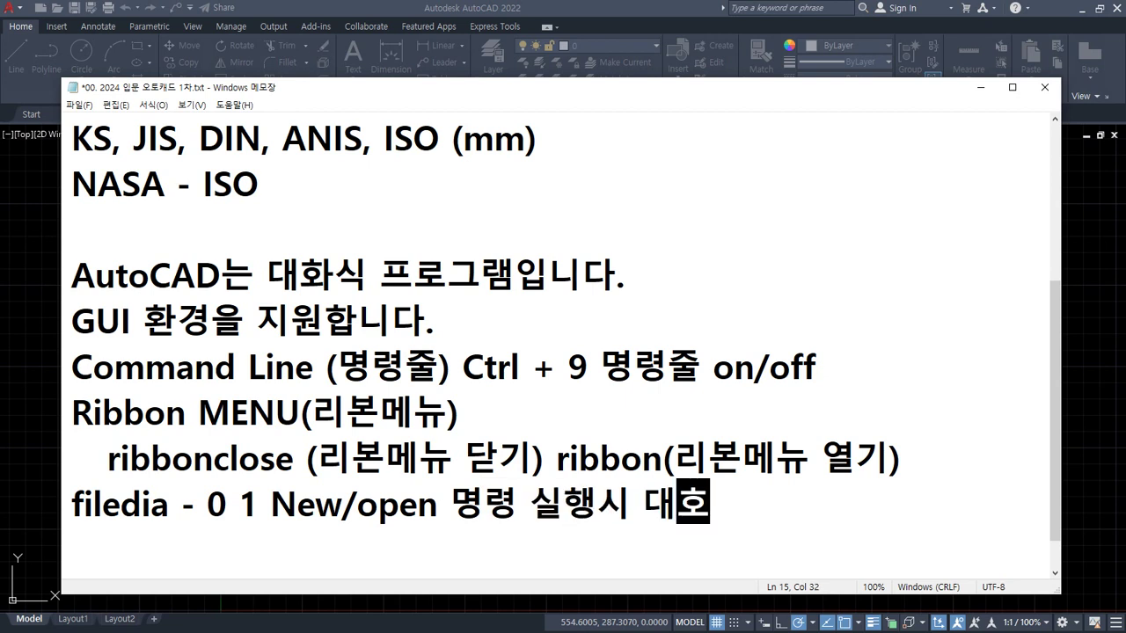
pyautogui.write('상자 사용')
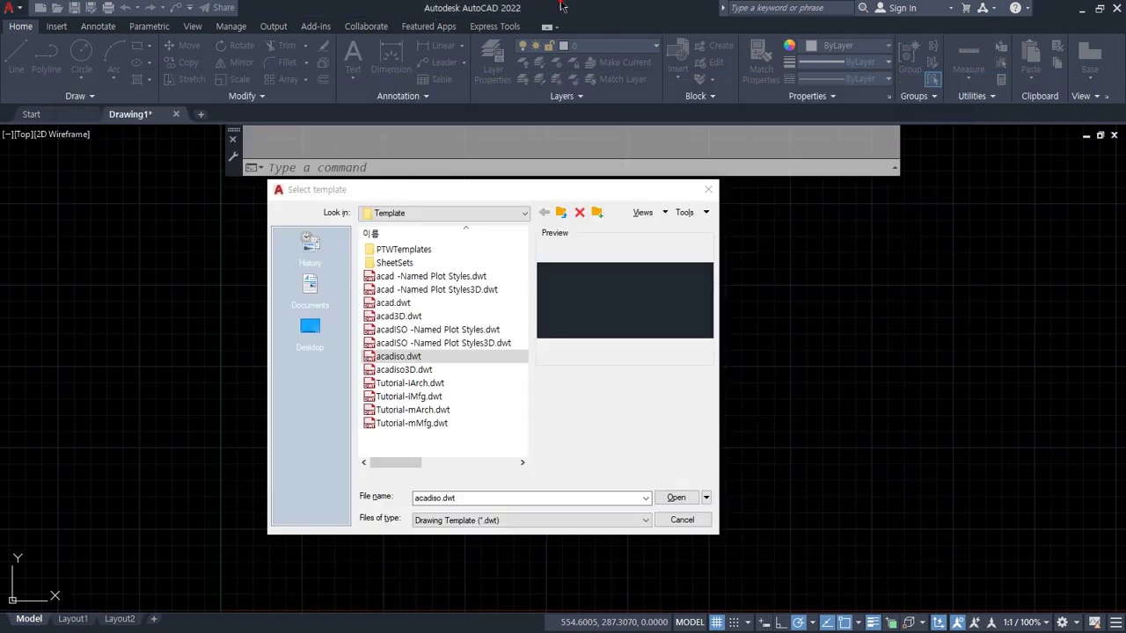
# In AutoCAD, cancel the Select template dialog and set the FILEDIA system variable to 0.
pyautogui.press('Escape')
pyautogui.press('Escape')
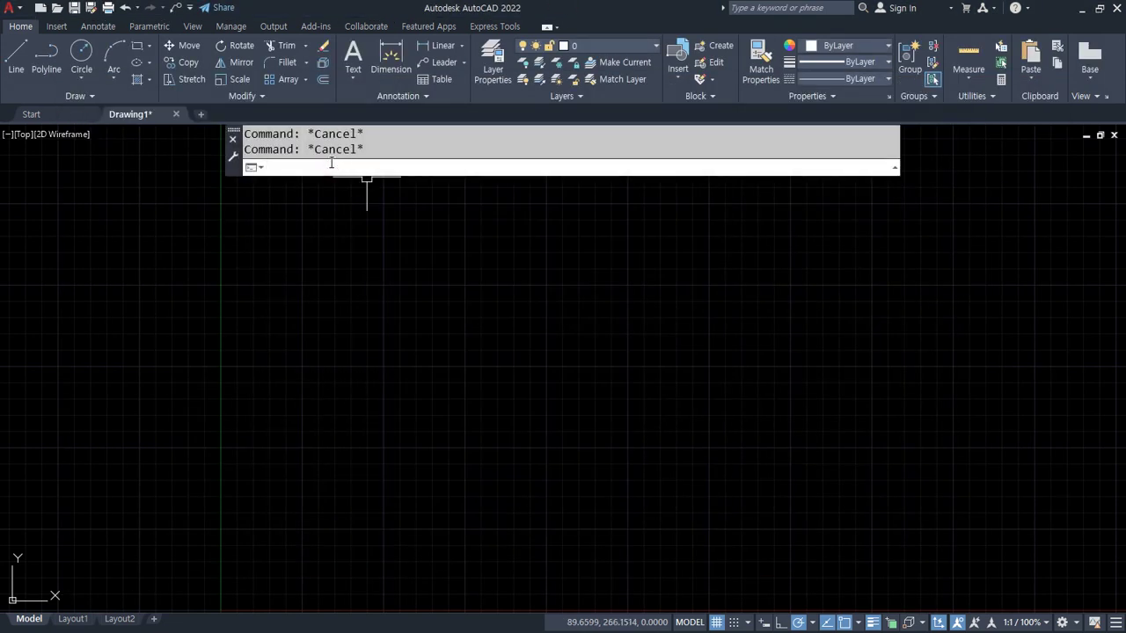
pyautogui.write('filedia')
pyautogui.press('Return')
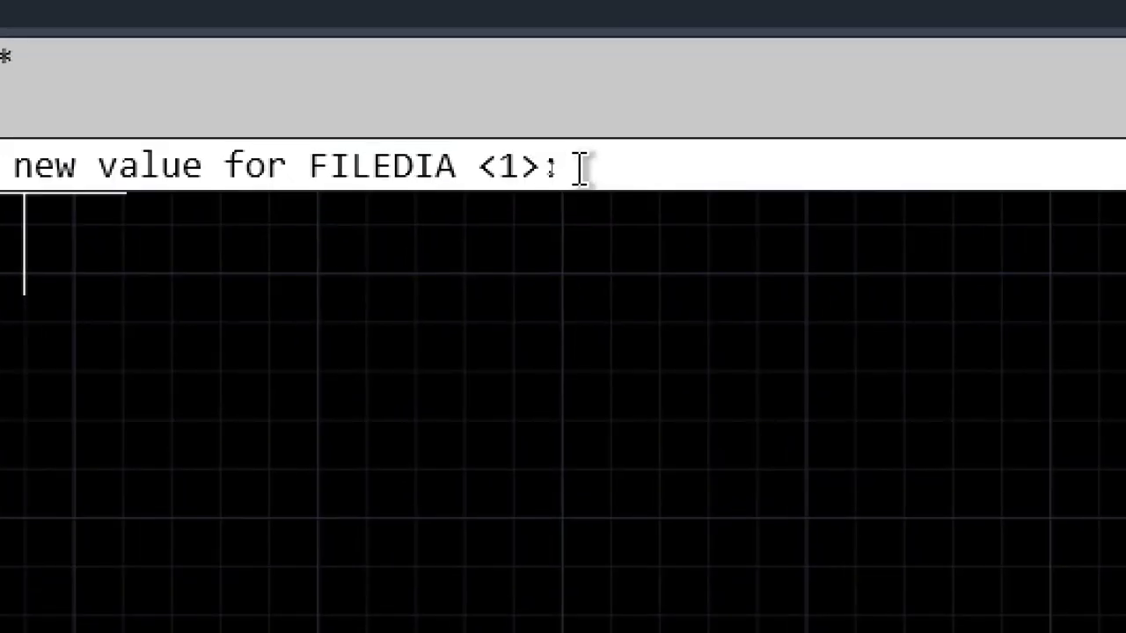
pyautogui.write('0')
pyautogui.press('Return')
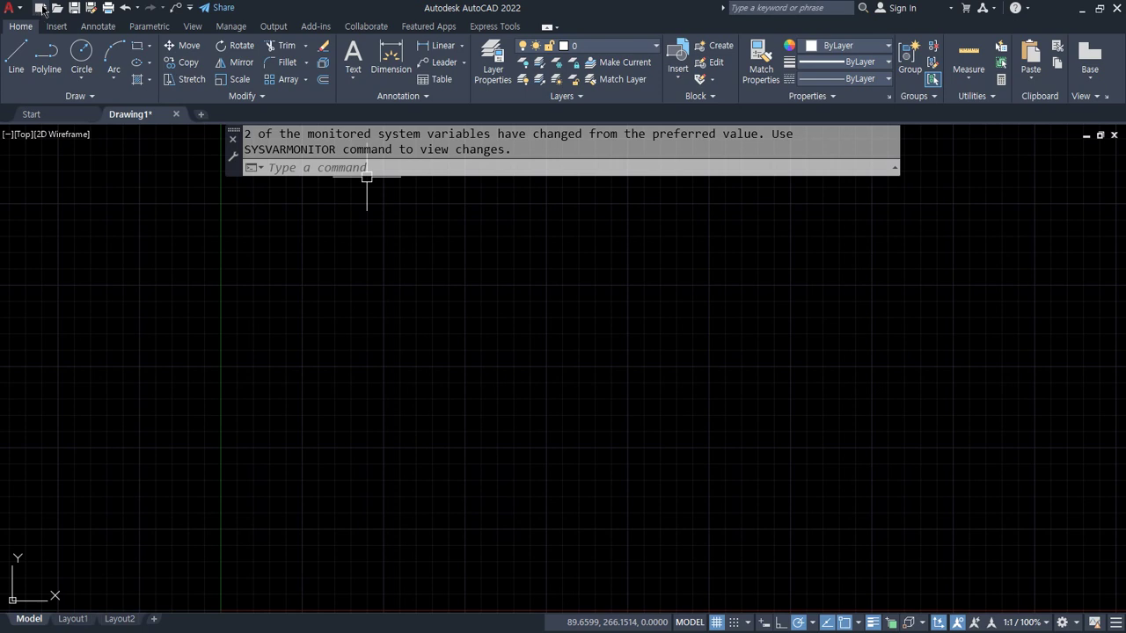
# Create a new drawing, accepting the default acadiso.dwt template at the command line.
pyautogui.click(39, 9)
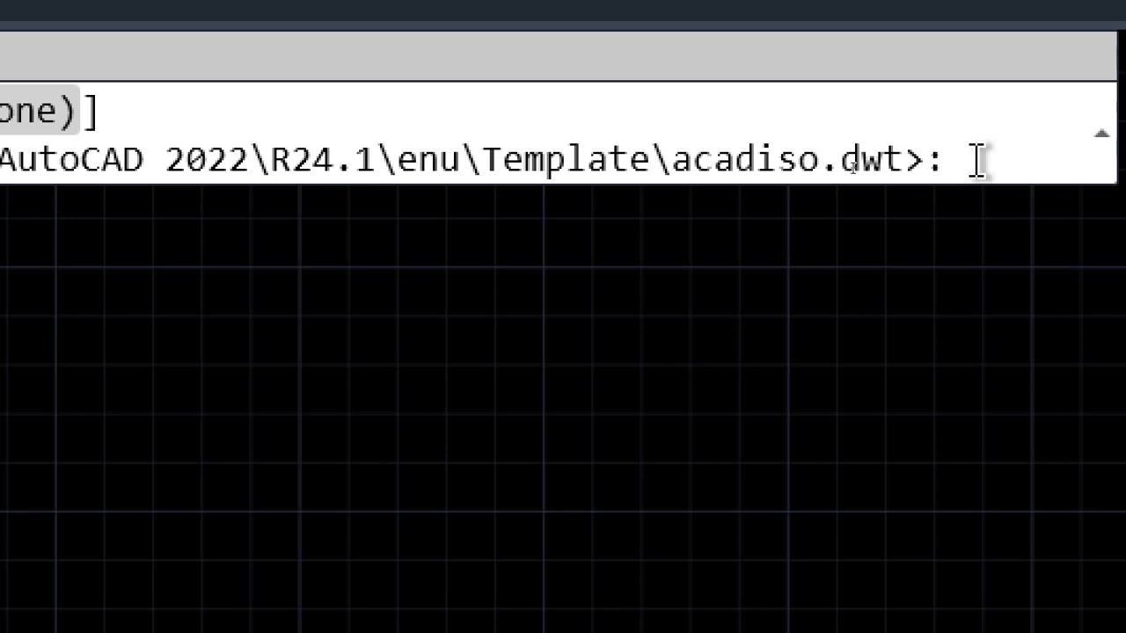
pyautogui.press('Return')
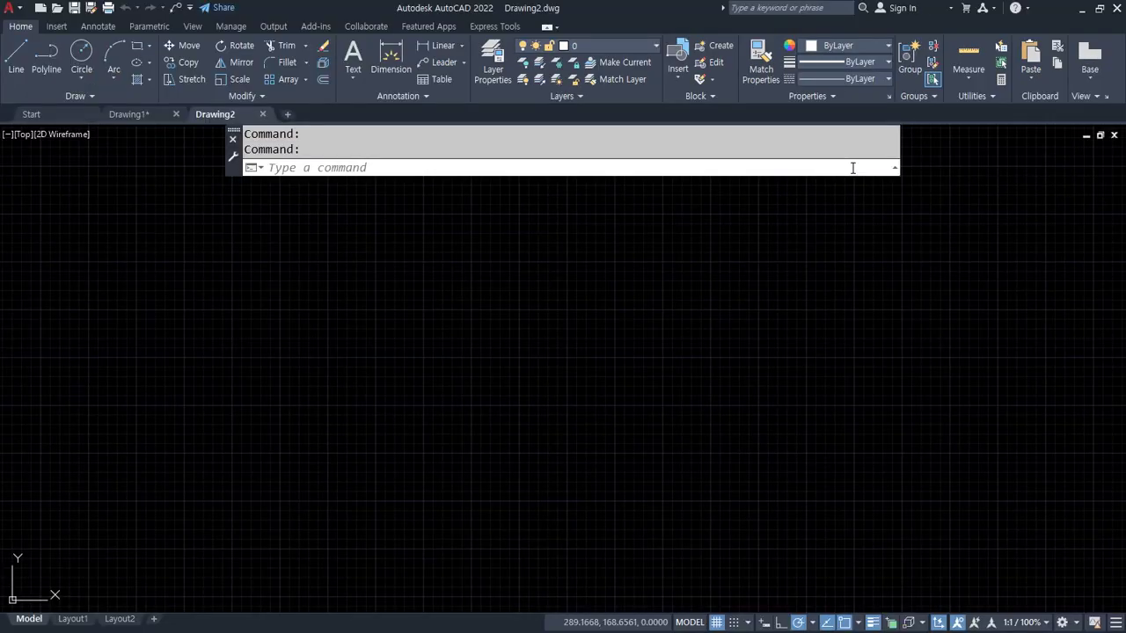
# Run FILEDIA again to reset whether file dialogs are used, and create another new drawing.
pyautogui.write('FILEDIa')
pyautogui.press('Return')
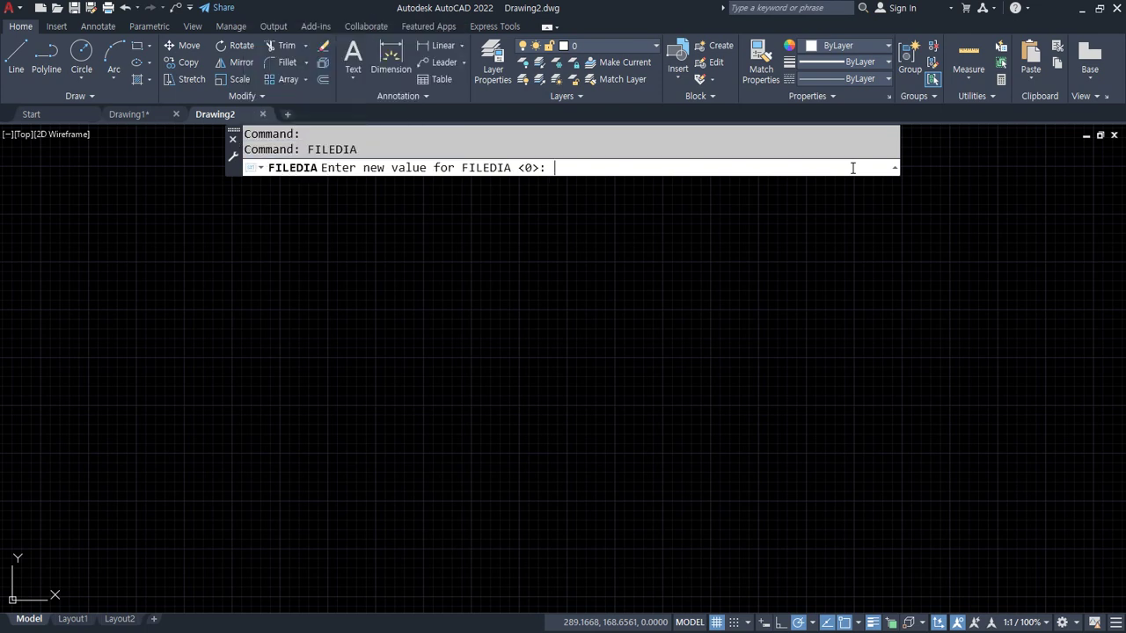
pyautogui.press('Return')
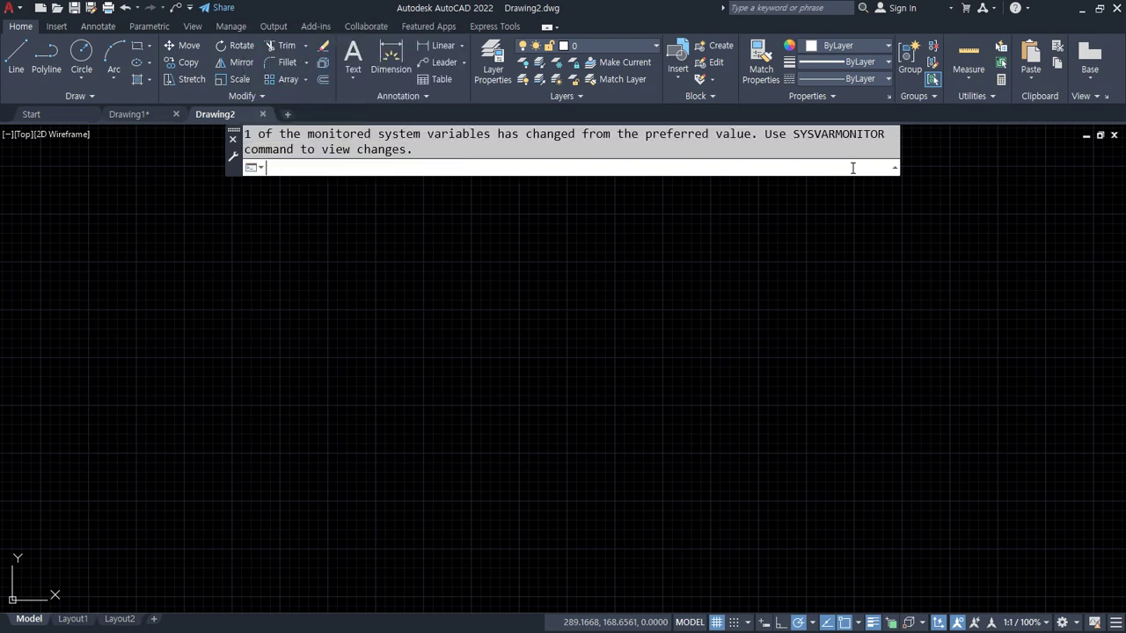
pyautogui.click(39, 11)
# Switch to the Notepad notes and add the line "menubars 0,1" directly below the filedia line.
pyautogui.hotkey('alt', 'Tab')
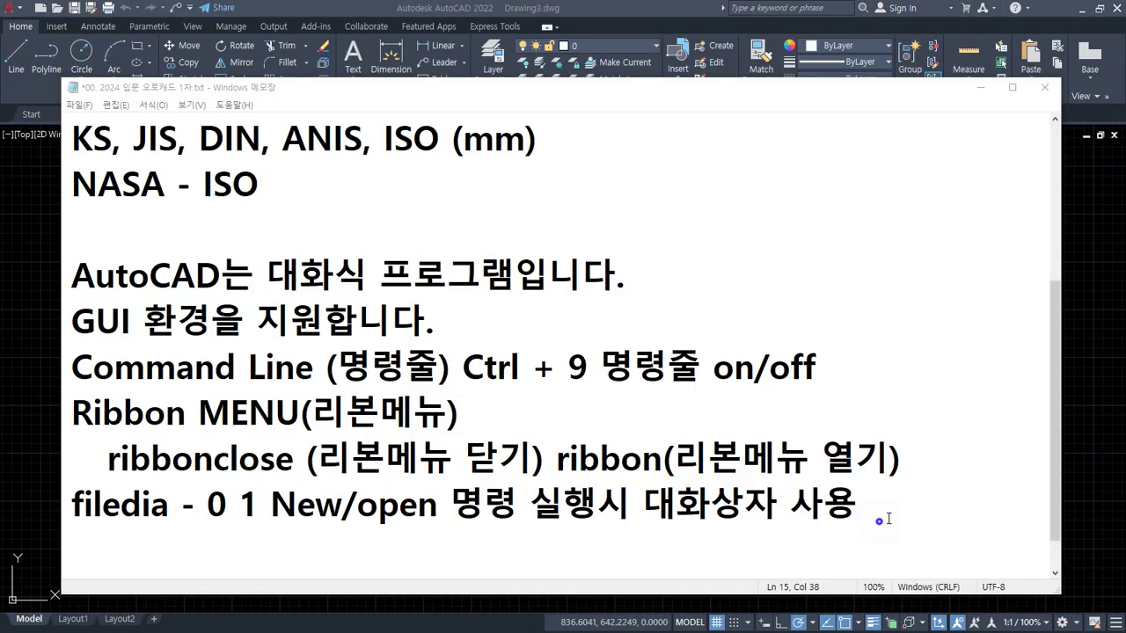
pyautogui.press('Return')
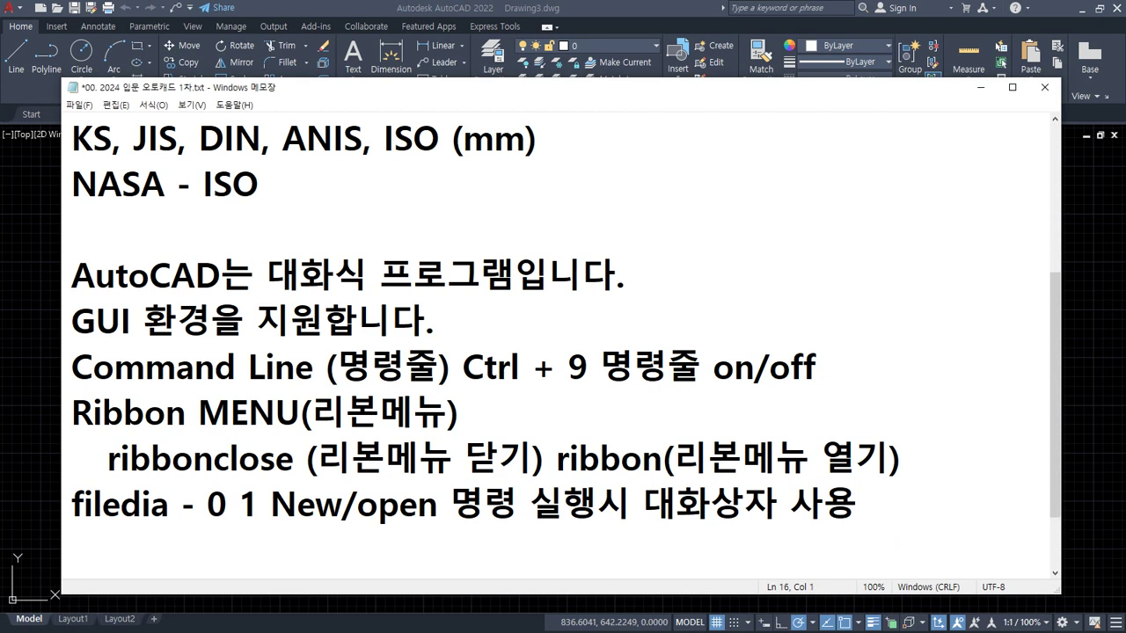
pyautogui.write('menubars')
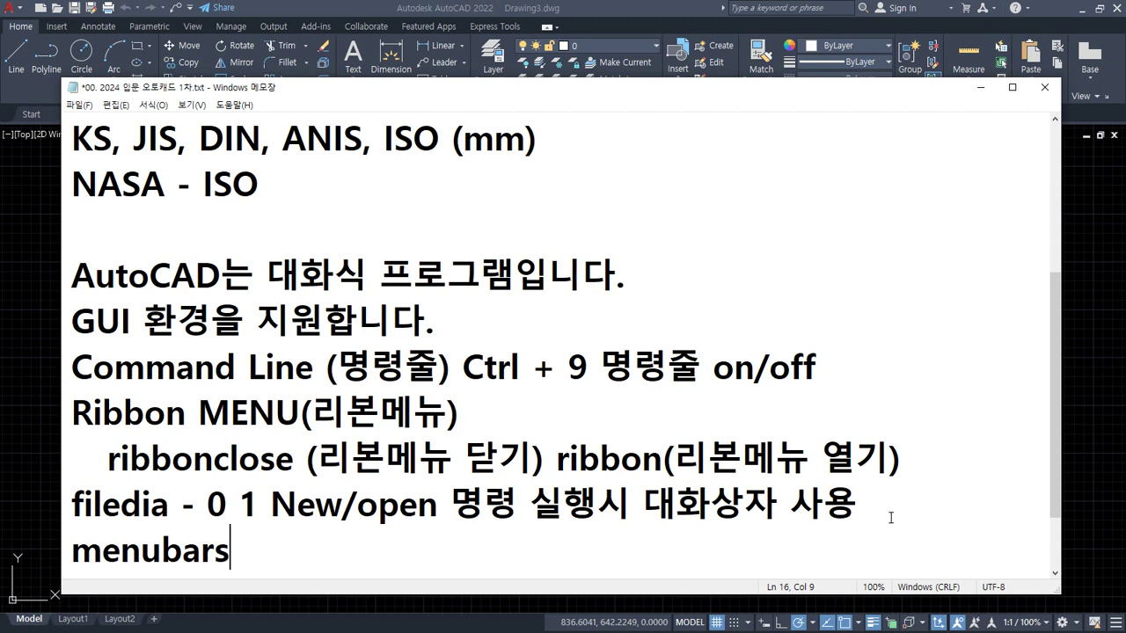
pyautogui.write(' 0,1')
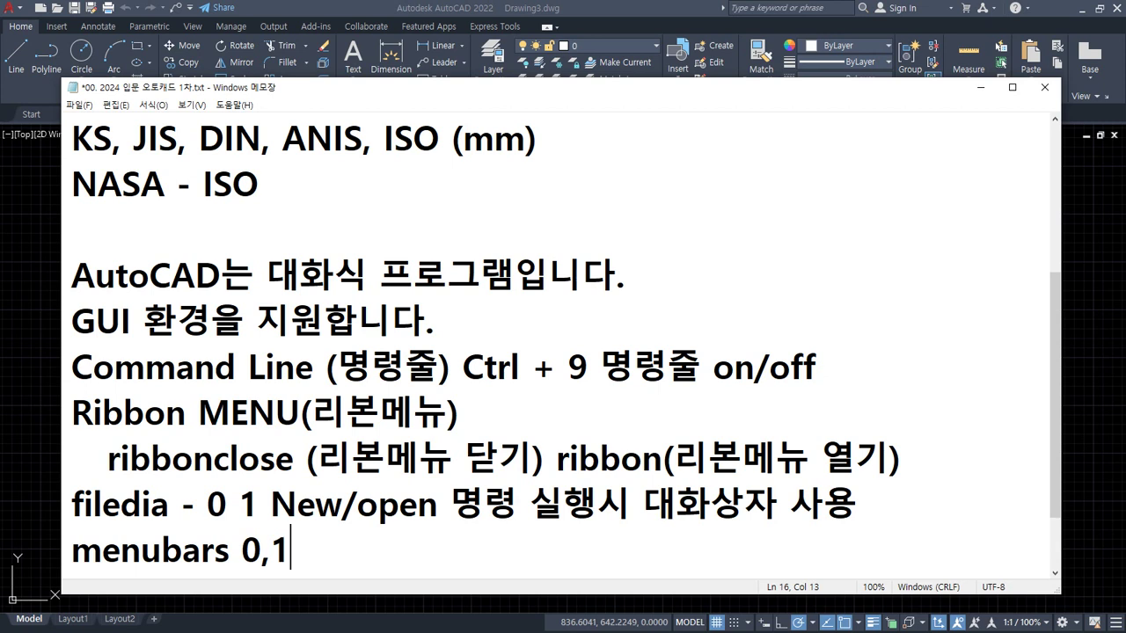
# Append the Korean description "메뉴 사용유무" to the menubars line in the notes.
pyautogui.write(' ap')
pyautogui.press('BackSpace')
pyautogui.press('BackSpace')
pyautogui.press('Hangul')
pyautogui.write('메뉴')
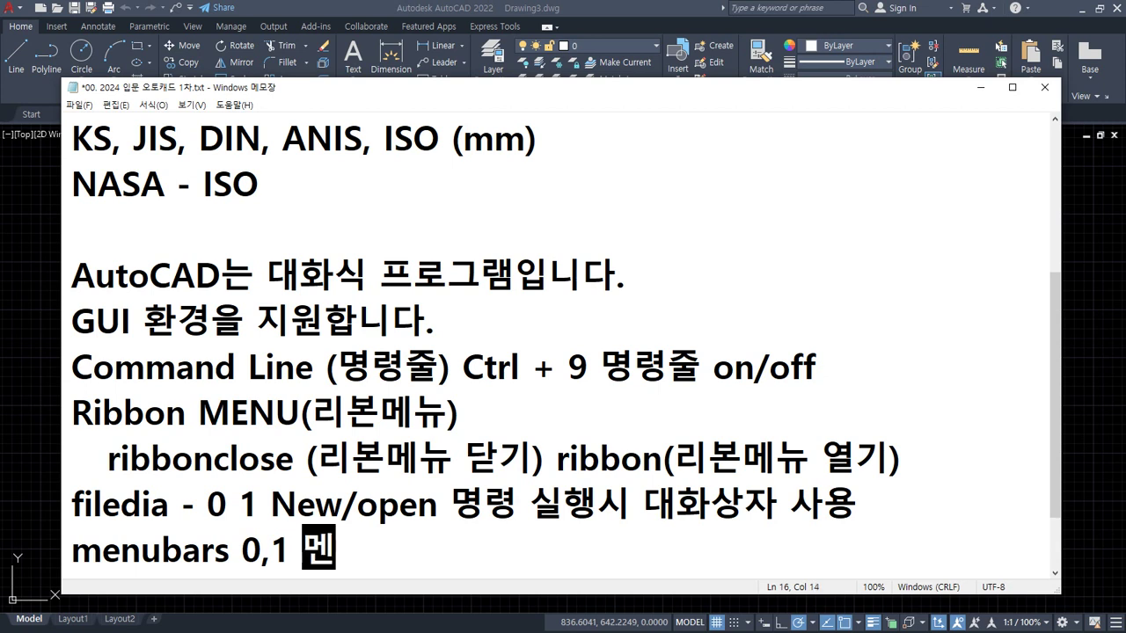
pyautogui.press('Left')
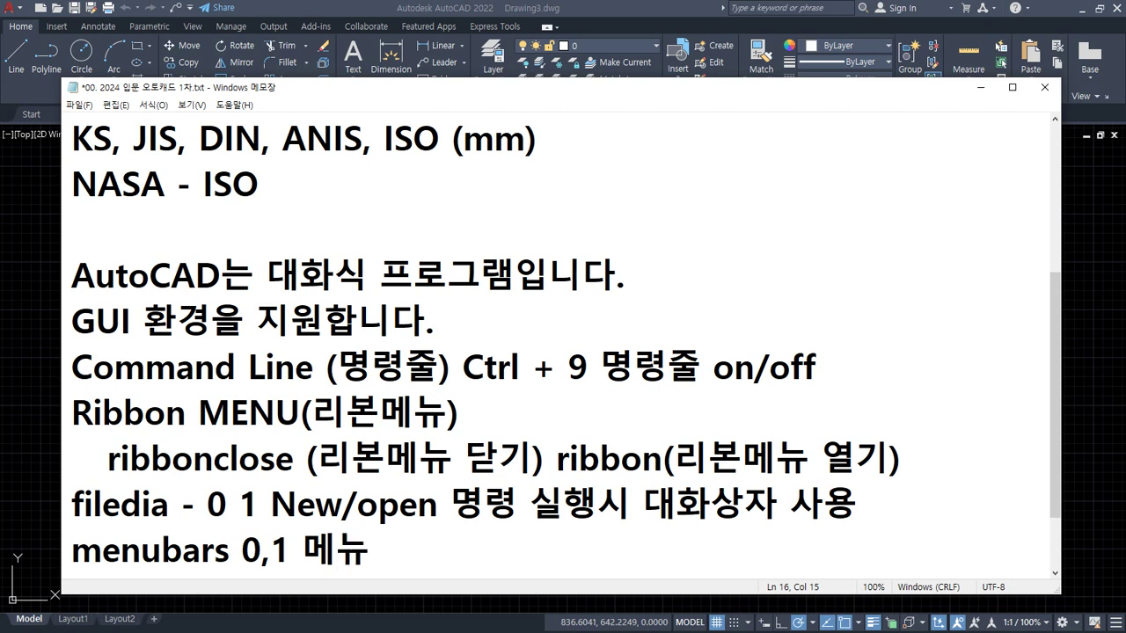
pyautogui.write('를')
pyautogui.press('BackSpace')
pyautogui.press('BackSpace')
pyautogui.press('BackSpace')
pyautogui.write('사용')
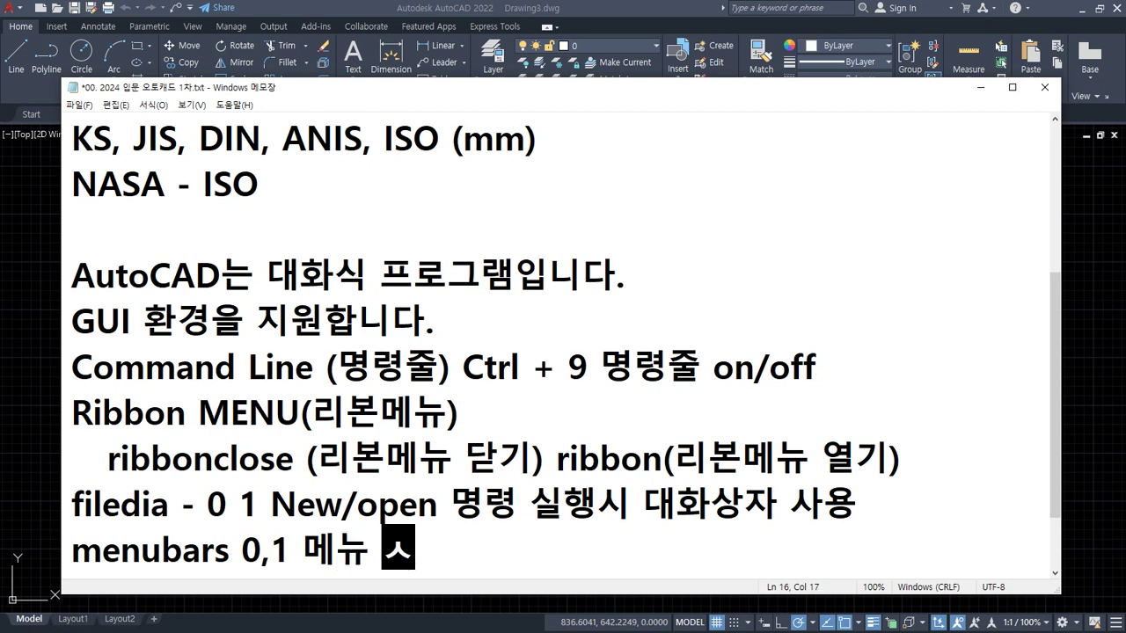
pyautogui.write('유무')
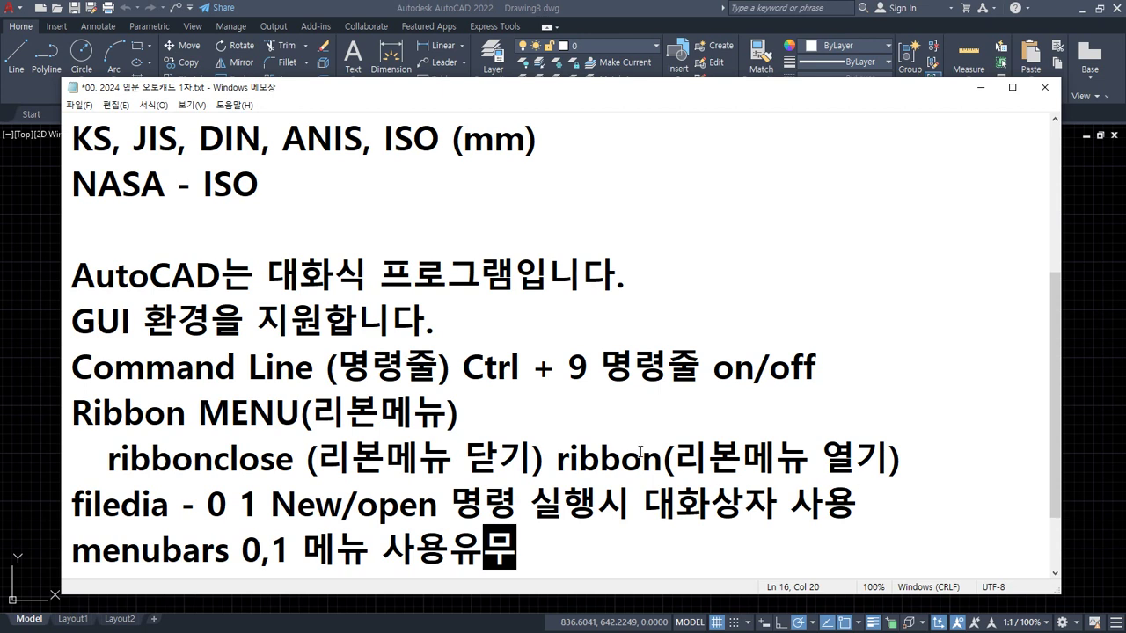
pyautogui.hotkey('ctrl', 'z')
# Switch to AutoCAD and set the MENUBAR system variable to 1 at the command line.
pyautogui.click(271, 7)
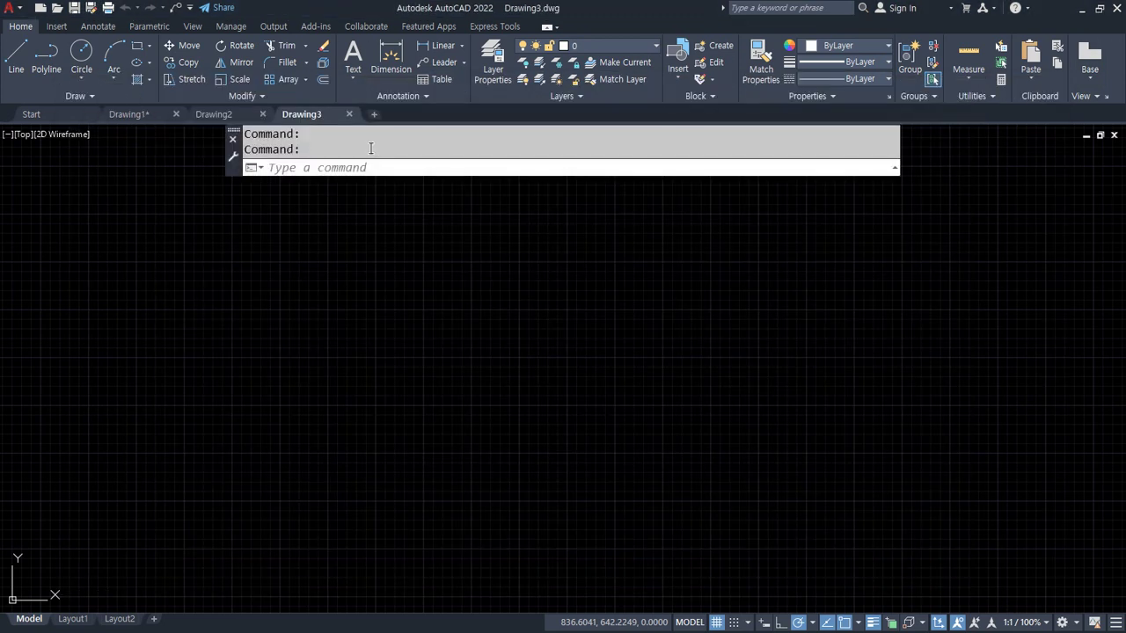
pyautogui.click(353, 165)
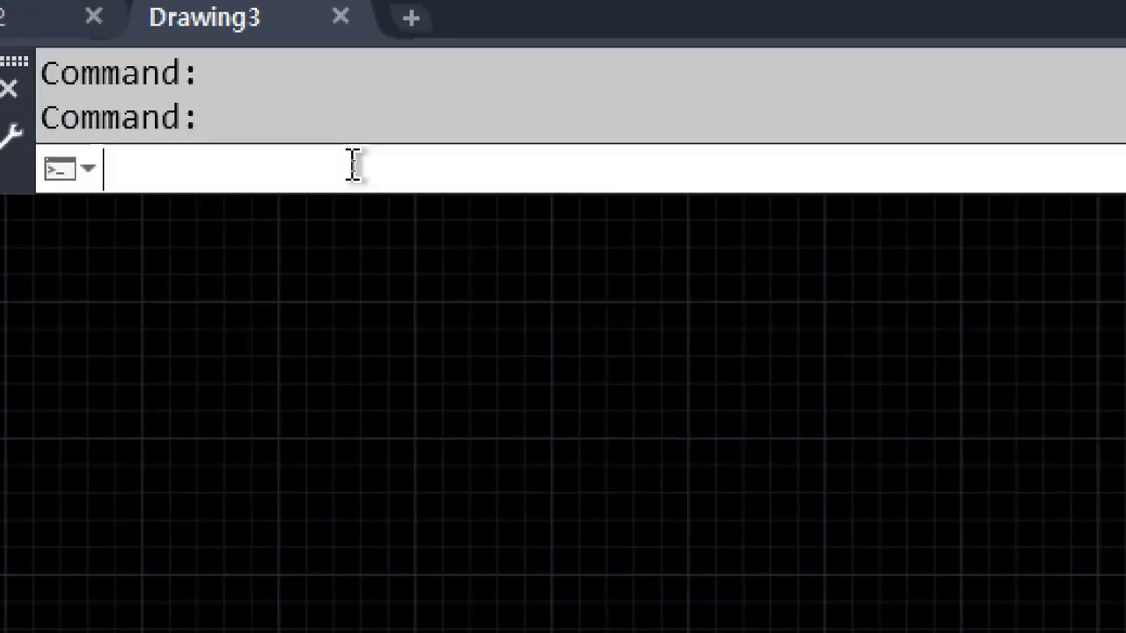
pyautogui.write('menubars')
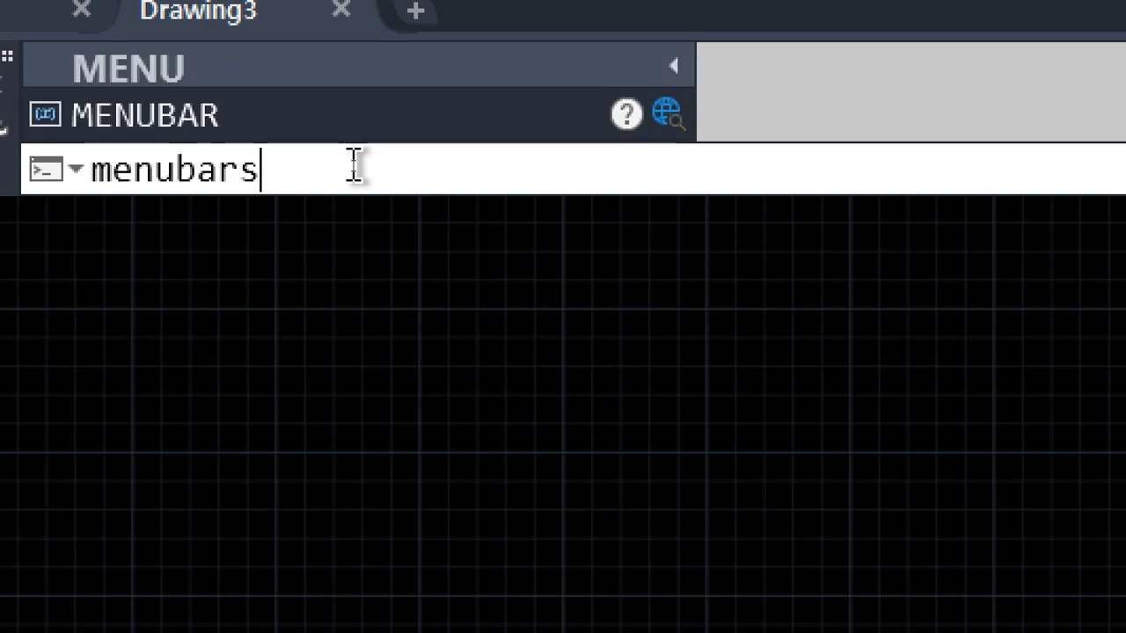
pyautogui.press('Return')
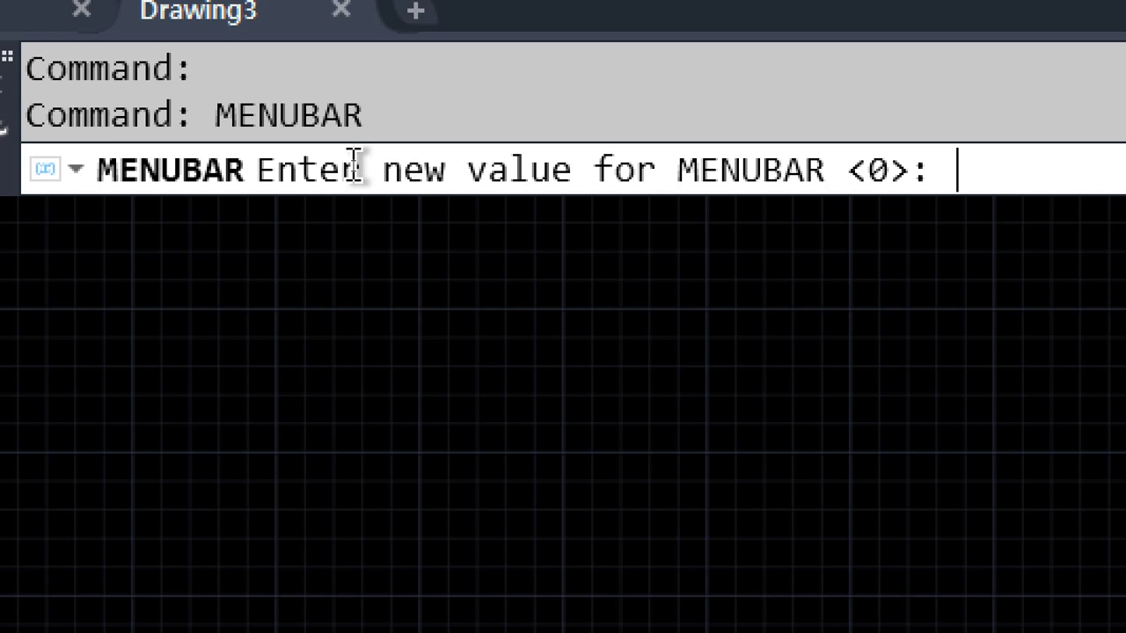
pyautogui.write('1')
pyautogui.press('Return')
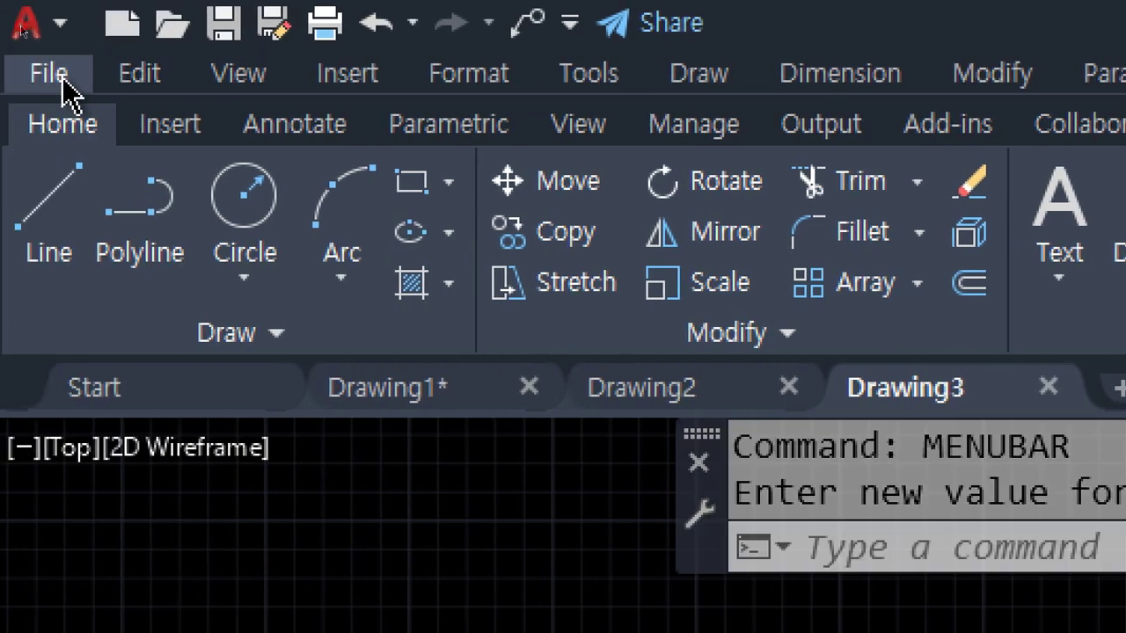
# Look through the classic pull-down menus, including Edit, Format, Tools, Dimension, Modify, Window and Help, to see which commands they offer.
pyautogui.click(64, 79)
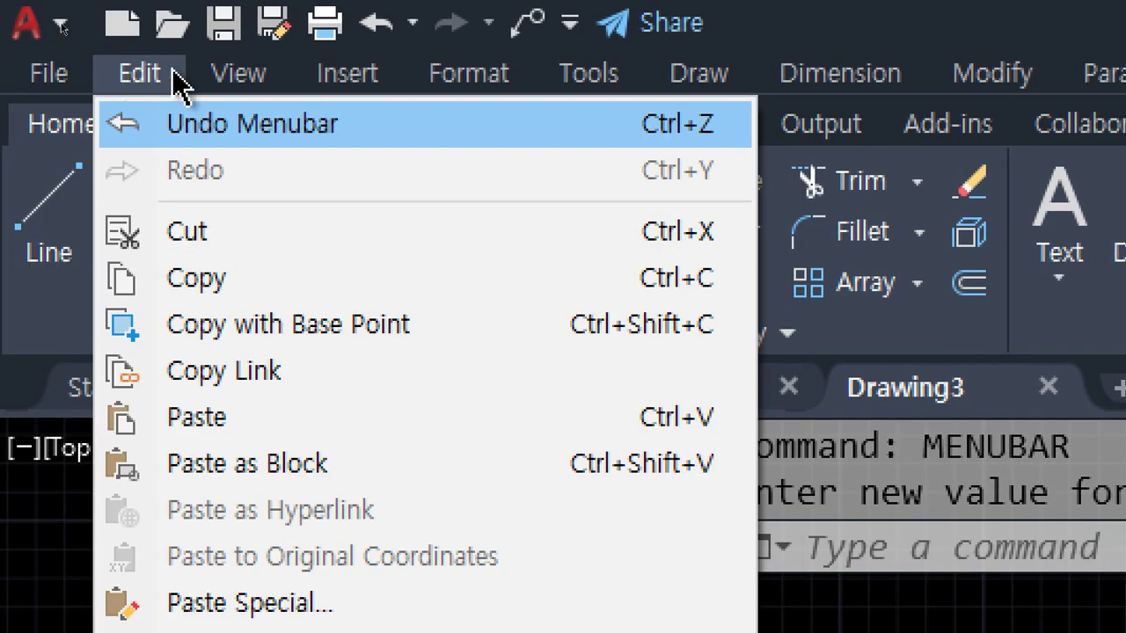
pyautogui.moveTo(222, 79)
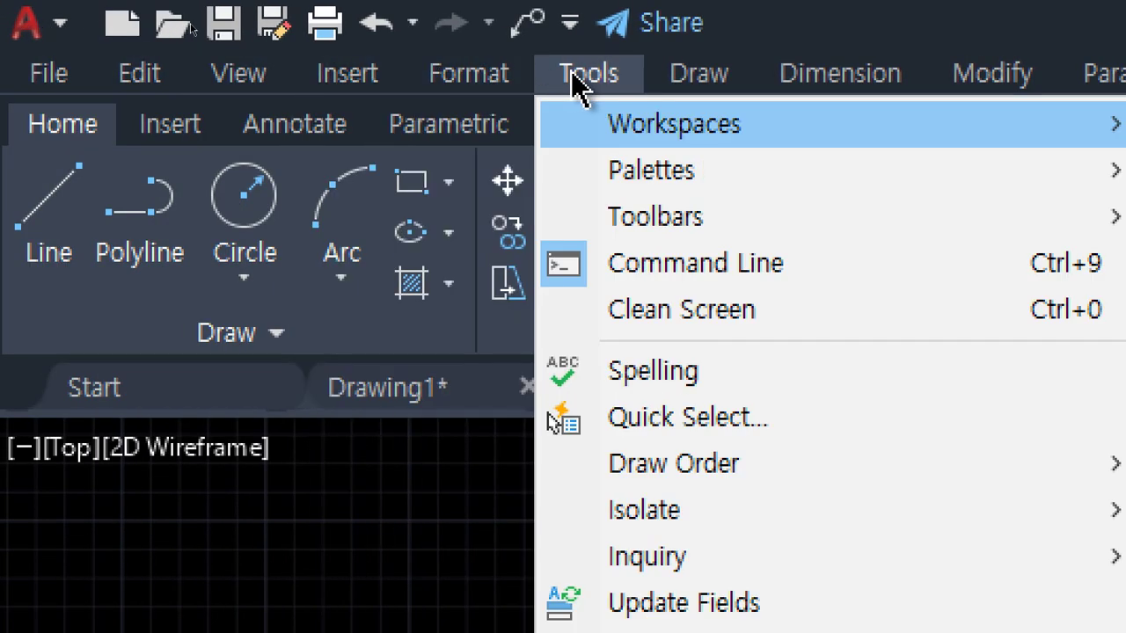
pyautogui.moveTo(723, 77)
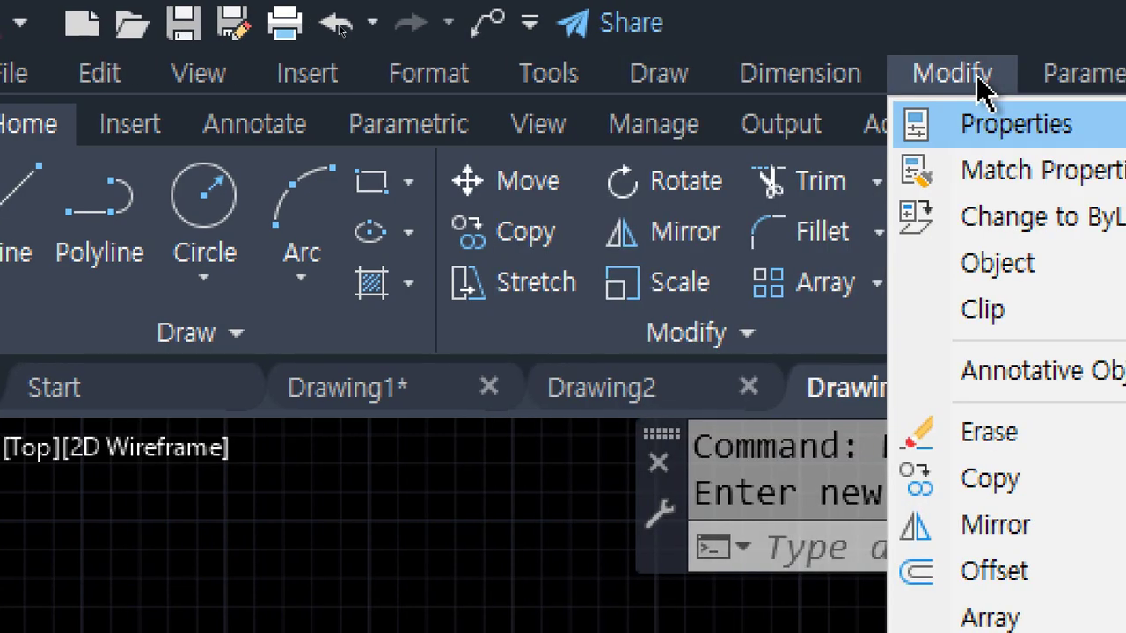
pyautogui.moveTo(1099, 86)
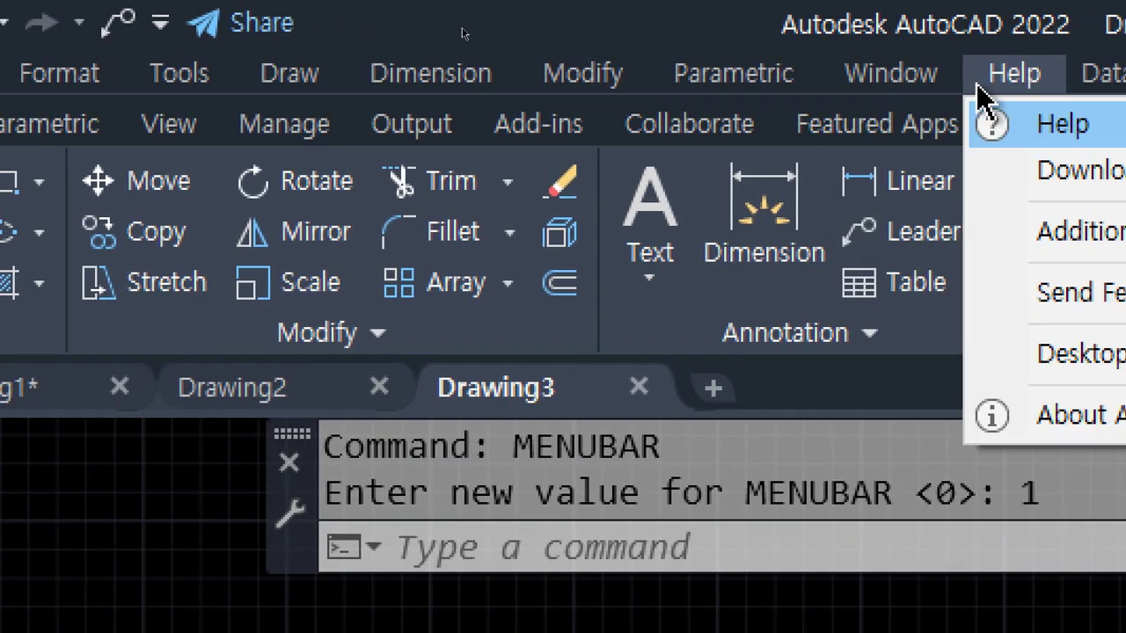
pyautogui.moveTo(984, 99)
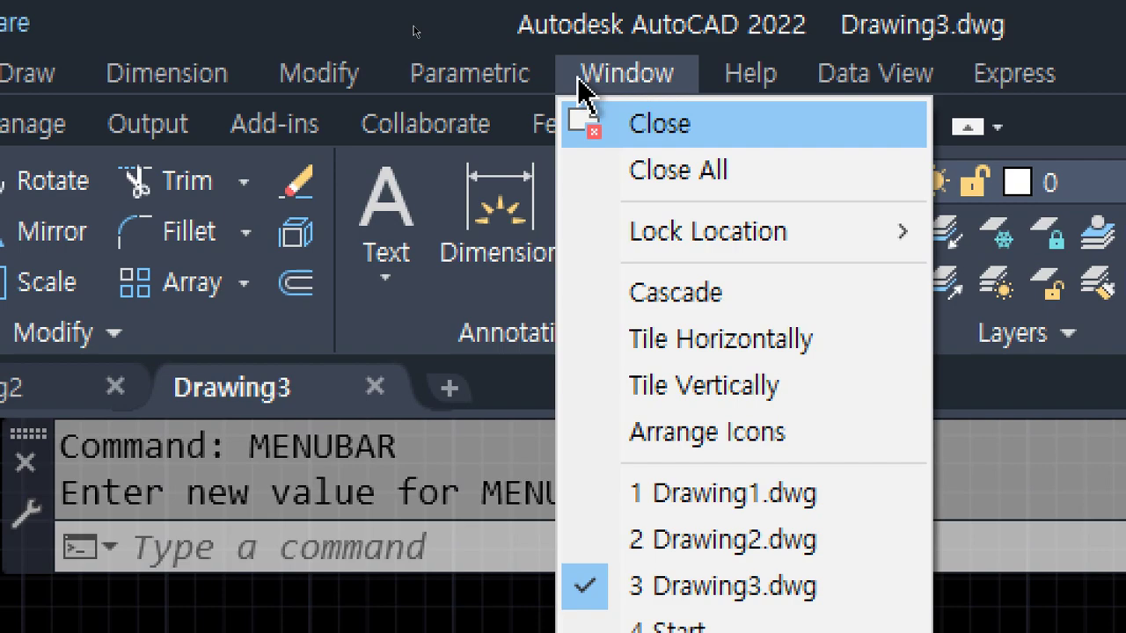
pyautogui.click(573, 88)
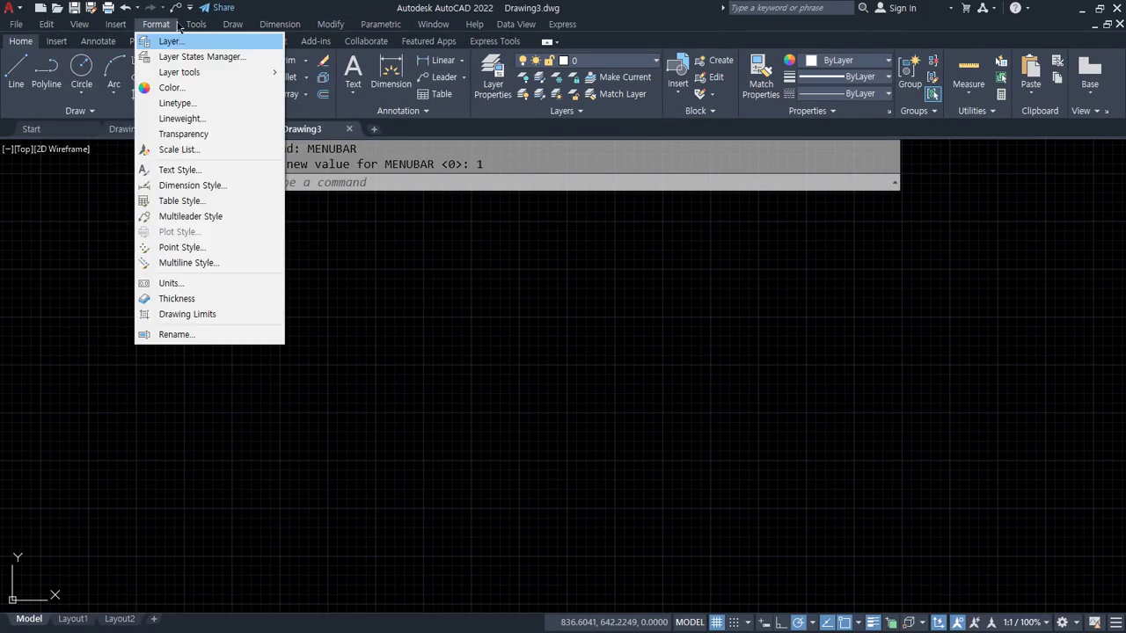
pyautogui.moveTo(226, 26)
pyautogui.moveTo(279, 26)
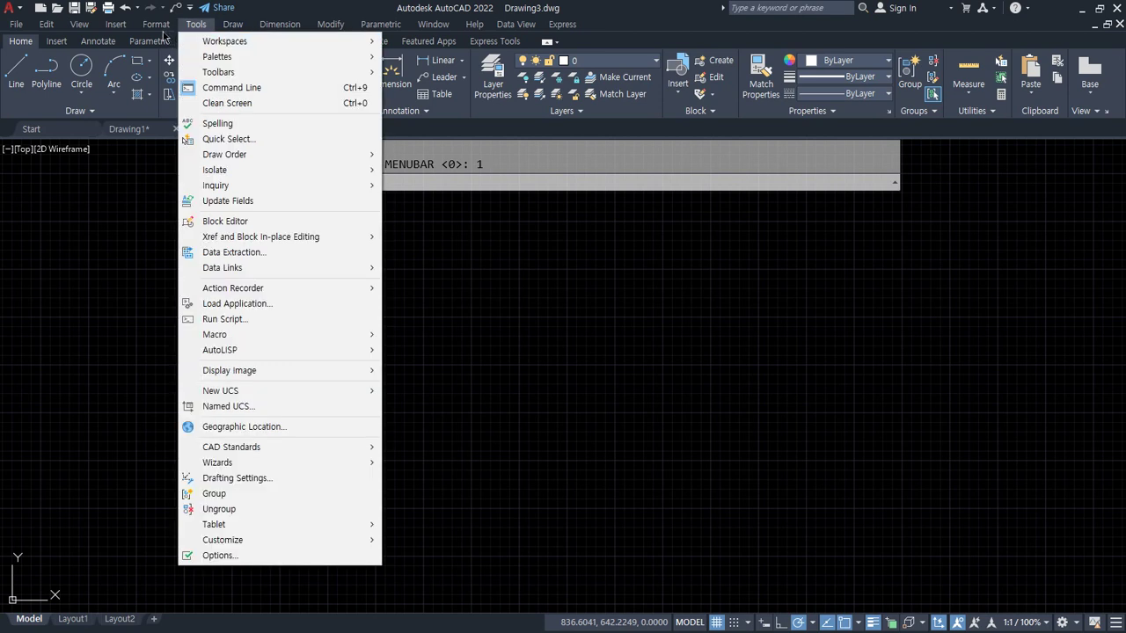
pyautogui.moveTo(79, 29)
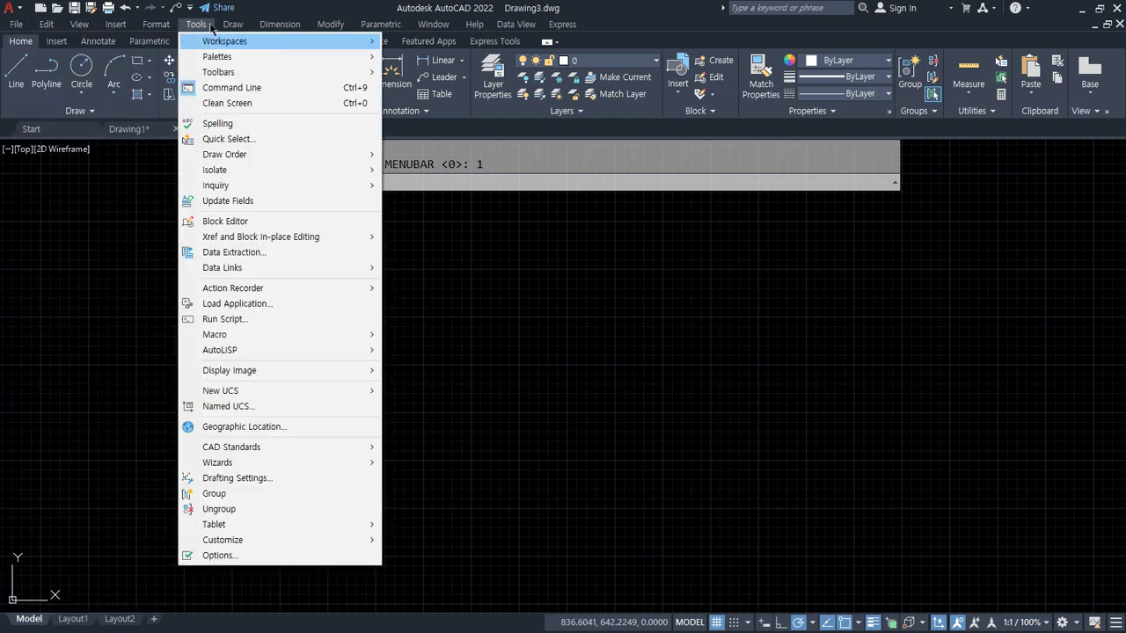
pyautogui.moveTo(378, 28)
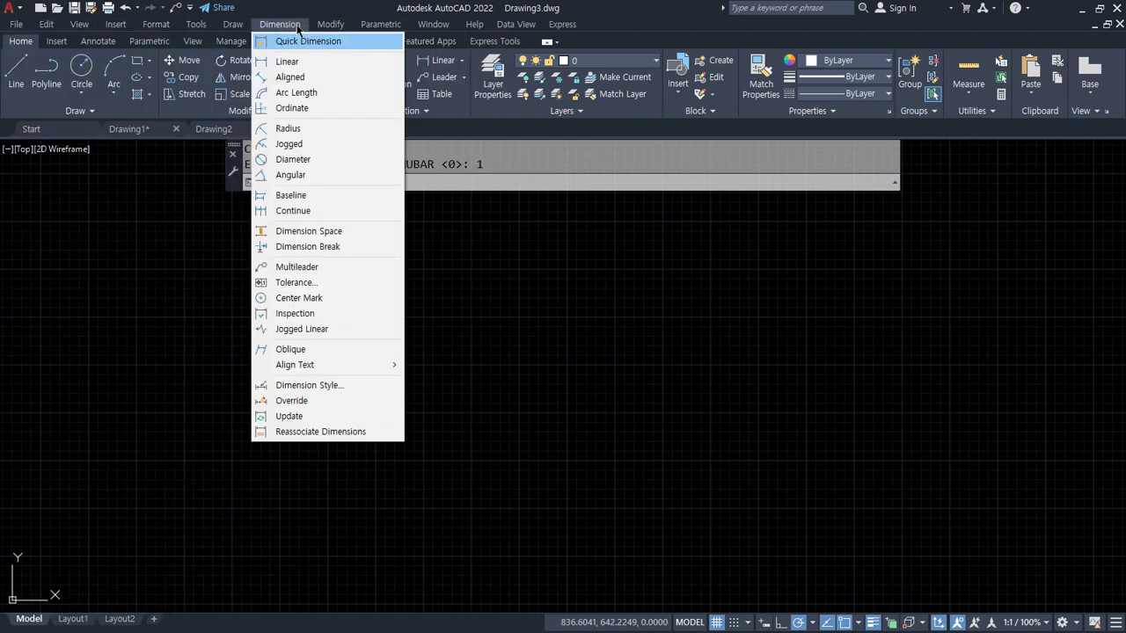
pyautogui.click(298, 29)
# Set the MENUBAR system variable to 0 to hide the classic menu bar.
pyautogui.click(457, 182)
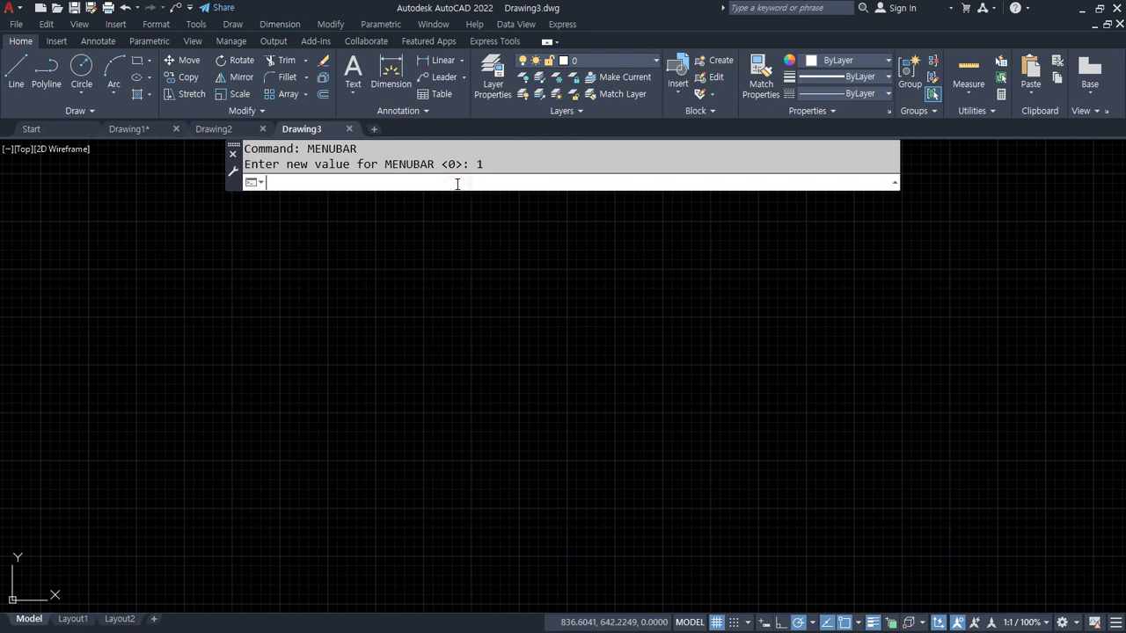
pyautogui.write('menubar')
pyautogui.press('Return')
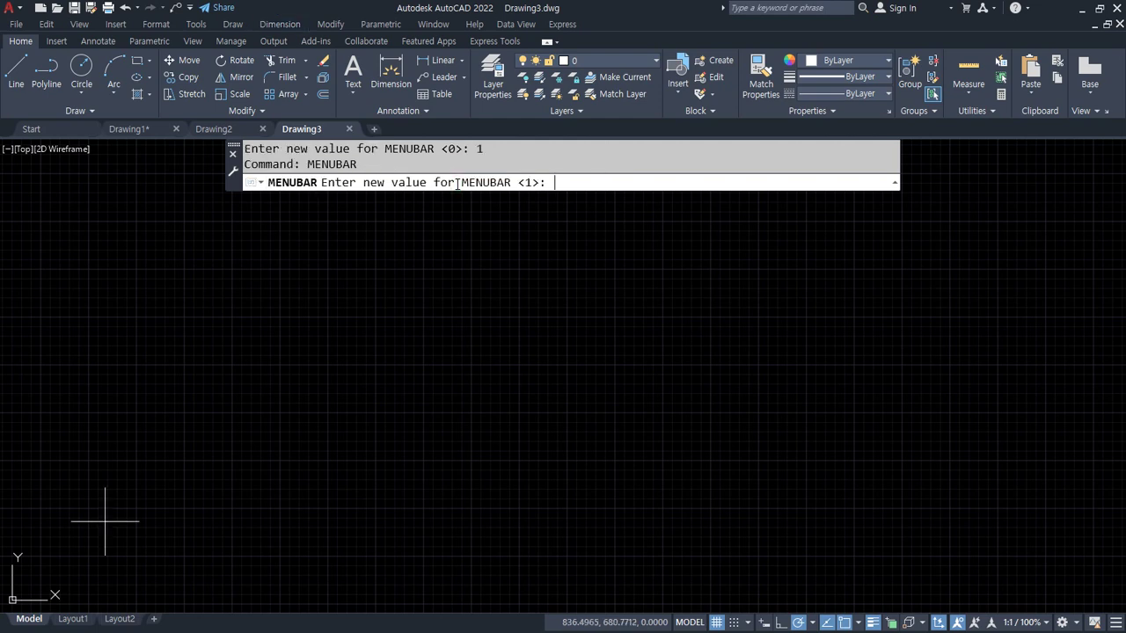
pyautogui.write('0')
pyautogui.press('Return')
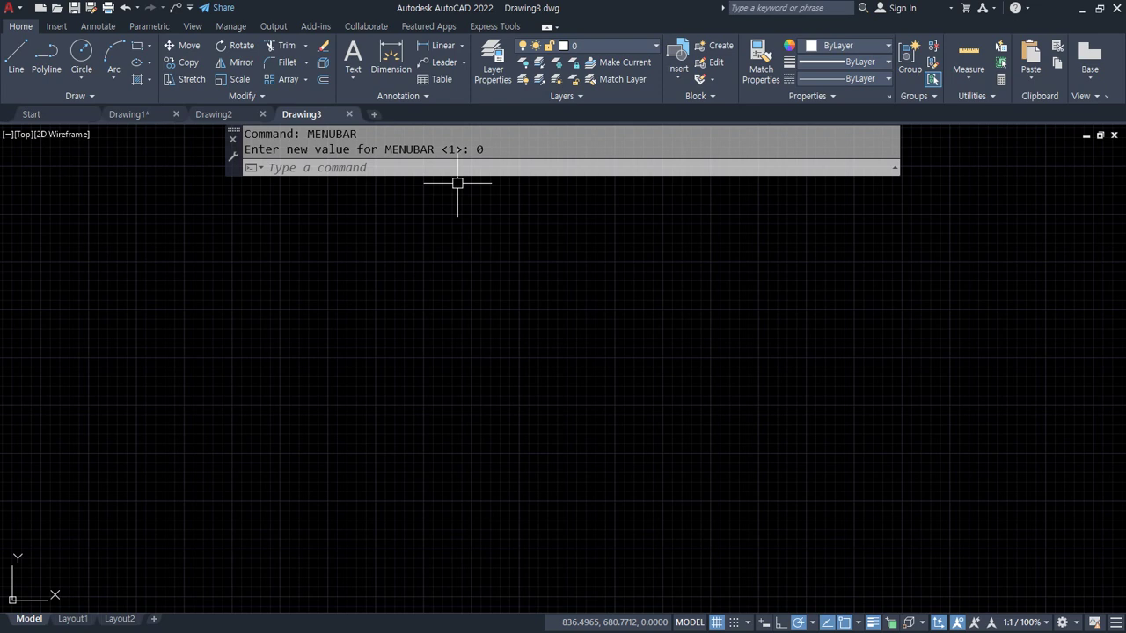
# Return to the Notepad notes and correct "menubars" to "menubar" in the last line.
pyautogui.hotkey('alt', 'Tab')
pyautogui.click(215, 552)
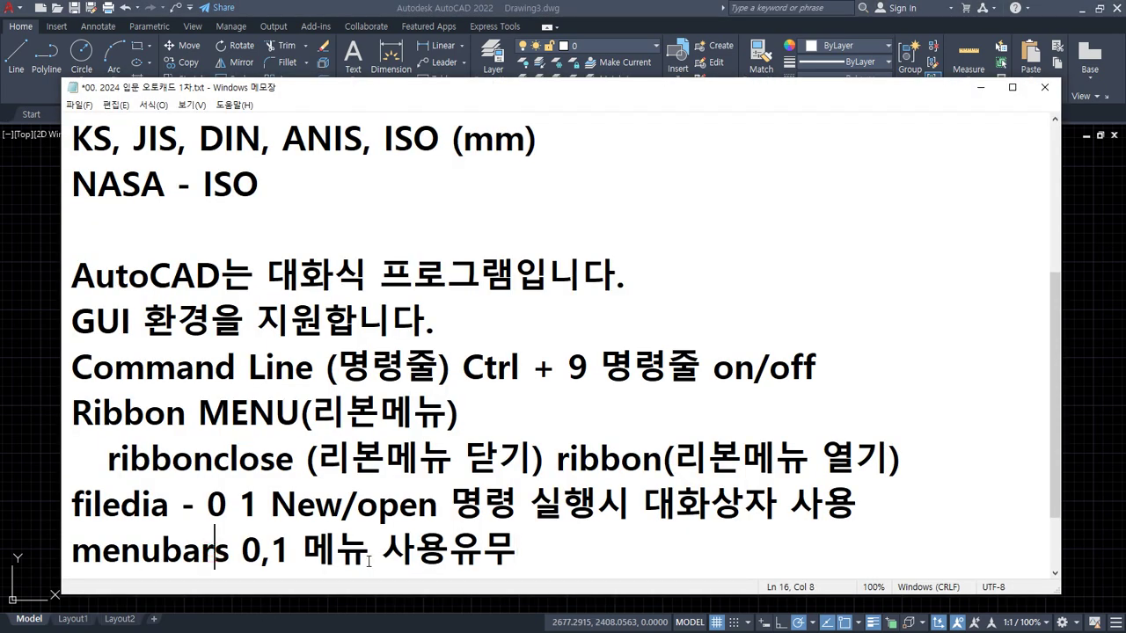
pyautogui.press('Delete')
pyautogui.hotkey('alt', 'Tab')
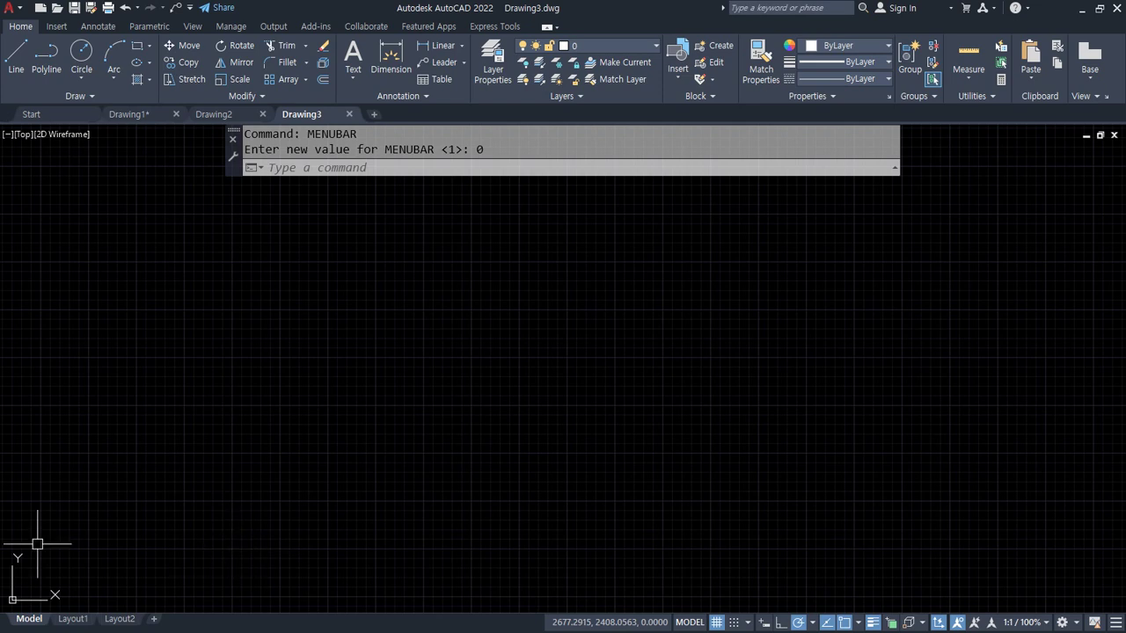
pyautogui.hotkey('alt', 'Tab')
# Move the Notepad window slightly higher and add "T자, 삼각자" below the menubar line, leaving one blank line between them.
pyautogui.scroll(-1, 677, 508)
pyautogui.click(661, 508)
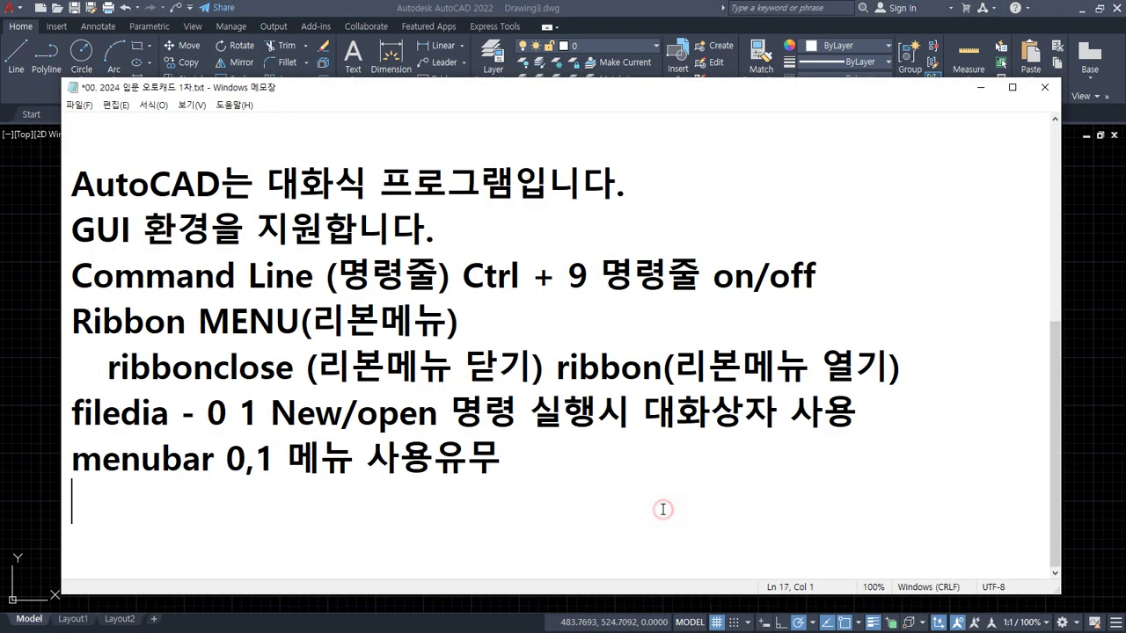
pyautogui.moveTo(573, 88); pyautogui.dragTo(572, 65)
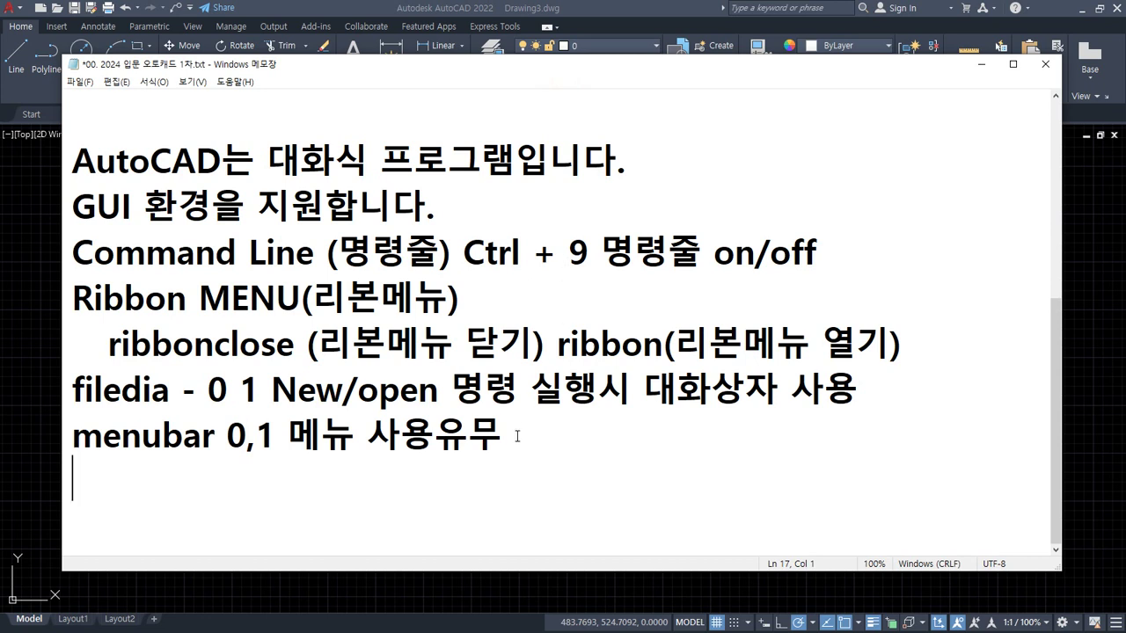
pyautogui.press('Return')
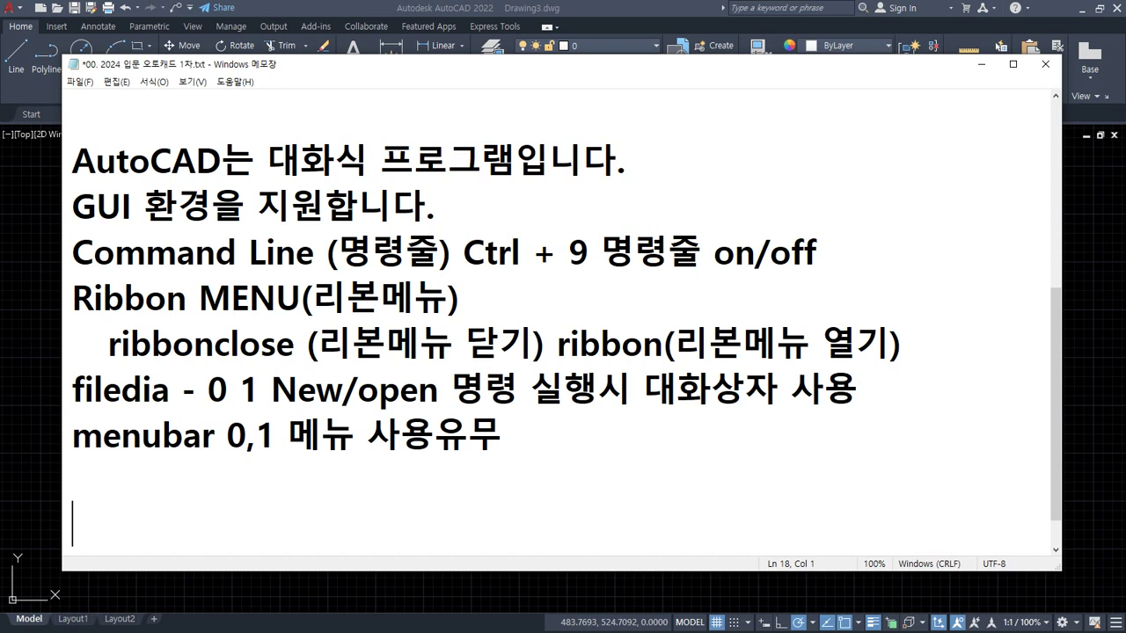
pyautogui.write('ㅆ')
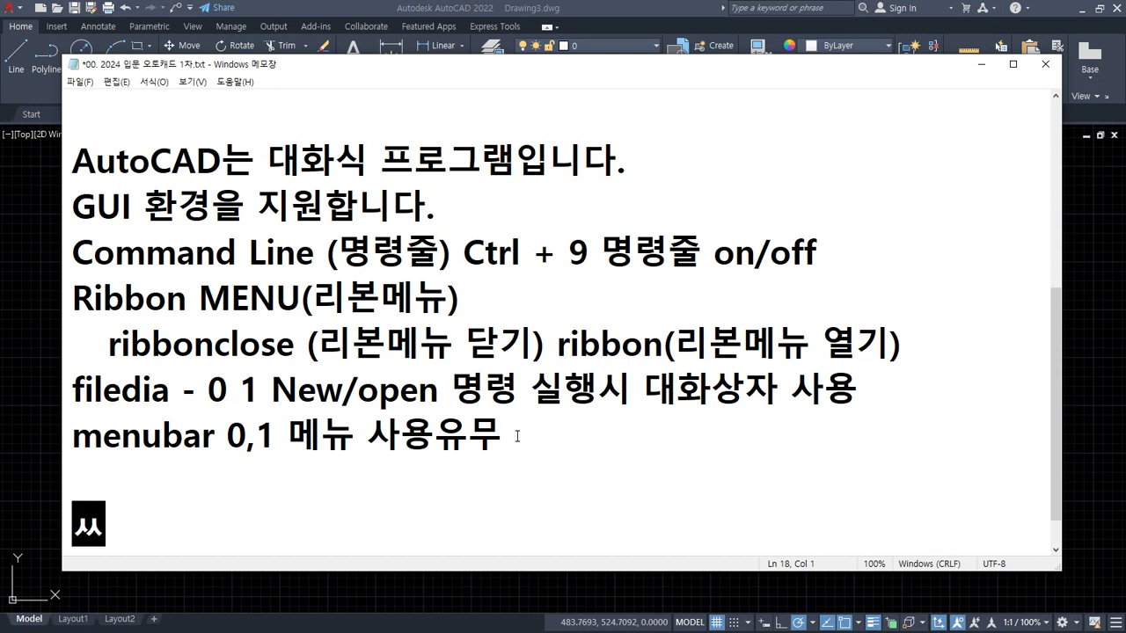
pyautogui.press('BackSpace')
pyautogui.write('Twk')
pyautogui.press('BackSpace')
pyautogui.press('BackSpace')
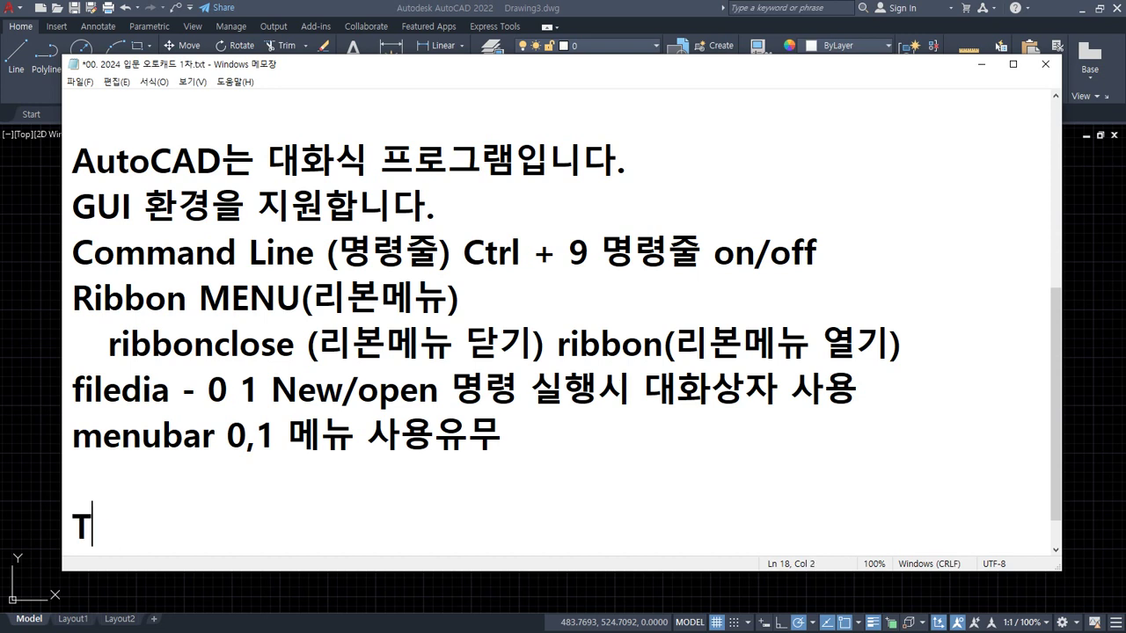
pyautogui.write('자, 삼각자')
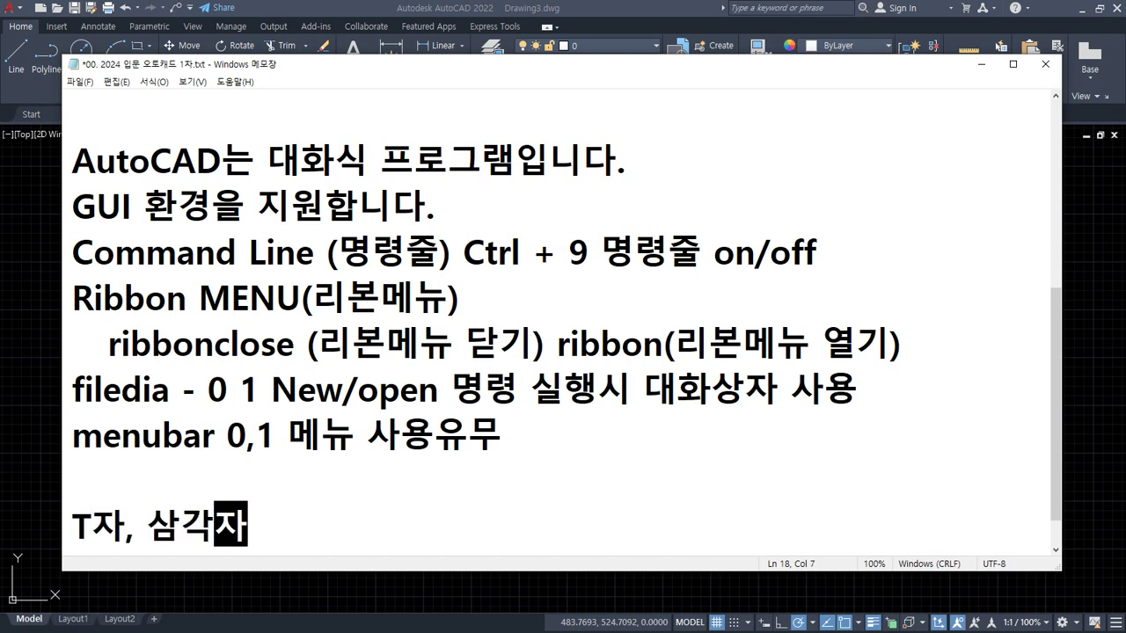
# Append ", 컴퍼스" to the "T자, 삼각자" note line and leave one blank line below it.
pyautogui.write(', 컴펏스')
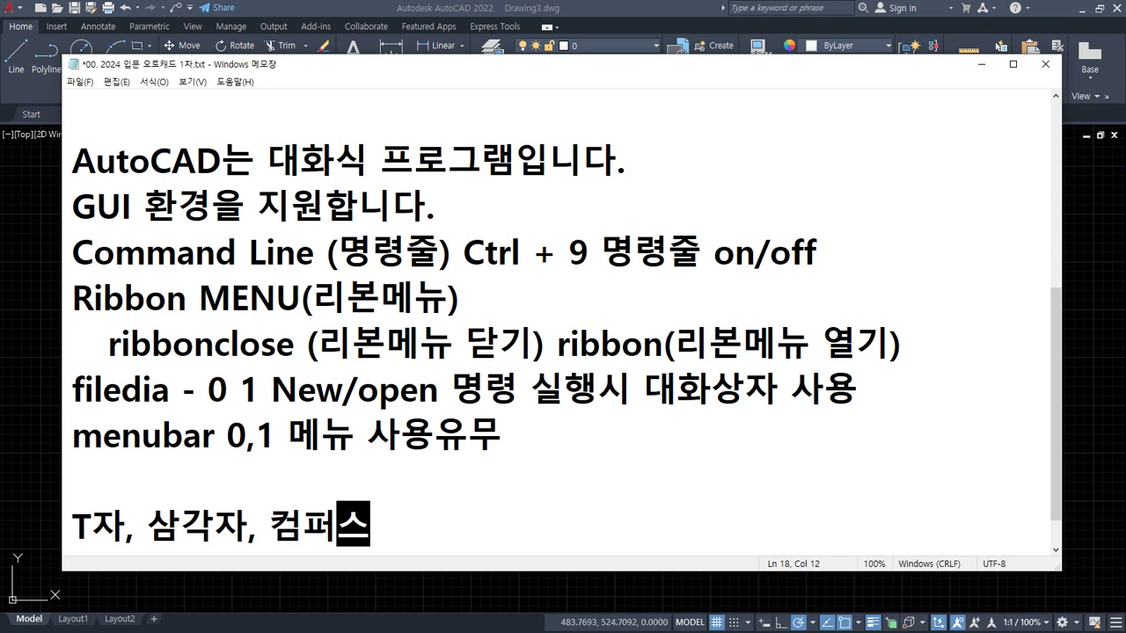
pyautogui.press('Return')
pyautogui.press('Return')
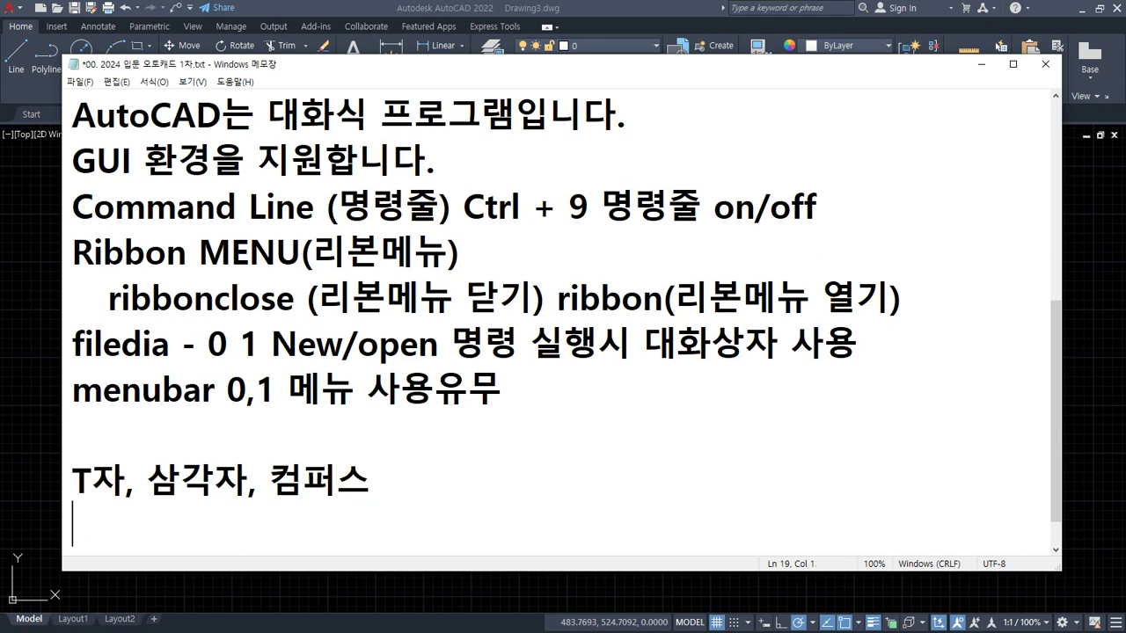
# Add the note lines "Line(선그리기 L)" and "Circle(원그릭 C)" below the drafting tools line.
pyautogui.write('Line')
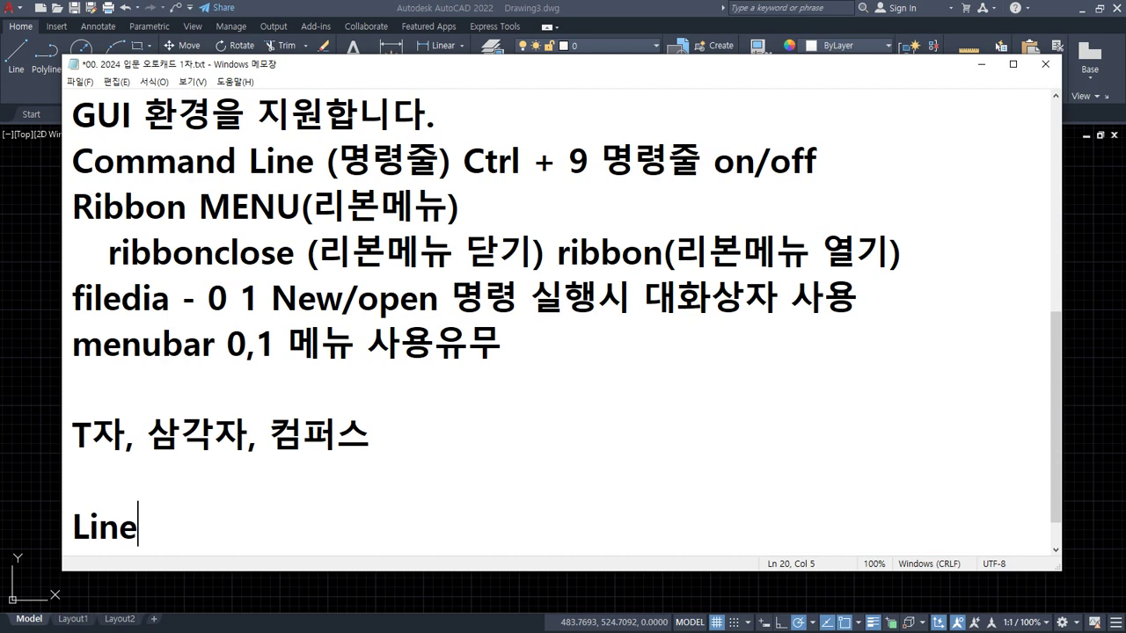
pyautogui.write('(선그리기 ')
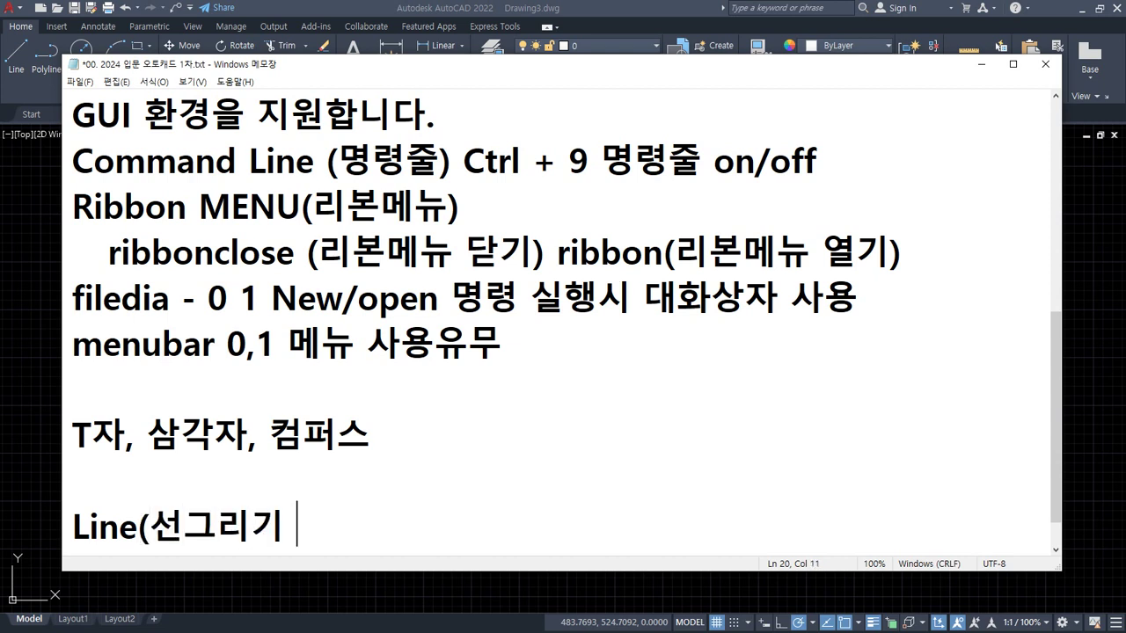
pyautogui.write('L)')
pyautogui.press('Return')
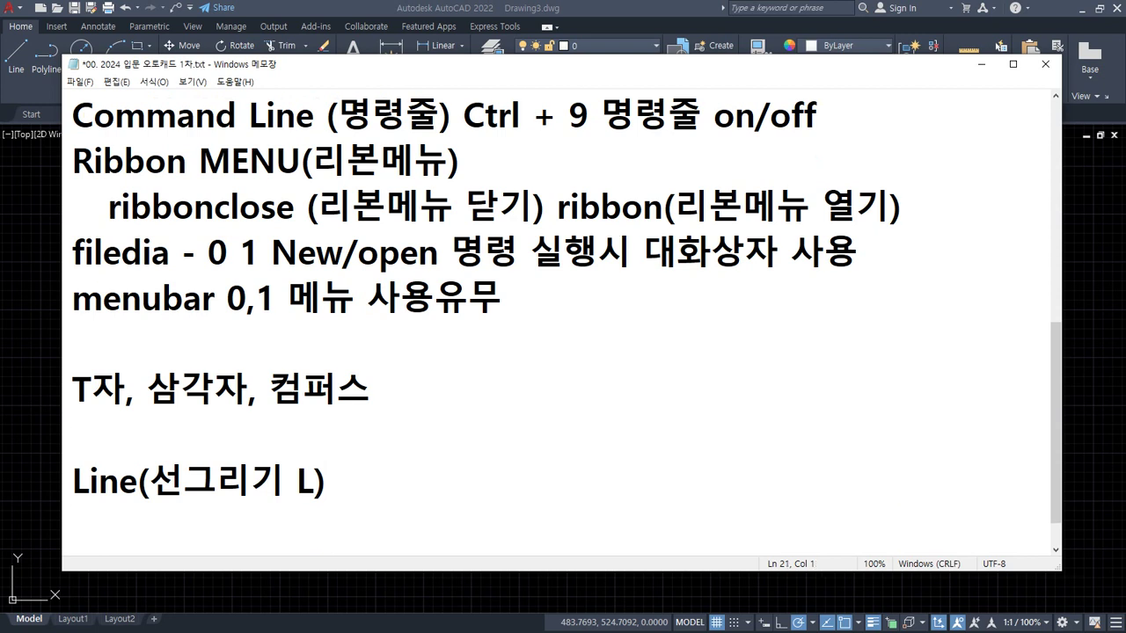
pyautogui.write('Circ')
pyautogui.write('le(원그릭')
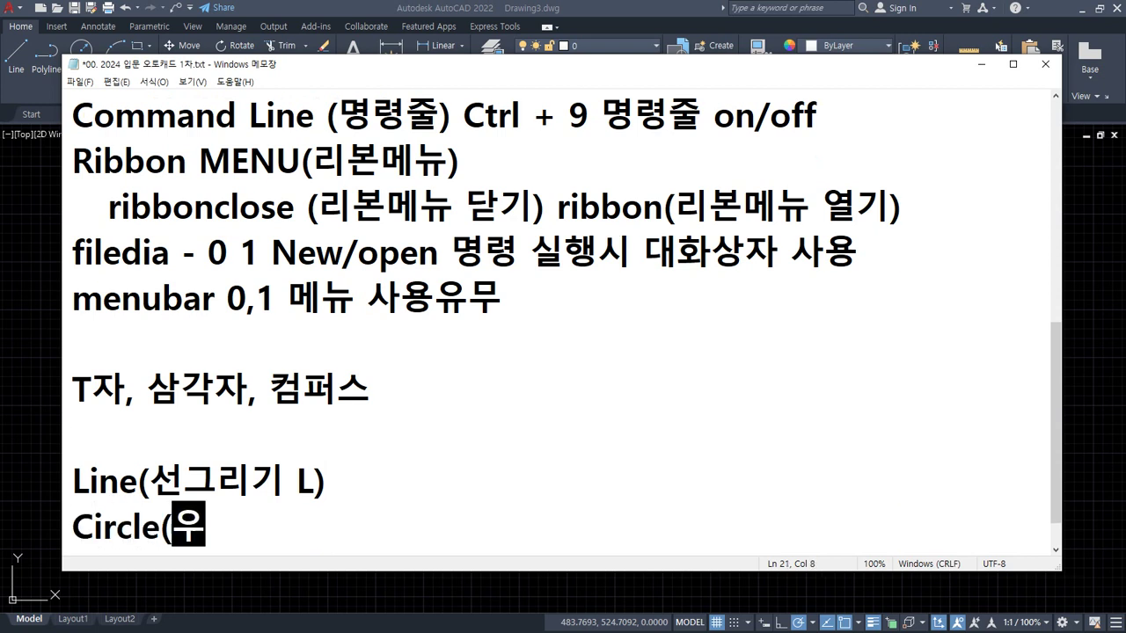
pyautogui.write(' C)')
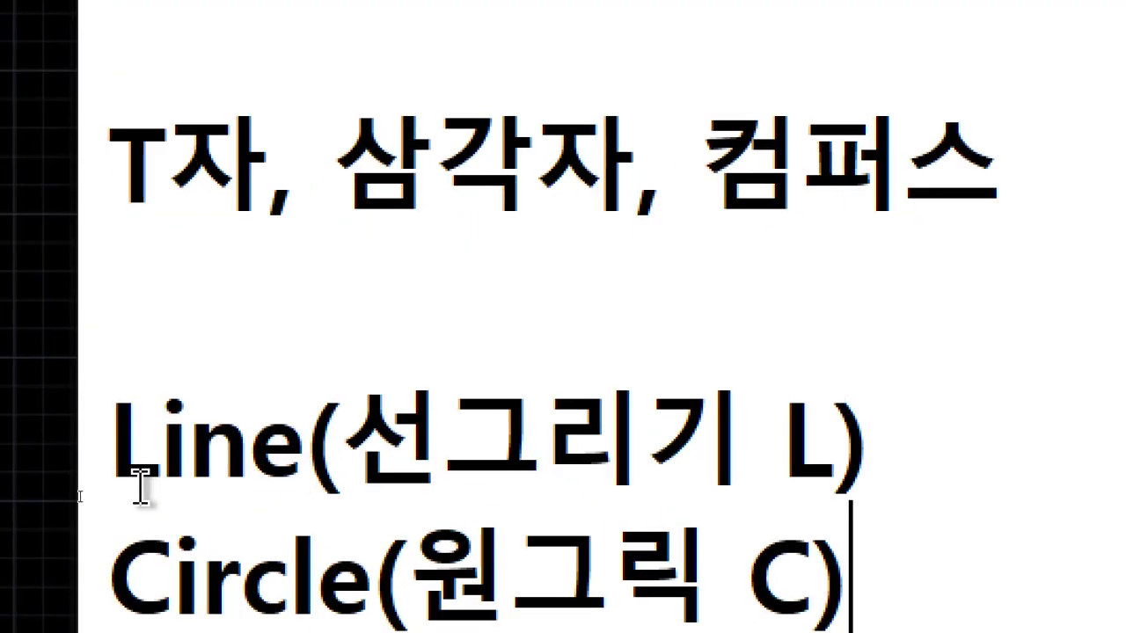
# Highlight the initial letter and the matching shortcut letter in the Line and Circle notes, one at a time.
pyautogui.click(107, 459)
pyautogui.hotkey('shift', 'Right')
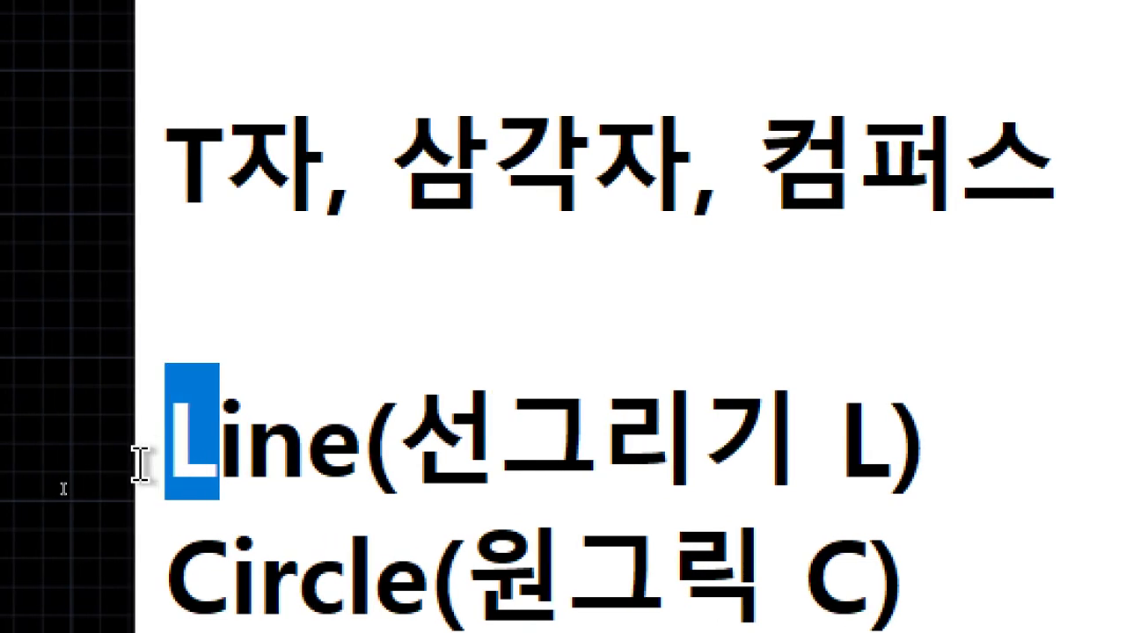
pyautogui.click(858, 480)
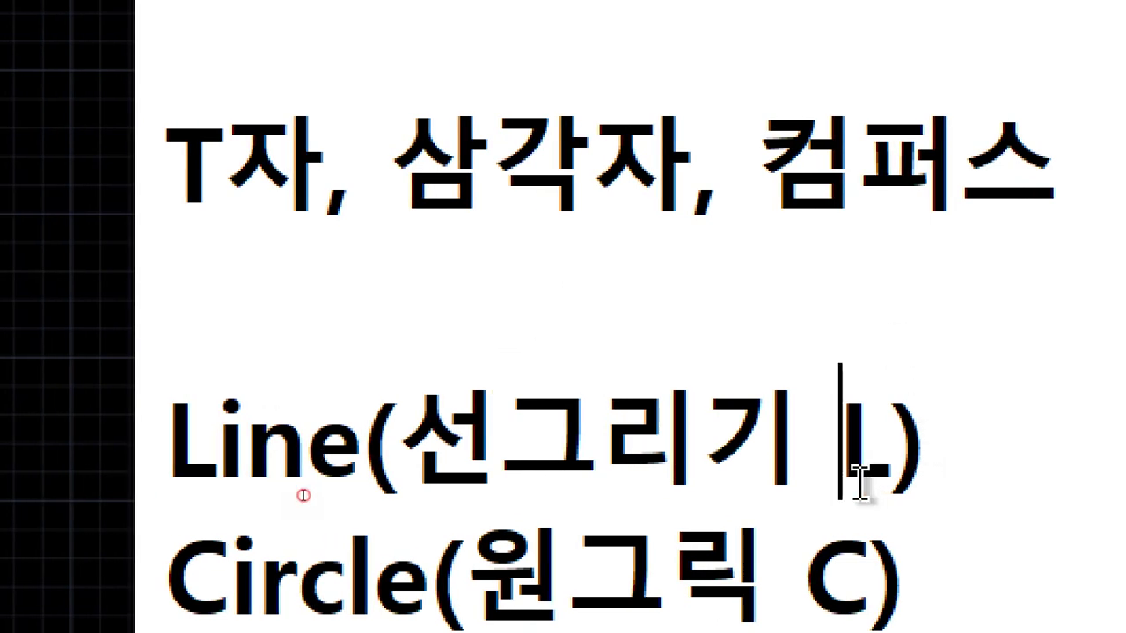
pyautogui.hotkey('shift', 'Right')
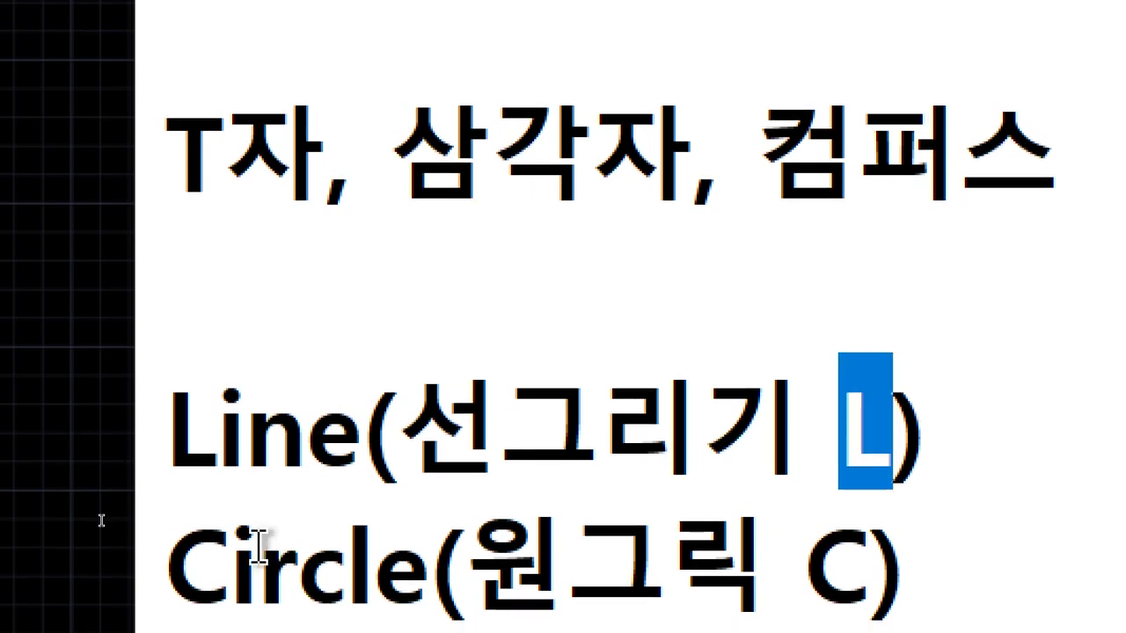
pyautogui.click(236, 549)
pyautogui.hotkey('shift', 'Left')
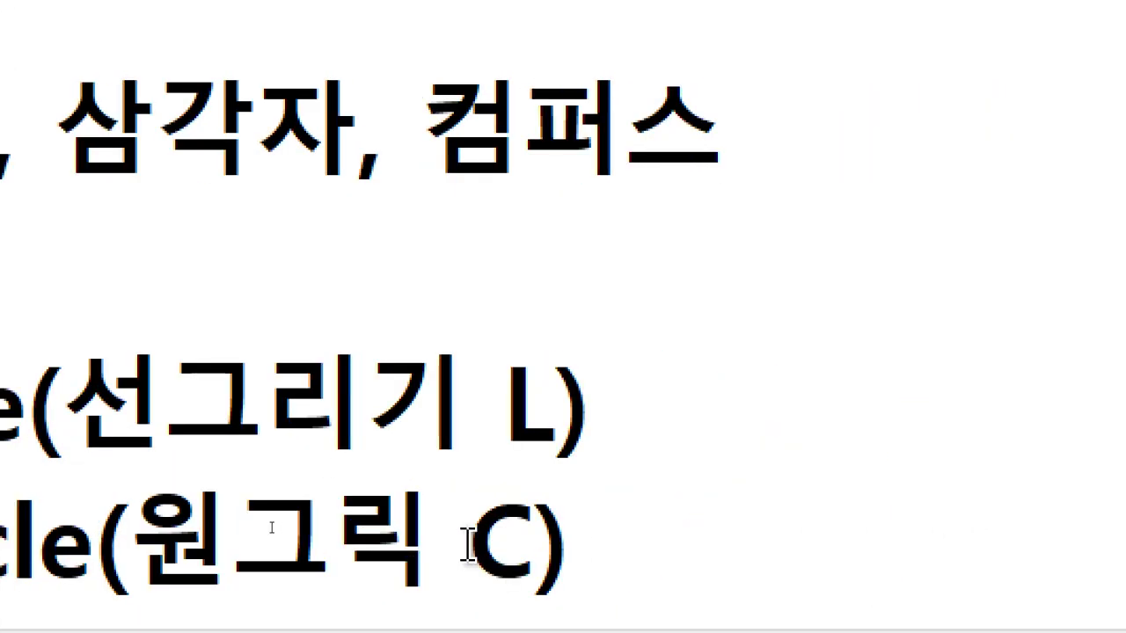
pyautogui.click(469, 546)
pyautogui.hotkey('shift', 'Right')
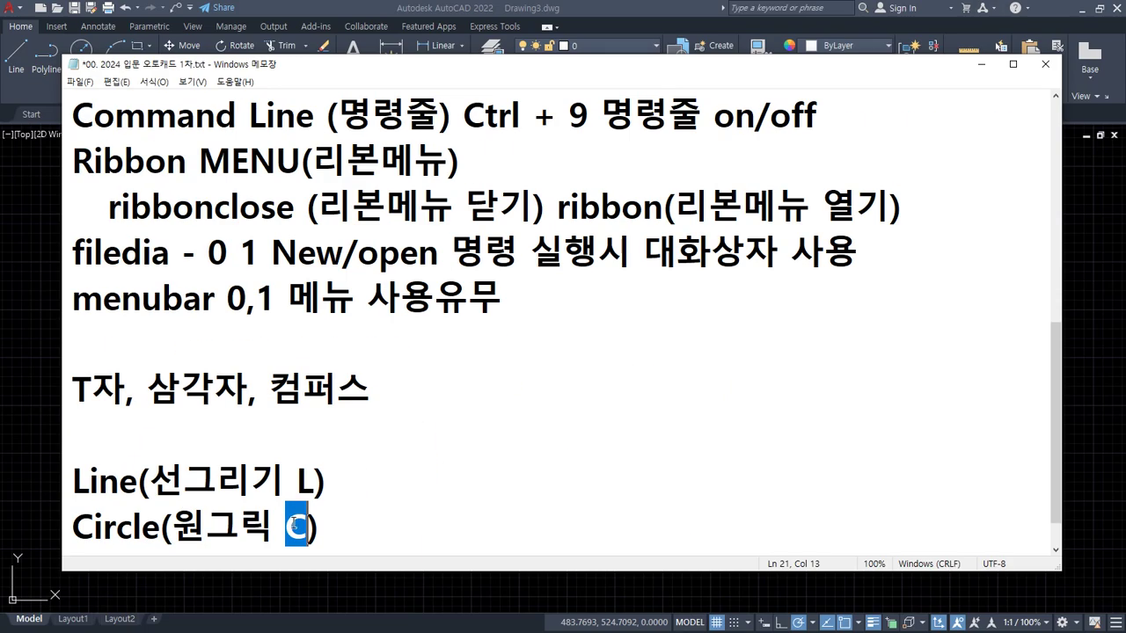
# Add the note "eXplode (분해 X)" below the Circle line, leaving one blank line between them.
pyautogui.click(843, 549)
pyautogui.press('Return')
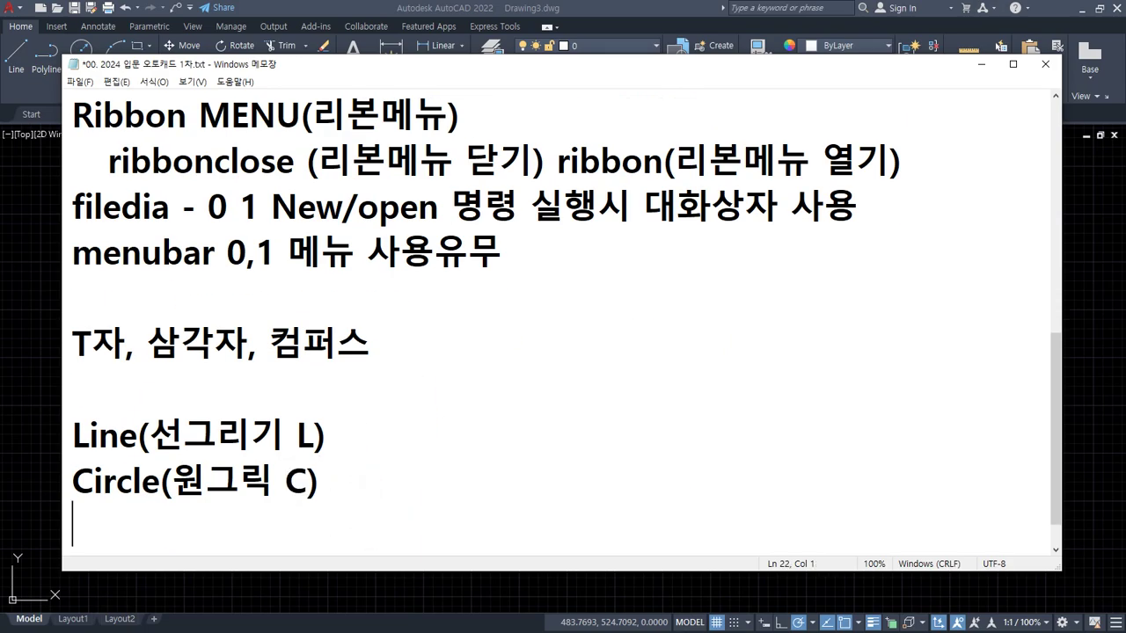
pyautogui.press('Return')
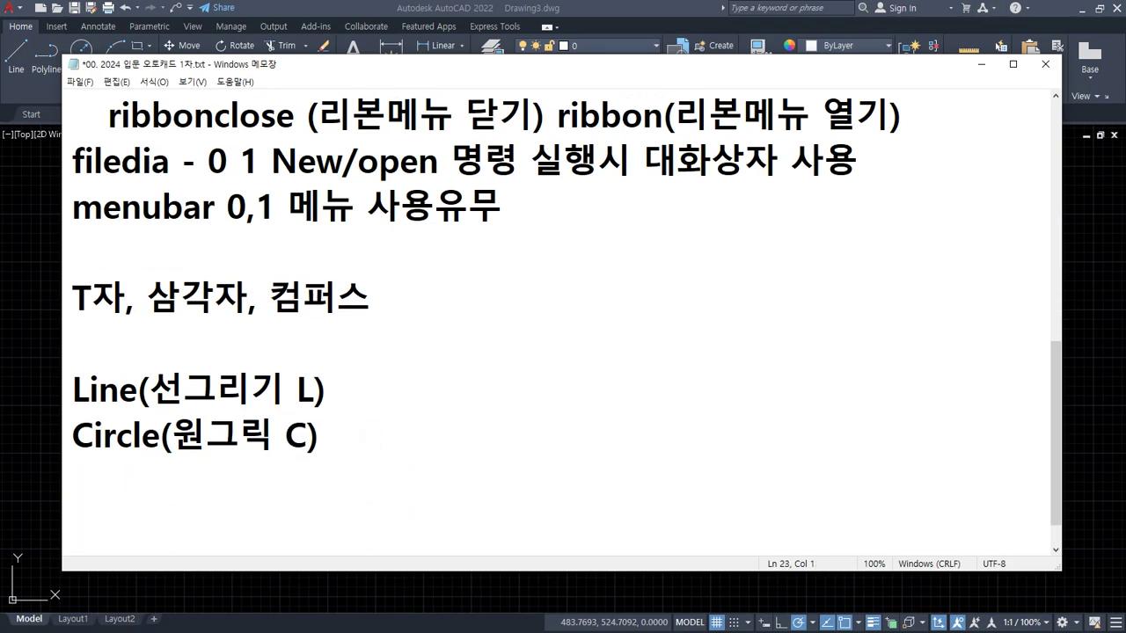
pyautogui.write('eXpl')
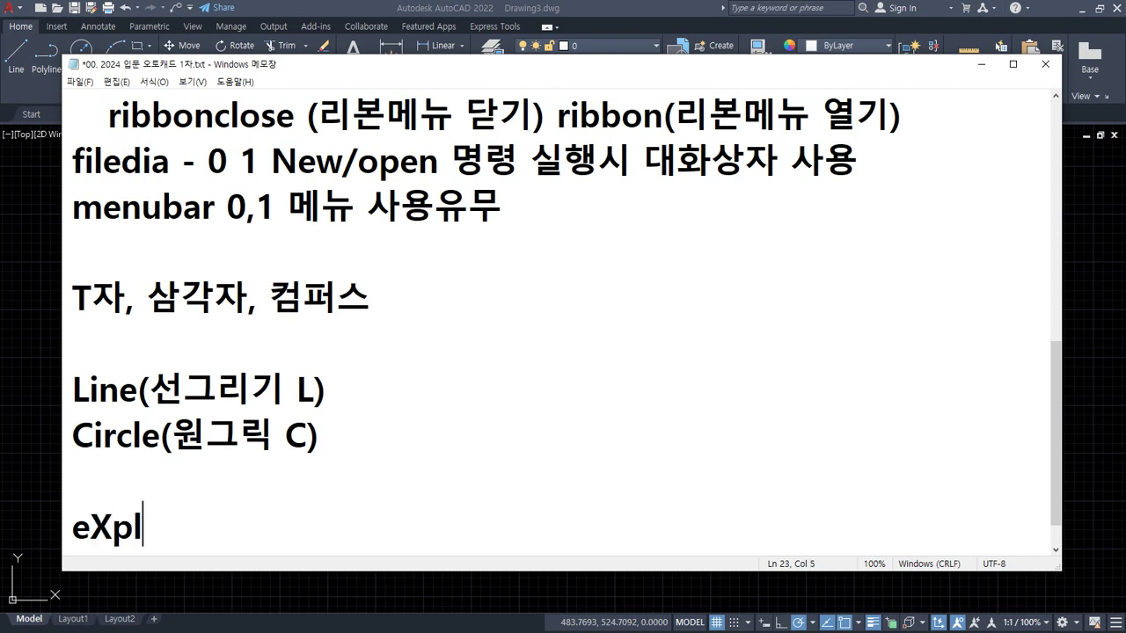
pyautogui.write('ode')
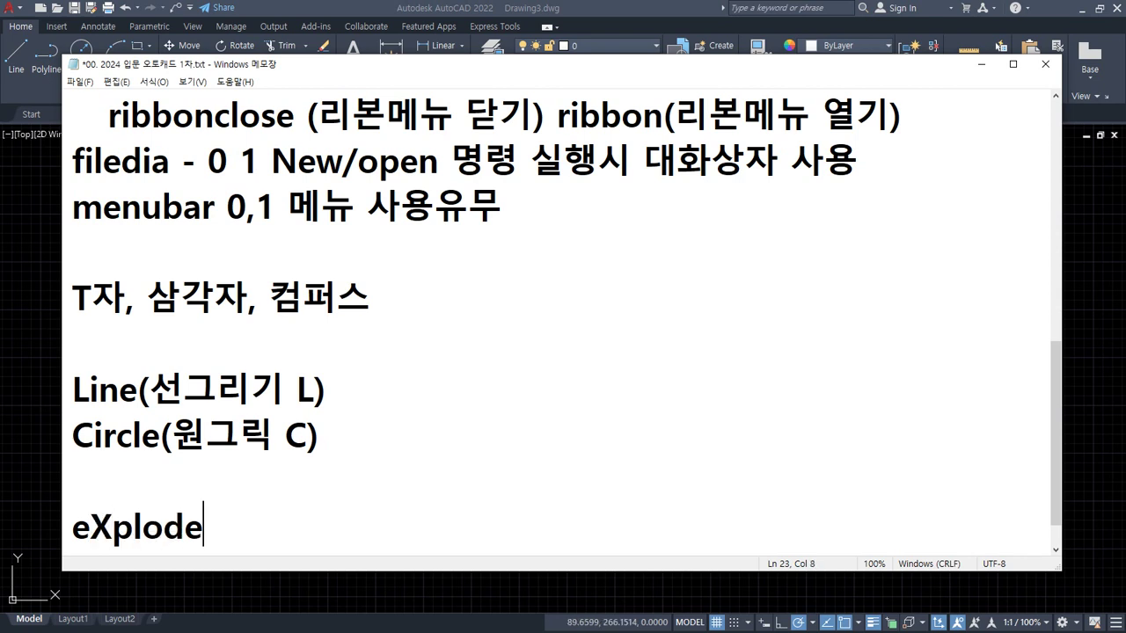
pyautogui.write(' (붆')
pyautogui.write('해 X)')
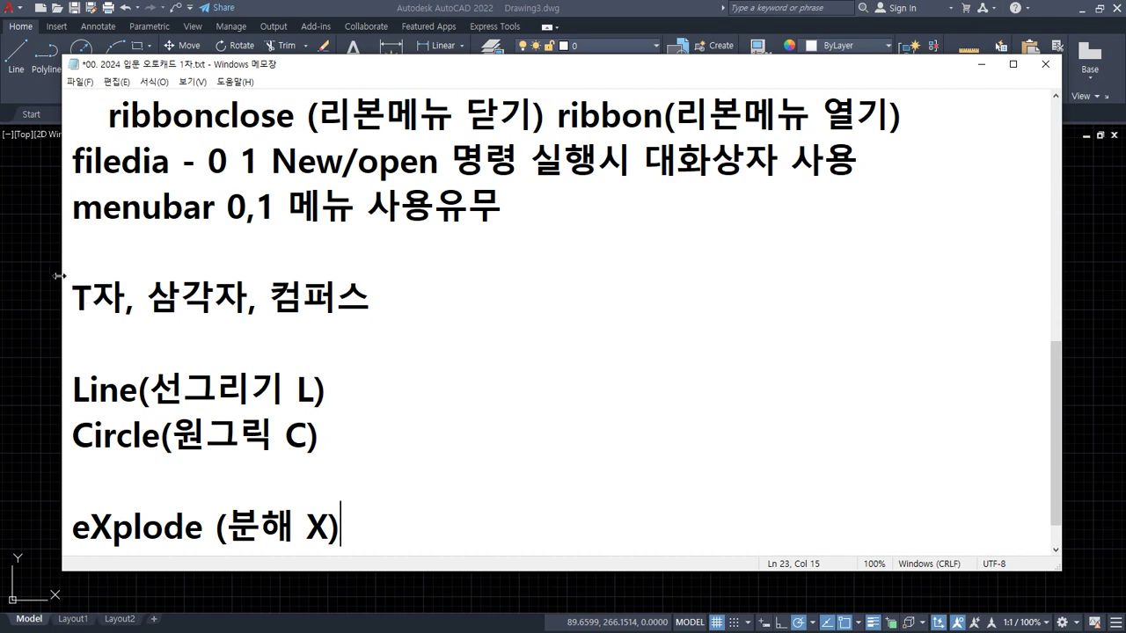
# Highlight "Line" in the notes, switch to AutoCAD, and try starting the Line command by its full name LINE, cancelling it before picking a point.
pyautogui.moveTo(138, 391); pyautogui.dragTo(70, 390)
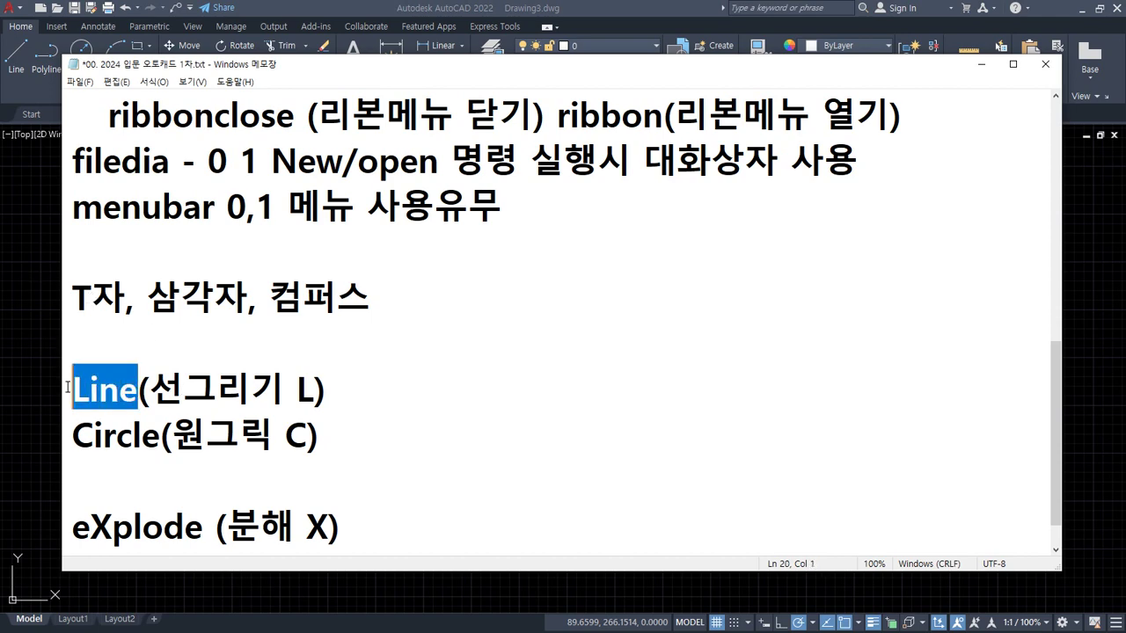
pyautogui.click(86, 392)
pyautogui.click(466, 35)
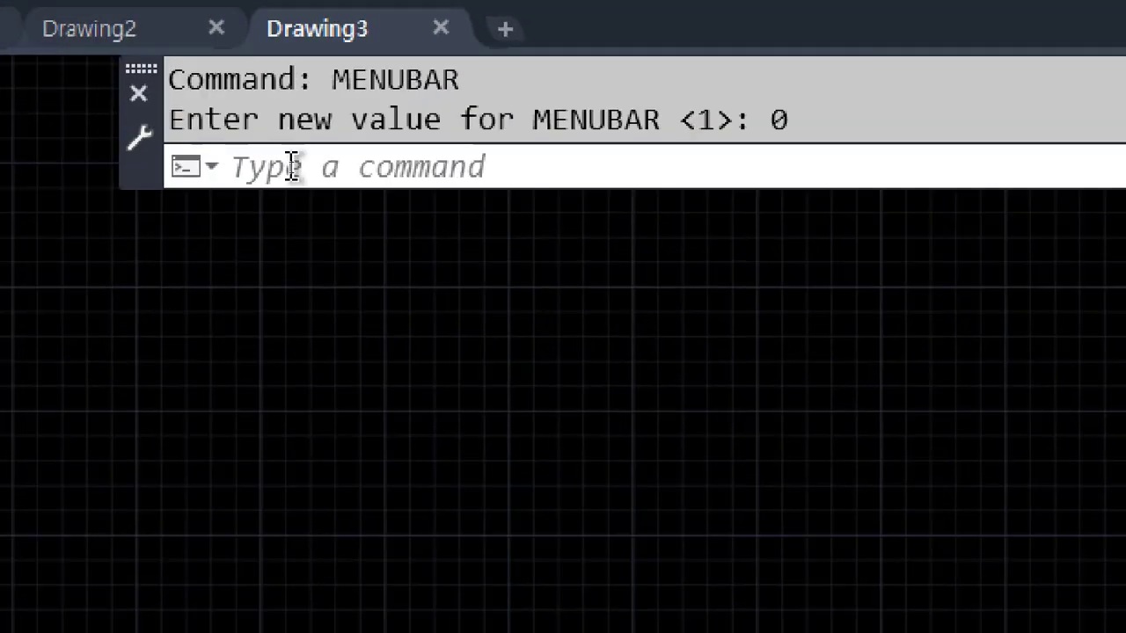
pyautogui.click(290, 167)
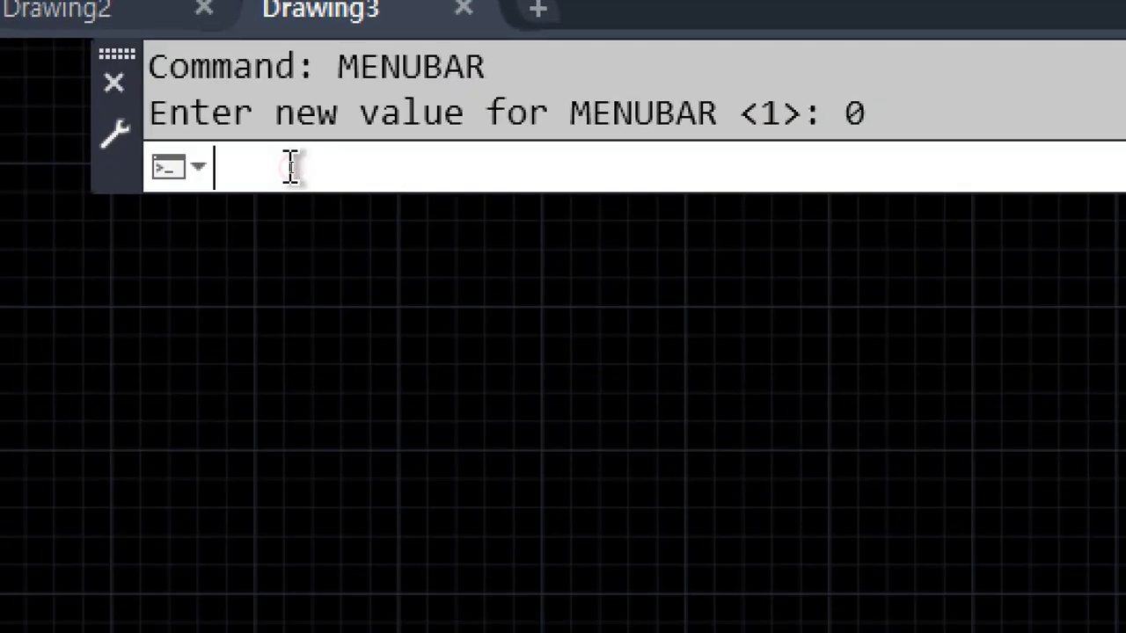
pyautogui.write('1ine')
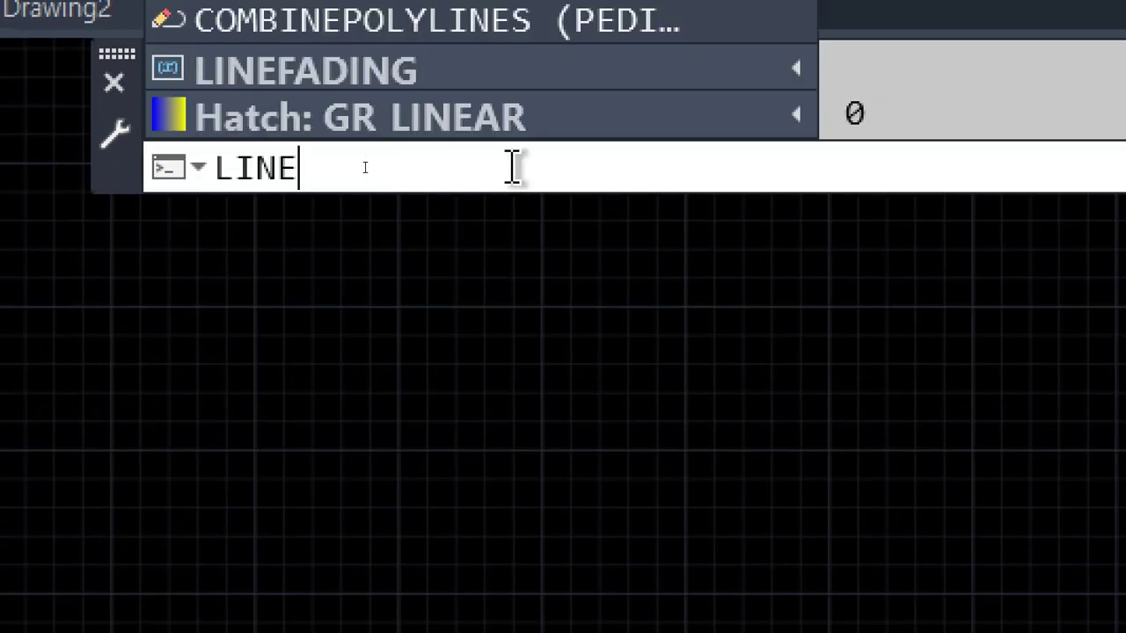
pyautogui.press('Return')
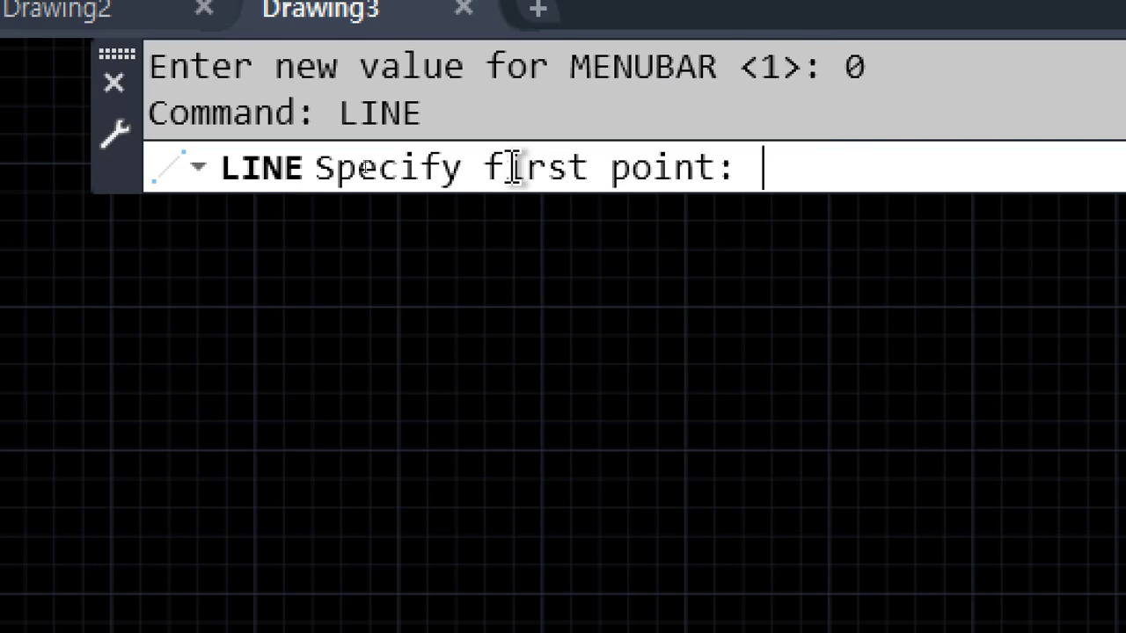
pyautogui.press('Escape')
pyautogui.press('Escape')
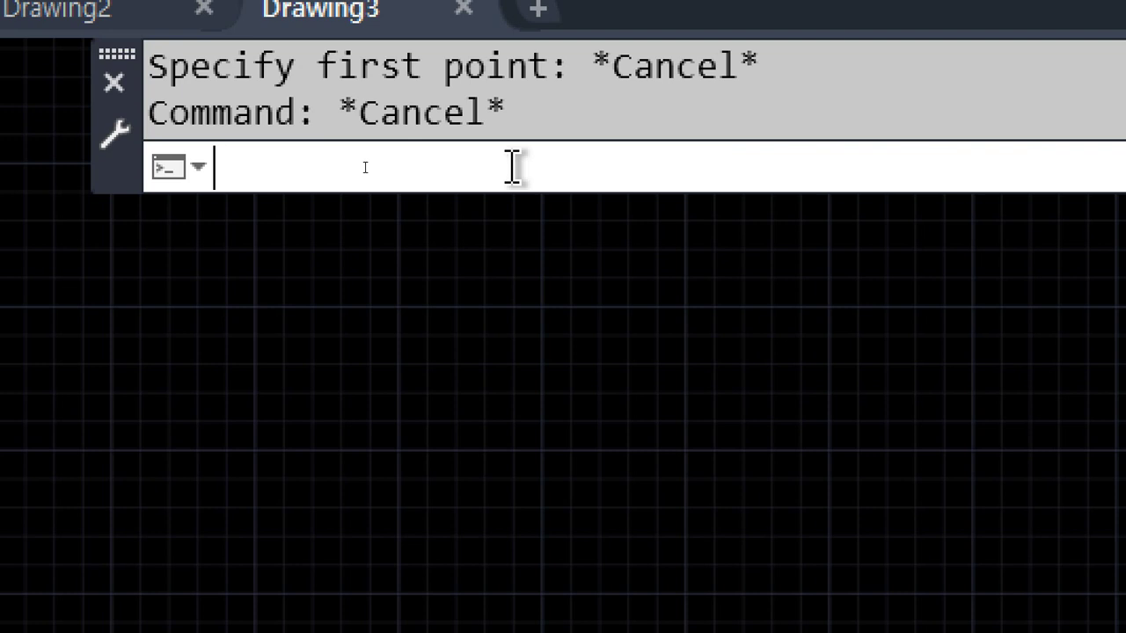
# Try starting the Line command with its alias L and with the Line drawing tool, cancelling each before picking a point.
pyautogui.write('l')
pyautogui.press('Return')
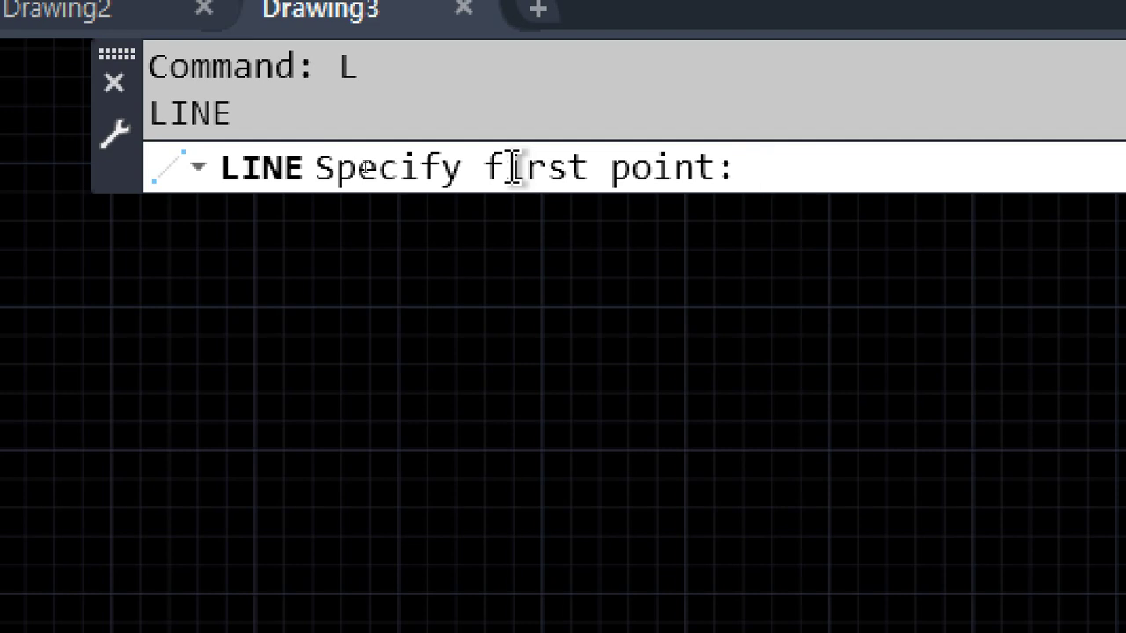
pyautogui.press('Escape')
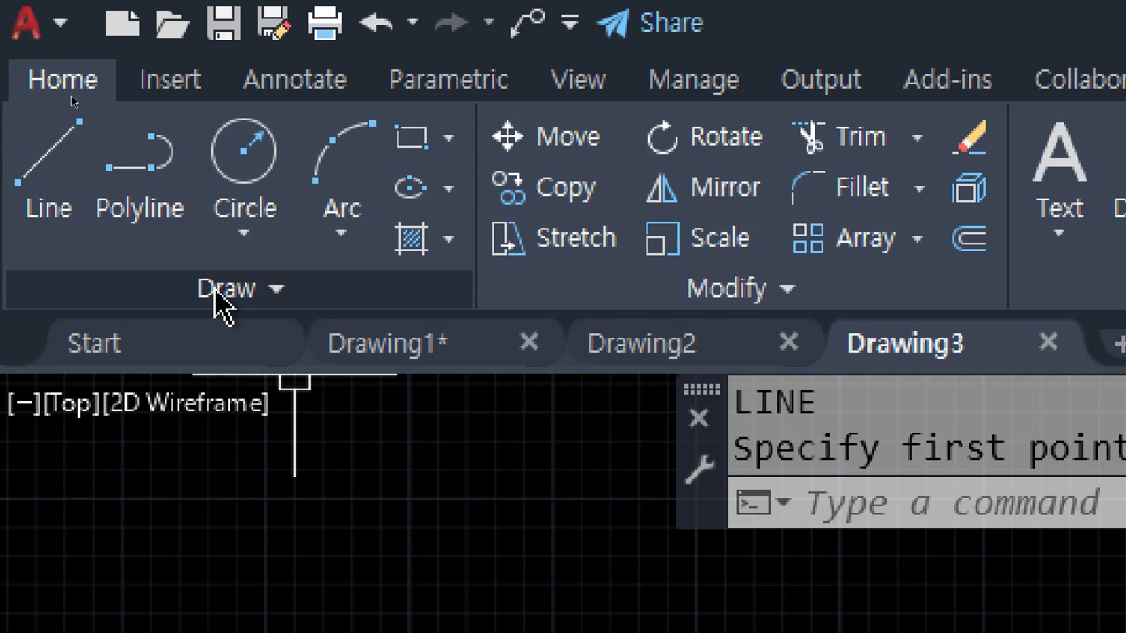
pyautogui.click(47, 200)
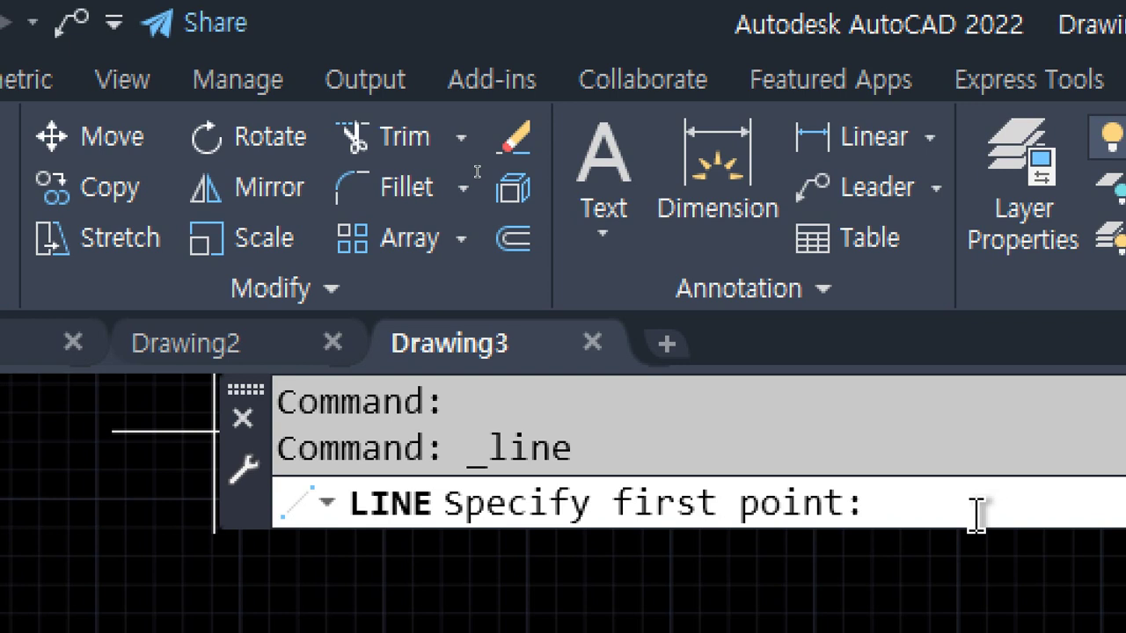
pyautogui.press('Escape')
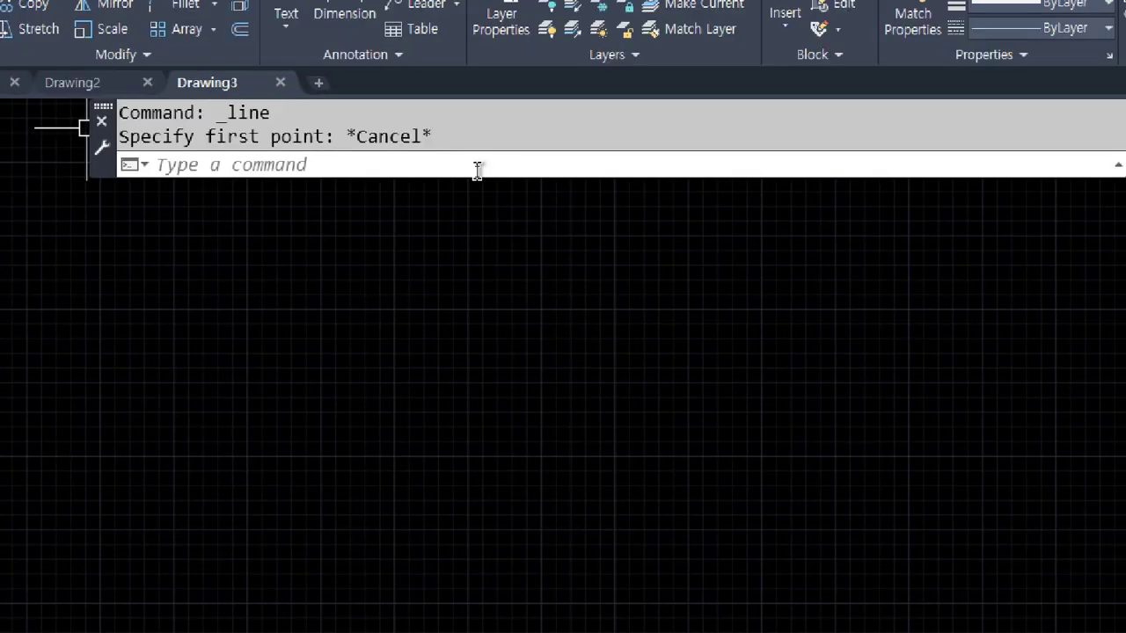
# Repeat all three ways of starting Line: full name, alias L and drawing tool, cancelling the command each time.
pyautogui.write('line')
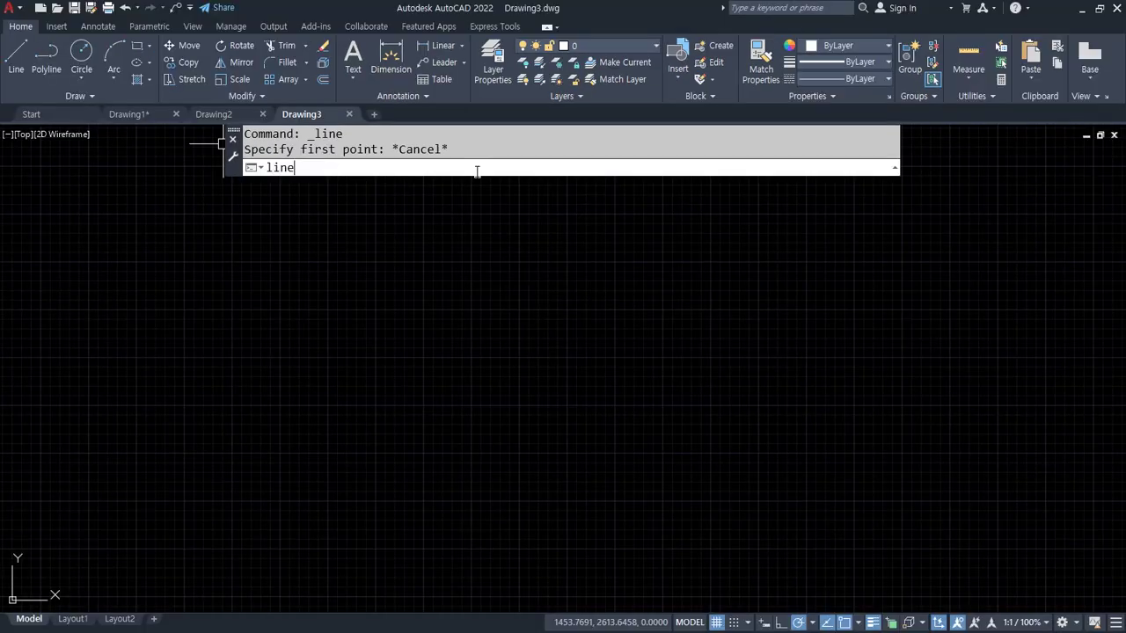
pyautogui.press('Return')
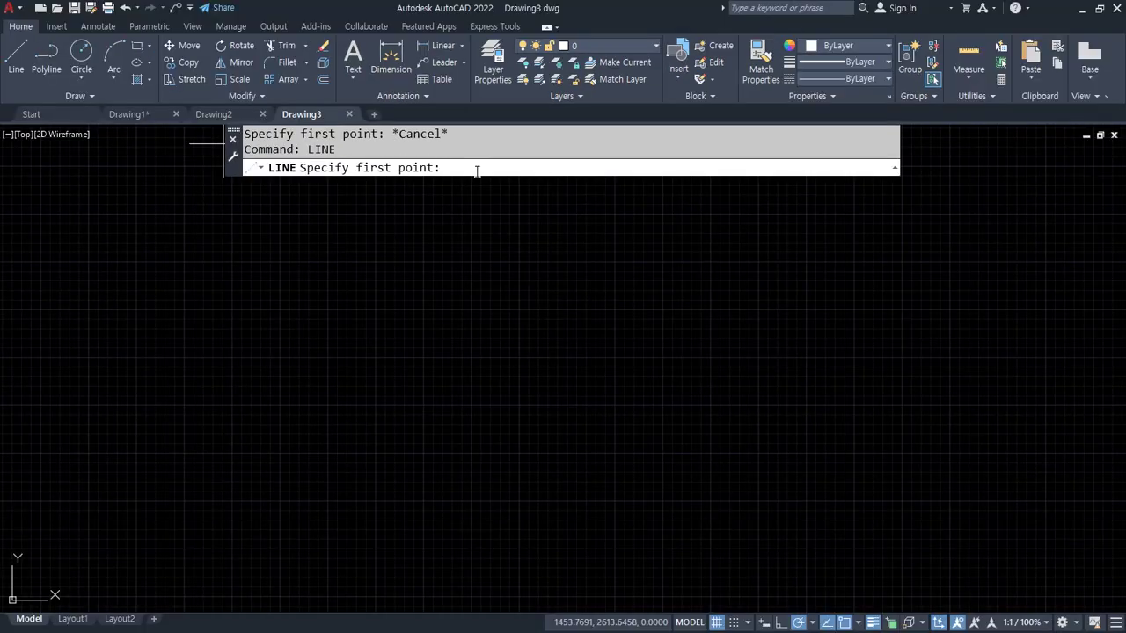
pyautogui.press('Escape')
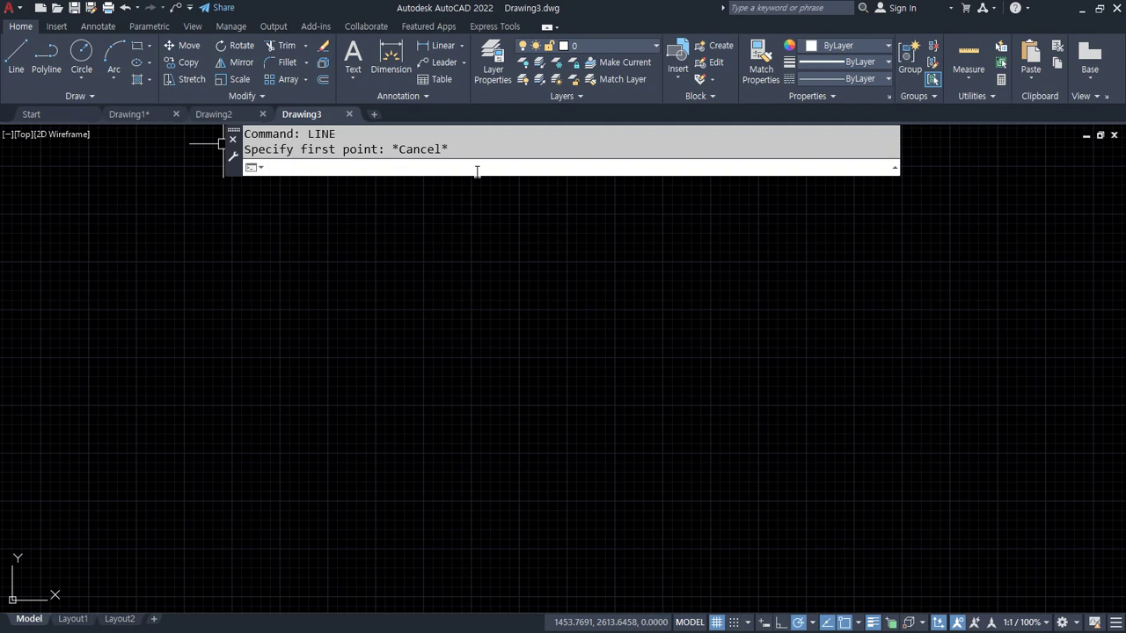
pyautogui.write('l')
pyautogui.press('Return')
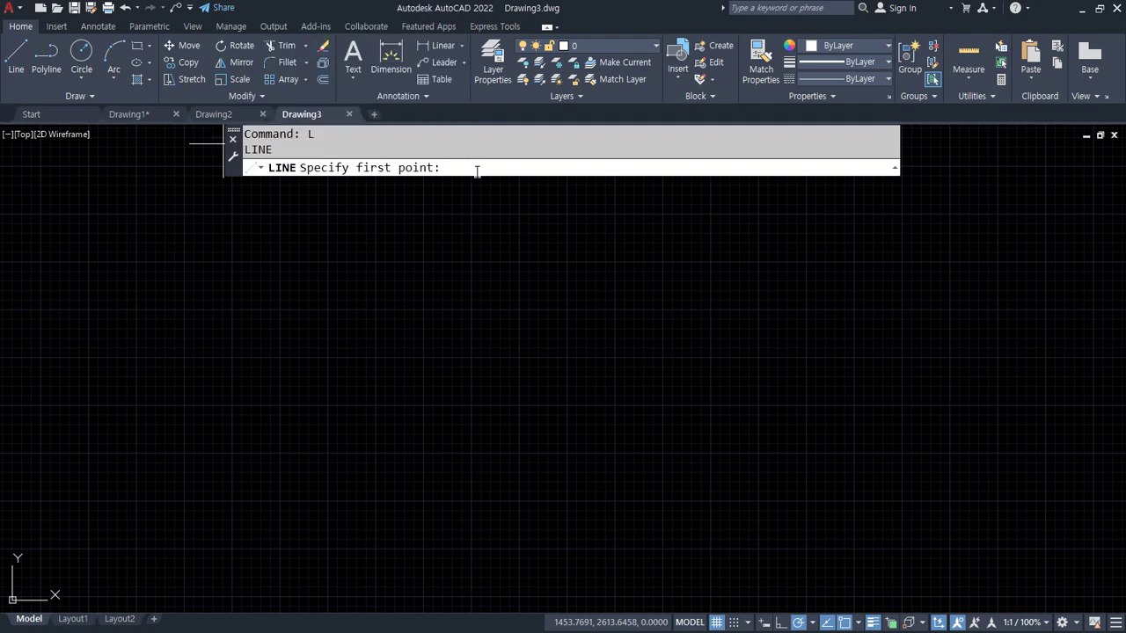
pyautogui.press('Escape')
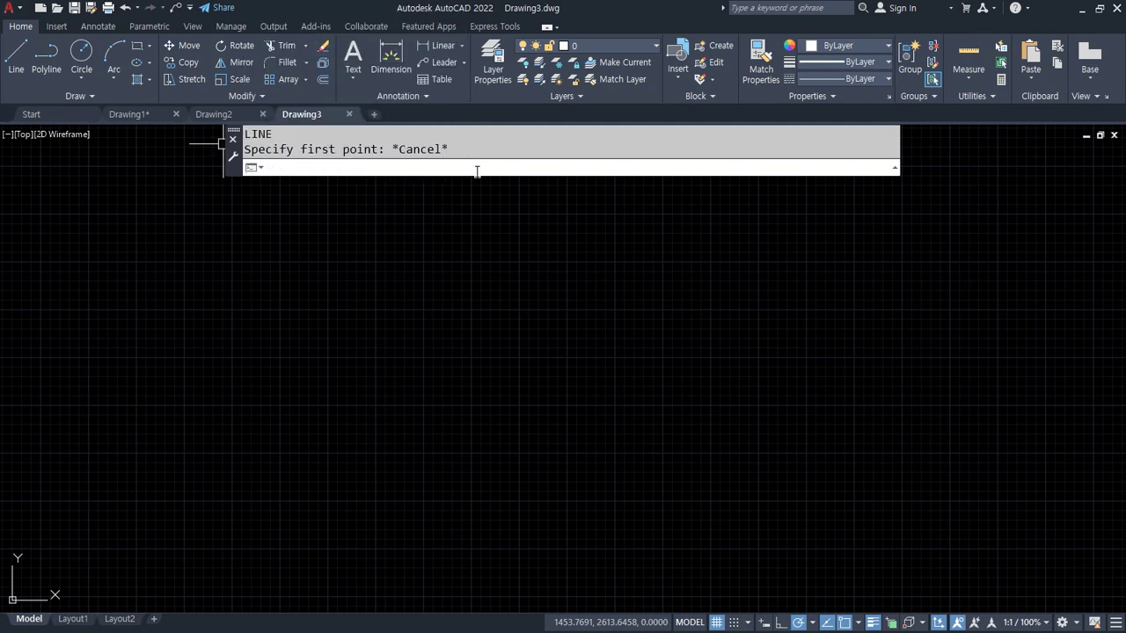
pyautogui.click(18, 65)
pyautogui.press('Escape')
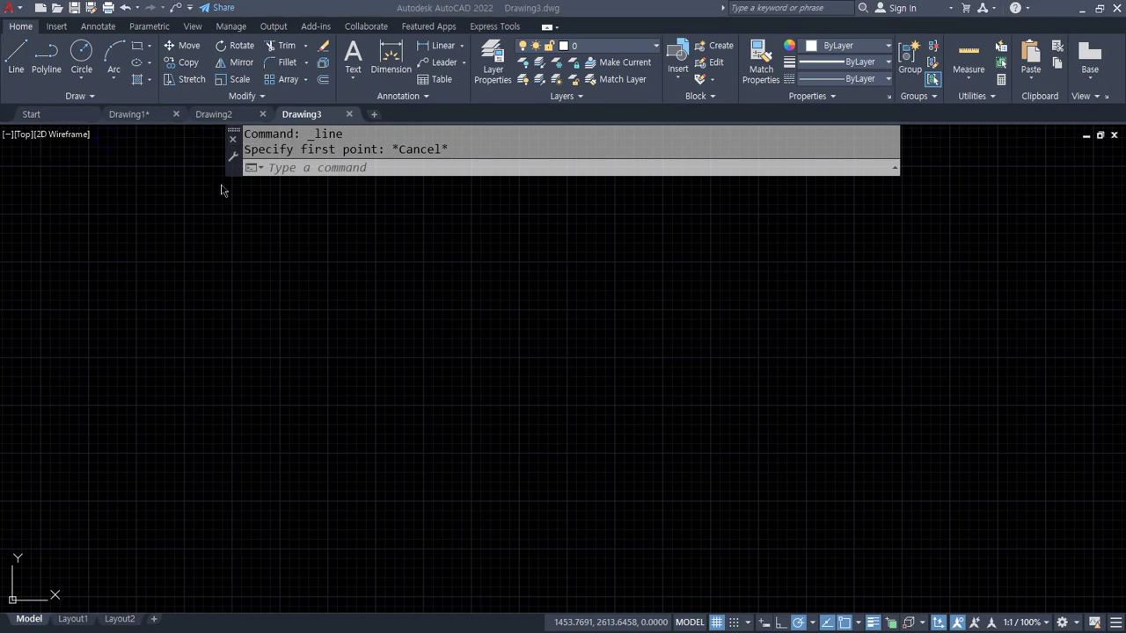
# Draw an open zigzag of seven connected segments with the LINE command, entered by its full name, and finish the command.
pyautogui.click(290, 168)
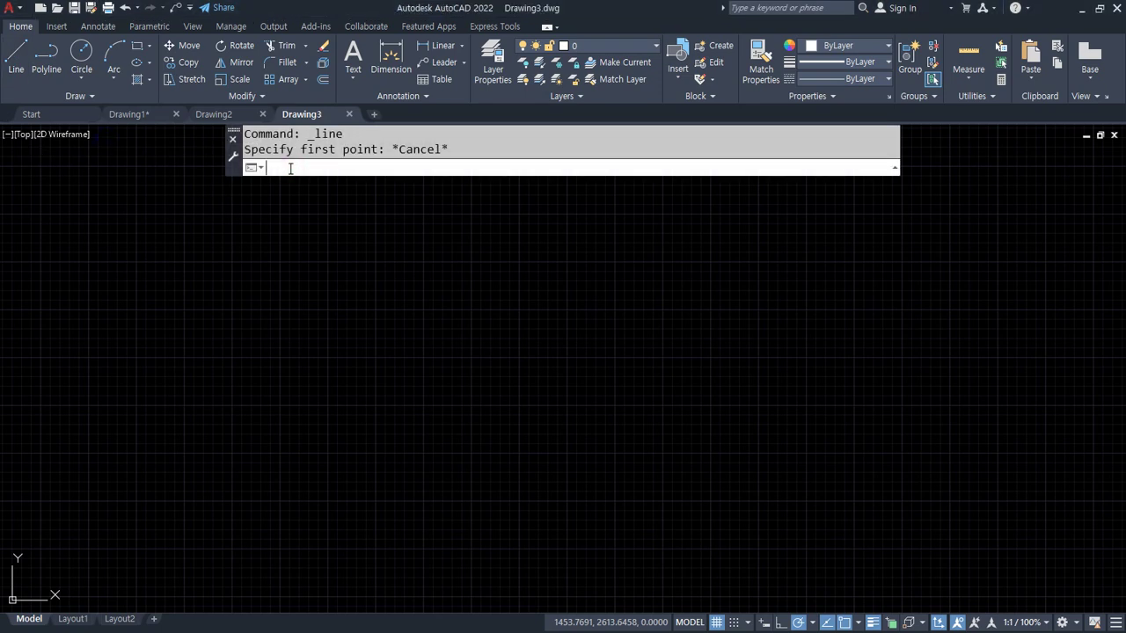
pyautogui.write('line')
pyautogui.press('Return')
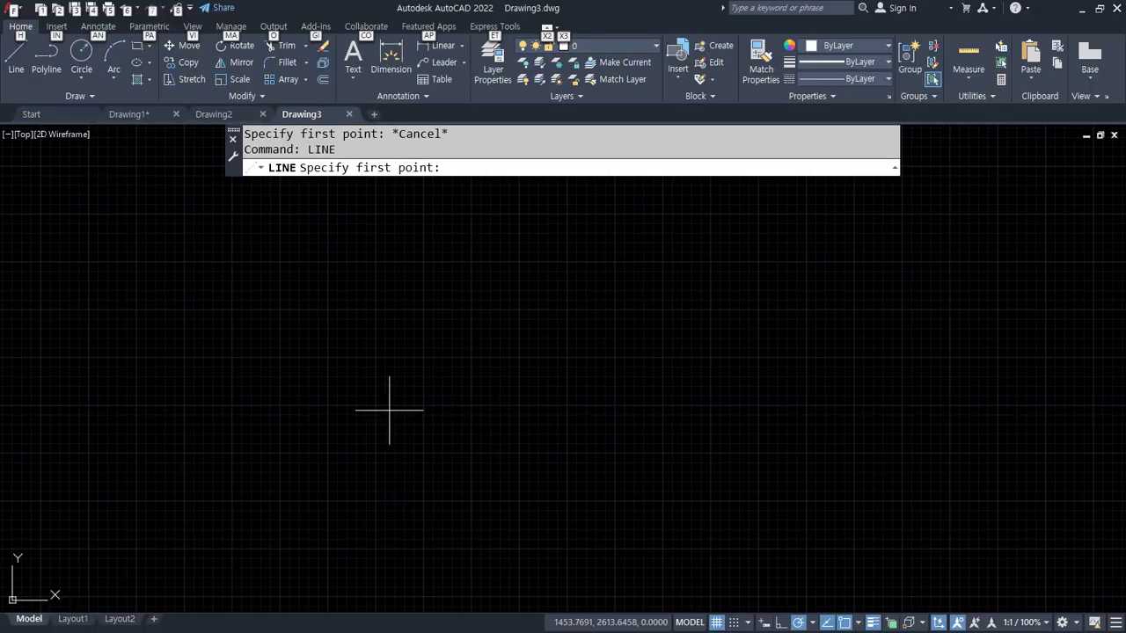
pyautogui.click(324, 397)
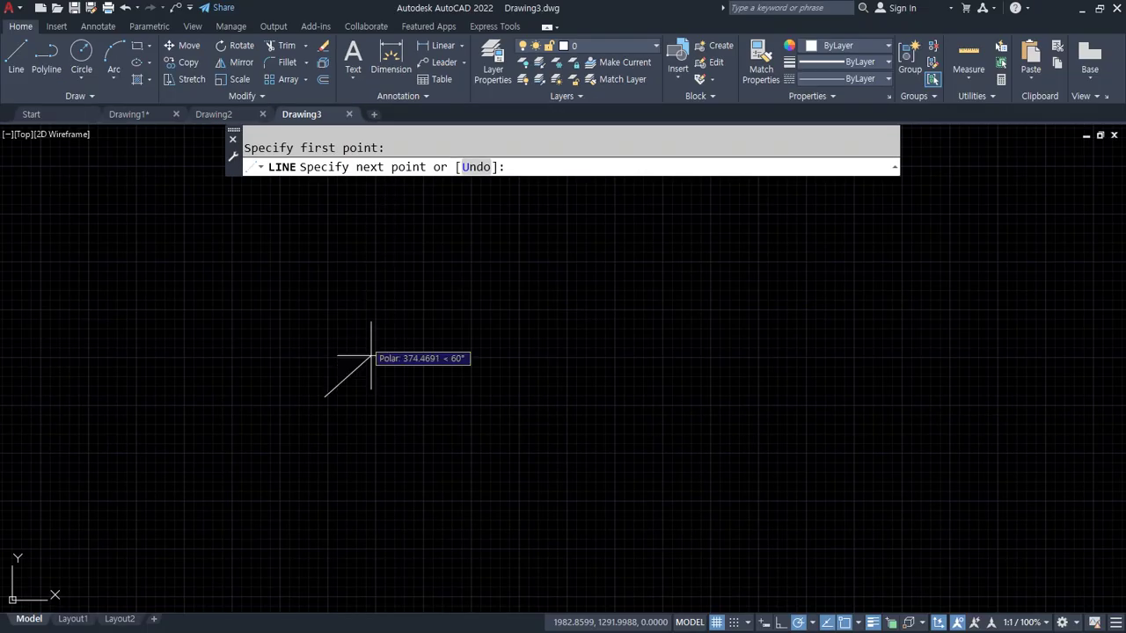
pyautogui.click(431, 484)
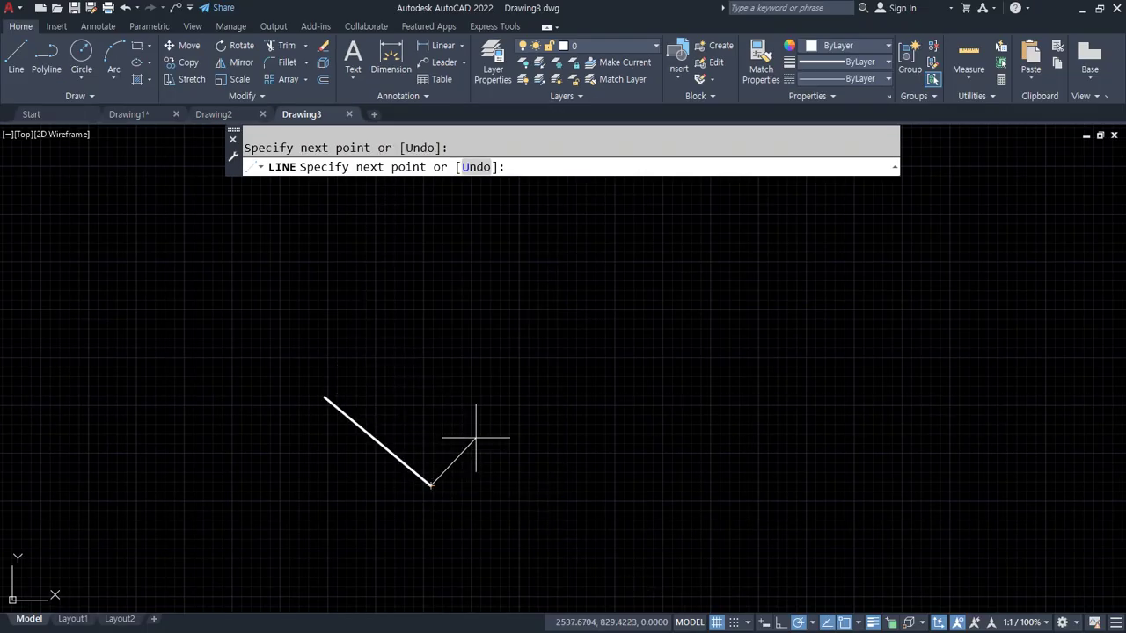
pyautogui.click(557, 398)
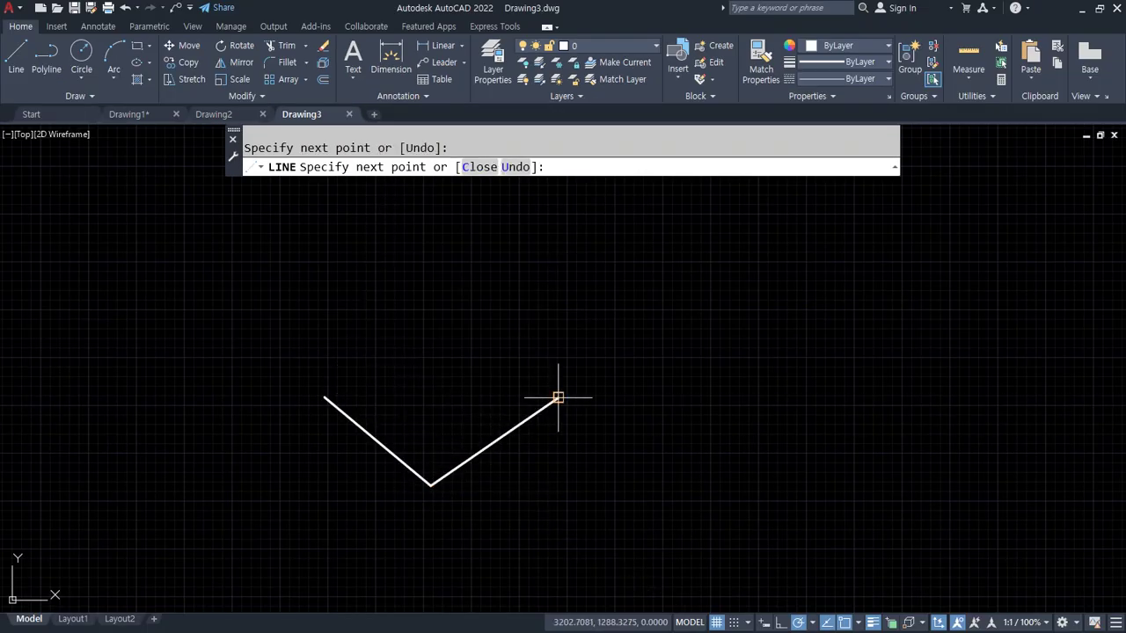
pyautogui.click(478, 299)
pyautogui.click(533, 266)
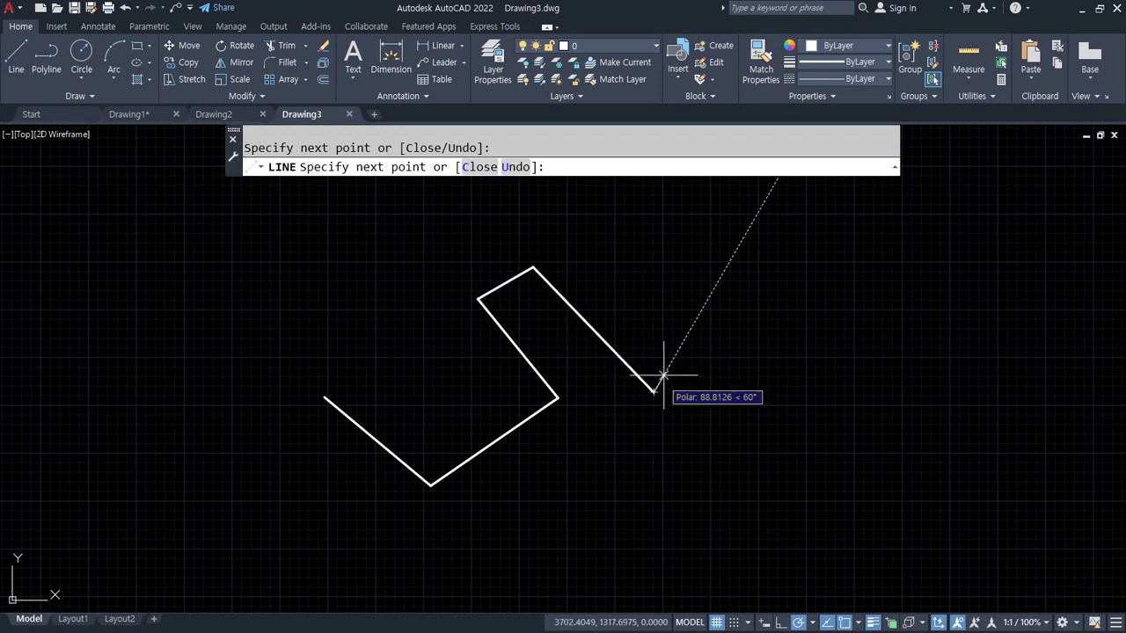
pyautogui.click(697, 315)
pyautogui.click(632, 226)
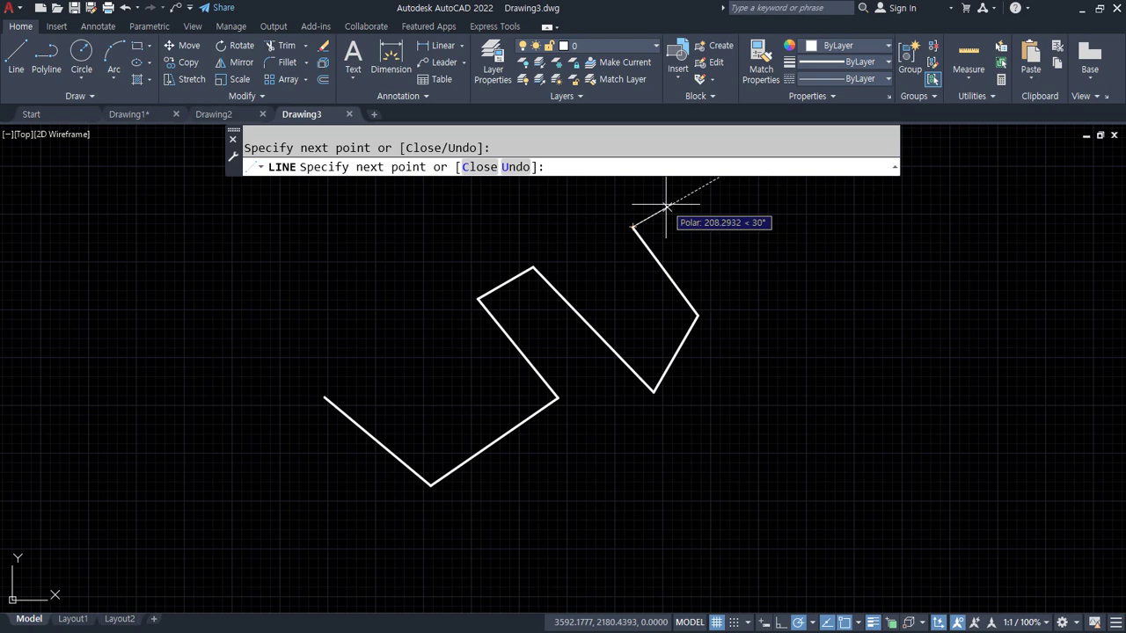
pyautogui.press('Return')
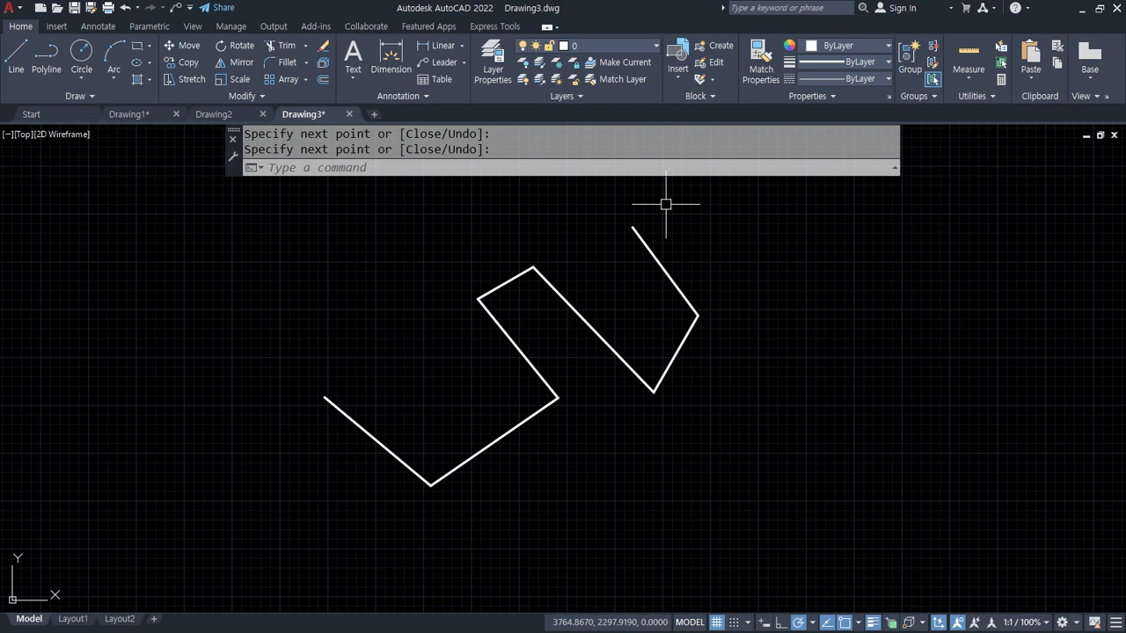
pyautogui.moveTo(656, 304)
pyautogui.mouseDown(button='middle')
pyautogui.moveTo(405, 316)
pyautogui.moveTo(568, 302)
pyautogui.mouseUp(button='middle')
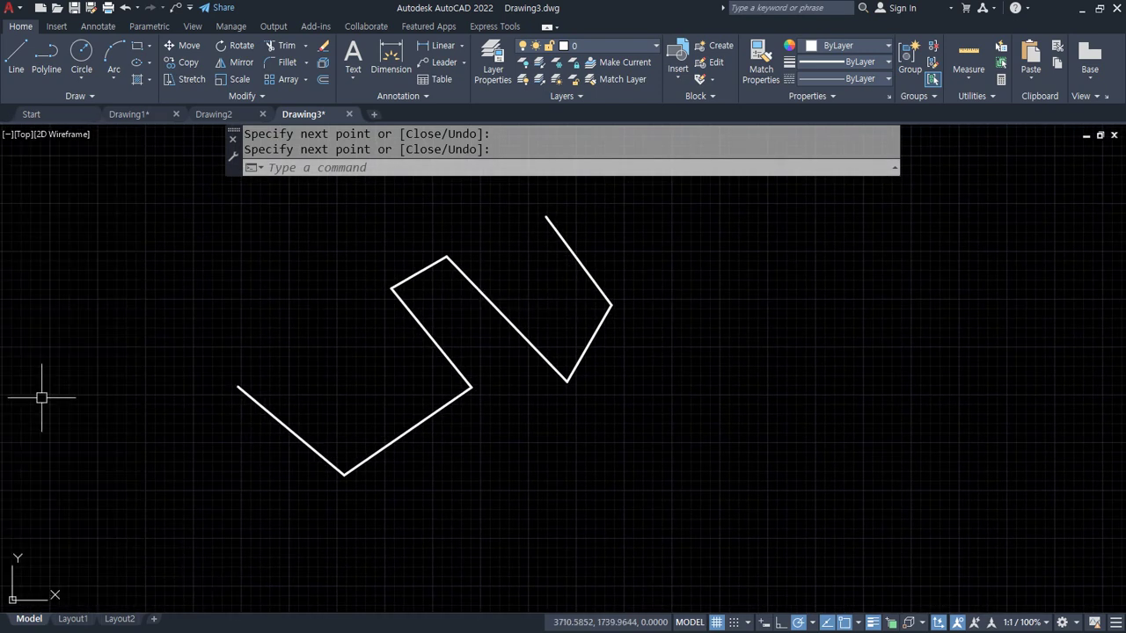
# Switch to the Notepad notes and replace the "eXplode (분해 X)" line with two lines reading "Zoom" and "Pan".
pyautogui.hotkey('alt', 'Tab')
pyautogui.scroll(-1, 338, 403)
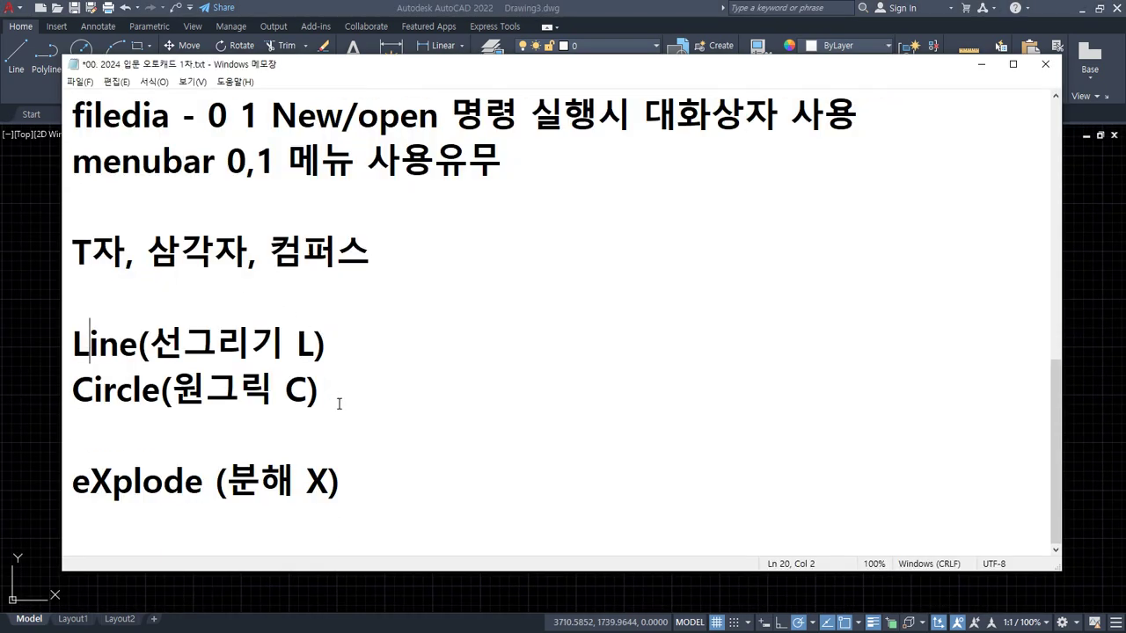
pyautogui.moveTo(378, 487); pyautogui.dragTo(51, 496)
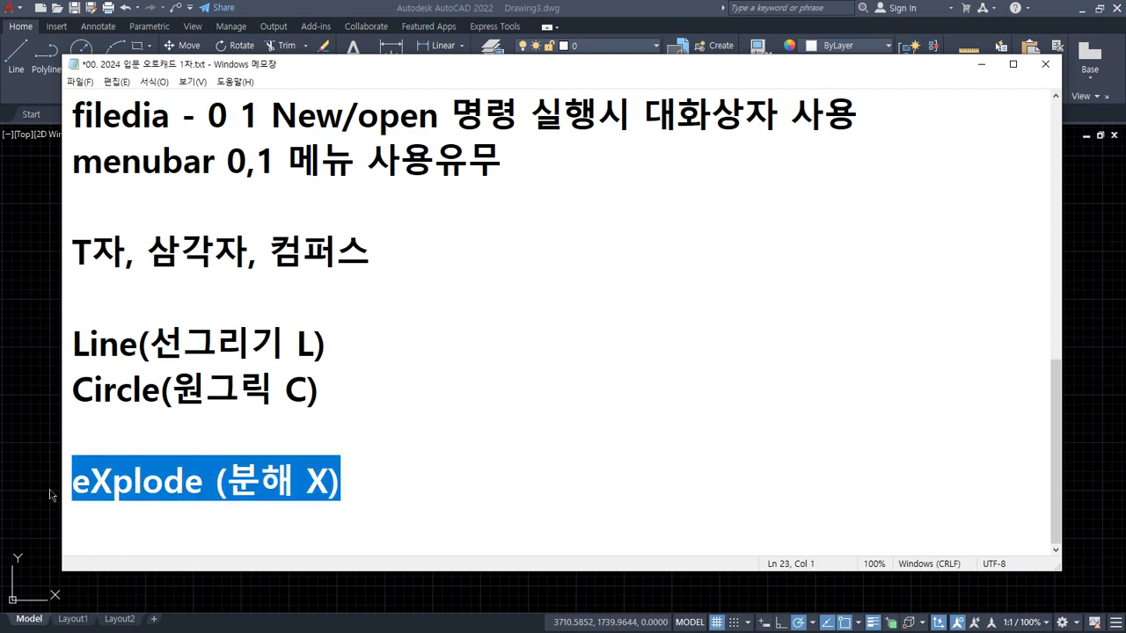
pyautogui.write('Zoom')
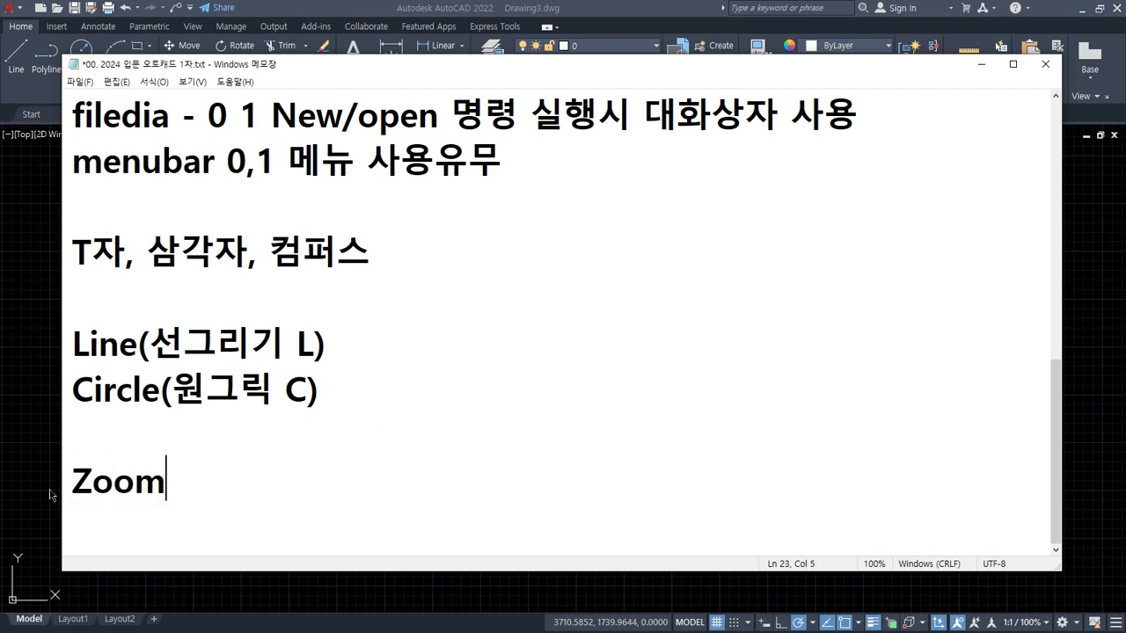
pyautogui.press('Return')
pyautogui.write('Pan')
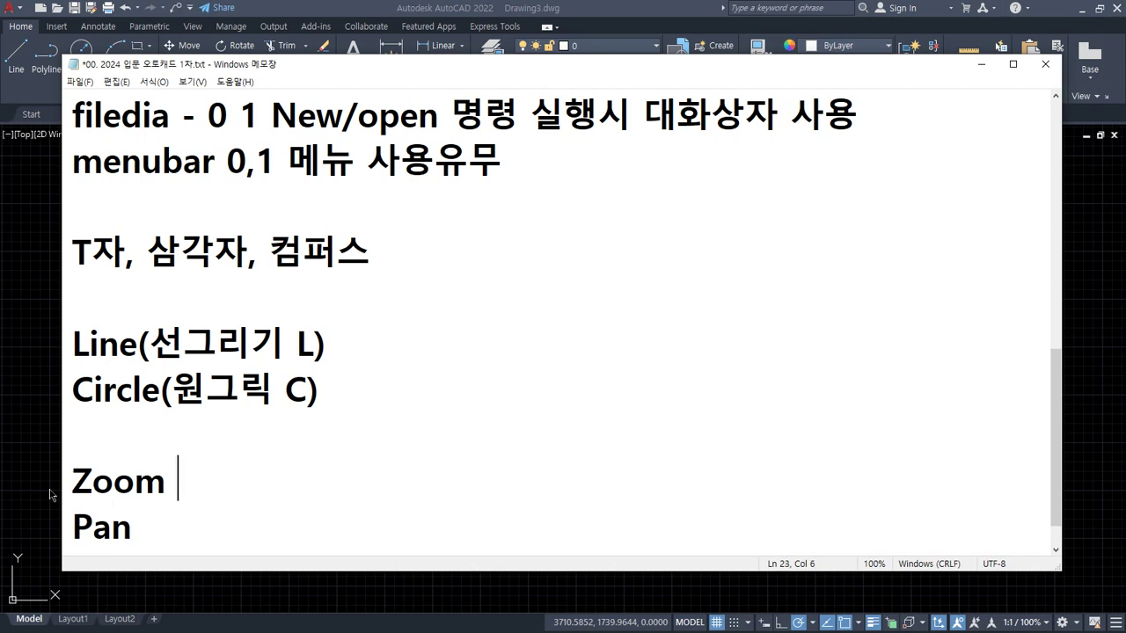
# Complete the two new notes as "Zoom (화면 축소확대 Z)" and "Pan (화면 이동 P)".
pyautogui.write(' (화면 ')
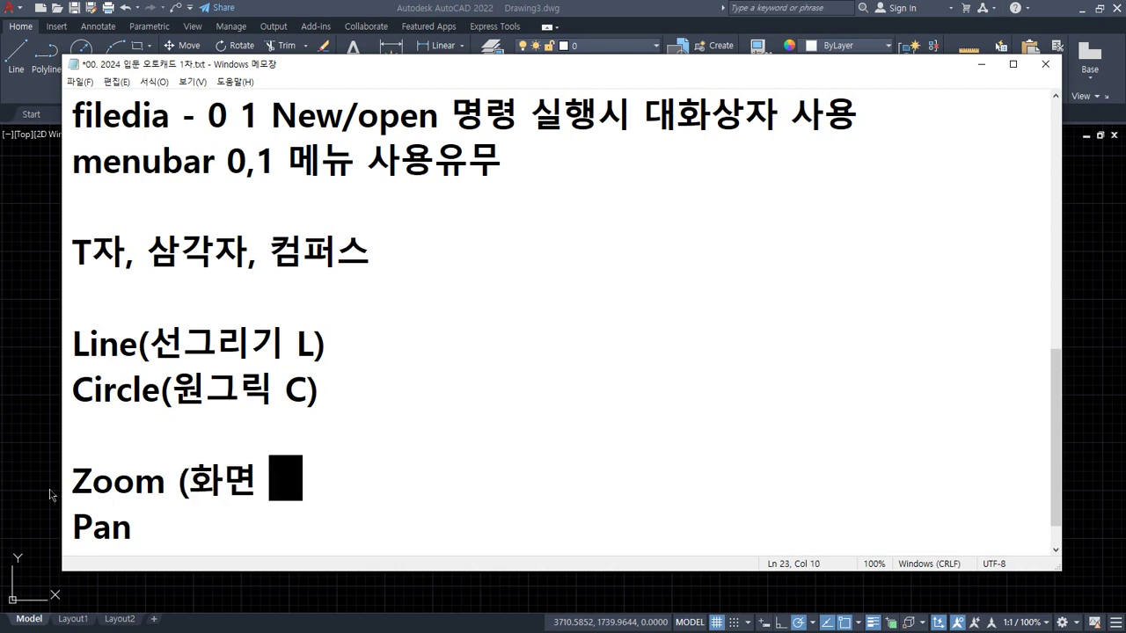
pyautogui.write('축소화')
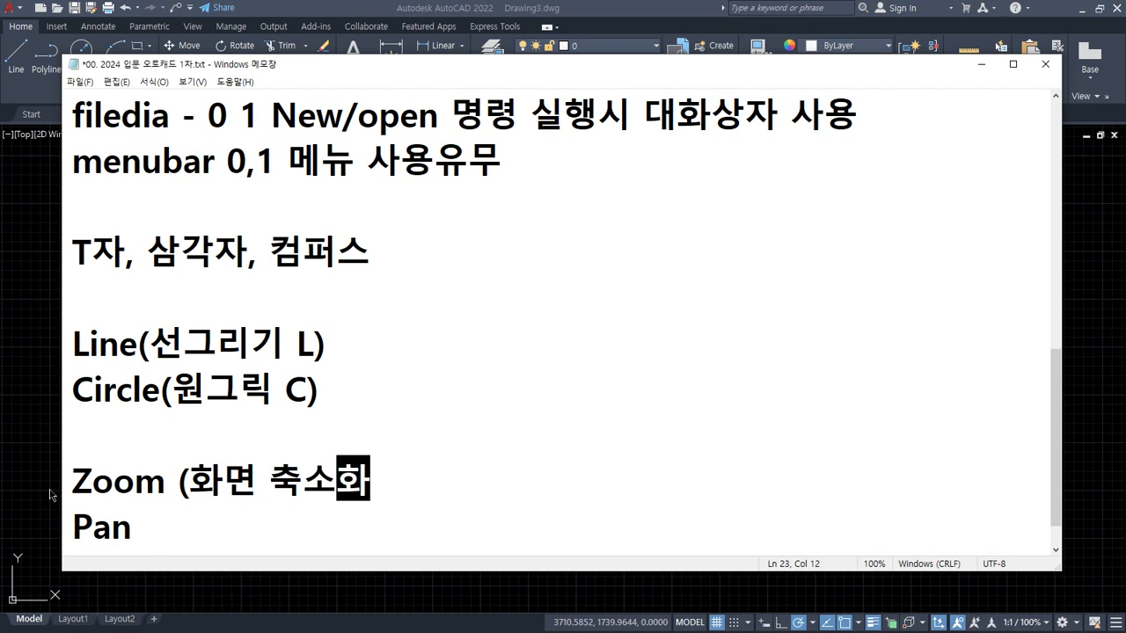
pyautogui.write('확대 ')
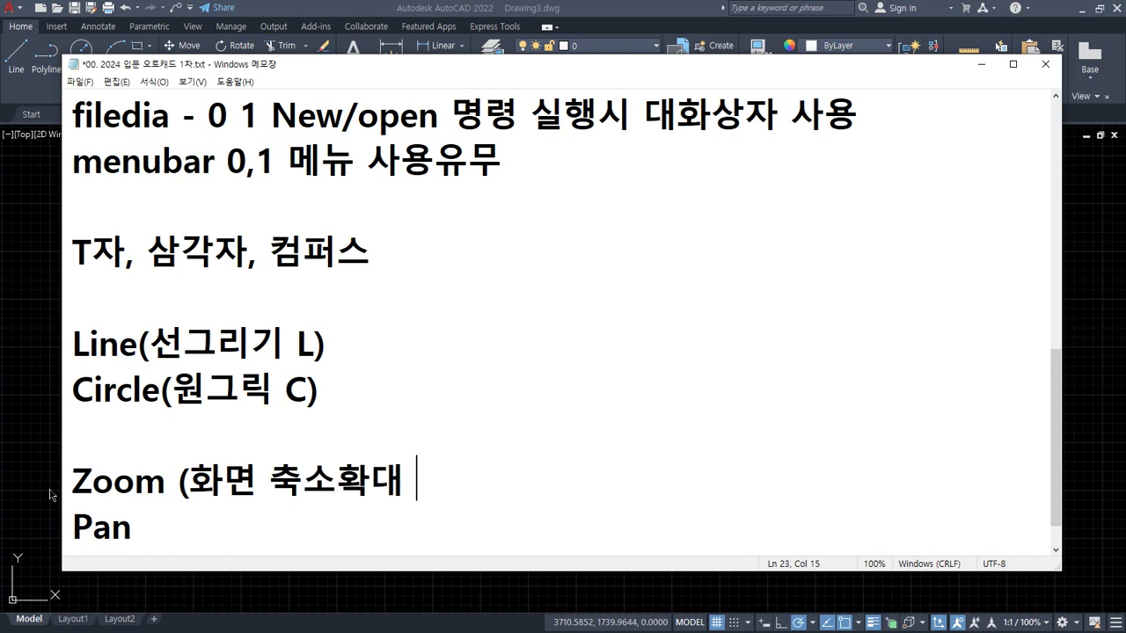
pyautogui.write('Z)')
pyautogui.press('Down')
pyautogui.write('(')
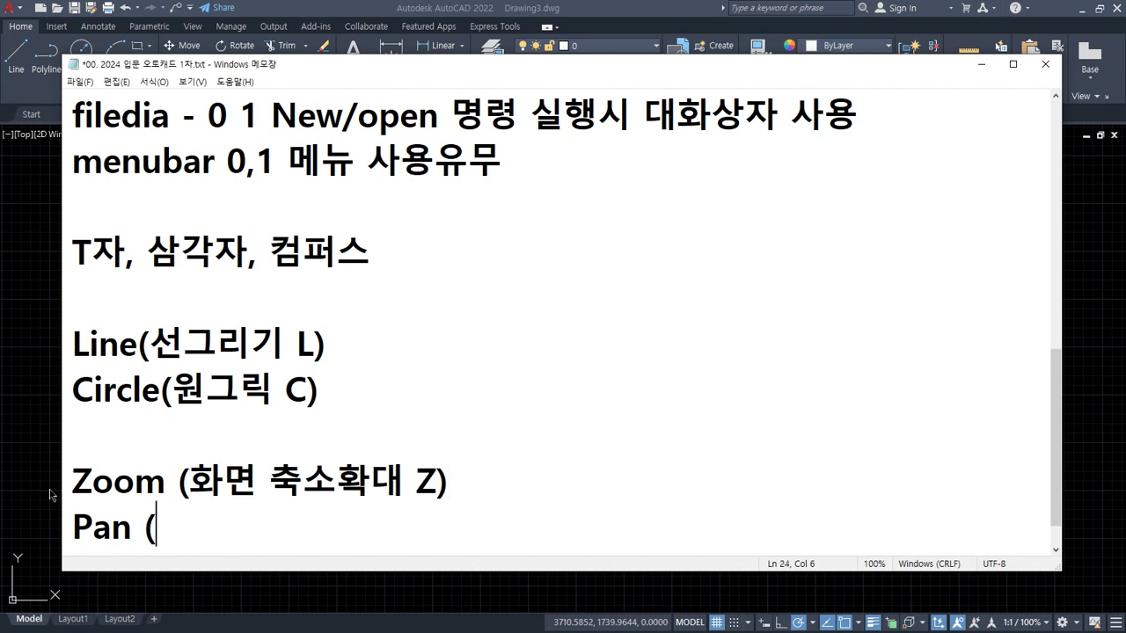
pyautogui.write('화면 이동')
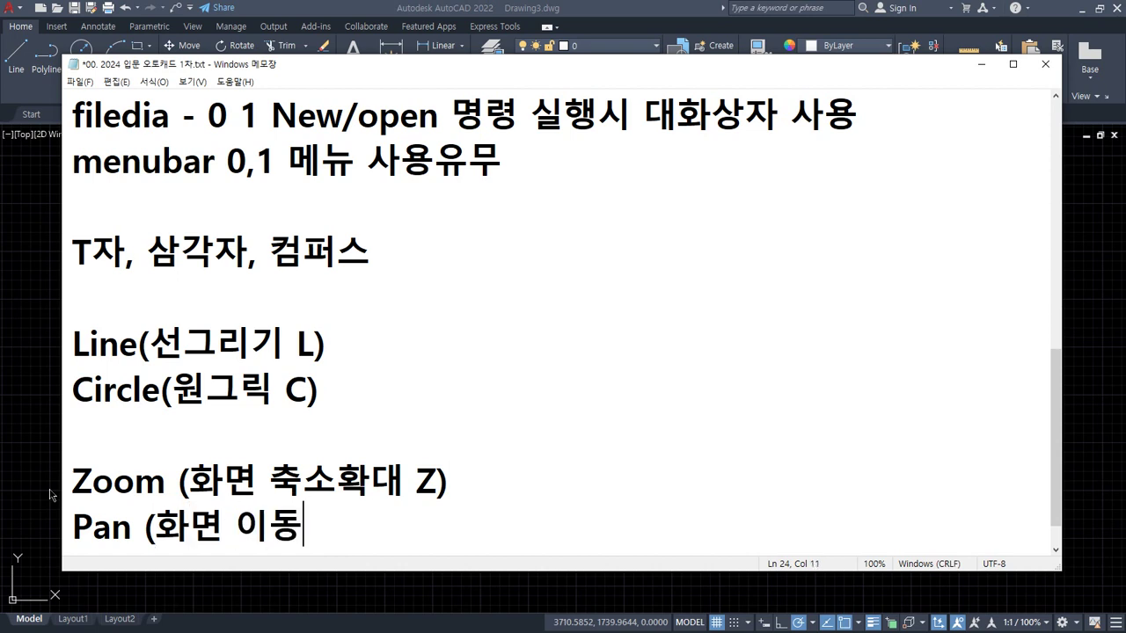
pyautogui.write(' P)')
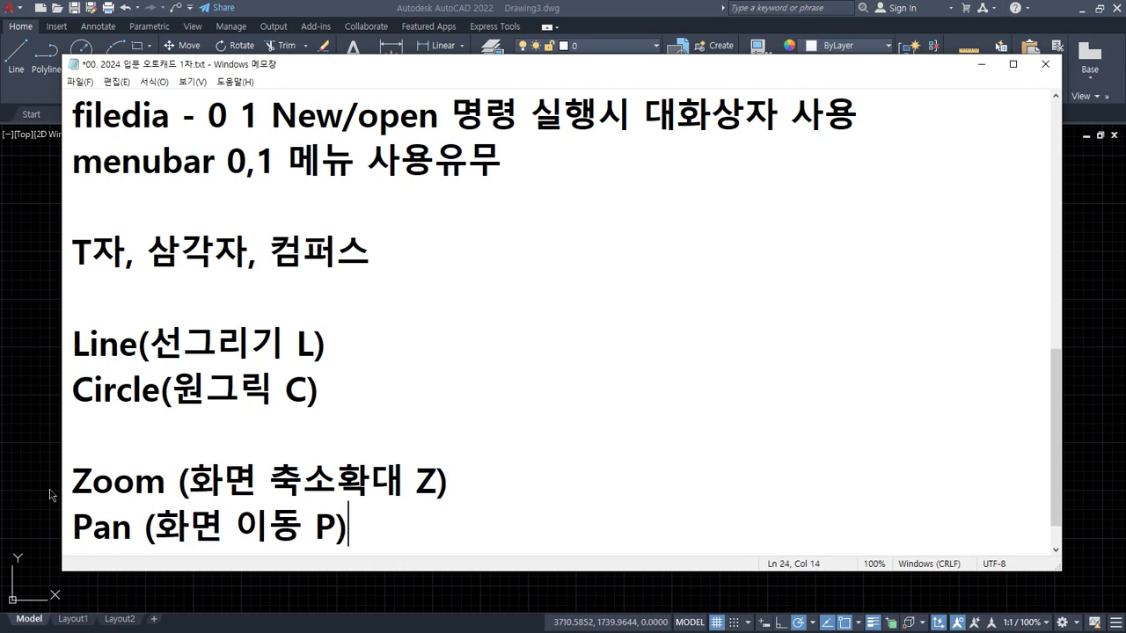
# Switch to AutoCAD, move the view of the zigzag with the Pan command's alias P, and exit the command.
pyautogui.click(589, 6)
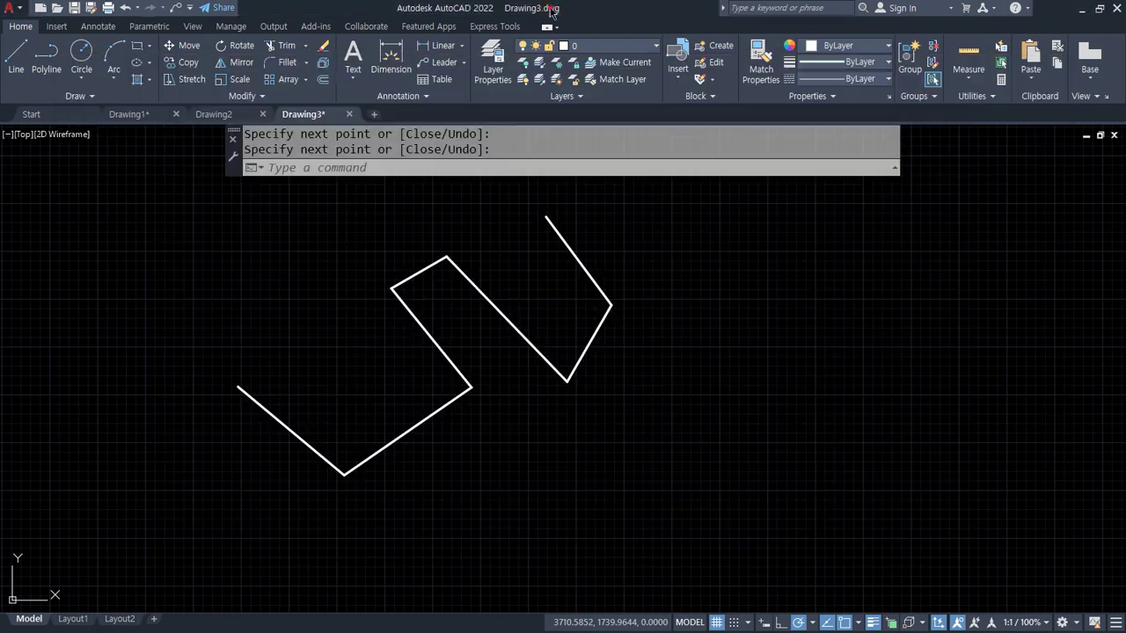
pyautogui.write('p')
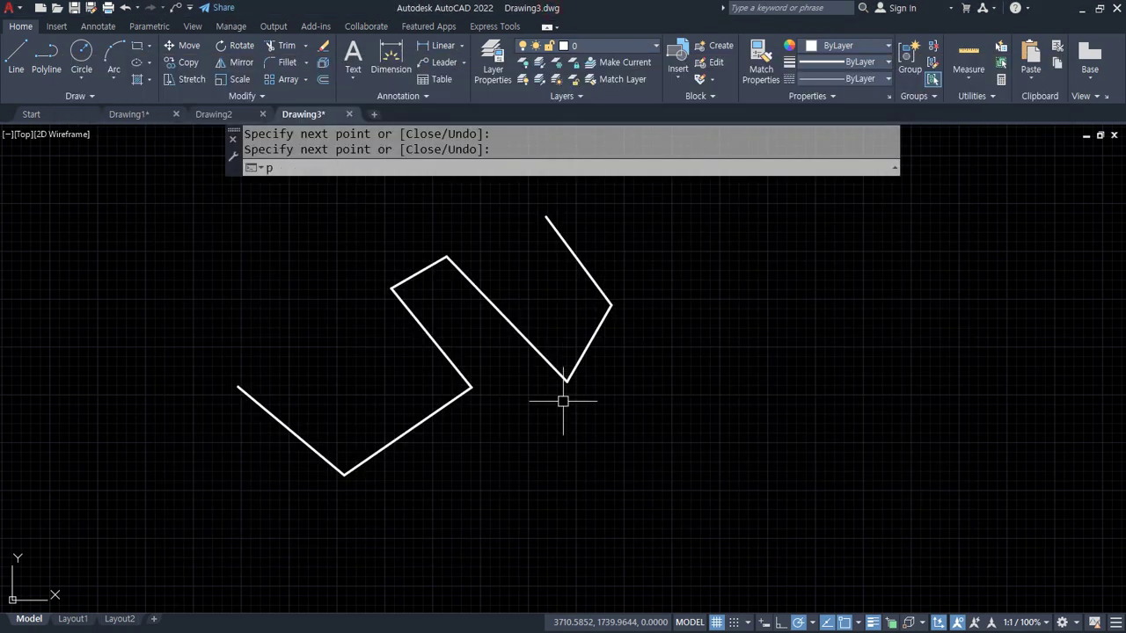
pyautogui.press('Return')
pyautogui.moveTo(493, 291)
pyautogui.mouseDown()
pyautogui.moveTo(322, 352)
pyautogui.moveTo(133, 460)
pyautogui.moveTo(573, 382)
pyautogui.moveTo(187, 400)
pyautogui.moveTo(759, 510)
pyautogui.moveTo(467, 428)
pyautogui.moveTo(683, 389)
pyautogui.moveTo(296, 445)
pyautogui.moveTo(435, 448)
pyautogui.mouseUp()
pyautogui.press('Escape')
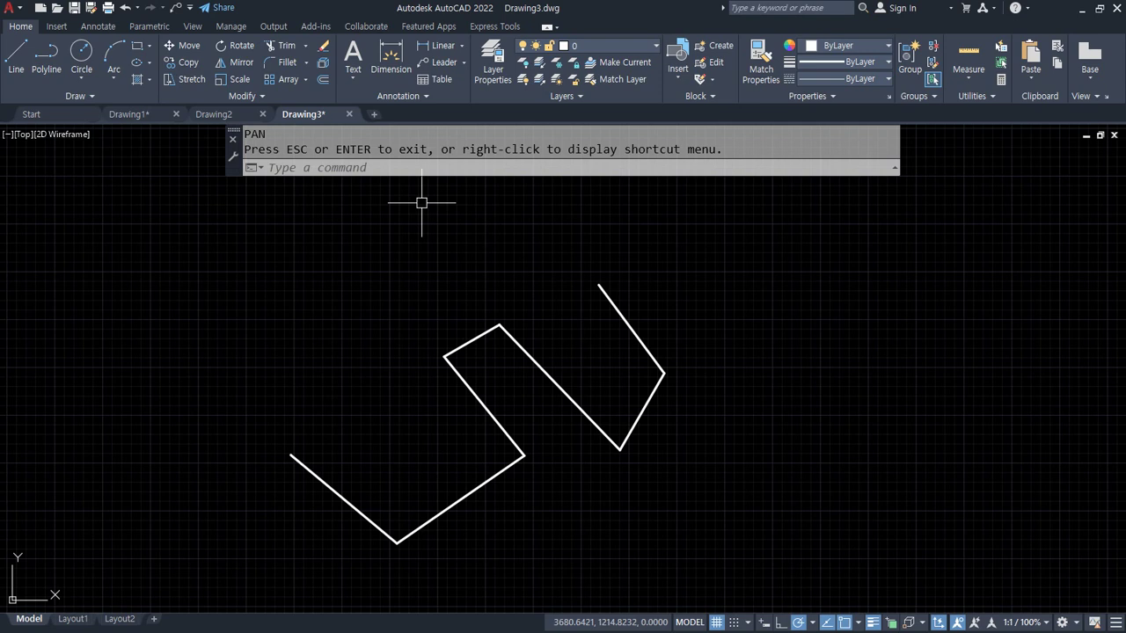
# Run ZOOM by its full name and zoom into a window around the zigzag's upper-right portion.
pyautogui.write('zoom')
pyautogui.press('Return')
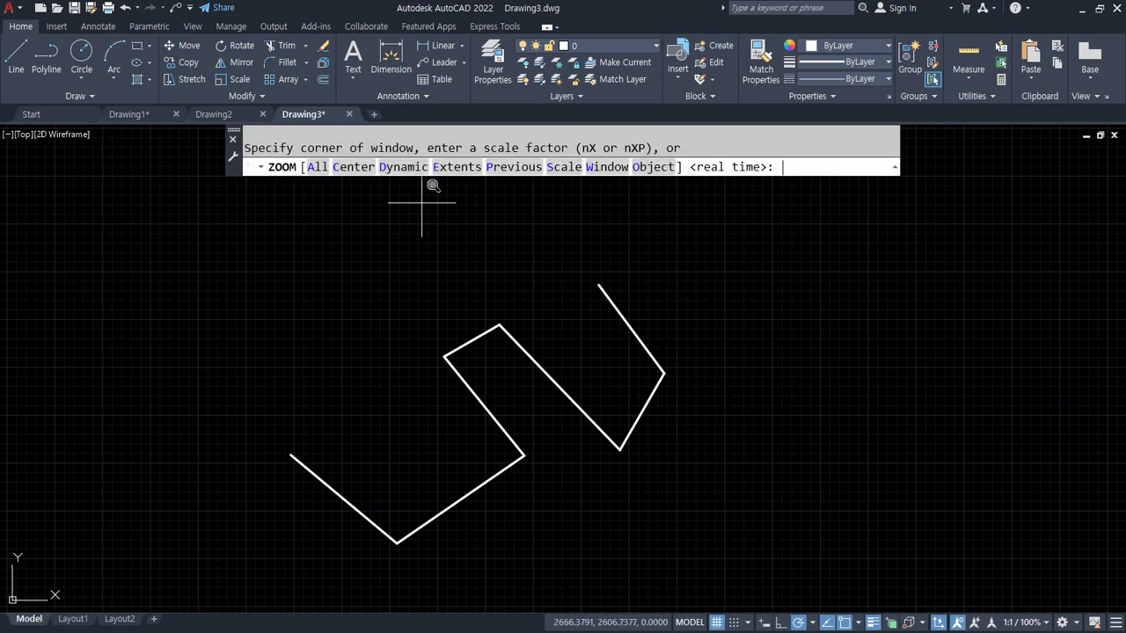
pyautogui.click(466, 253)
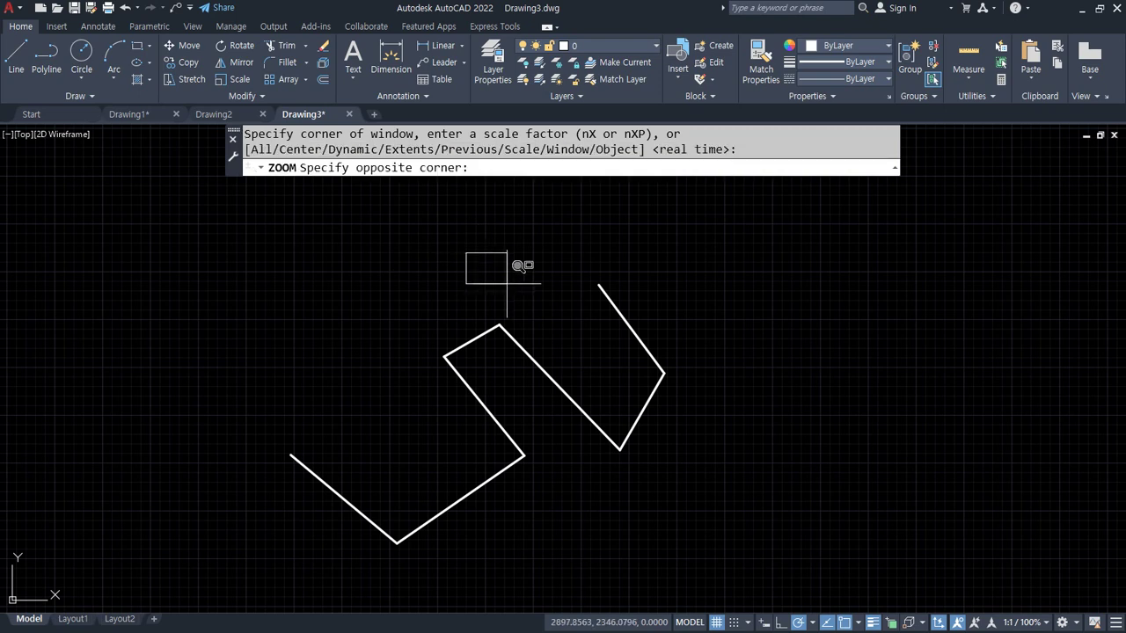
pyautogui.click(730, 479)
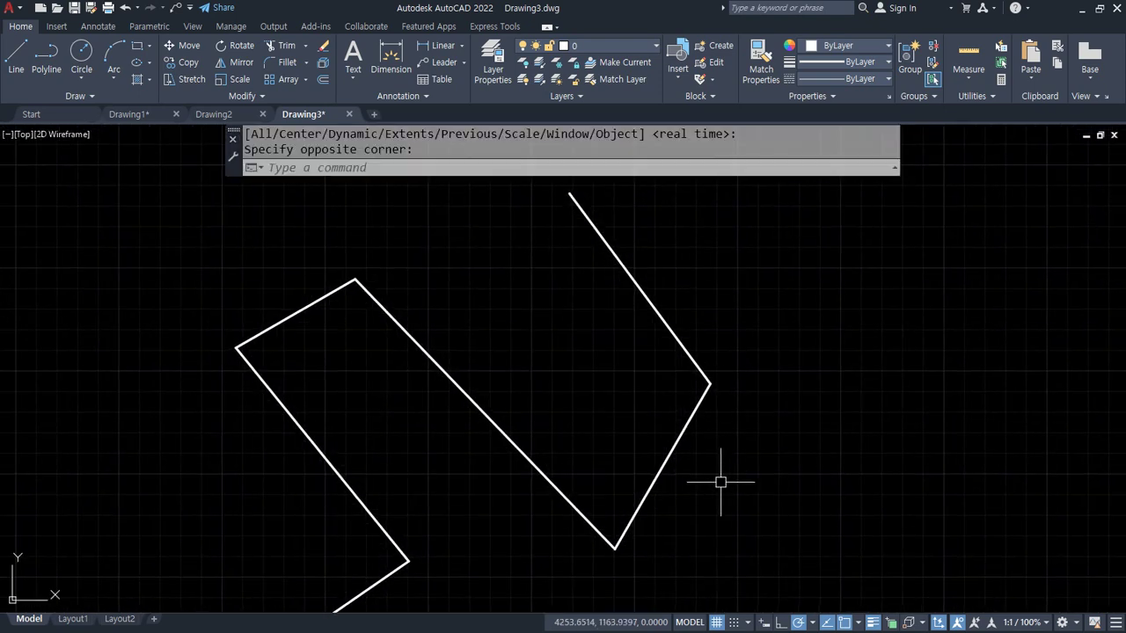
# Run Zoom with its alias Z and zoom into a window around the zigzag's last segment.
pyautogui.write('z')
pyautogui.press('Return')
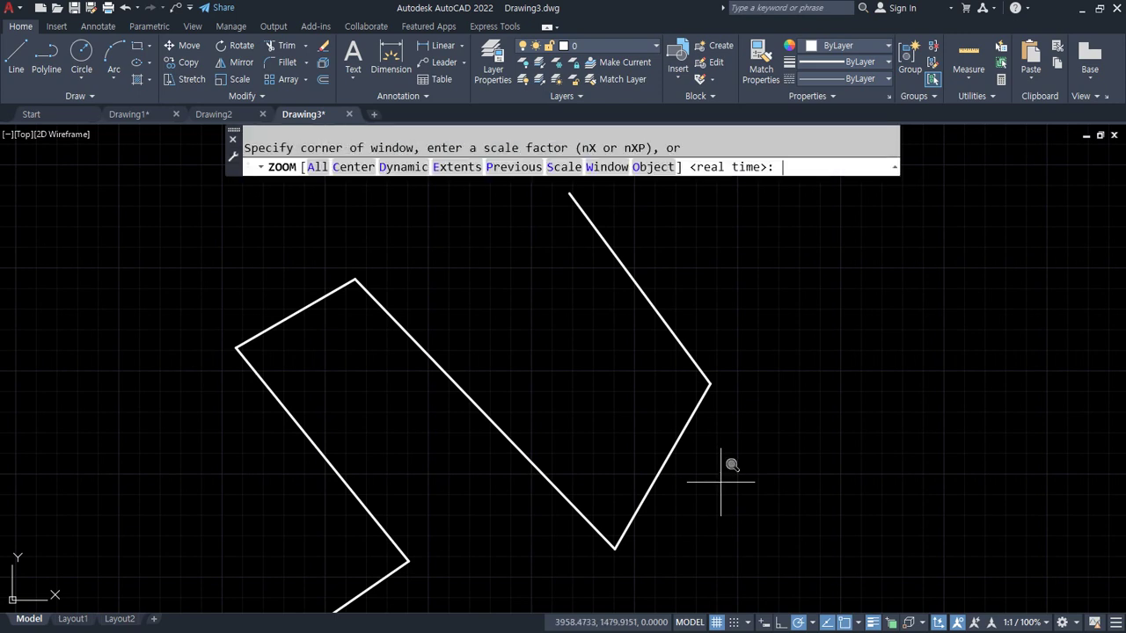
pyautogui.click(551, 186)
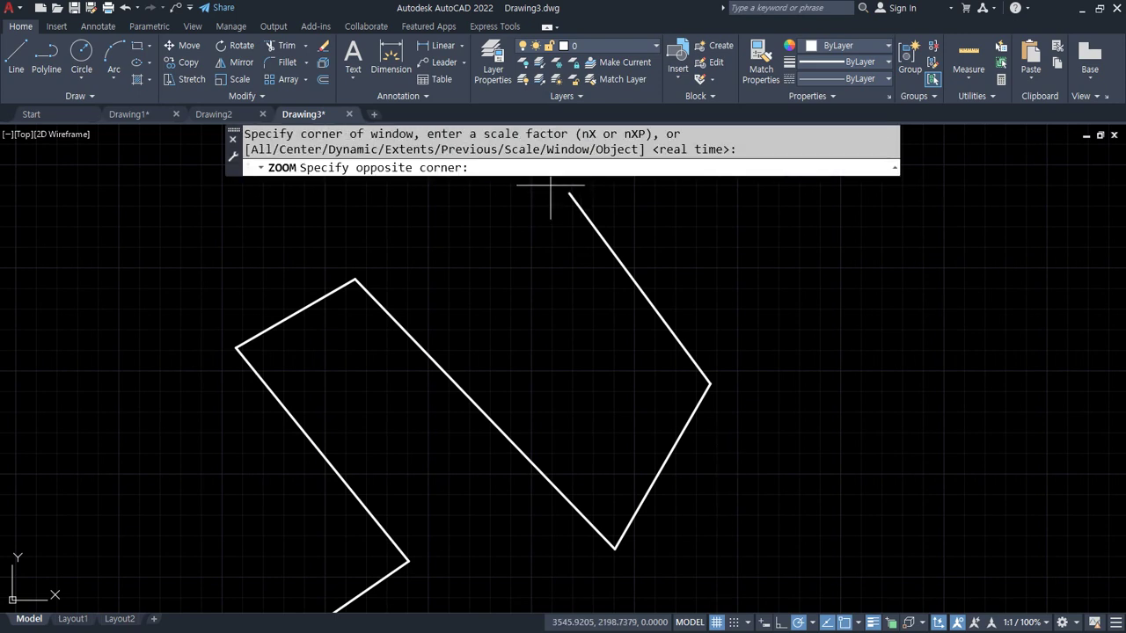
pyautogui.click(754, 396)
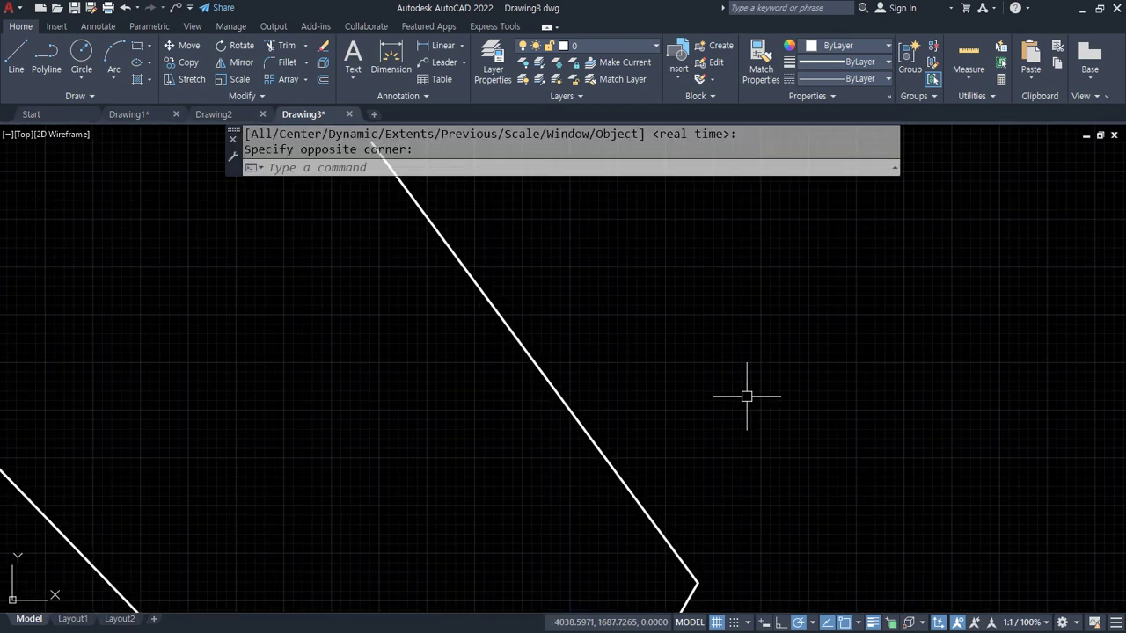
# Zoom out with the All option, pan the zigzag toward the middle of the view, and repeat Zoom All.
pyautogui.press('Return')
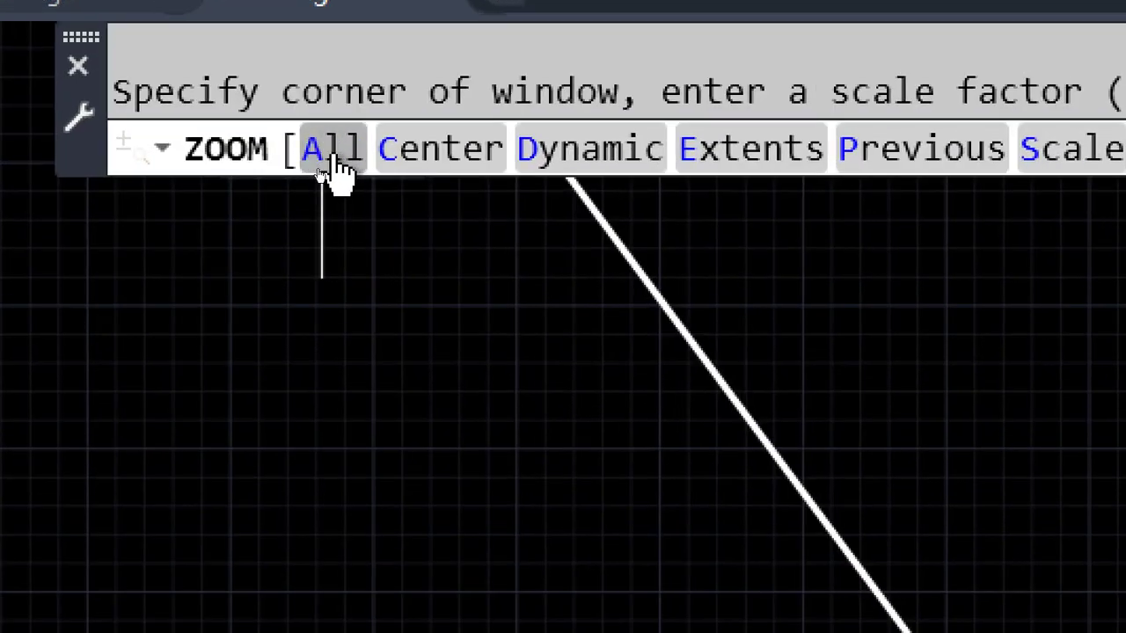
pyautogui.click(333, 151)
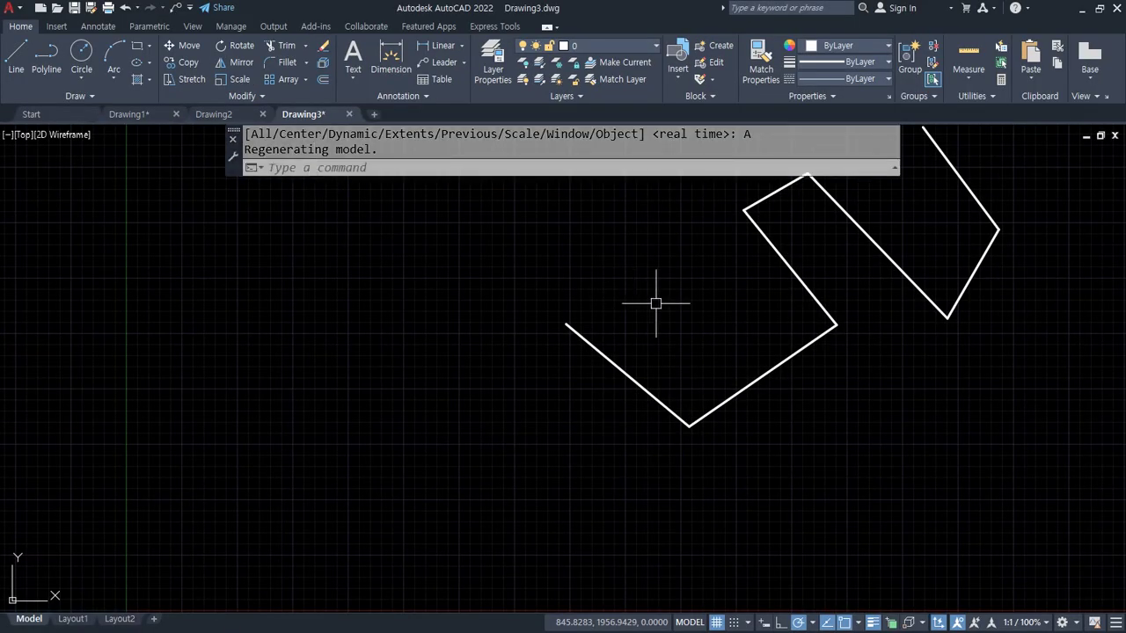
pyautogui.moveTo(656, 299); pyautogui.dragTo(534, 407, button='middle')
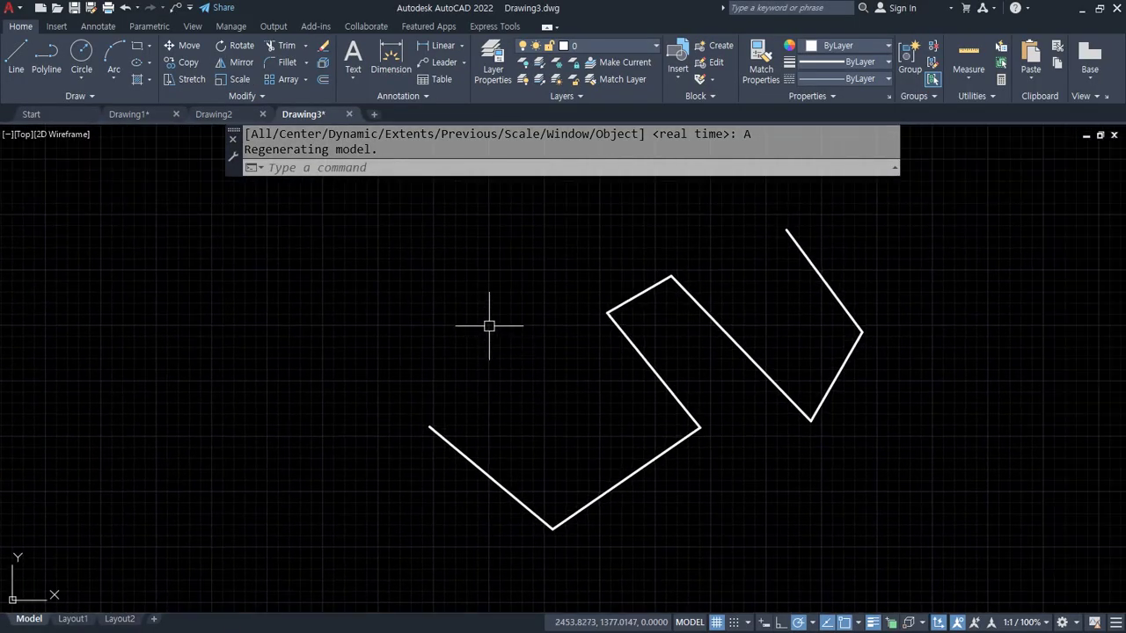
pyautogui.press('Return')
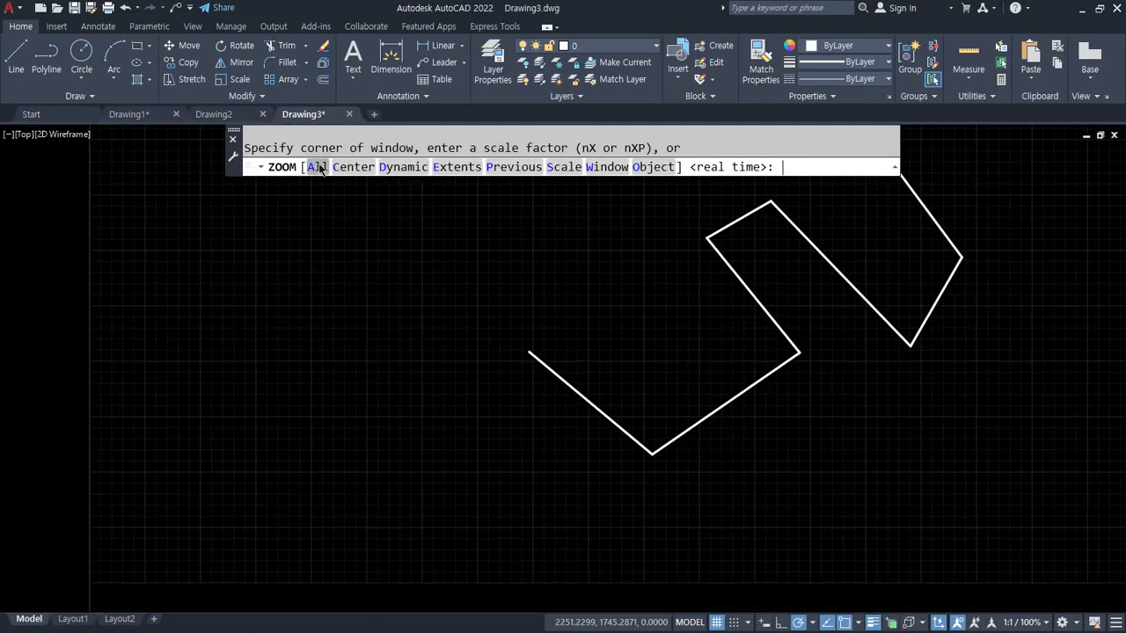
pyautogui.click(319, 168)
# Repeat Zoom with a window around the zigzag's third segment and return to the whole drawing with the All option.
pyautogui.press('Return')
pyautogui.click(722, 200)
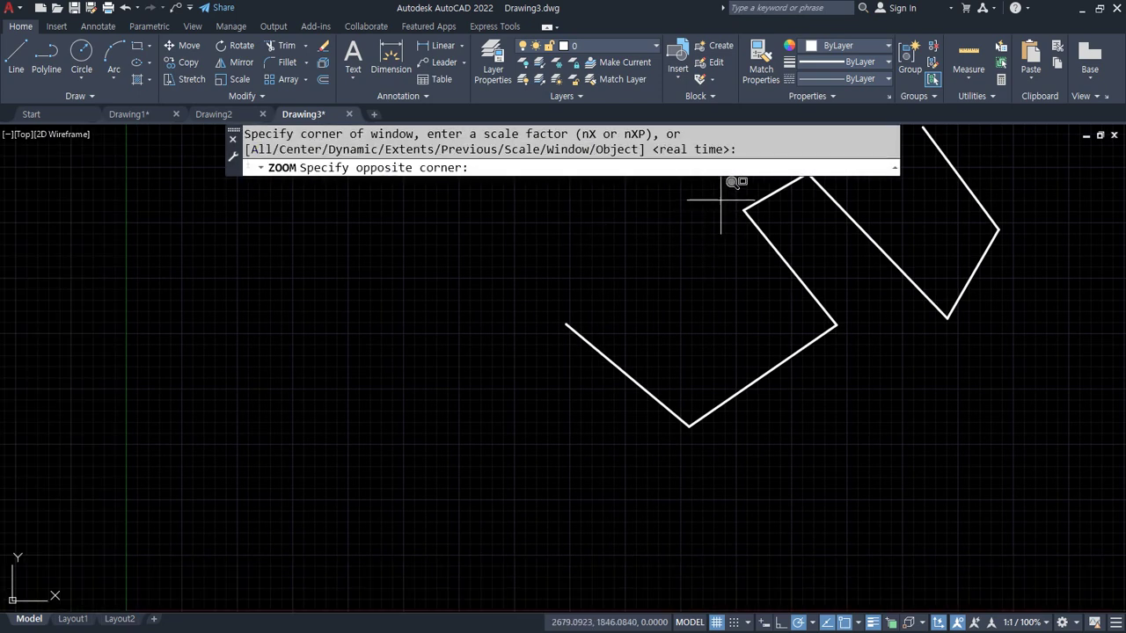
pyautogui.click(891, 327)
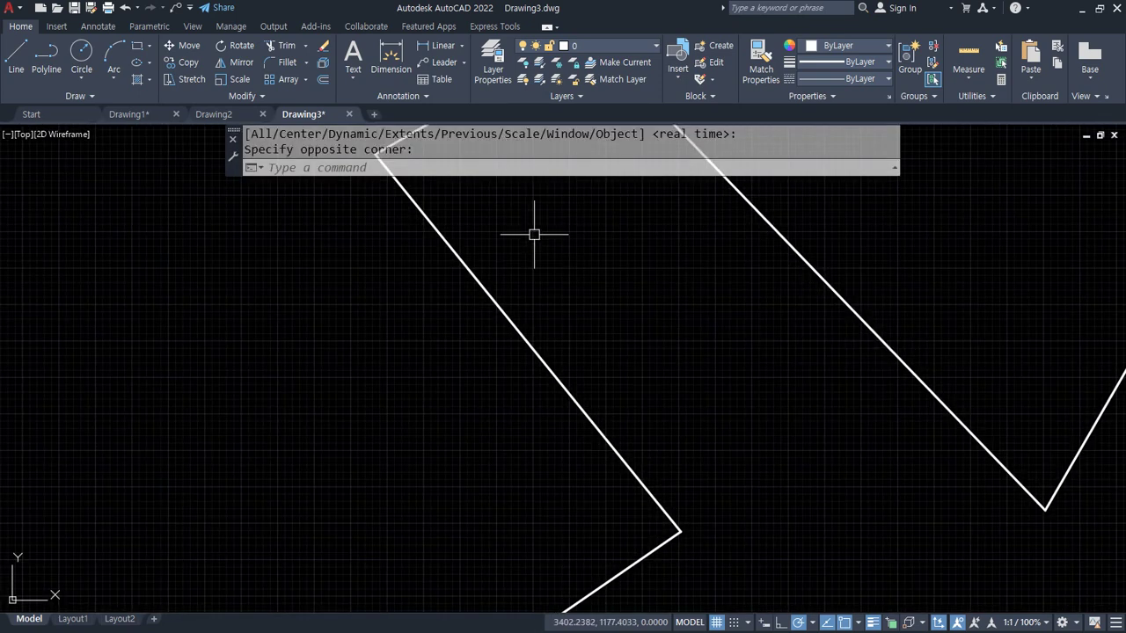
pyautogui.press('Return')
pyautogui.click(319, 167)
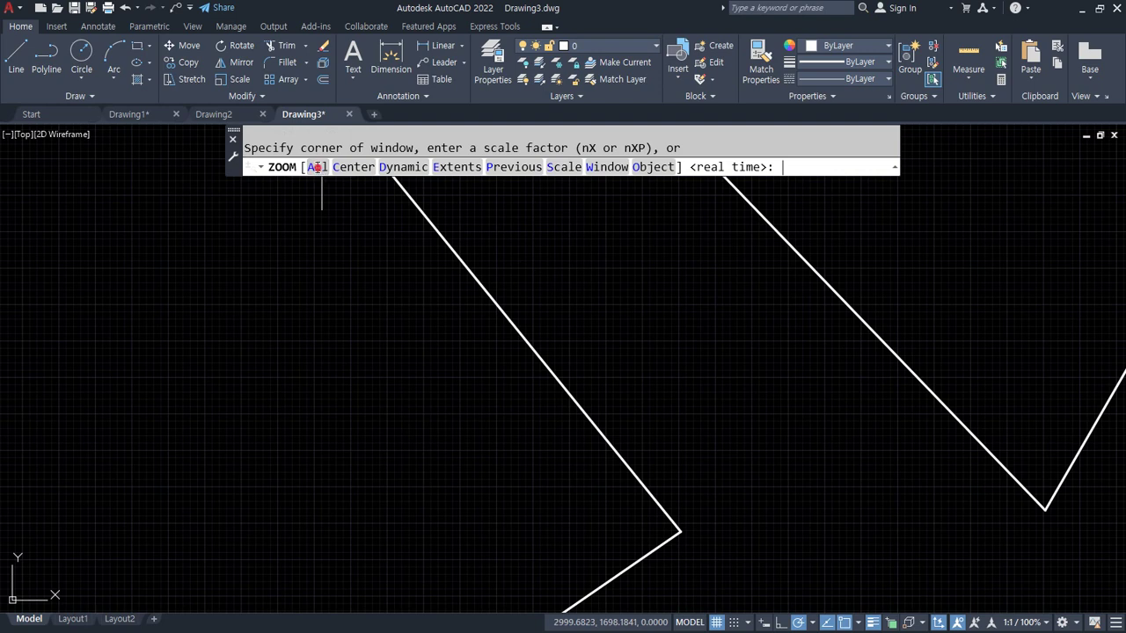
# Pan the zigzag slightly, and examine it by zooming in and out around several points without starting a command.
pyautogui.moveTo(595, 238); pyautogui.dragTo(541, 308, button='middle')
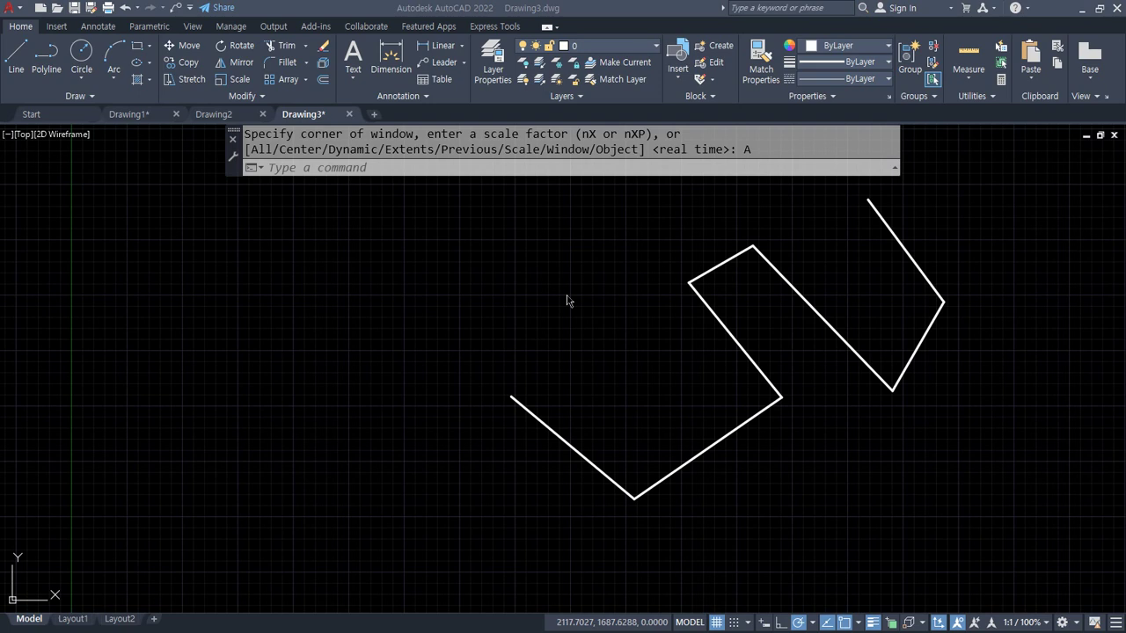
pyautogui.scroll(3, 567, 299)
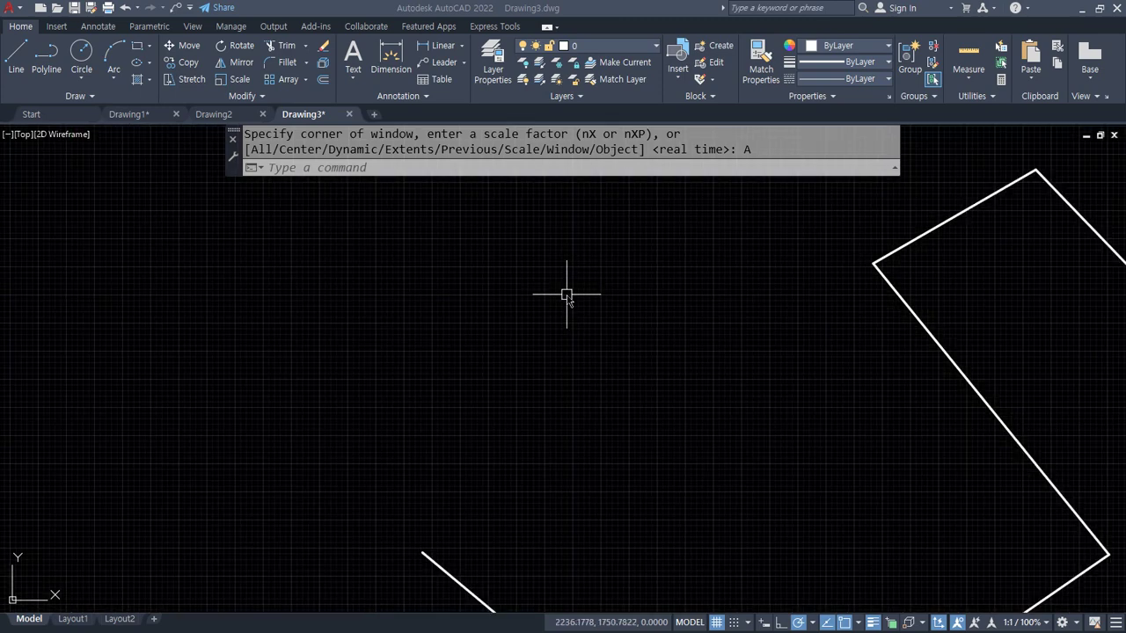
pyautogui.scroll(-5, 567, 299)
pyautogui.scroll(4, 785, 337)
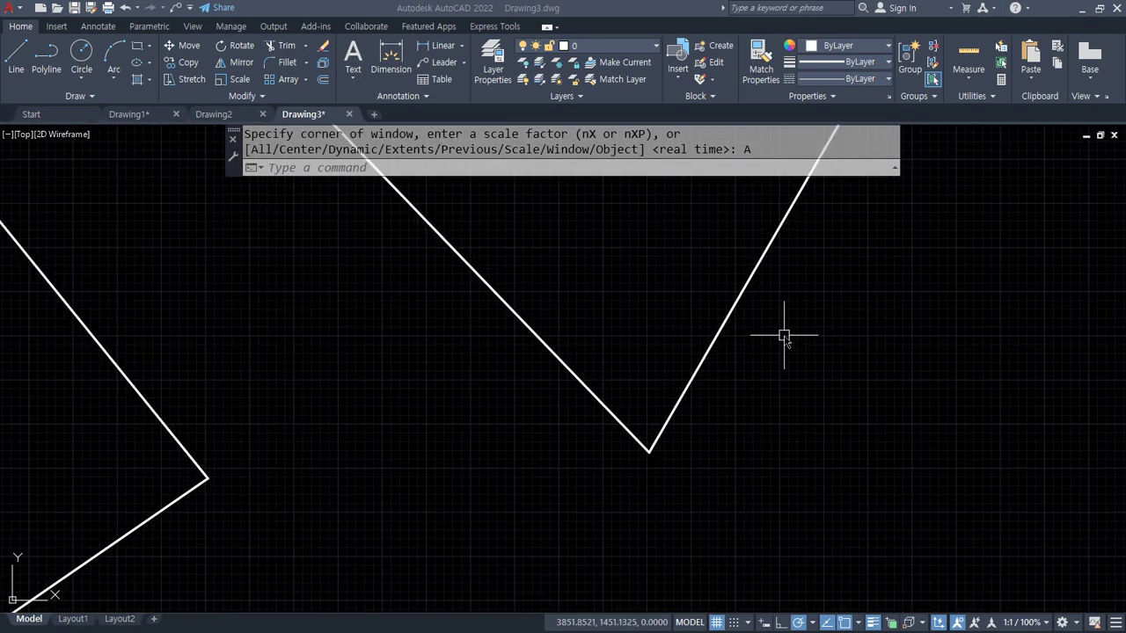
pyautogui.scroll(-5, 784, 335)
pyautogui.scroll(5, 695, 340)
pyautogui.scroll(-5, 694, 337)
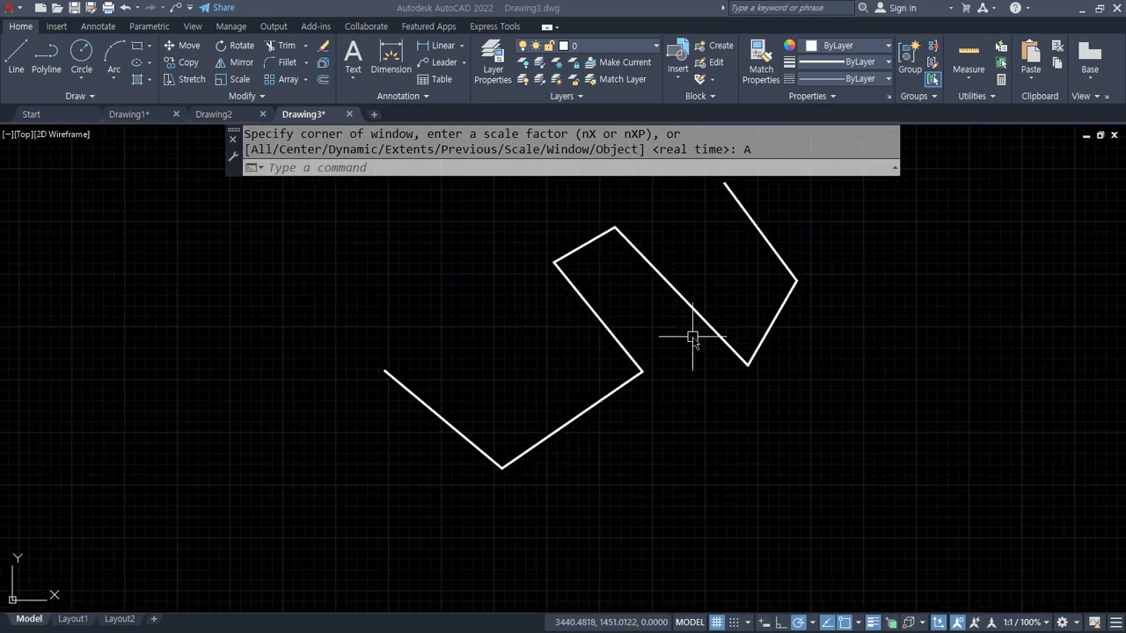
pyautogui.scroll(4, 692, 334)
pyautogui.scroll(-4, 692, 335)
pyautogui.scroll(2, 572, 330)
pyautogui.scroll(-1, 572, 325)
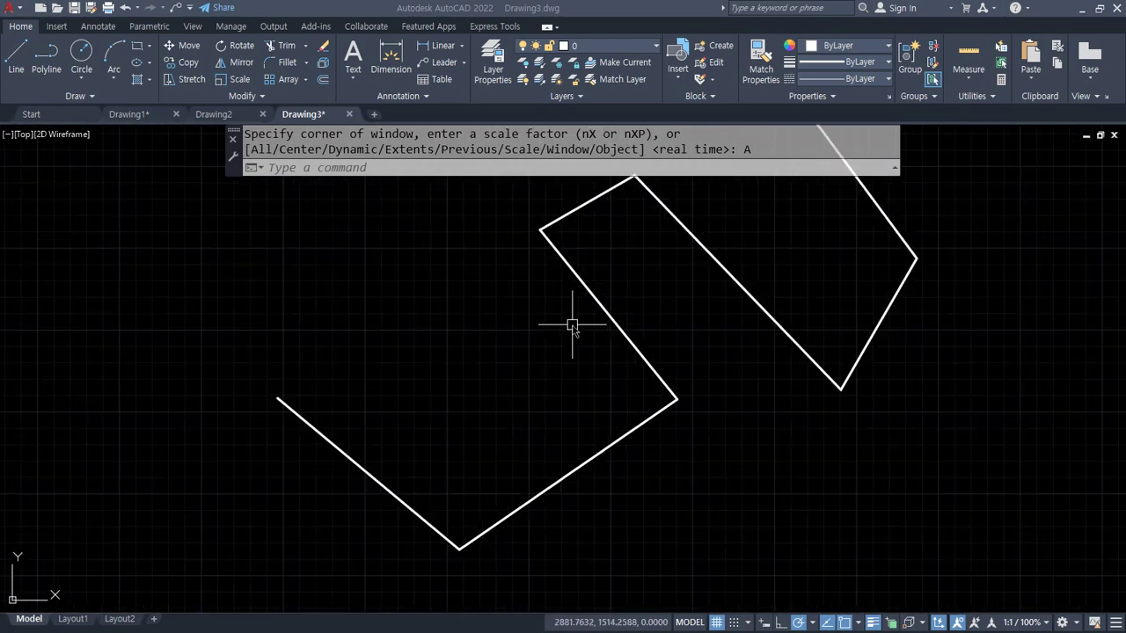
pyautogui.scroll(5, 573, 322)
pyautogui.scroll(-5, 573, 322)
pyautogui.scroll(4, 686, 312)
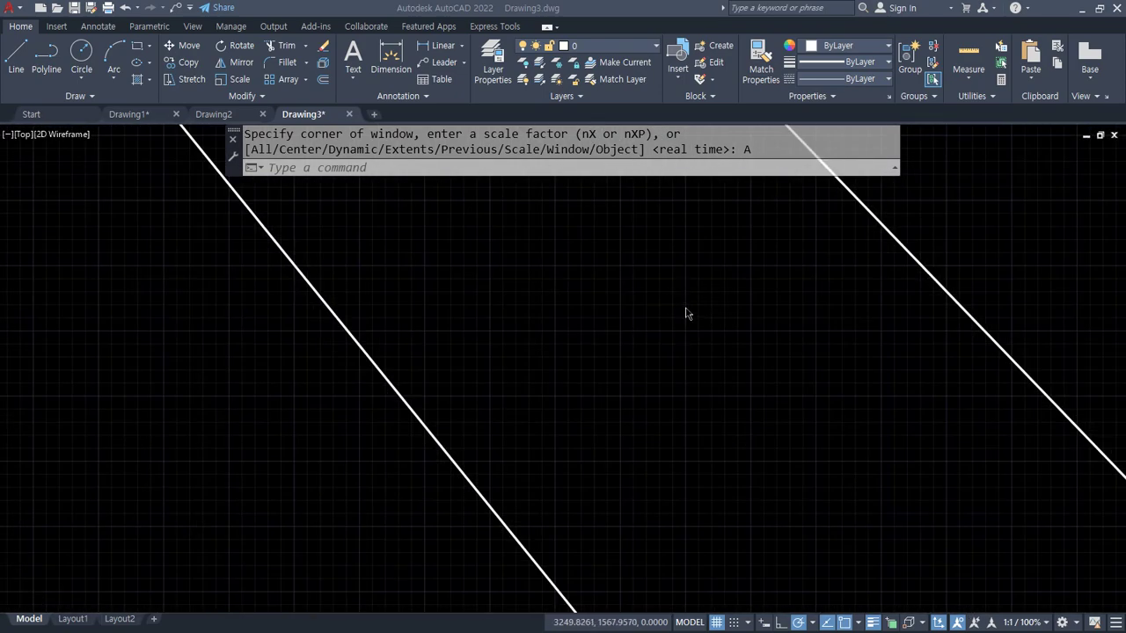
pyautogui.scroll(-5, 684, 310)
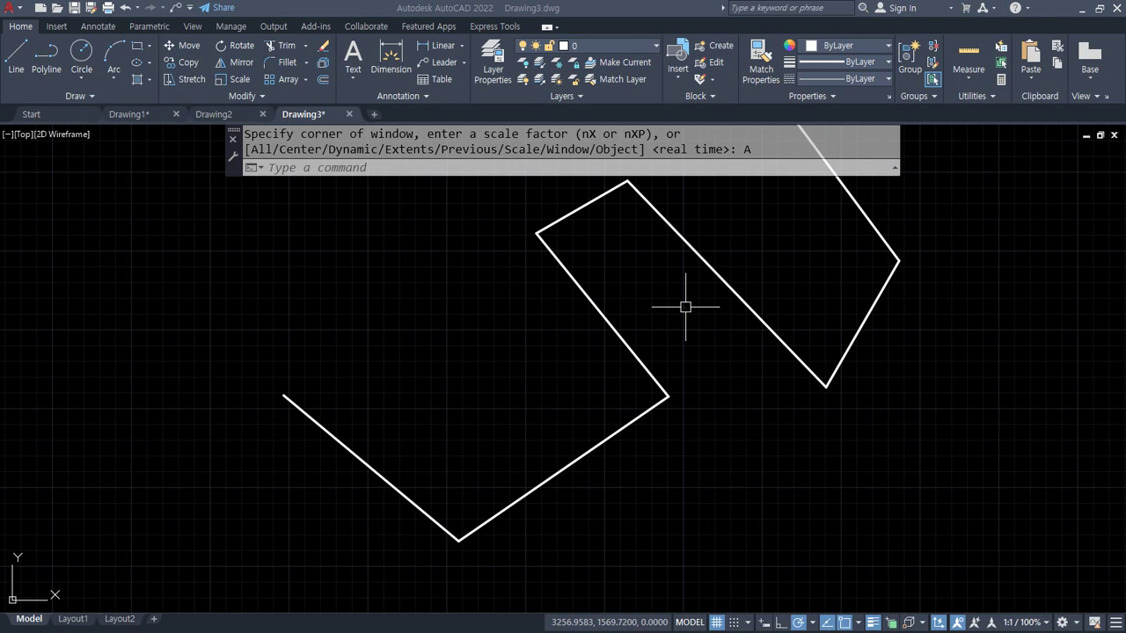
# Switch to Notepad and append "- 마우스의 휠을 돌리면 Zoom in/out" to the Zoom line of the notes.
pyautogui.hotkey('alt', 'Tab')
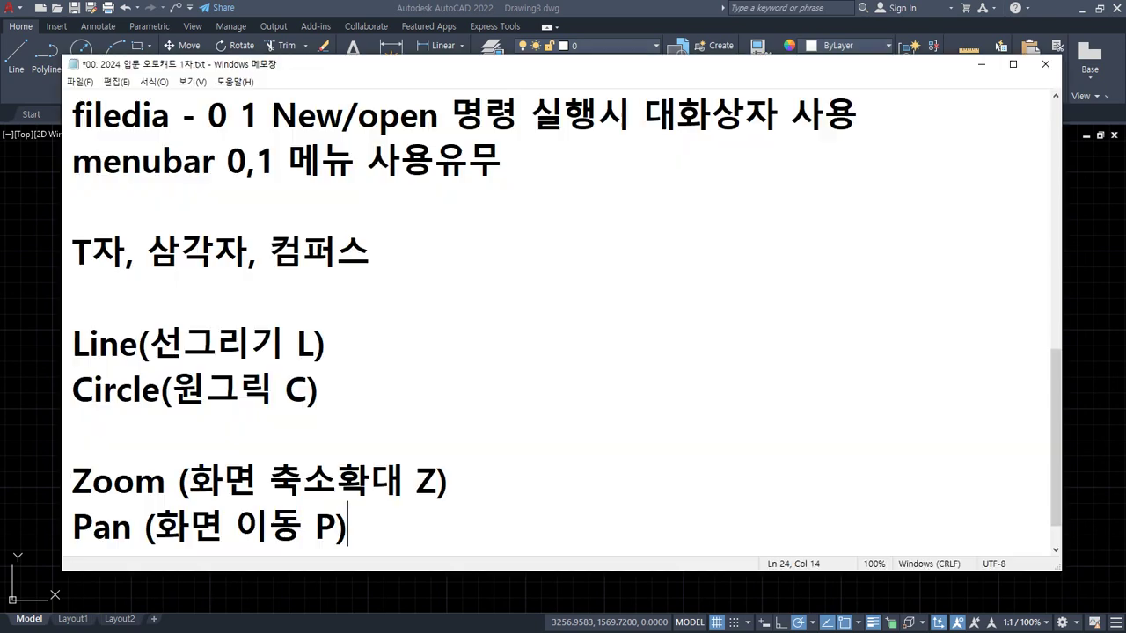
pyautogui.click(497, 485)
pyautogui.write('- 마우')
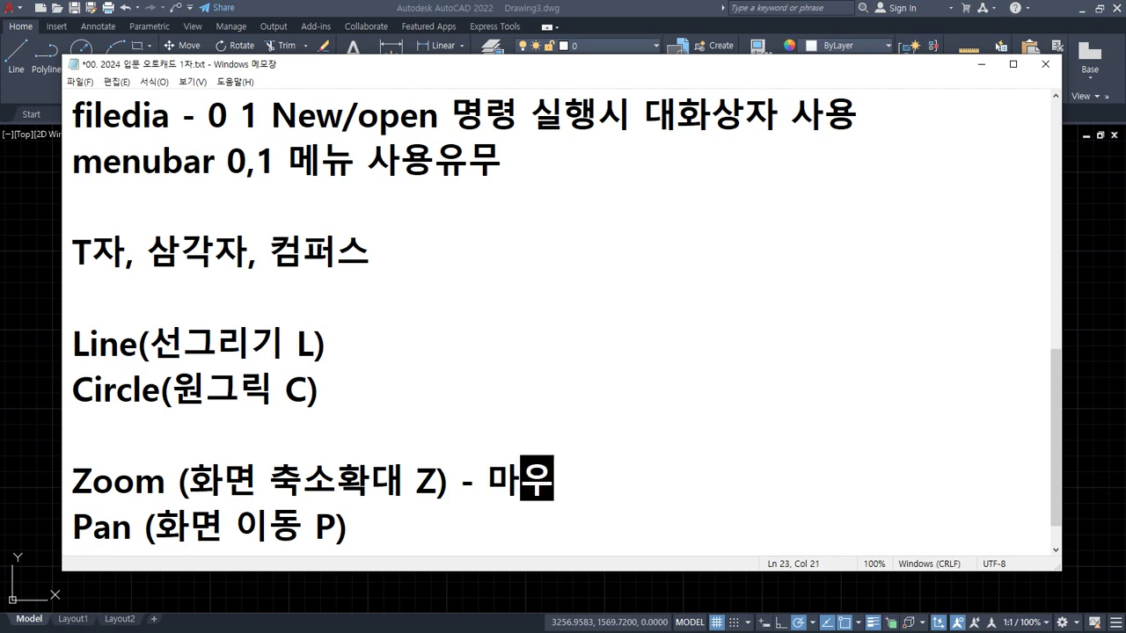
pyautogui.write('스의 후휠을 ')
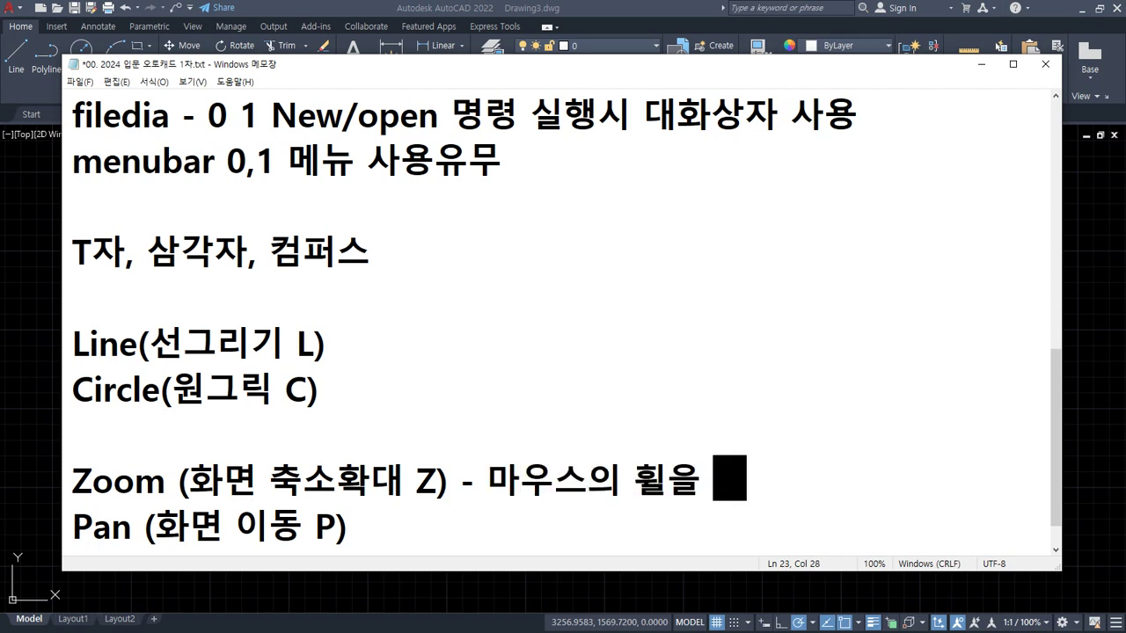
pyautogui.write('돌리면 줌')
pyautogui.press('BackSpace')
pyautogui.press('BackSpace')
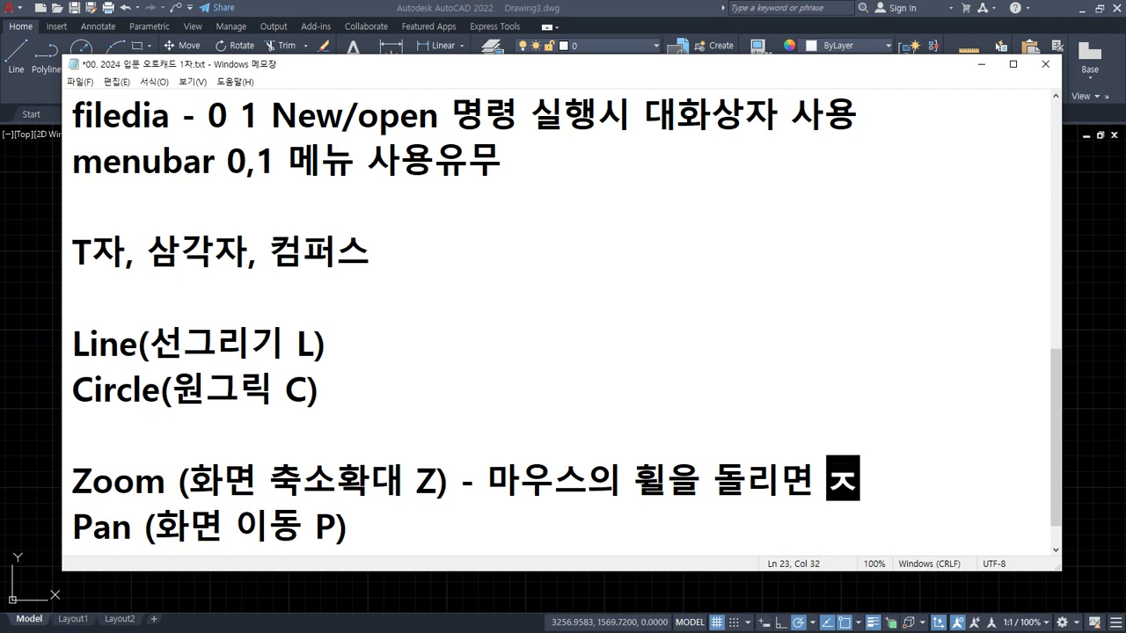
pyautogui.press('BackSpace')
pyautogui.write('Zomm')
pyautogui.press('BackSpace')
pyautogui.press('BackSpace')
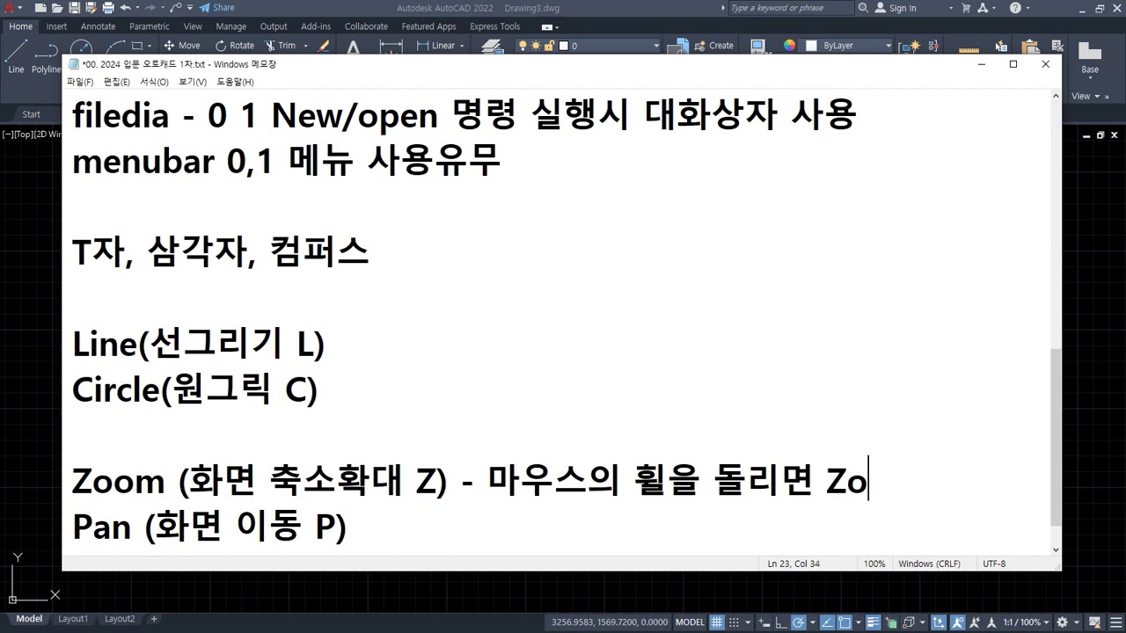
pyautogui.write('oinm')
pyautogui.press('BackSpace')
pyautogui.press('BackSpace')
pyautogui.press('BackSpace')
pyautogui.write('m')
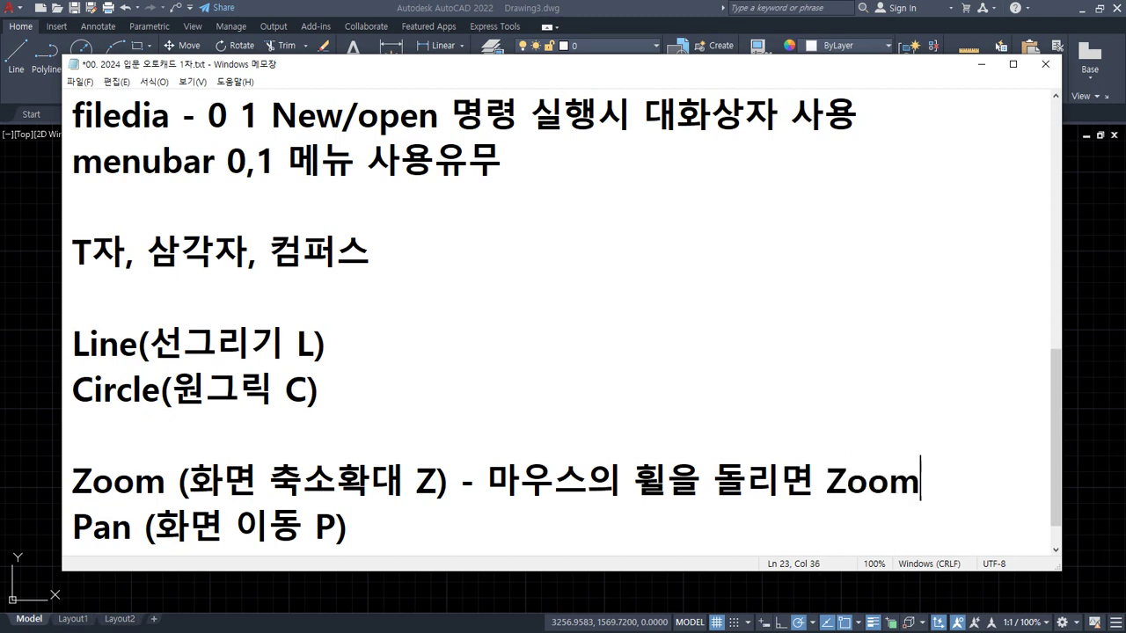
pyautogui.write(' in/out')
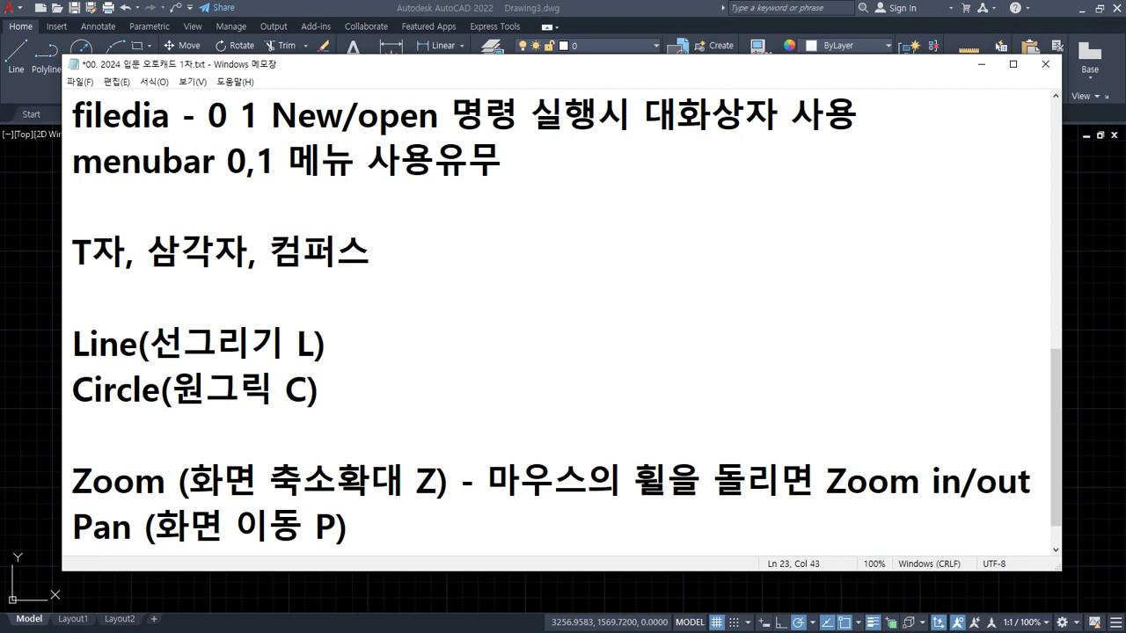
# Return to AutoCAD and examine the zigzag by zooming in and out around its different corners and endpoints, finishing with a short pan.
pyautogui.click(616, 6)
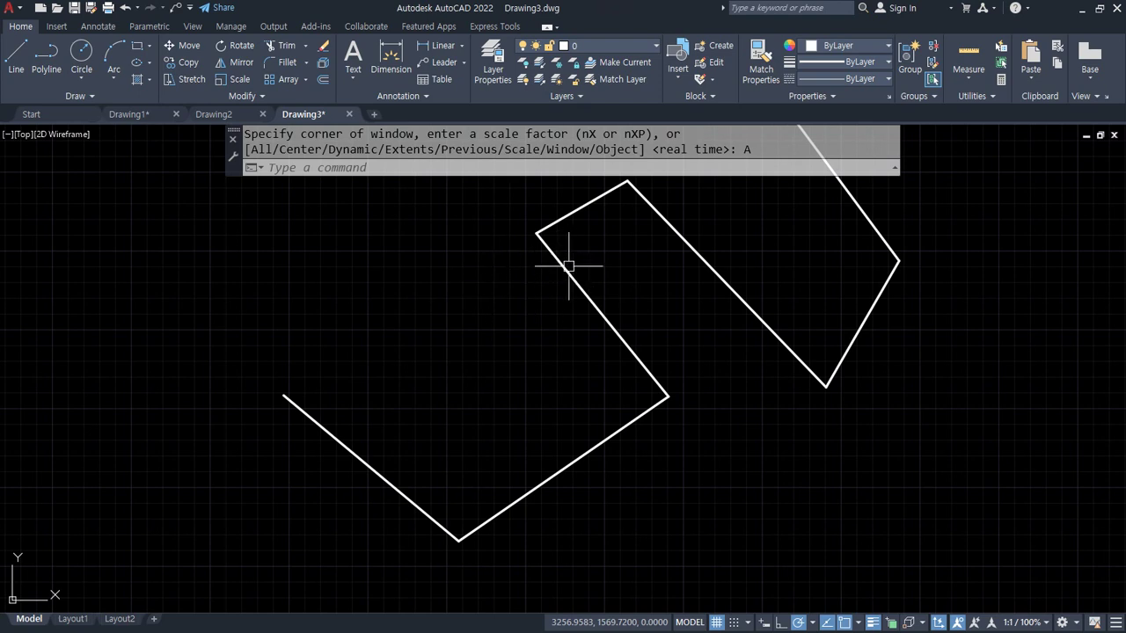
pyautogui.scroll(5, 564, 261)
pyautogui.scroll(-5, 567, 264)
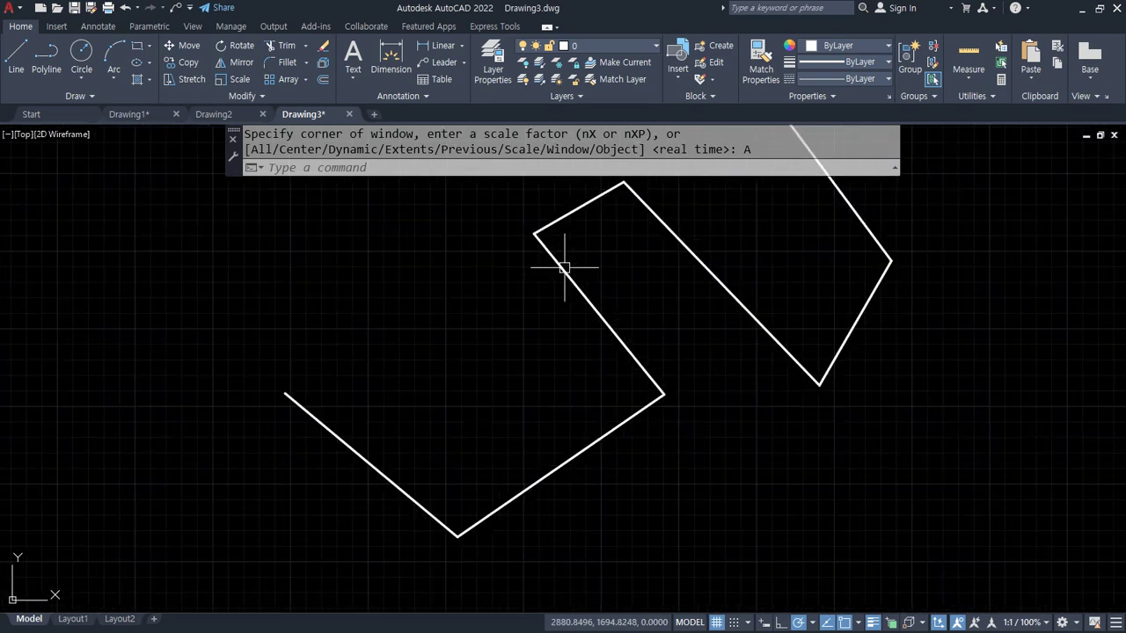
pyautogui.scroll(4, 814, 385)
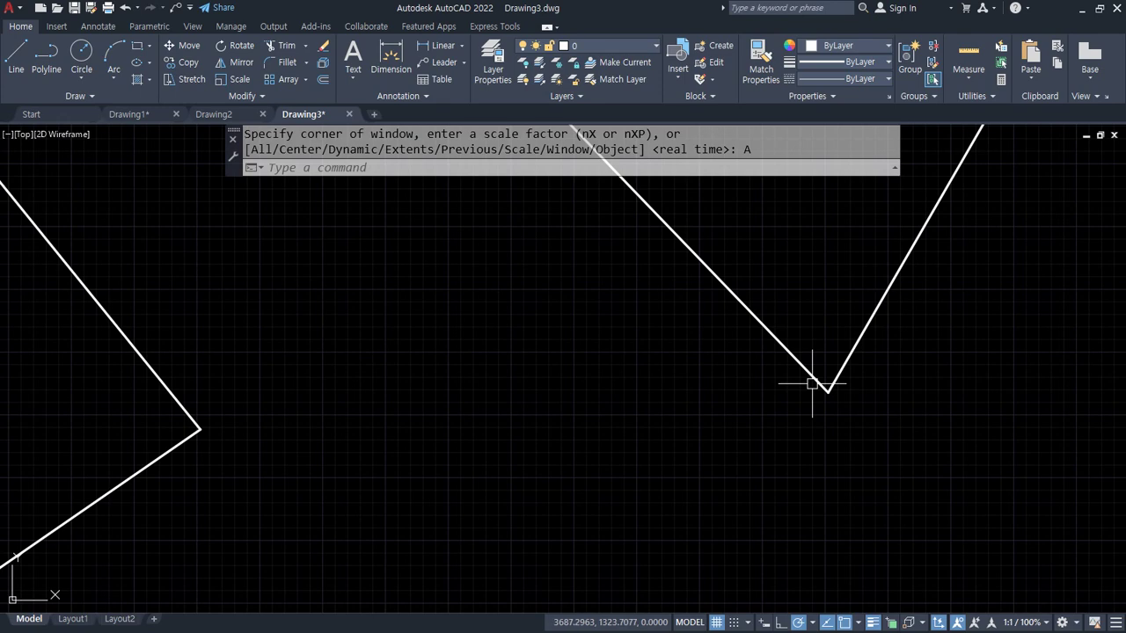
pyautogui.scroll(-4, 812, 383)
pyautogui.scroll(4, 290, 385)
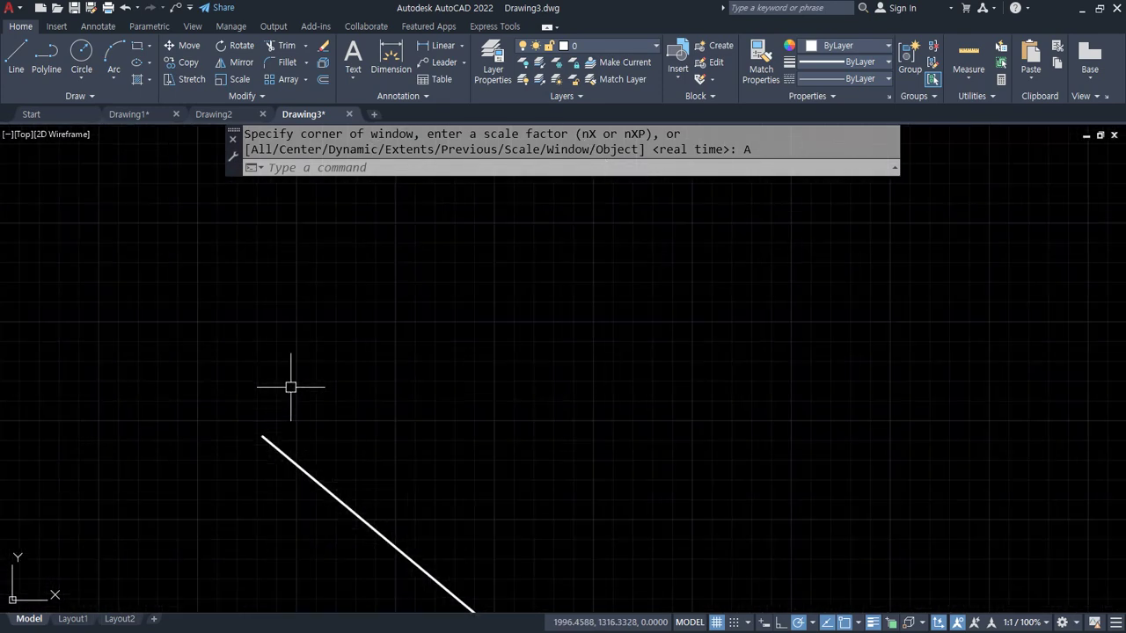
pyautogui.scroll(-4, 290, 387)
pyautogui.scroll(3, 852, 215)
pyautogui.scroll(-4, 830, 191)
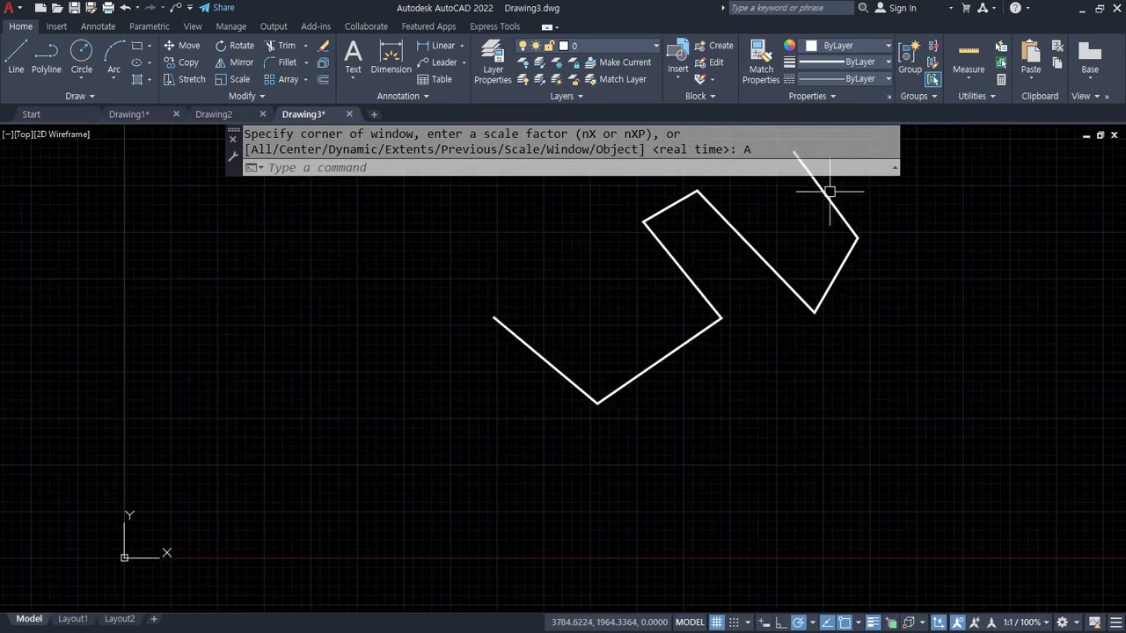
pyautogui.scroll(-1, 730, 244)
pyautogui.scroll(4, 730, 243)
pyautogui.scroll(-3, 729, 241)
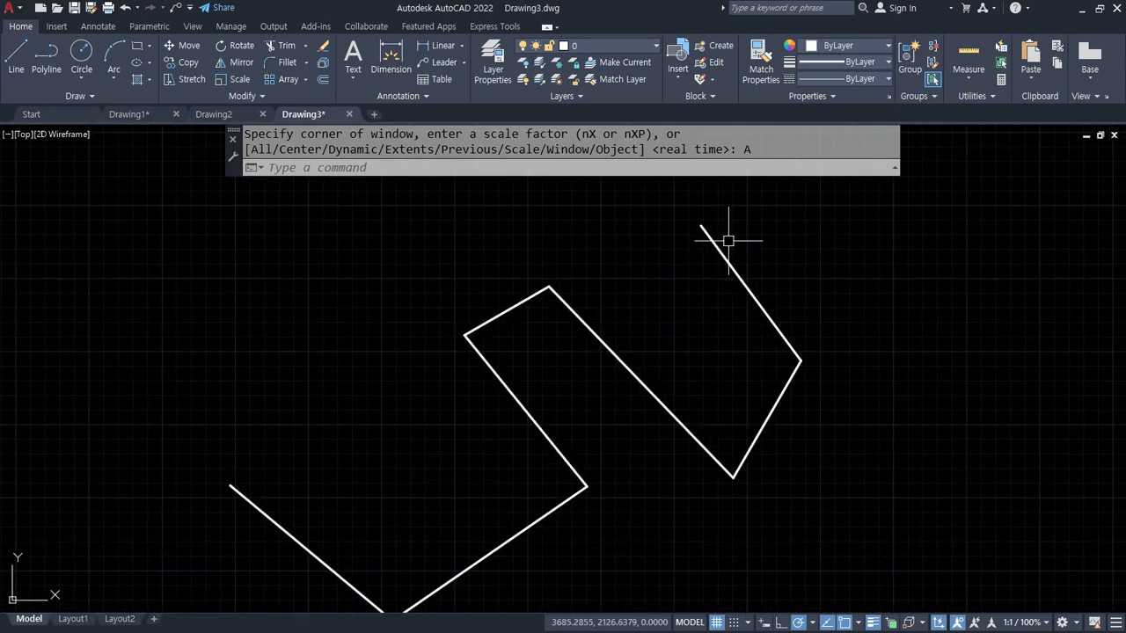
pyautogui.scroll(4, 457, 328)
pyautogui.scroll(-4, 462, 329)
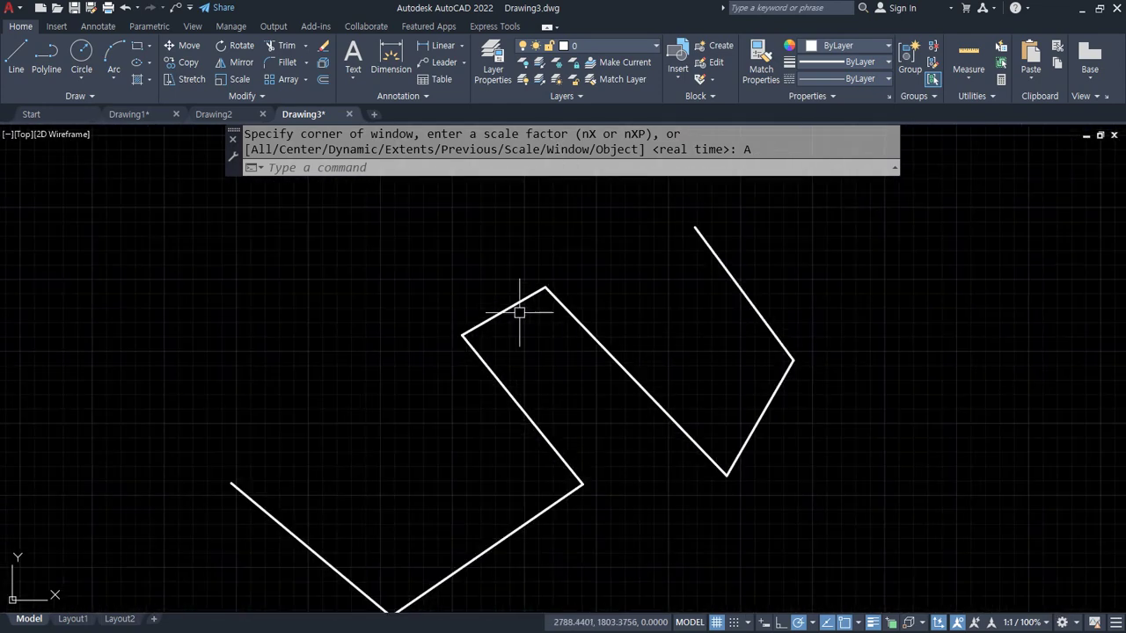
pyautogui.scroll(4, 548, 291)
pyautogui.scroll(-4, 548, 291)
pyautogui.scroll(4, 717, 478)
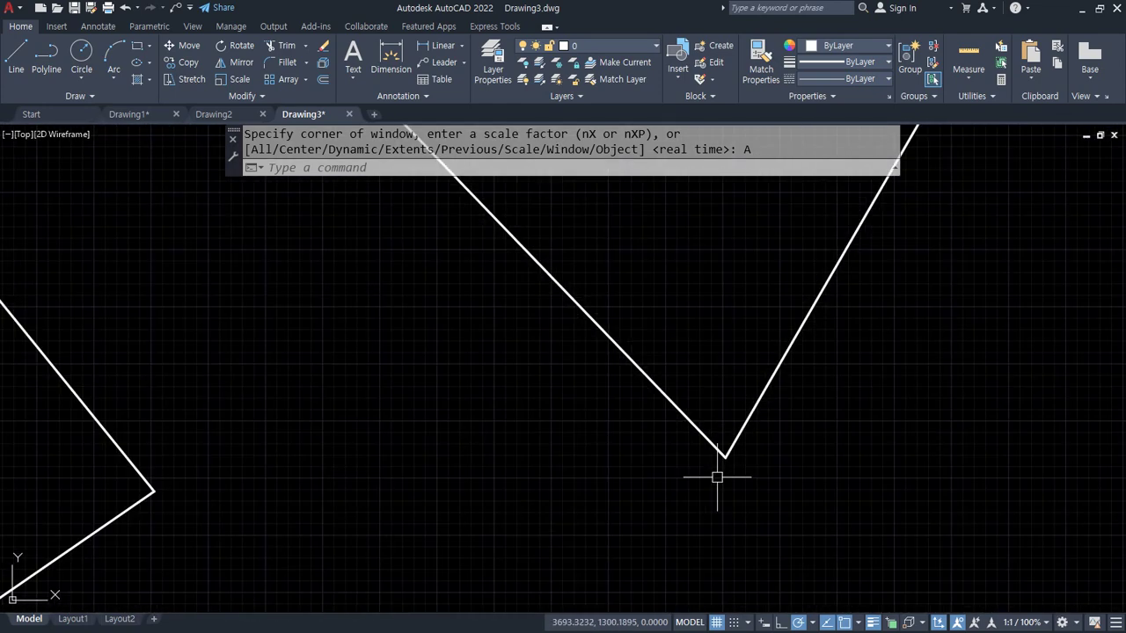
pyautogui.scroll(-4, 717, 478)
pyautogui.scroll(4, 396, 604)
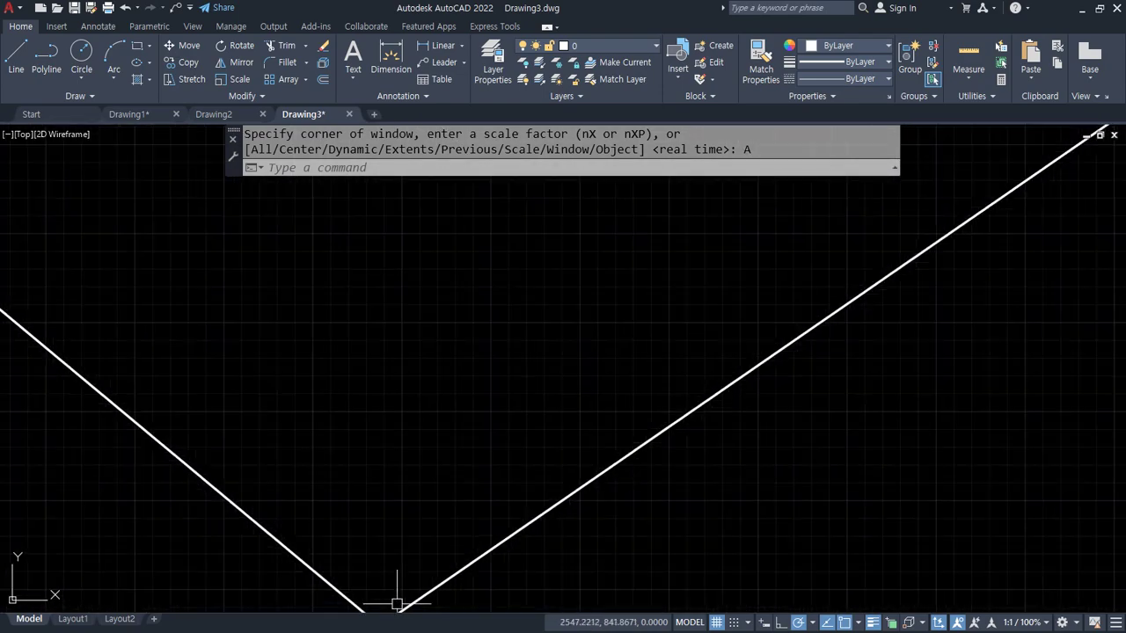
pyautogui.scroll(-4, 397, 604)
pyautogui.scroll(4, 553, 319)
pyautogui.scroll(-4, 556, 315)
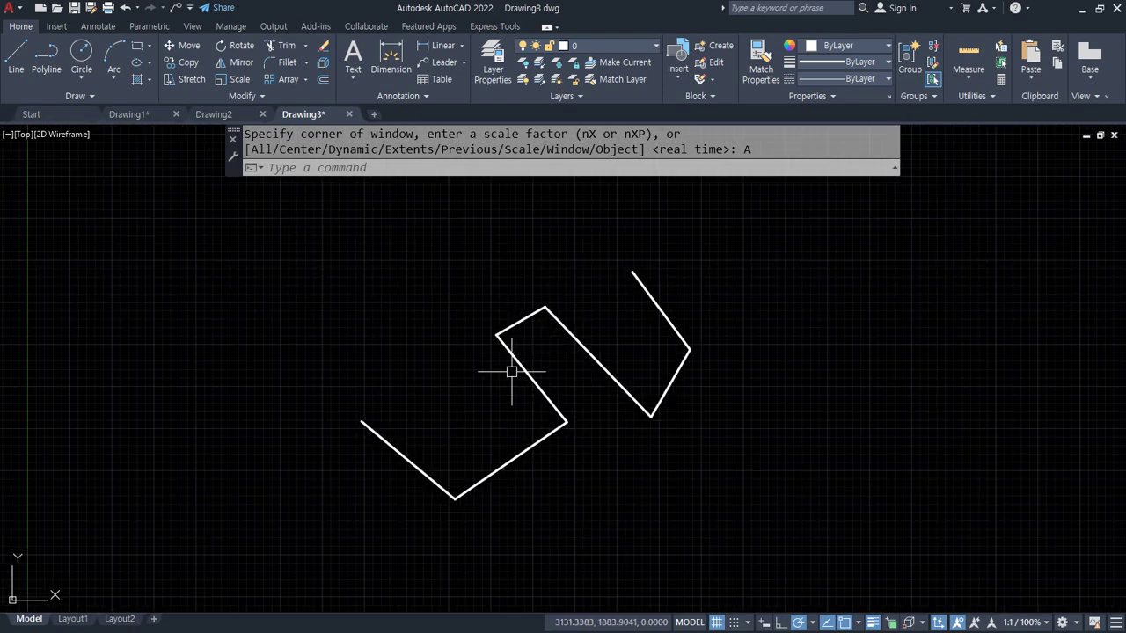
pyautogui.scroll(2, 511, 371)
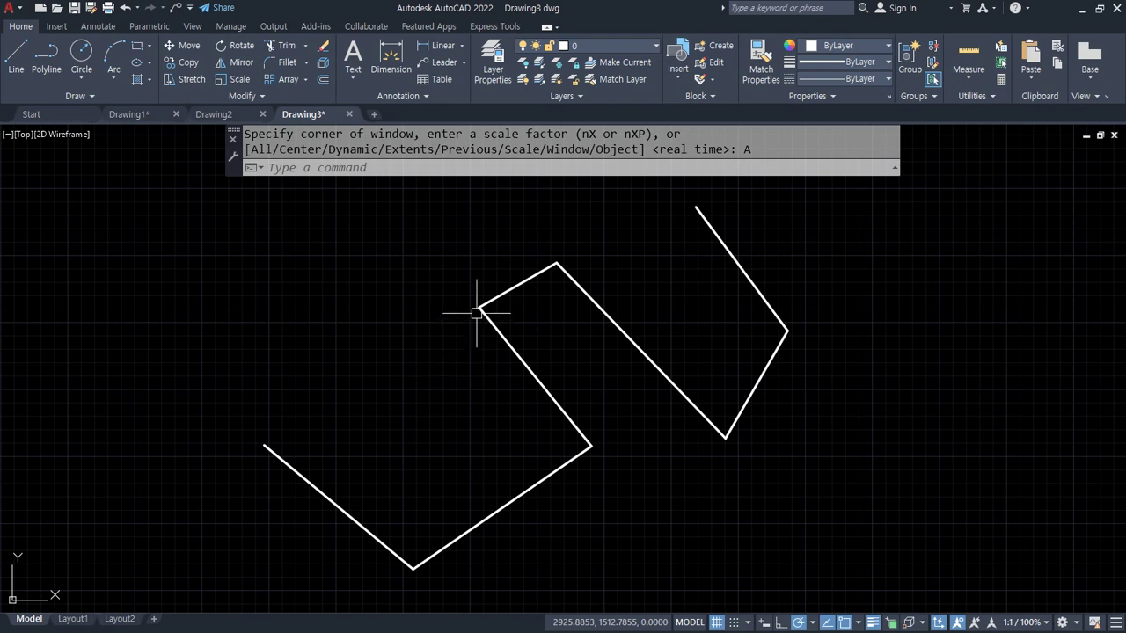
pyautogui.moveTo(518, 309)
pyautogui.mouseDown(button='middle')
pyautogui.moveTo(272, 358)
pyautogui.moveTo(648, 281)
pyautogui.moveTo(174, 329)
pyautogui.moveTo(689, 276)
pyautogui.moveTo(202, 357)
pyautogui.moveTo(576, 254)
pyautogui.moveTo(794, 282)
pyautogui.moveTo(217, 392)
pyautogui.moveTo(422, 349)
pyautogui.moveTo(284, 385)
pyautogui.moveTo(390, 354)
pyautogui.mouseUp(button='middle')
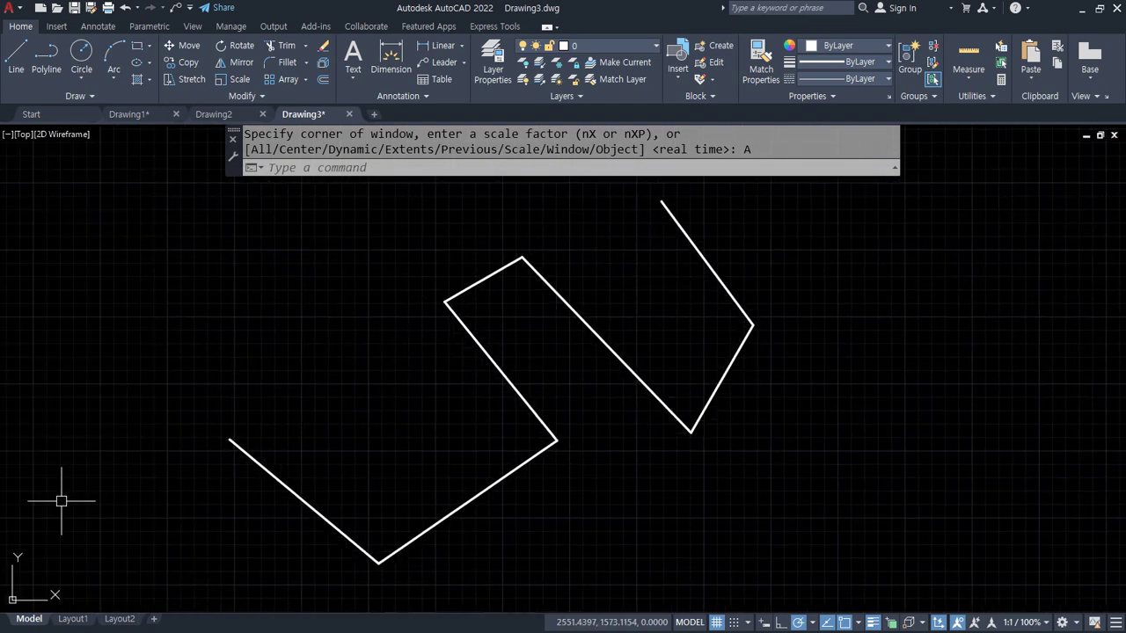
# Switch to Notepad and append "마우스 휠 드래그" to the Pan line of the notes.
pyautogui.hotkey('alt', 'Tab')
pyautogui.click(404, 541)
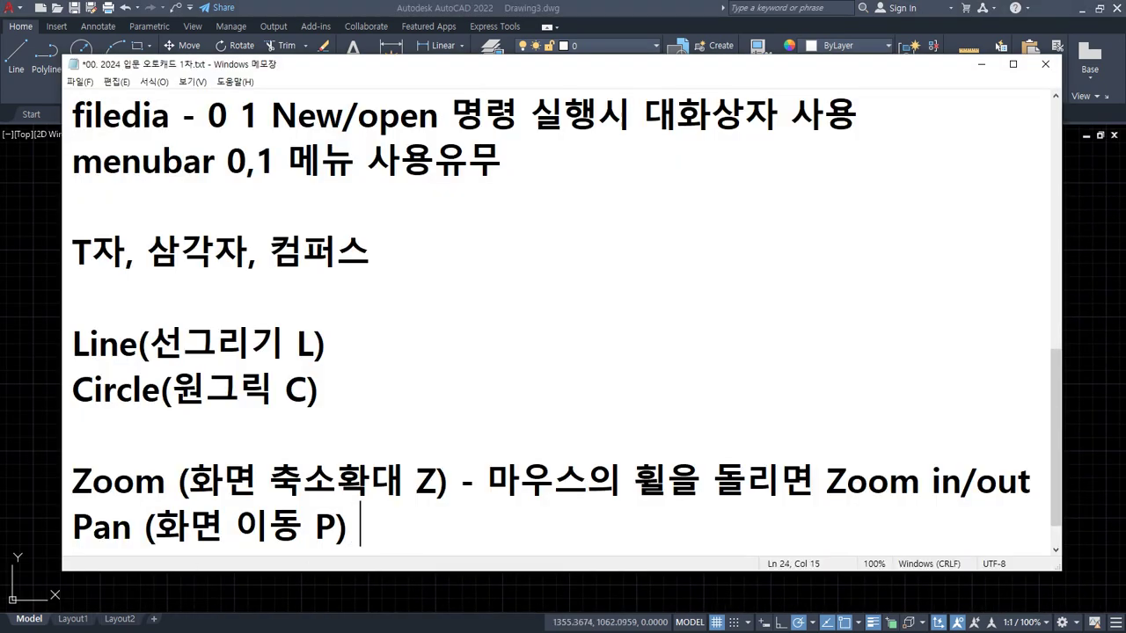
pyautogui.write('akd')
pyautogui.press('BackSpace')
pyautogui.press('BackSpace')
pyautogui.press('BackSpace')
pyautogui.press('Hangul')
pyautogui.write('마')
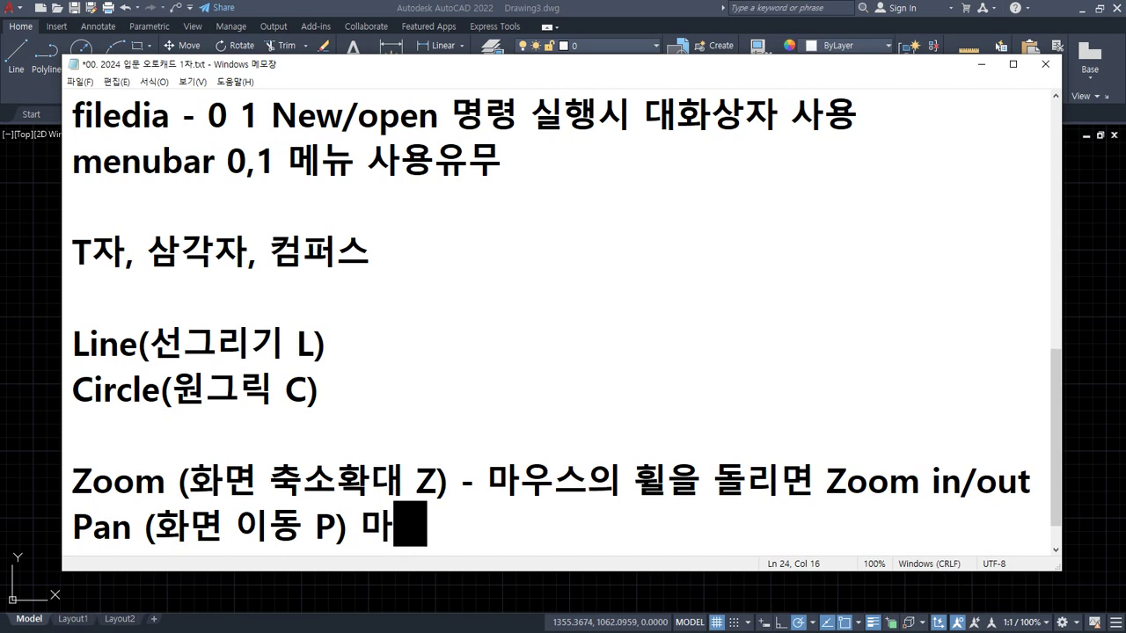
pyautogui.write('우스 휠 드래그')
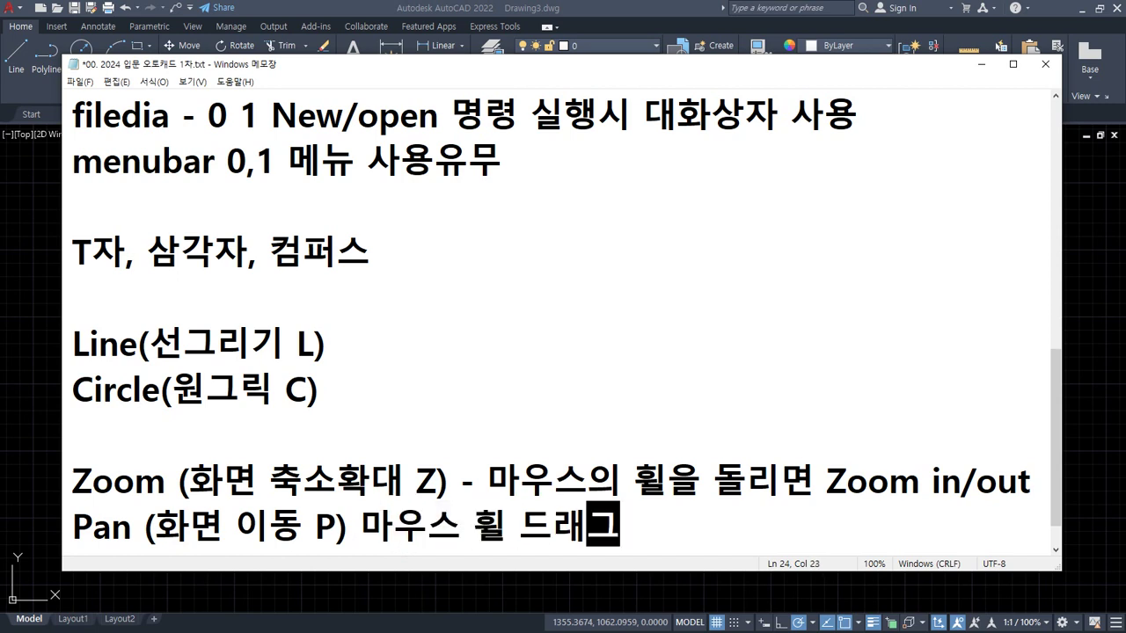
# Return to AutoCAD, zoom in and out around the zigzag, and pan it toward the middle of the view.
pyautogui.hotkey('alt', 'Tab')
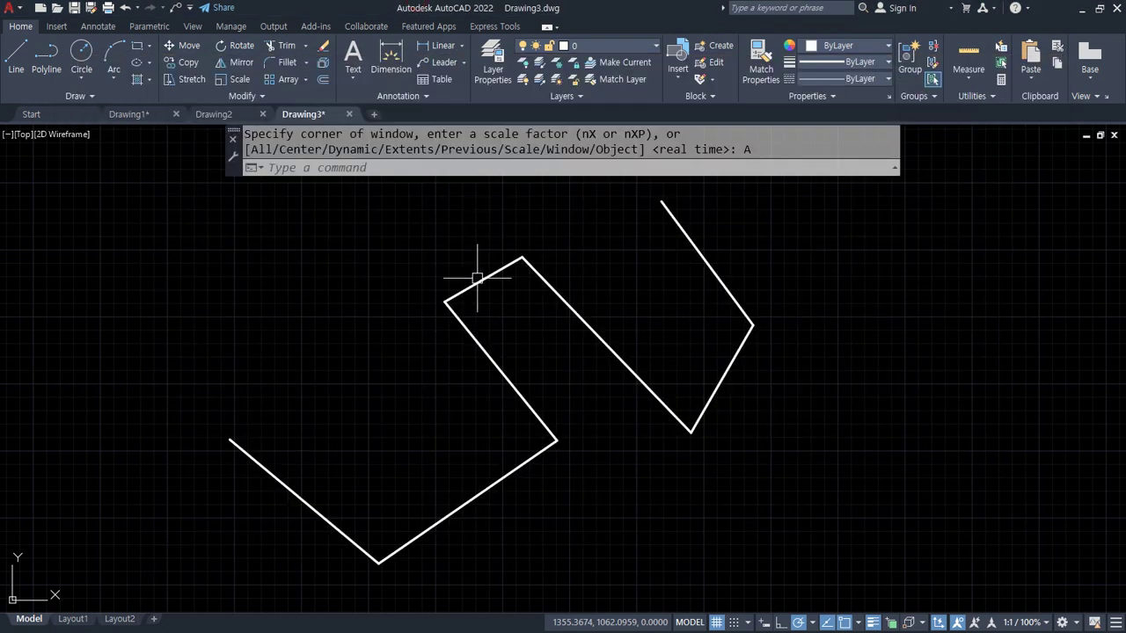
pyautogui.moveTo(476, 278)
pyautogui.mouseDown(button='middle')
pyautogui.moveTo(154, 349)
pyautogui.moveTo(567, 255)
pyautogui.moveTo(298, 316)
pyautogui.moveTo(573, 221)
pyautogui.moveTo(625, 226)
pyautogui.moveTo(320, 305)
pyautogui.moveTo(235, 357)
pyautogui.moveTo(166, 286)
pyautogui.moveTo(539, 289)
pyautogui.moveTo(420, 280)
pyautogui.moveTo(388, 305)
pyautogui.mouseUp(button='middle')
pyautogui.scroll(3, 491, 254)
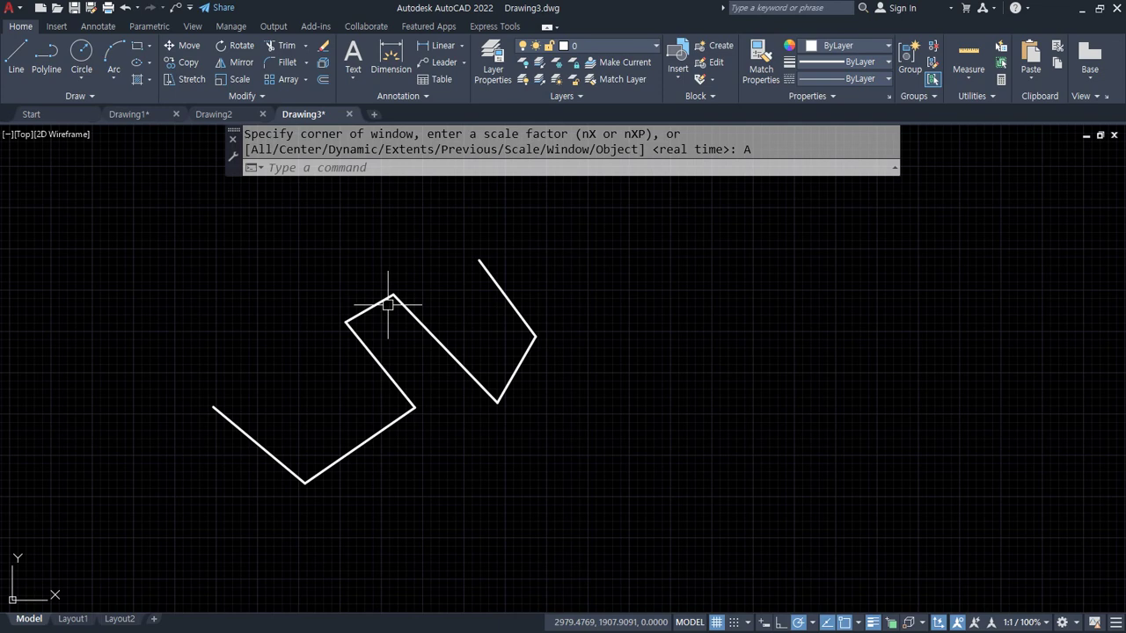
pyautogui.scroll(5, 402, 370)
pyautogui.scroll(-5, 340, 344)
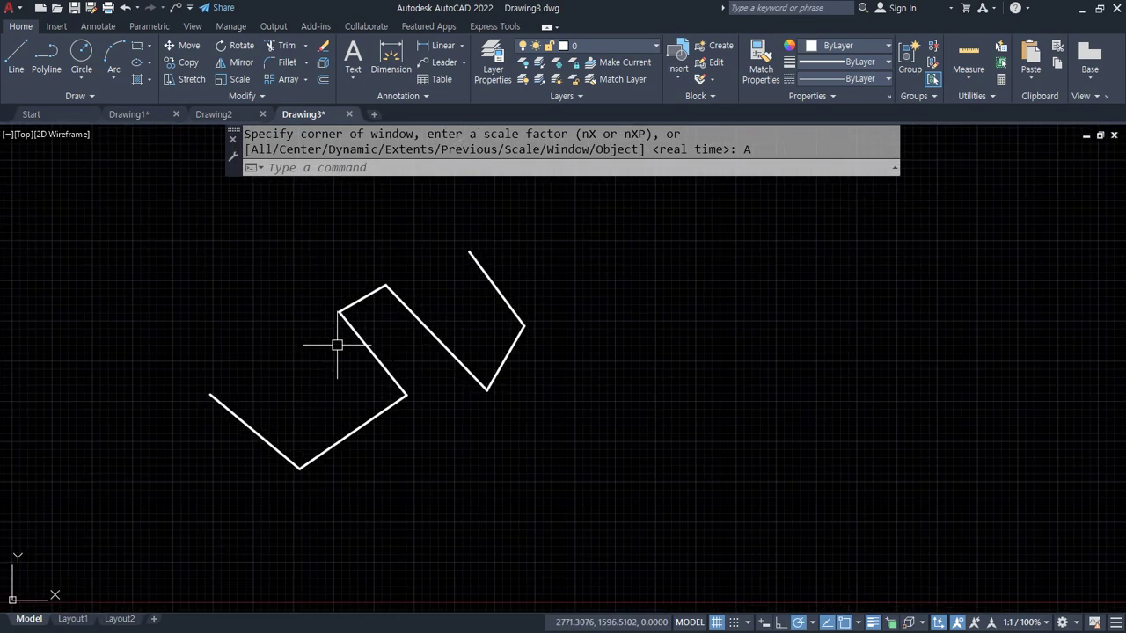
pyautogui.moveTo(340, 344)
pyautogui.mouseDown(button='middle')
pyautogui.moveTo(497, 296)
pyautogui.moveTo(516, 322)
pyautogui.mouseUp(button='middle')
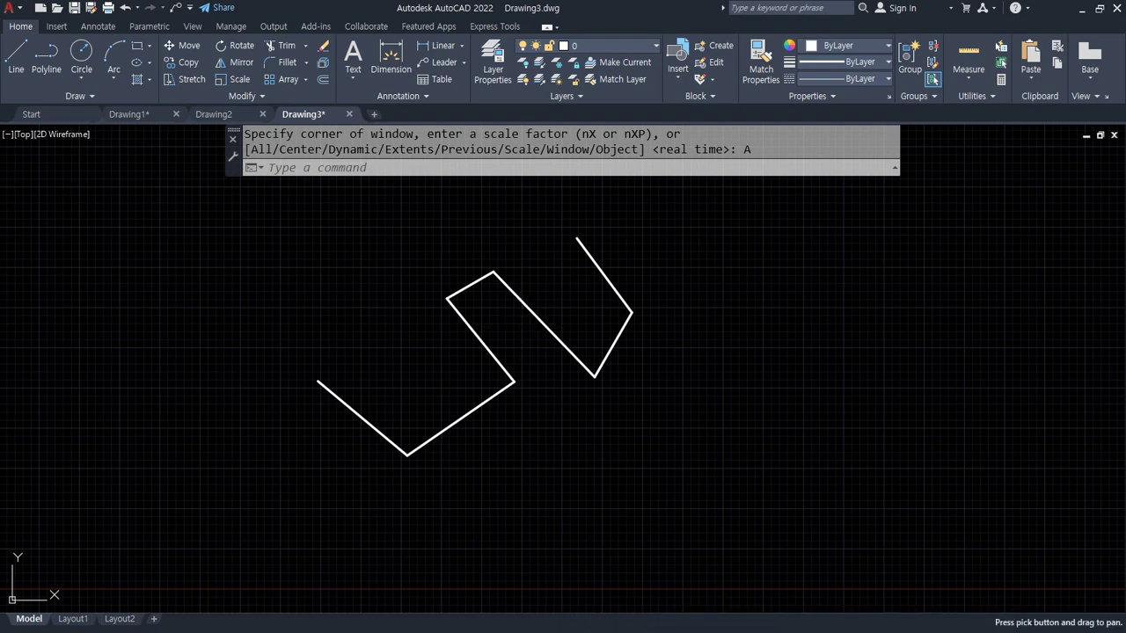
# Zoom to the drawing's extents, and zoom out and back in around the zigzag's third segment.
pyautogui.middleClick(523, 326)
pyautogui.middleClick(522, 327)
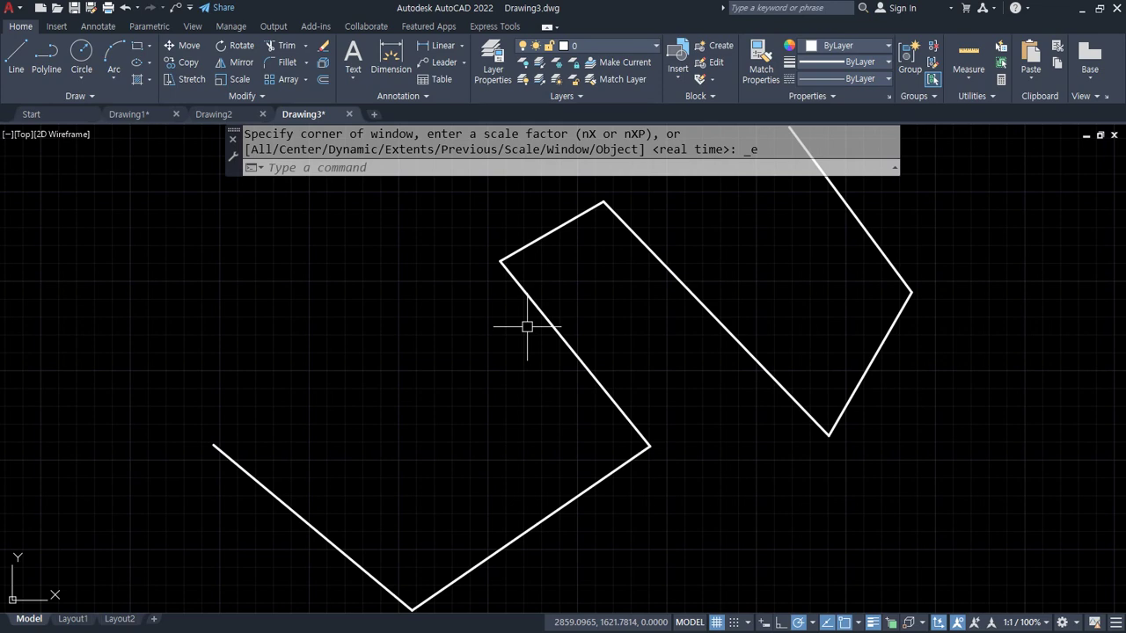
pyautogui.scroll(-8, 527, 326)
pyautogui.scroll(8, 527, 326)
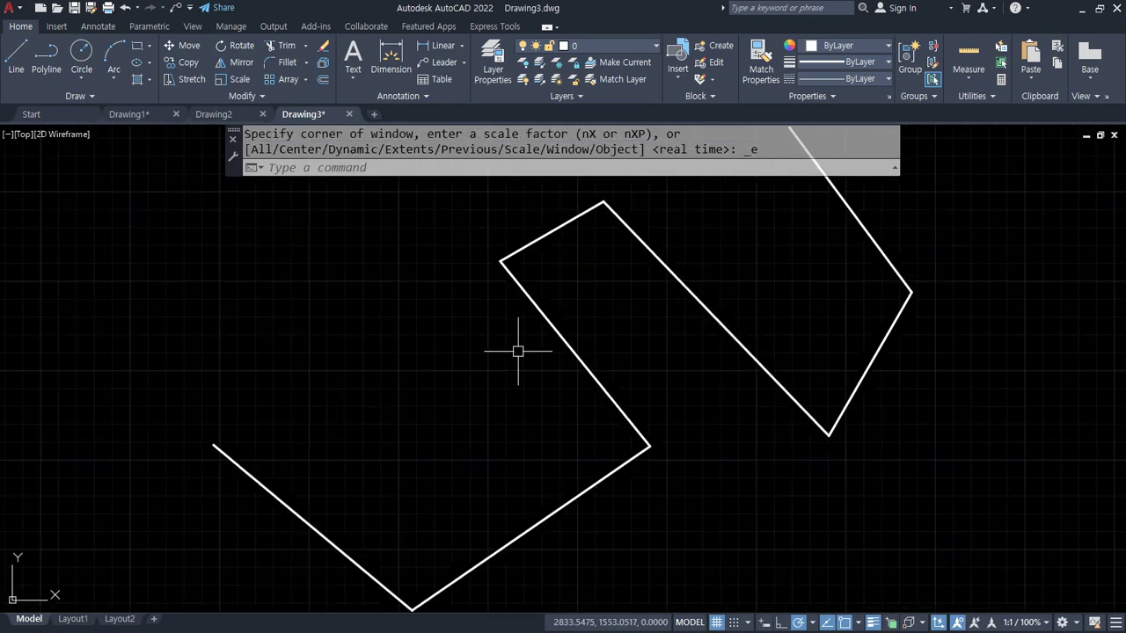
# Switch to Notepad and insert the text "마우스 휠 더블클릭" on a new line below the Zoom entry.
pyautogui.hotkey('alt', 'Tab')
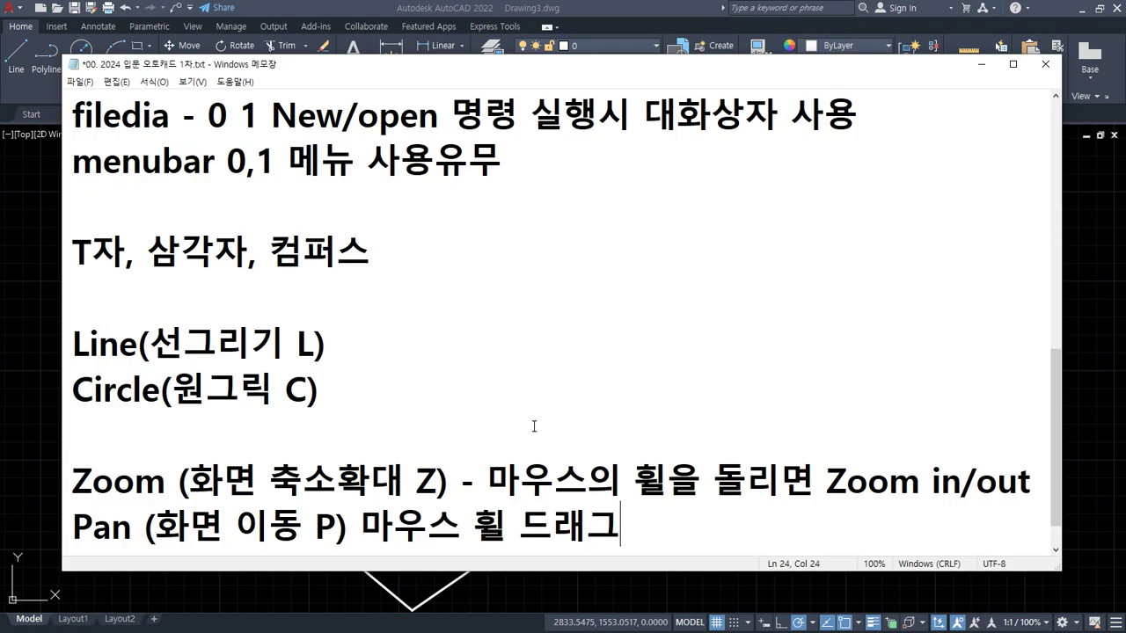
pyautogui.press('Down')
pyautogui.hotkey('shift', 'Home')
pyautogui.press('Delete')
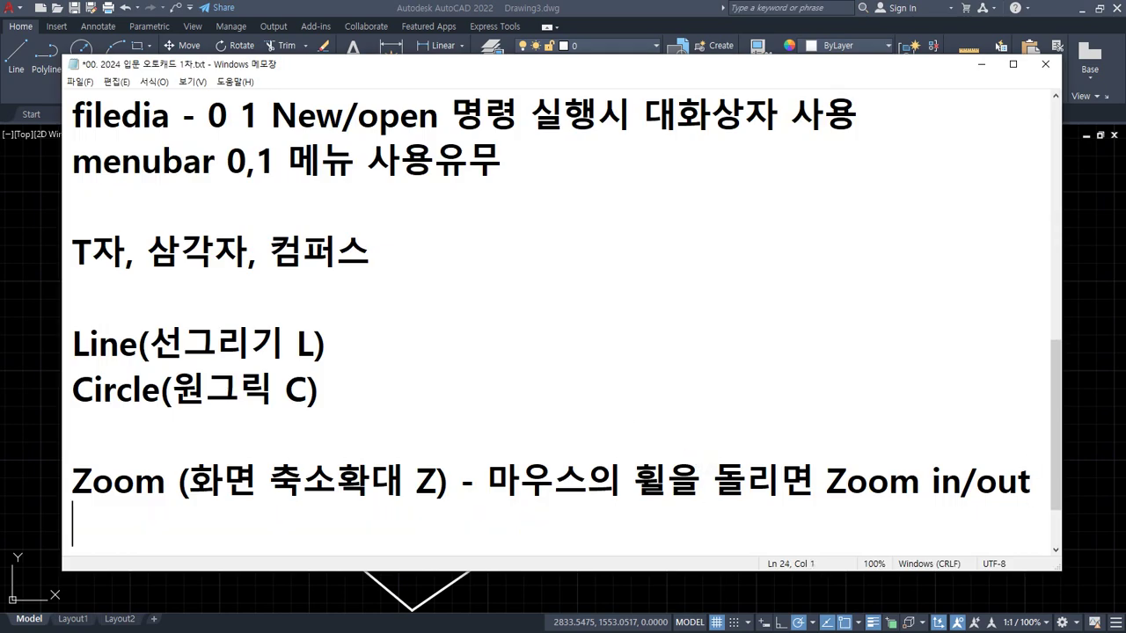
pyautogui.write('마우스 휠')
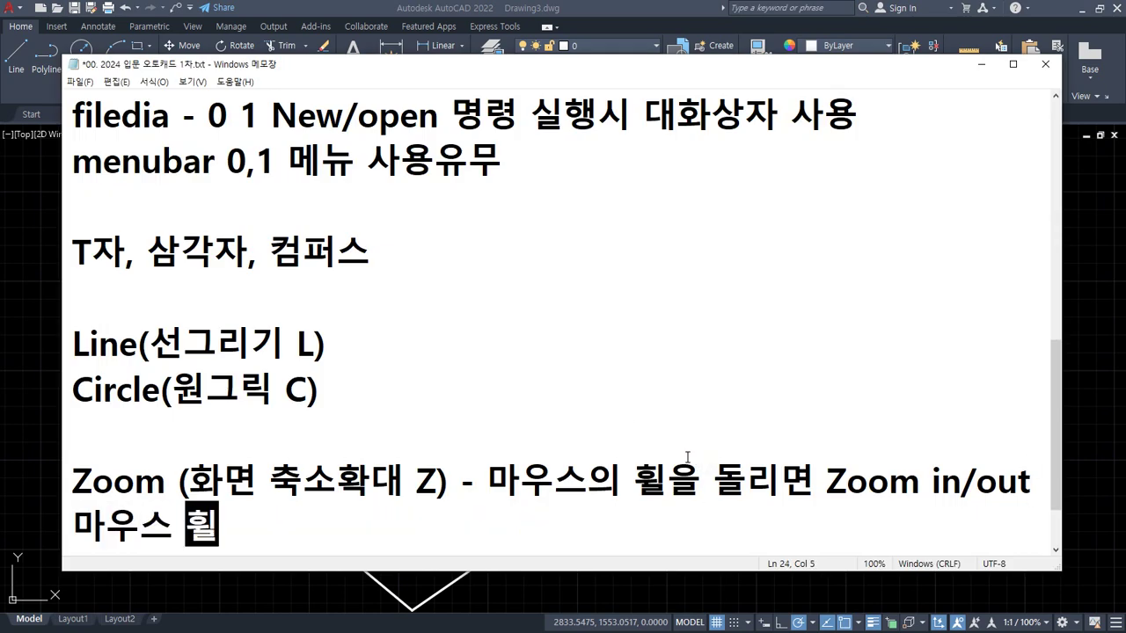
pyautogui.write(' 두번 더')
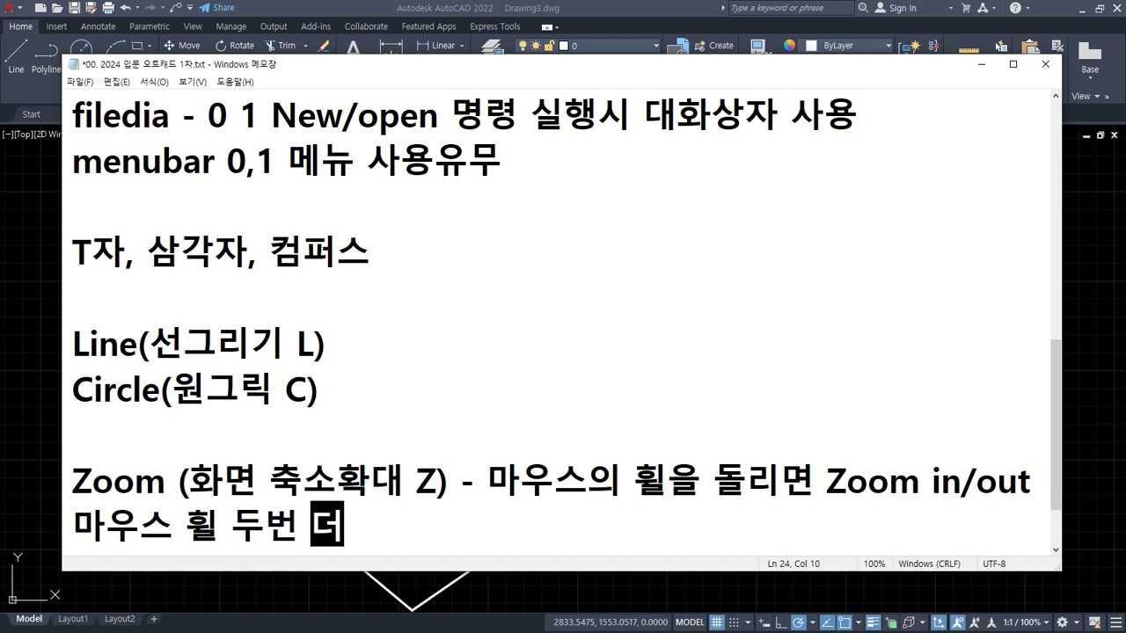
pyautogui.write('블클ㄹㅣㄱ')
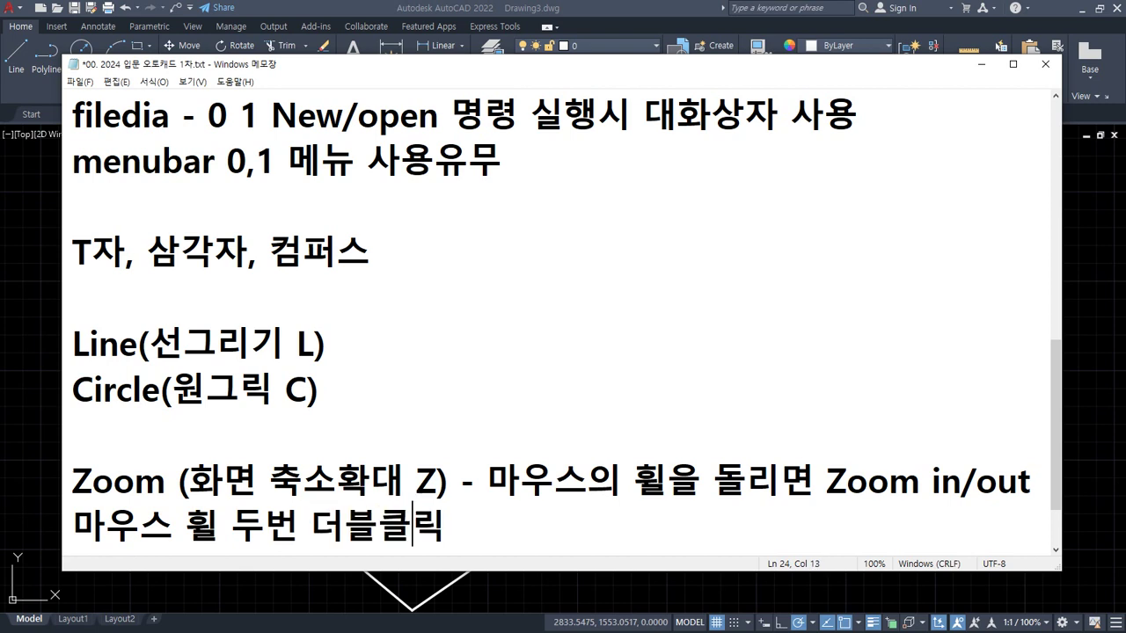
pyautogui.press('BackSpace')
pyautogui.press('BackSpace')
pyautogui.press('BackSpace')
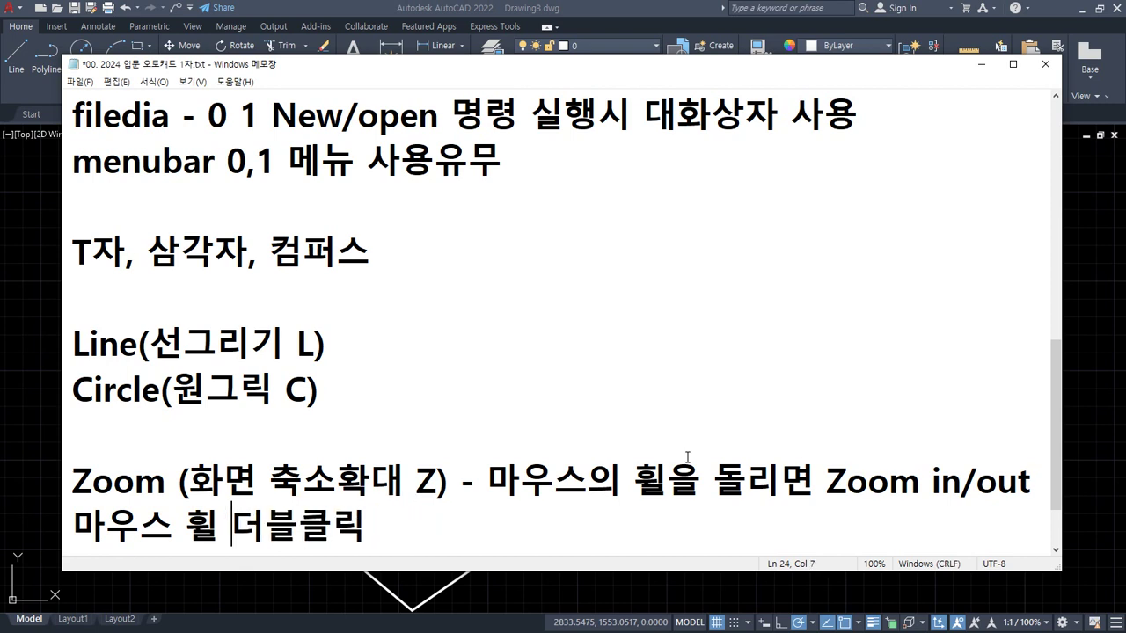
# Complete the new wheel note with "하면 Zoom Extent (화면 맞춤)".
pyautogui.write('하면 ')
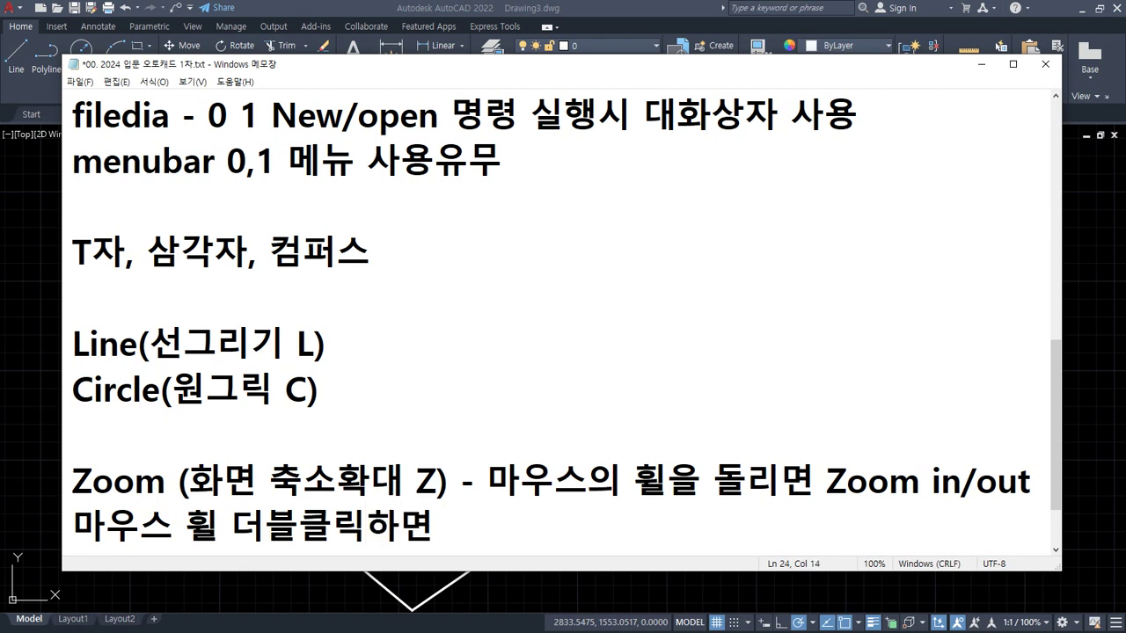
pyautogui.write('Zoom')
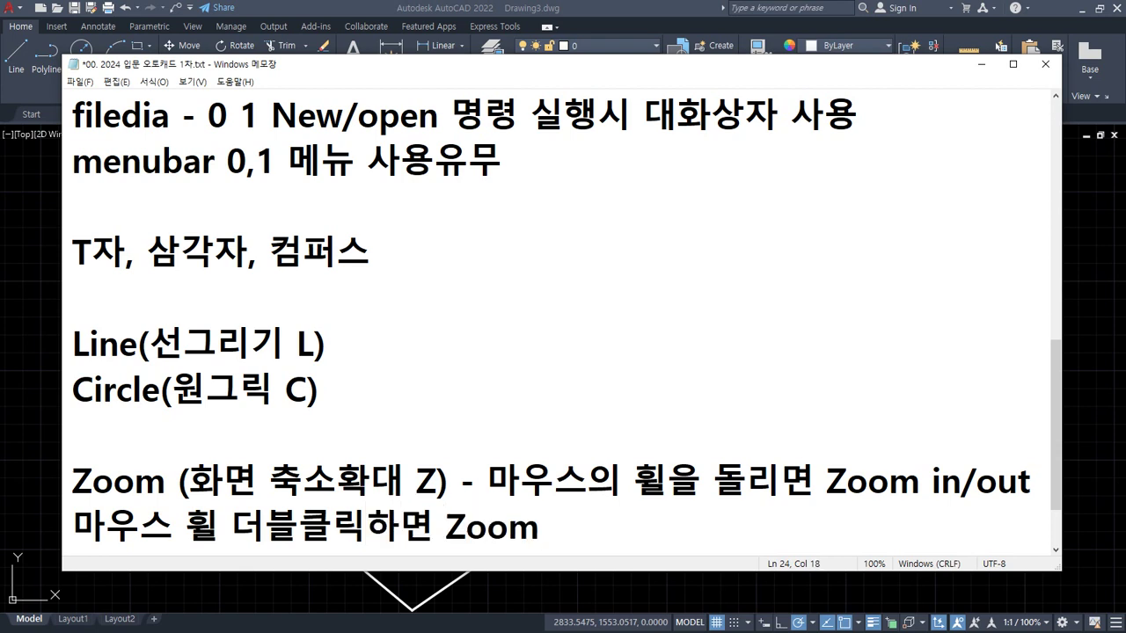
pyautogui.write(' Extent')
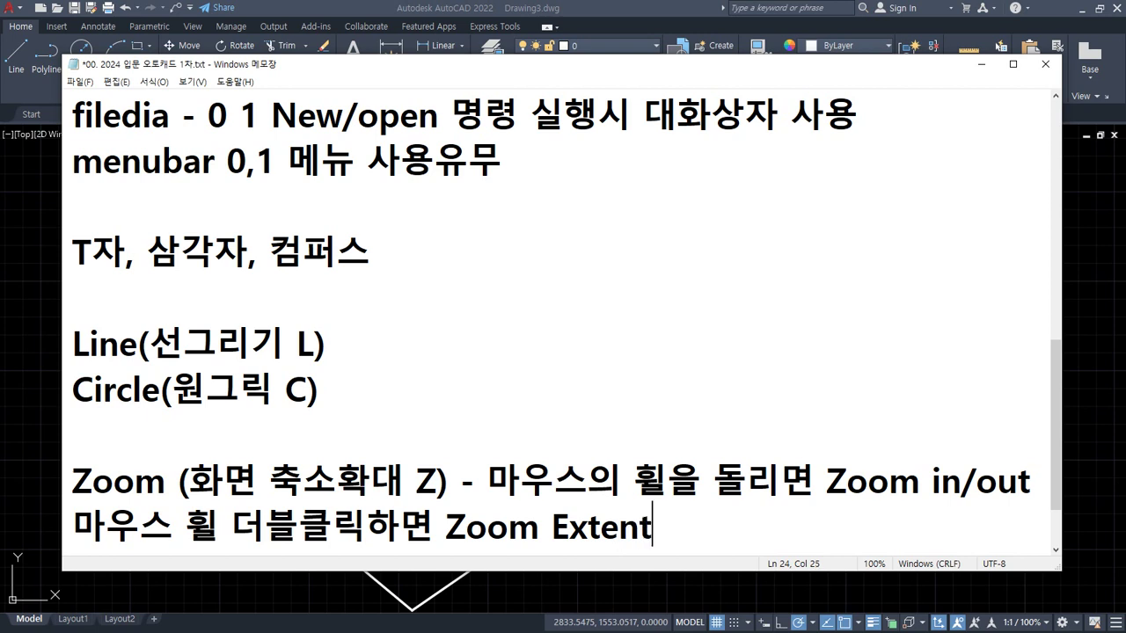
pyautogui.write(' (화면 ')
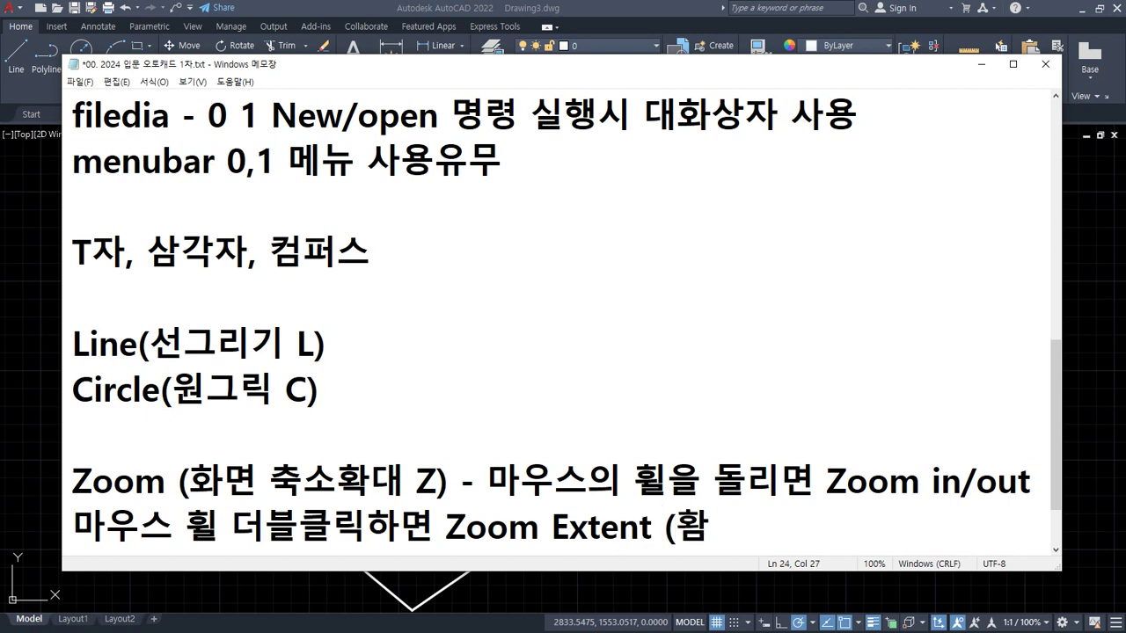
pyautogui.write('맞춤)')
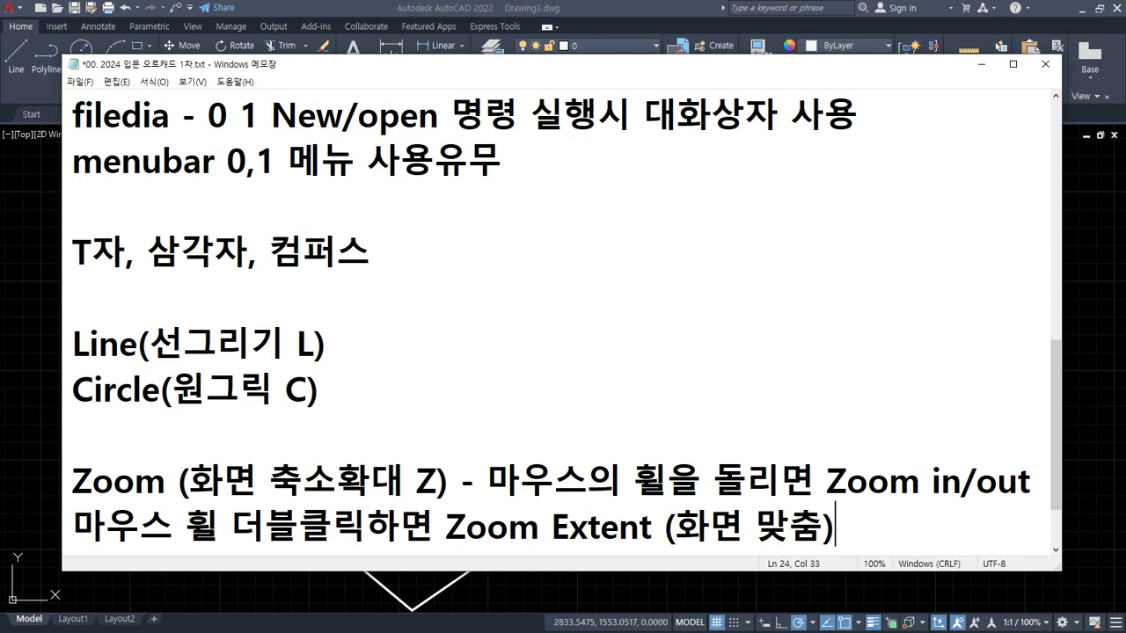
# Return to AutoCAD and fit the drawing to the view using the Zoom command's Extents option.
pyautogui.click(438, 5)
pyautogui.write('z')
pyautogui.press('Return')
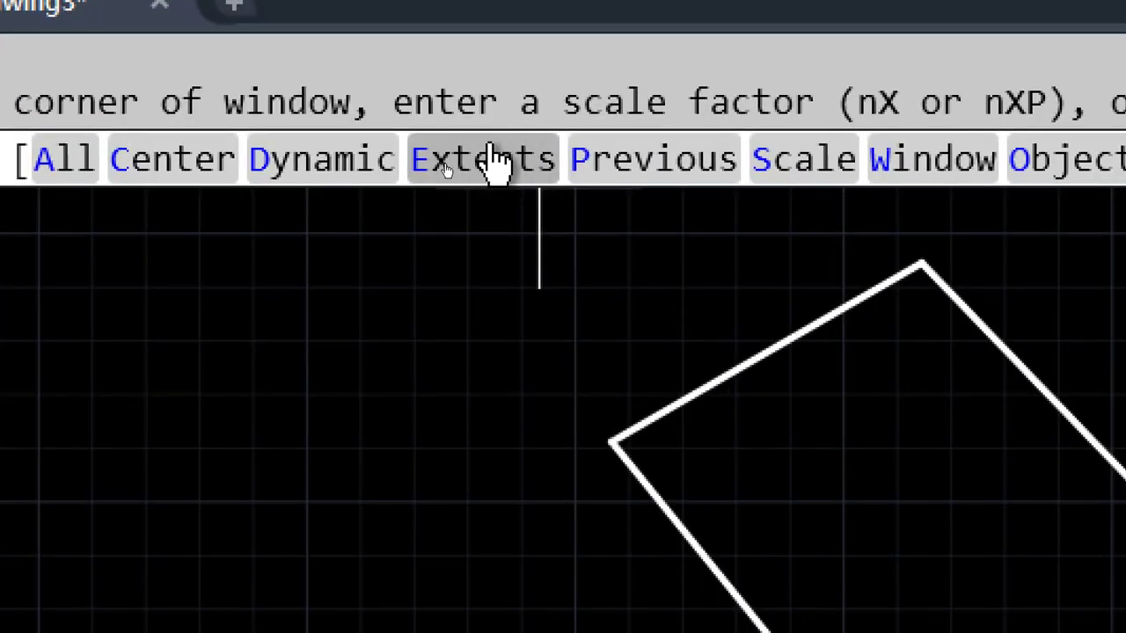
pyautogui.click(457, 158)
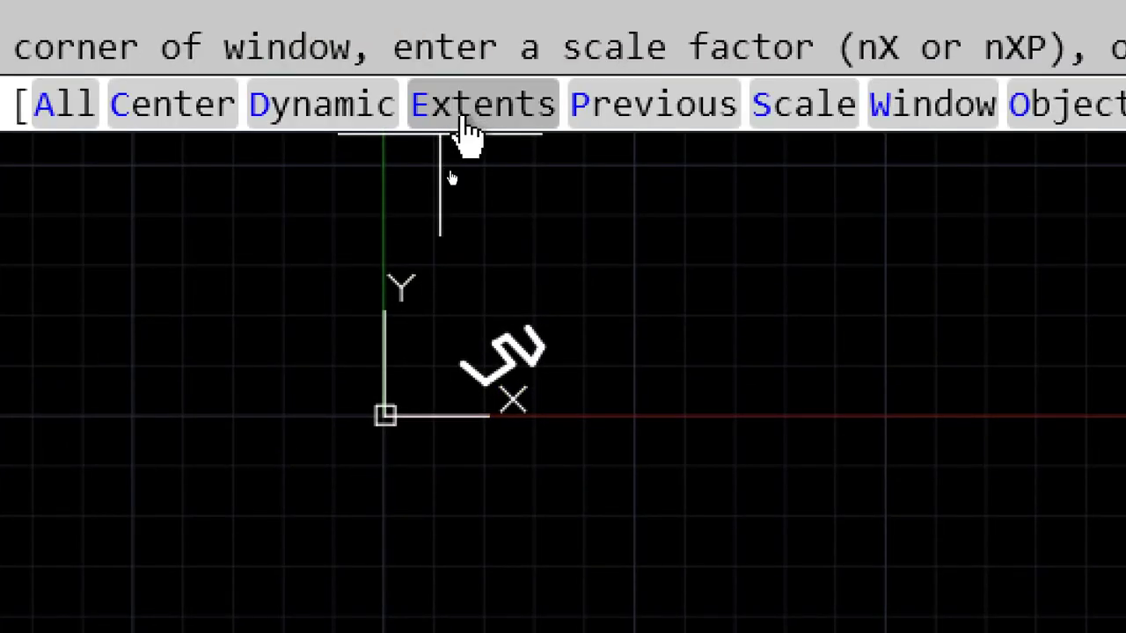
pyautogui.click(463, 125)
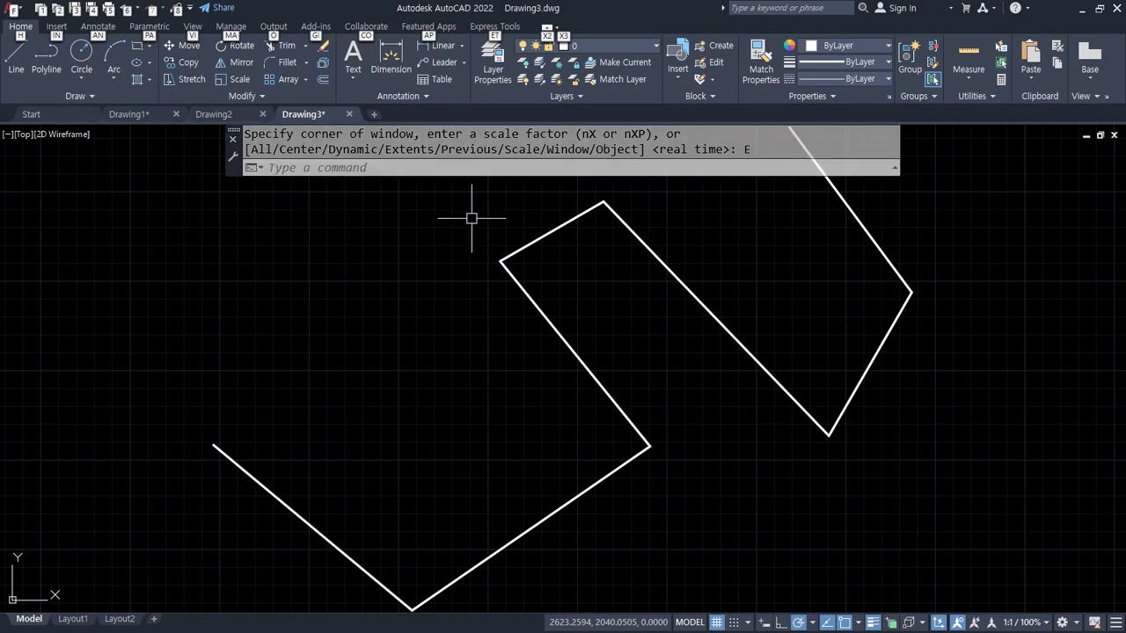
# Fit the drawing with the mouse wheel's Zoom Extents, and zoom repeatedly out and in around the zigzag.
pyautogui.scroll(-6, 520, 268)
pyautogui.doubleClick(548, 302)
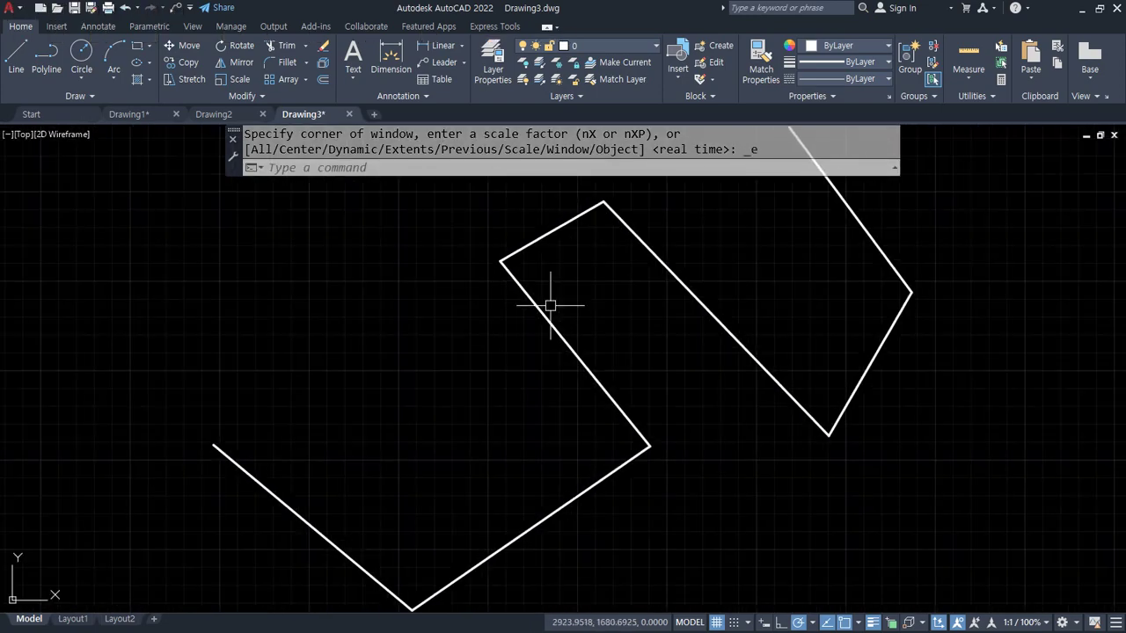
pyautogui.scroll(-8, 551, 306)
pyautogui.scroll(10, 551, 306)
pyautogui.scroll(-10, 548, 302)
pyautogui.scroll(1, 551, 306)
pyautogui.scroll(10, 548, 302)
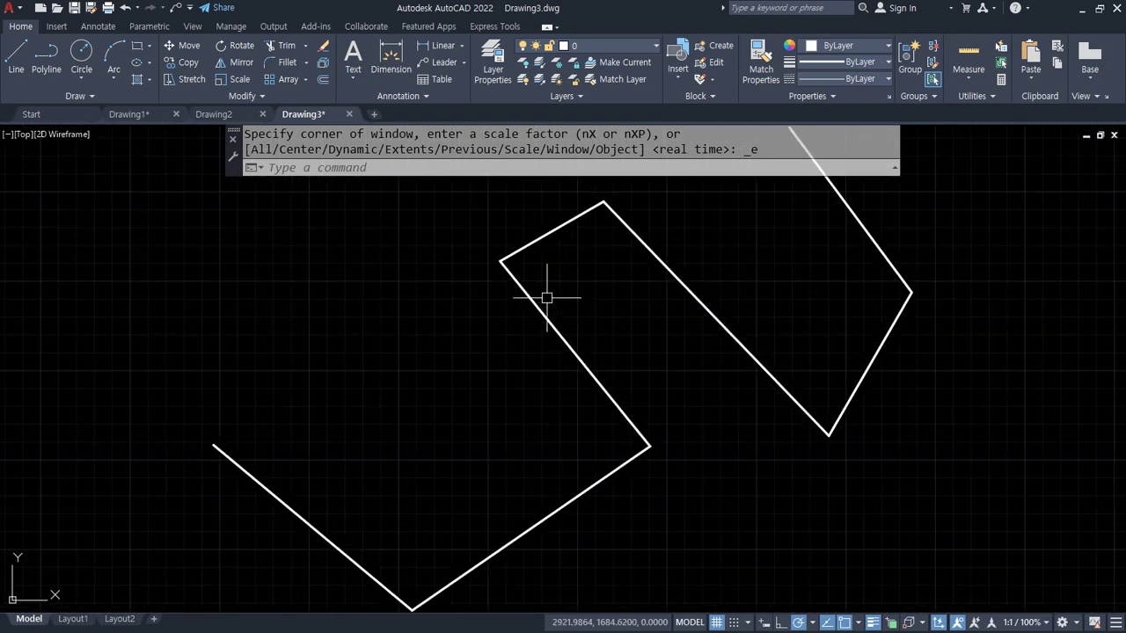
pyautogui.scroll(-8, 545, 296)
pyautogui.scroll(8, 546, 297)
pyautogui.scroll(-8, 548, 298)
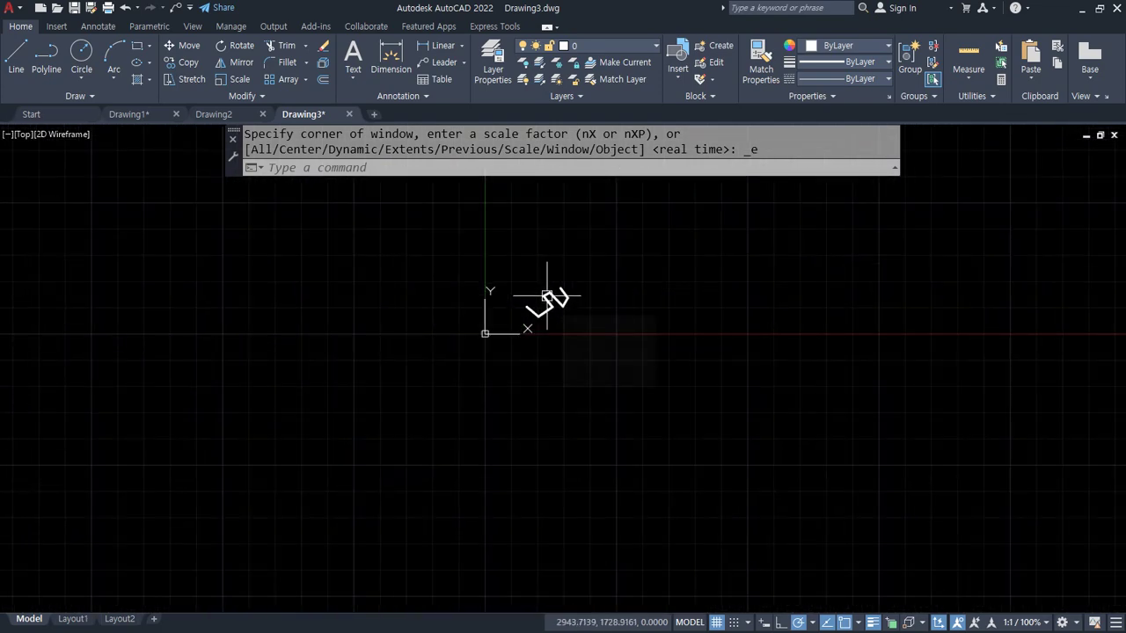
pyautogui.scroll(2, 572, 275)
pyautogui.scroll(2, 580, 268)
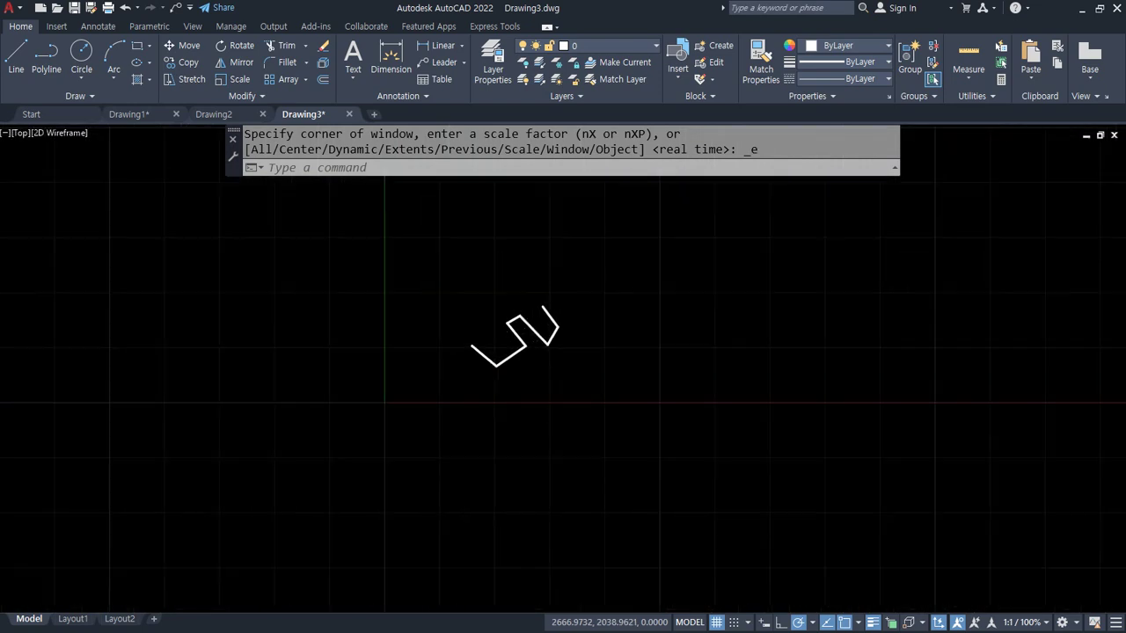
pyautogui.scroll(5, 505, 322)
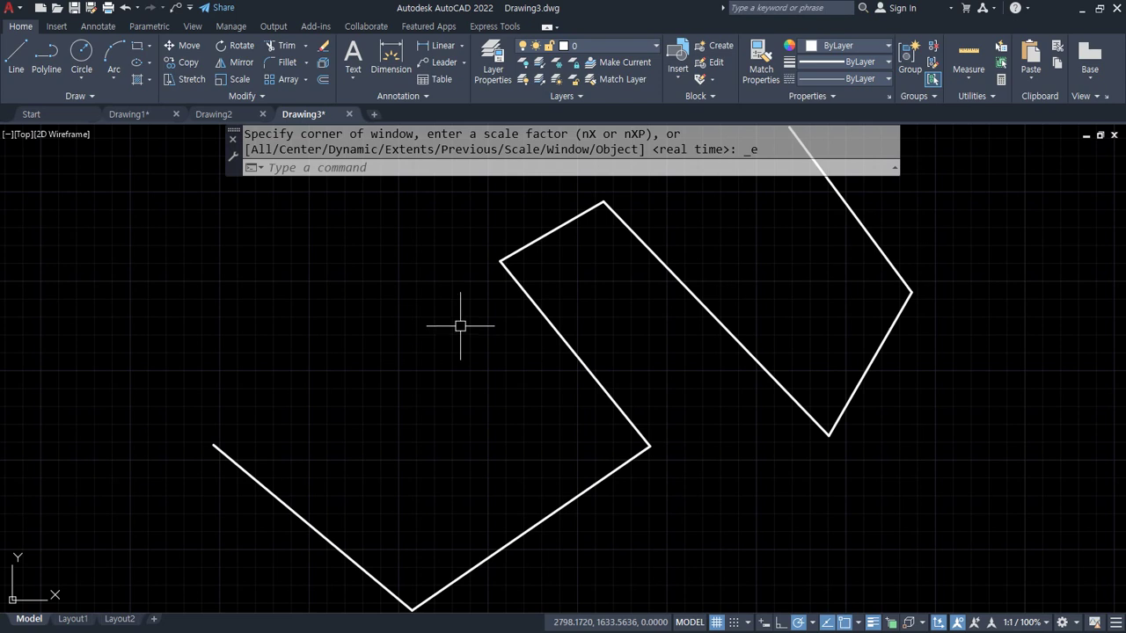
pyautogui.scroll(-4, 443, 332)
pyautogui.scroll(4, 442, 335)
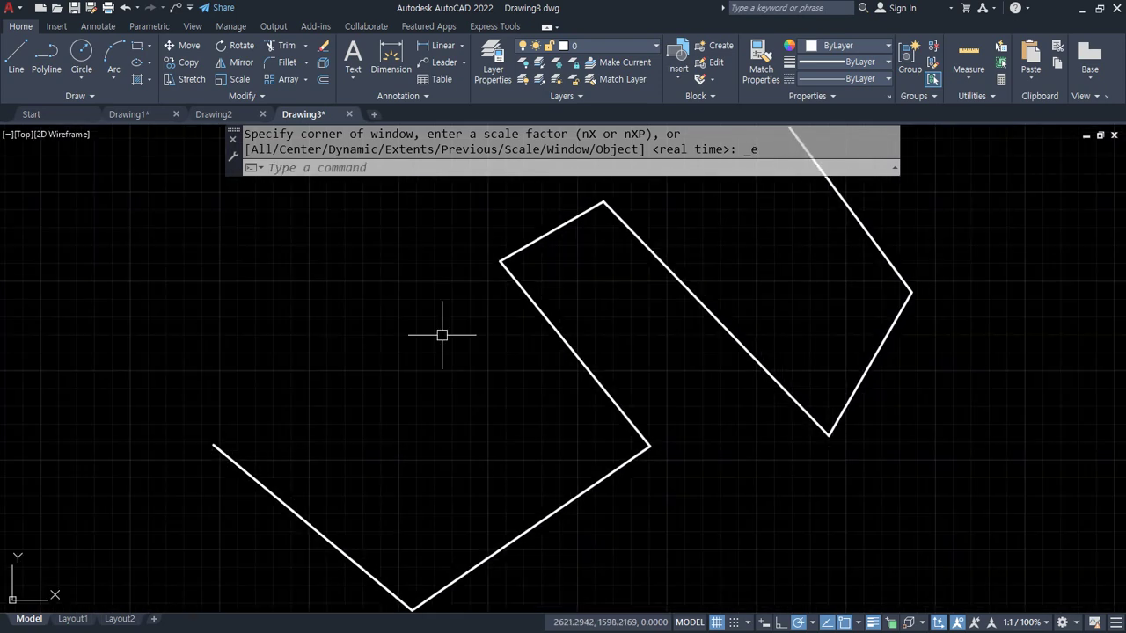
# Draw the first Line segment to the right of the zigzag, sloping down to the right, keeping the command active.
pyautogui.scroll(-4, 385, 365)
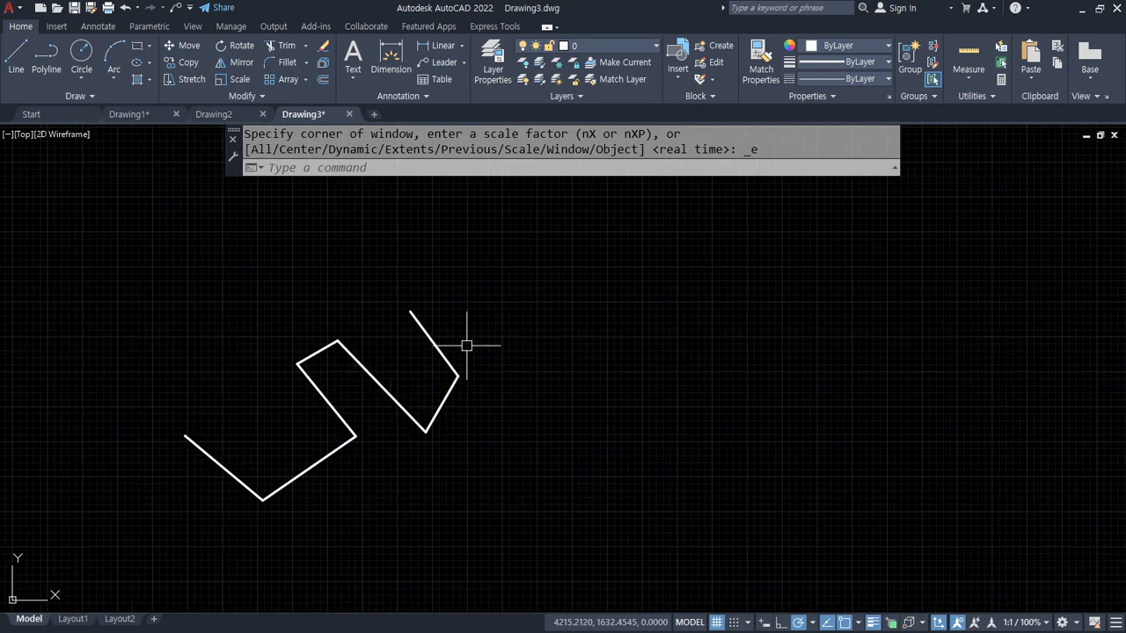
pyautogui.write('l')
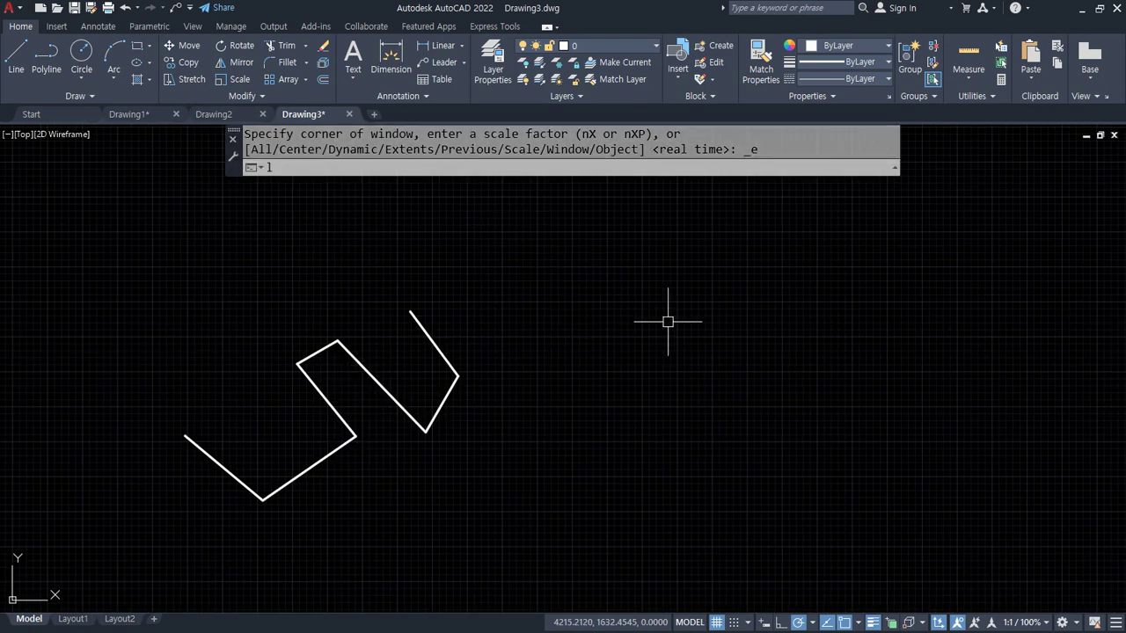
pyautogui.press('Return')
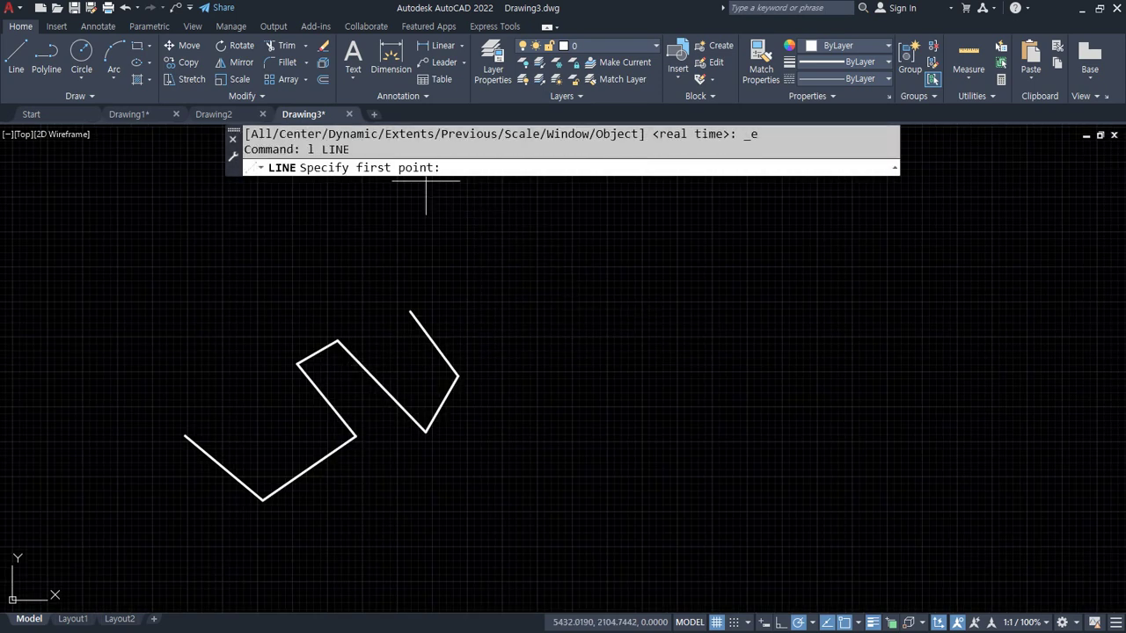
pyautogui.click(539, 318)
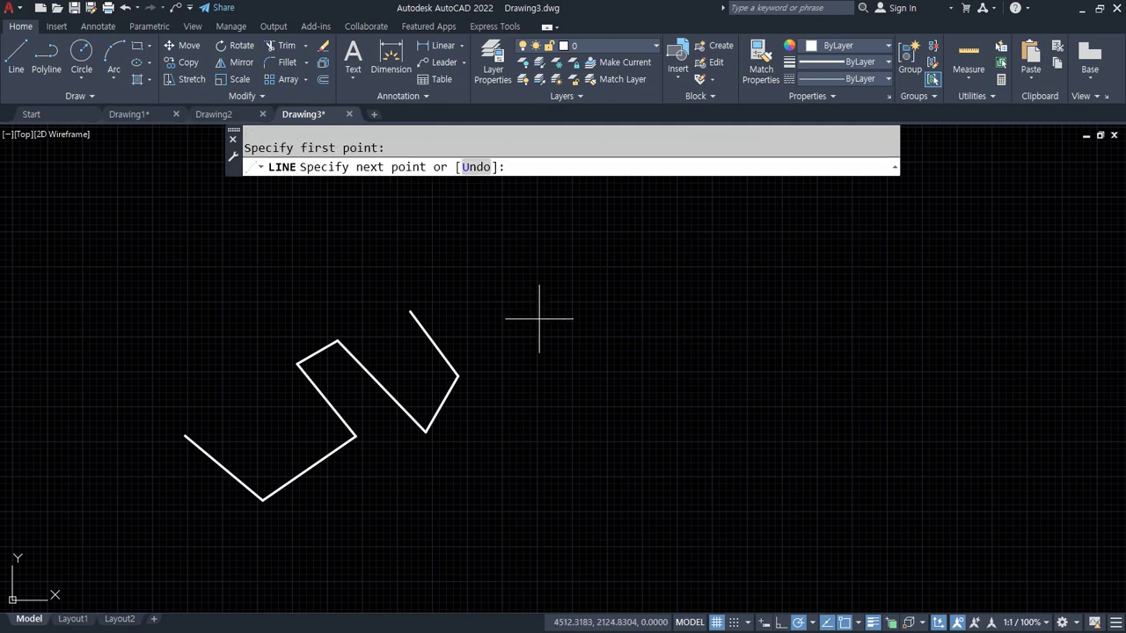
pyautogui.click(625, 465)
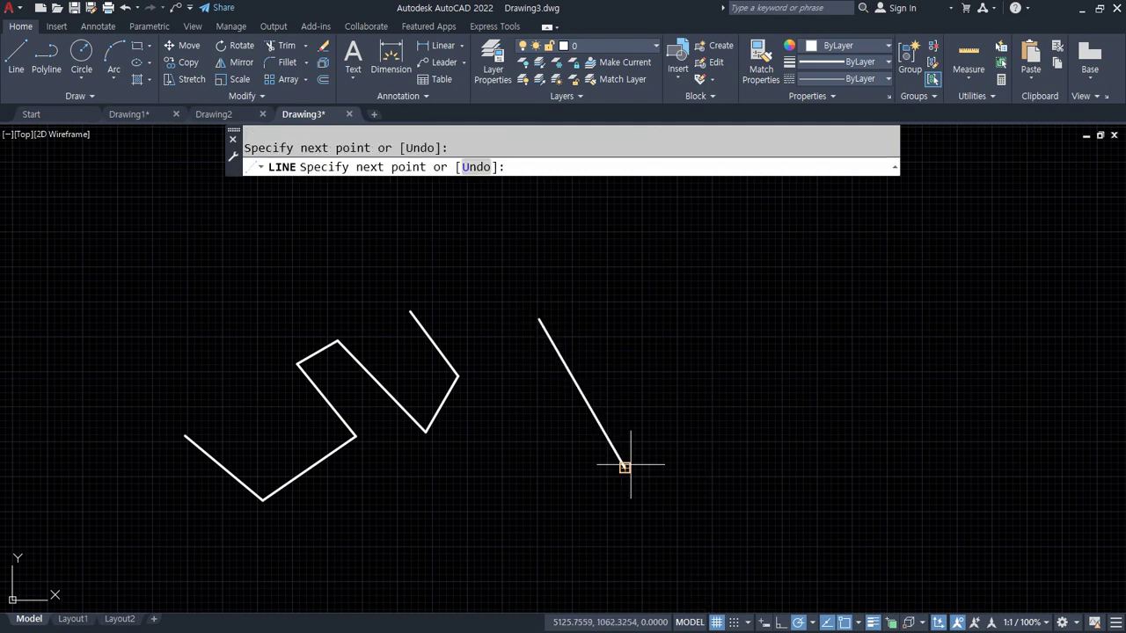
# Add two more connected segments to the line and remove both with the Line command's Undo option.
pyautogui.click(764, 413)
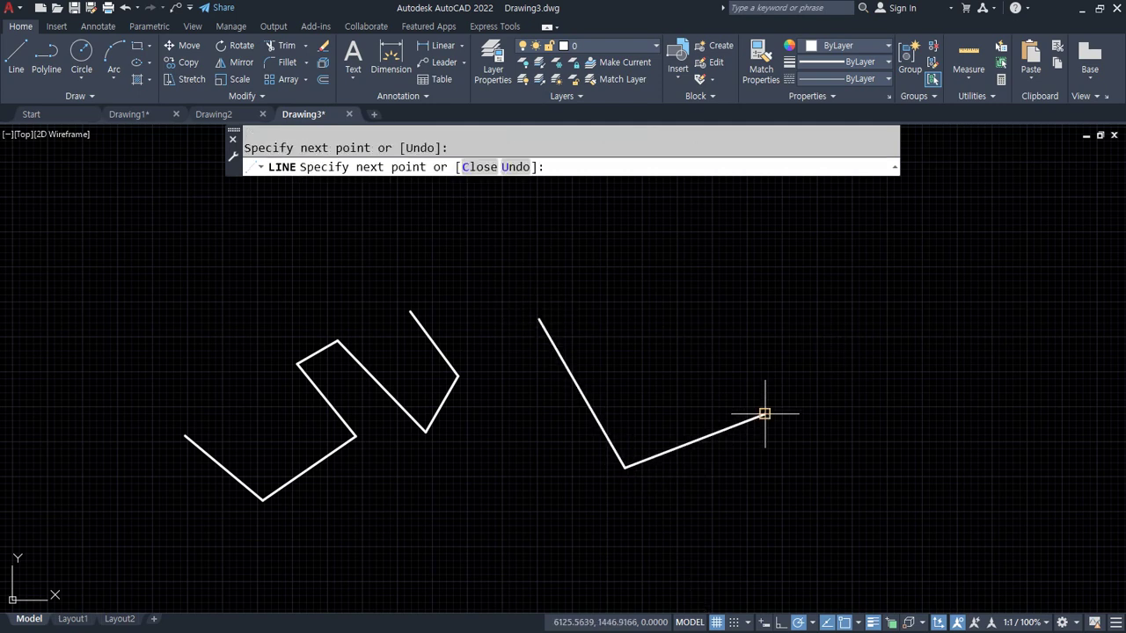
pyautogui.click(706, 274)
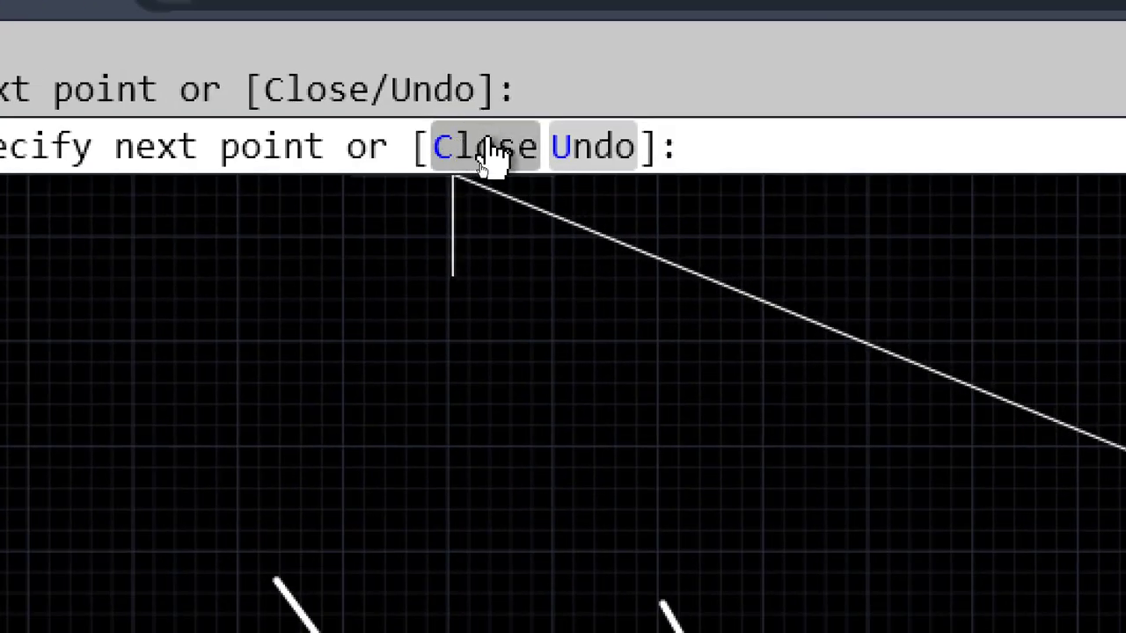
pyautogui.click(591, 148)
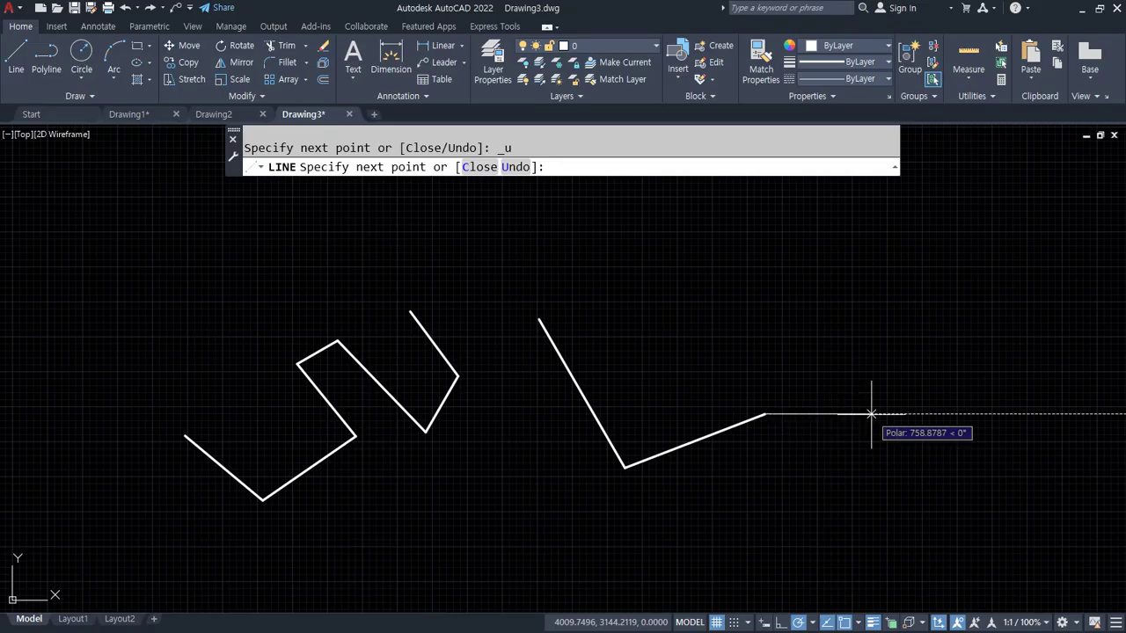
pyautogui.write('u')
pyautogui.press('Return')
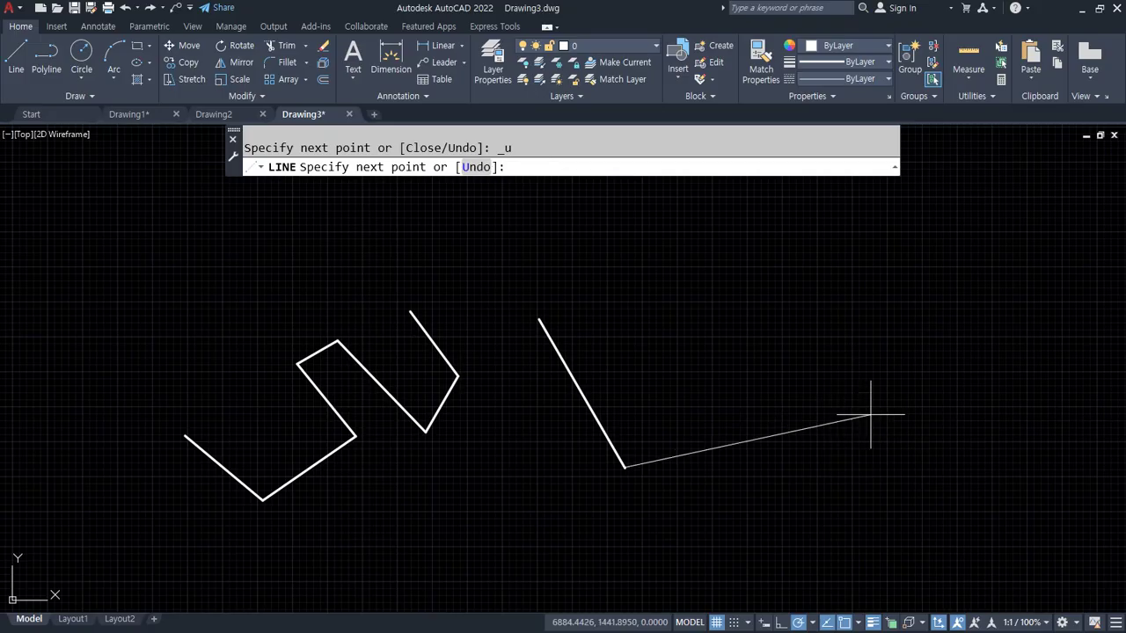
# Add two further segments to the line and close it into a four-sided shape with the Close option.
pyautogui.click(801, 406)
pyautogui.moveTo(552, 327)
pyautogui.mouseDown()
pyautogui.moveTo(616, 460)
pyautogui.moveTo(729, 448)
pyautogui.moveTo(646, 370)
pyautogui.moveTo(567, 336)
pyautogui.mouseUp()
pyautogui.moveTo(460, 184); pyautogui.dragTo(486, 183)
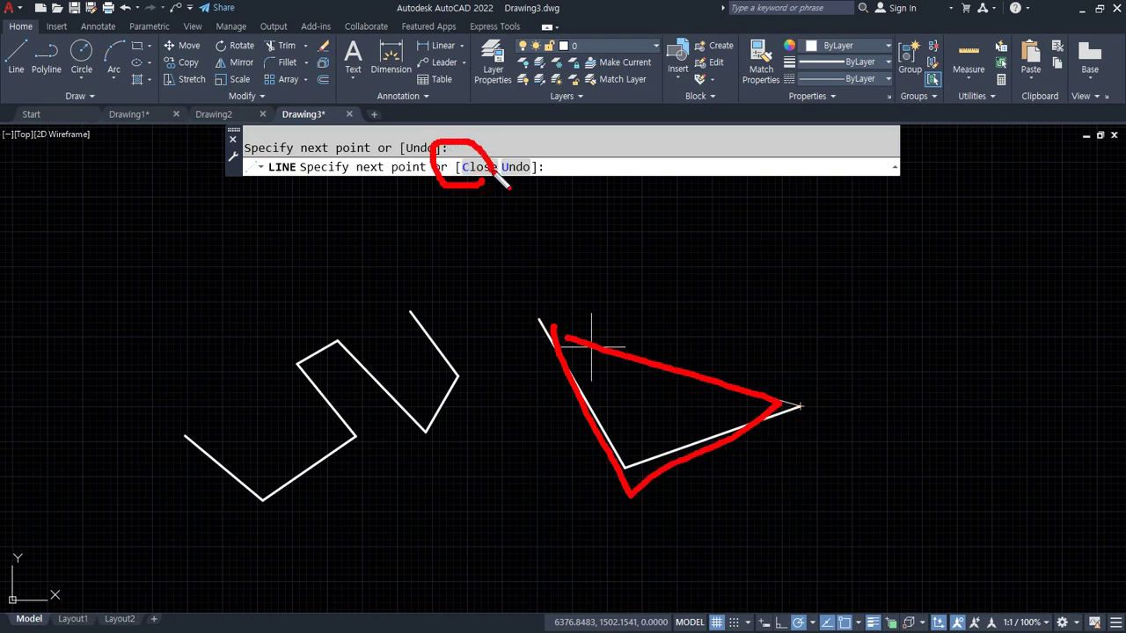
pyautogui.press('Escape')
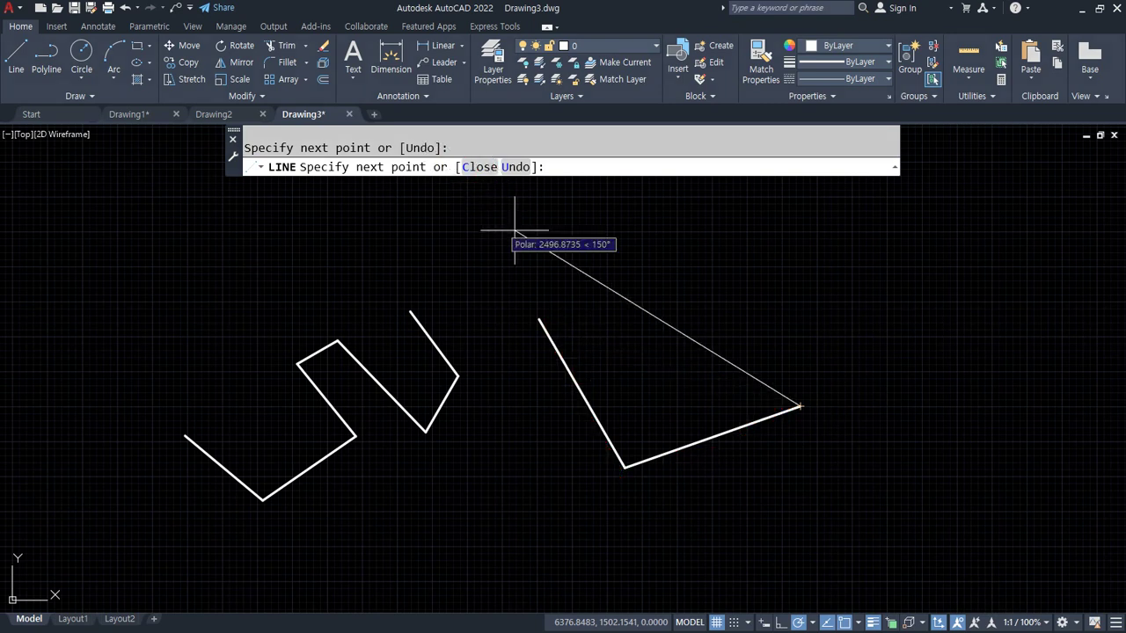
pyautogui.click(715, 276)
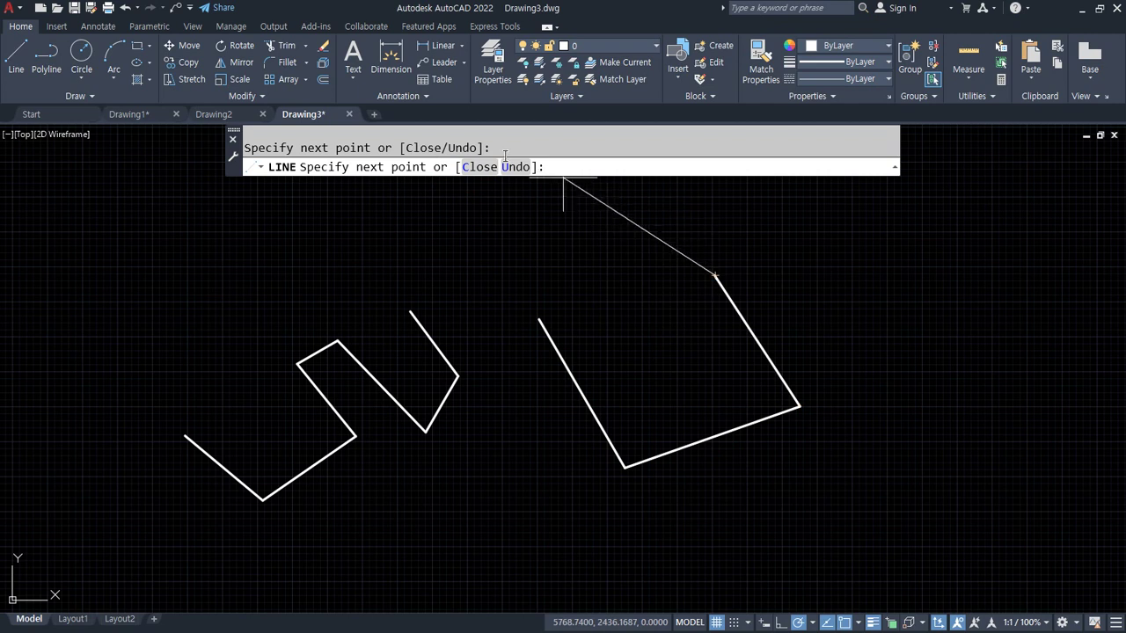
pyautogui.click(478, 167)
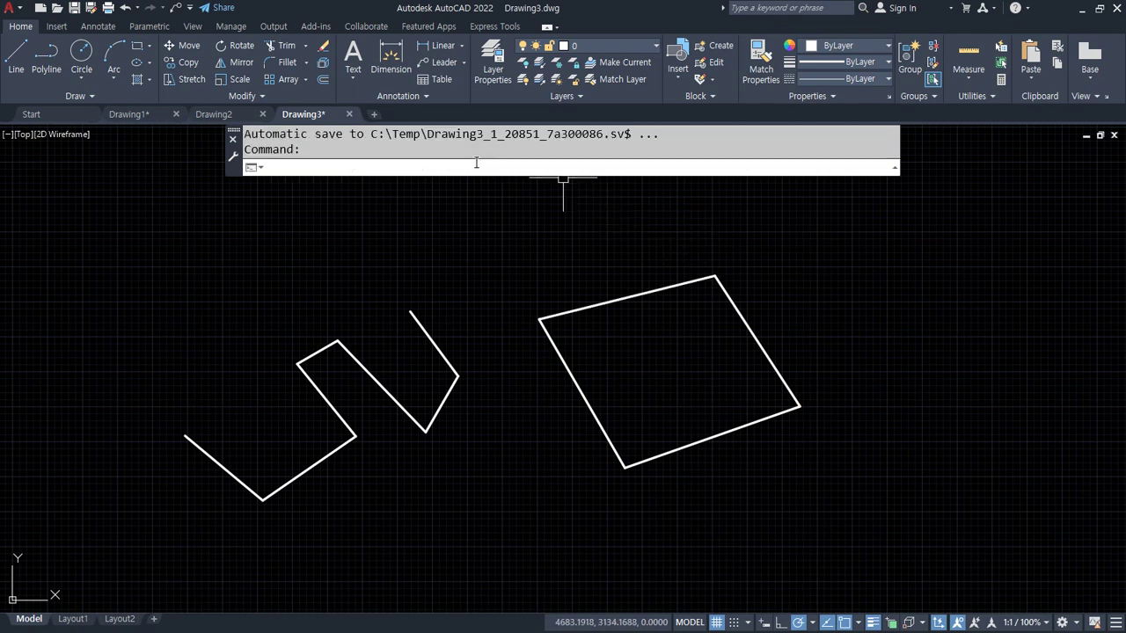
# Draw a square from lines in the empty area beside the tilted quadrilateral, finishing its top edge with the Close option.
pyautogui.moveTo(754, 281); pyautogui.dragTo(502, 297, button='middle')
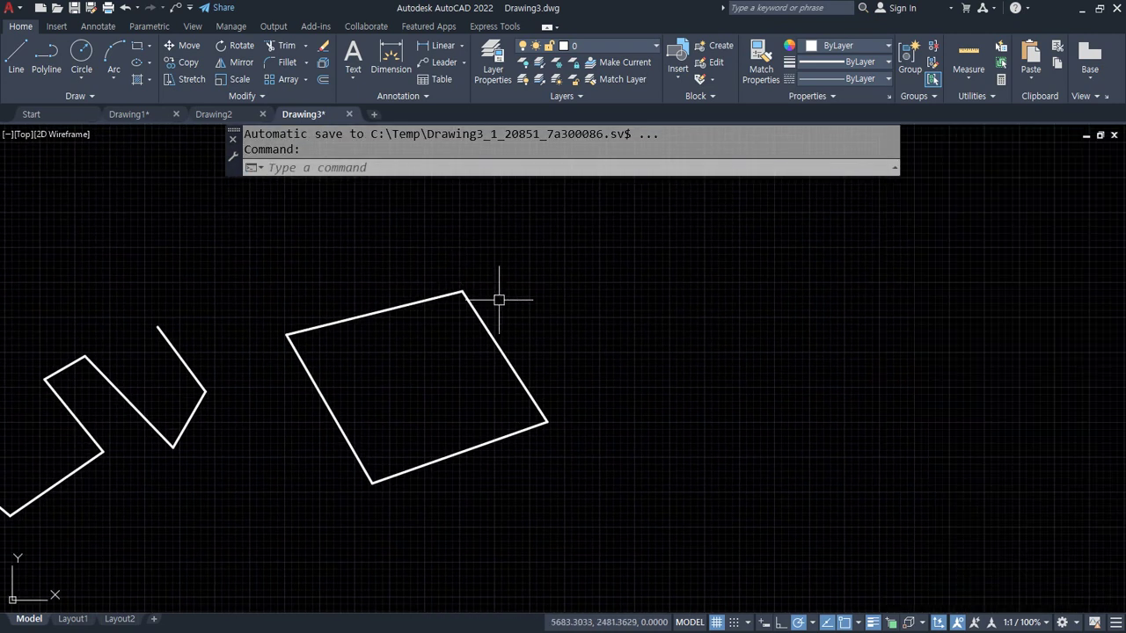
pyautogui.press('Return')
pyautogui.click(634, 290)
pyautogui.click(634, 481)
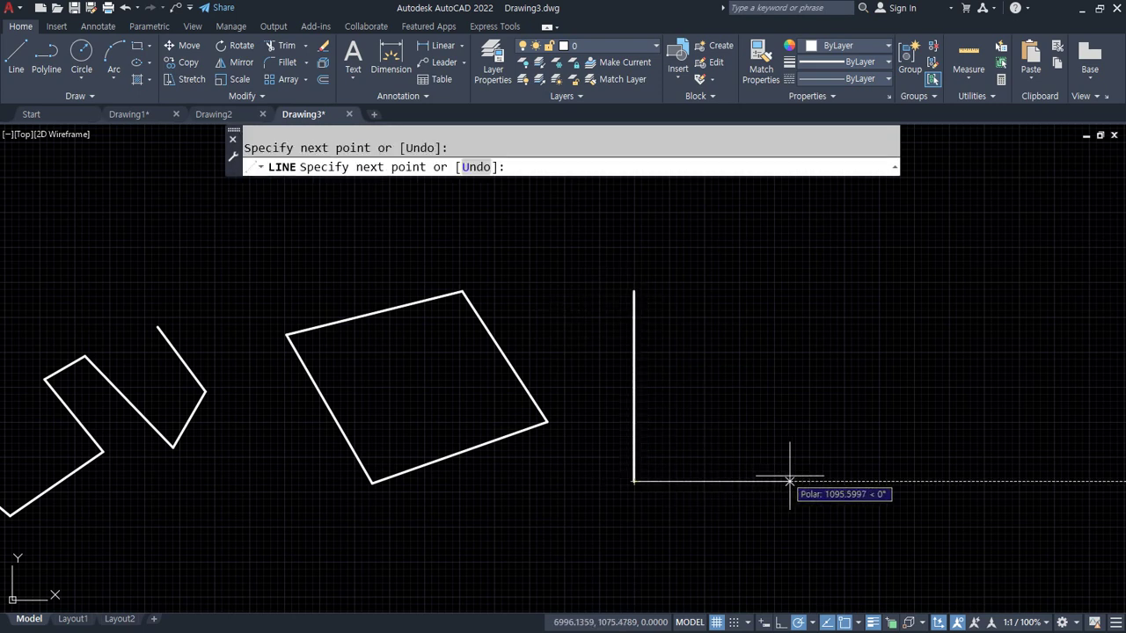
pyautogui.click(827, 482)
pyautogui.click(827, 290)
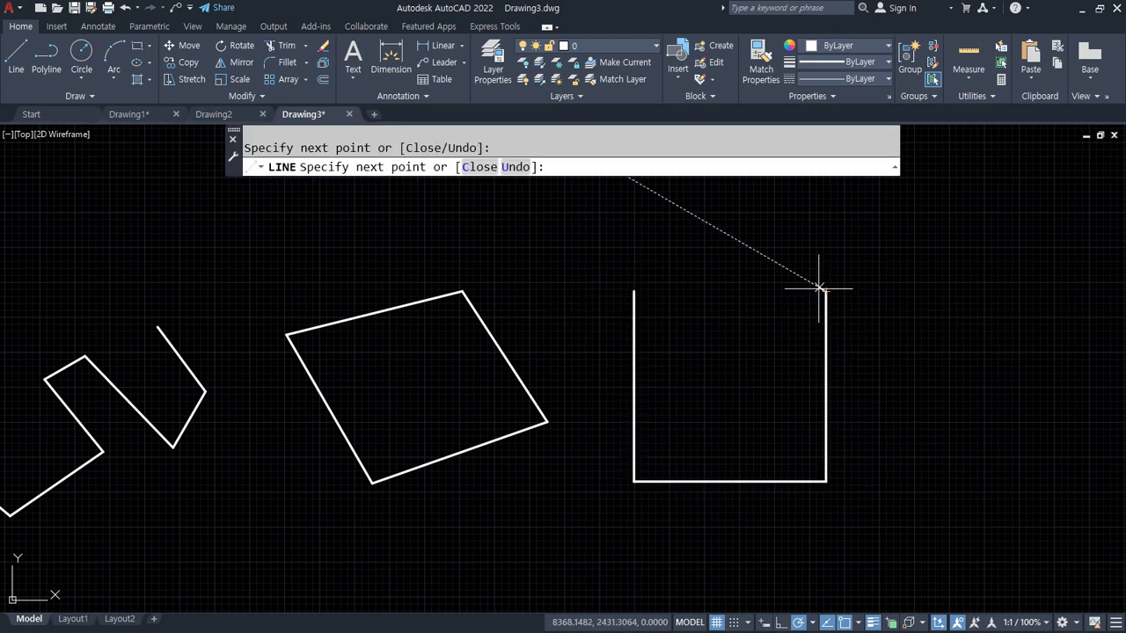
pyautogui.click(475, 167)
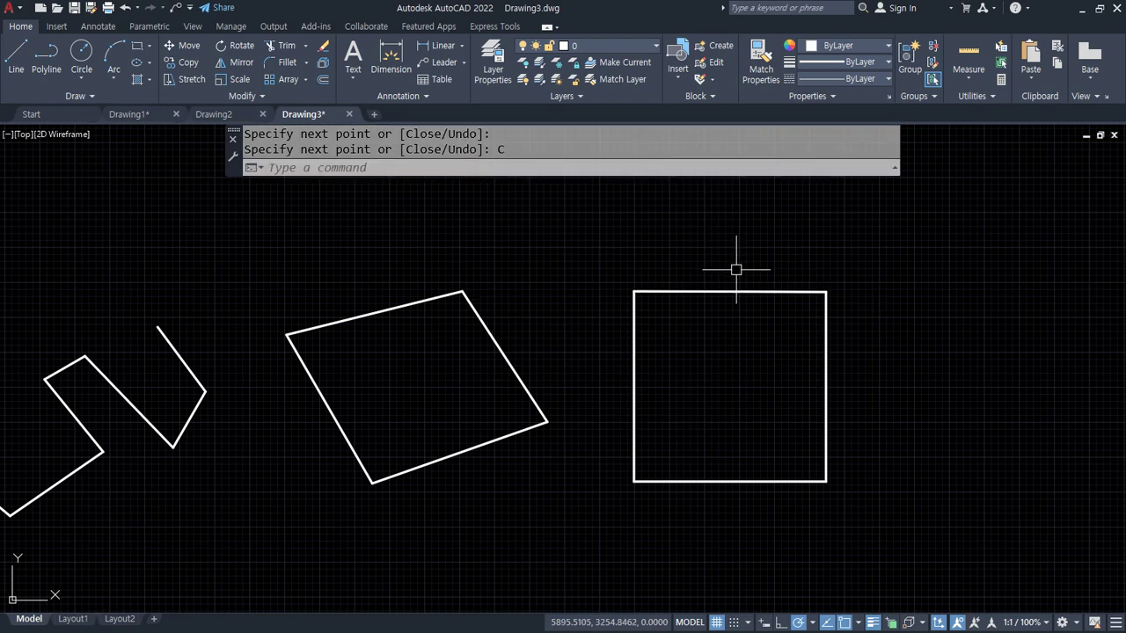
pyautogui.moveTo(246, 162); pyautogui.dragTo(600, 163)
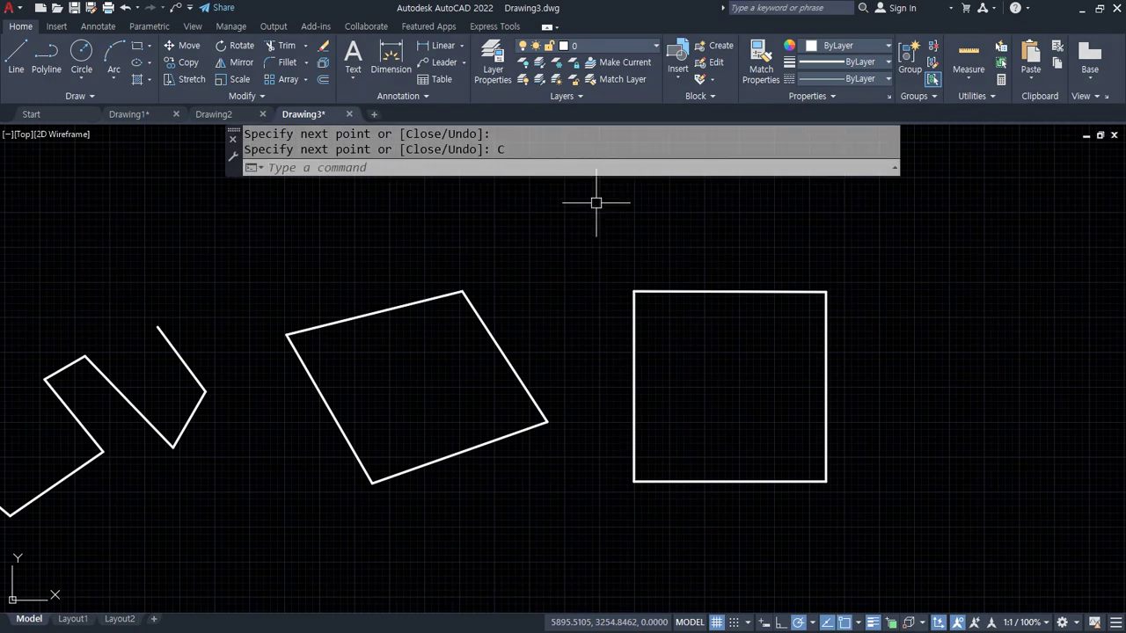
# Draw an irregular four-sided shape from lines beside the square and join its last point to the start with Close.
pyautogui.moveTo(776, 420); pyautogui.dragTo(568, 416, button='middle')
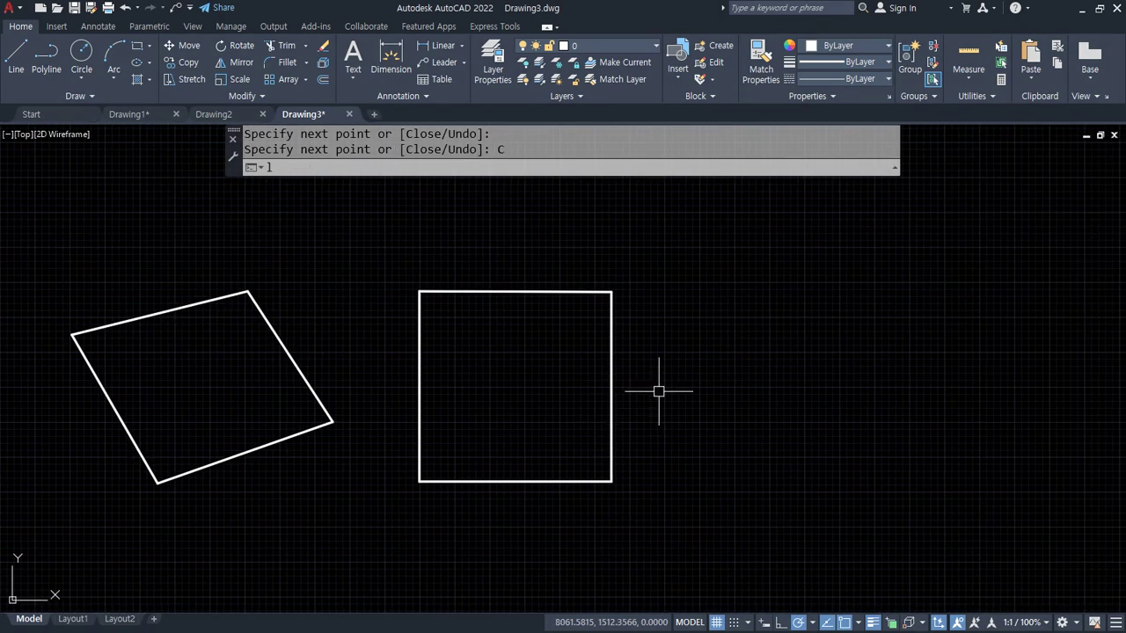
pyautogui.write('l')
pyautogui.press('Return')
pyautogui.click(688, 287)
pyautogui.click(696, 485)
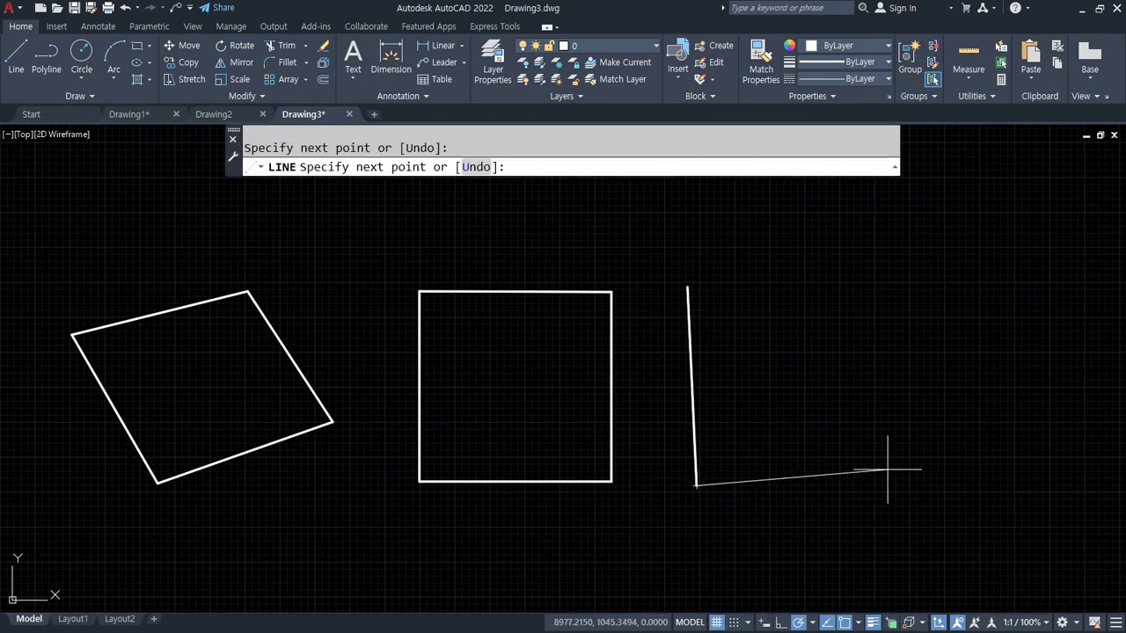
pyautogui.click(887, 469)
pyautogui.click(860, 292)
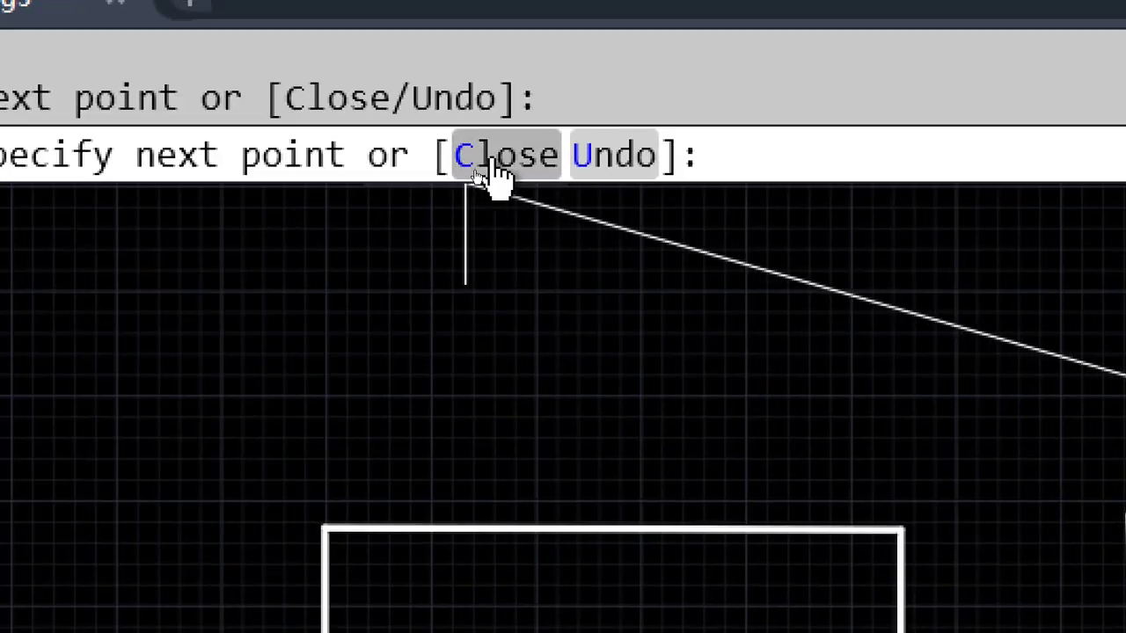
pyautogui.click(528, 176)
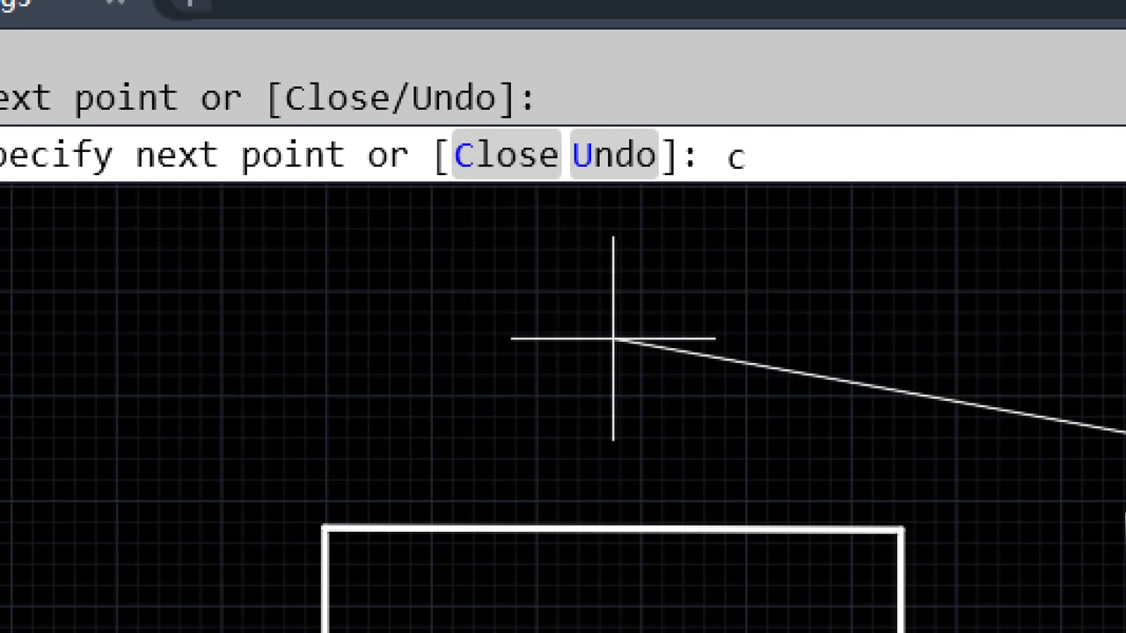
pyautogui.press('Return')
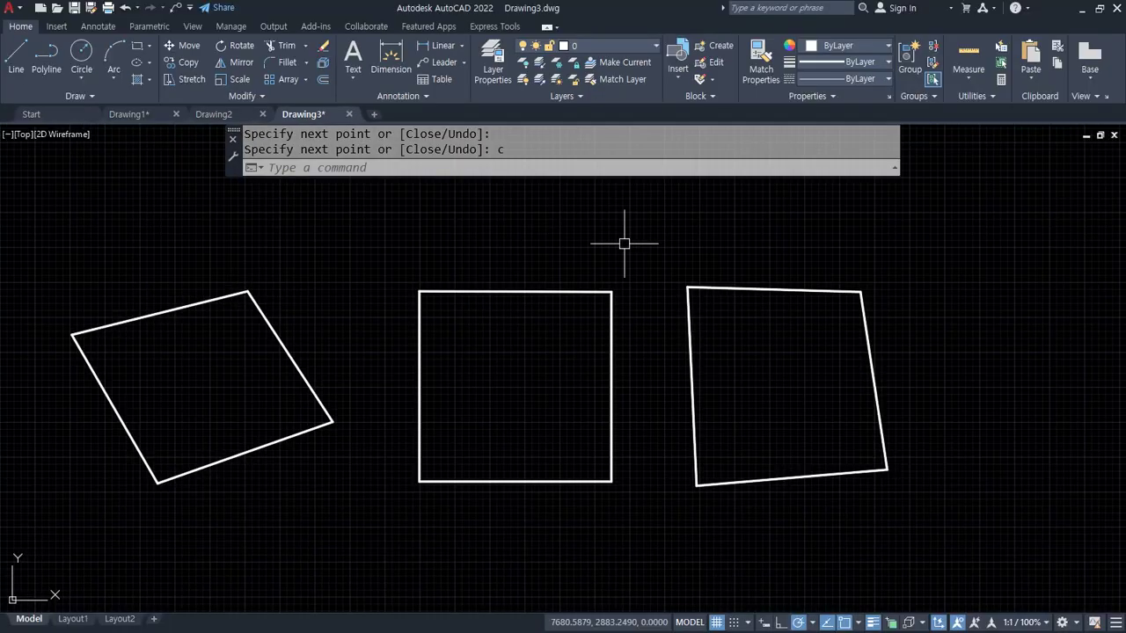
# Draw another closed quadrilateral from lines, with a vertical left side, horizontal base, slanted right side and sloping top made with Close.
pyautogui.moveTo(696, 450); pyautogui.dragTo(460, 409, button='middle')
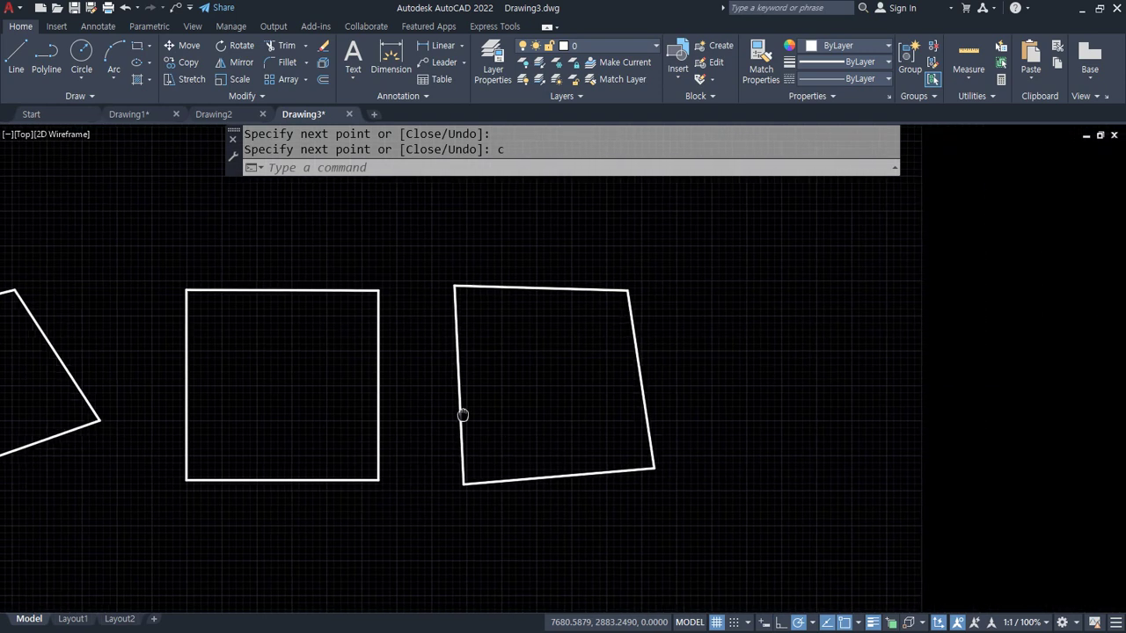
pyautogui.moveTo(749, 415); pyautogui.dragTo(626, 397, button='middle')
pyautogui.write('l')
pyautogui.press('Return')
pyautogui.click(664, 302)
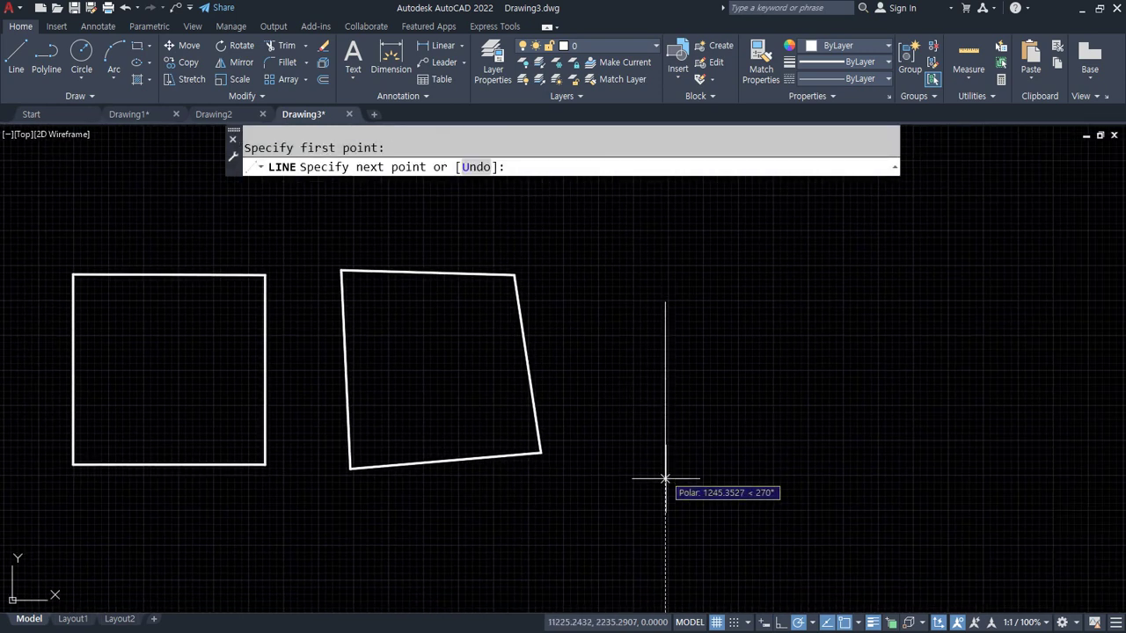
pyautogui.click(664, 482)
pyautogui.click(862, 482)
pyautogui.click(836, 345)
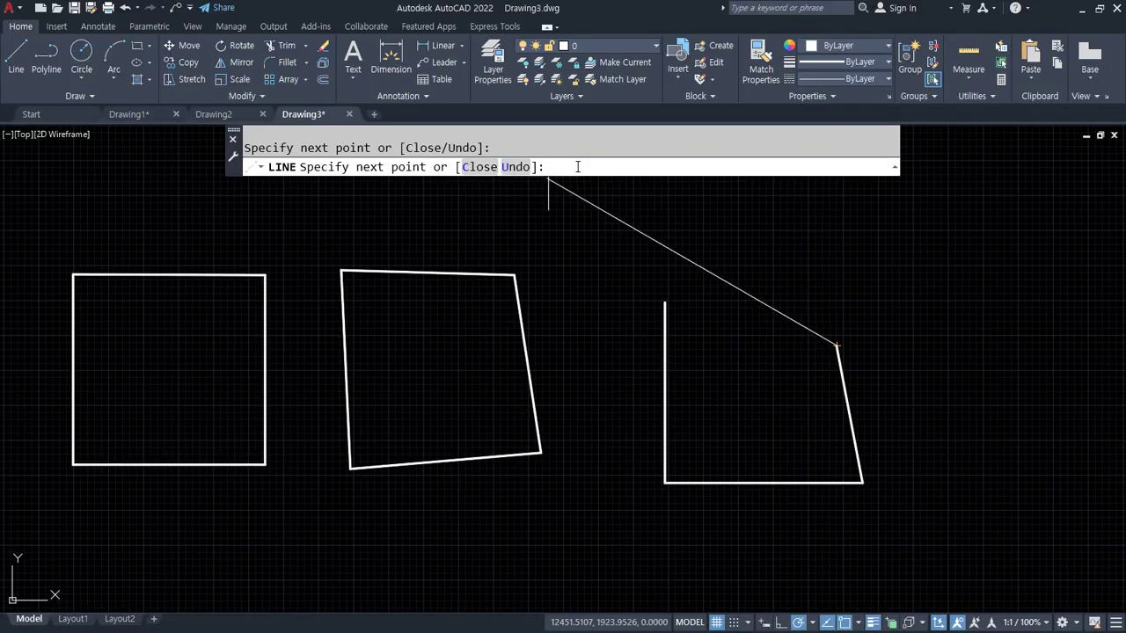
pyautogui.write('c')
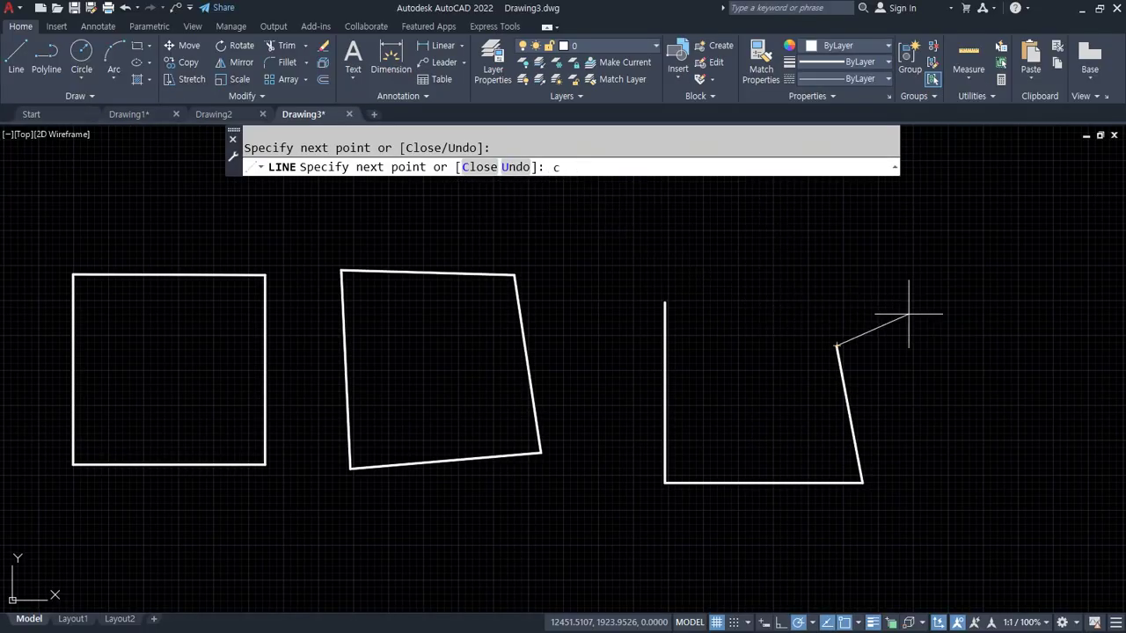
pyautogui.press('Return')
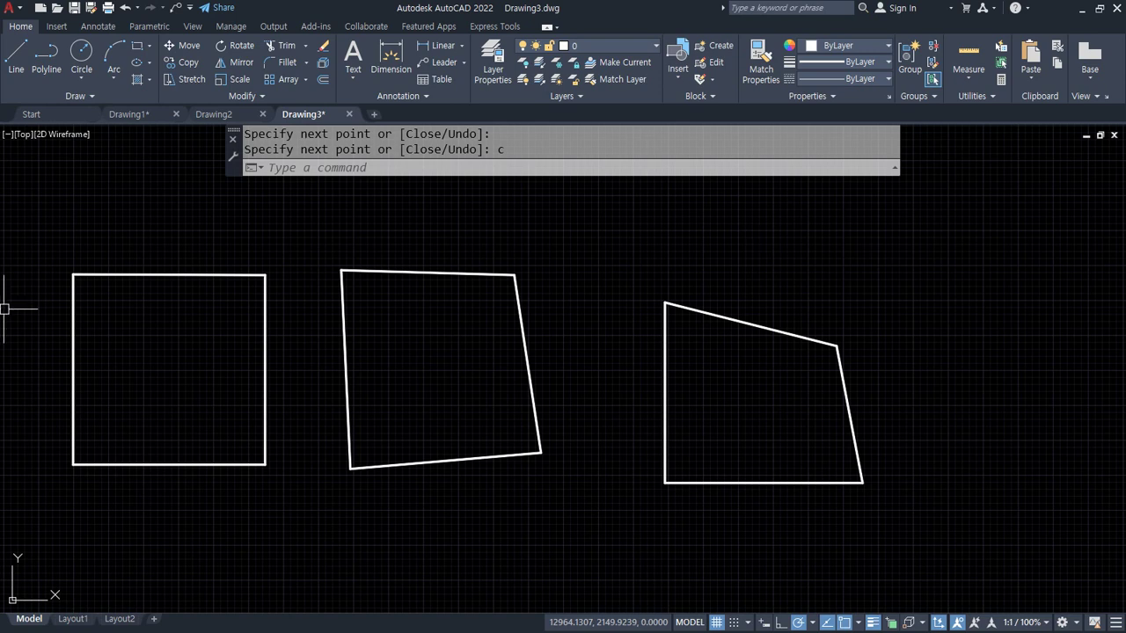
# Draw an open zigzag chain of six line segments above the last quadrilateral, keeping the Line command active.
pyautogui.moveTo(688, 382); pyautogui.dragTo(502, 432, button='middle')
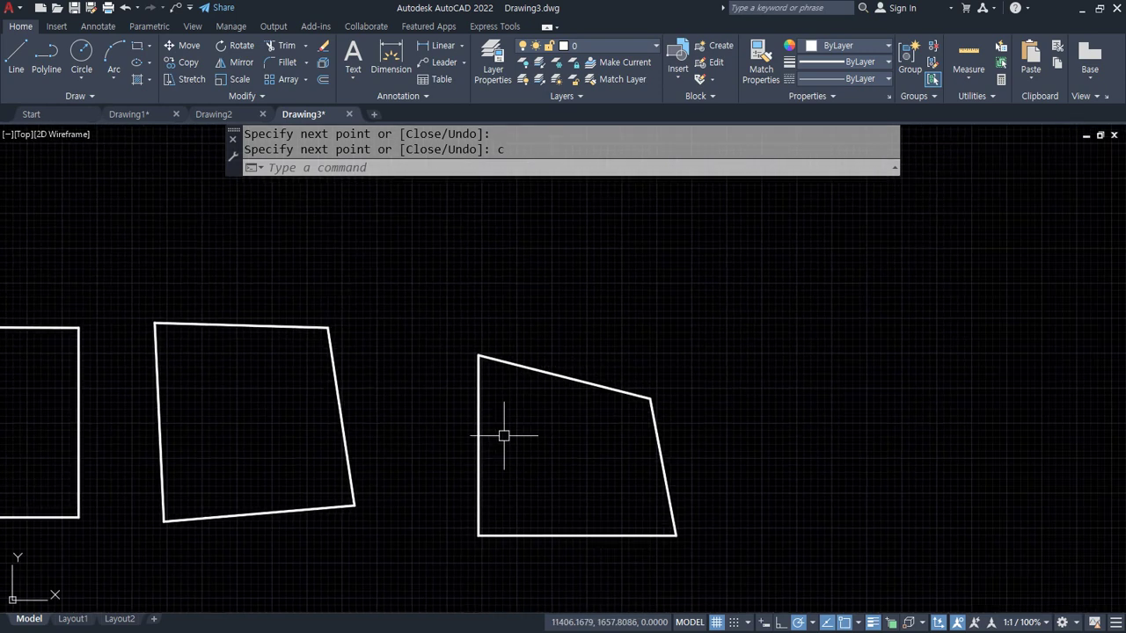
pyautogui.write('l')
pyautogui.press('Return')
pyautogui.moveTo(676, 363); pyautogui.dragTo(567, 512, button='middle')
pyautogui.click(404, 247)
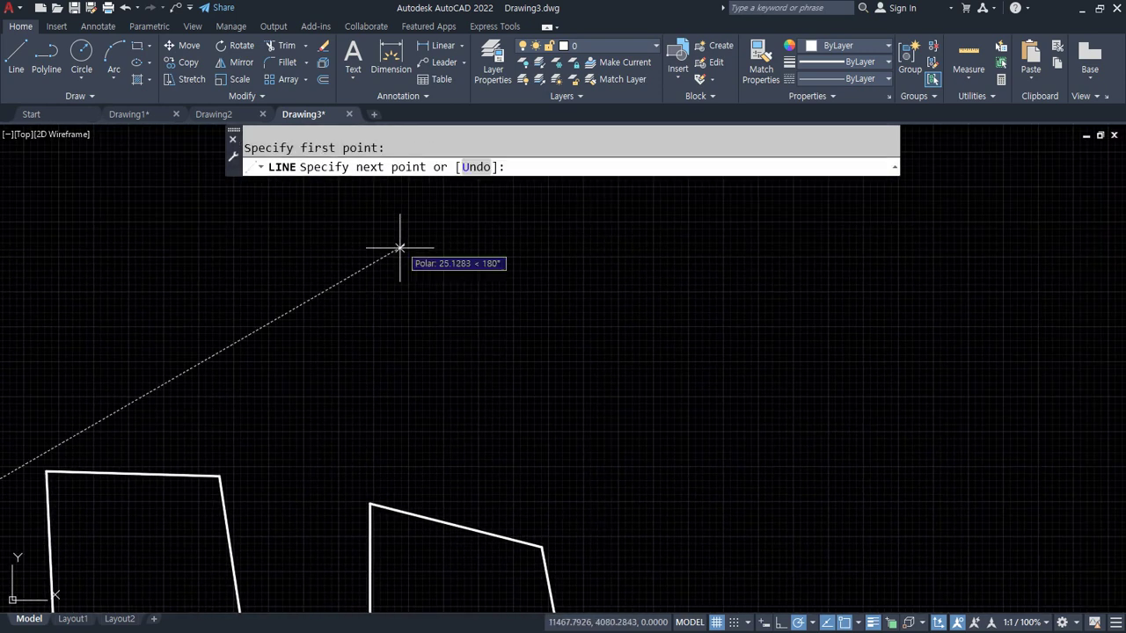
pyautogui.click(404, 419)
pyautogui.click(567, 419)
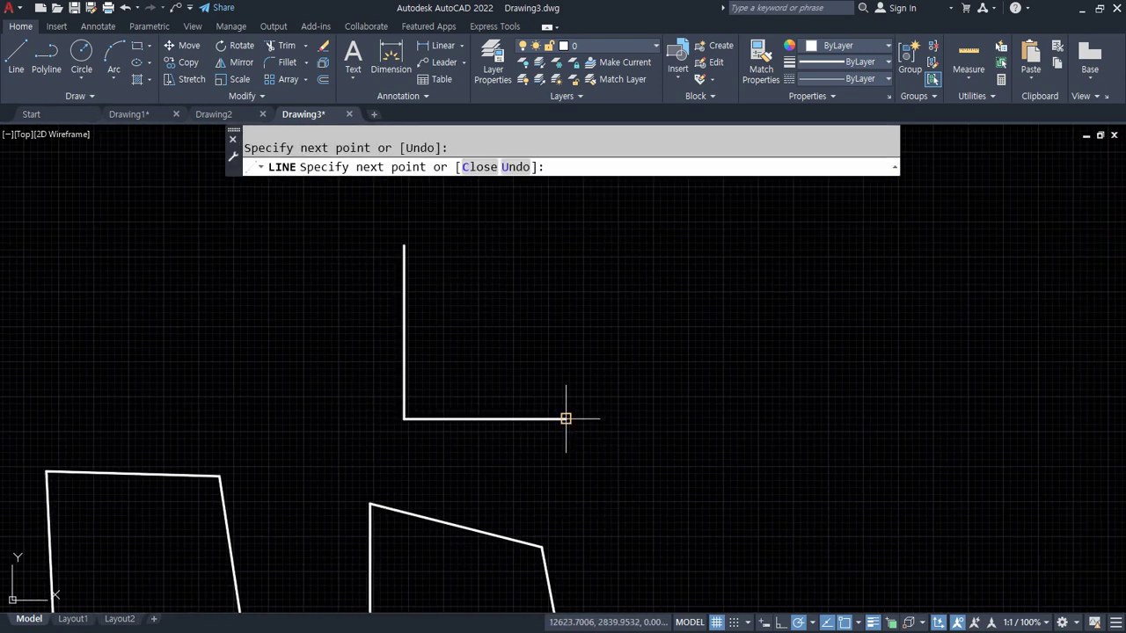
pyautogui.click(582, 325)
pyautogui.click(688, 333)
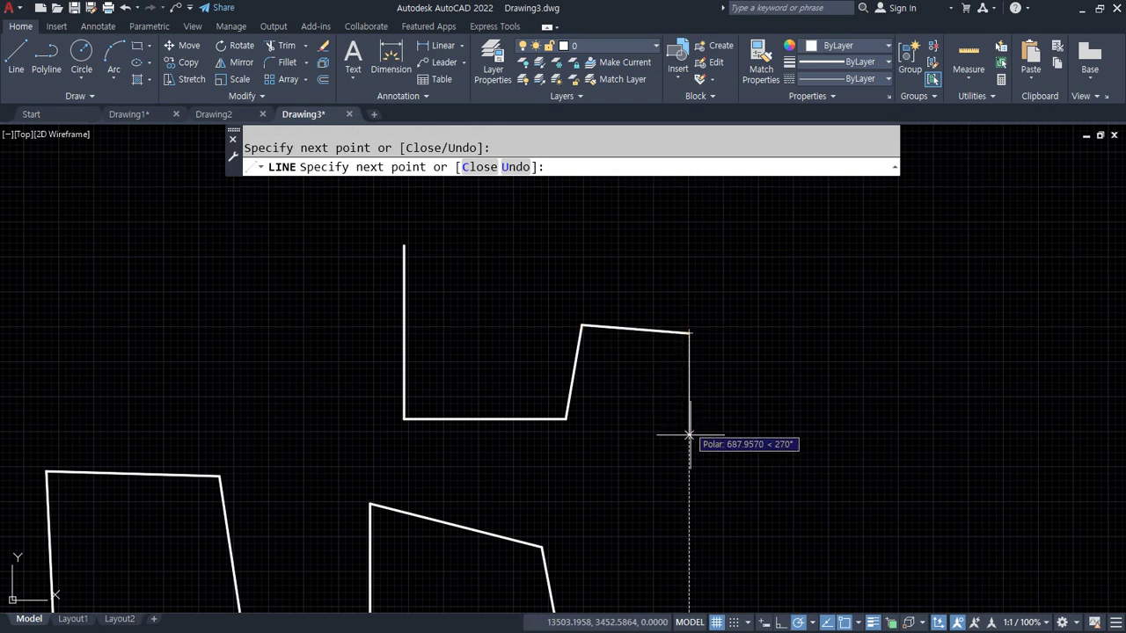
pyautogui.click(689, 499)
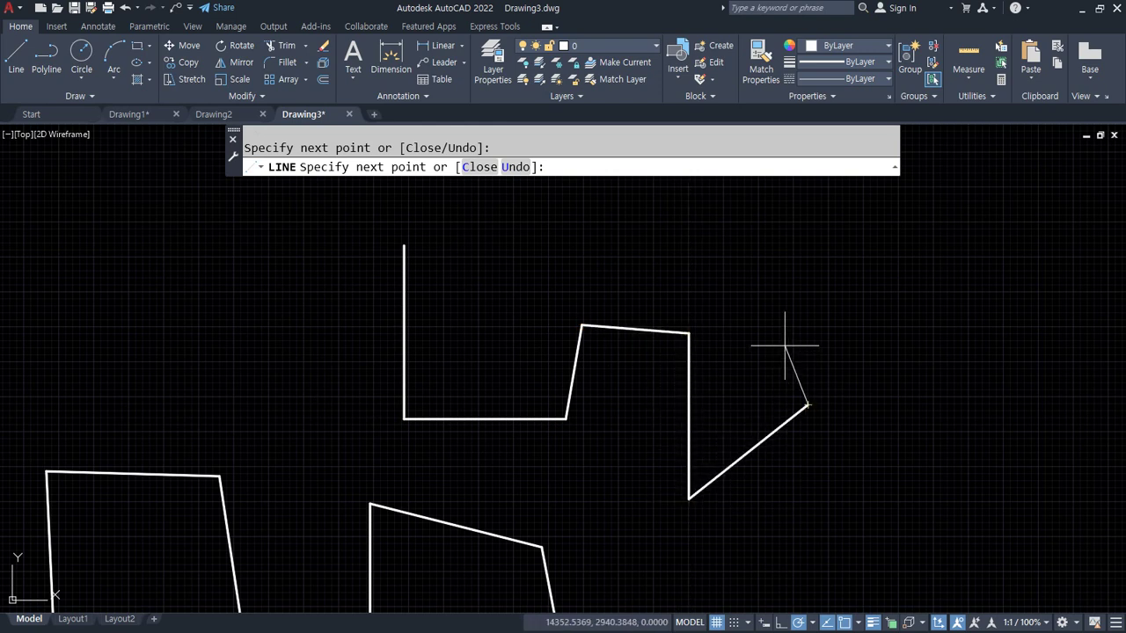
# Undo all six zigzag segments one at a time within the Line command, going back to choosing a first point.
pyautogui.click(515, 168)
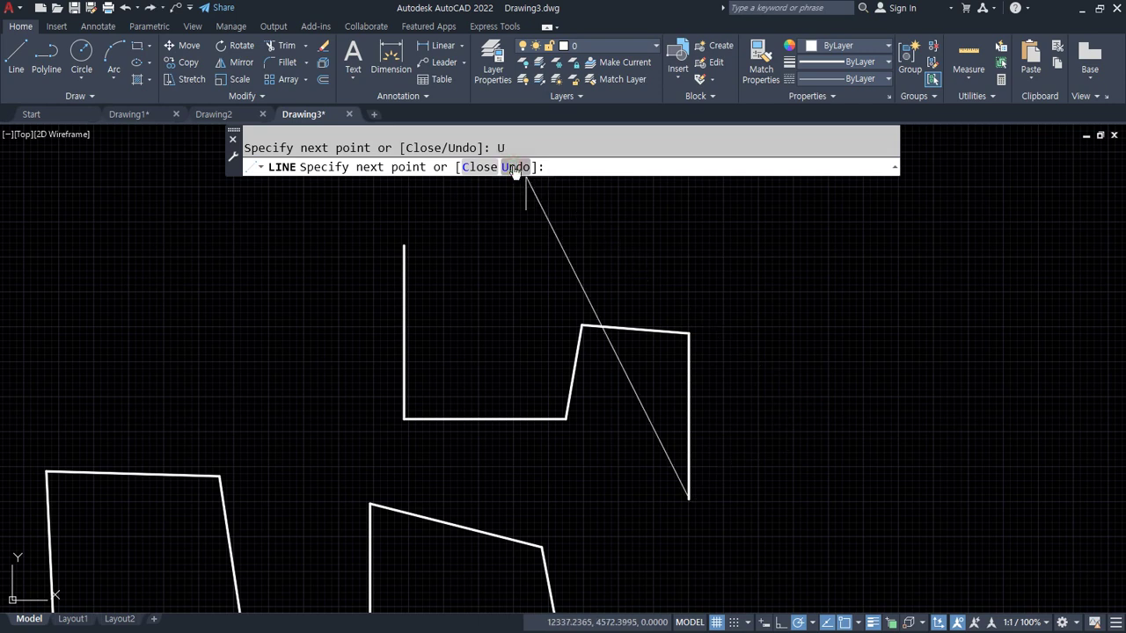
pyautogui.click(516, 168)
pyautogui.click(515, 168)
pyautogui.click(515, 168)
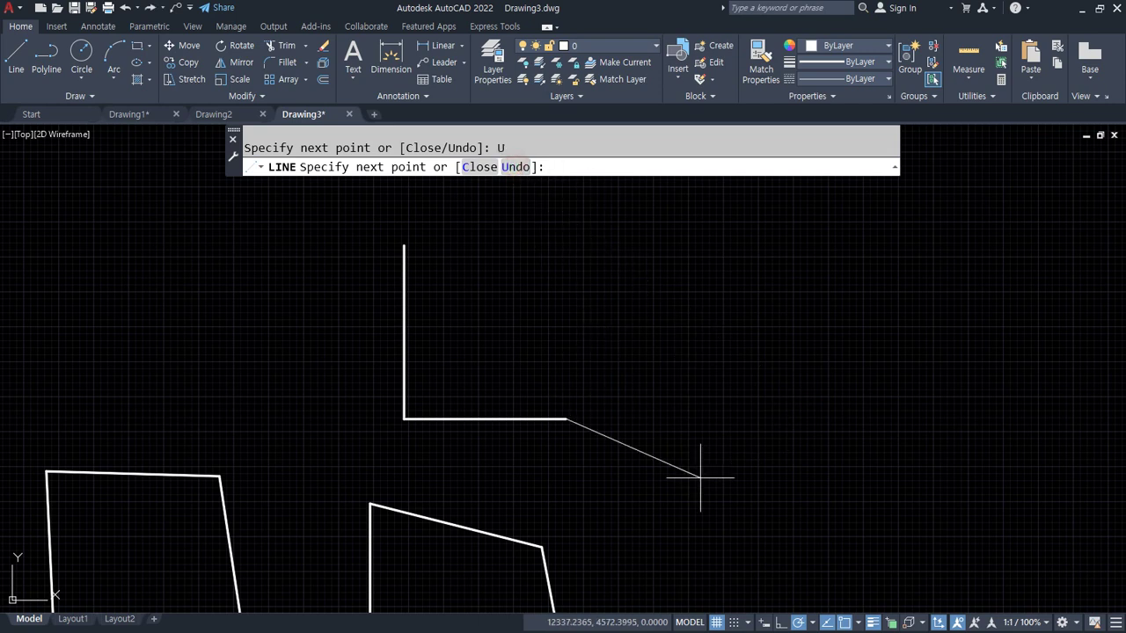
pyautogui.write('u')
pyautogui.press('Return')
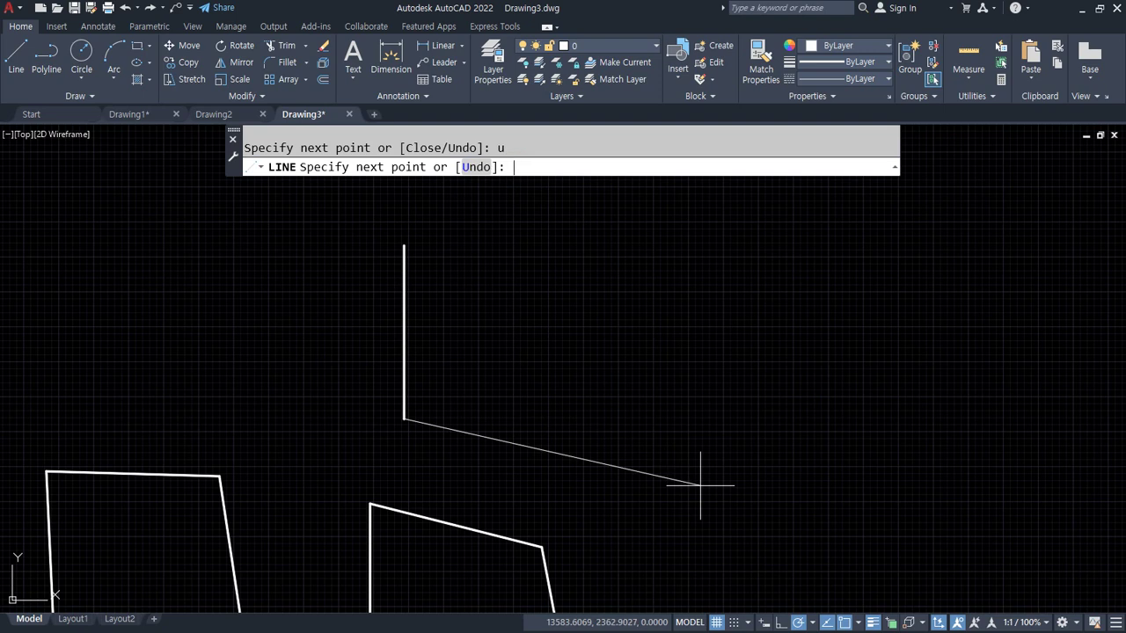
pyautogui.write('u')
pyautogui.press('Return')
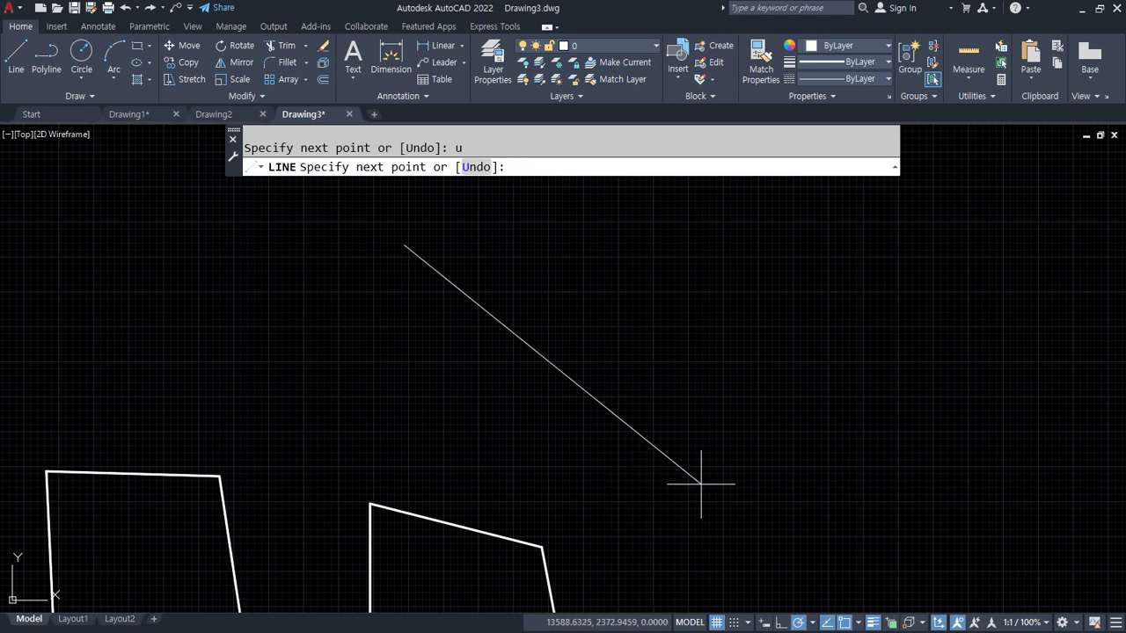
pyautogui.write('u')
pyautogui.press('Return')
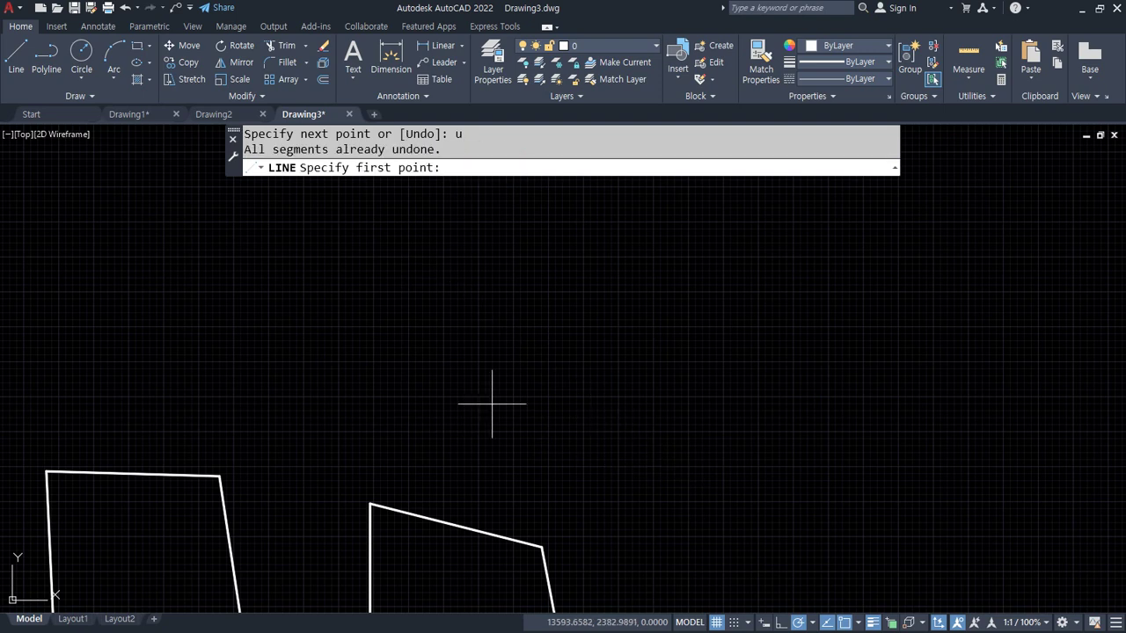
# Draw a ten-sided stepped outline of horizontal and vertical lines above the last quadrilateral, completing it with the Close option.
pyautogui.click(444, 247)
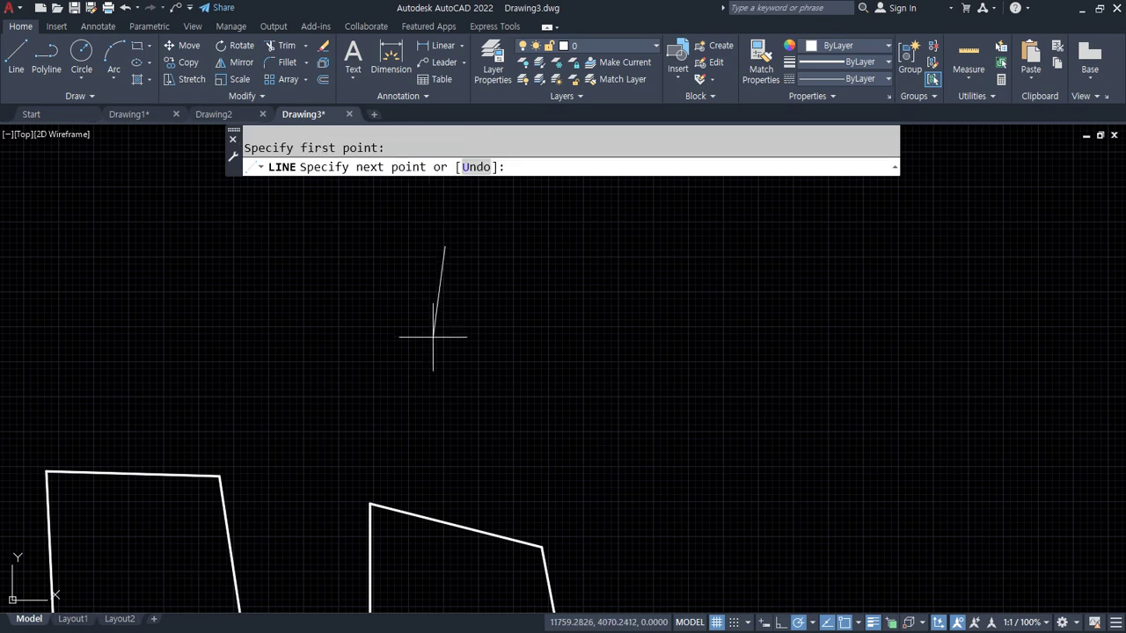
pyautogui.click(444, 456)
pyautogui.click(581, 456)
pyautogui.click(581, 359)
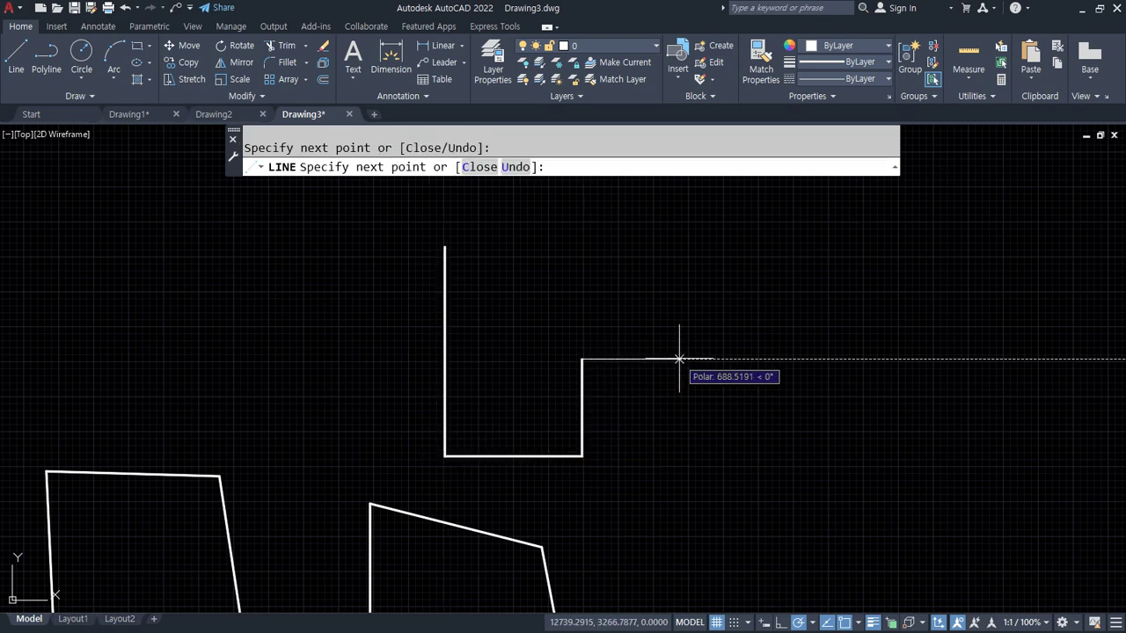
pyautogui.click(680, 359)
pyautogui.click(679, 512)
pyautogui.click(784, 512)
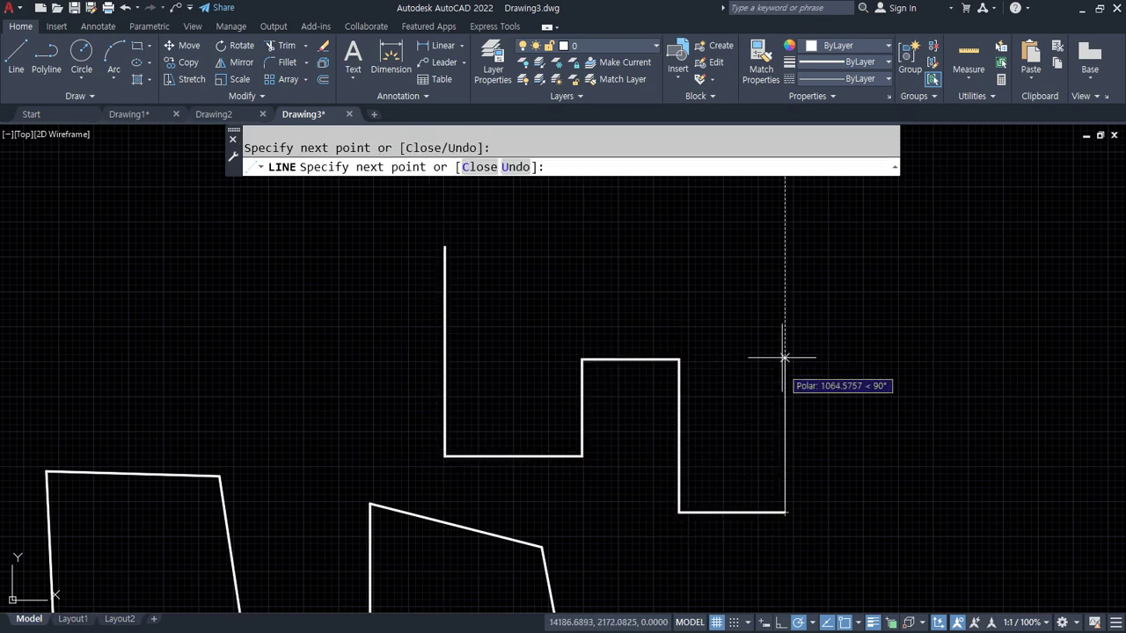
pyautogui.click(785, 311)
pyautogui.click(517, 311)
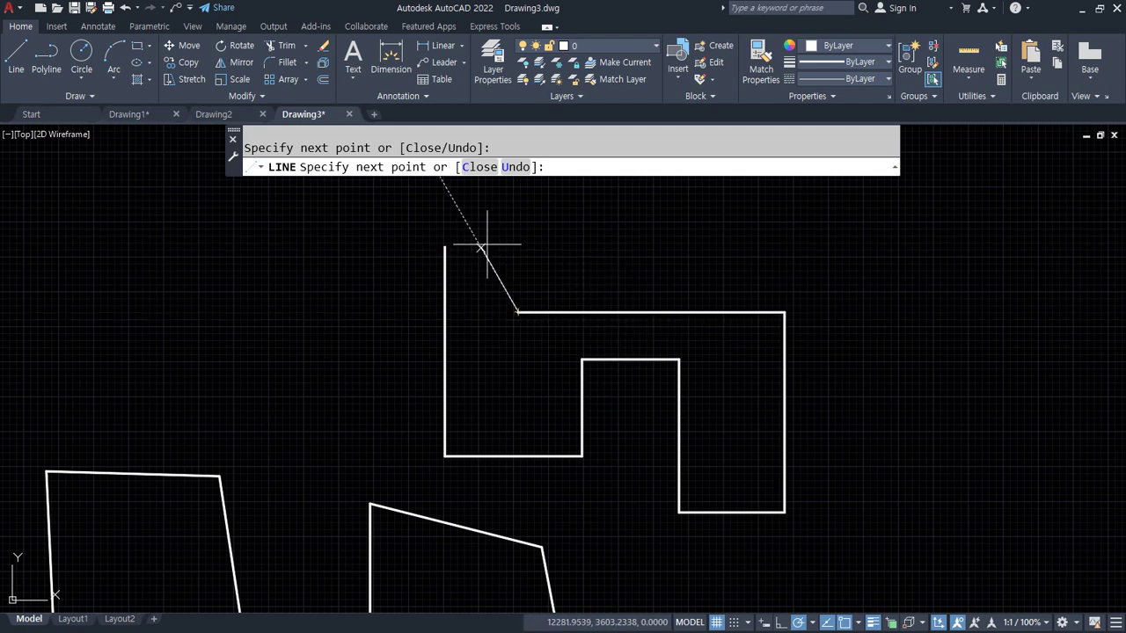
pyautogui.click(517, 246)
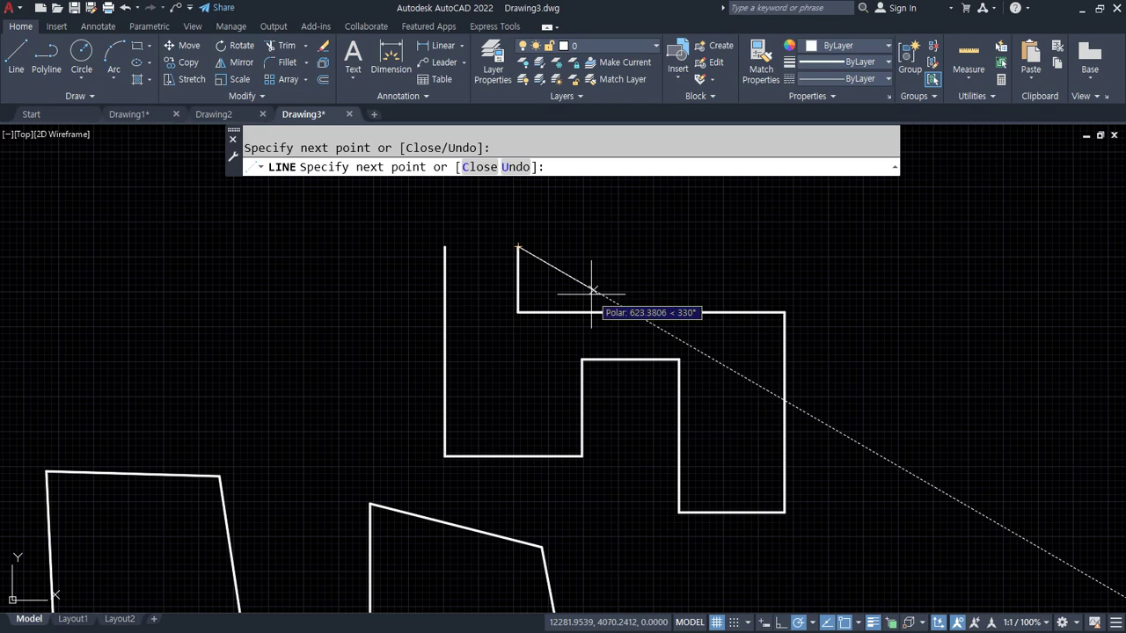
pyautogui.write('c')
pyautogui.press('Return')
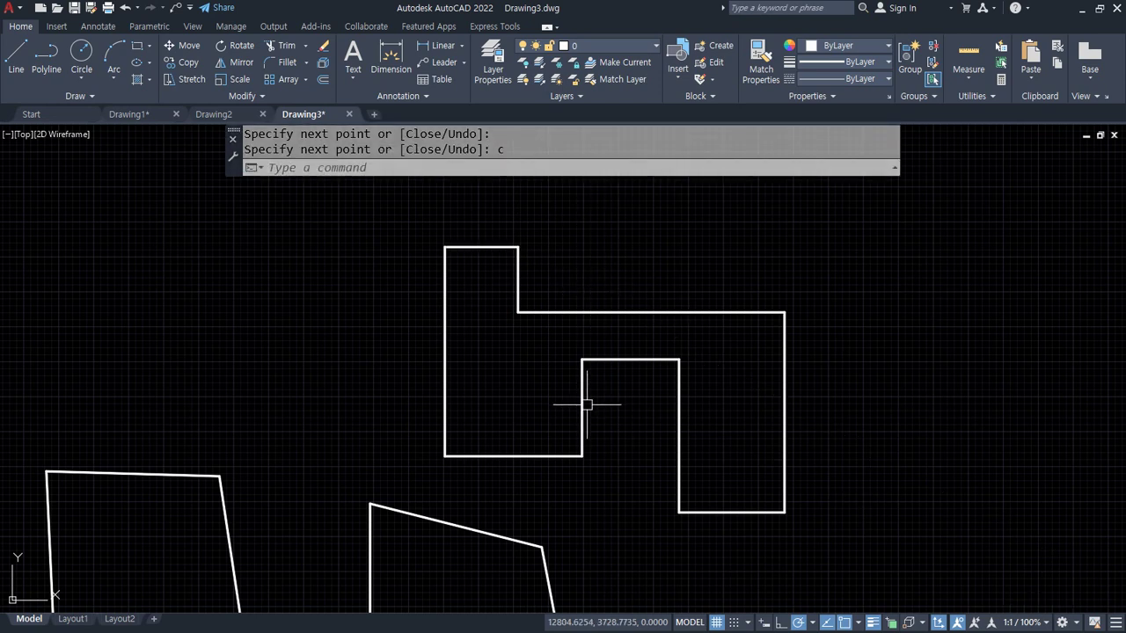
# Draw an open stepped chain of six horizontal and vertical line segments beside the ten-sided outline, keeping the Line command active.
pyautogui.moveTo(802, 451); pyautogui.dragTo(583, 432, button='middle')
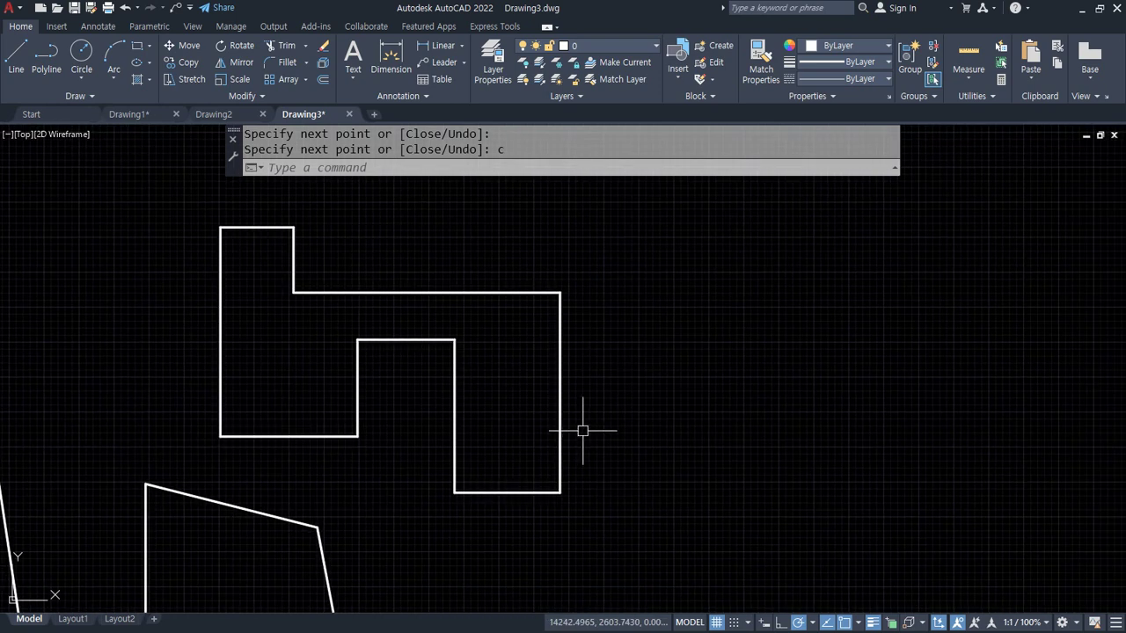
pyautogui.write('l')
pyautogui.press('Return')
pyautogui.click(648, 275)
pyautogui.click(647, 479)
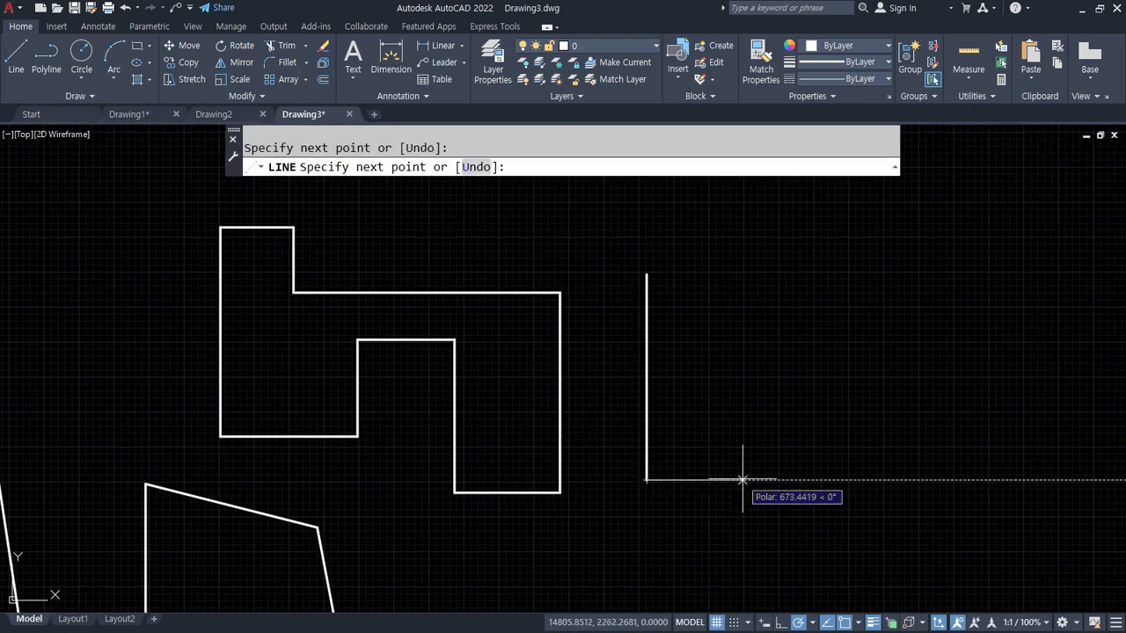
pyautogui.click(742, 479)
pyautogui.click(742, 381)
pyautogui.click(844, 381)
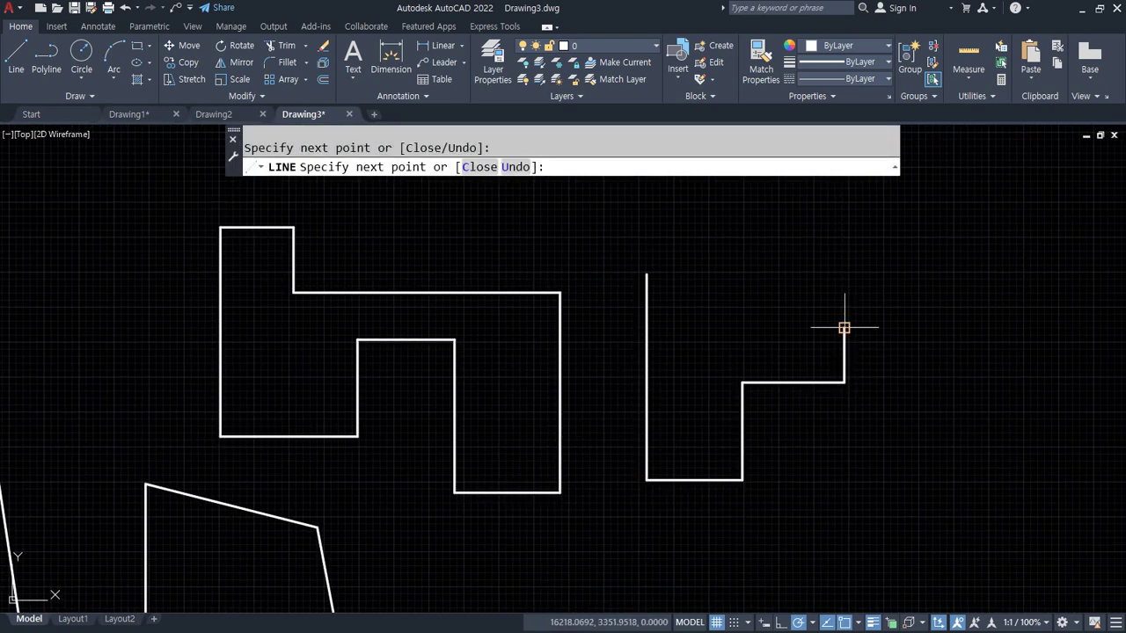
pyautogui.click(844, 328)
pyautogui.click(887, 327)
# Undo all six segments of the chain one at a time within the Line command and end the command.
pyautogui.write('u')
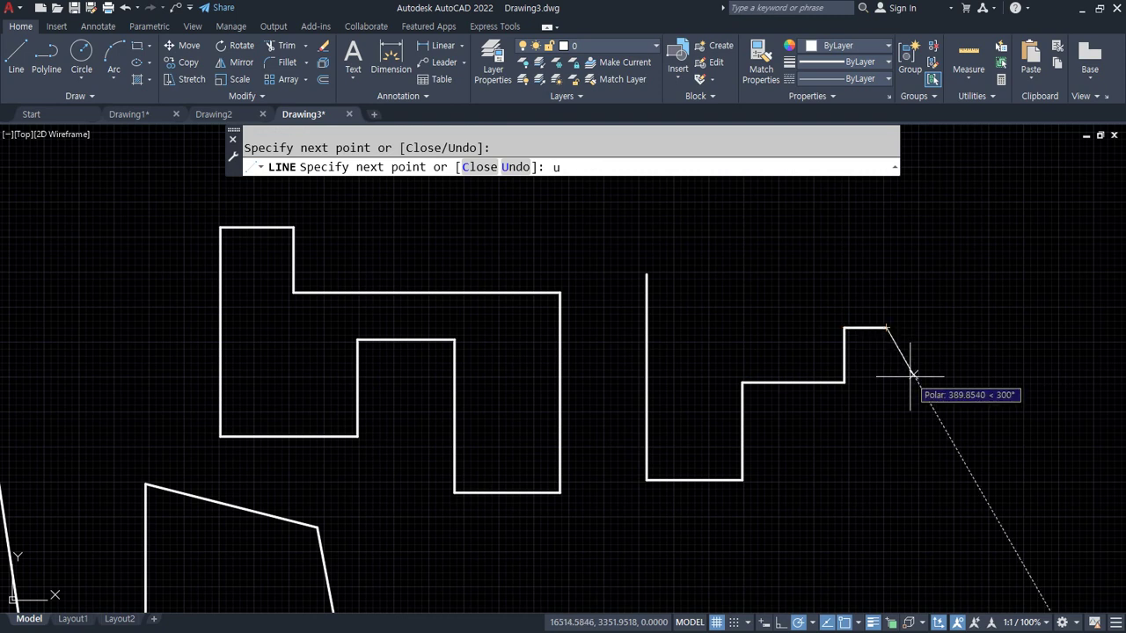
pyautogui.press('Return')
pyautogui.click(513, 167)
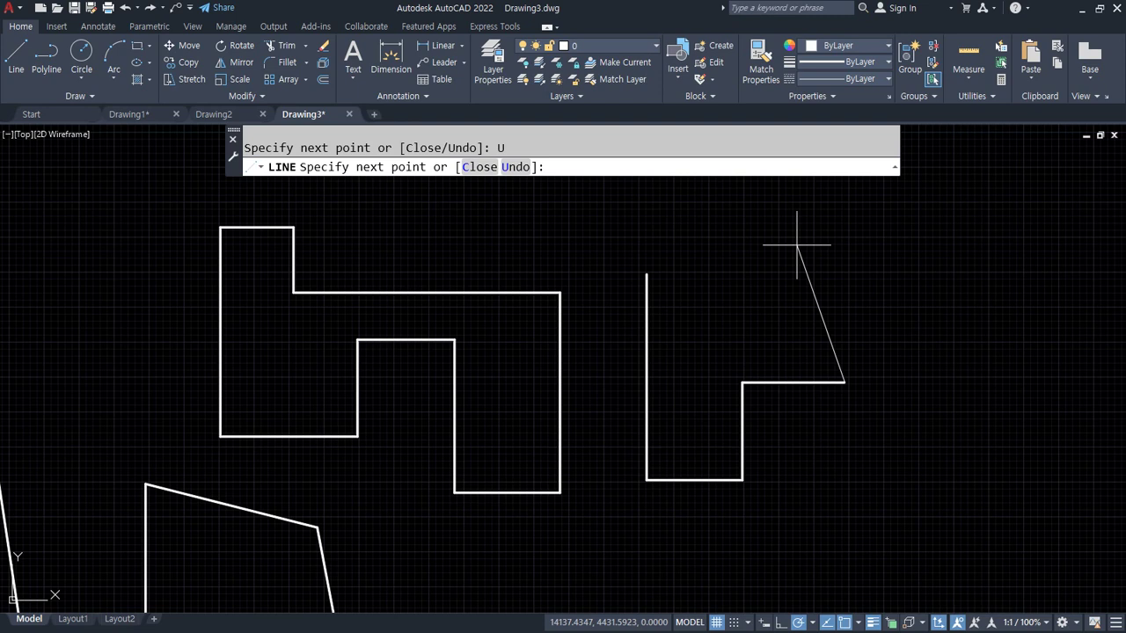
pyautogui.hotkey('ctrl', 'z')
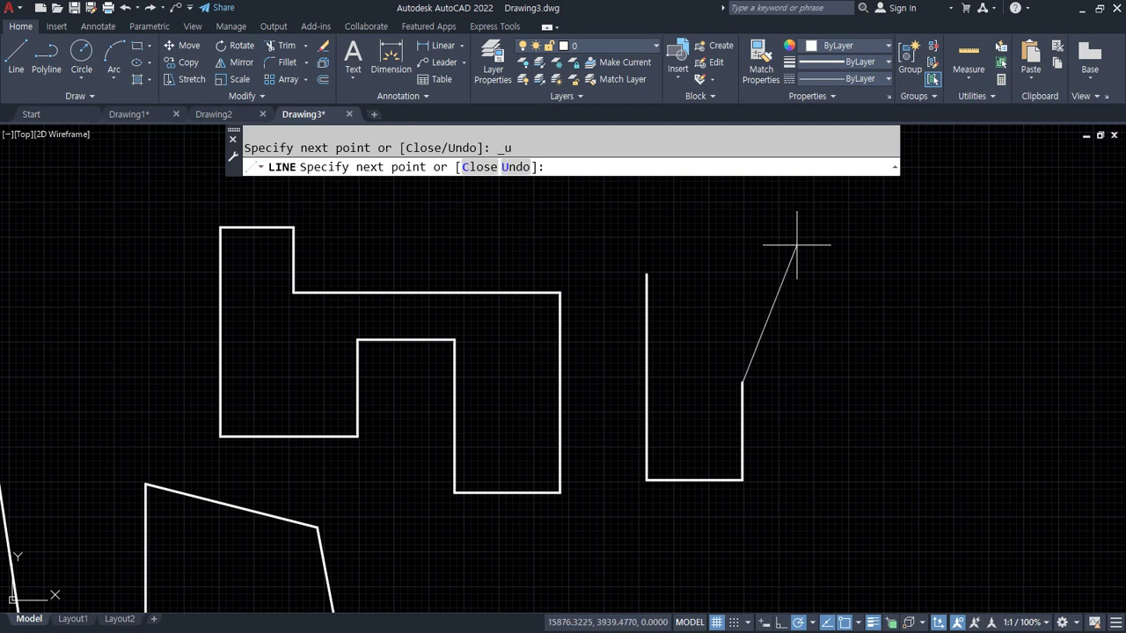
pyautogui.hotkey('ctrl', 'z')
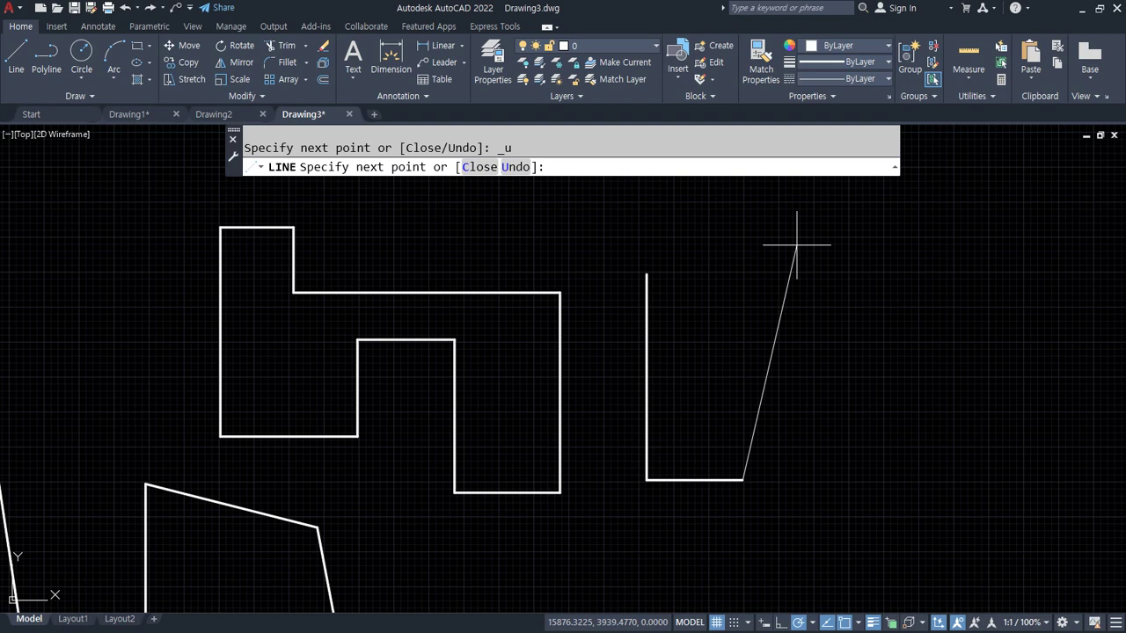
pyautogui.hotkey('ctrl', 'z')
pyautogui.hotkey('ctrl', 'z')
pyautogui.hotkey('ctrl', 'z')
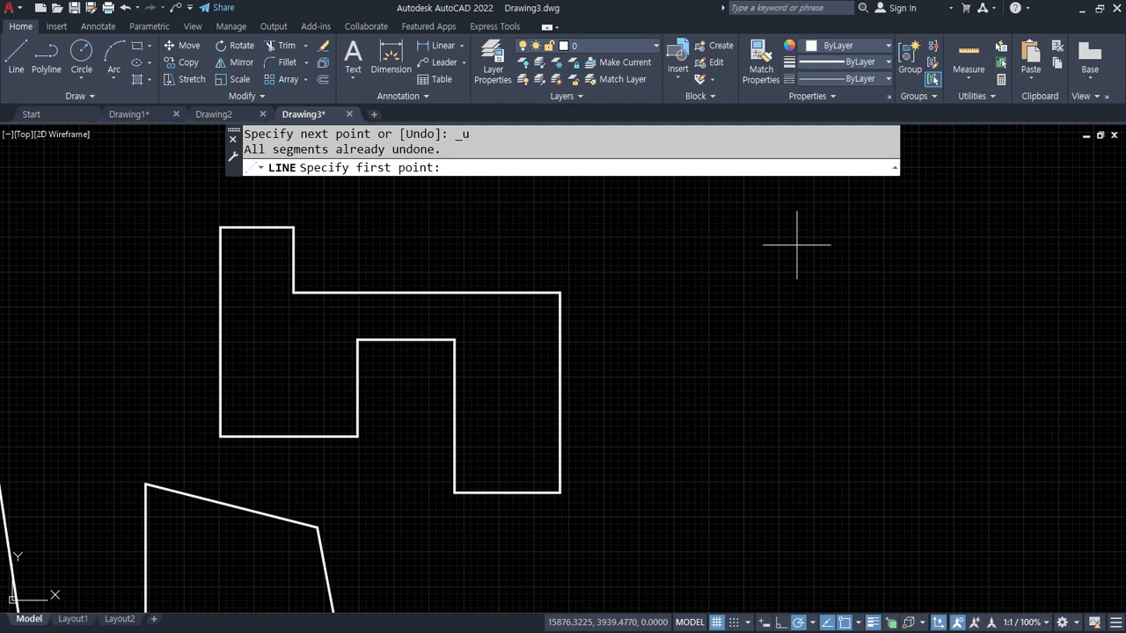
pyautogui.press('Escape')
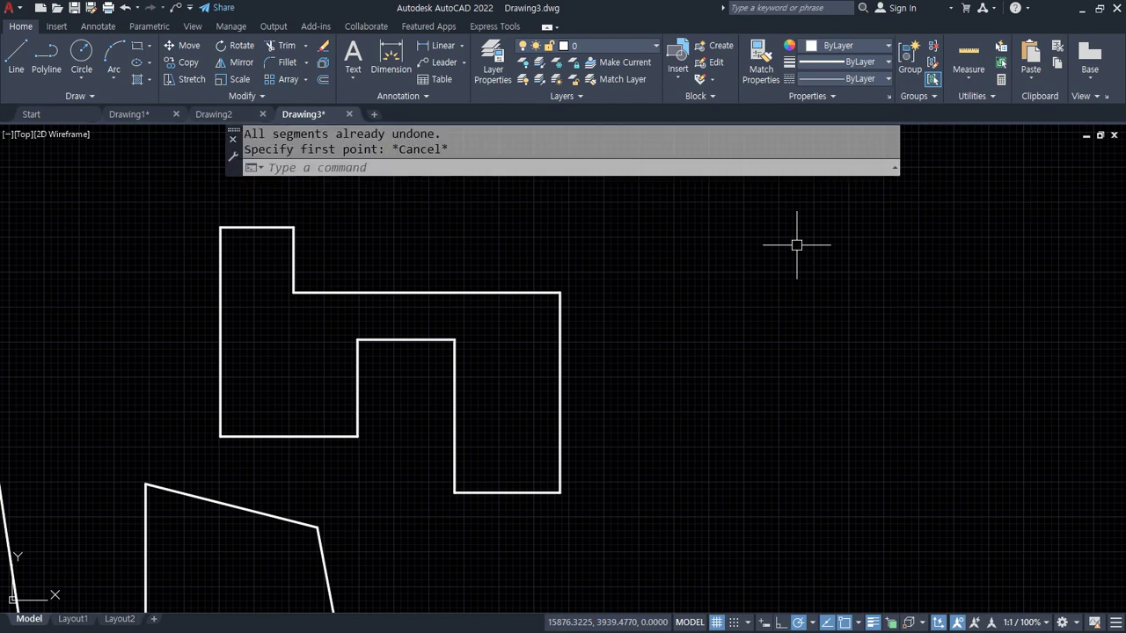
# Undo the preceding commands with no command active, back through the creation of the ten-sided stepped outline.
pyautogui.hotkey('ctrl', 'z')
pyautogui.hotkey('ctrl', 'z')
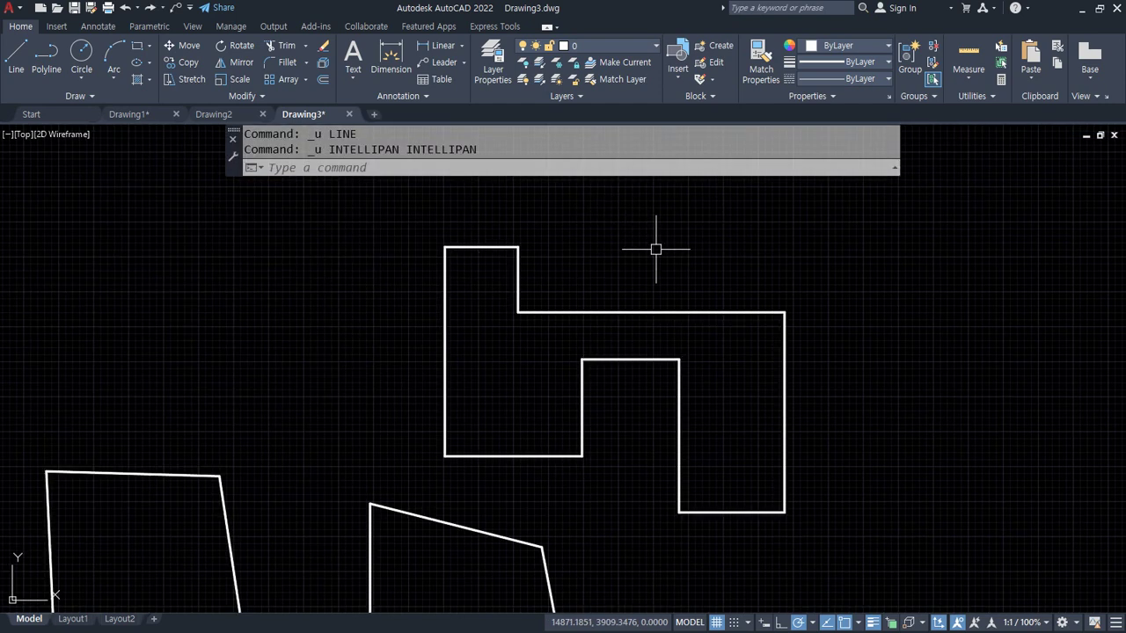
pyautogui.hotkey('ctrl', 'z')
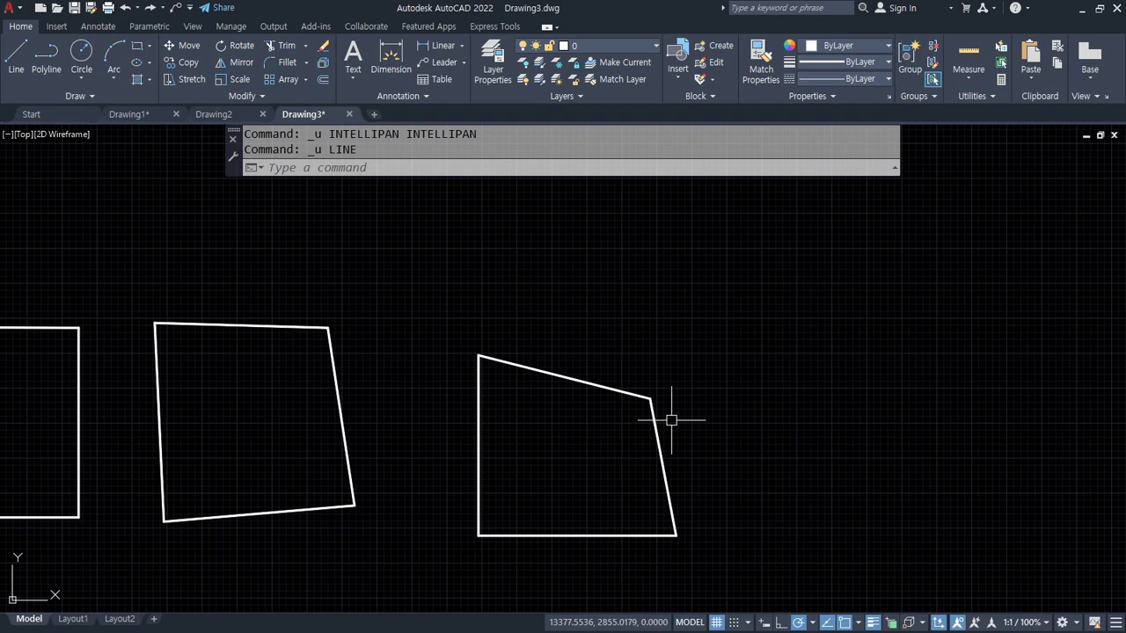
pyautogui.moveTo(309, 208)
pyautogui.mouseDown()
pyautogui.moveTo(231, 177)
pyautogui.moveTo(389, 188)
pyautogui.moveTo(298, 206)
pyautogui.mouseUp()
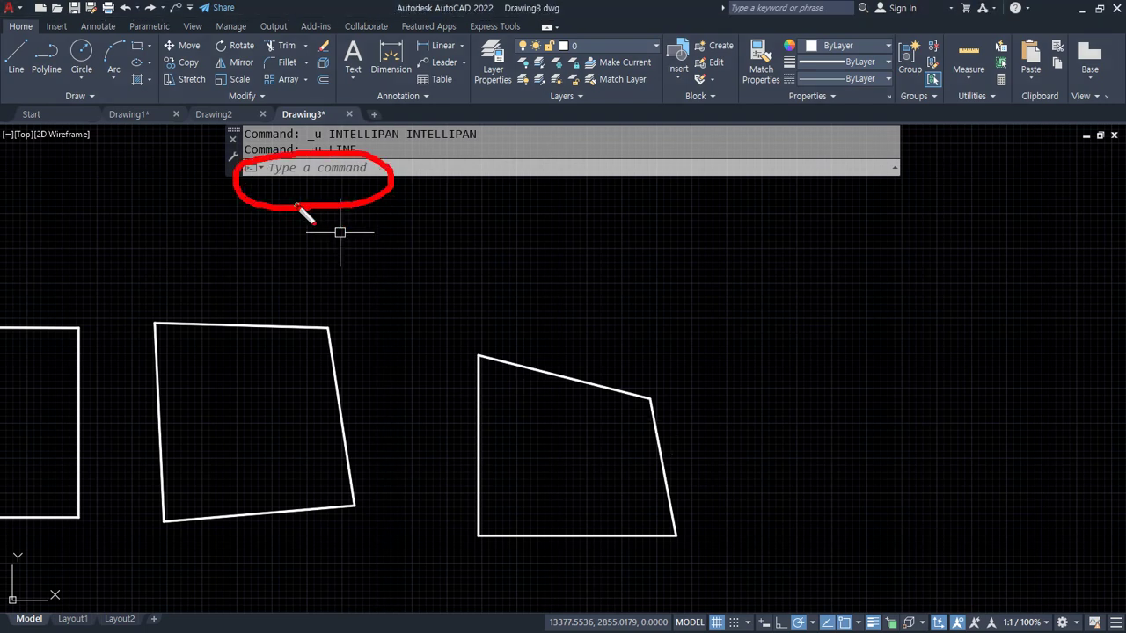
pyautogui.press('Escape')
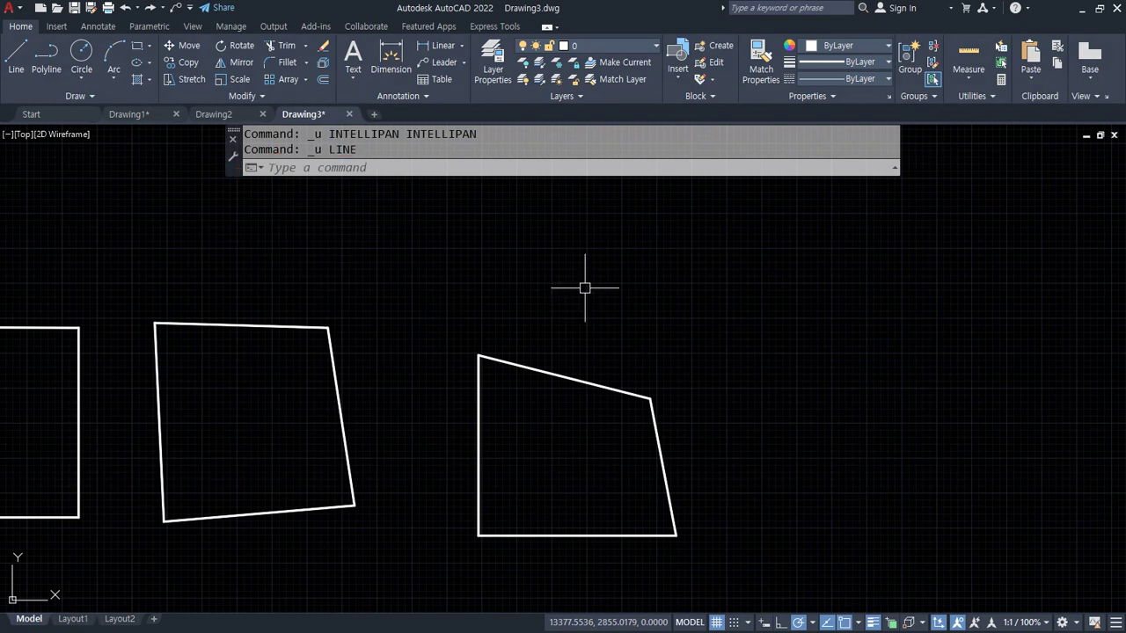
# Draw a new open stepped chain of six line segments from above the last quadrilateral to its right, keeping the Line command active.
pyautogui.write('l')
pyautogui.press('Return')
pyautogui.click(607, 181)
pyautogui.click(607, 304)
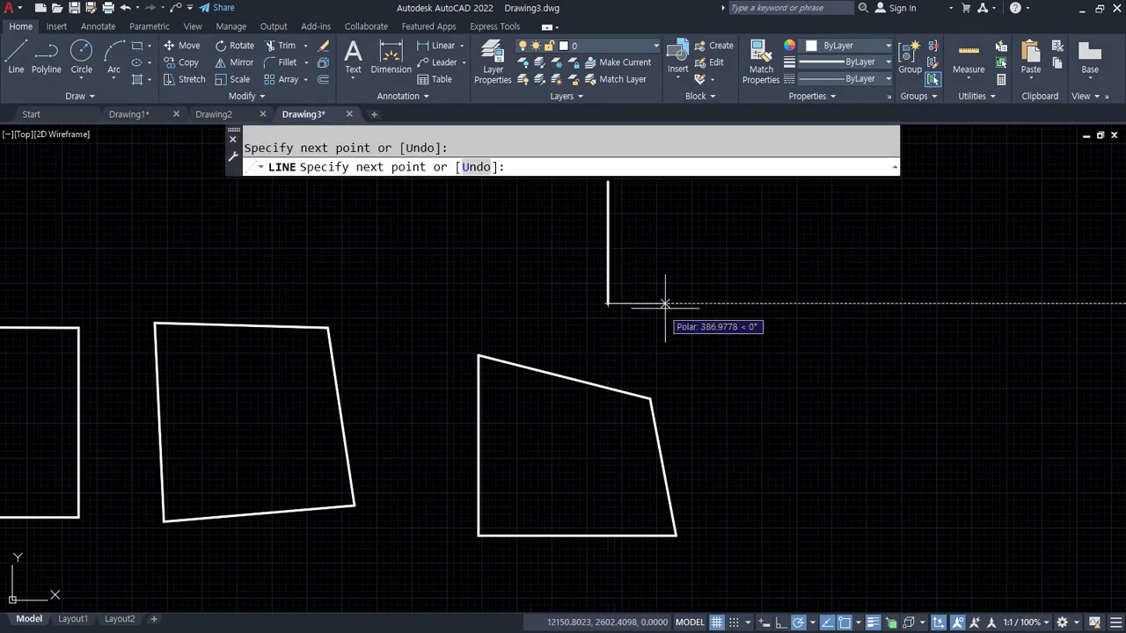
pyautogui.click(669, 303)
pyautogui.click(667, 256)
pyautogui.click(726, 256)
pyautogui.click(726, 397)
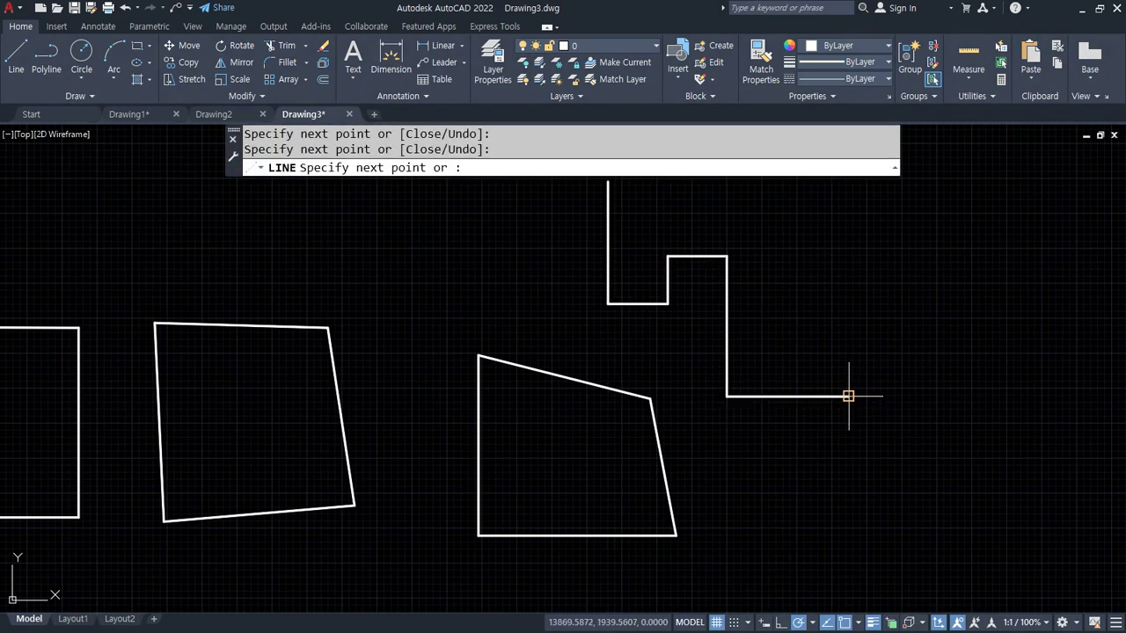
pyautogui.click(850, 397)
# Remove the new stepped chain segment by segment within the Line command and exit the command.
pyautogui.hotkey('ctrl', 'z')
pyautogui.hotkey('ctrl', 'z')
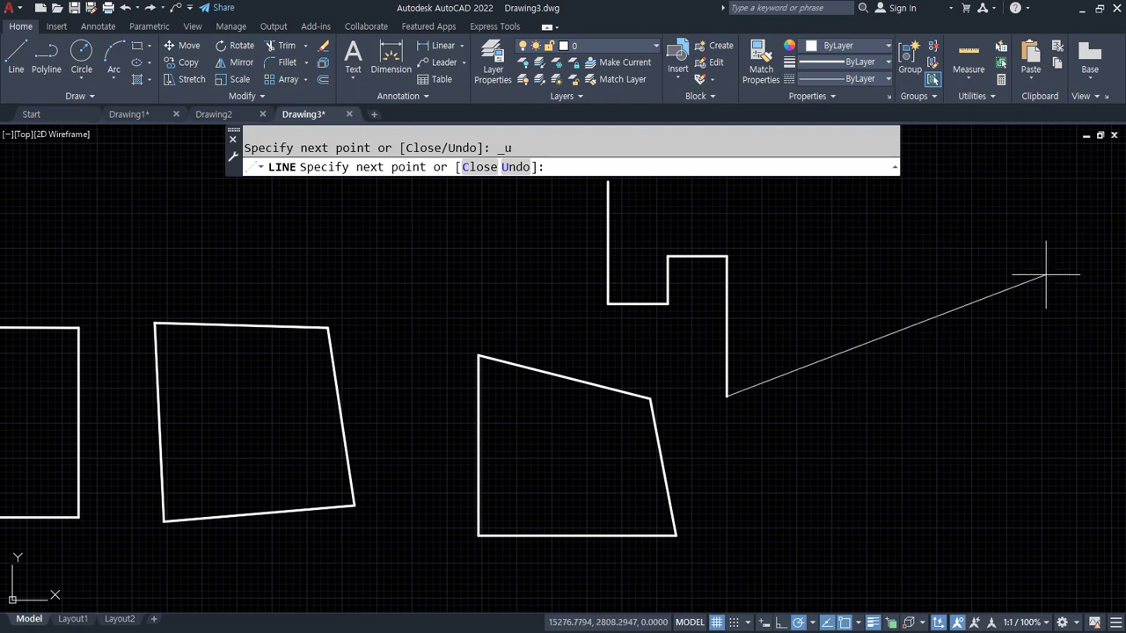
pyautogui.hotkey('ctrl', 'z')
pyautogui.hotkey('ctrl', 'z')
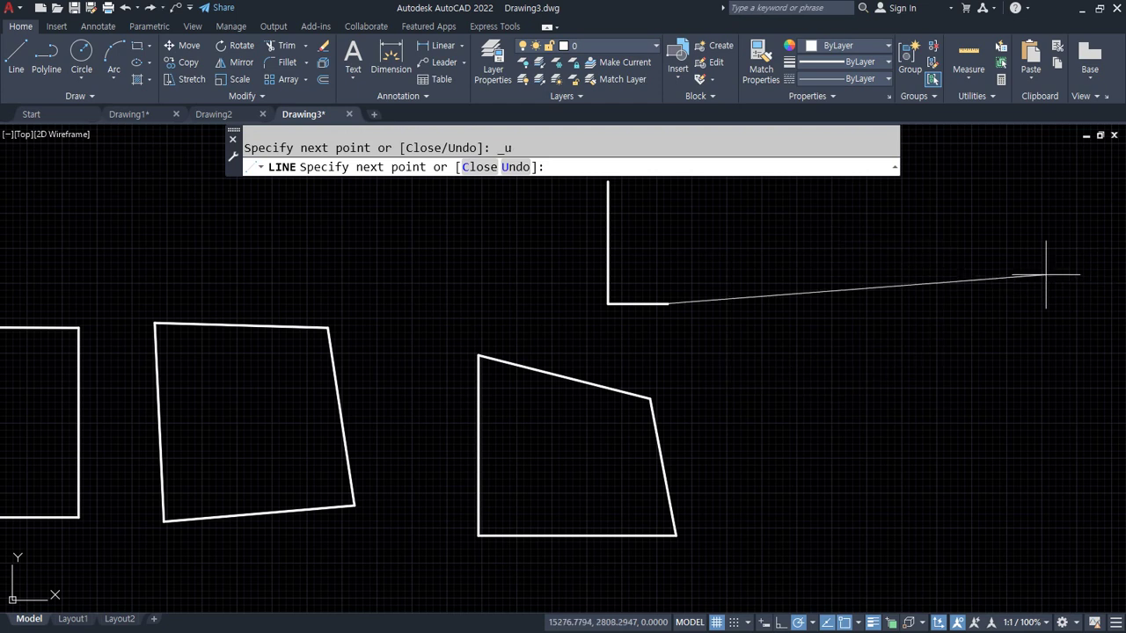
pyautogui.hotkey('ctrl', 'z')
pyautogui.hotkey('ctrl', 'z')
pyautogui.hotkey('ctrl', 'z')
pyautogui.press('Escape')
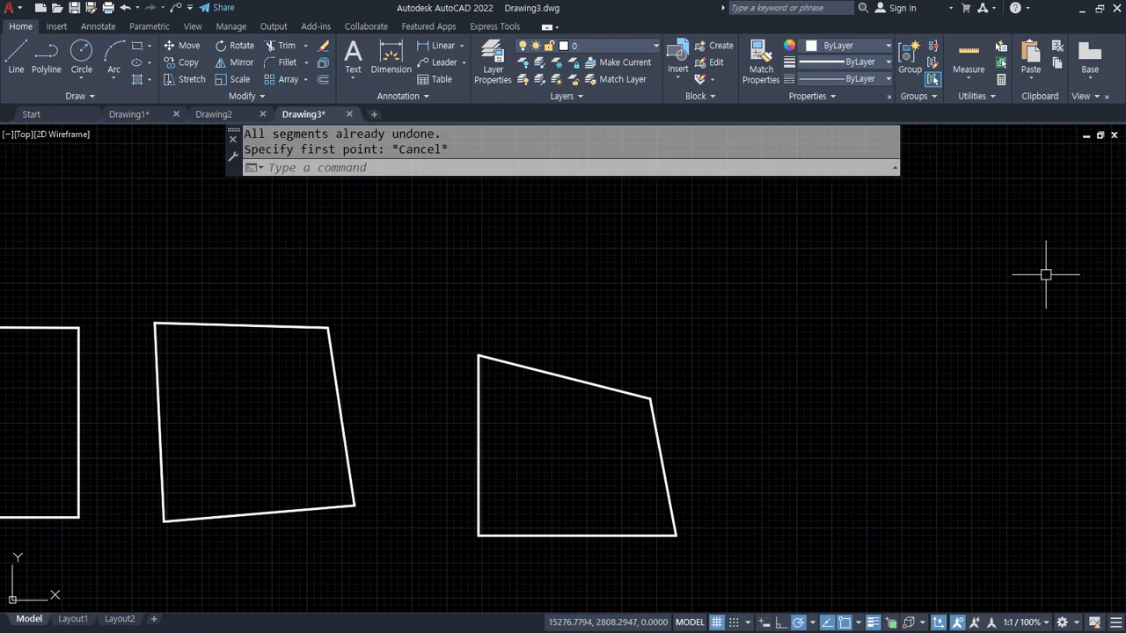
# Undo whole commands one by one, removing the sloping-top quadrilateral and the irregular quadrilateral drawn before it.
pyautogui.hotkey('ctrl', 'z')
pyautogui.hotkey('ctrl', 'z')
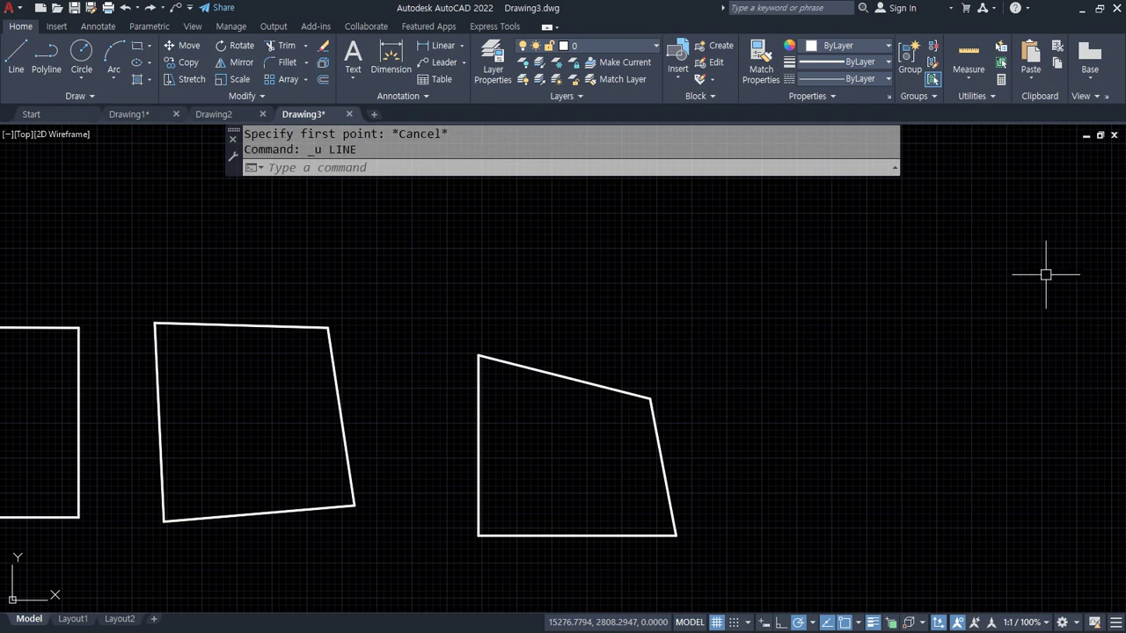
pyautogui.hotkey('ctrl', 'z')
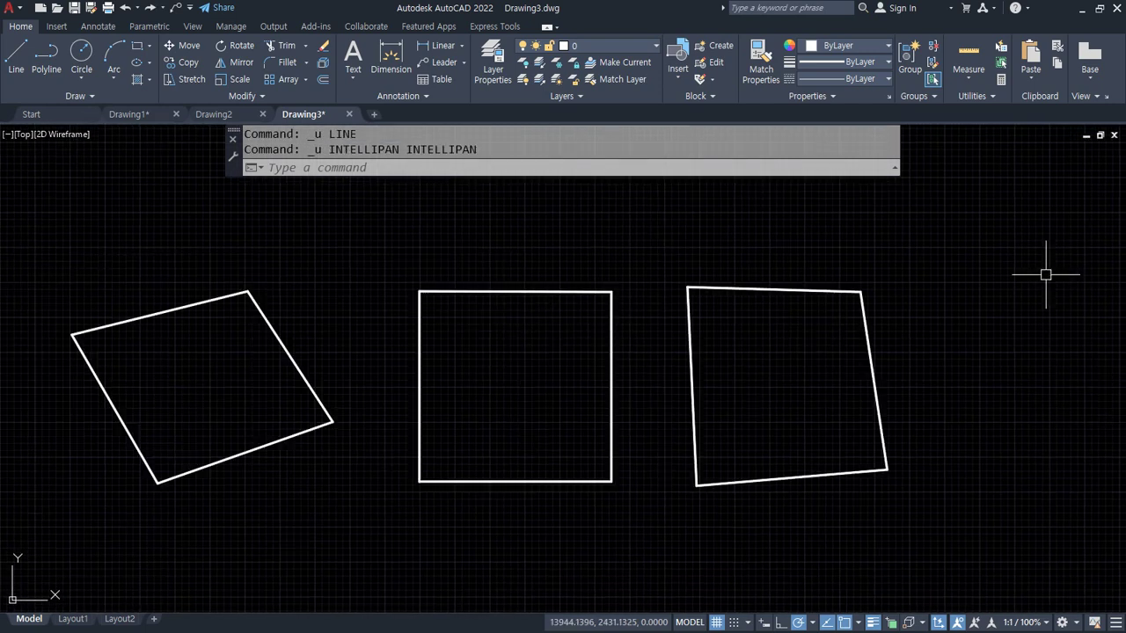
pyautogui.hotkey('ctrl', 'z')
pyautogui.hotkey('ctrl', 'z')
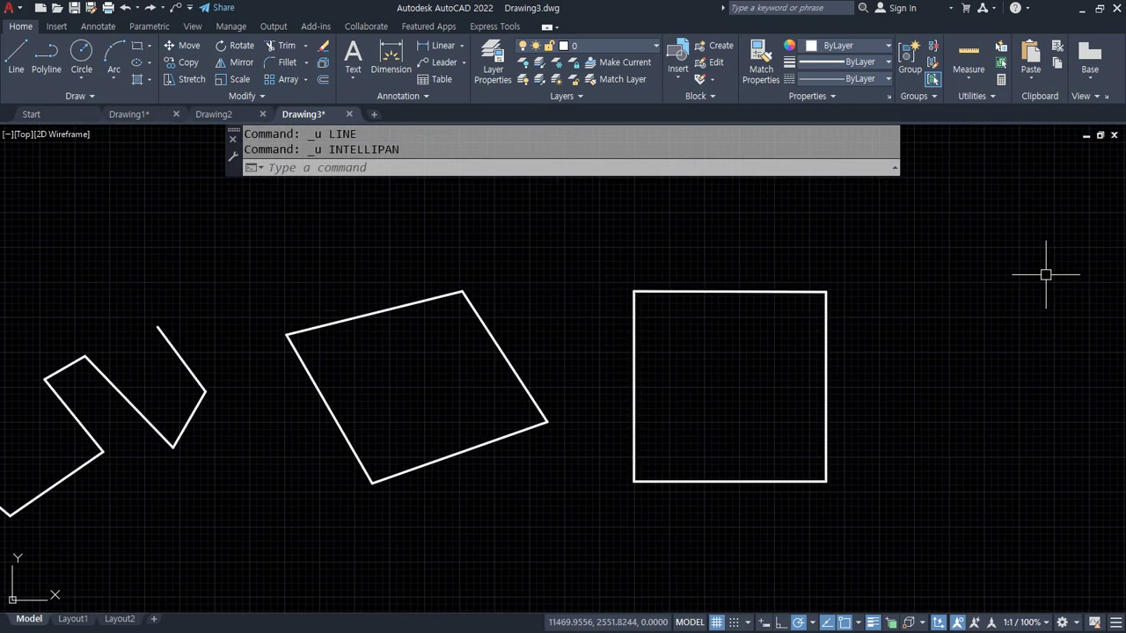
pyautogui.hotkey('ctrl', 'z')
pyautogui.hotkey('ctrl', 'z')
pyautogui.hotkey('ctrl', 'z')
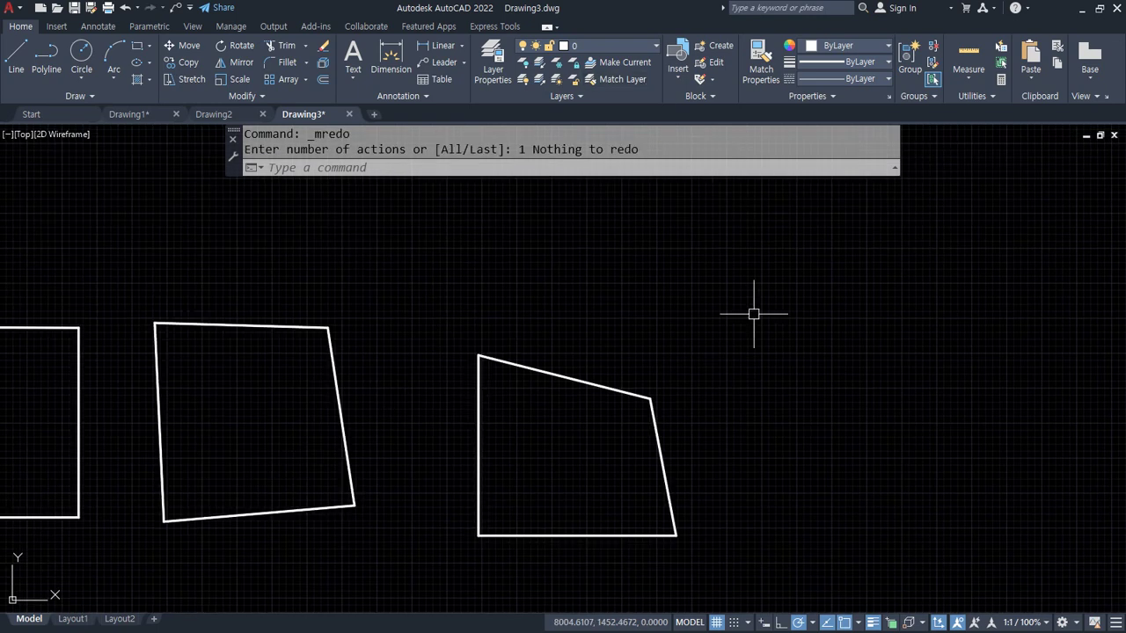
# Undo the restored commands again, removing the two irregular quadrilaterals and the square.
pyautogui.hotkey('ctrl', 'z')
pyautogui.hotkey('ctrl', 'z')
pyautogui.hotkey('ctrl', 'z')
pyautogui.hotkey('ctrl', 'z')
pyautogui.hotkey('ctrl', 'z')
pyautogui.hotkey('ctrl', 'z')
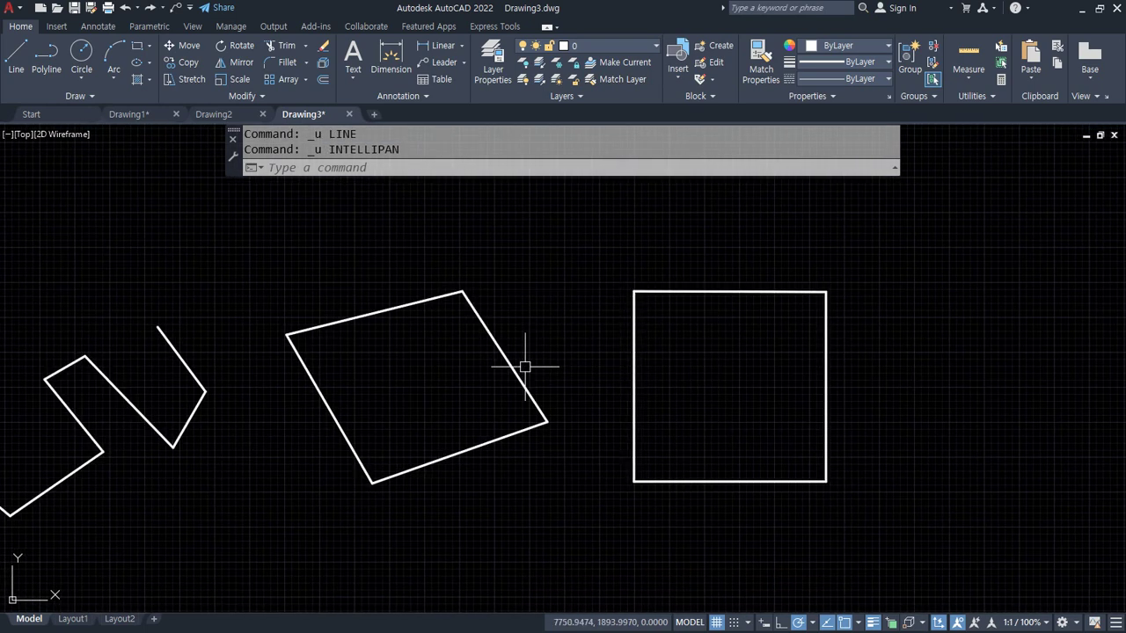
pyautogui.hotkey('ctrl', 'z')
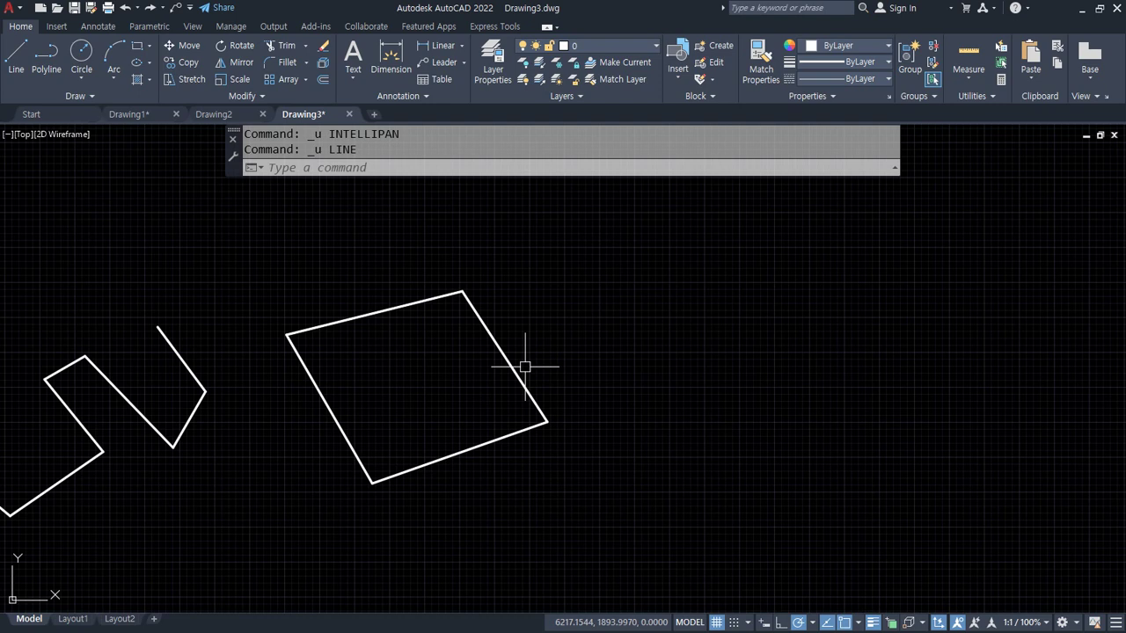
# Redo all the undone commands, restoring the square and the two quadrilaterals drawn after it.
pyautogui.hotkey('ctrl', 'y')
pyautogui.hotkey('ctrl', 'y')
pyautogui.hotkey('ctrl', 'y')
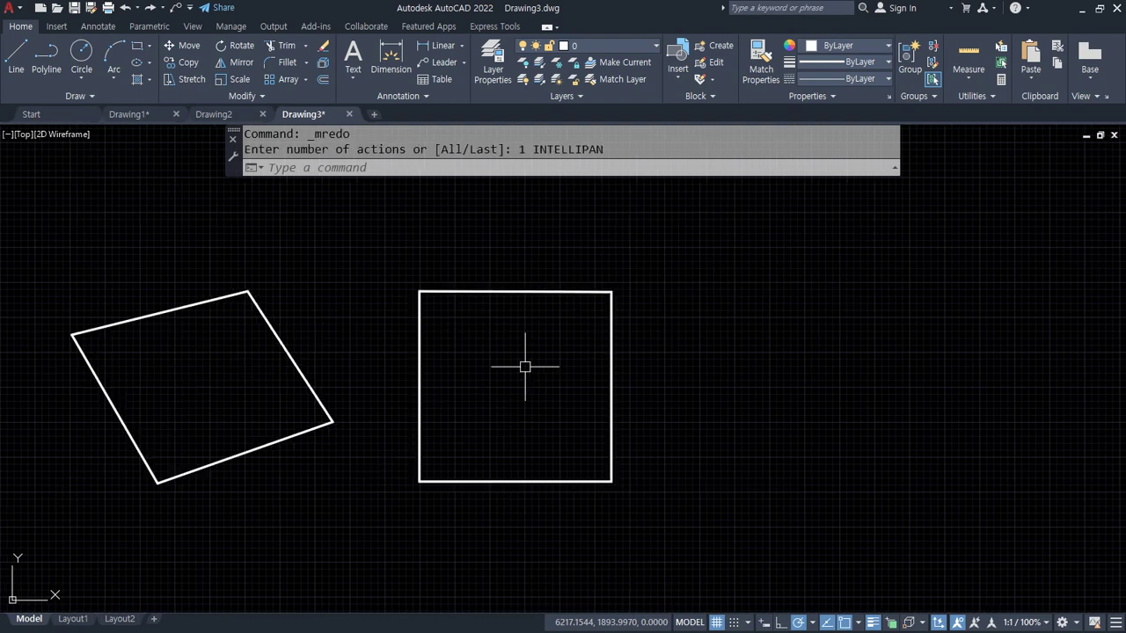
pyautogui.hotkey('ctrl', 'y')
pyautogui.hotkey('ctrl', 'y')
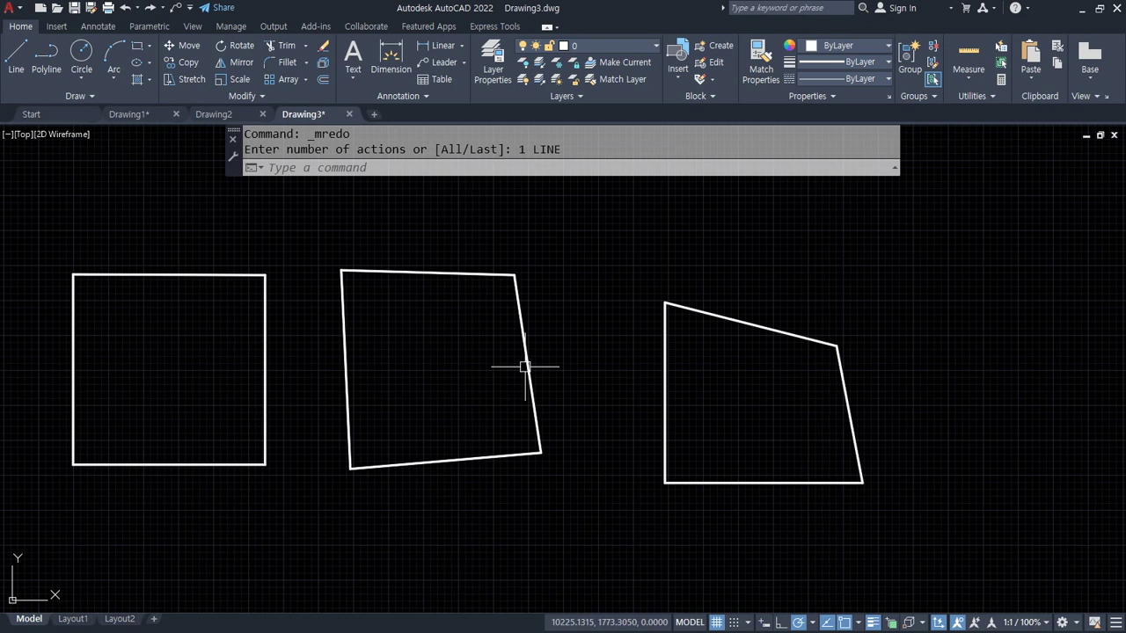
pyautogui.hotkey('ctrl', 'y')
pyautogui.hotkey('ctrl', 'y')
pyautogui.hotkey('ctrl', 'y')
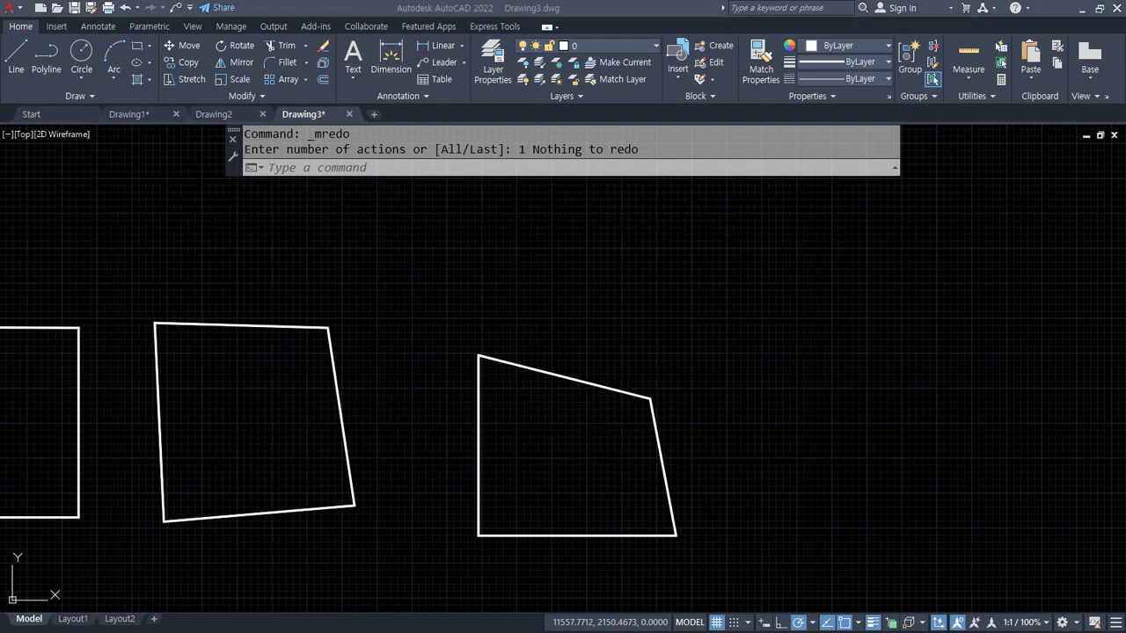
# Switch to the Notepad notes and examine the Undo and redo entries with their shortcuts.
pyautogui.hotkey('alt', 'Tab')
pyautogui.moveTo(78, 503); pyautogui.dragTo(321, 502)
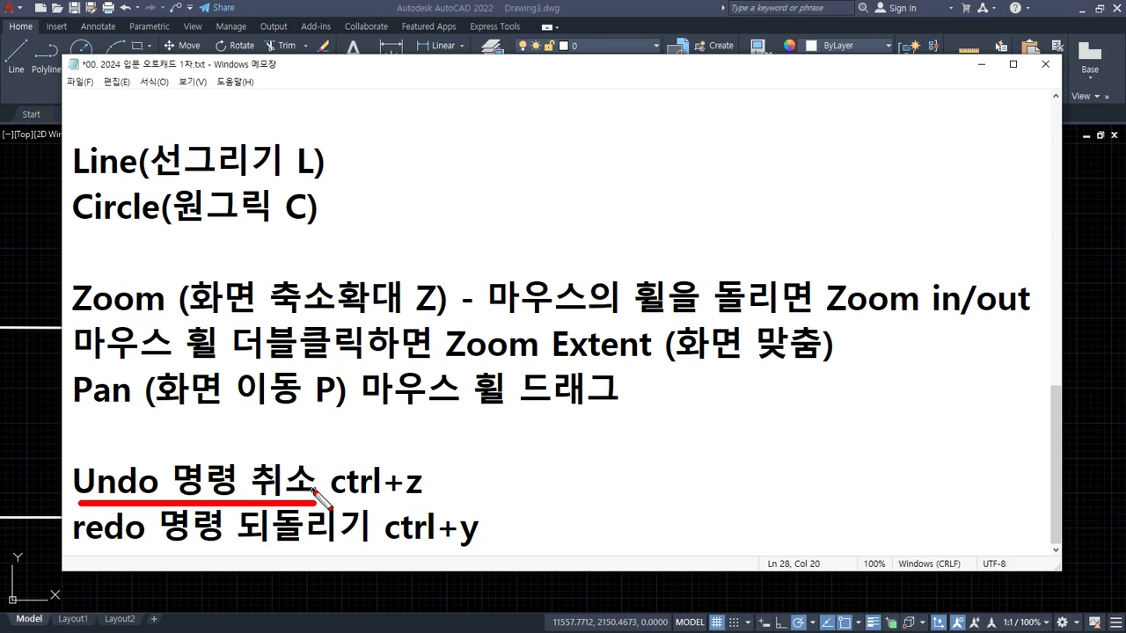
pyautogui.moveTo(79, 543); pyautogui.dragTo(358, 542)
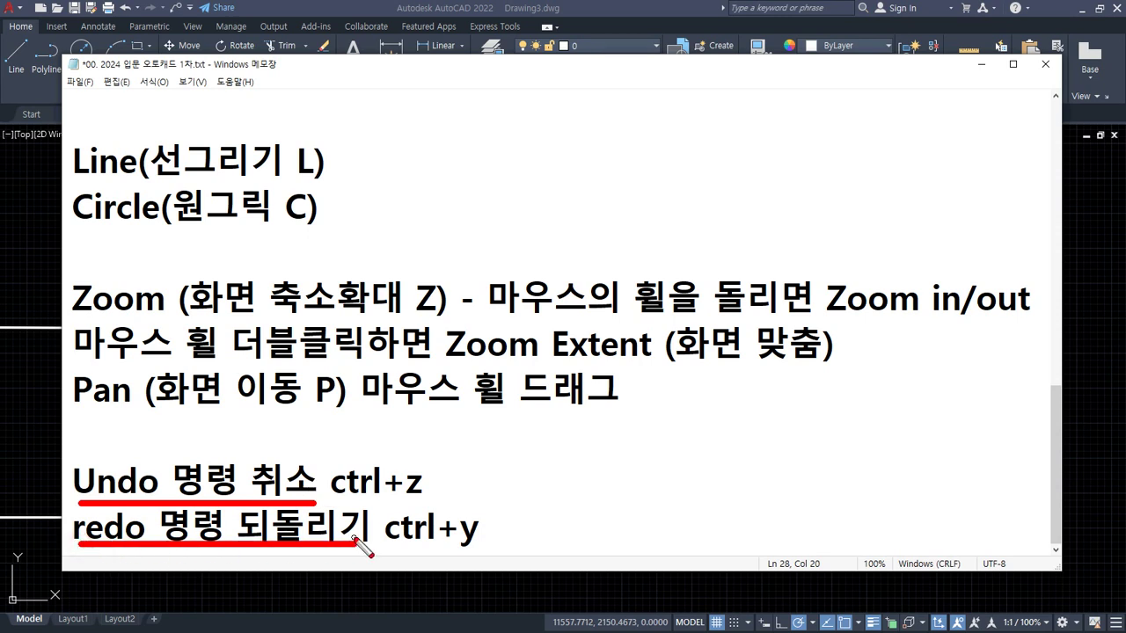
pyautogui.moveTo(437, 497)
pyautogui.mouseDown()
pyautogui.moveTo(369, 457)
pyautogui.moveTo(435, 492)
pyautogui.mouseUp()
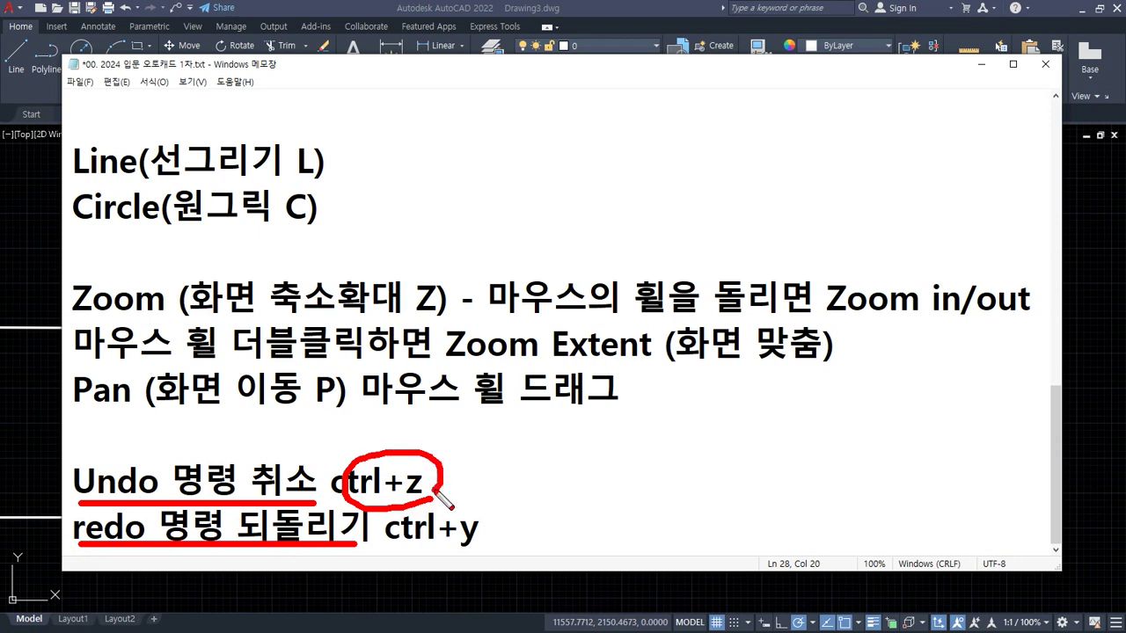
pyautogui.moveTo(428, 584)
pyautogui.mouseDown()
pyautogui.moveTo(528, 535)
pyautogui.moveTo(469, 570)
pyautogui.mouseUp()
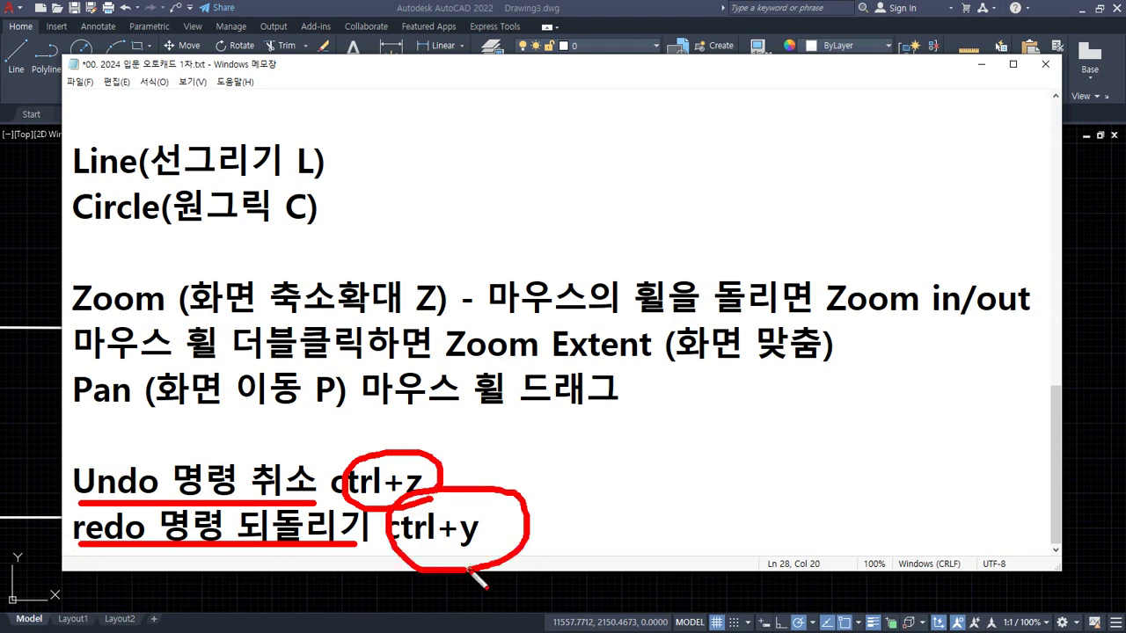
pyautogui.press('e')
pyautogui.moveTo(434, 480)
pyautogui.mouseDown()
pyautogui.moveTo(526, 455)
pyautogui.moveTo(498, 450)
pyautogui.moveTo(509, 471)
pyautogui.mouseUp()
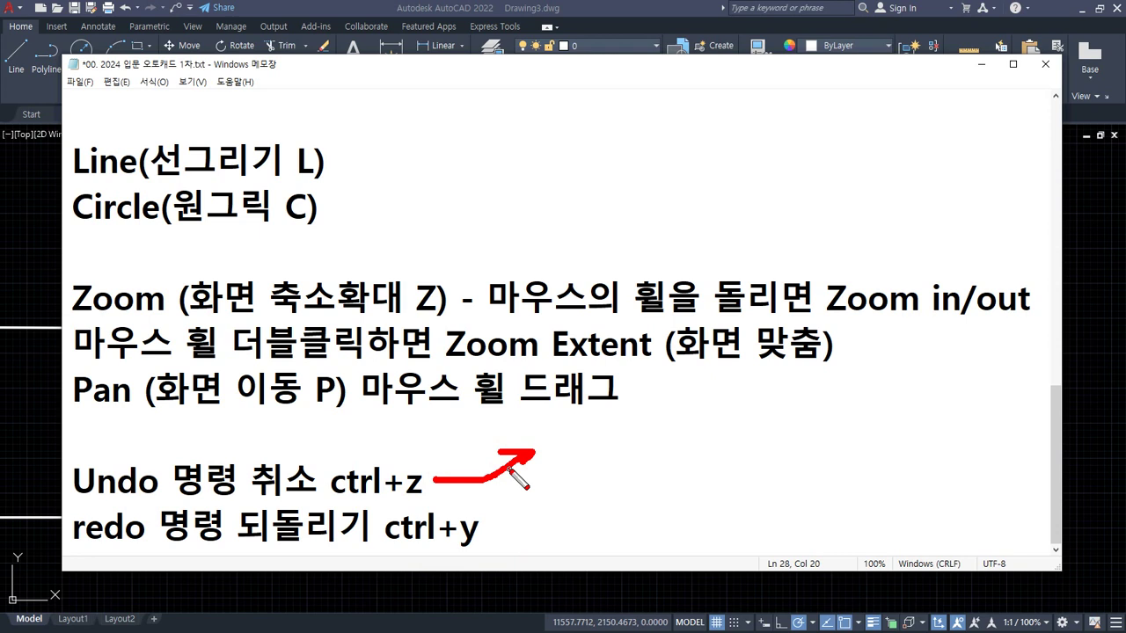
pyautogui.moveTo(485, 528)
pyautogui.mouseDown()
pyautogui.moveTo(534, 525)
pyautogui.moveTo(515, 502)
pyautogui.mouseUp()
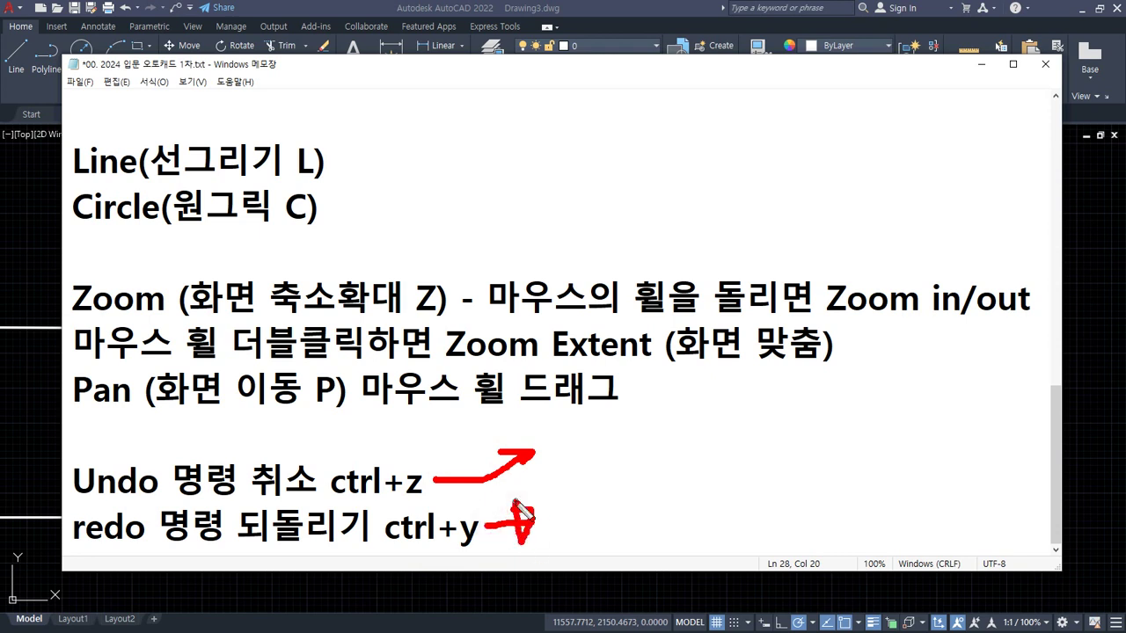
pyautogui.press('Escape')
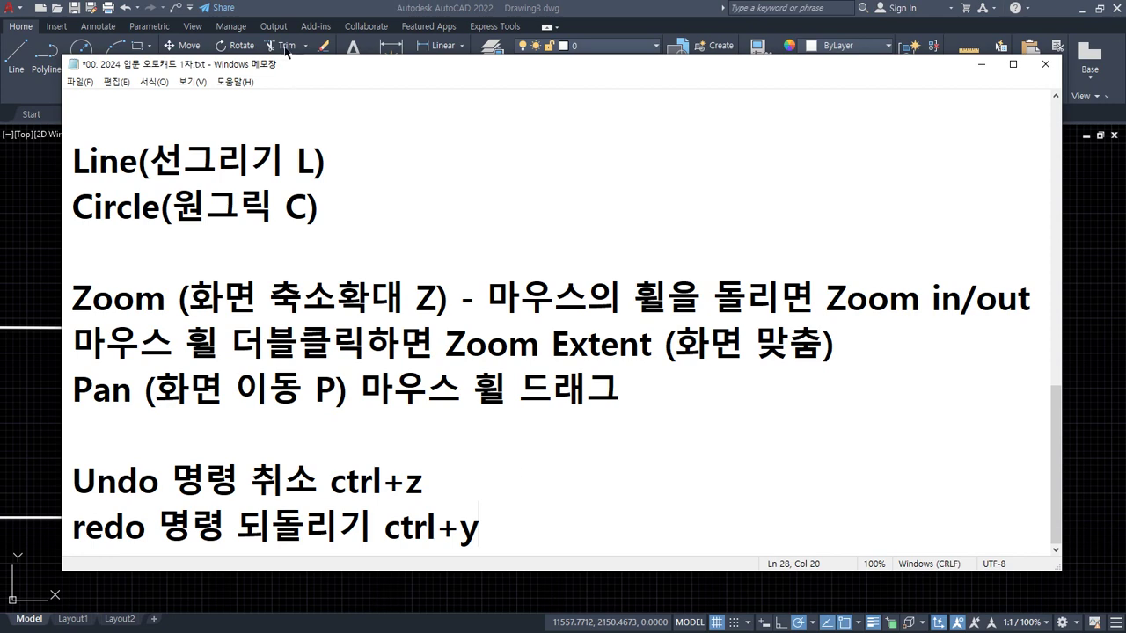
# Switch back to AutoCAD and undo commands until only the zigzag line and the first tilted quadrilateral remain.
pyautogui.hotkey('alt', 'Tab')
pyautogui.hotkey('ctrl', 'z')
pyautogui.hotkey('ctrl', 'z')
pyautogui.hotkey('ctrl', 'z')
pyautogui.hotkey('ctrl', 'z')
pyautogui.hotkey('ctrl', 'z')
pyautogui.hotkey('ctrl', 'z')
pyautogui.hotkey('ctrl', 'z')
pyautogui.hotkey('ctrl', 'z')
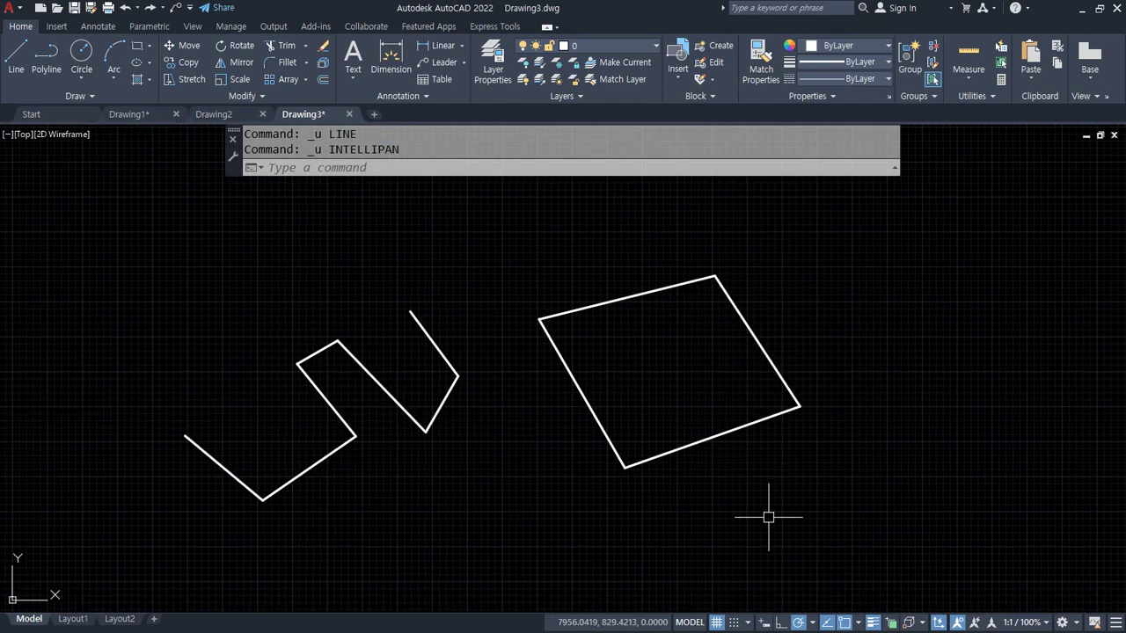
# Redo all the undone commands to bring back the square and the two irregular quadrilaterals.
pyautogui.hotkey('ctrl', 'y')
pyautogui.hotkey('ctrl', 'y')
pyautogui.hotkey('ctrl', 'y')
pyautogui.hotkey('ctrl', 'y')
pyautogui.hotkey('ctrl', 'y')
pyautogui.hotkey('ctrl', 'y')
pyautogui.hotkey('ctrl', 'y')
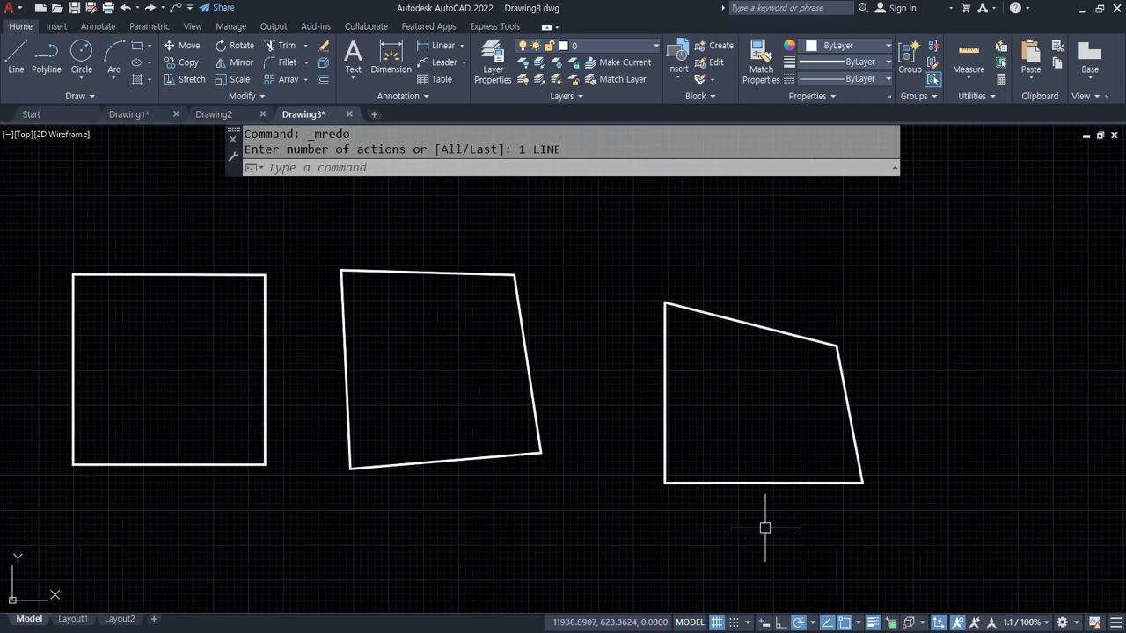
pyautogui.hotkey('ctrl', 'y')
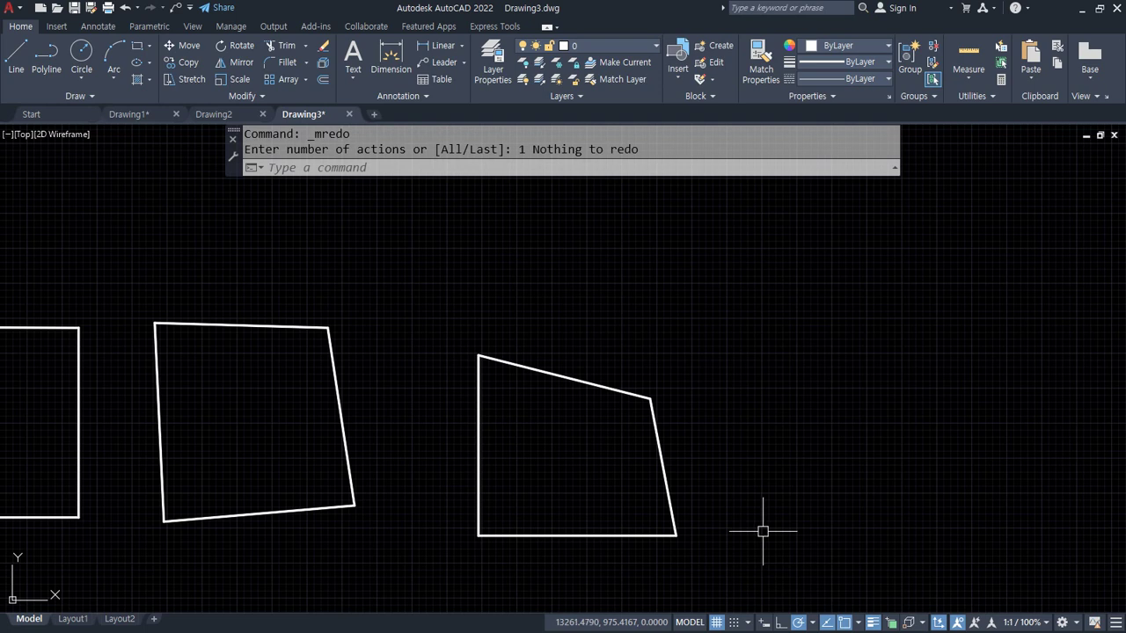
# Draw an open stepped line of four segments (down, across, up, across) beside the last quadrilateral and end the Line command.
pyautogui.scroll(-2, 529, 458)
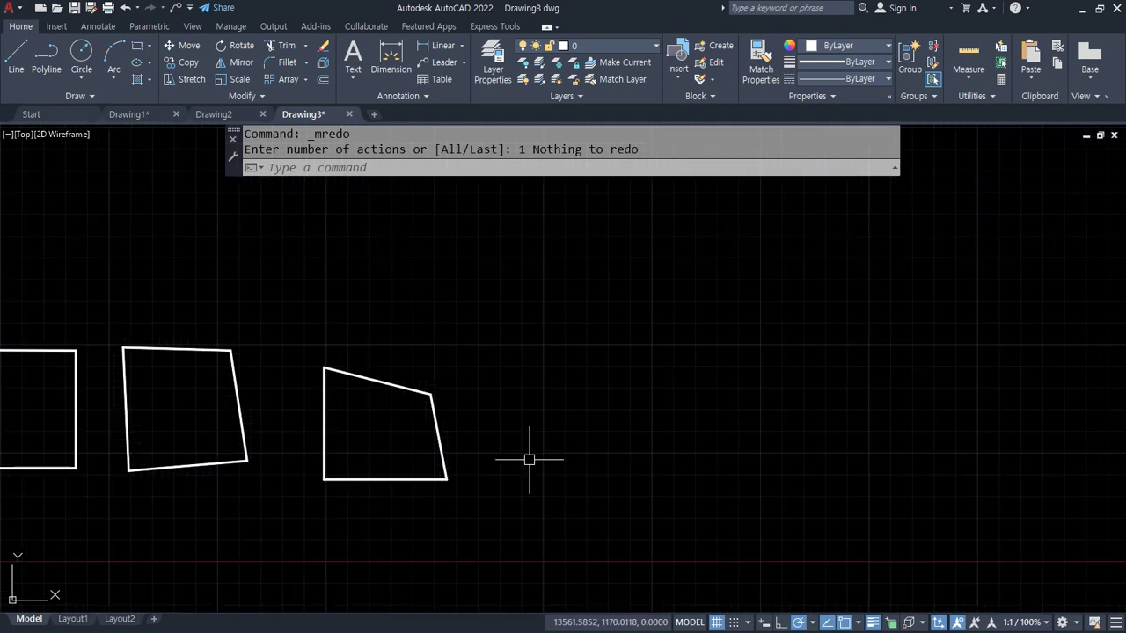
pyautogui.write('l')
pyautogui.press('Return')
pyautogui.click(523, 384)
pyautogui.click(522, 491)
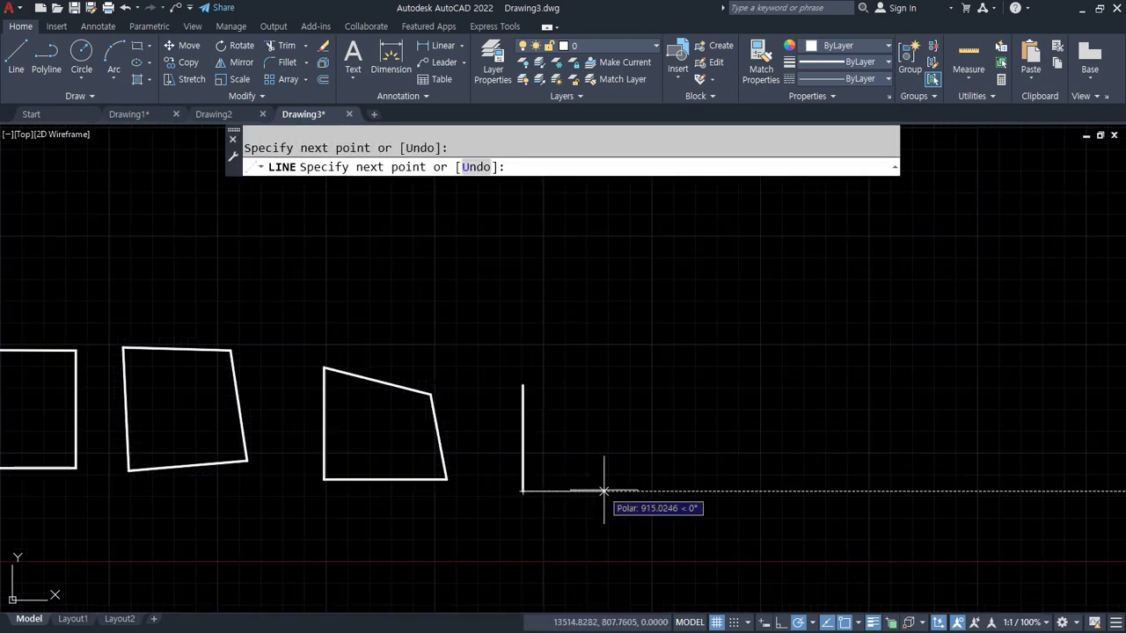
pyautogui.click(605, 490)
pyautogui.click(606, 438)
pyautogui.click(677, 438)
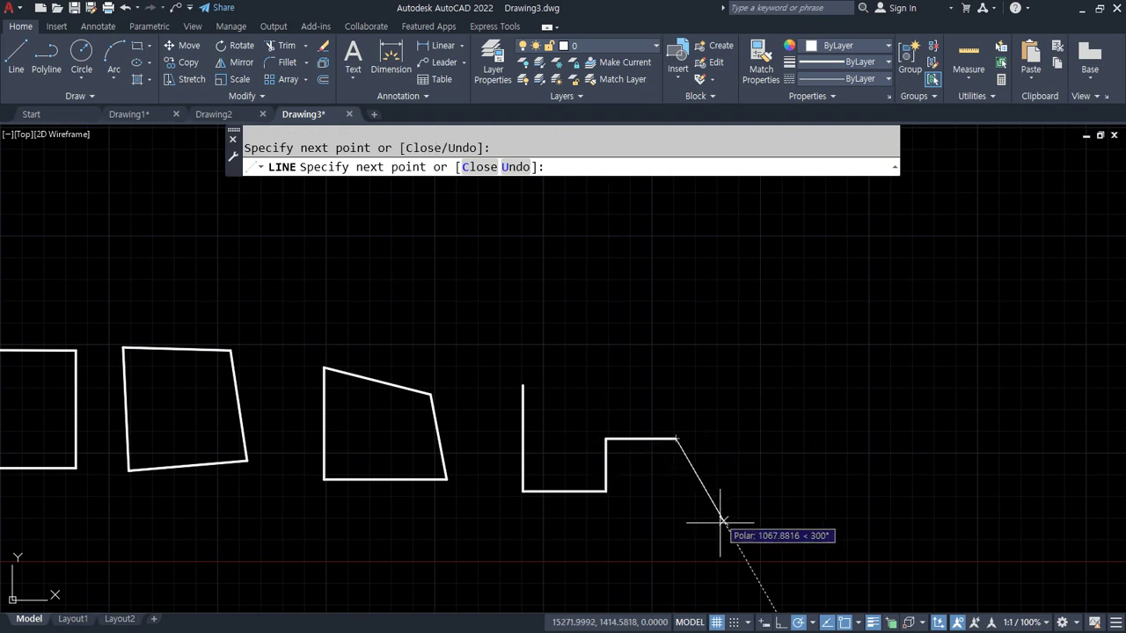
pyautogui.scroll(4, 722, 510)
pyautogui.moveTo(654, 456); pyautogui.dragTo(678, 540, button='middle')
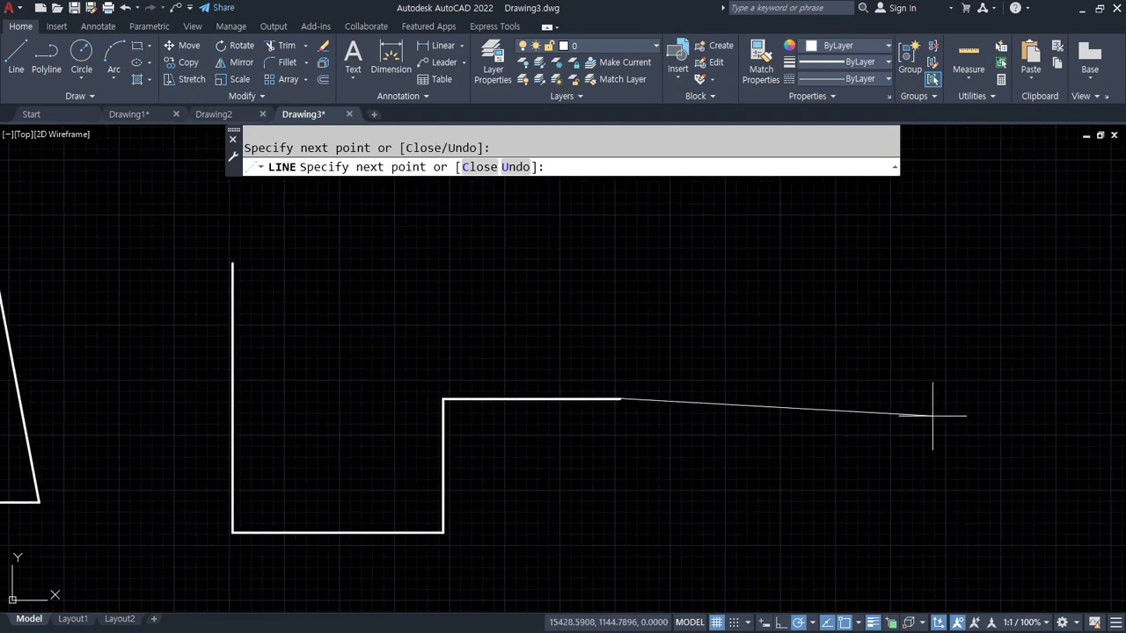
pyautogui.press('Return')
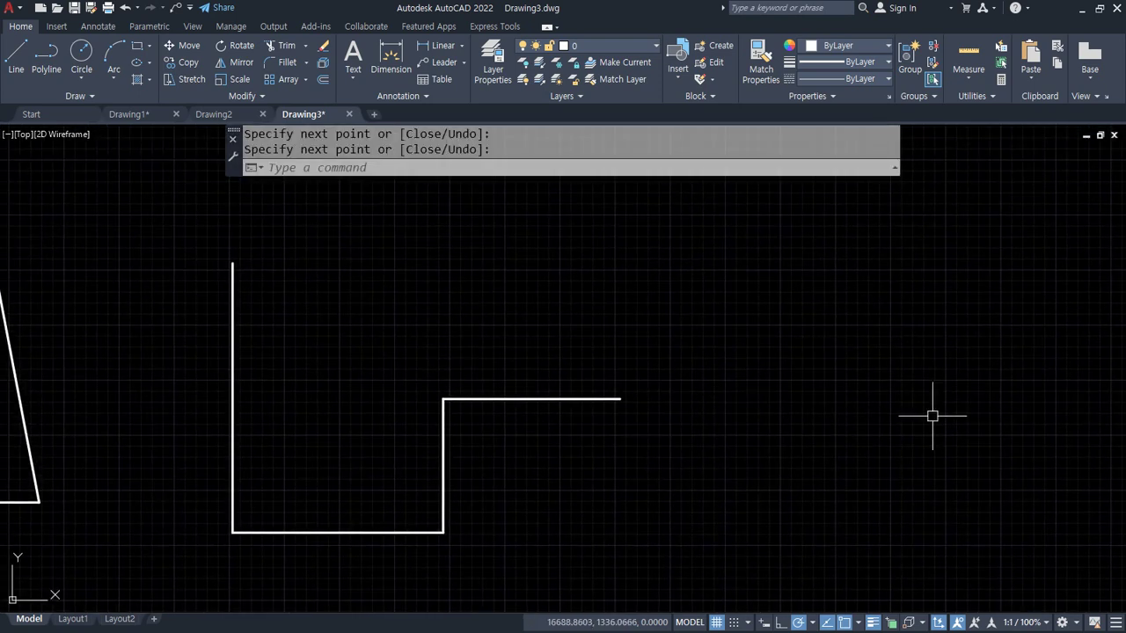
# Start a new line from the stepped line's last endpoint and add four segments: up, across, up, and back across.
pyautogui.moveTo(932, 416); pyautogui.dragTo(932, 422, button='middle')
pyautogui.write('l')
pyautogui.press('Return')
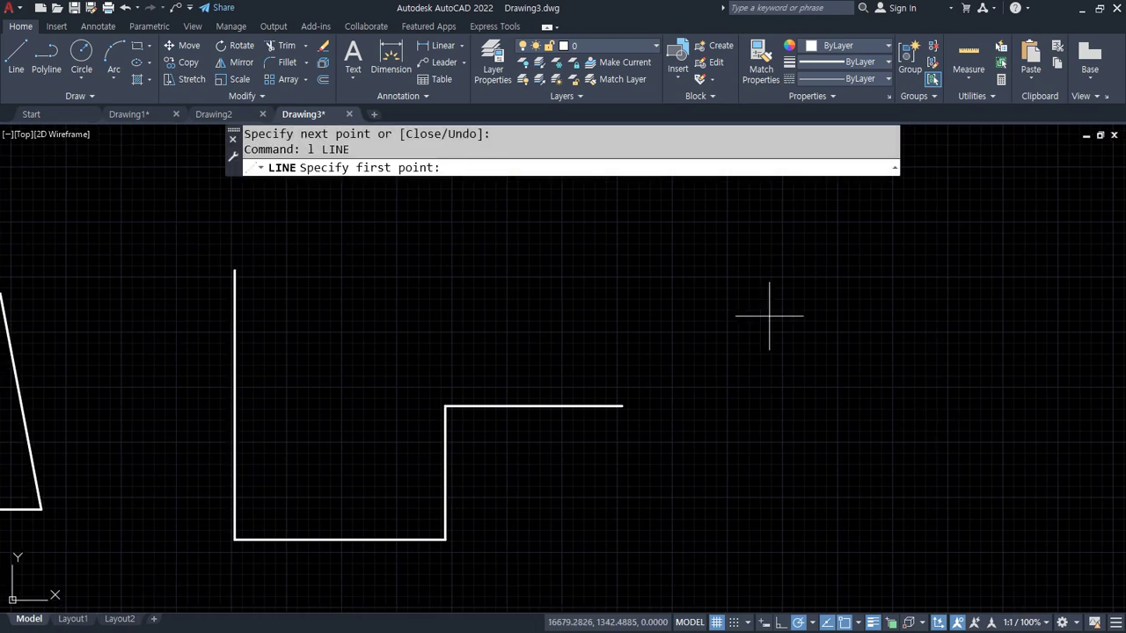
pyautogui.moveTo(426, 194)
pyautogui.mouseDown()
pyautogui.moveTo(350, 158)
pyautogui.moveTo(491, 178)
pyautogui.moveTo(451, 188)
pyautogui.mouseUp()
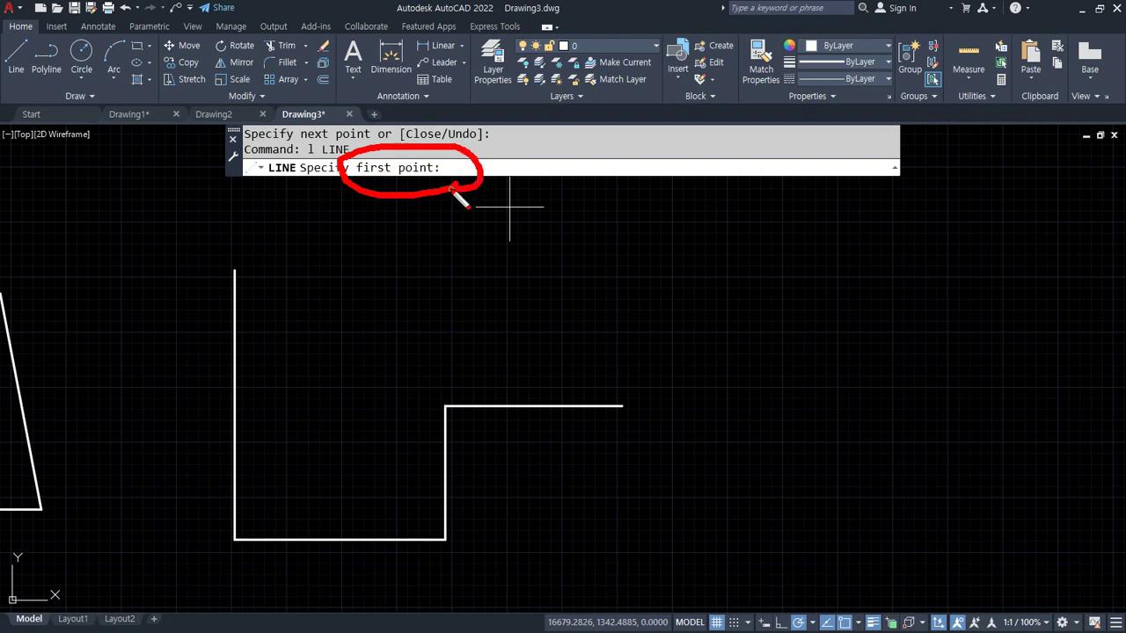
pyautogui.moveTo(554, 171)
pyautogui.mouseDown()
pyautogui.moveTo(527, 210)
pyautogui.moveTo(543, 215)
pyautogui.moveTo(534, 204)
pyautogui.mouseUp()
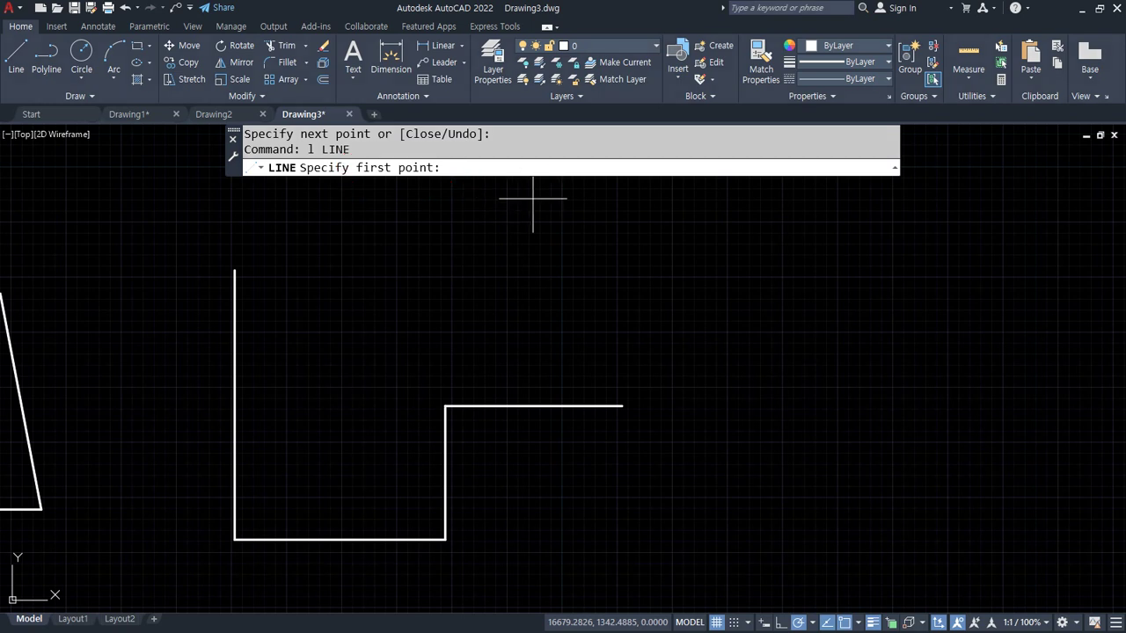
pyautogui.press('Return')
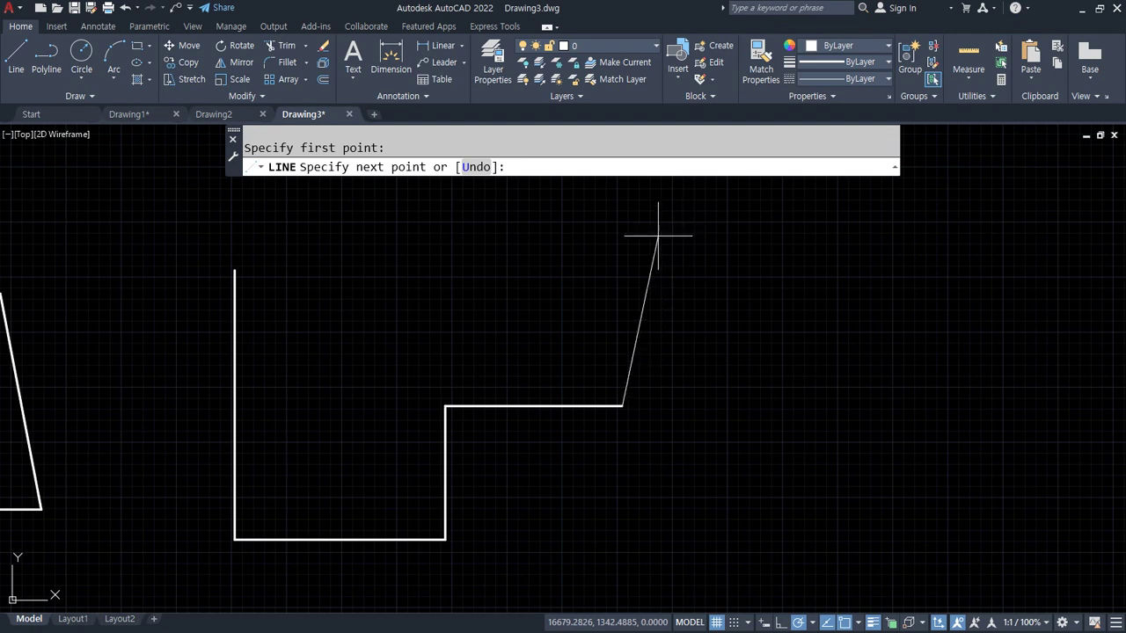
pyautogui.moveTo(604, 252); pyautogui.dragTo(603, 360, button='middle')
pyautogui.click(621, 352)
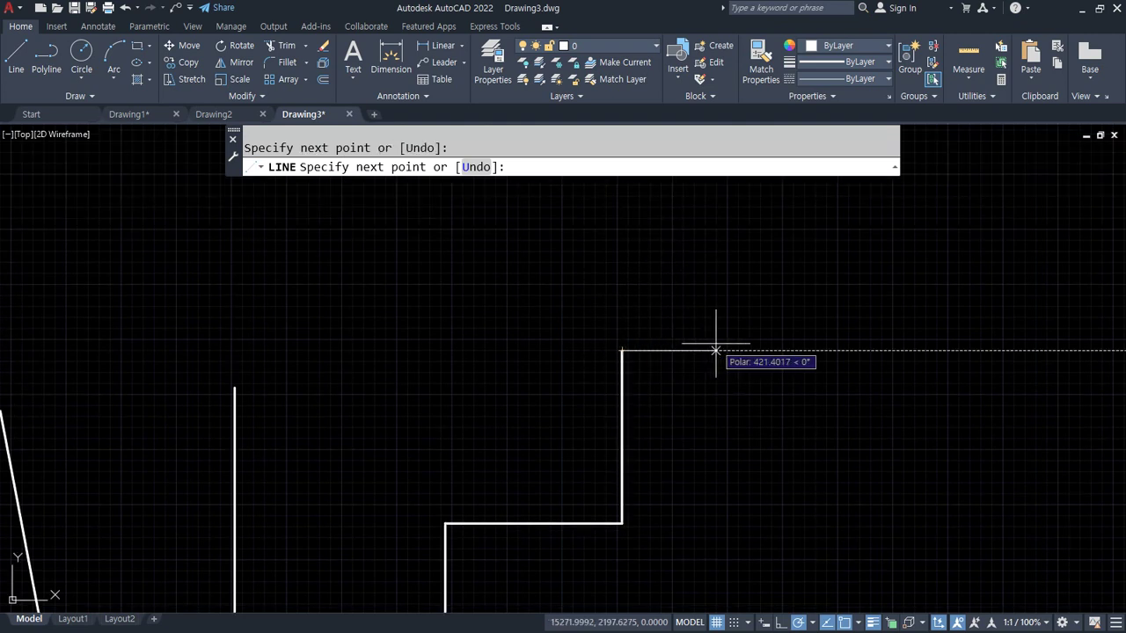
pyautogui.click(786, 343)
pyautogui.click(775, 236)
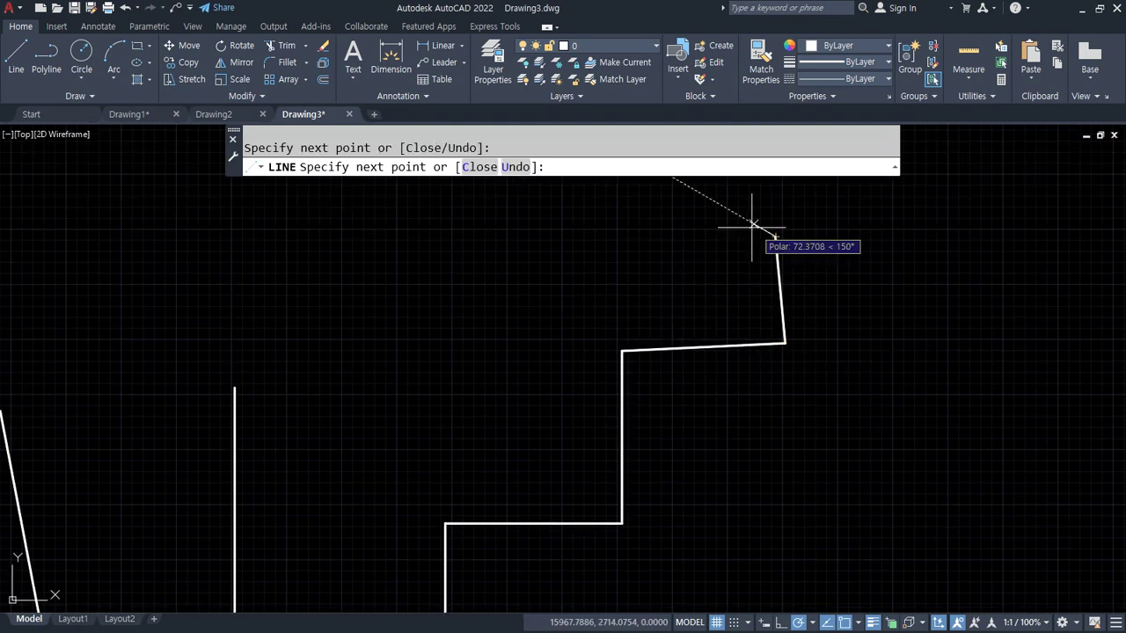
pyautogui.click(496, 238)
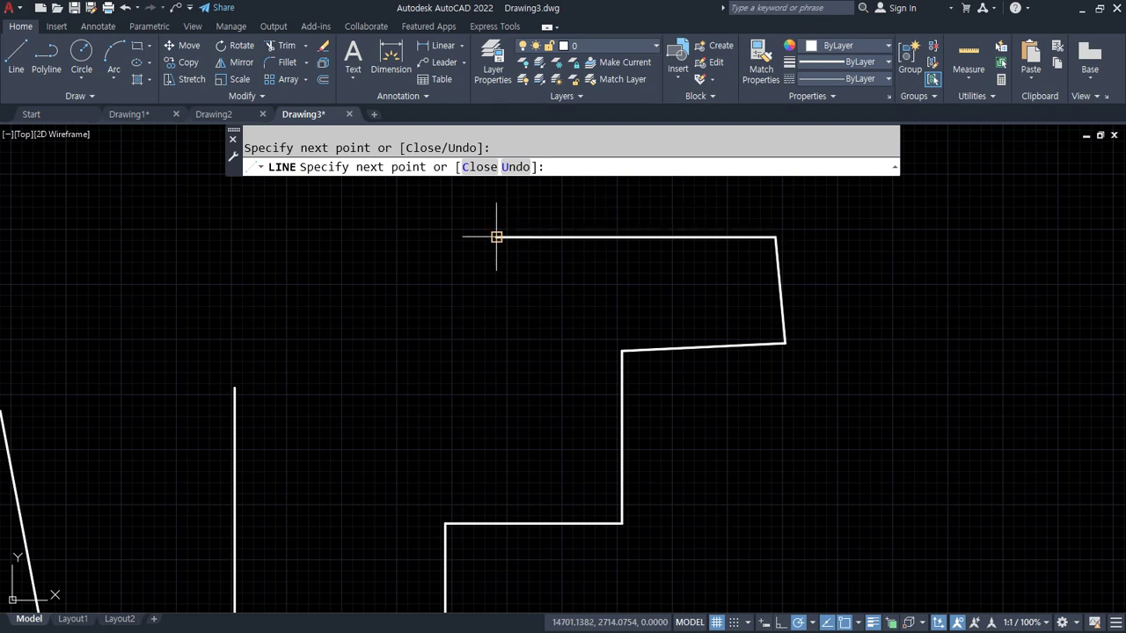
pyautogui.moveTo(487, 178)
pyautogui.mouseDown()
pyautogui.moveTo(445, 167)
pyautogui.moveTo(479, 163)
pyautogui.mouseUp()
pyautogui.moveTo(482, 246)
pyautogui.mouseDown()
pyautogui.moveTo(260, 380)
pyautogui.moveTo(279, 377)
pyautogui.mouseUp()
pyautogui.moveTo(248, 376)
pyautogui.mouseDown()
pyautogui.moveTo(221, 392)
pyautogui.moveTo(237, 396)
pyautogui.mouseUp()
pyautogui.moveTo(160, 297); pyautogui.dragTo(157, 327)
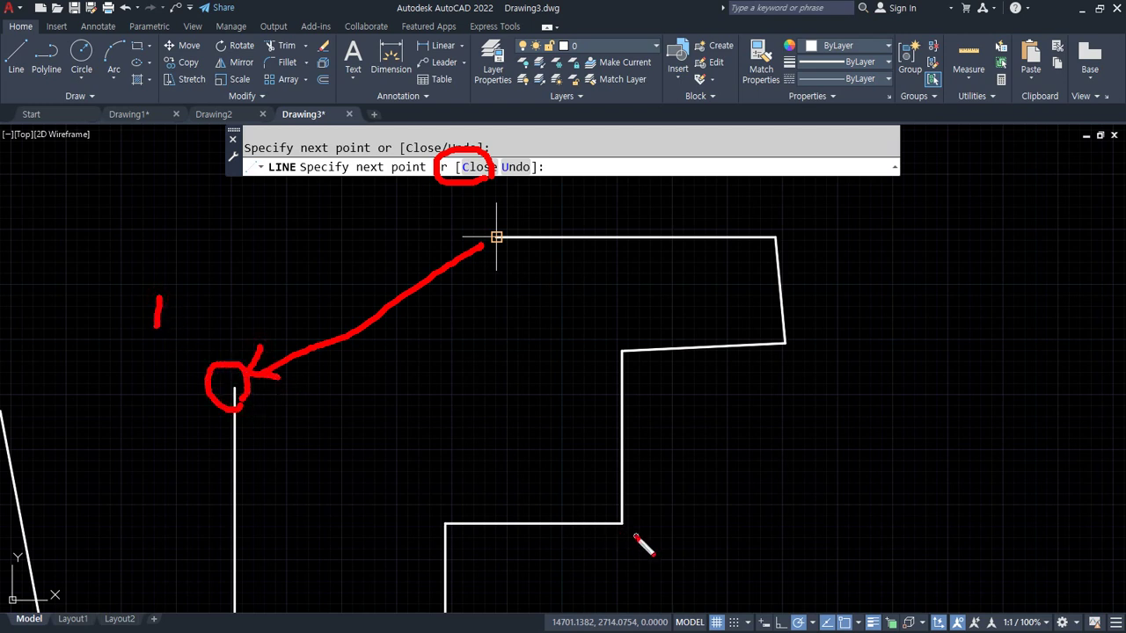
pyautogui.moveTo(635, 535); pyautogui.dragTo(644, 526)
pyautogui.moveTo(742, 505); pyautogui.dragTo(788, 525)
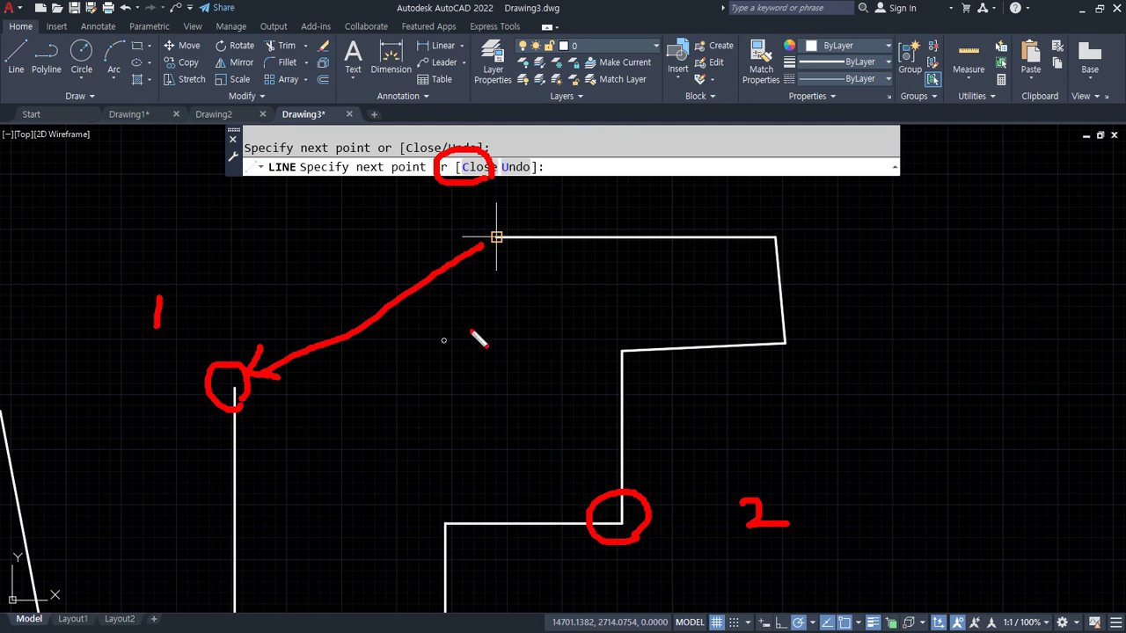
pyautogui.moveTo(497, 257); pyautogui.dragTo(579, 431)
pyautogui.moveTo(596, 370); pyautogui.dragTo(510, 432)
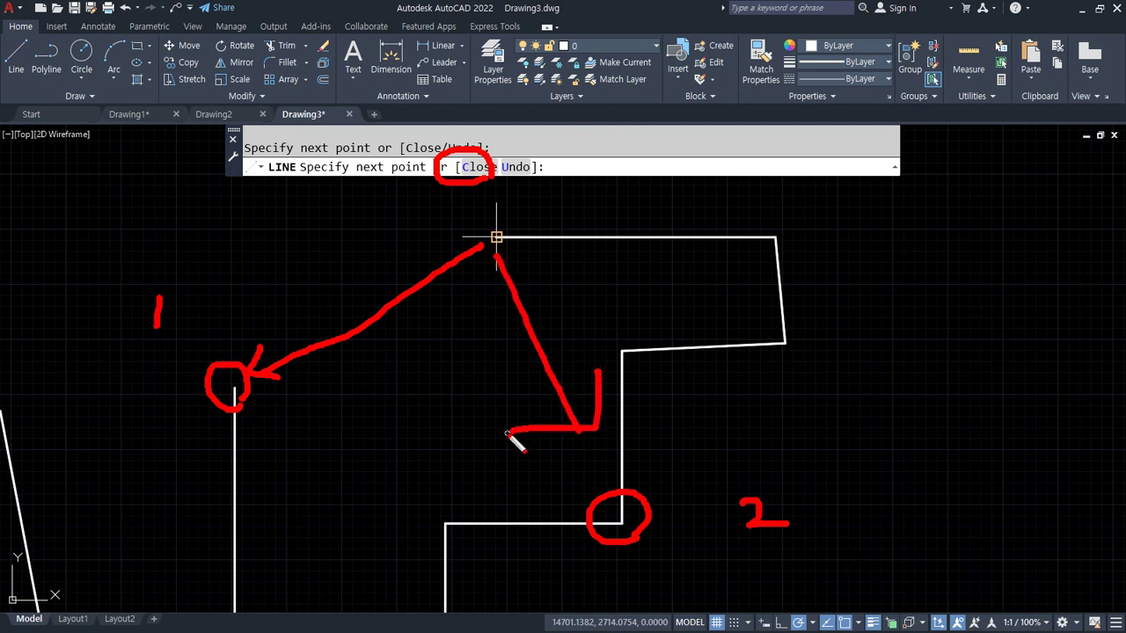
pyautogui.press('Escape')
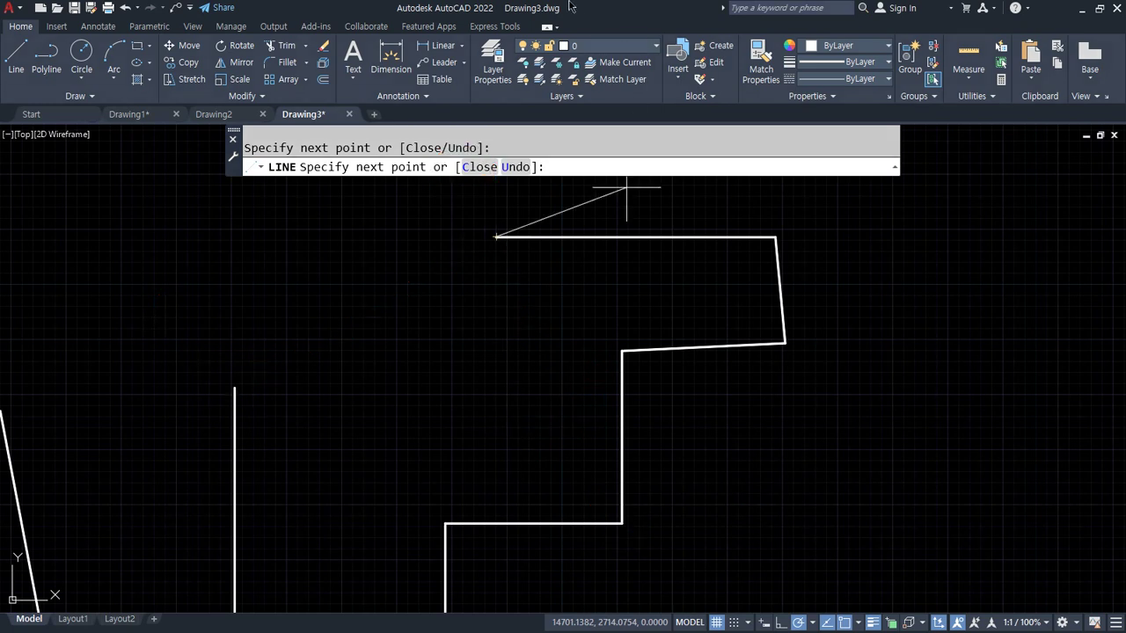
# Close the current line sequence with the Close option and select the closing diagonal segment.
pyautogui.click(480, 167)
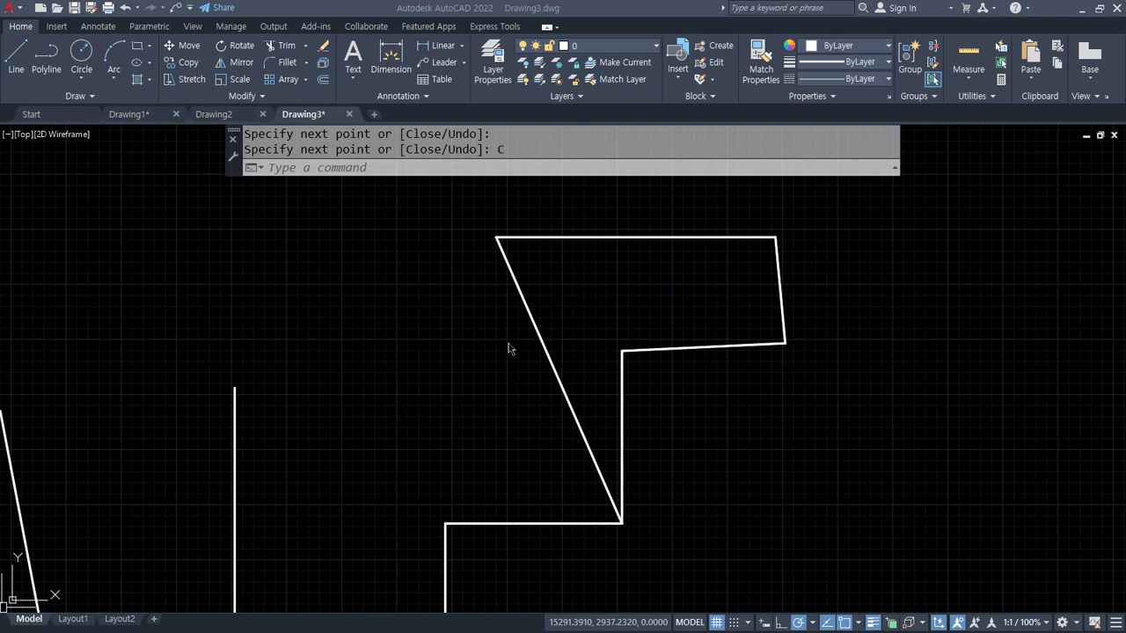
pyautogui.click(526, 302)
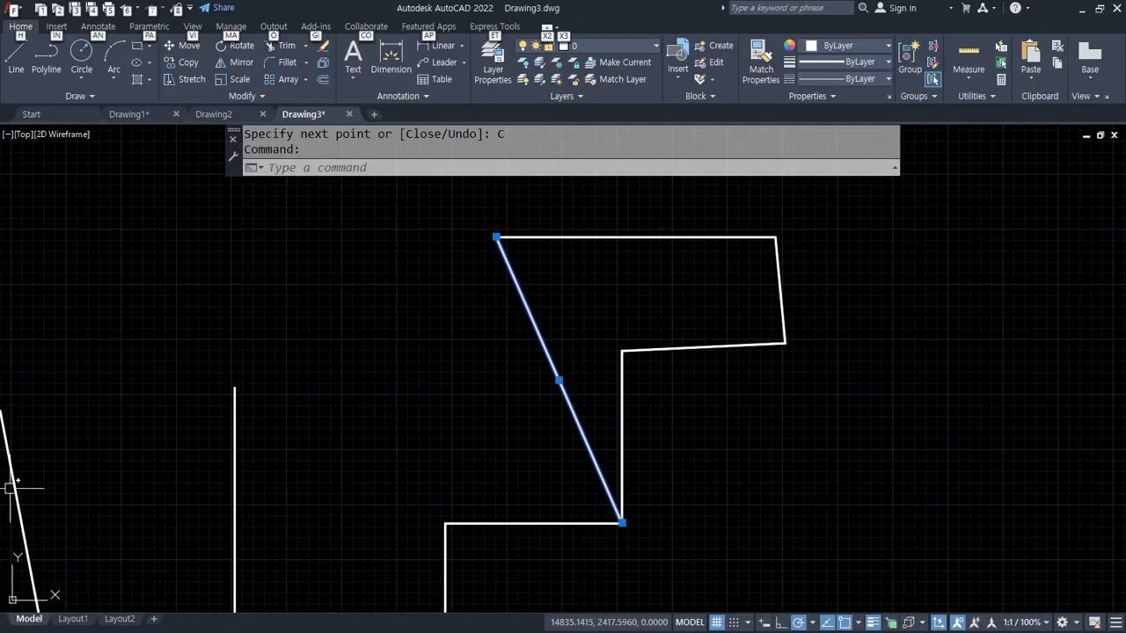
# Switch to the Notepad notes and begin a new line under the redo entry with "명령어 없이 마우스로 선".
pyautogui.hotkey('alt', 'Tab')
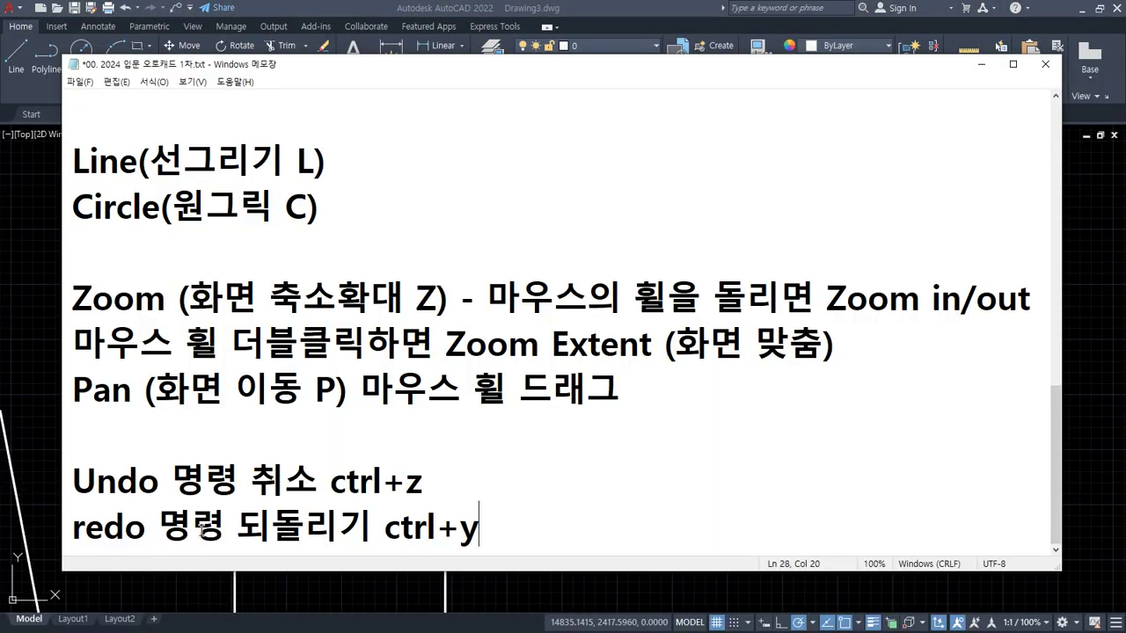
pyautogui.press('Return')
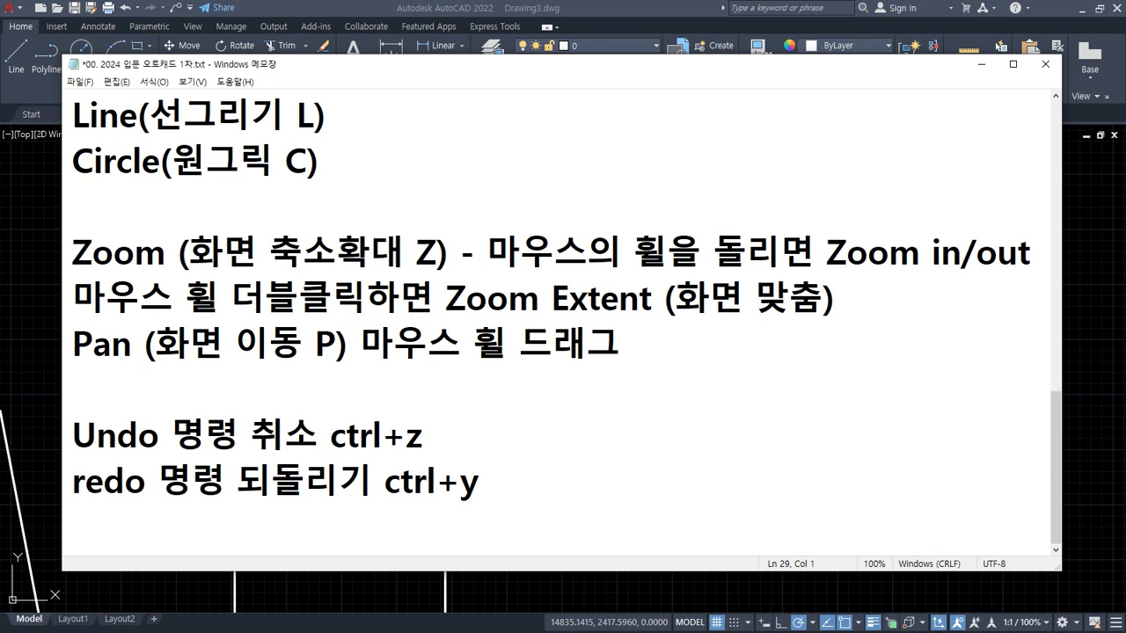
pyautogui.write('명령어 ')
pyautogui.write('없이 마')
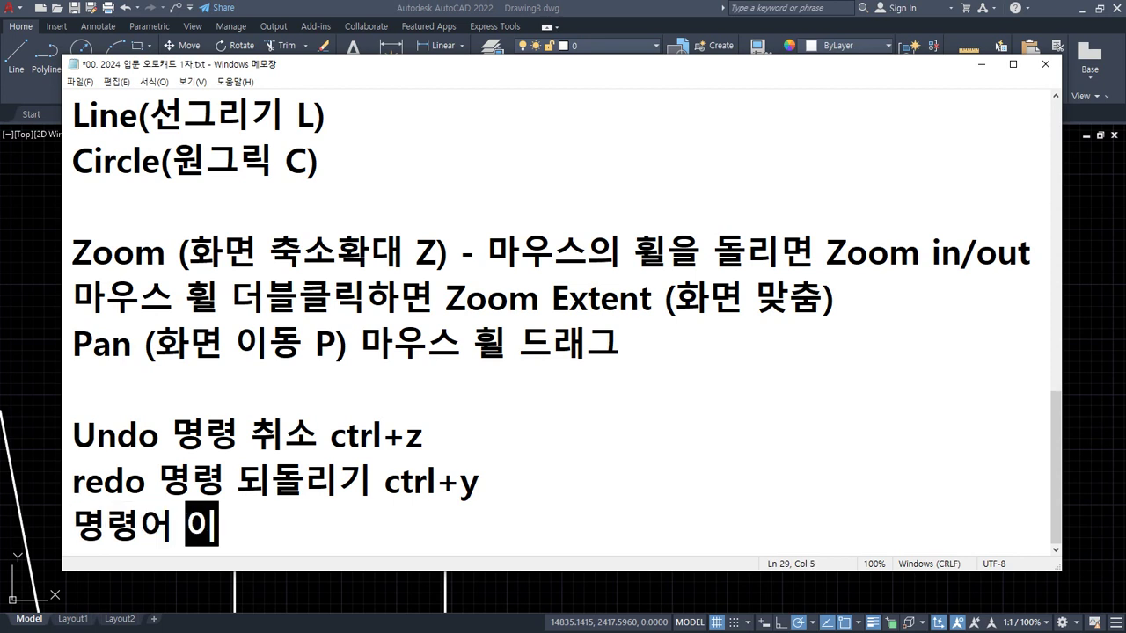
pyautogui.write('우스로 ㅋ')
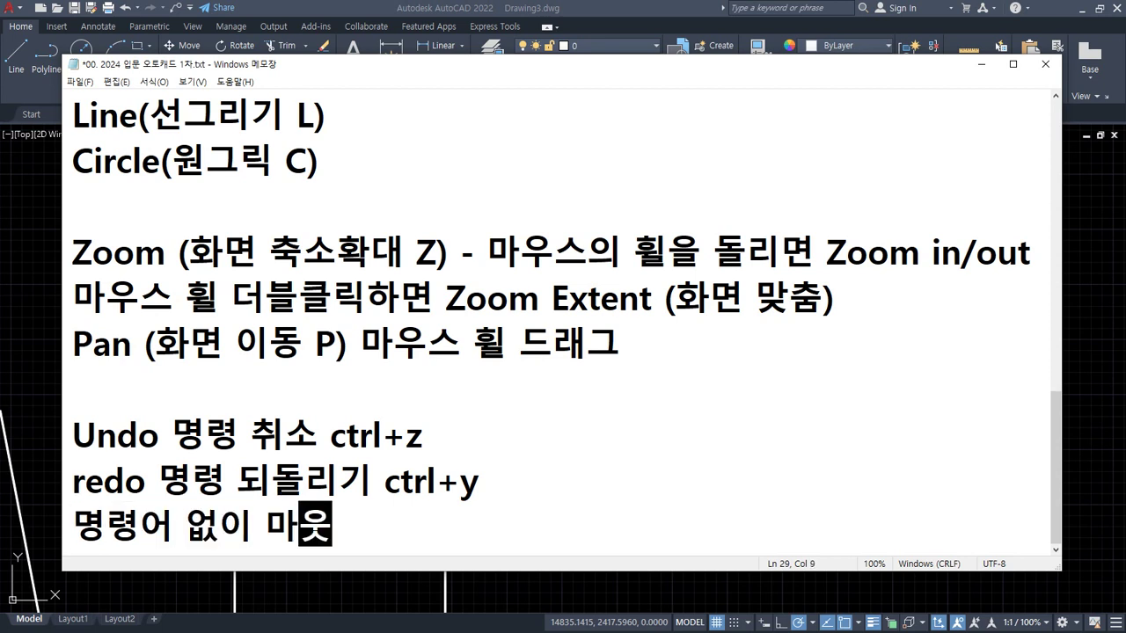
pyautogui.write('ㅡ')
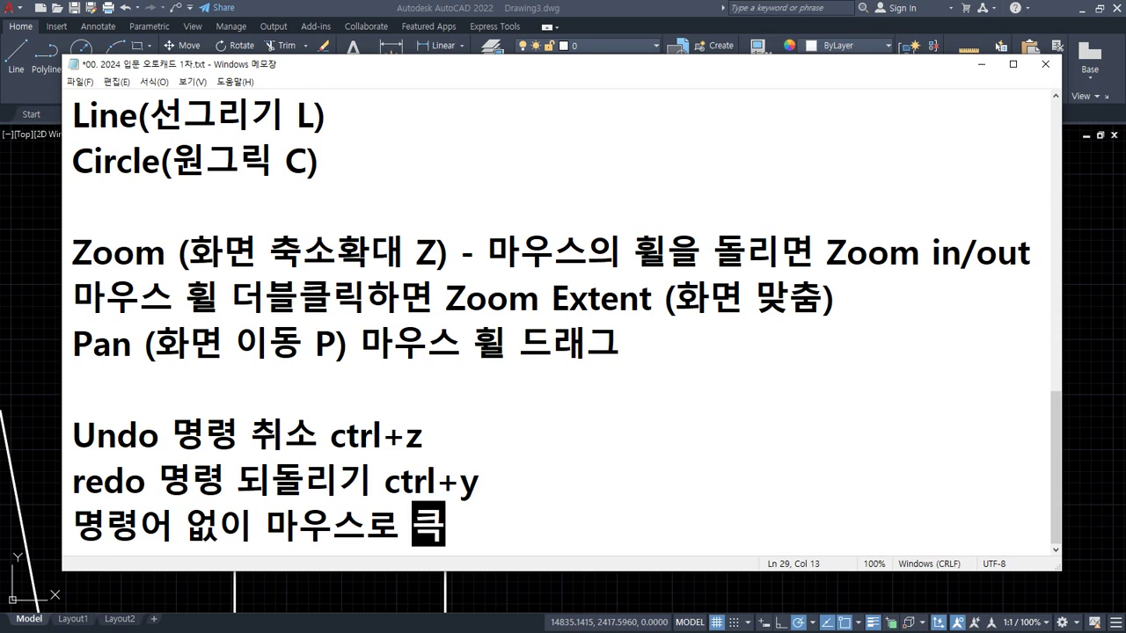
pyautogui.press('BackSpace')
pyautogui.press('BackSpace')
pyautogui.write('선')
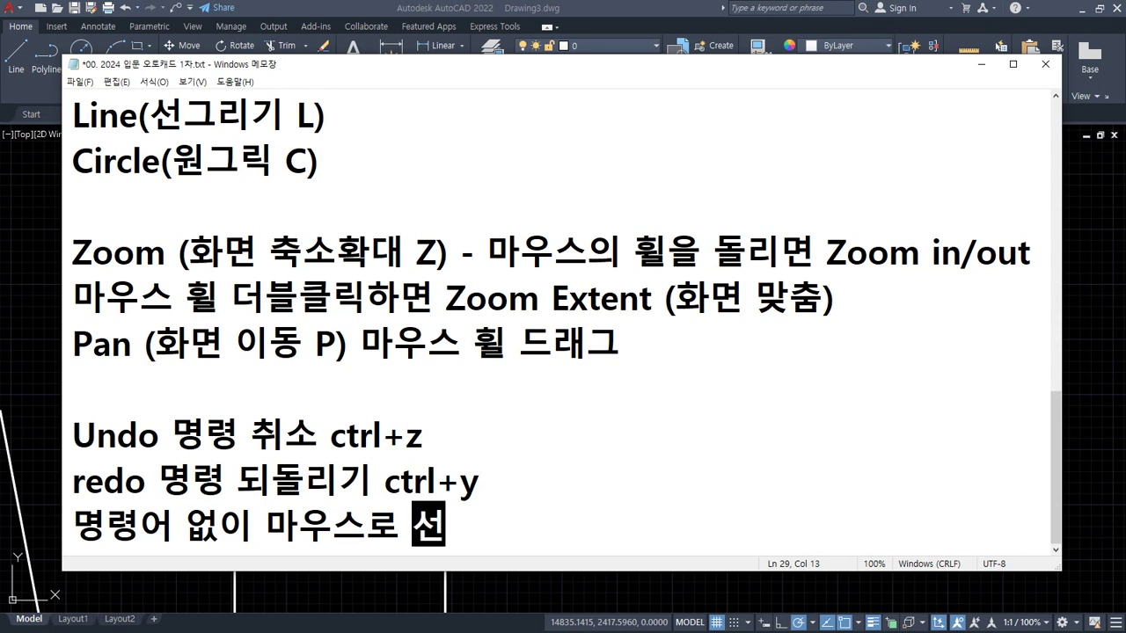
# Continue the new note sentence with "을 클릭하면 Grip".
pyautogui.write('을 클릭ㅏ')
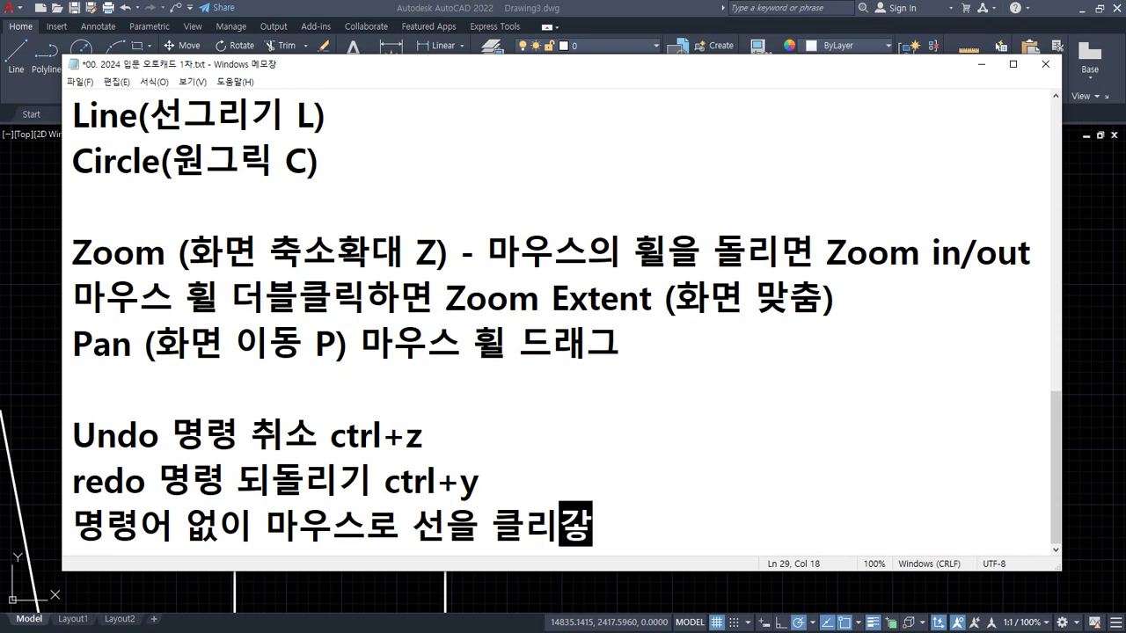
pyautogui.press('BackSpace')
pyautogui.press('BackSpace')
pyautogui.press('BackSpace')
pyautogui.write('리ㄱ하면 G')
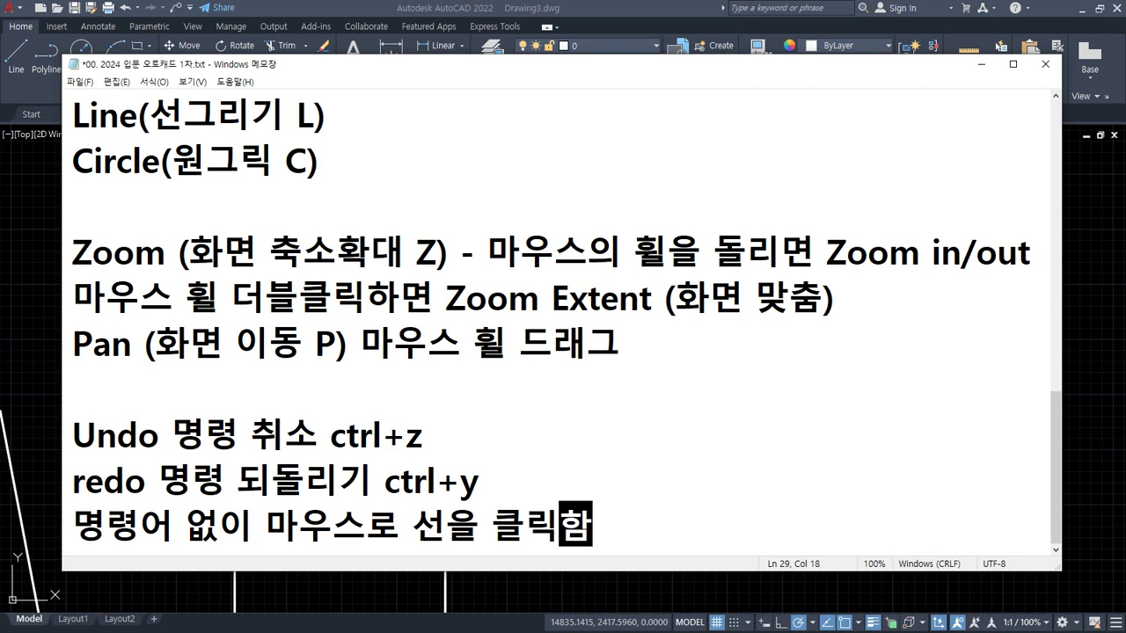
pyautogui.write('r')
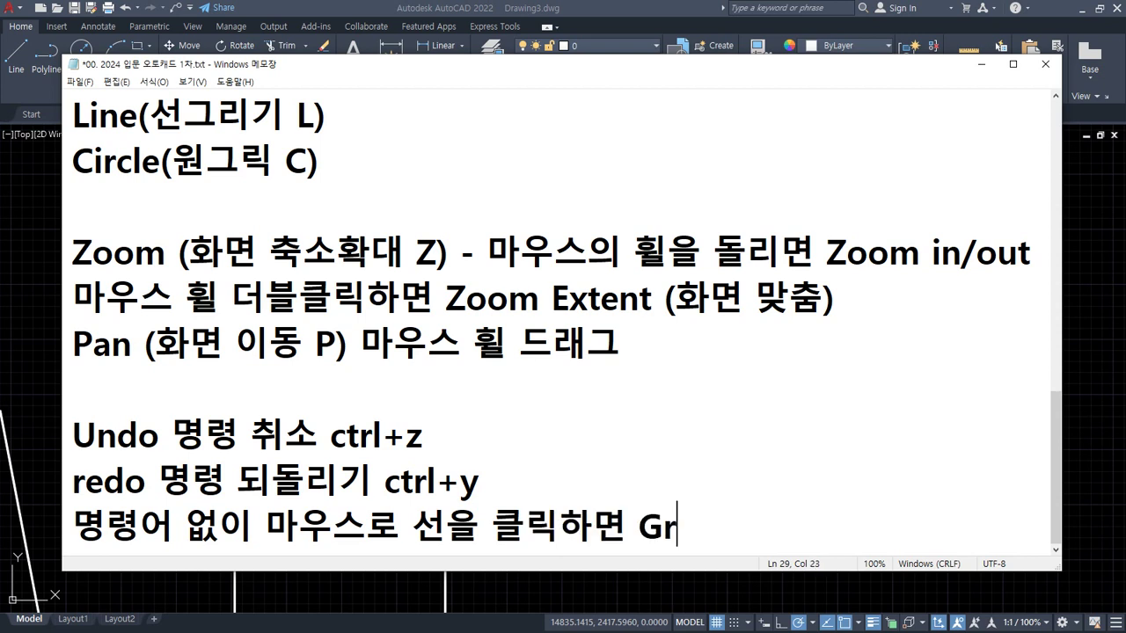
pyautogui.write('ip 이')
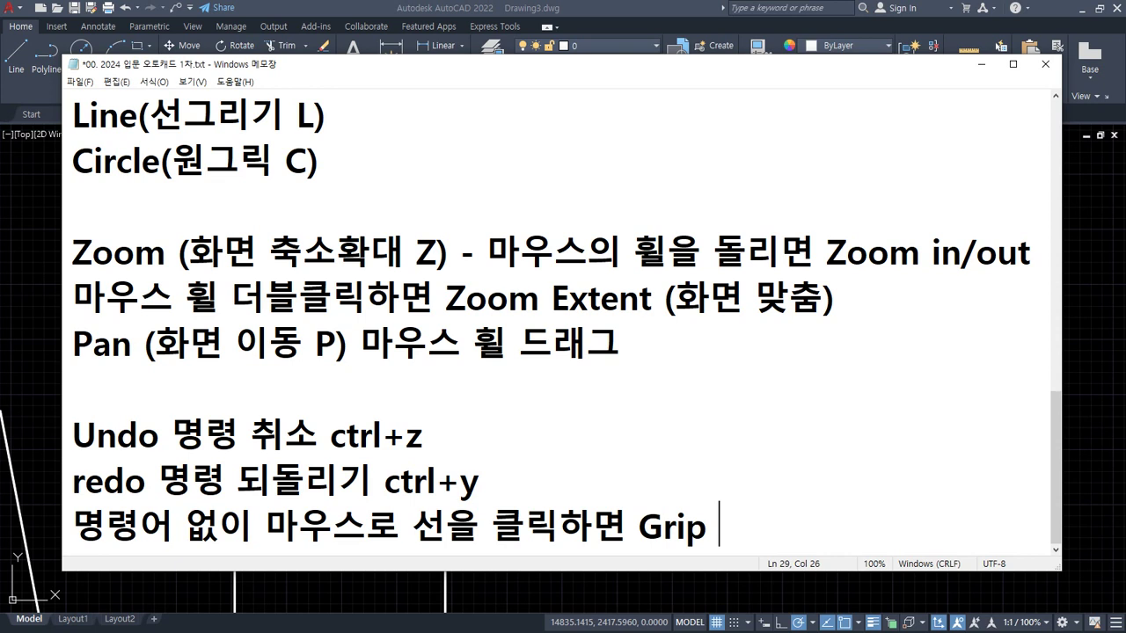
pyautogui.press('BackSpace')
pyautogui.press('BackSpace')
pyautogui.press('BackSpace')
# Add "상태" after "Grip" in the note sentence and insert "(손잡이)" between the two words.
pyautogui.write('사ㅇ태')
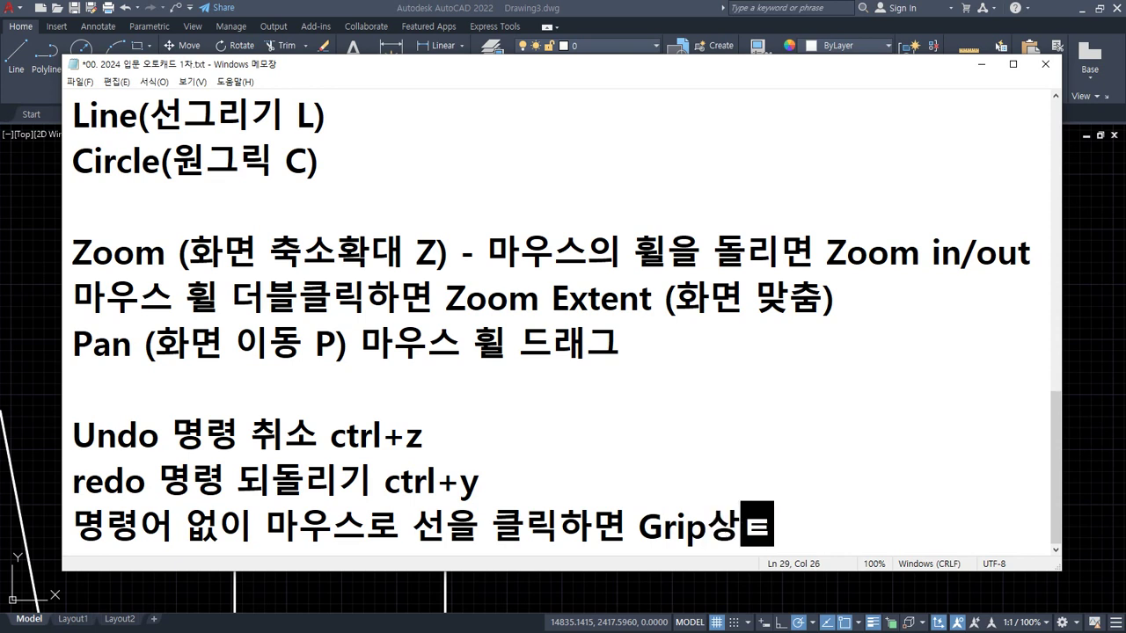
pyautogui.press('Left')
pyautogui.press('Left')
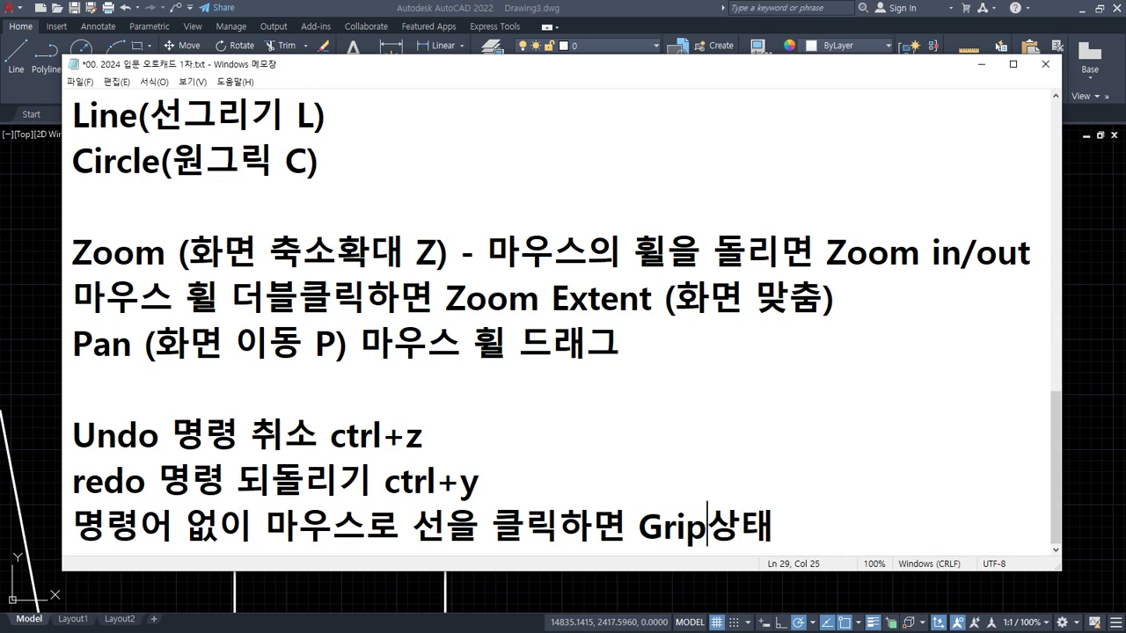
pyautogui.write('(손잡이)')
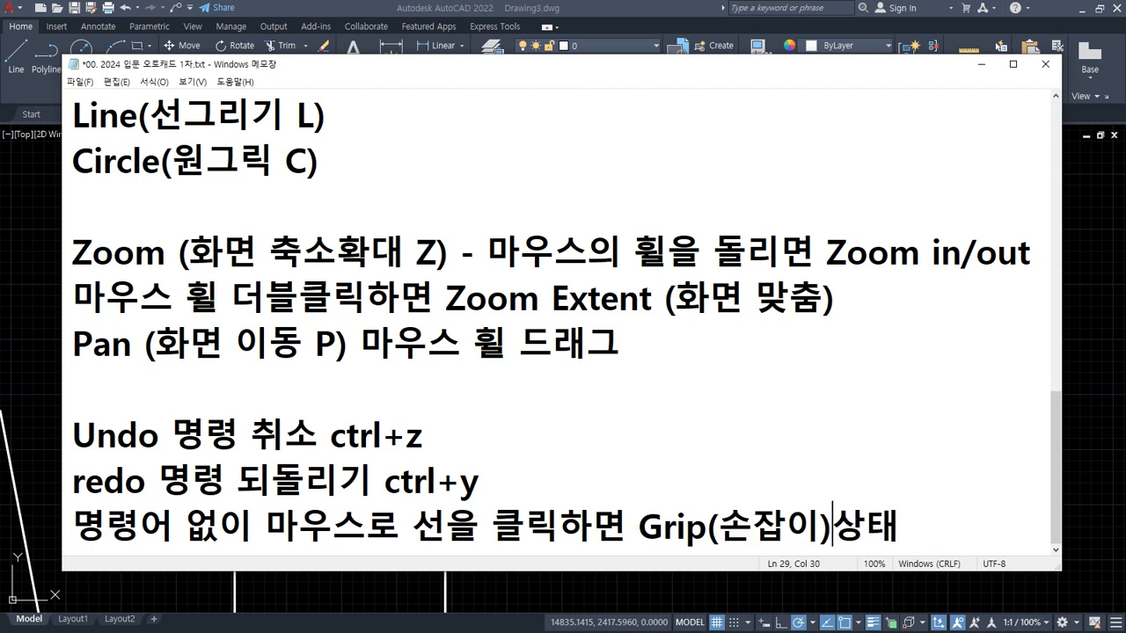
pyautogui.press('End')
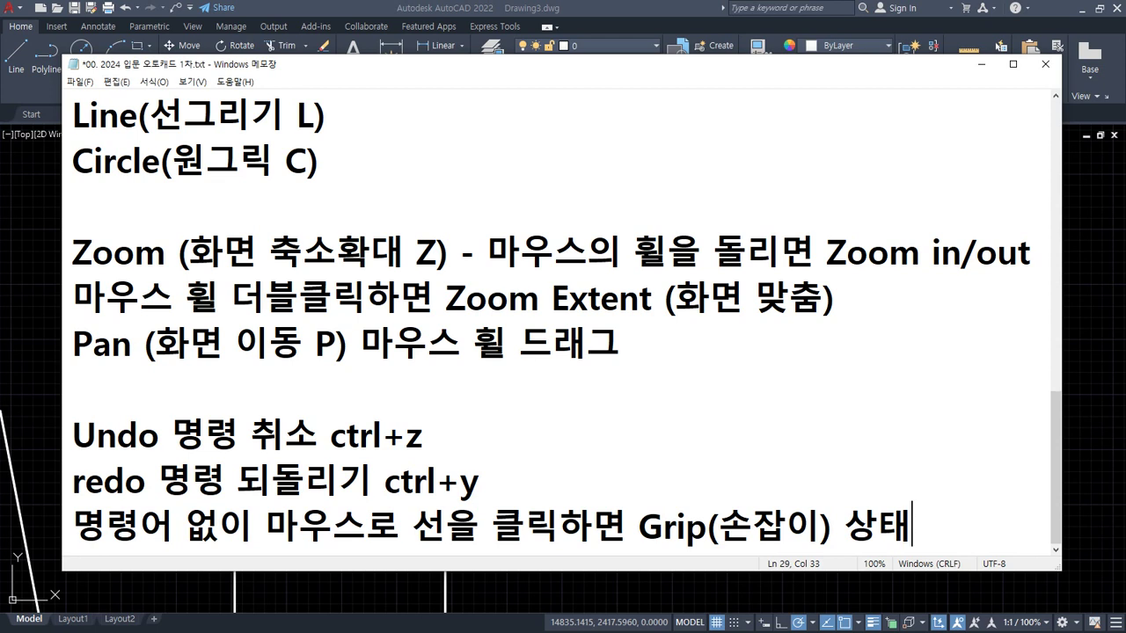
# Finish the grip note by appending "에서 delete키를 누르면 삭제됨" to the sentence.
pyautogui.press('BackSpace')
pyautogui.write('에서')
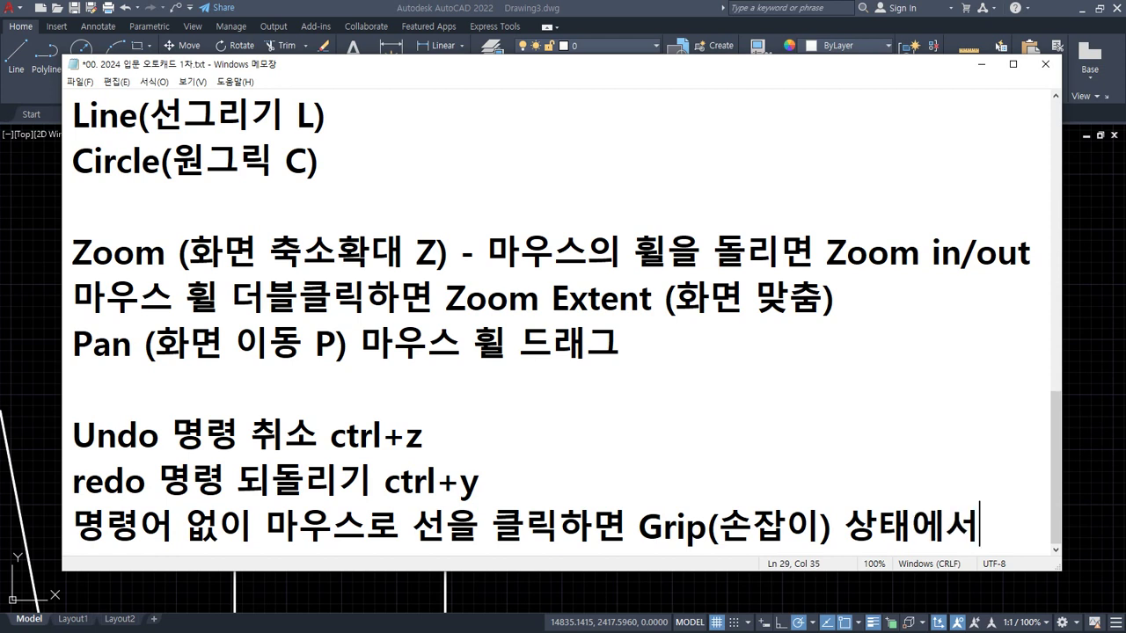
pyautogui.write(' del')
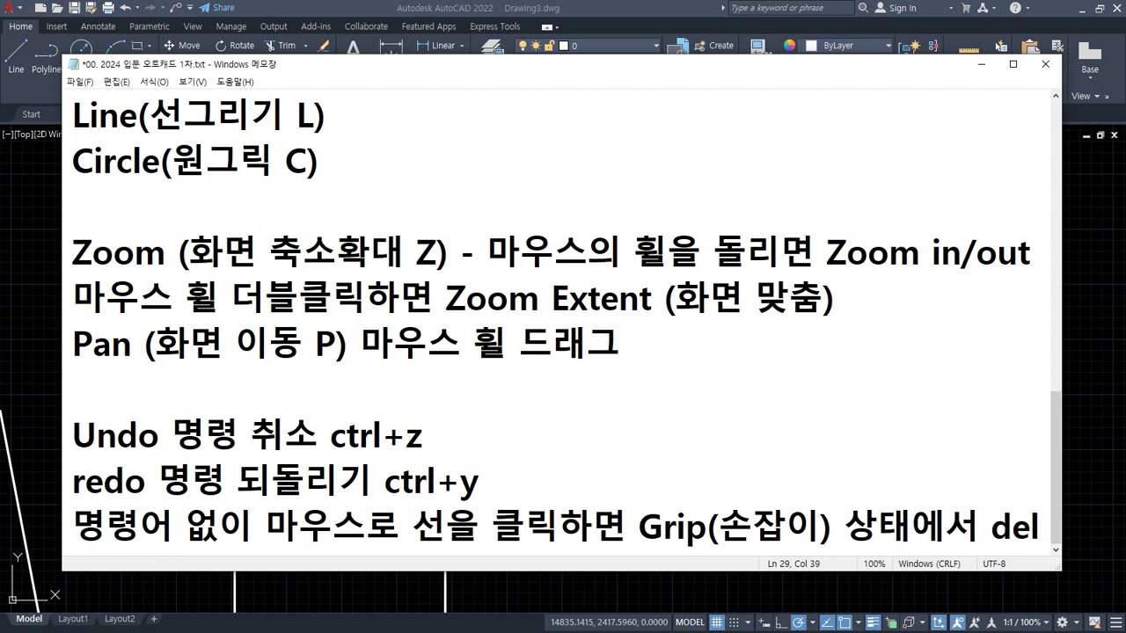
pyautogui.write('eteㅋ')
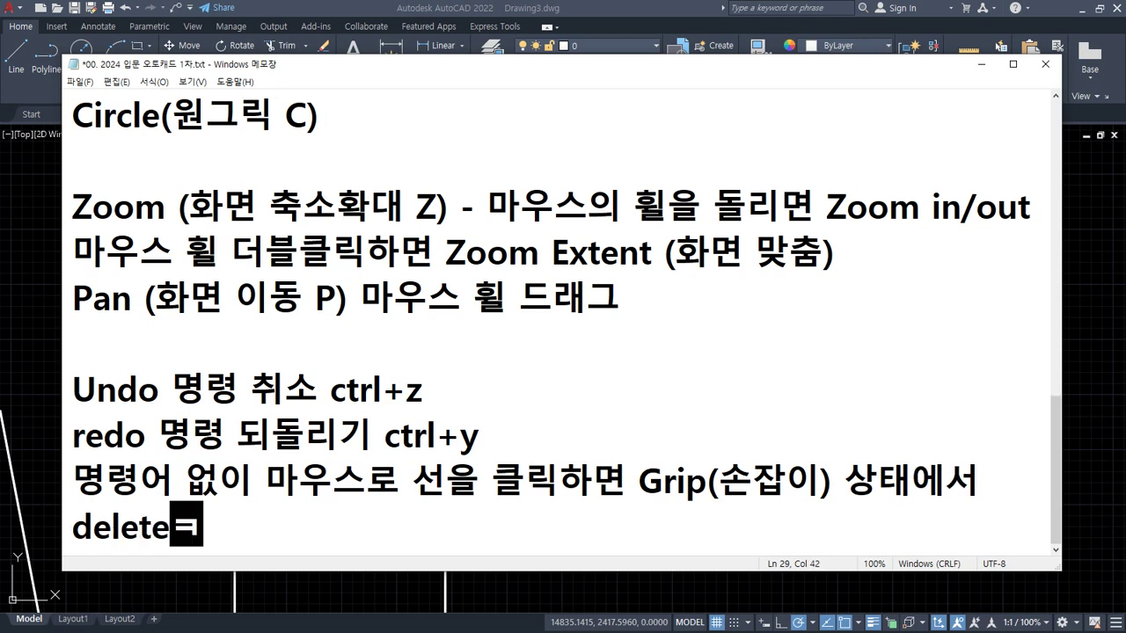
pyautogui.write('키를 누르면 ㅅ')
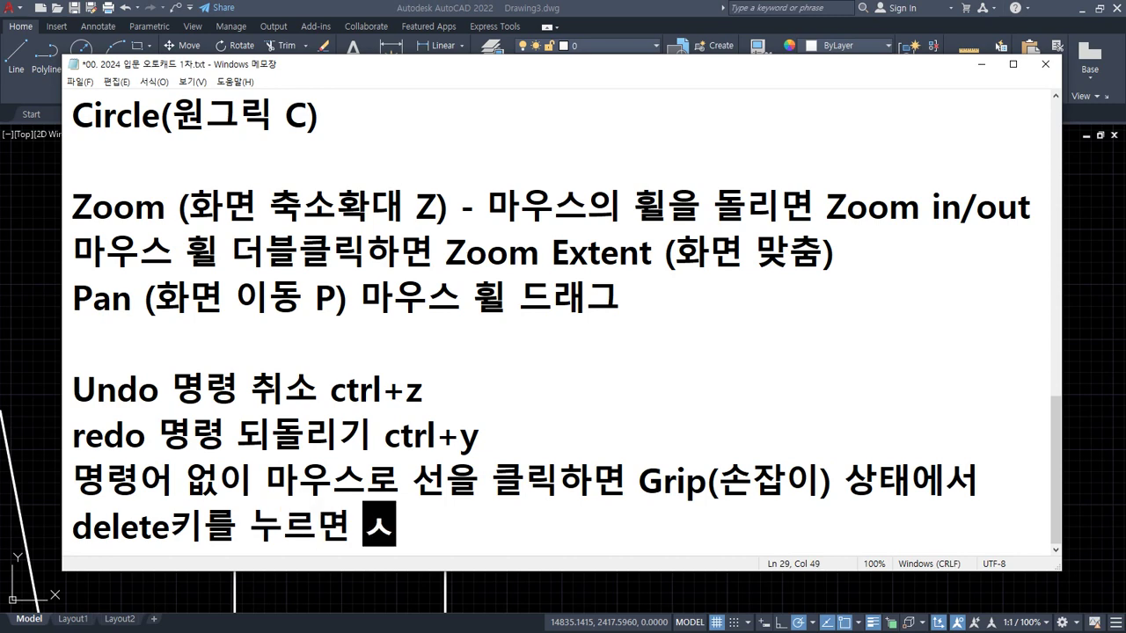
pyautogui.write('삭제됨')
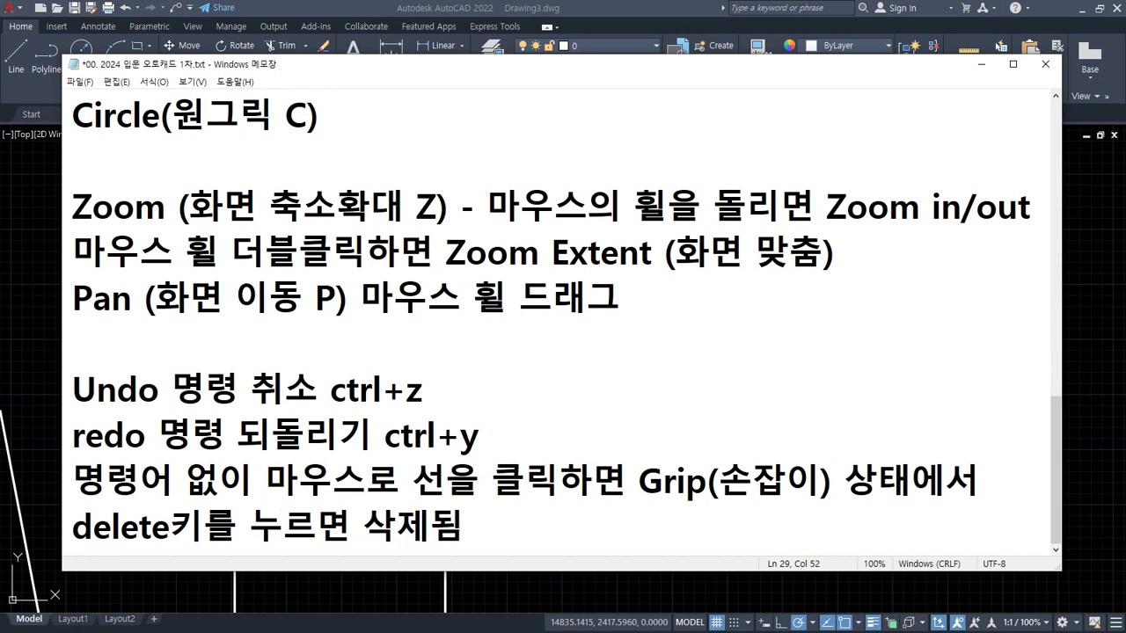
# Switch to AutoCAD and delete the selected diagonal closing line.
pyautogui.hotkey('alt', 'Tab')
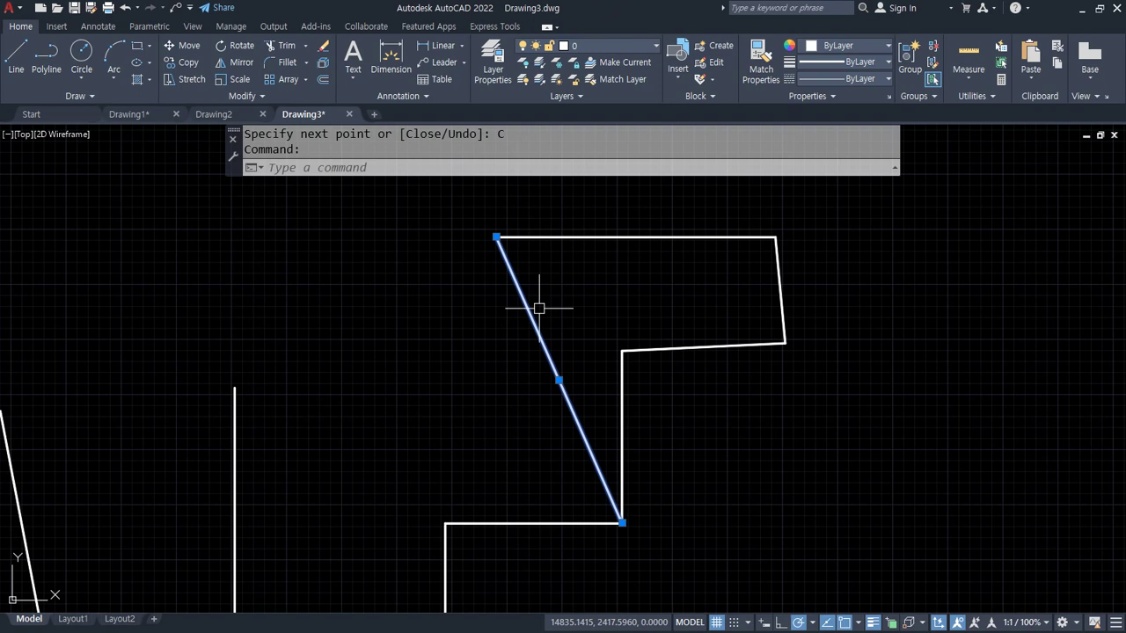
pyautogui.press('Delete')
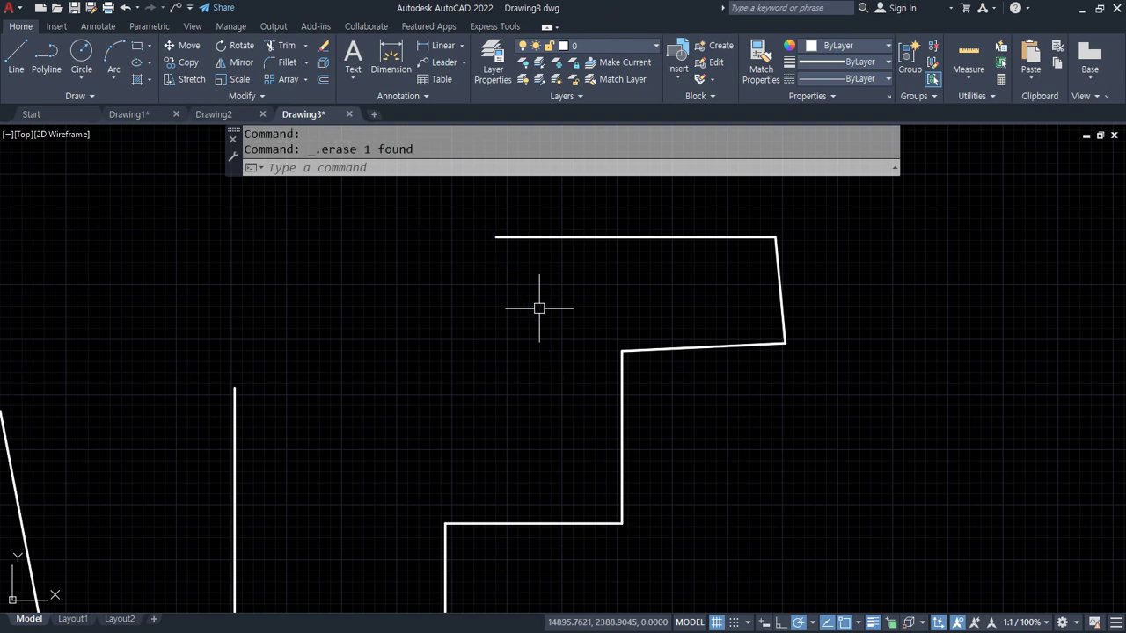
# Try crossing selection windows over the middle quadrilateral, starting once above and once below it, and cancel both.
pyautogui.scroll(-3, 539, 308)
pyautogui.click(356, 237)
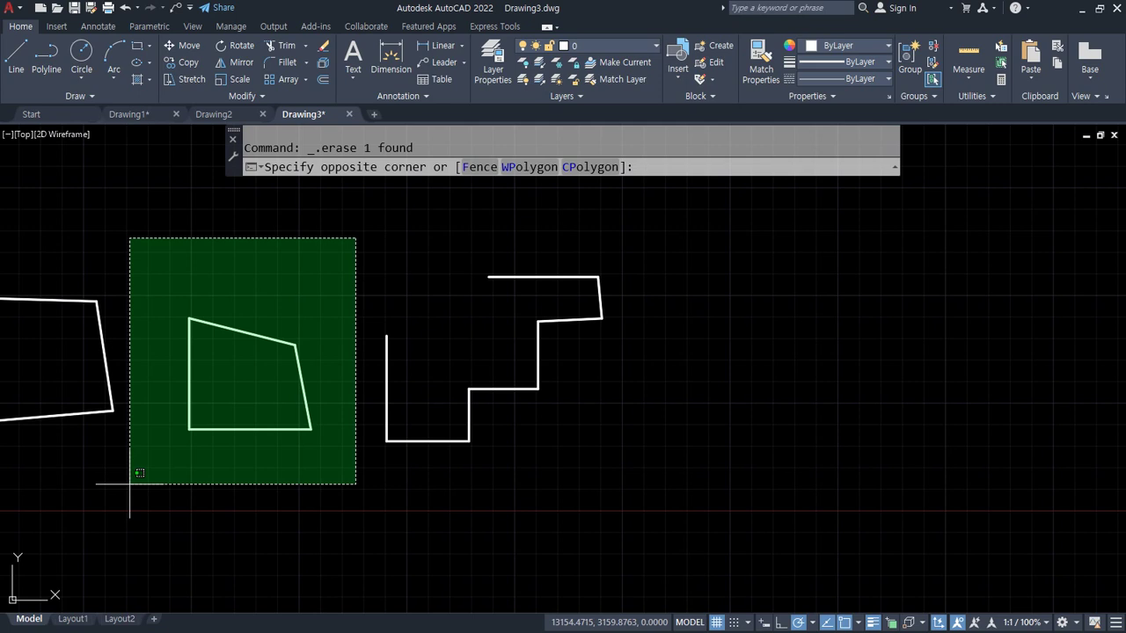
pyautogui.press('Escape')
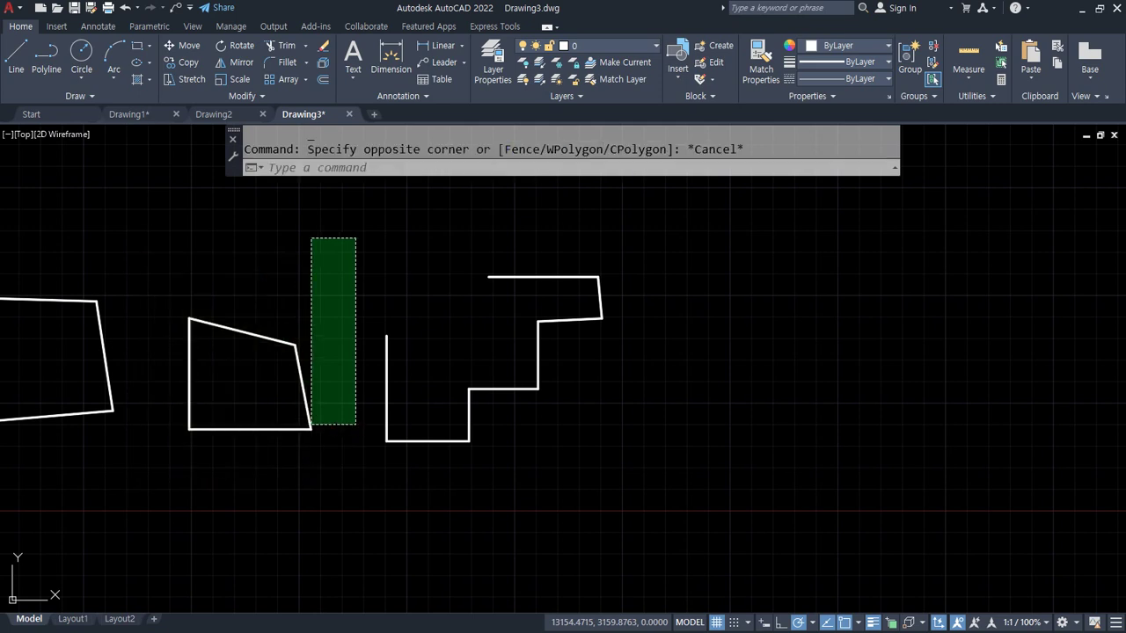
pyautogui.press('Escape')
pyautogui.click(340, 494)
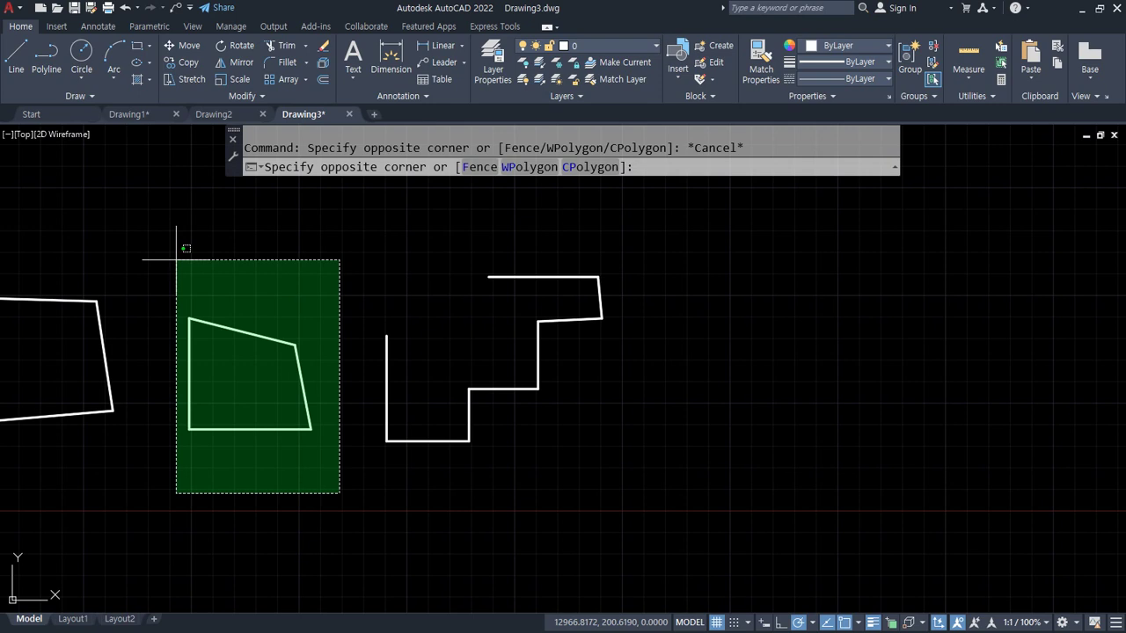
pyautogui.press('Escape')
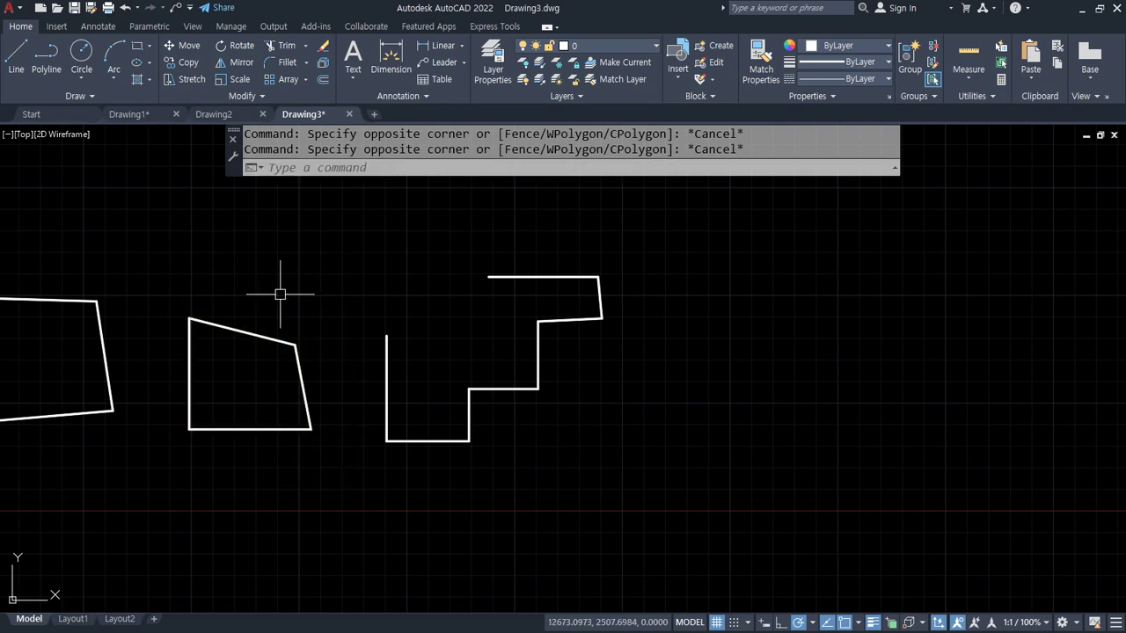
# Switch to the Notepad notes and add the line "왼쪽은 Cross(걸침선택)" below the sentence beginning "빈공간 클릭 후".
pyautogui.hotkey('alt', 'Tab')
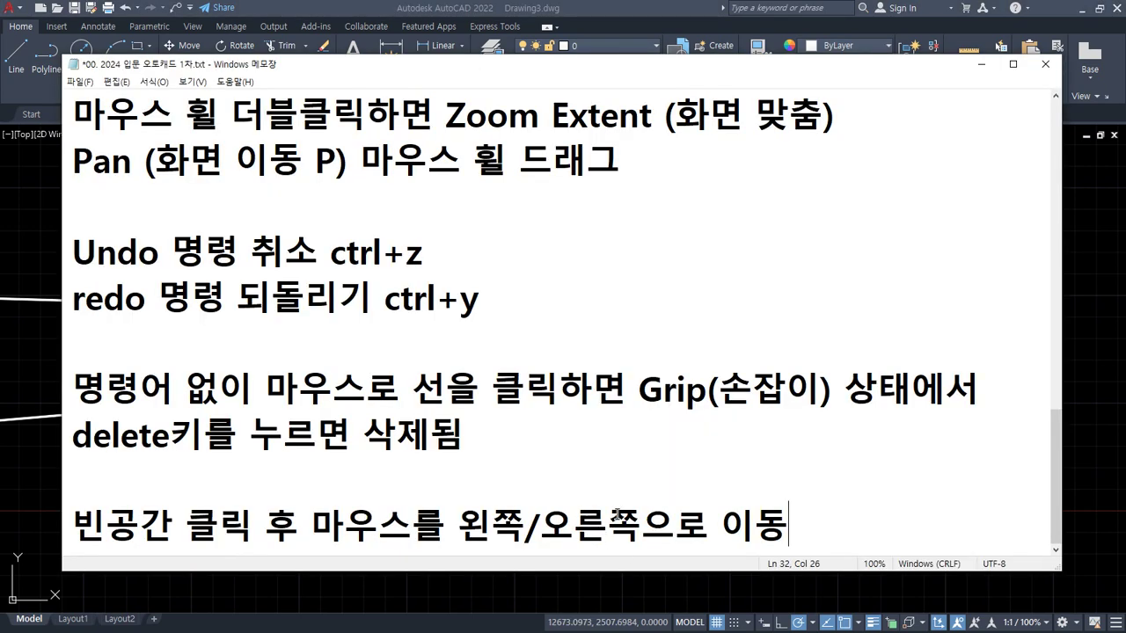
pyautogui.click(808, 515)
pyautogui.press('Return')
pyautogui.write('dhls')
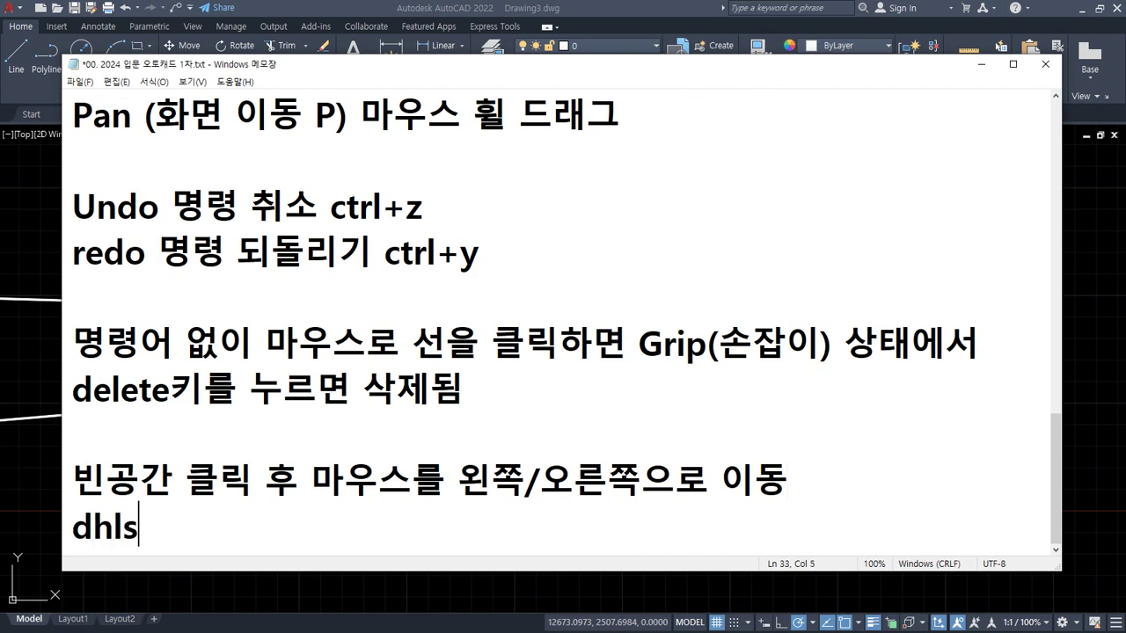
pyautogui.press('BackSpace')
pyautogui.press('BackSpace')
pyautogui.press('BackSpace')
pyautogui.press('BackSpace')
pyautogui.write('왼쪽으')
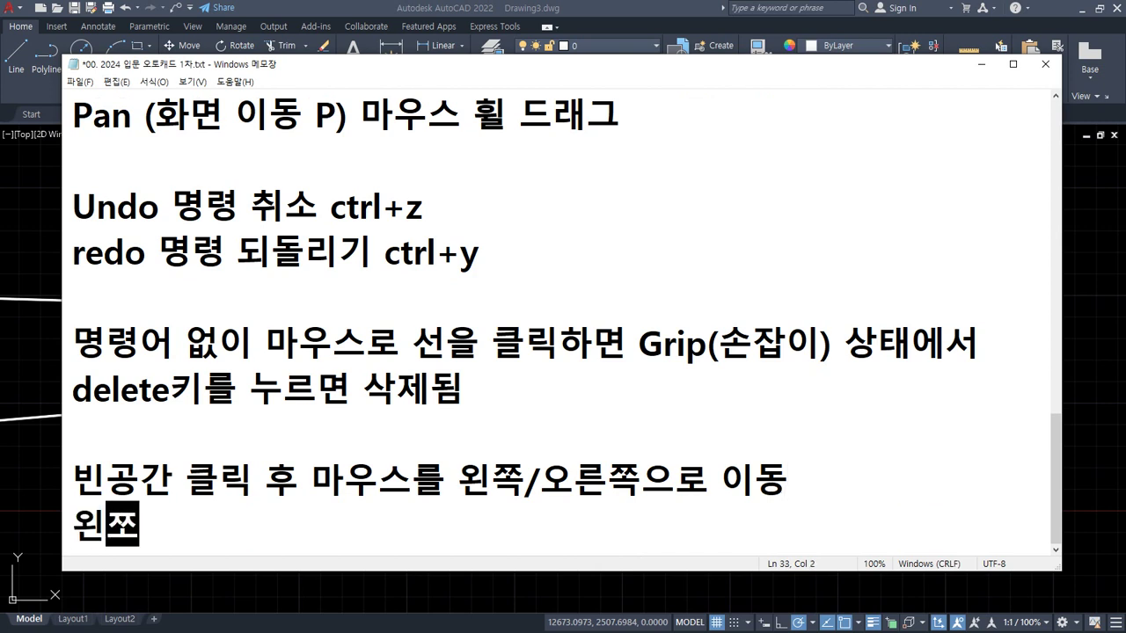
pyautogui.write('ㄴ C')
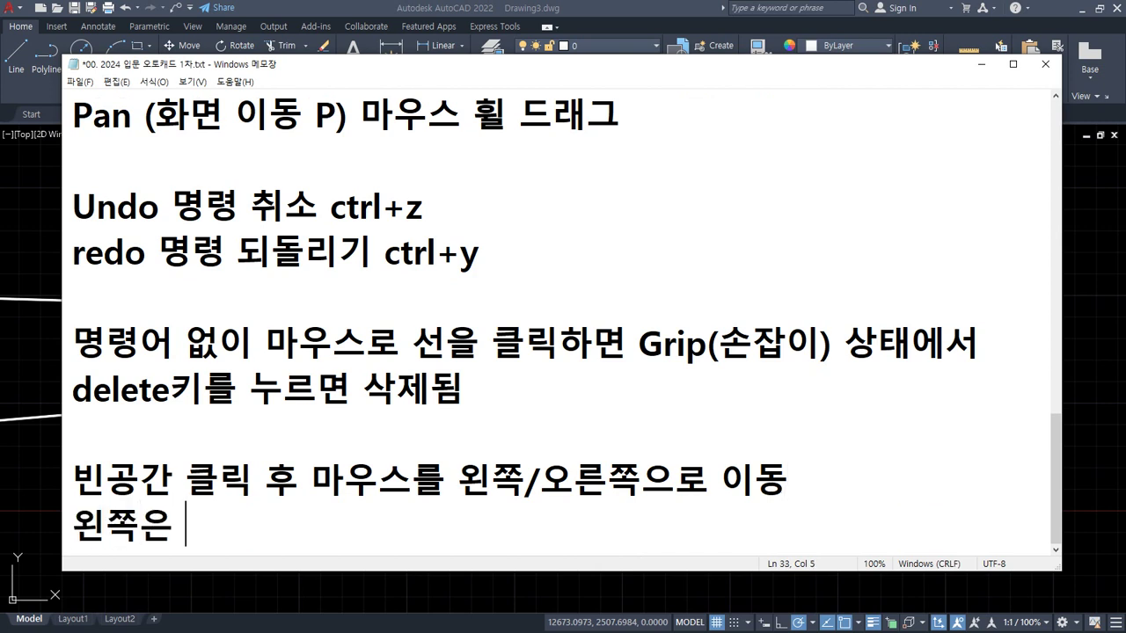
pyautogui.write('ross')
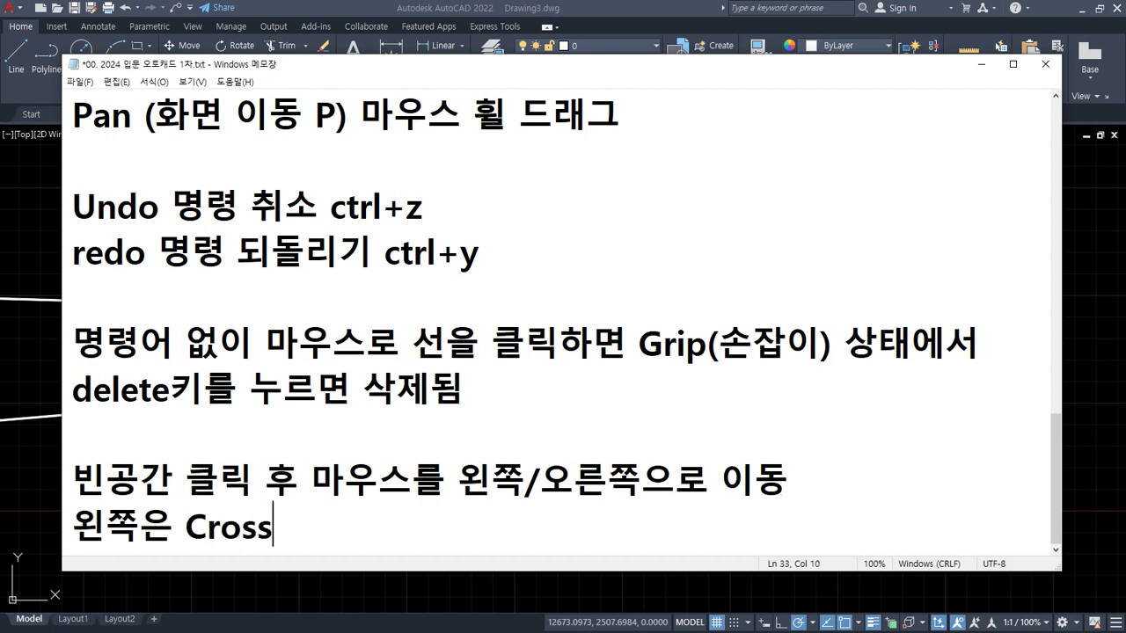
pyautogui.write('(걸침')
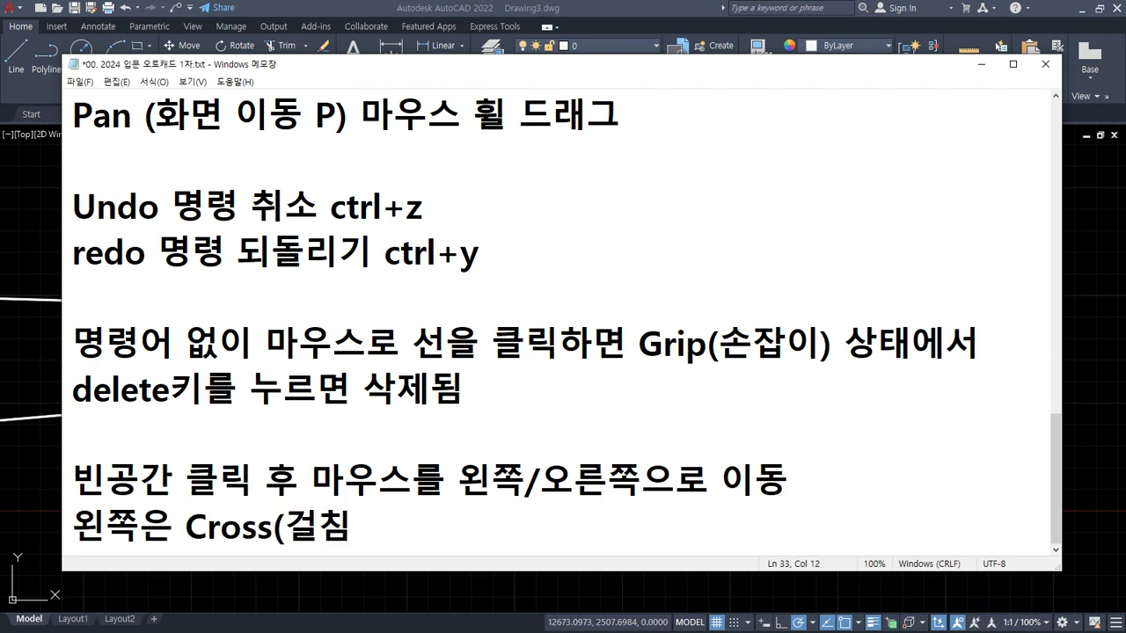
pyautogui.write('선태')
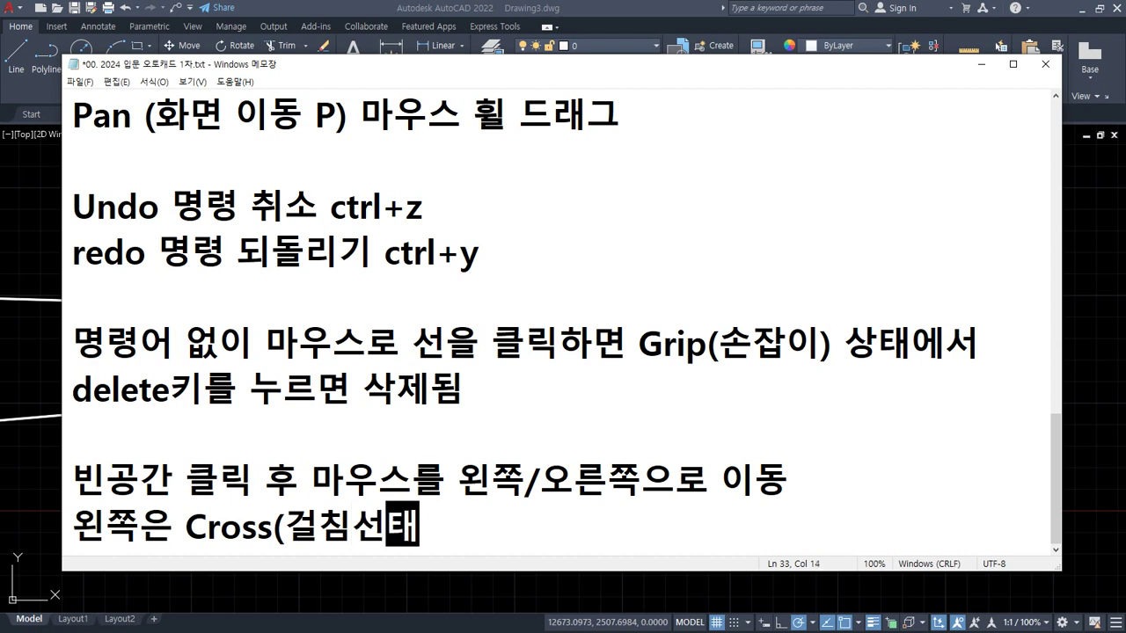
pyautogui.write('ㄱ)')
# Insert "select" between "Cross" and "(걸침선택)" in the new note line.
pyautogui.press('Left')
pyautogui.press('Left')
pyautogui.press('Left')
pyautogui.press('Left')
pyautogui.press('Left')
pyautogui.press('Left')
pyautogui.press('Right')
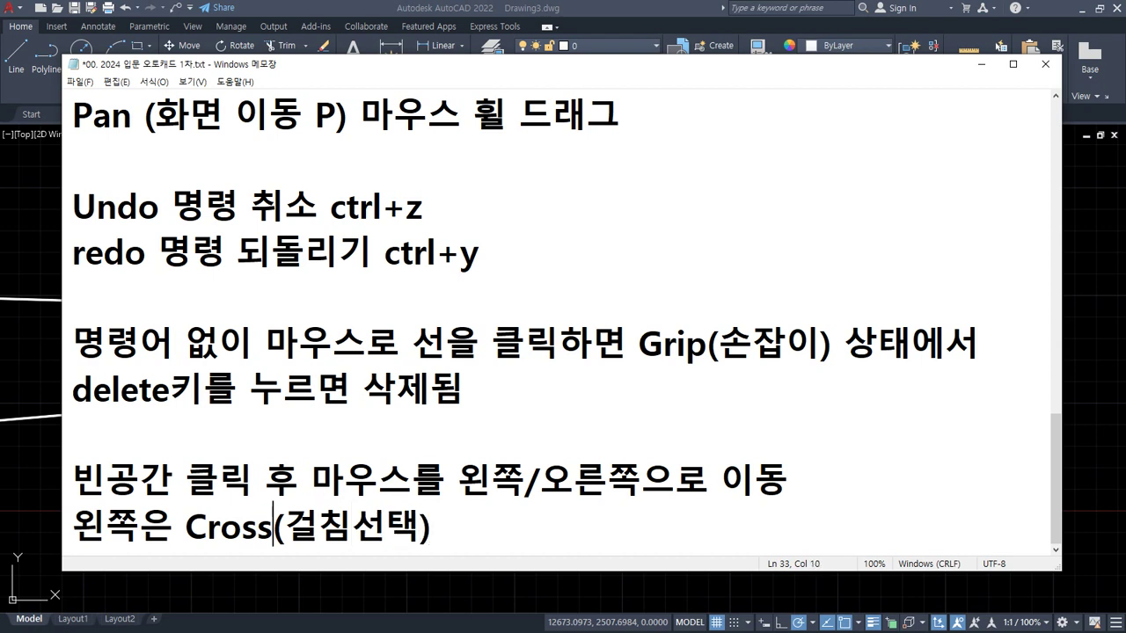
pyautogui.write('select')
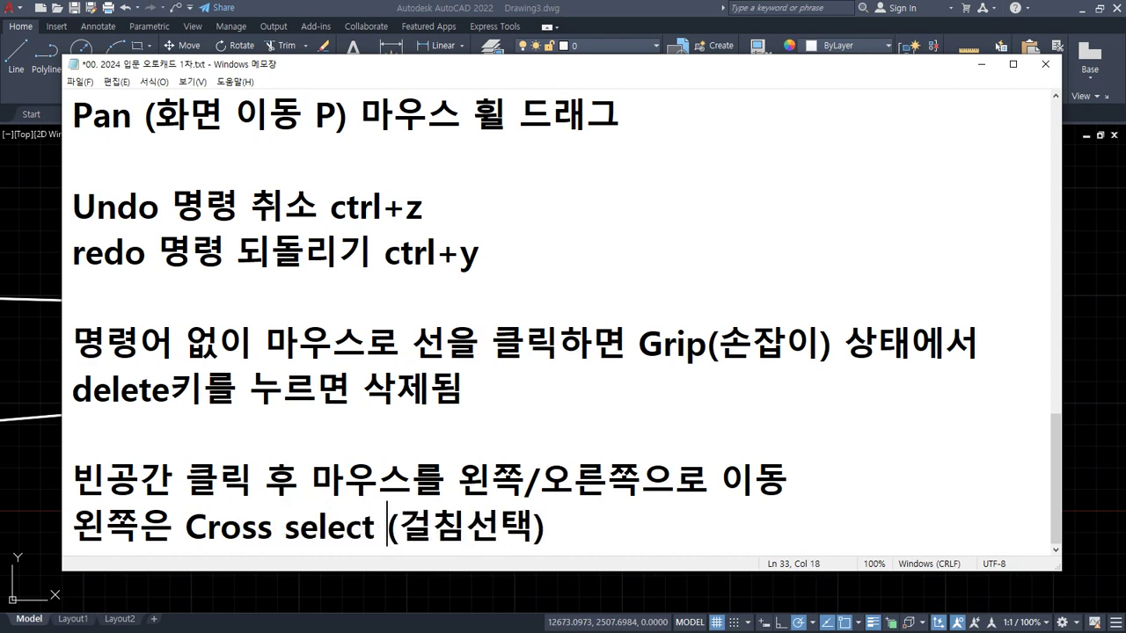
# Add a new line reading "오른쪽은 window select(포함선택)" below the Cross select note.
pyautogui.press('End')
pyautogui.press('Return')
pyautogui.write('오른')
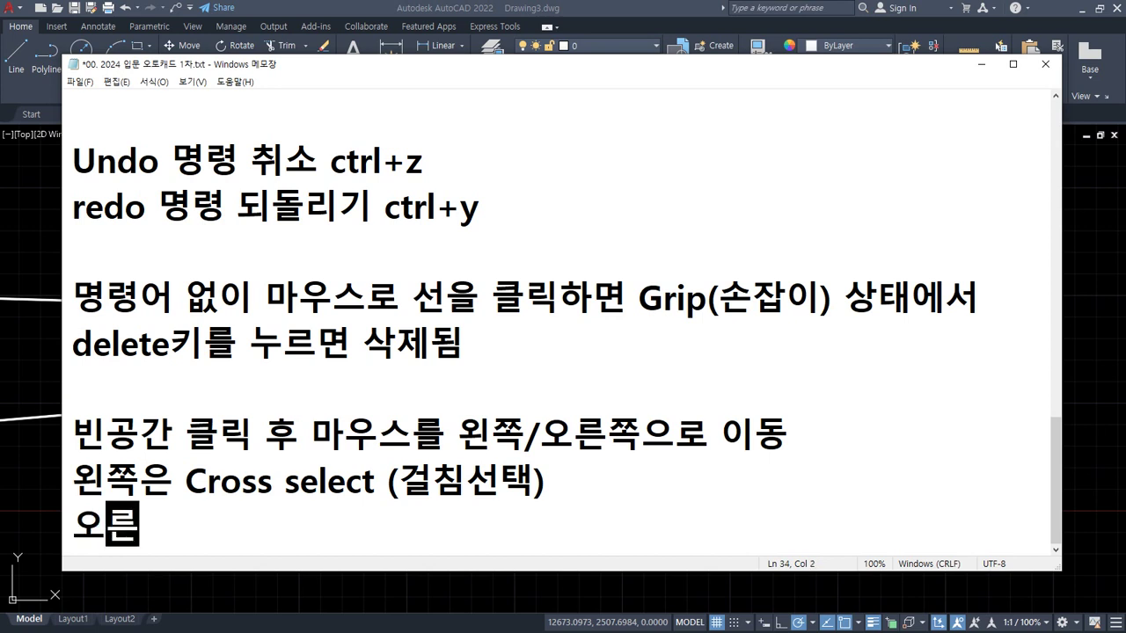
pyautogui.write('쪽은 windo')
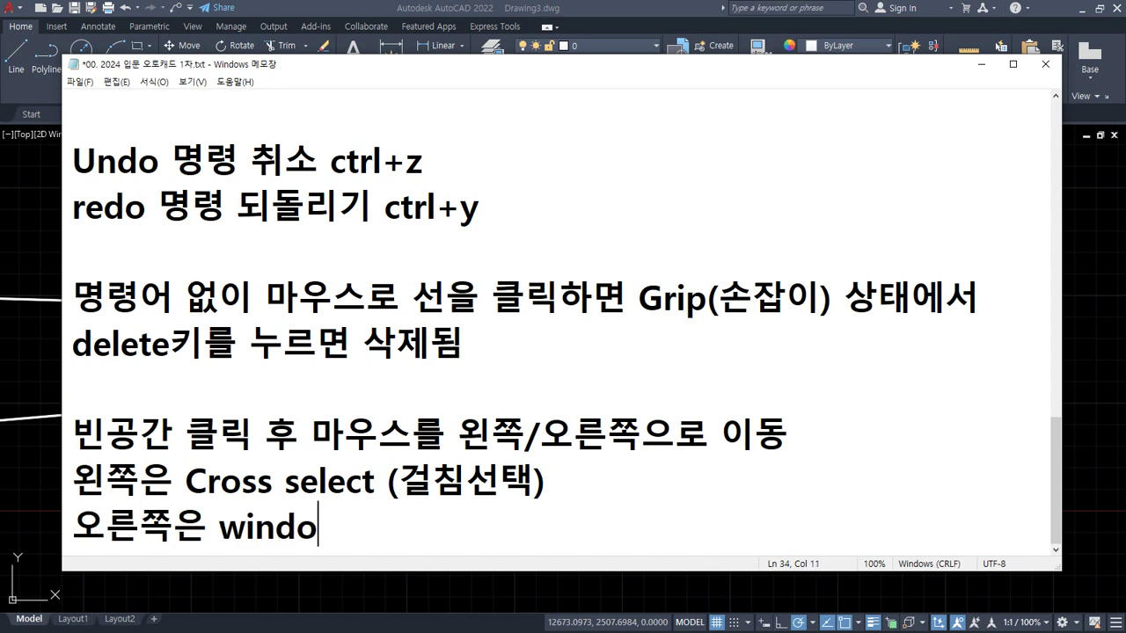
pyautogui.write('w select(')
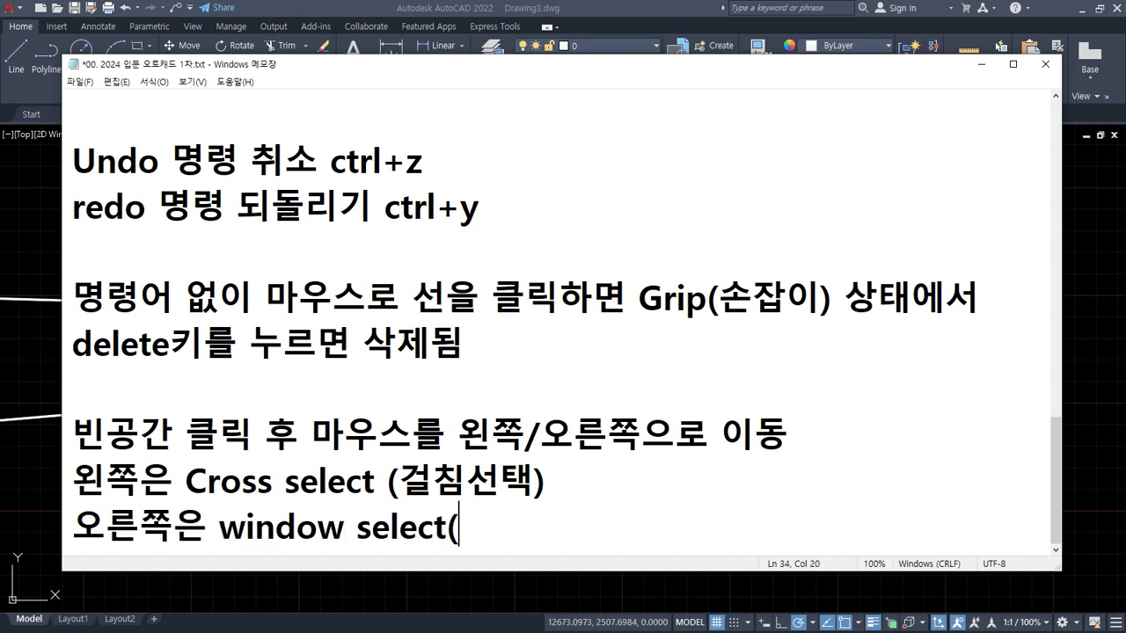
pyautogui.write('포함선택')
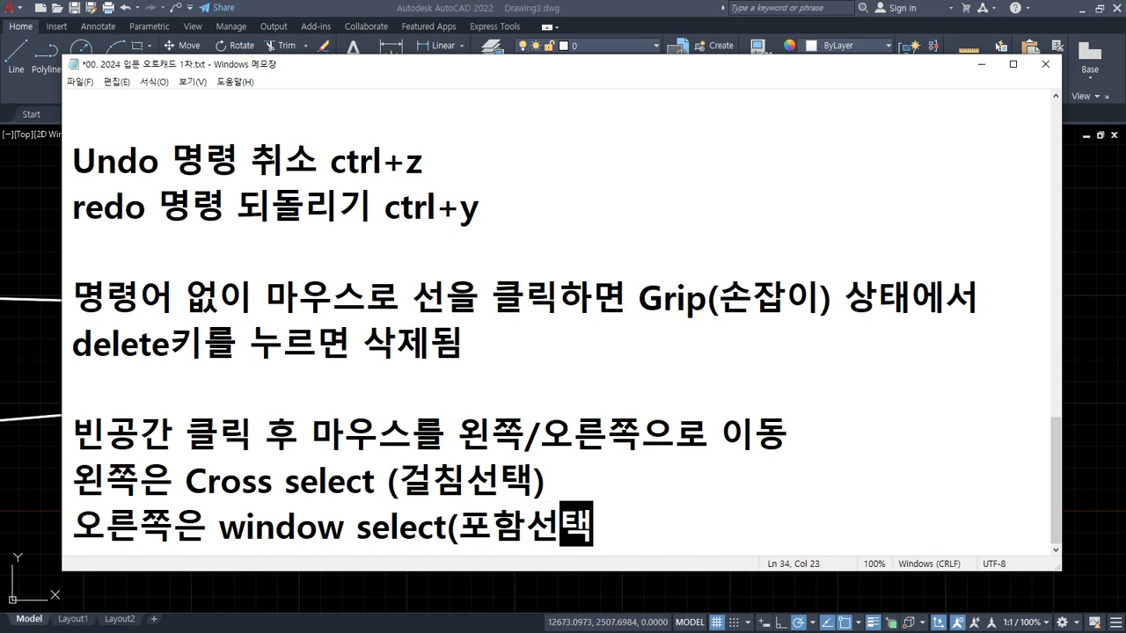
pyautogui.write(')')
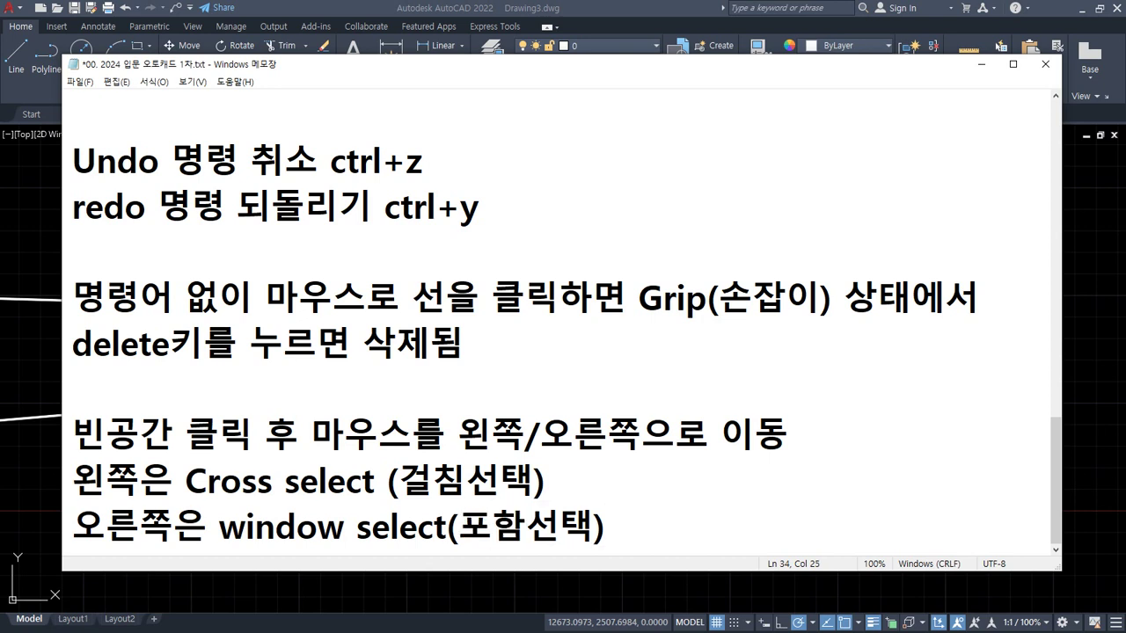
# Switch to AutoCAD and start a left-to-right window selection from the empty space above and left of the stepped line.
pyautogui.hotkey('alt', 'Tab')
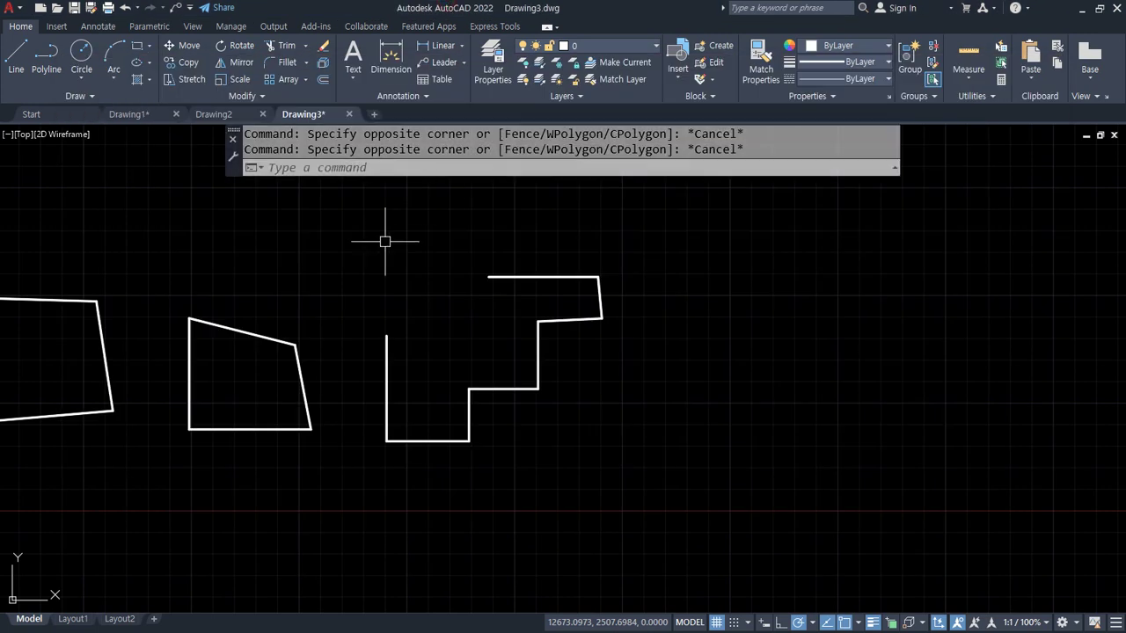
pyautogui.click(330, 234)
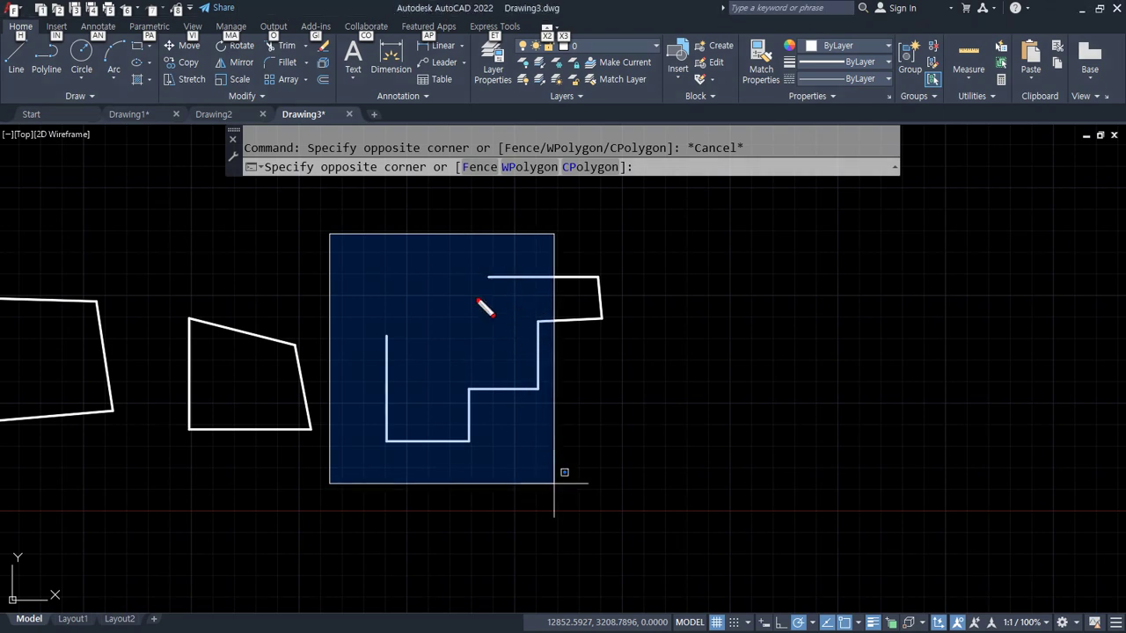
pyautogui.moveTo(381, 305)
pyautogui.mouseDown()
pyautogui.moveTo(355, 390)
pyautogui.moveTo(532, 356)
pyautogui.moveTo(343, 335)
pyautogui.mouseUp()
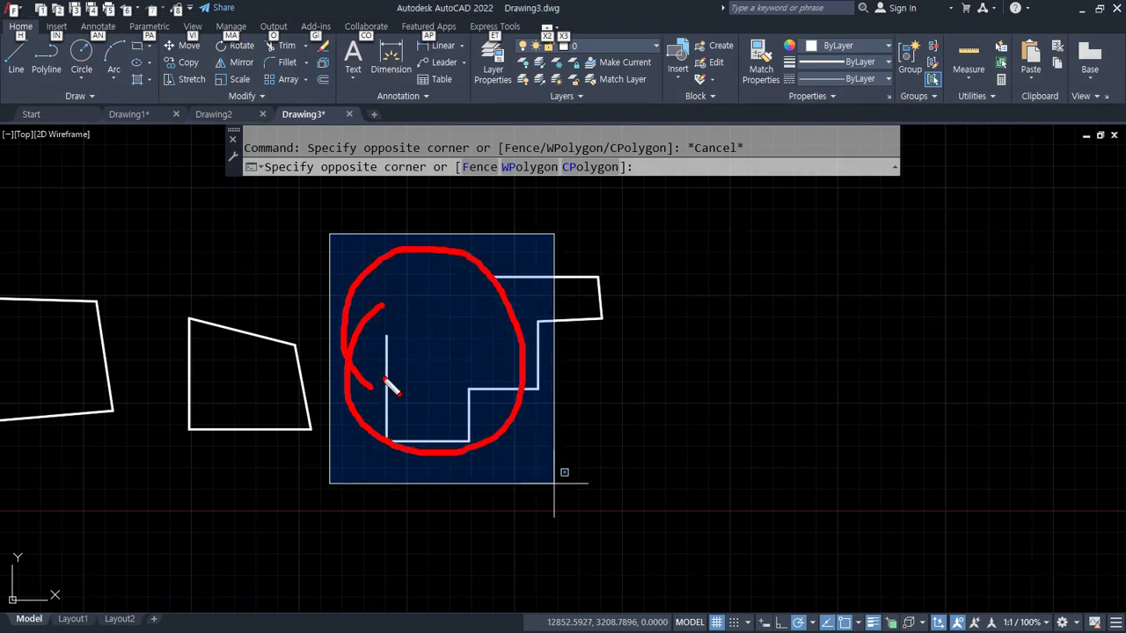
pyautogui.moveTo(381, 380); pyautogui.dragTo(452, 286)
pyautogui.moveTo(541, 295); pyautogui.dragTo(400, 428)
pyautogui.moveTo(536, 353); pyautogui.dragTo(455, 447)
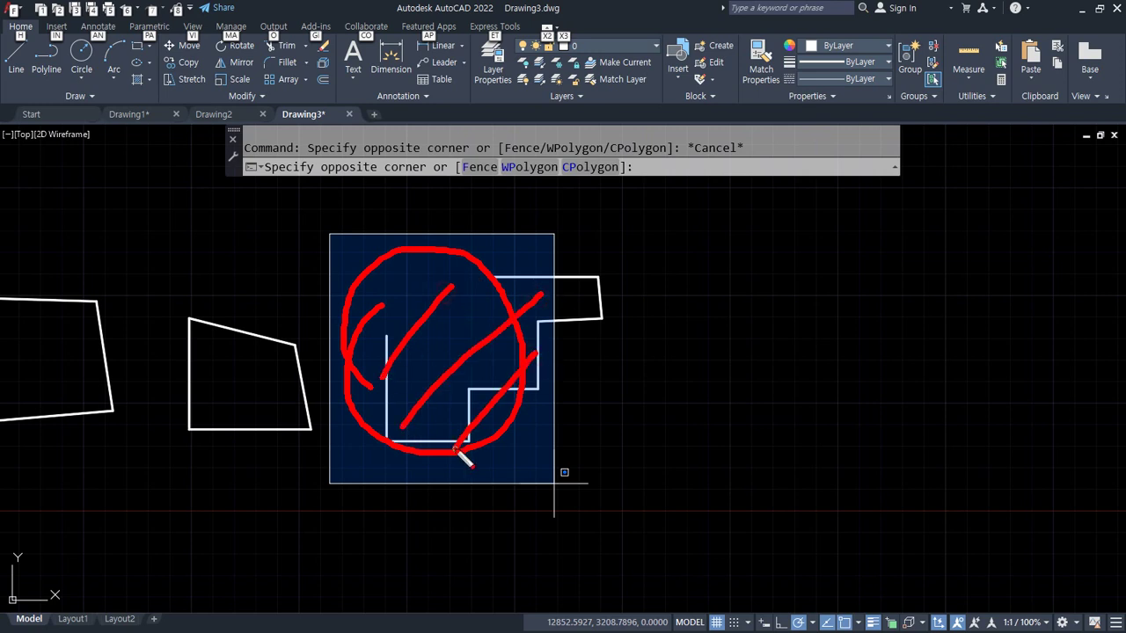
pyautogui.moveTo(495, 273); pyautogui.dragTo(583, 273)
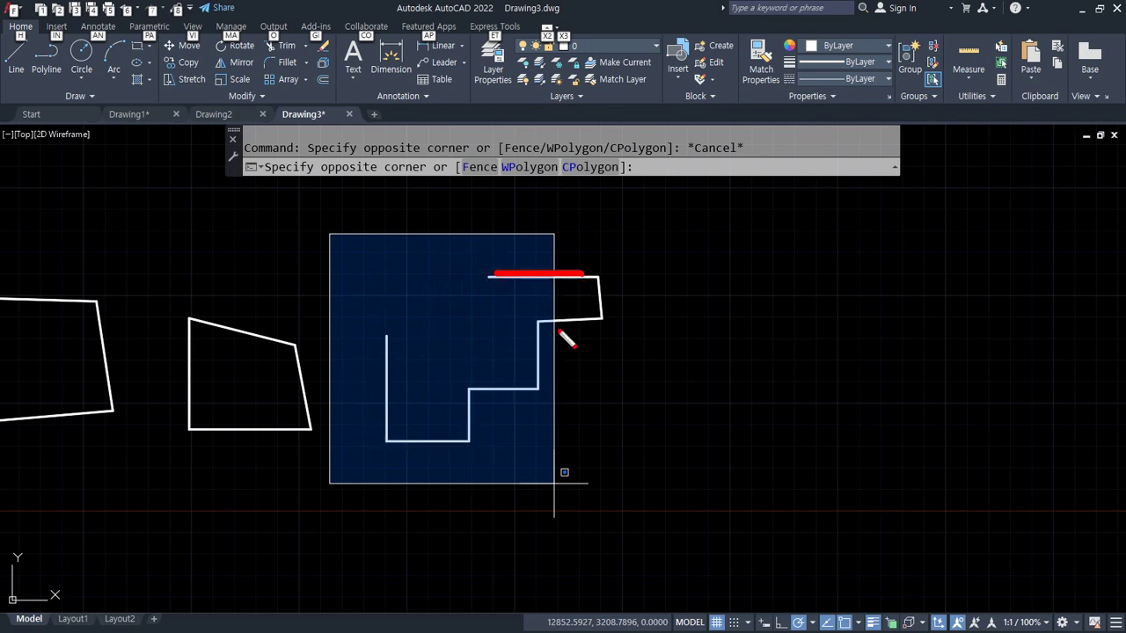
pyautogui.moveTo(533, 323); pyautogui.dragTo(584, 323)
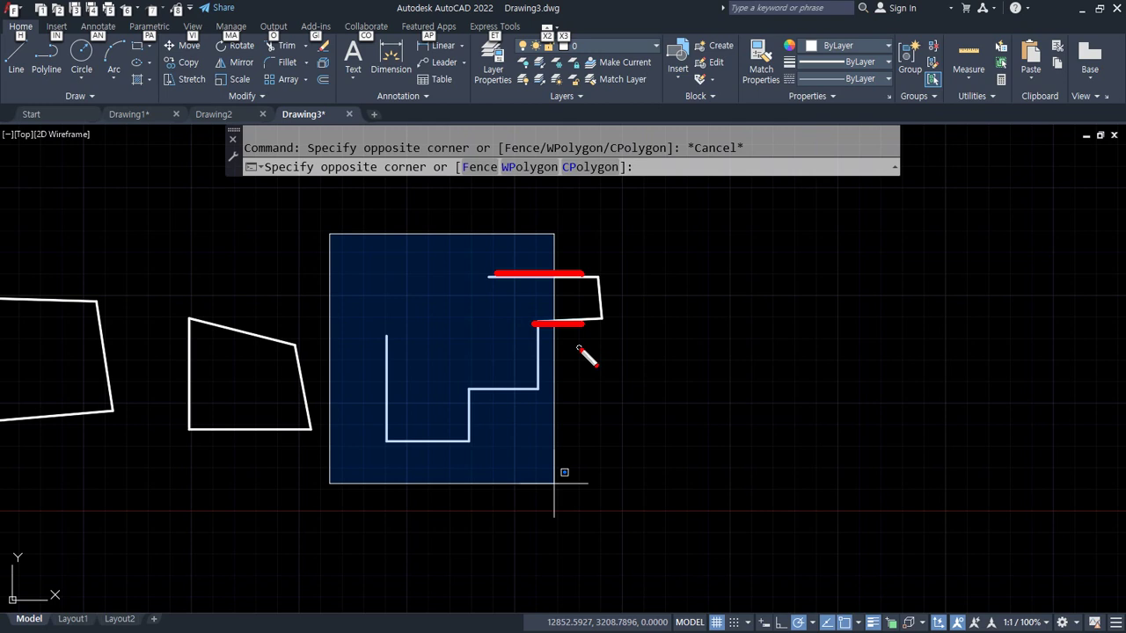
# Complete the left-to-right window selection around the lower segments of the stepped line and clear the selection.
pyautogui.press('Escape')
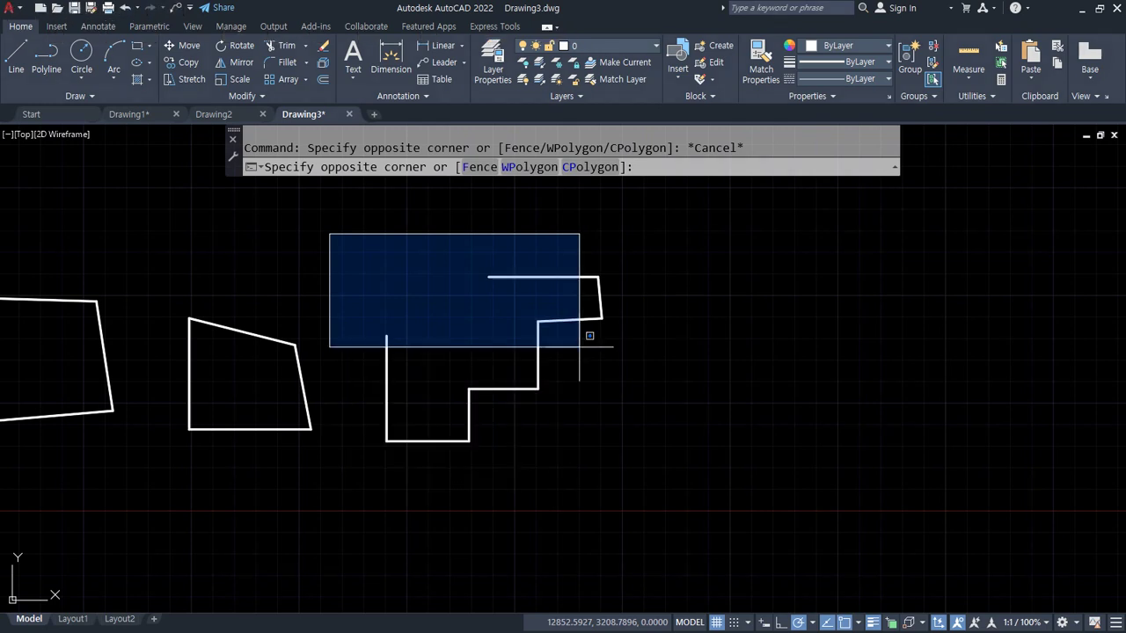
pyautogui.click(565, 480)
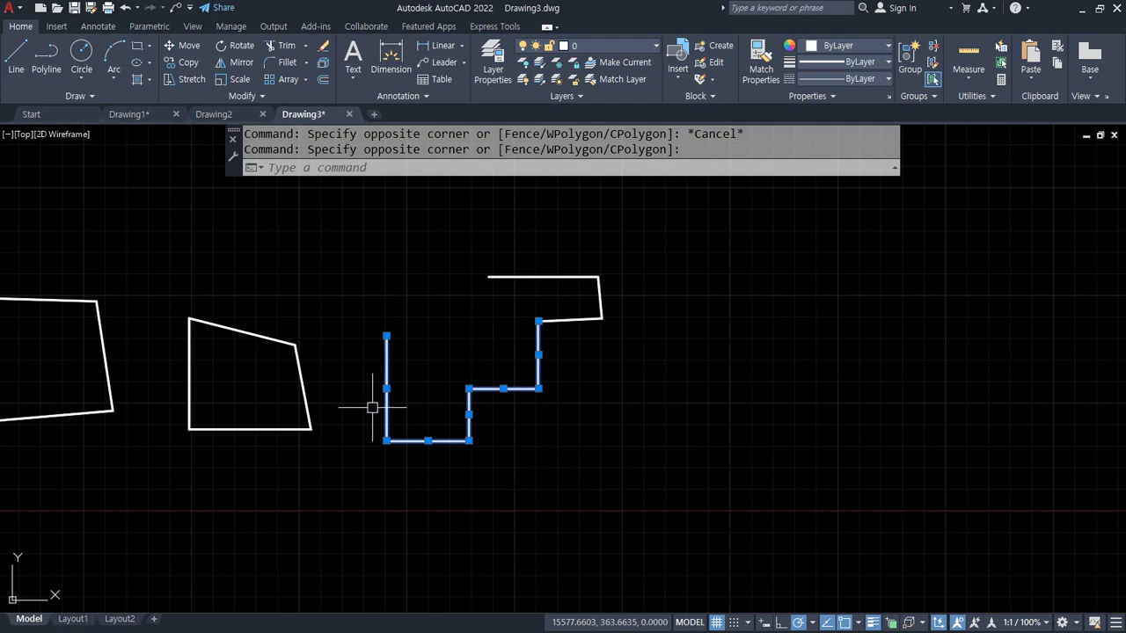
pyautogui.press('Escape')
pyautogui.press('Escape')
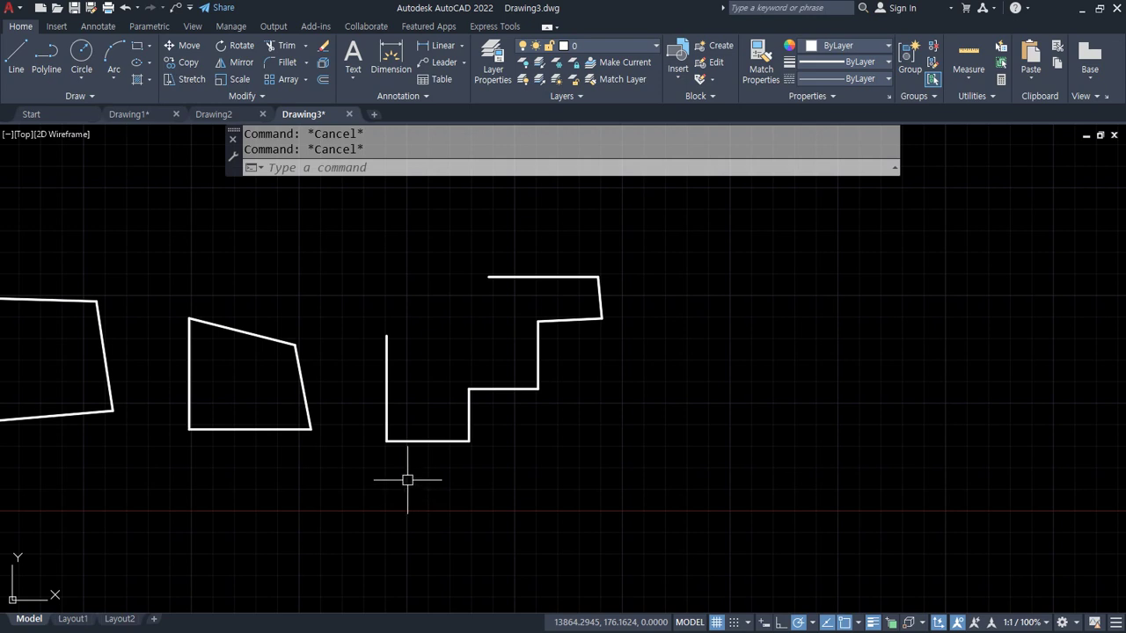
# Make a right-to-left crossing selection through the middle of the stepped line and clear the selection.
pyautogui.moveTo(404, 477); pyautogui.dragTo(437, 470, button='middle')
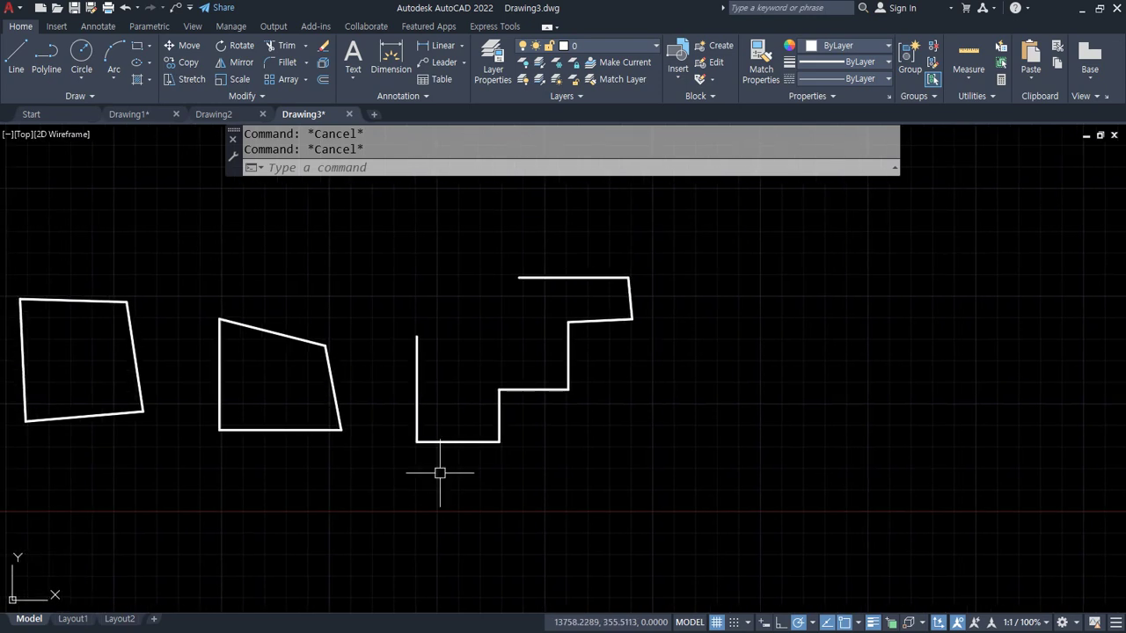
pyautogui.click(686, 298)
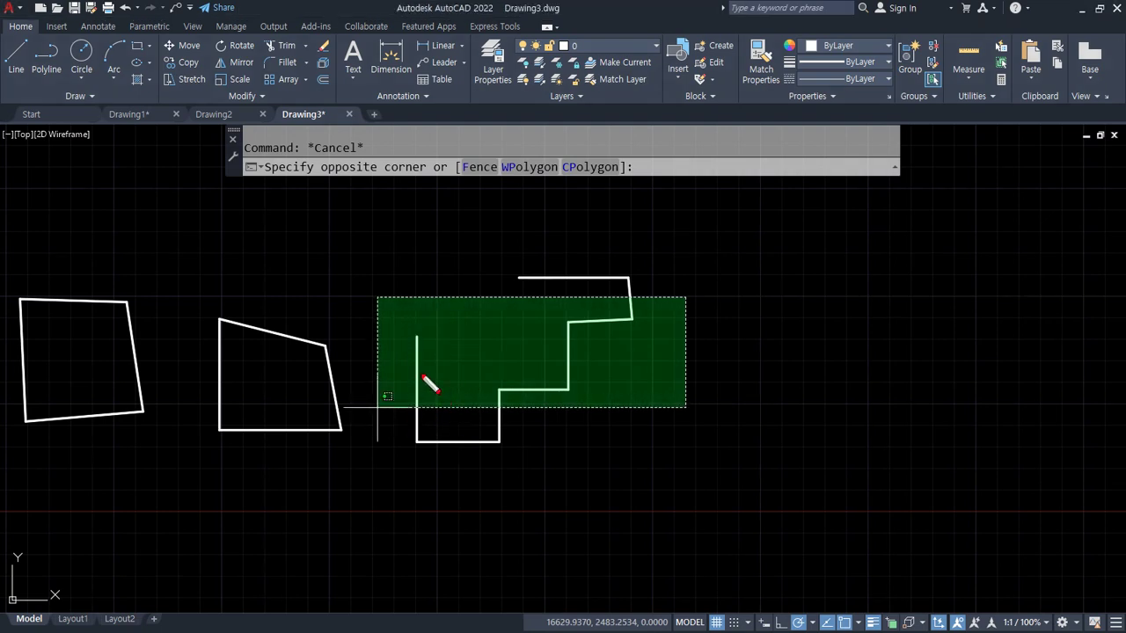
pyautogui.moveTo(415, 362); pyautogui.dragTo(415, 432)
pyautogui.moveTo(511, 389); pyautogui.dragTo(508, 457)
pyautogui.moveTo(623, 283)
pyautogui.mouseDown()
pyautogui.moveTo(625, 318)
pyautogui.moveTo(565, 362)
pyautogui.moveTo(559, 387)
pyautogui.moveTo(510, 391)
pyautogui.mouseUp()
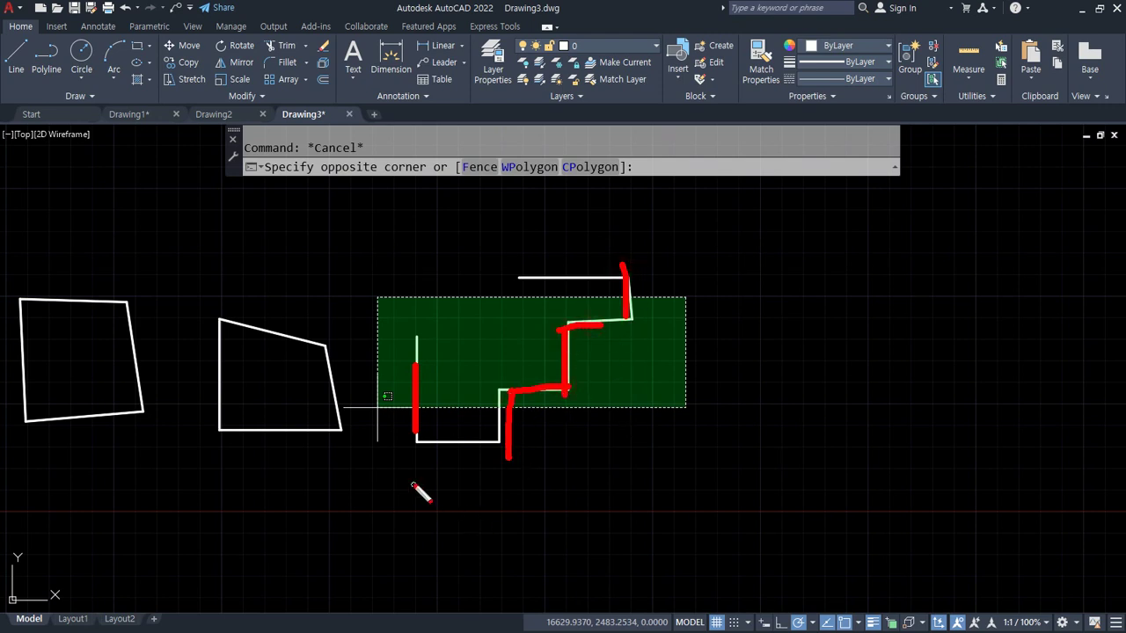
pyautogui.press('Escape')
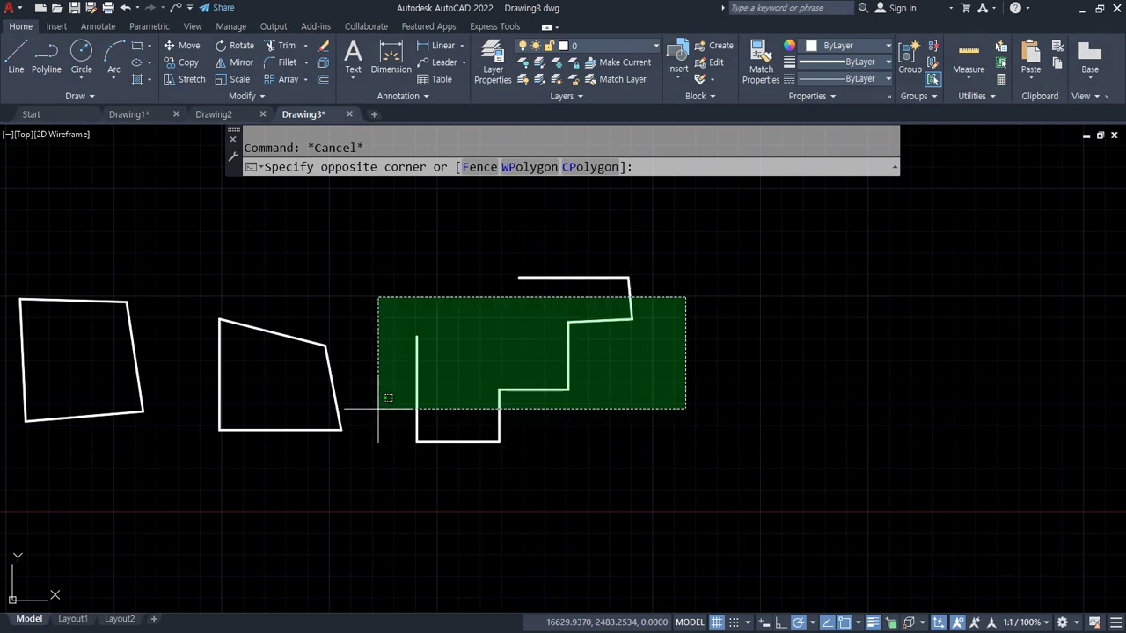
pyautogui.click(378, 409)
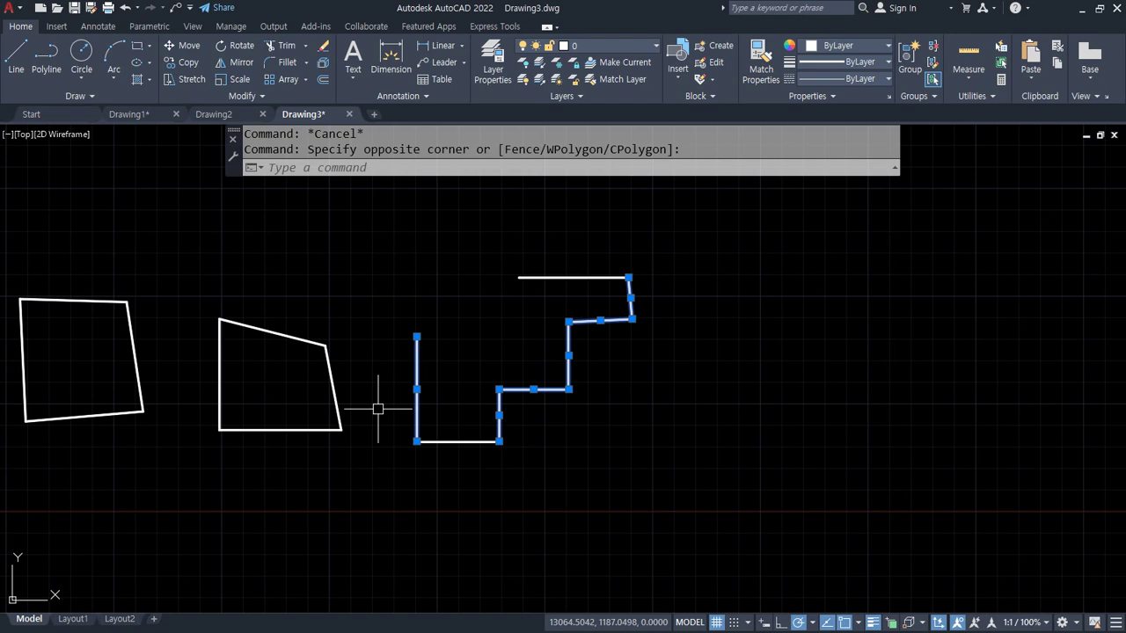
pyautogui.press('Escape')
pyautogui.press('Escape')
# Erase the side lines of the two right-hand quadrilaterals and the middle segments of the stepped line using crossing selections.
pyautogui.click(662, 294)
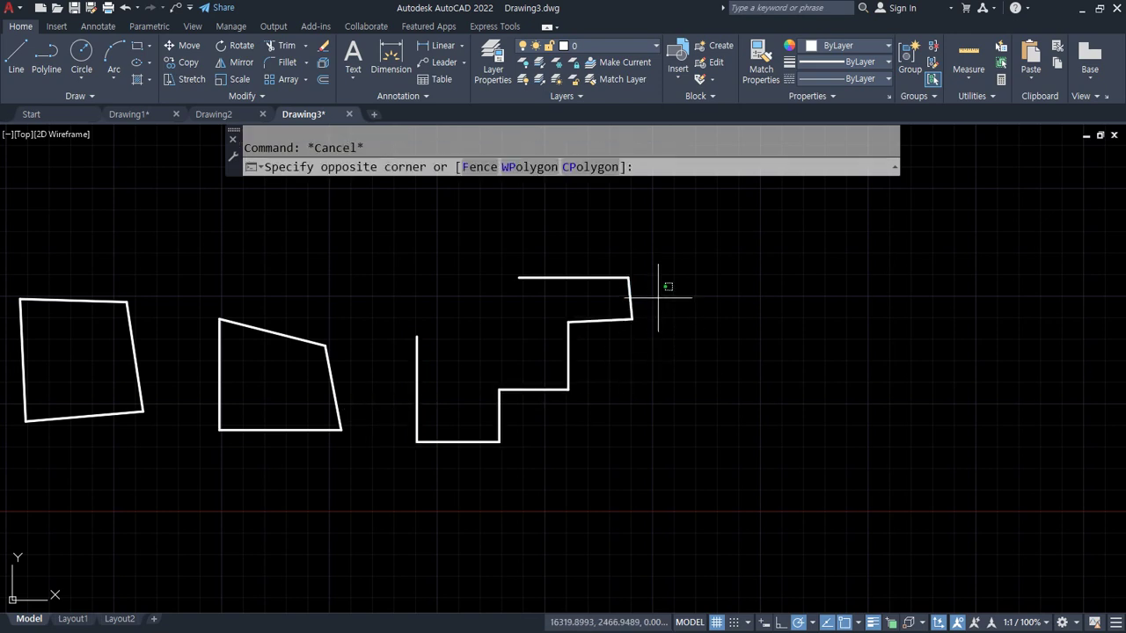
pyautogui.press('Escape')
pyautogui.click(356, 377)
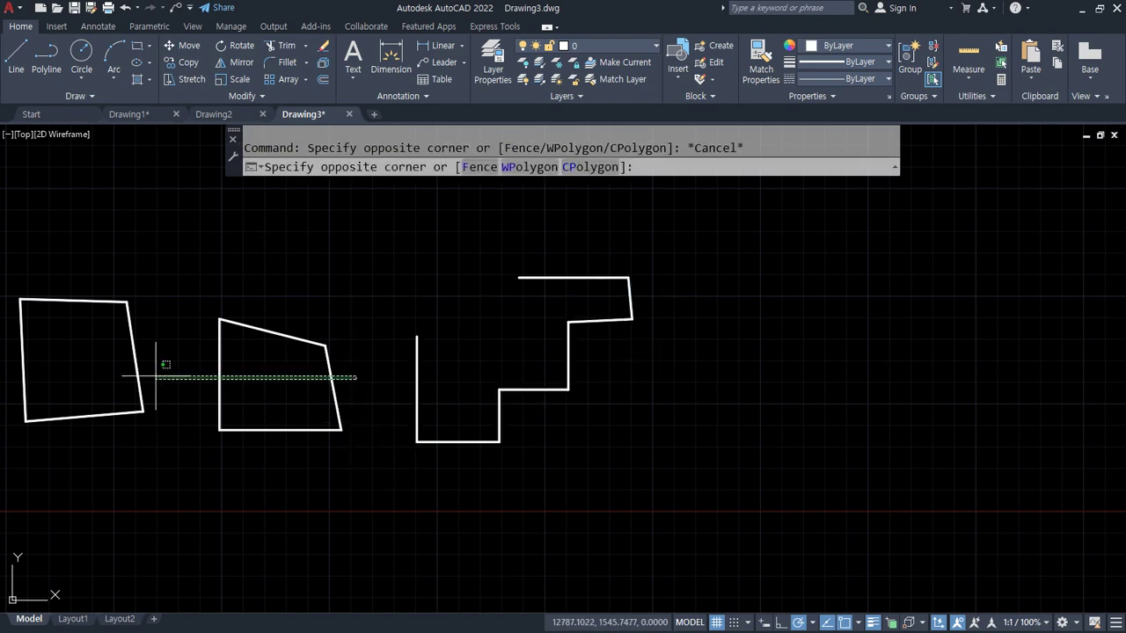
pyautogui.click(18, 359)
pyautogui.moveTo(185, 385); pyautogui.dragTo(283, 386, button='middle')
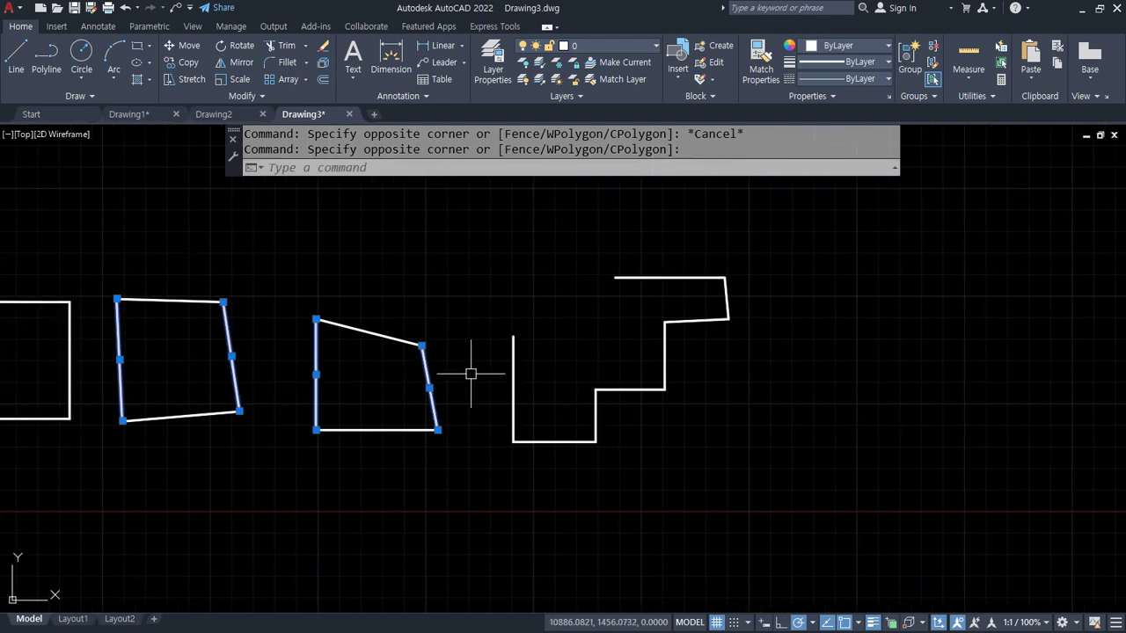
pyautogui.click(730, 403)
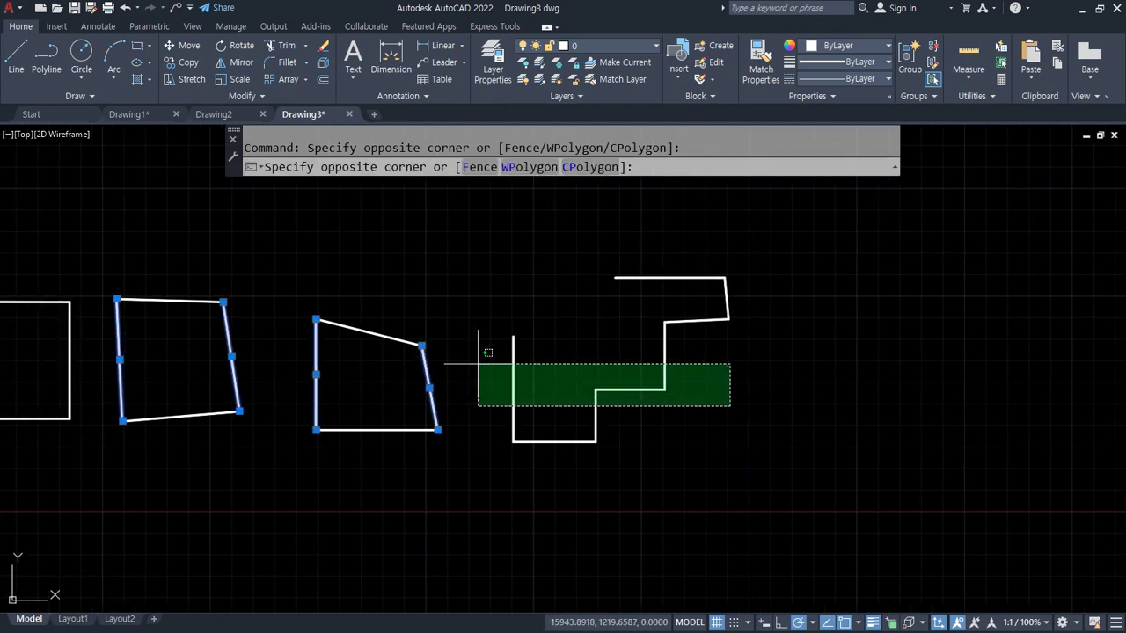
pyautogui.click(478, 368)
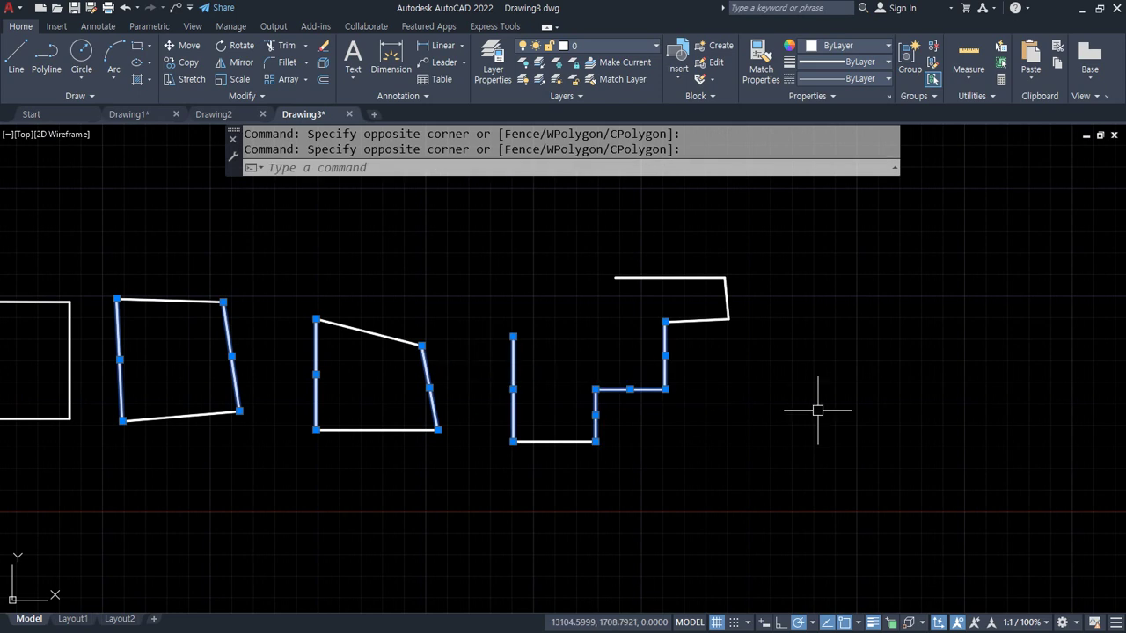
pyautogui.press('Delete')
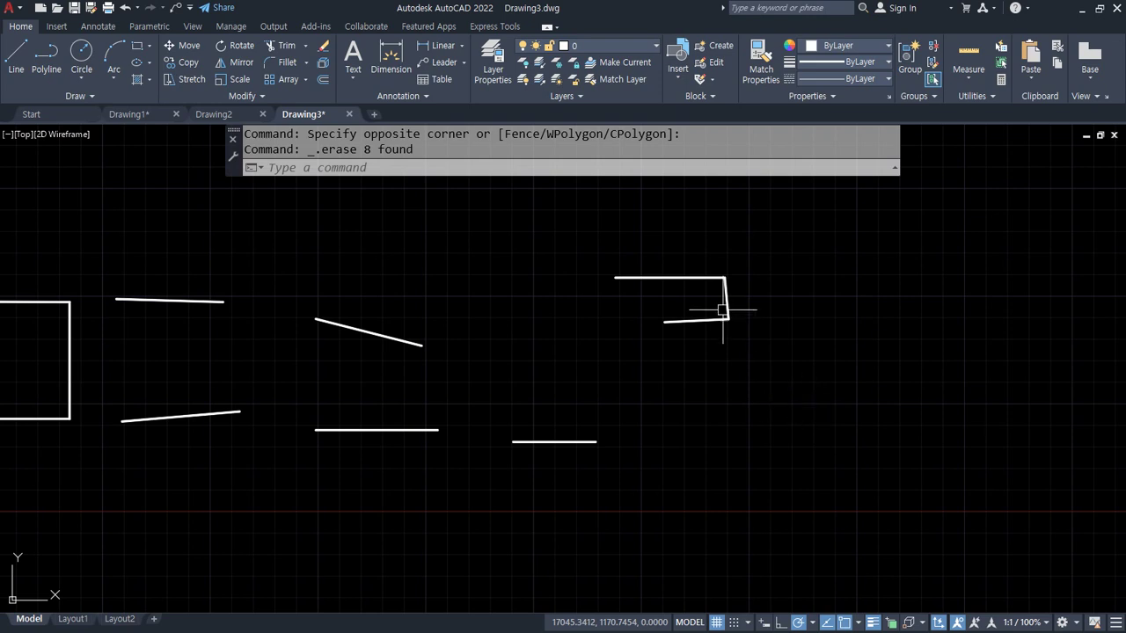
# Erase the leftover stepped-line segments and the two remaining lines of the adjacent quadrilateral using crossing selections.
pyautogui.click(770, 231)
pyautogui.click(613, 455)
pyautogui.click(651, 455)
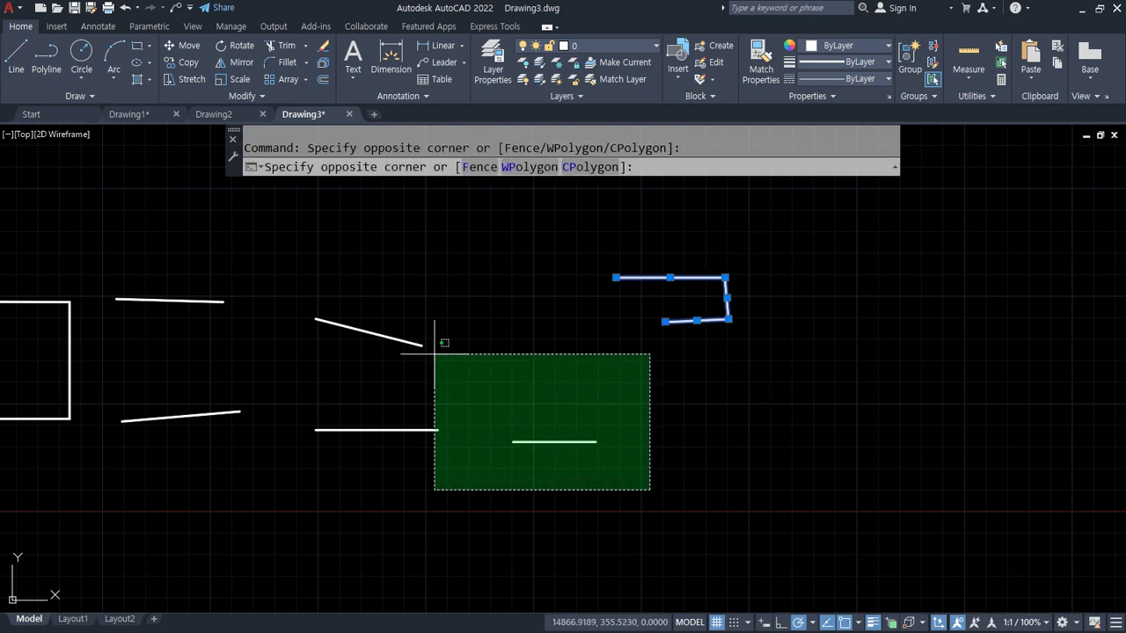
pyautogui.click(412, 326)
pyautogui.press('Delete')
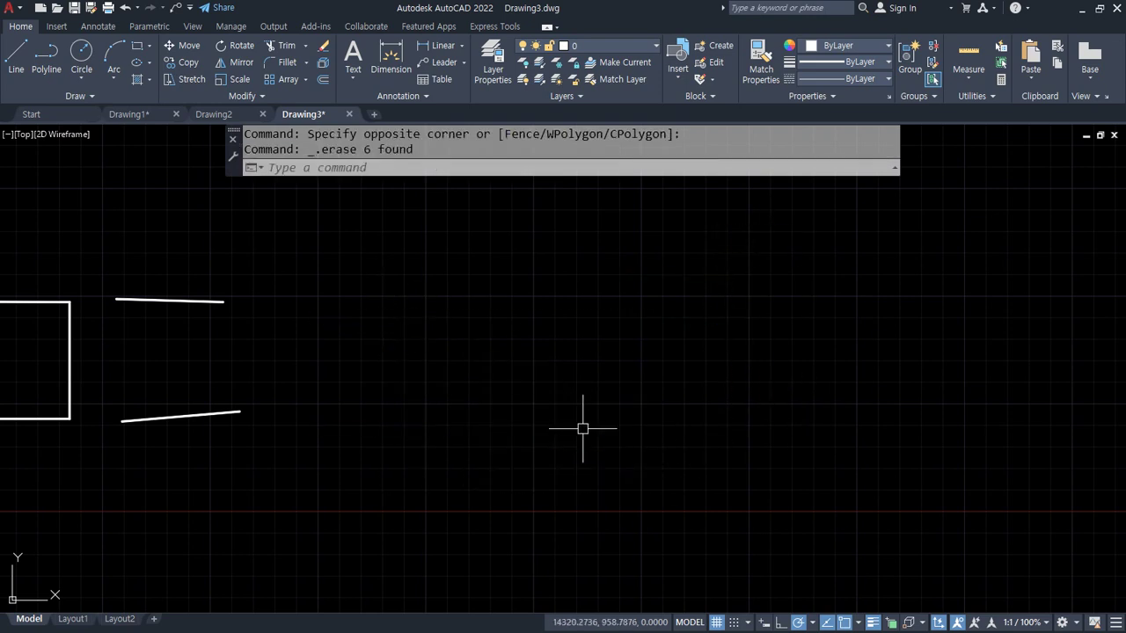
# Select all remaining objects in the drawing at once.
pyautogui.scroll(-4, 583, 429)
pyautogui.moveTo(533, 428); pyautogui.dragTo(583, 382, button='middle')
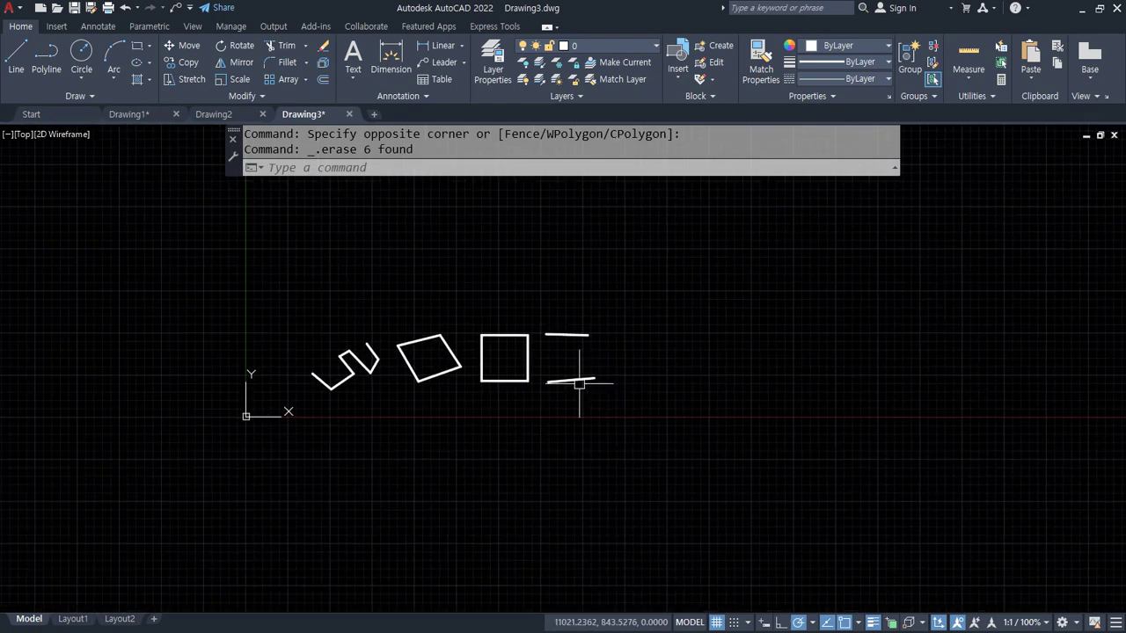
pyautogui.scroll(2, 583, 381)
pyautogui.moveTo(448, 421); pyautogui.dragTo(494, 413, button='middle')
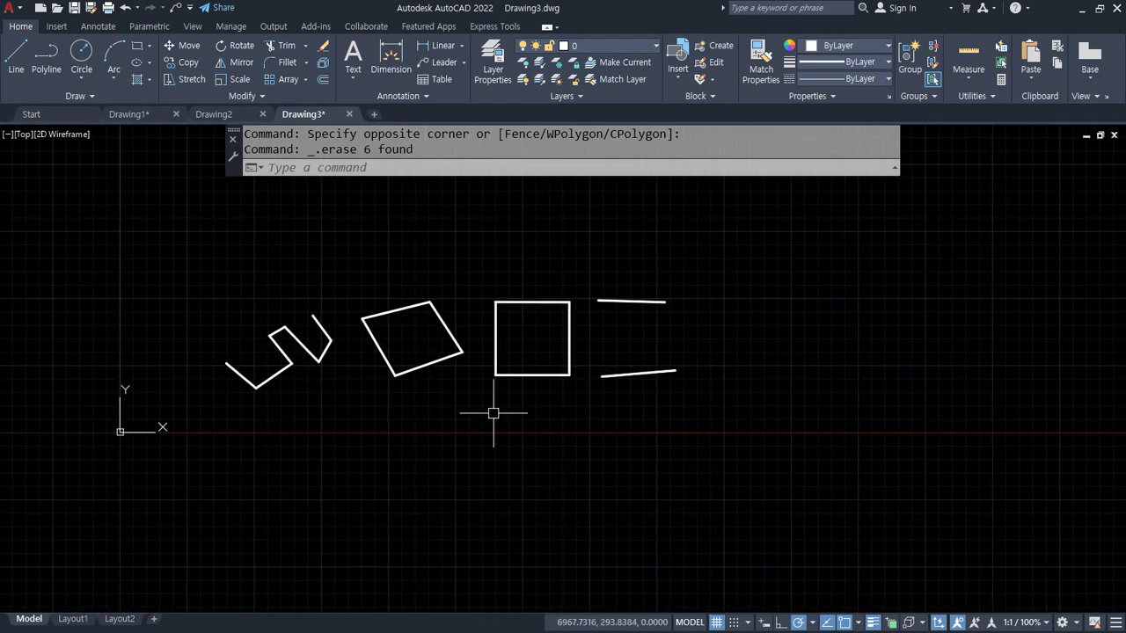
pyautogui.hotkey('ctrl', 'a')
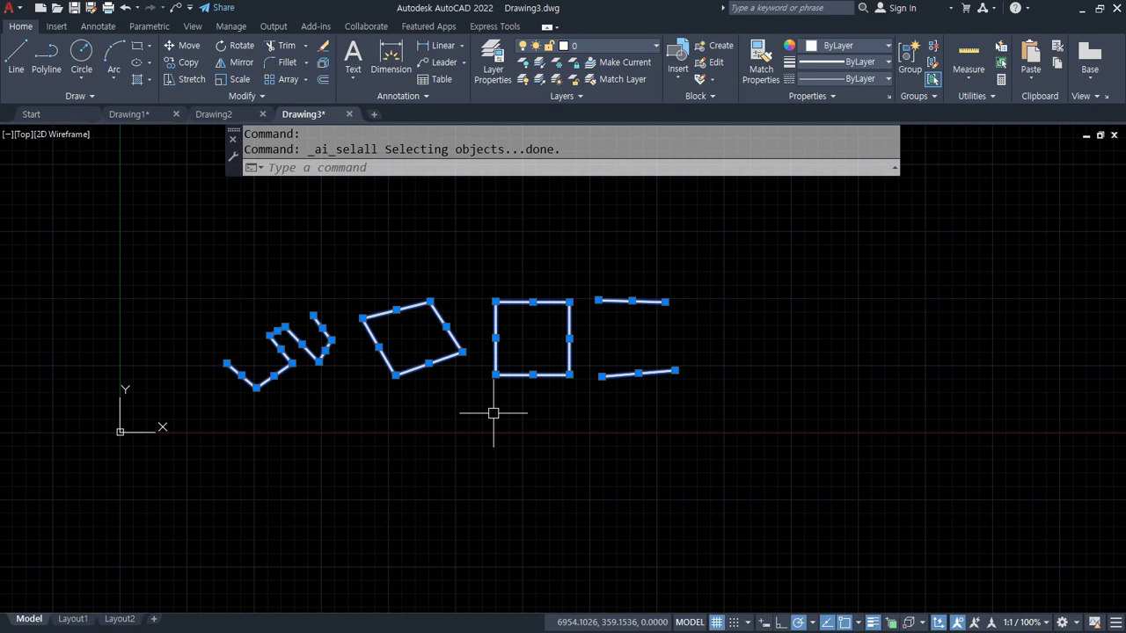
# Switch to the Notepad notes and add the line "ctrl+a 전체선택" after a blank line below the window select note.
pyautogui.hotkey('alt', 'Tab')
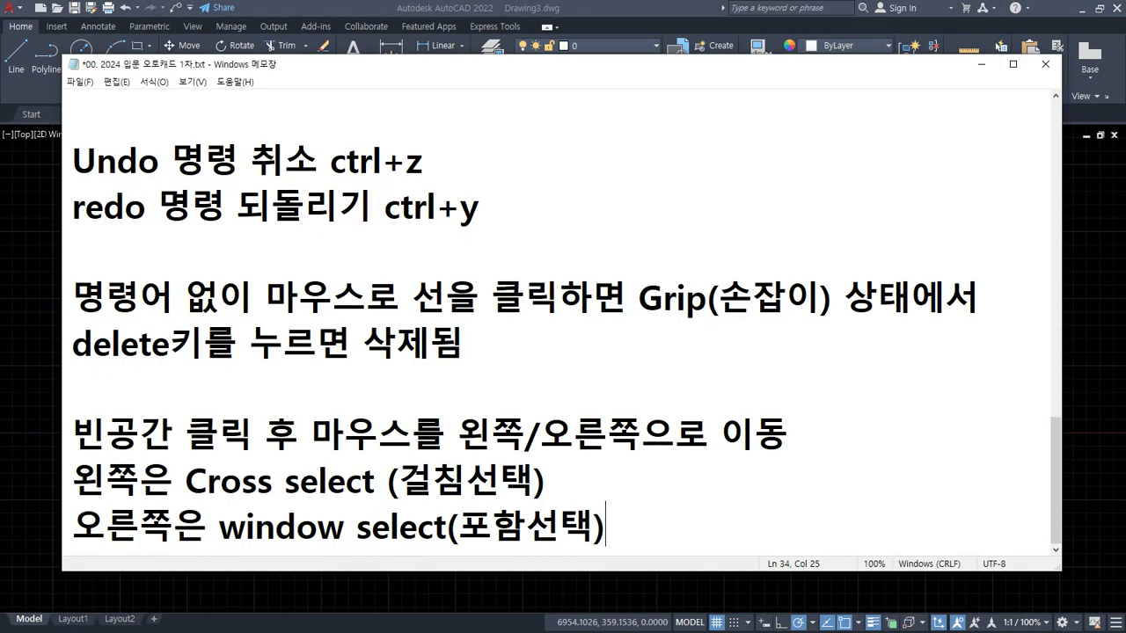
pyautogui.press('Return')
pyautogui.press('Return')
pyautogui.write('ㅊㅅ')
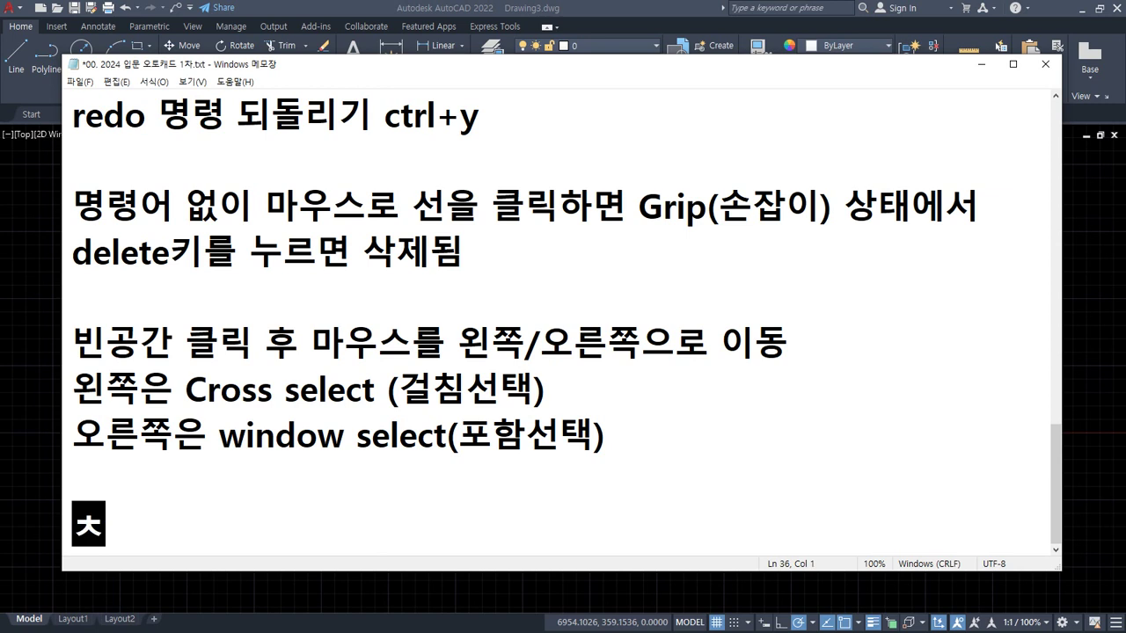
pyautogui.press('BackSpace')
pyautogui.press('BackSpace')
pyautogui.press('Hangul')
pyautogui.write('ctrl+a')
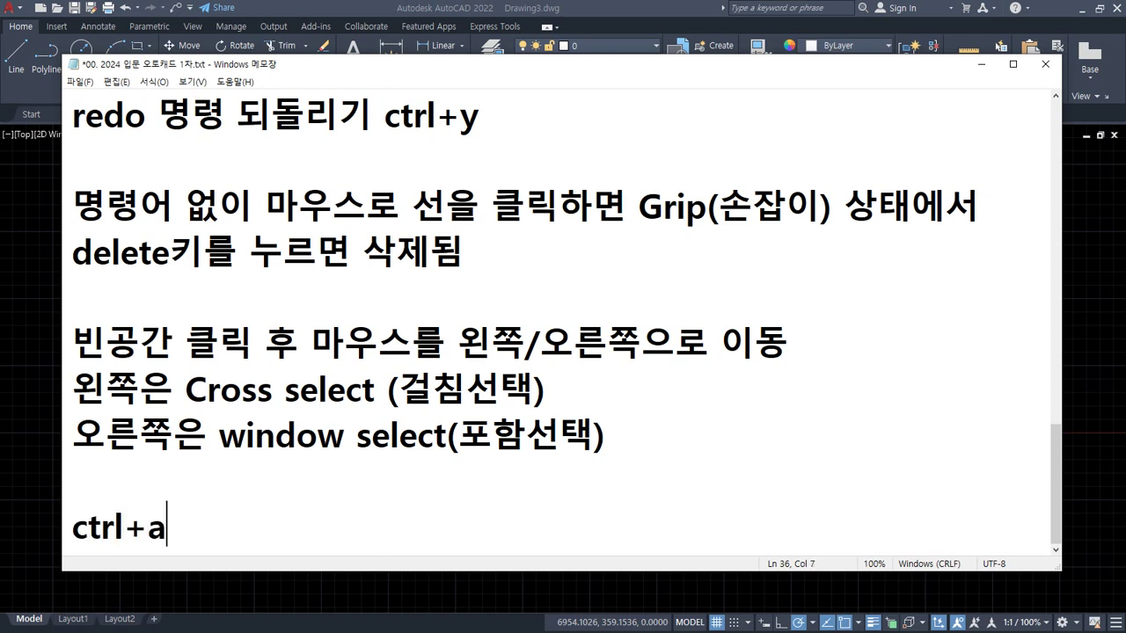
pyautogui.press('Hangul')
pyautogui.write('전체선')
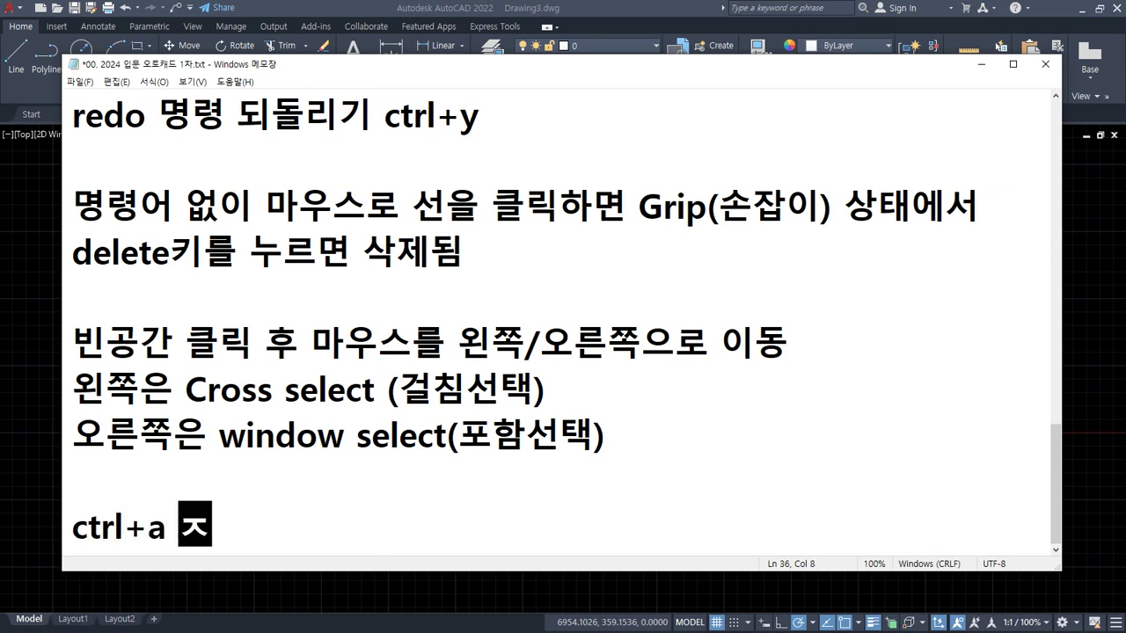
pyautogui.write('택')
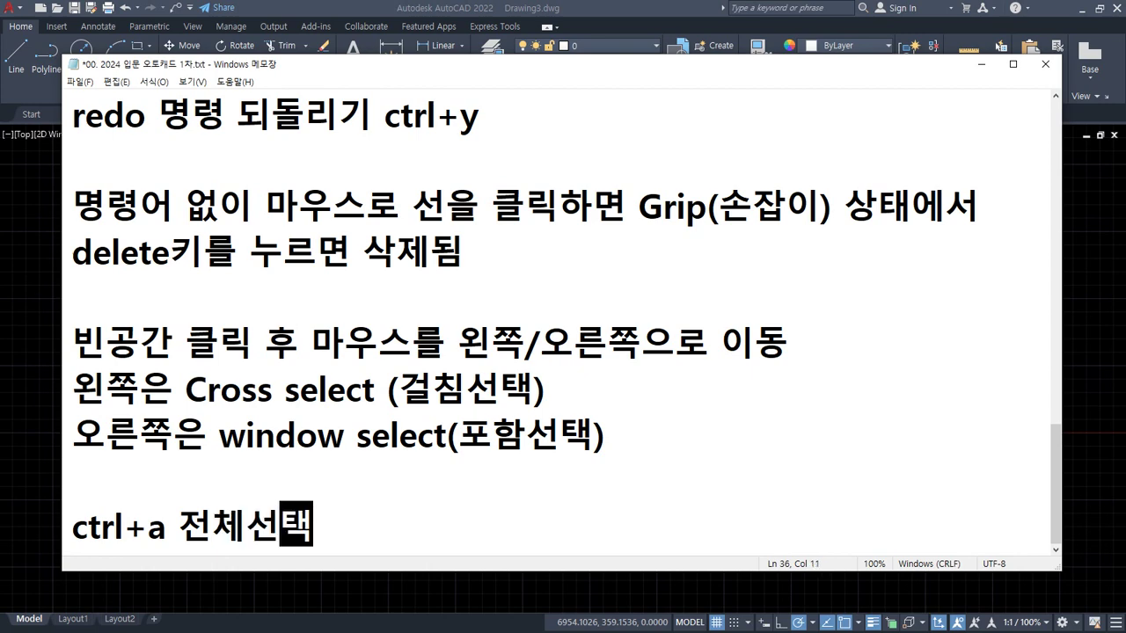
# Switch back to AutoCAD and erase every object in the drawing by selecting all.
pyautogui.hotkey('alt', 'Tab')
pyautogui.hotkey('ctrl', 'a')
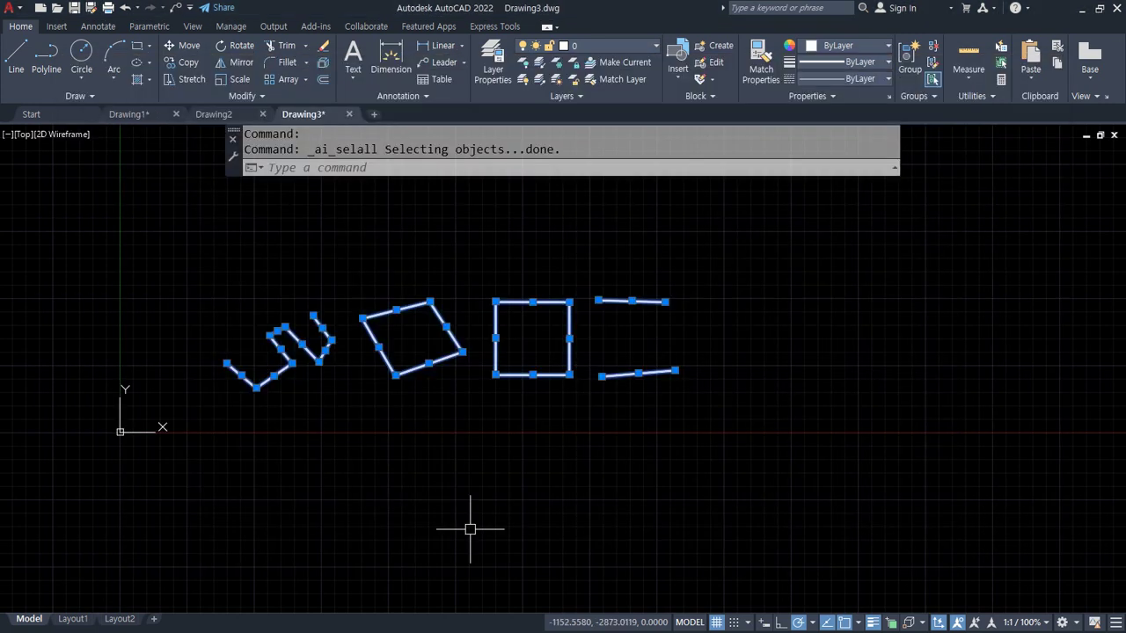
pyautogui.press('Delete')
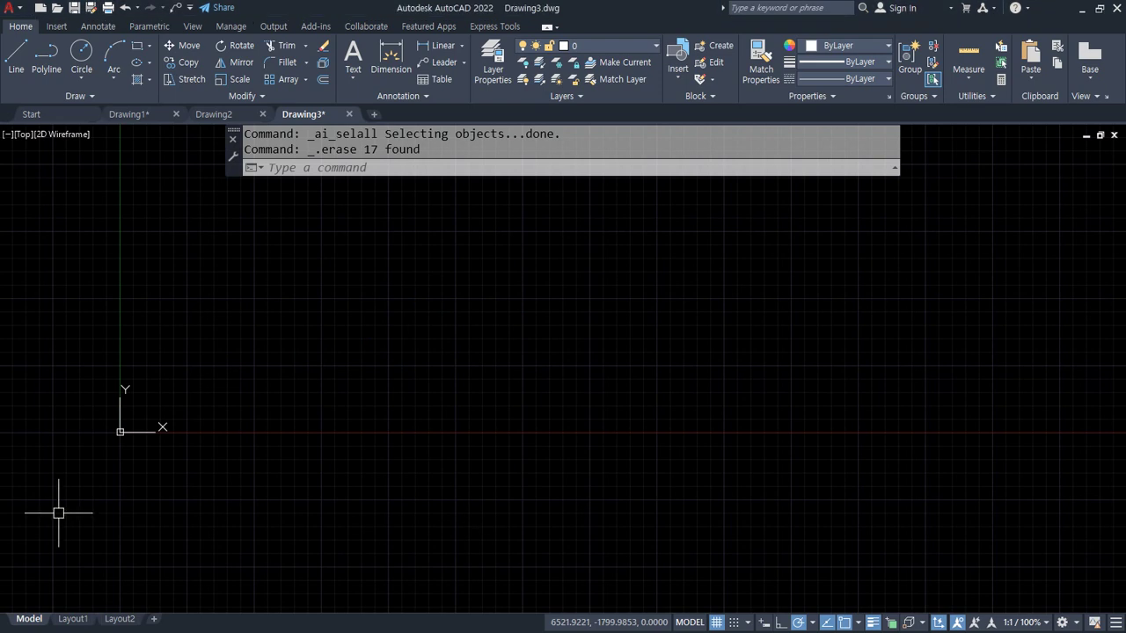
pyautogui.hotkey('alt', 'Tab')
pyautogui.hotkey('alt', 'Tab')
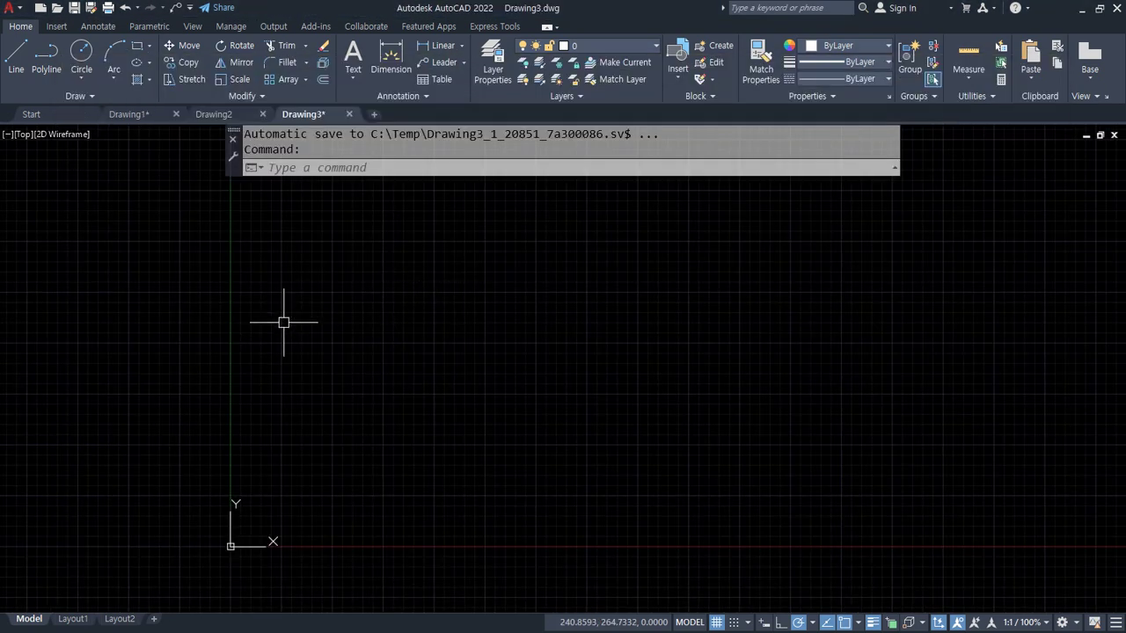
# Draw a slanted, six-sided arrow-like outline above the origin with the Line command and finish it with the Close option.
pyautogui.write('l')
pyautogui.press('Return')
pyautogui.click(350, 285)
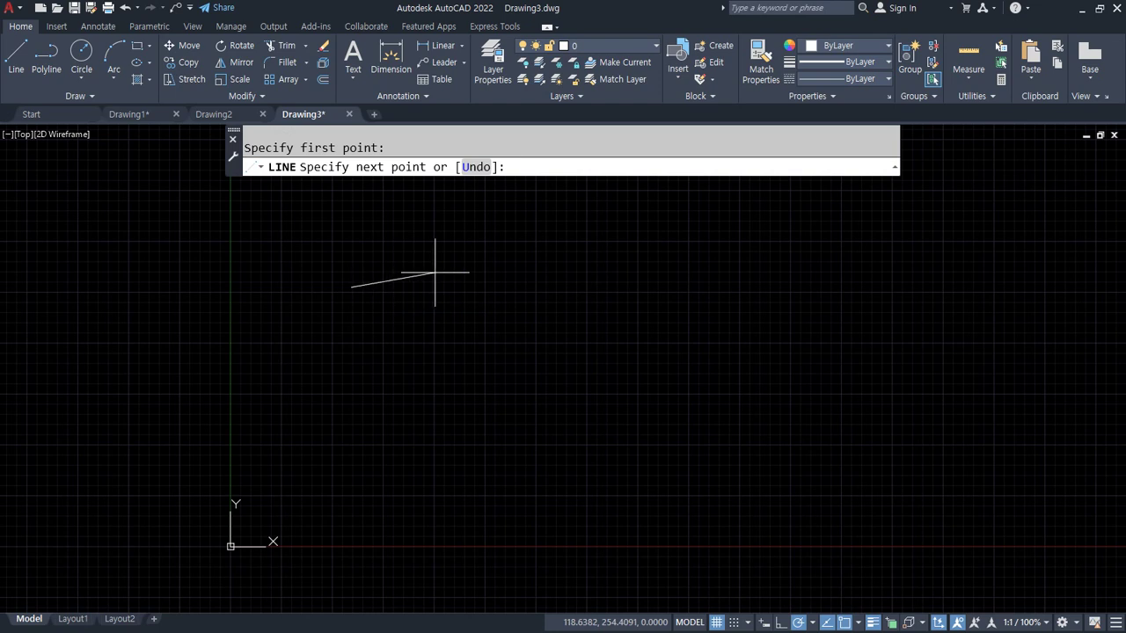
pyautogui.click(434, 273)
pyautogui.click(343, 363)
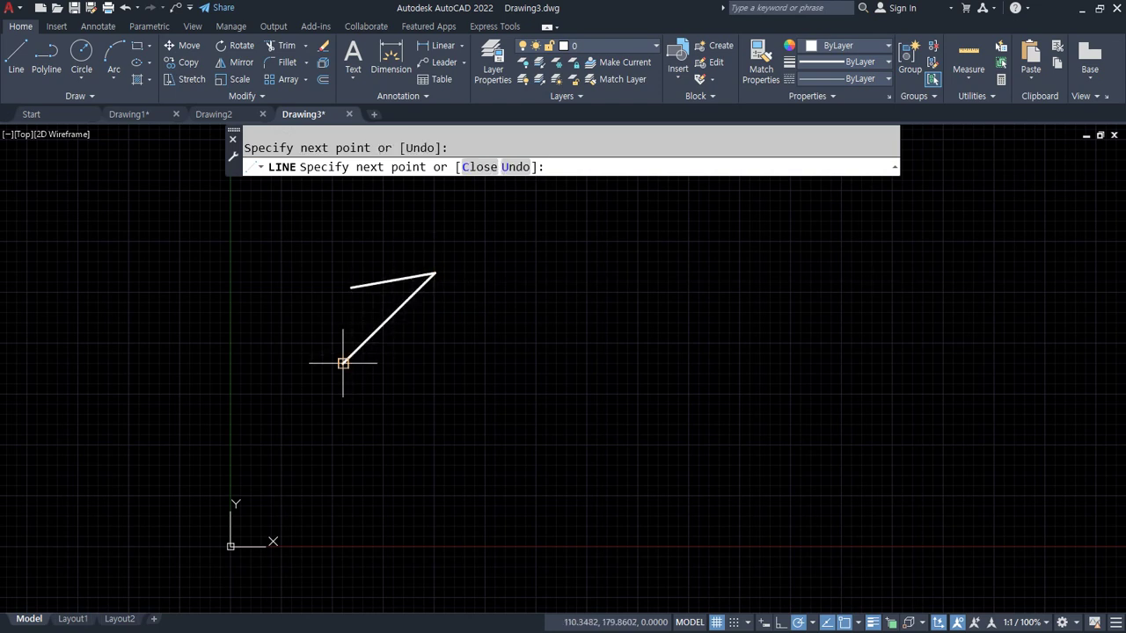
pyautogui.click(407, 350)
pyautogui.click(488, 263)
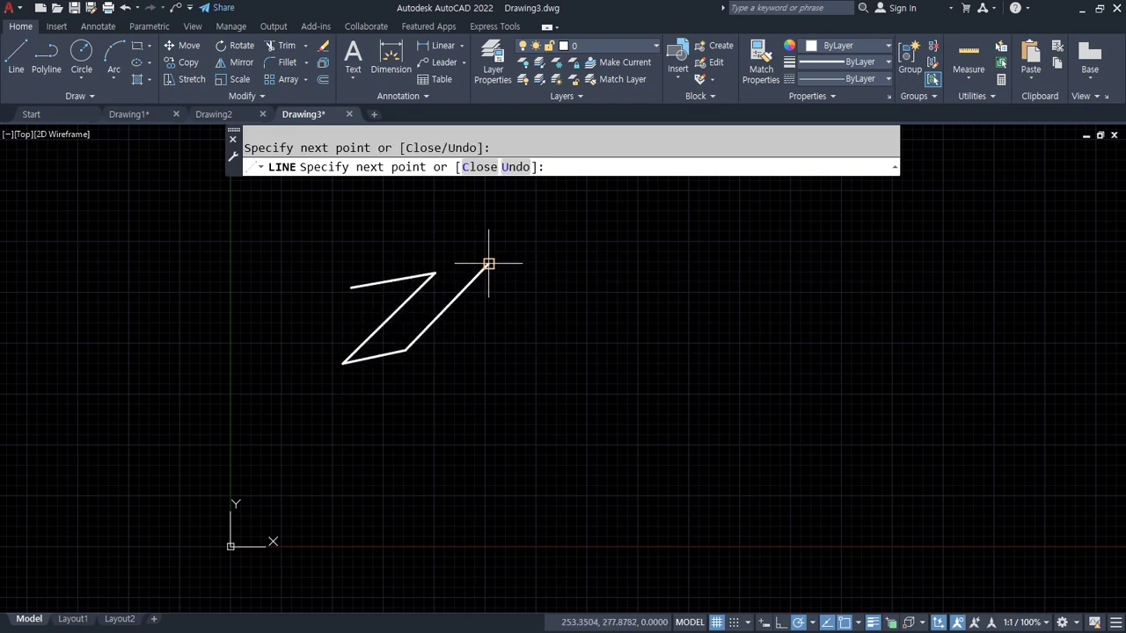
pyautogui.write('c')
pyautogui.press('Return')
# Draw a closed, eleven-cornered outline shaped like the letter ㅏ beside the arrow-like outline with the Line command, finishing with Close.
pyautogui.press('Return')
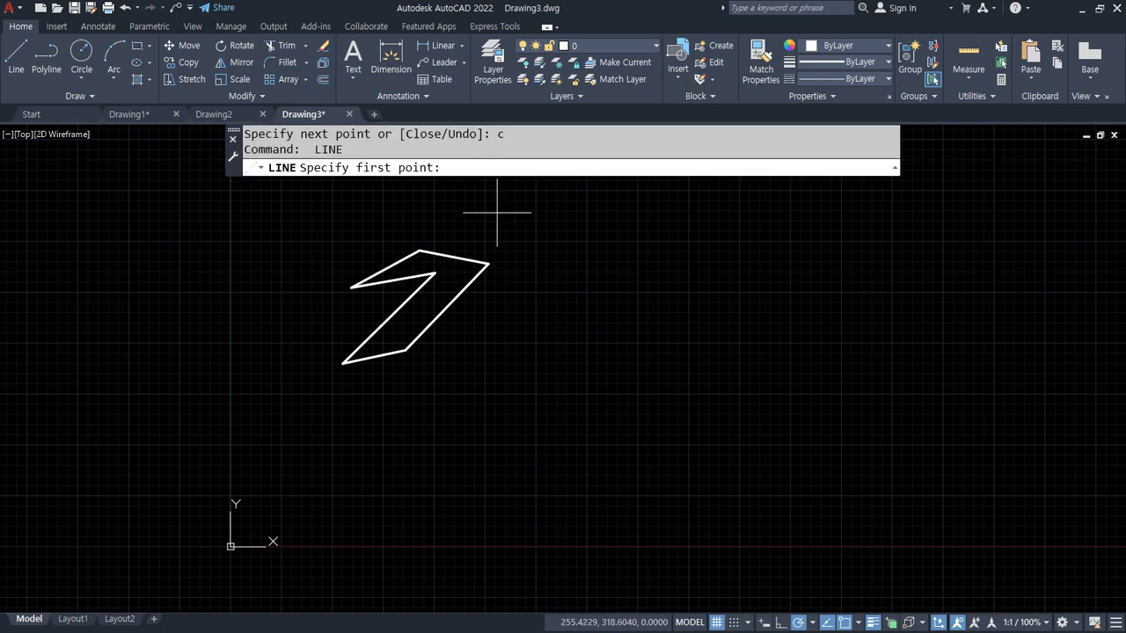
pyautogui.click(491, 196)
pyautogui.click(510, 233)
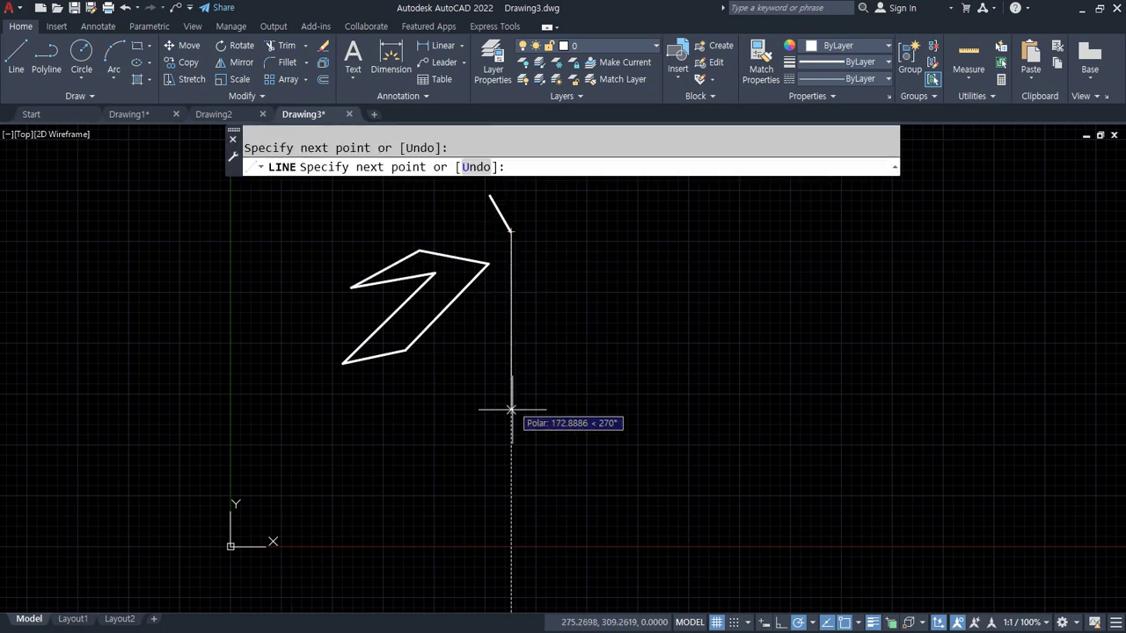
pyautogui.click(510, 437)
pyautogui.click(534, 400)
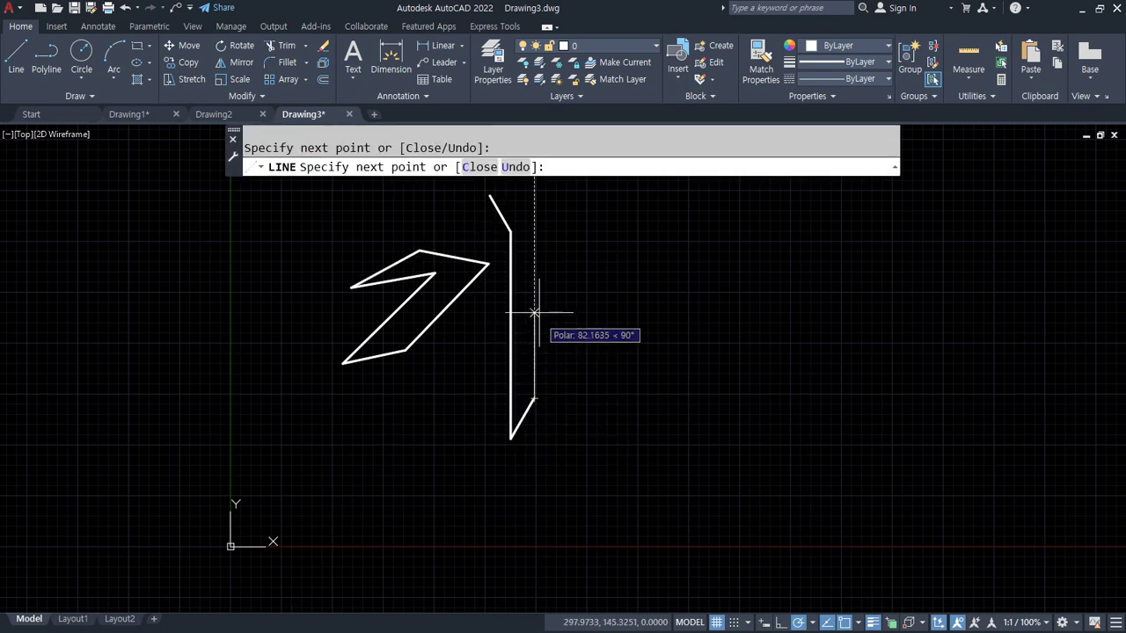
pyautogui.click(534, 298)
pyautogui.click(590, 299)
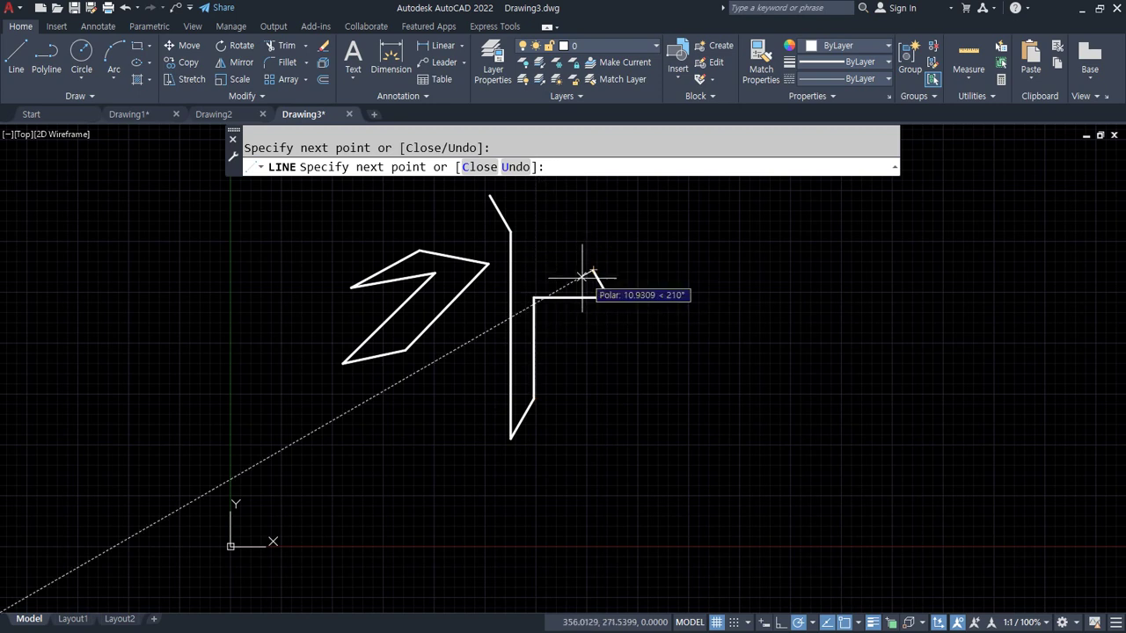
pyautogui.click(607, 297)
pyautogui.click(594, 270)
pyautogui.click(534, 277)
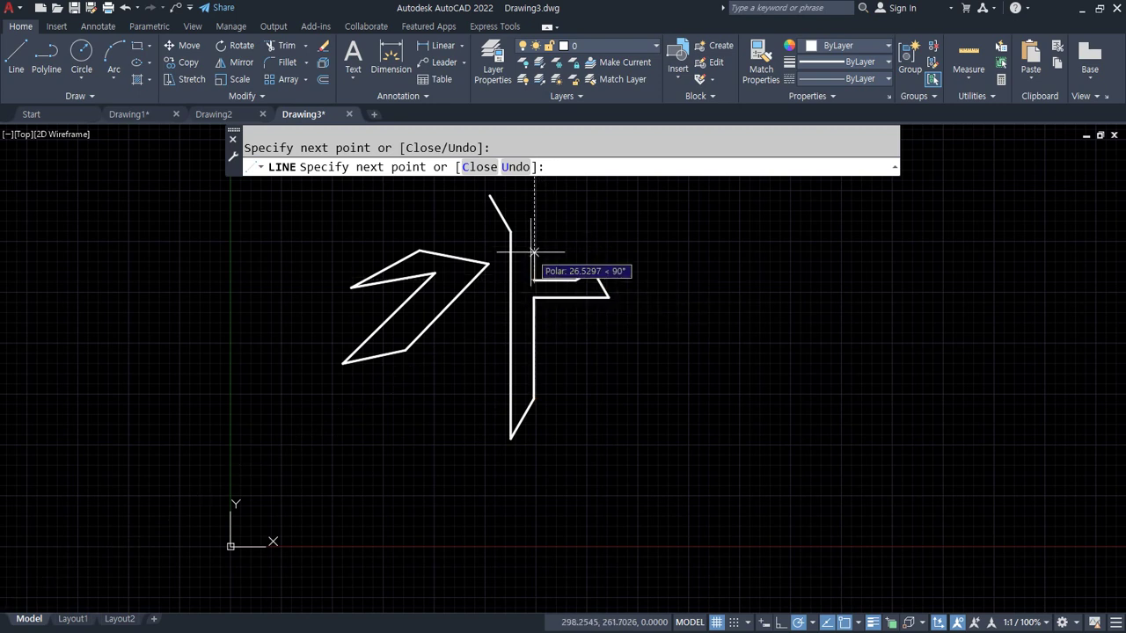
pyautogui.click(534, 253)
pyautogui.click(545, 234)
pyautogui.write('c')
pyautogui.press('Return')
pyautogui.moveTo(426, 283); pyautogui.dragTo(378, 346, button='middle')
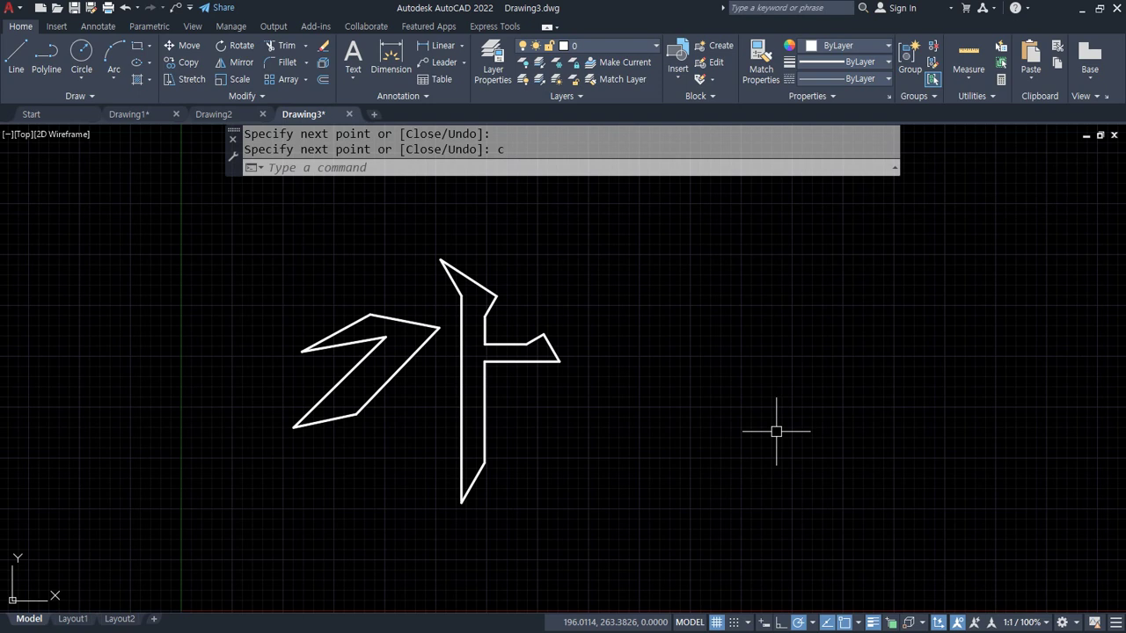
pyautogui.press('Return')
pyautogui.press('Escape')
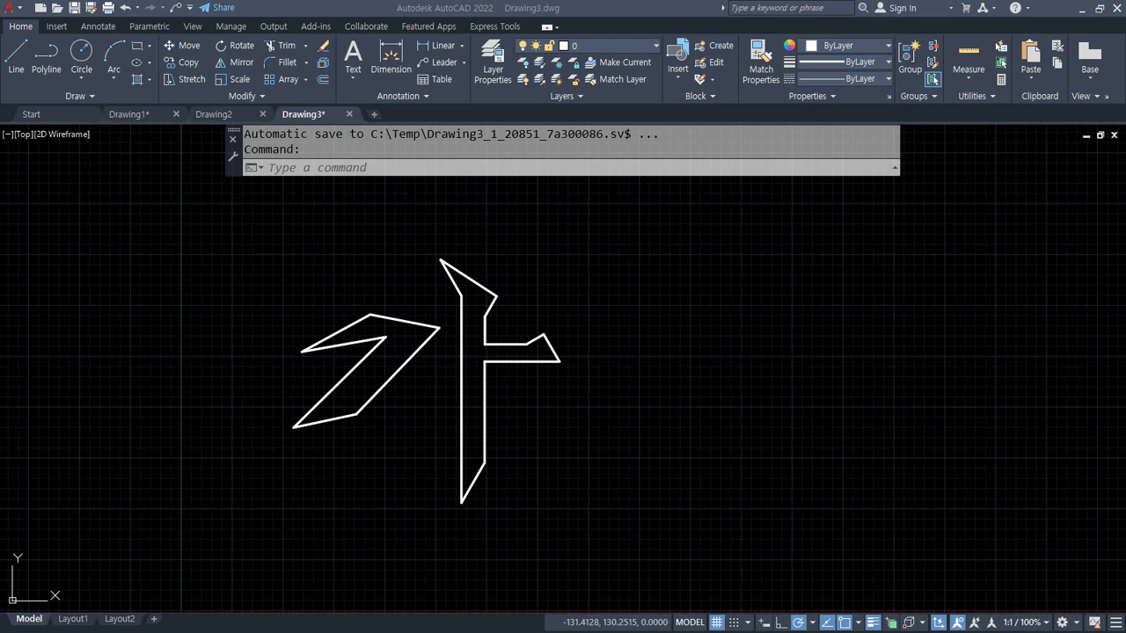
# Switch to the Notepad notes and add the line "DYN = Dynamic Input 동적입력 F12" after a blank line below the select-all note.
pyautogui.hotkey('alt', 'Tab')
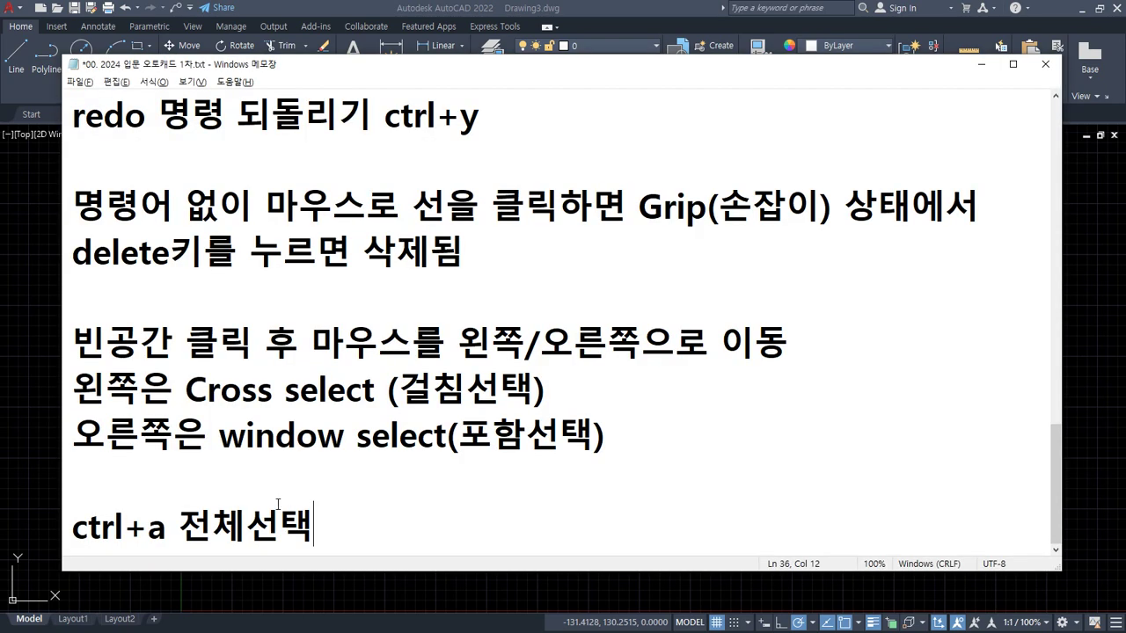
pyautogui.press('Return')
pyautogui.press('Return')
pyautogui.write('D')
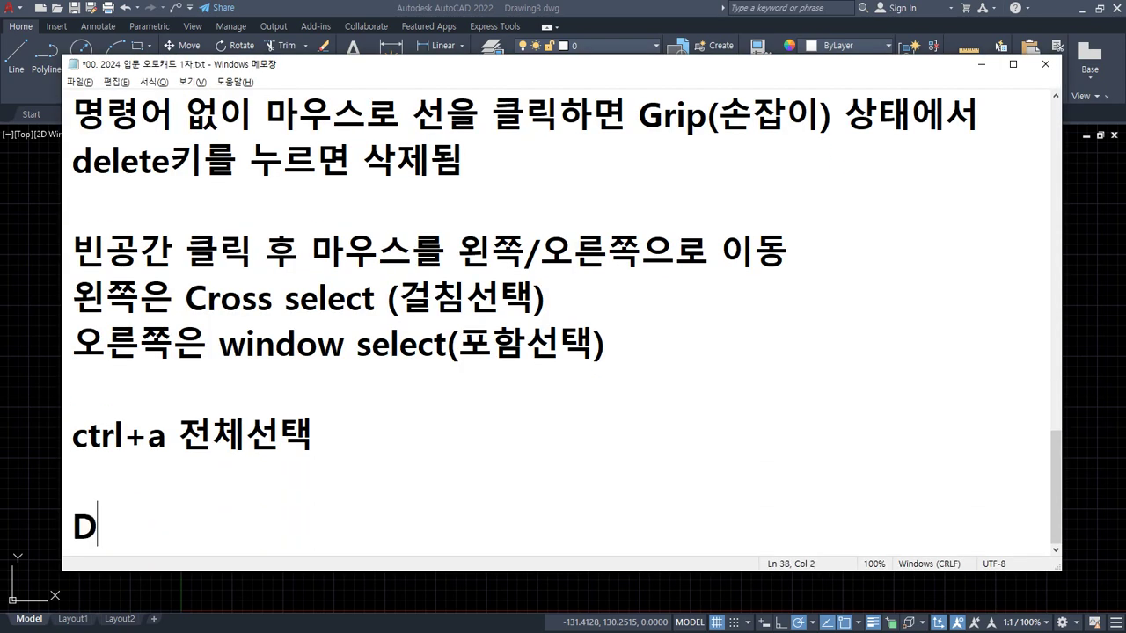
pyautogui.write('YN ')
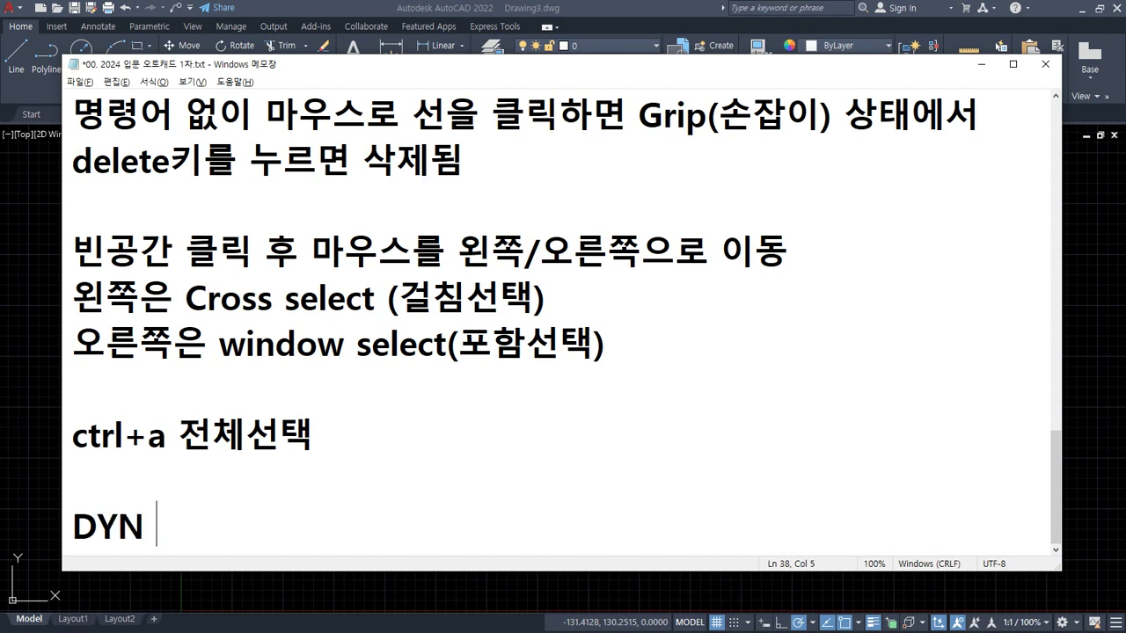
pyautogui.write('= D')
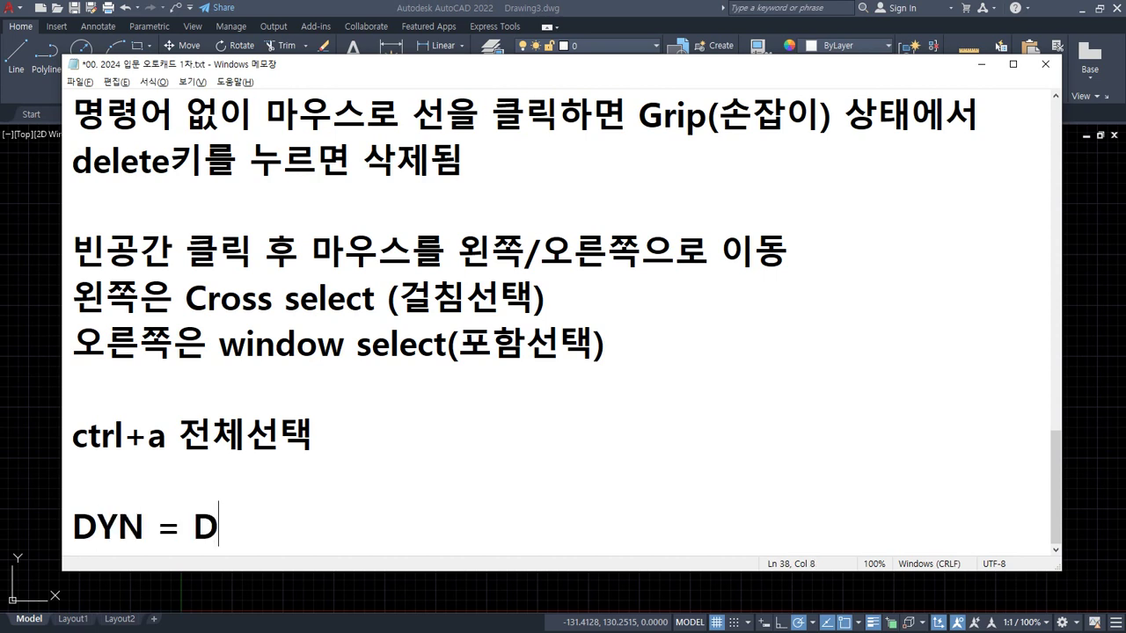
pyautogui.write('ynamic ')
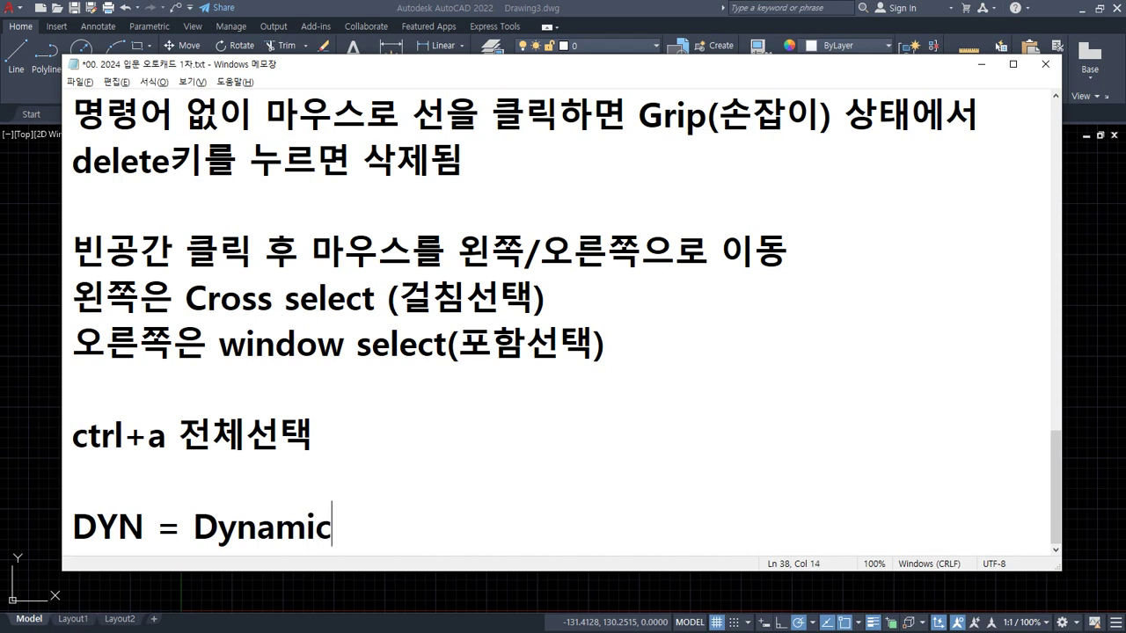
pyautogui.write('Input')
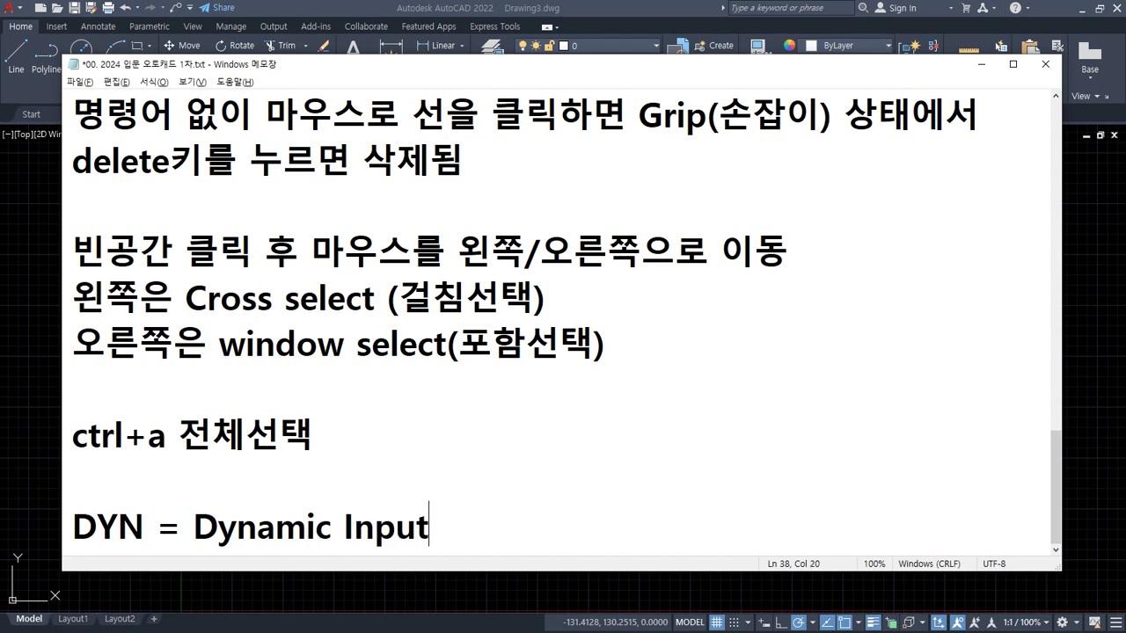
pyautogui.write(' 동적ㅇ')
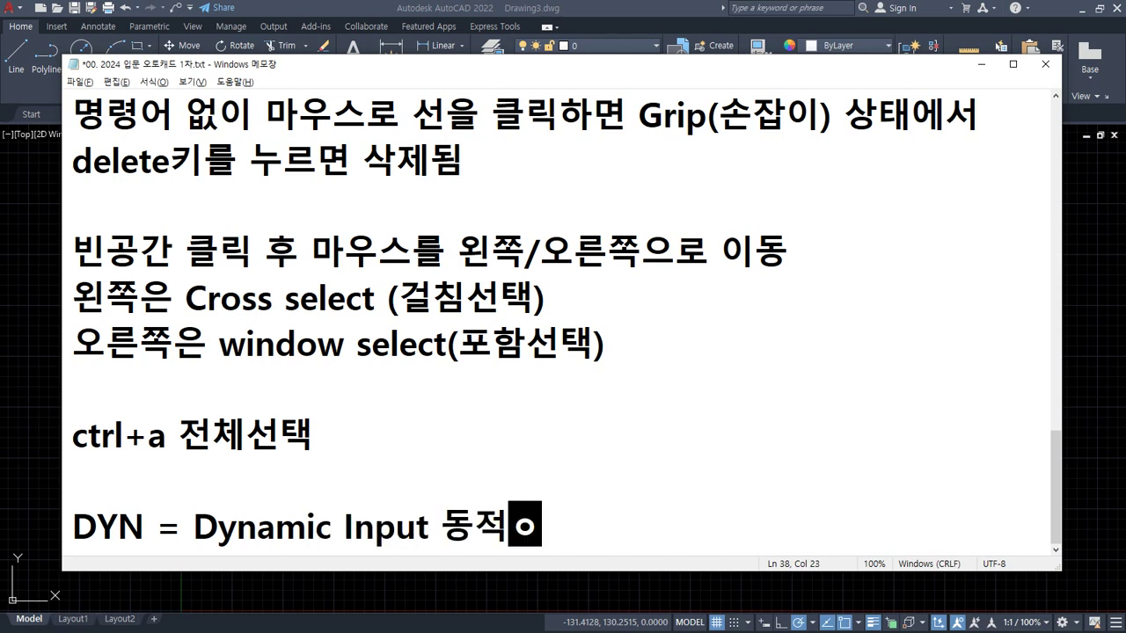
pyautogui.write('입력 F')
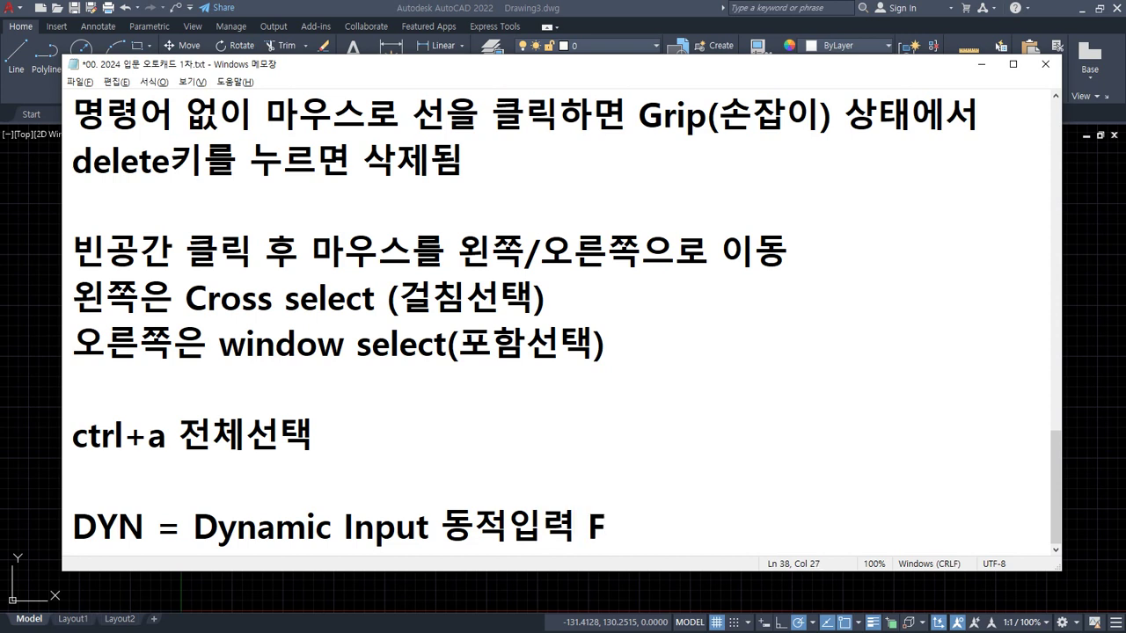
pyautogui.write('12')
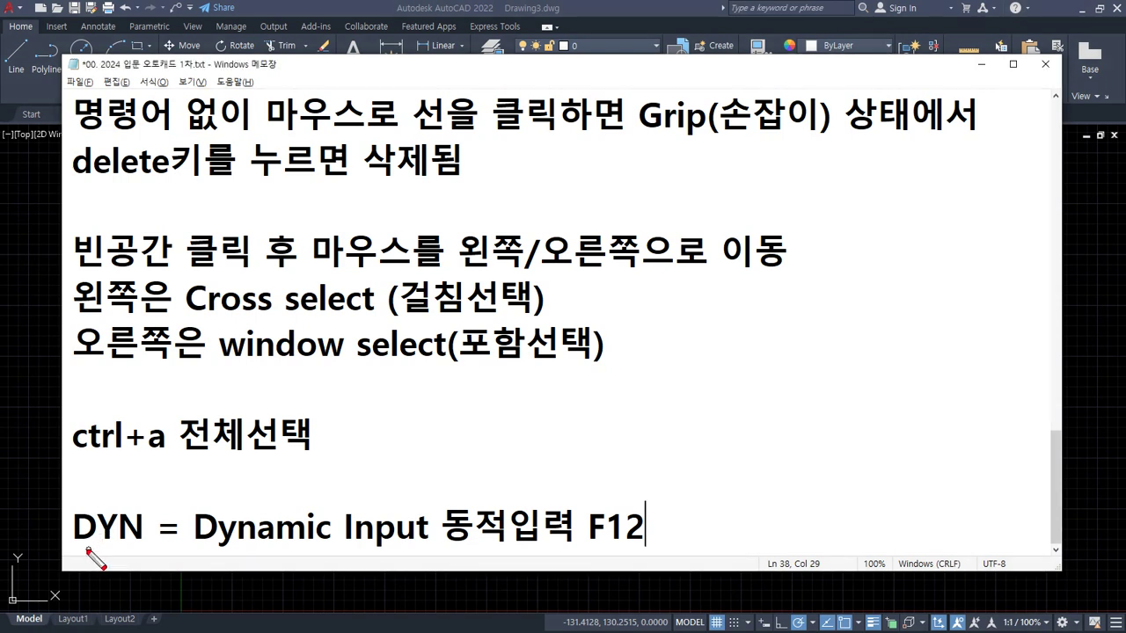
pyautogui.moveTo(61, 551); pyautogui.dragTo(695, 550)
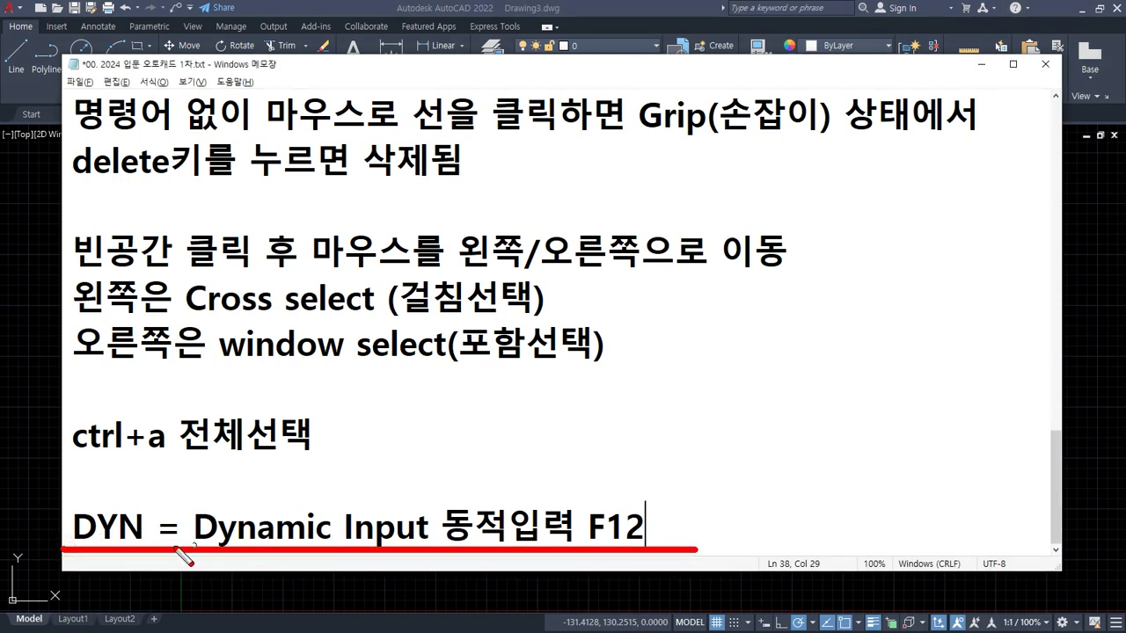
pyautogui.moveTo(134, 543)
pyautogui.mouseDown()
pyautogui.moveTo(48, 506)
pyautogui.moveTo(404, 555)
pyautogui.mouseUp()
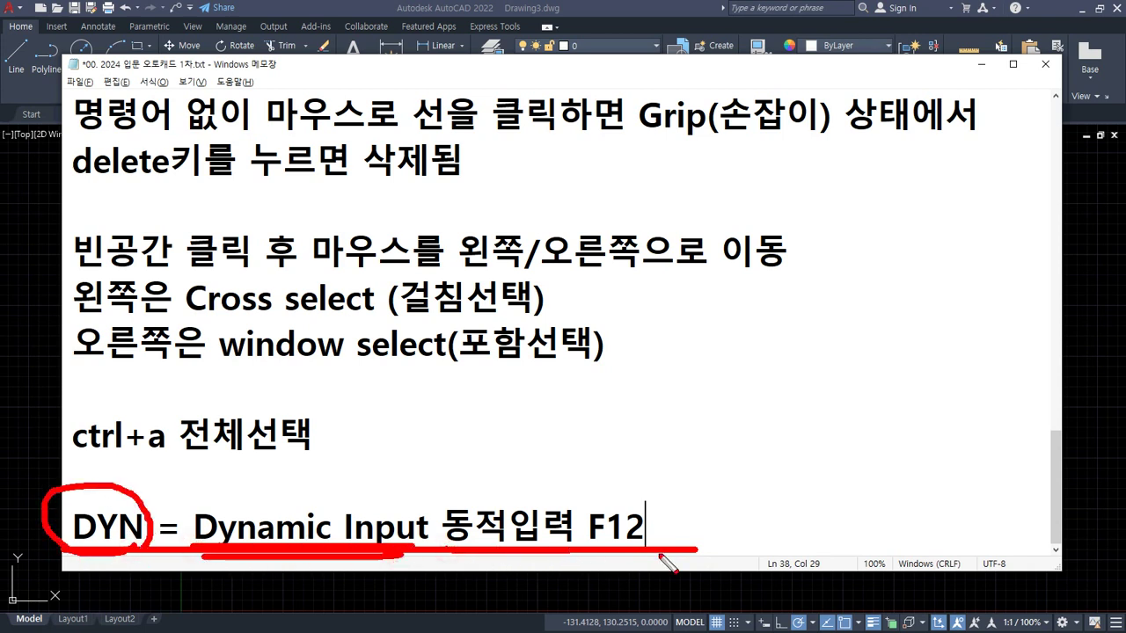
pyautogui.moveTo(664, 560)
pyautogui.mouseDown()
pyautogui.moveTo(606, 556)
pyautogui.moveTo(674, 521)
pyautogui.mouseUp()
pyautogui.press('Escape')
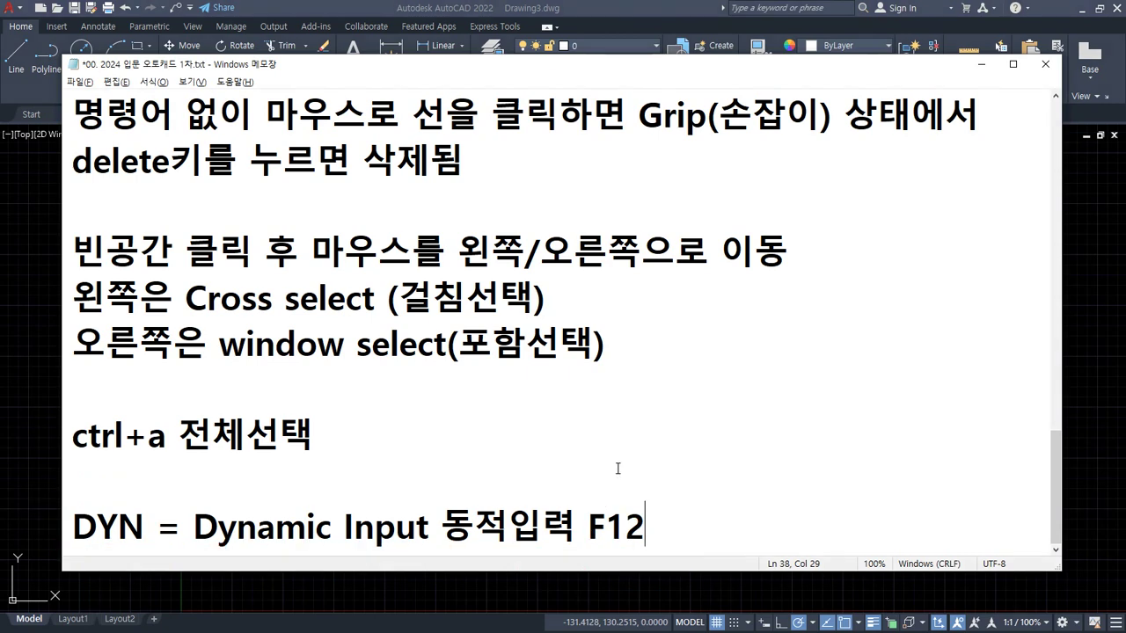
# Switch back to AutoCAD and start a trial line beside the outlines to compare the cursor prompts with Dynamic Input on and off, then cancel it.
pyautogui.hotkey('alt', 'Tab')
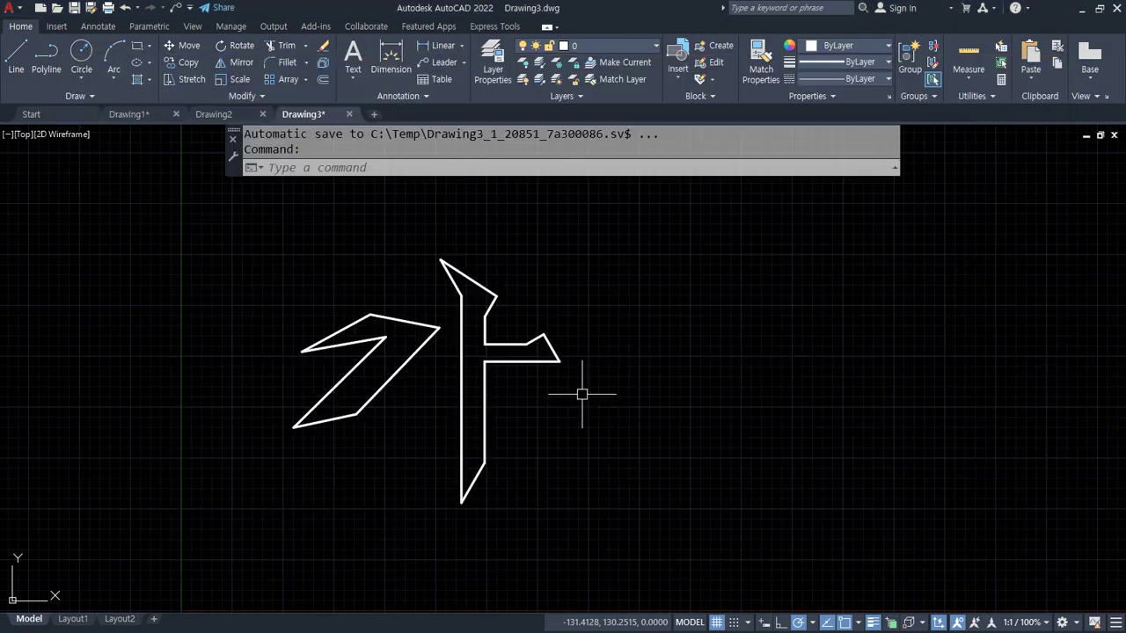
pyautogui.moveTo(584, 390); pyautogui.dragTo(571, 390, button='middle')
pyautogui.press('Escape')
pyautogui.press('Escape')
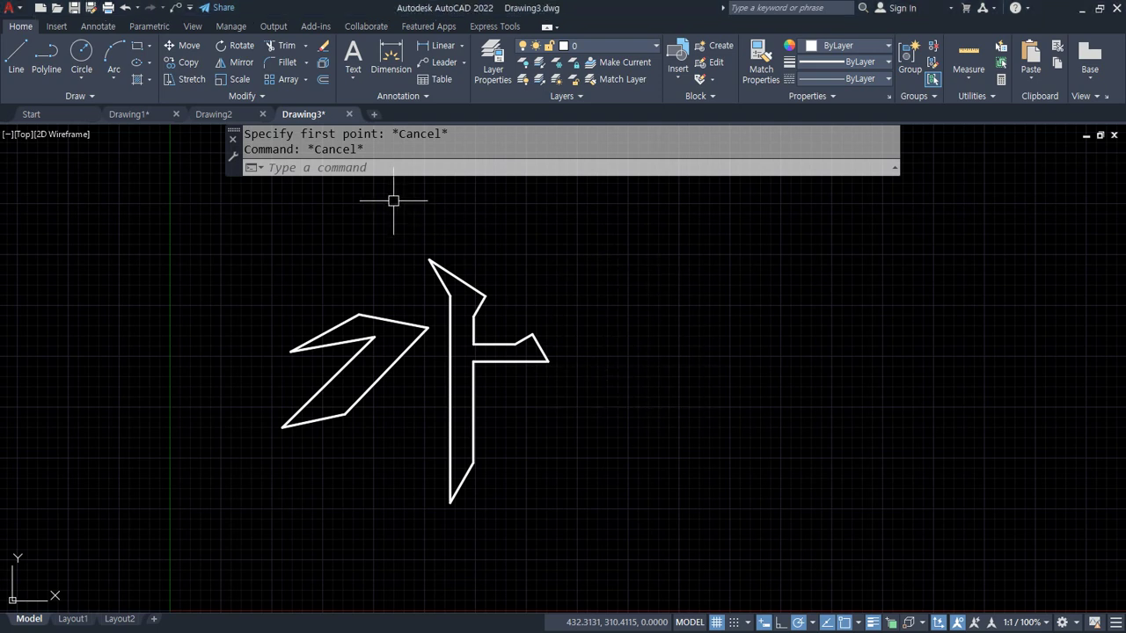
pyautogui.write('l')
pyautogui.press('Return')
pyautogui.click(608, 382)
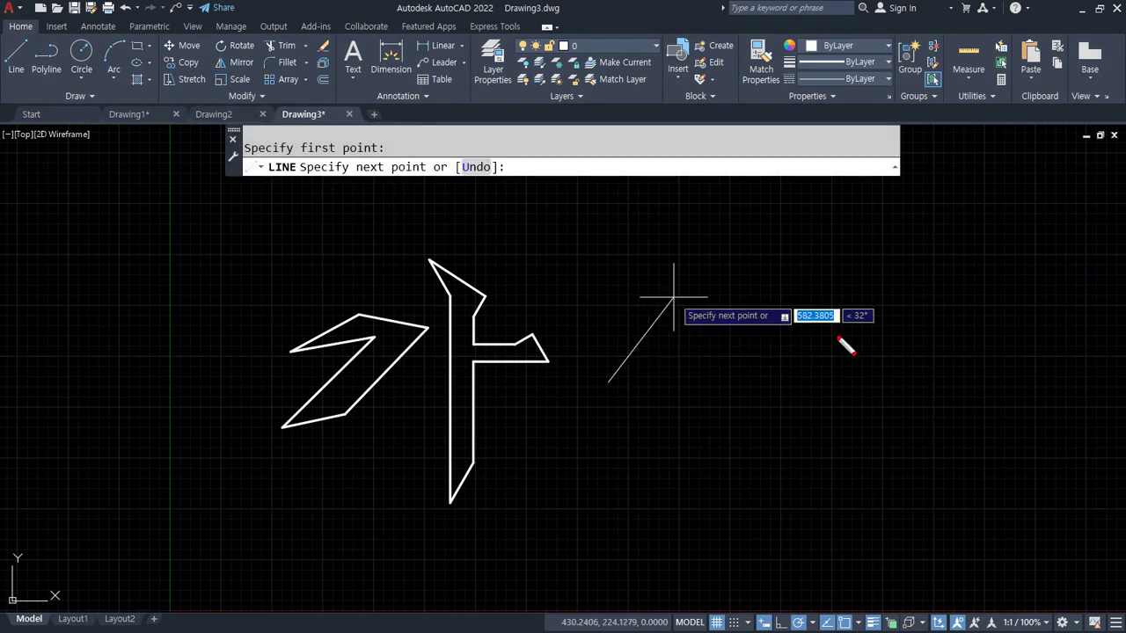
pyautogui.moveTo(837, 339)
pyautogui.mouseDown()
pyautogui.moveTo(782, 272)
pyautogui.moveTo(728, 346)
pyautogui.moveTo(906, 358)
pyautogui.mouseUp()
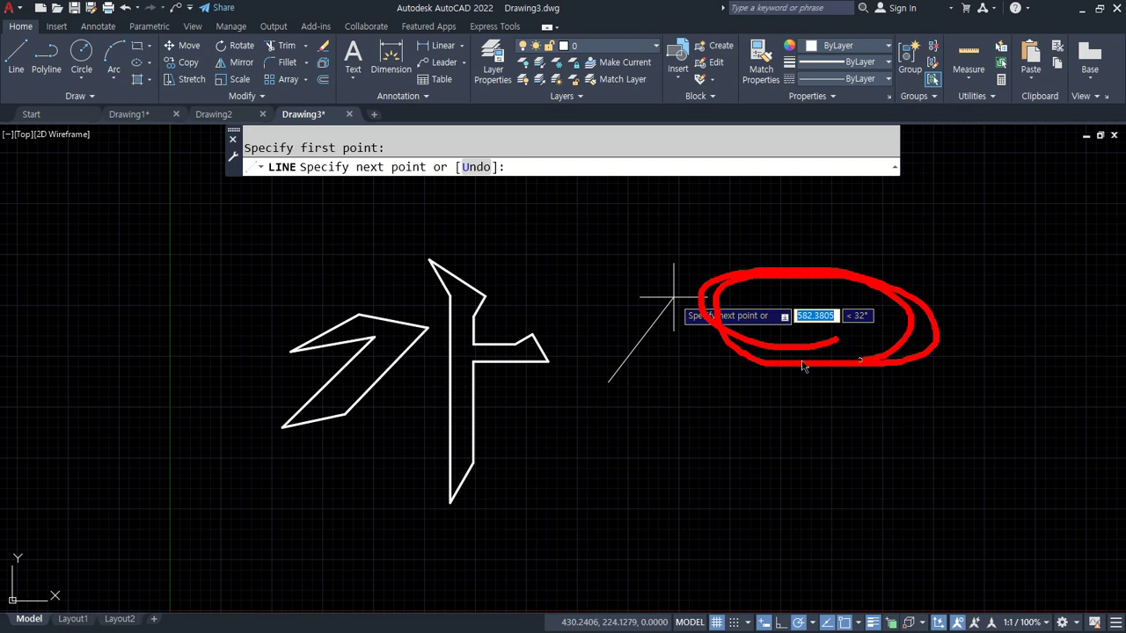
pyautogui.press('Escape')
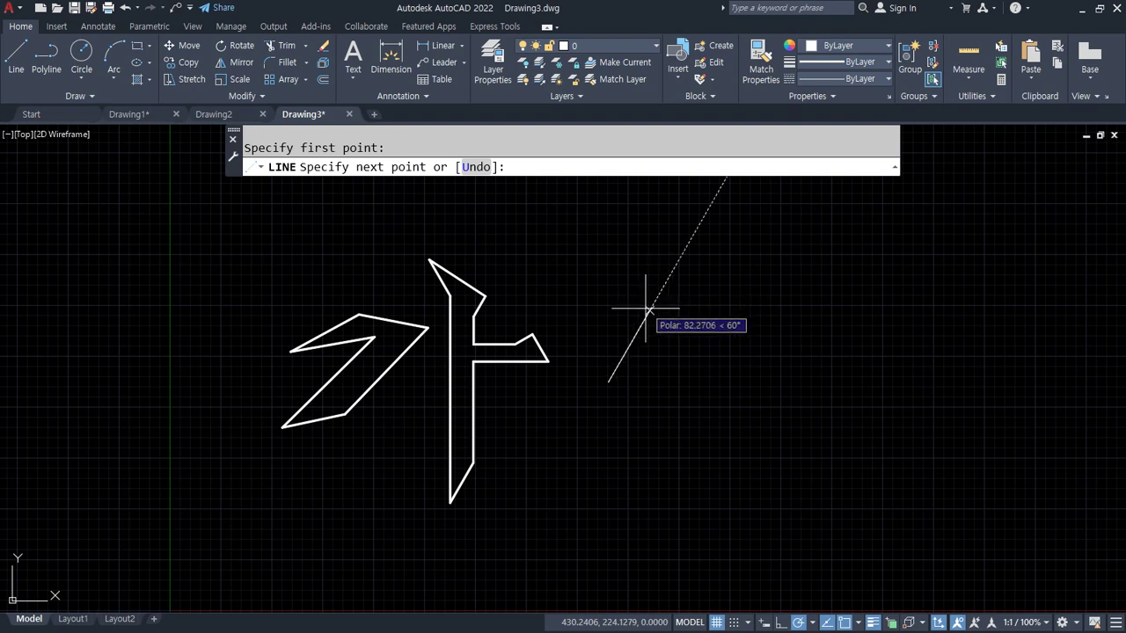
pyautogui.press('Escape')
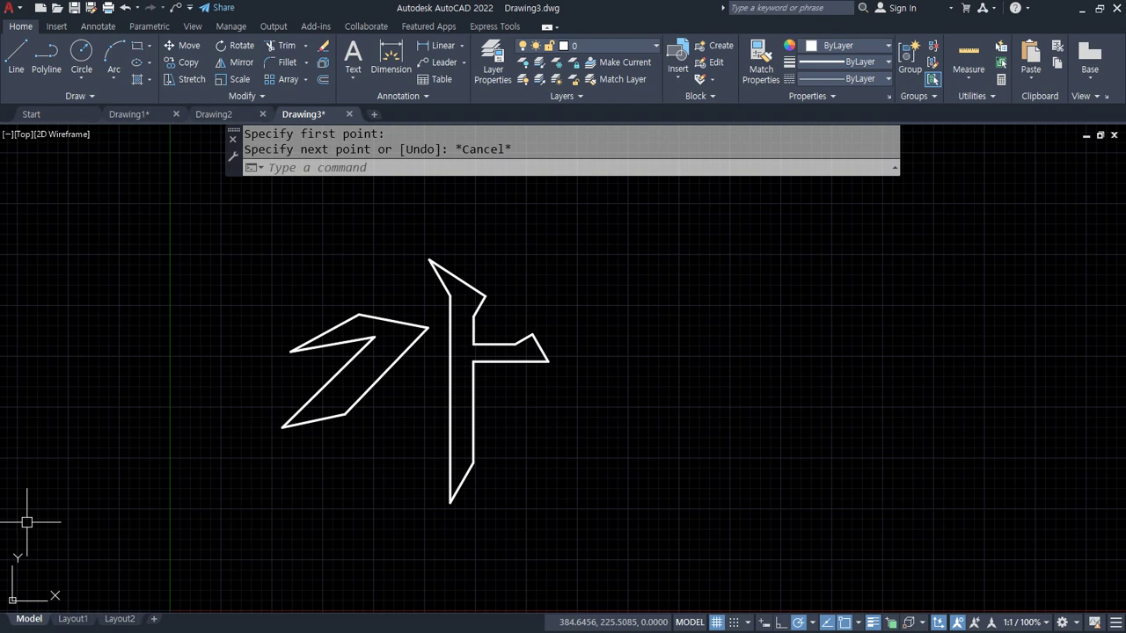
# Switch to Notepad and append "절대좌표 x 상대좌표만 가능 절대좌표를 사용하려면 #" to the DYN note.
pyautogui.hotkey('alt', 'Tab')
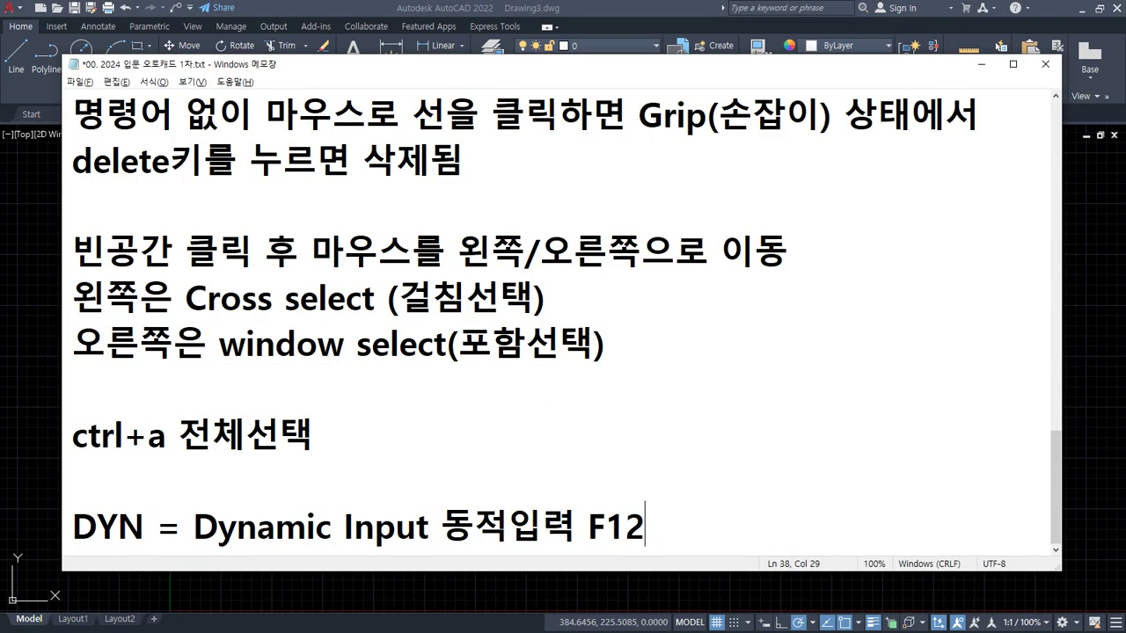
pyautogui.click(717, 518)
pyautogui.write('절대좌')
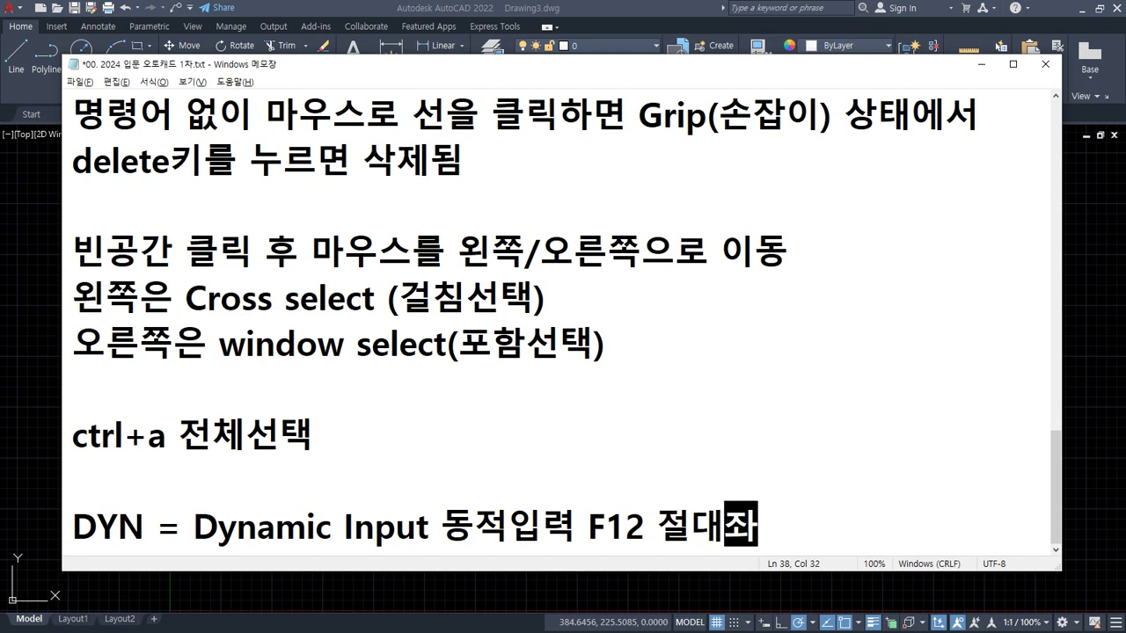
pyautogui.write('표')
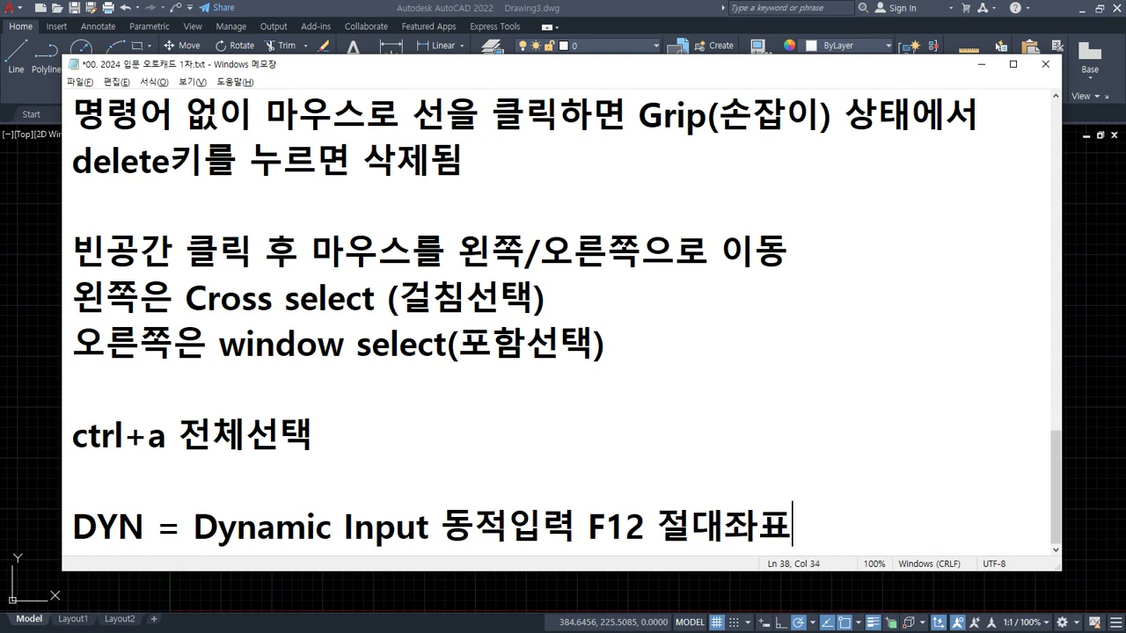
pyautogui.write(' x 상ㄷ')
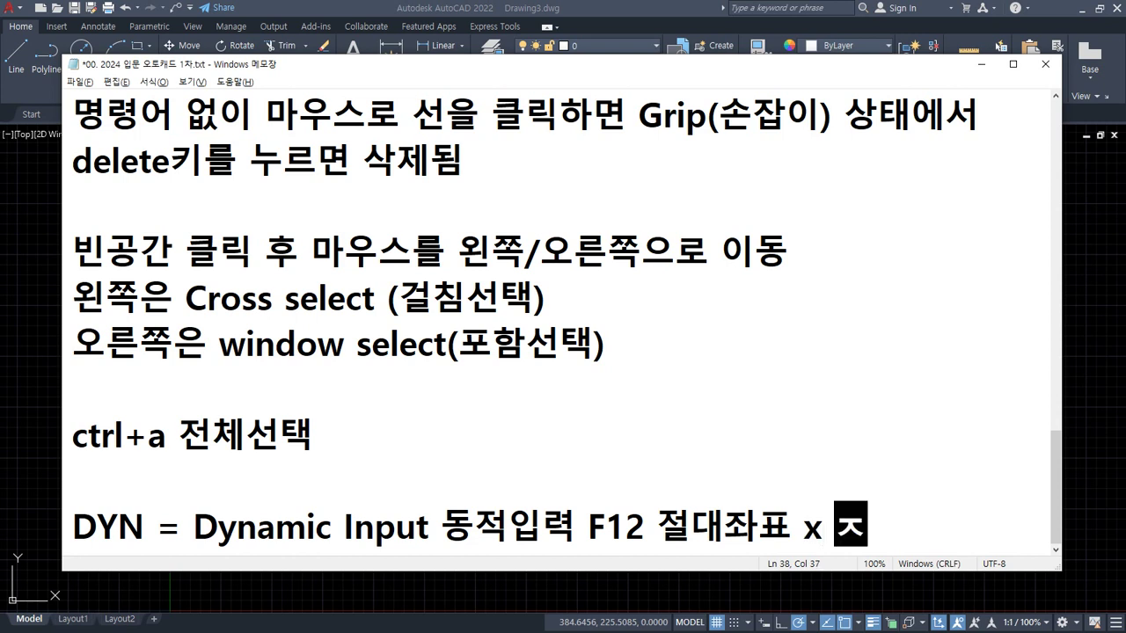
pyautogui.write('대좌')
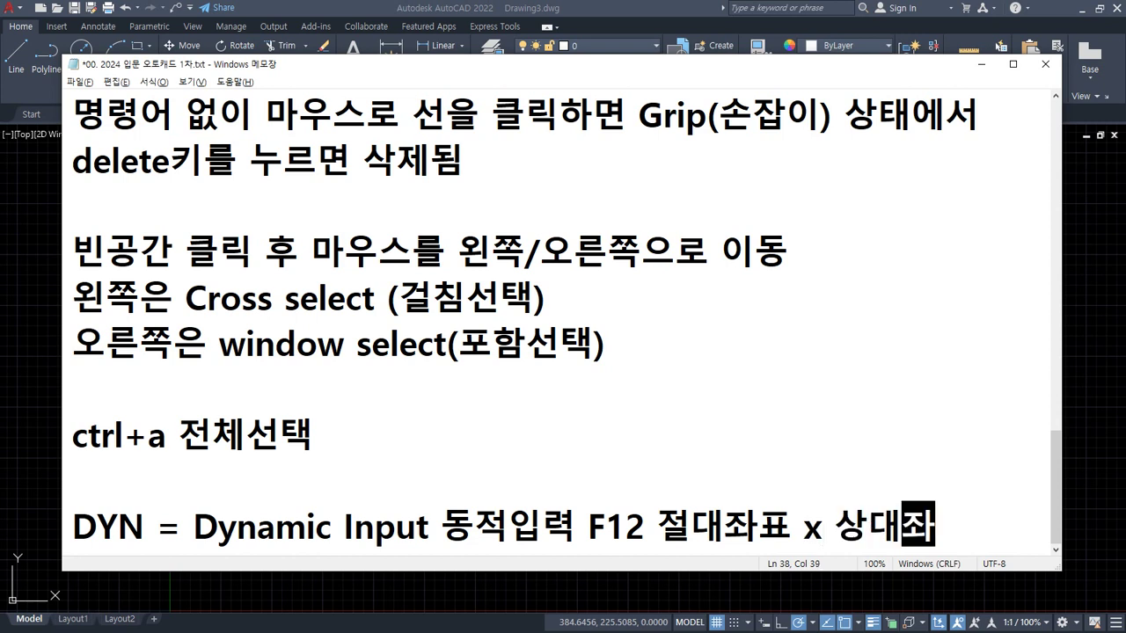
pyautogui.write('표만가능')
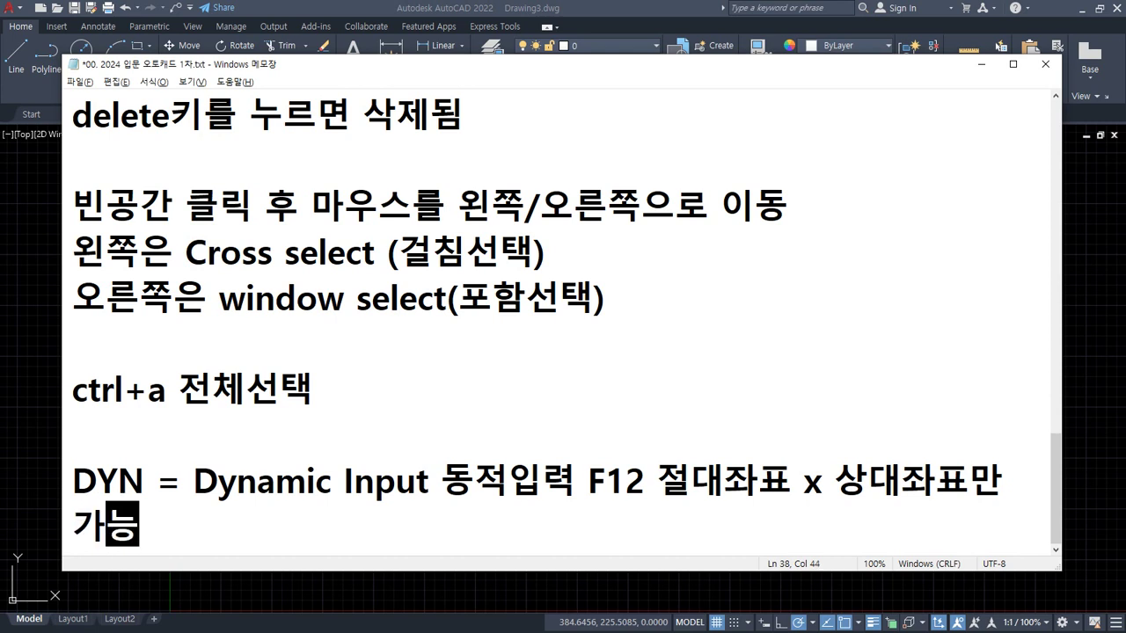
pyautogui.write(' 절대')
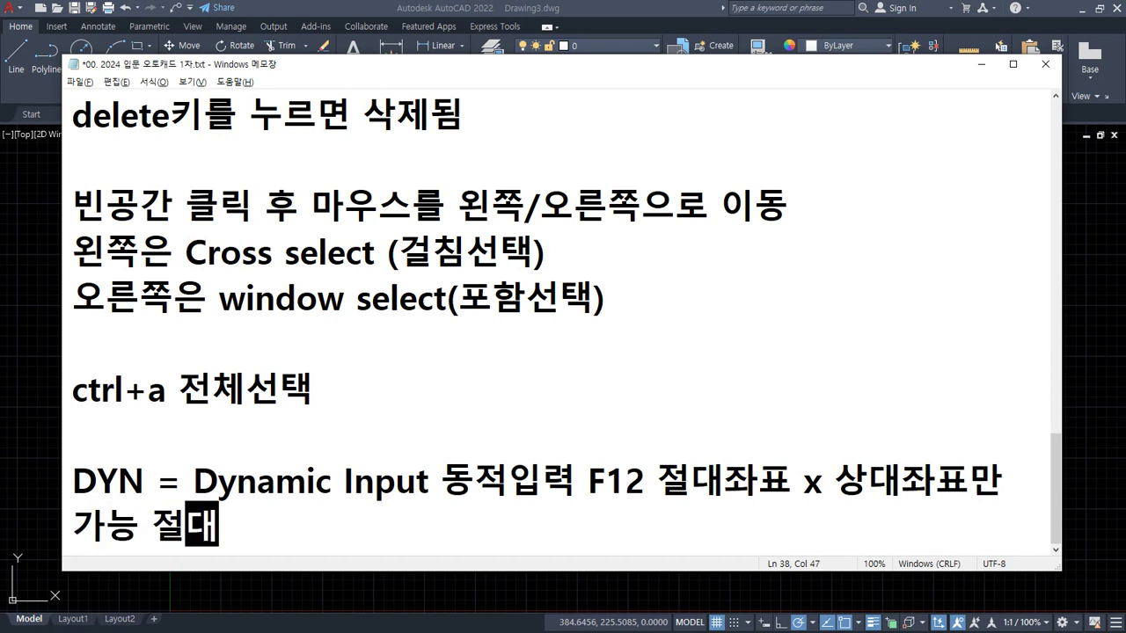
pyautogui.write('좌표를 사용하려')
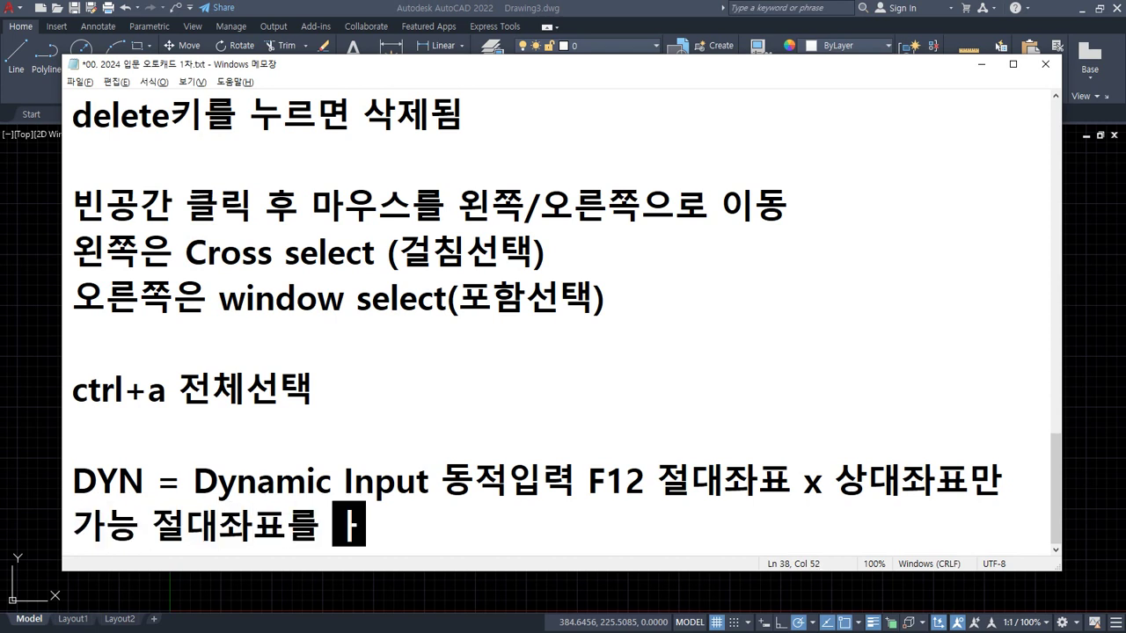
pyautogui.write('면 #')
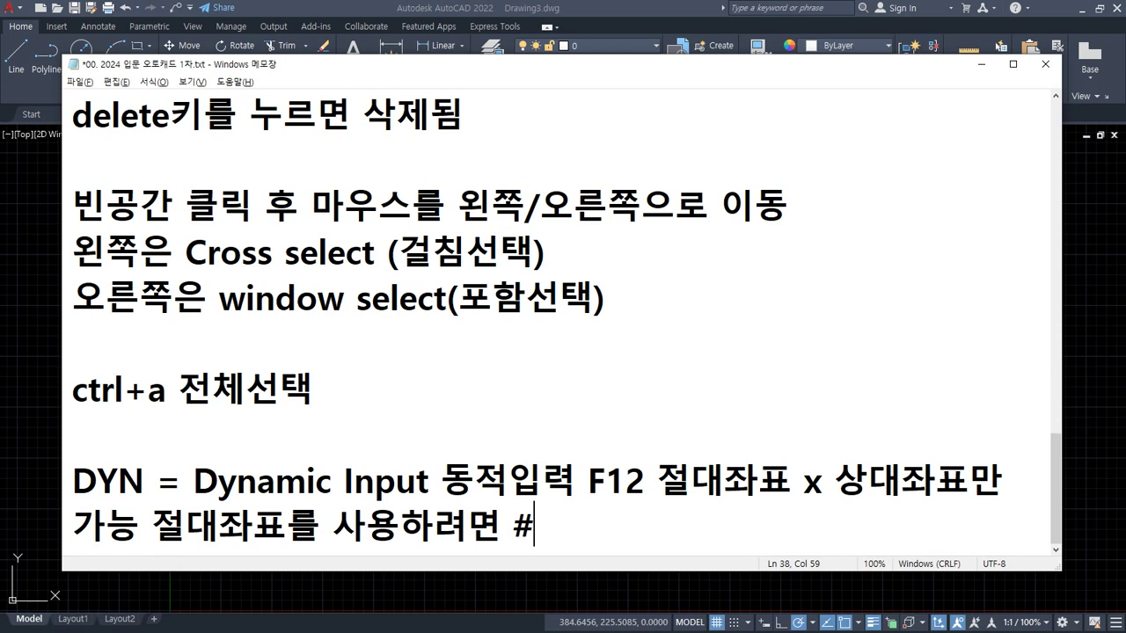
# Add the lines 절대좌표, 상대좌표 and 상대극좌표 to the notes after a blank line below the DYN note.
pyautogui.press('Return')
pyautogui.press('Return')
pyautogui.write('절대')
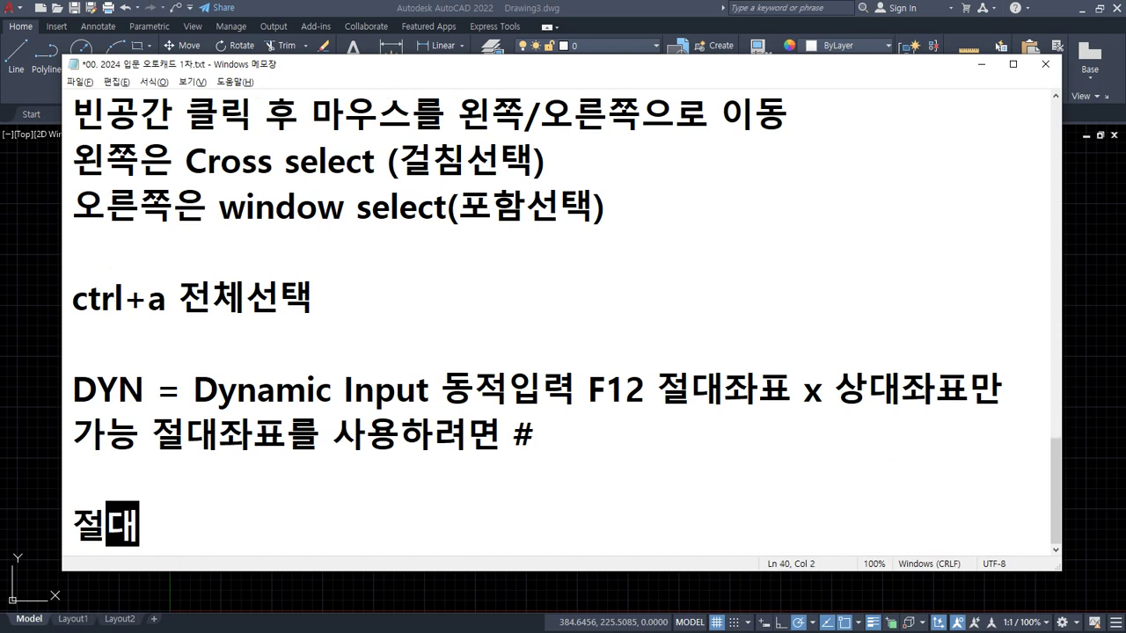
pyautogui.write('좌표')
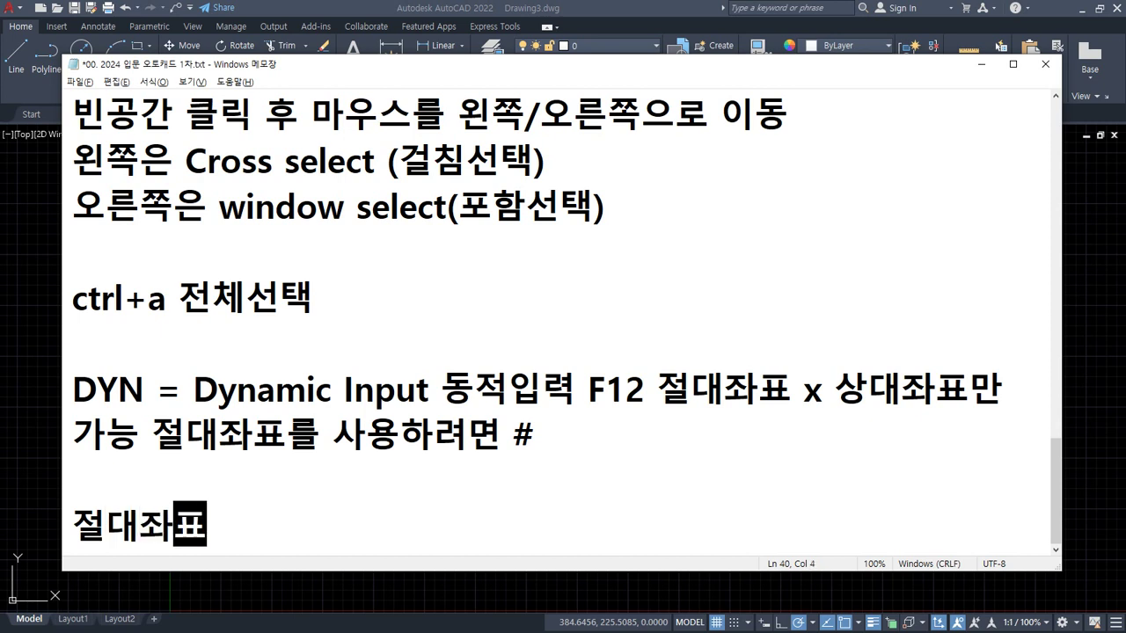
pyautogui.press('Return')
pyautogui.write('상대')
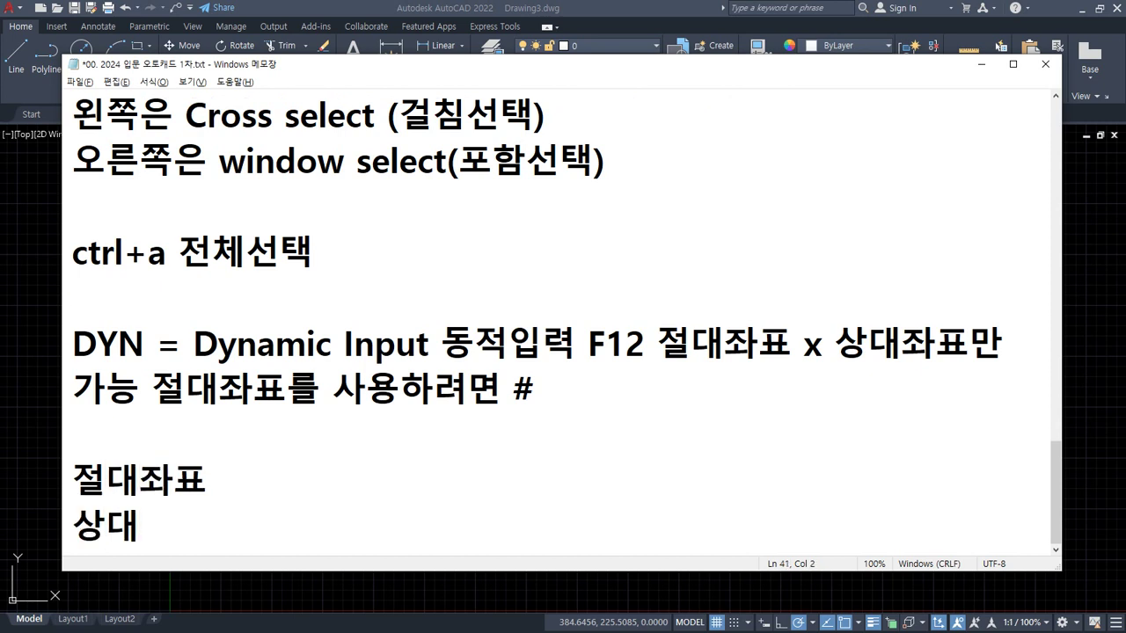
pyautogui.write('좌표')
pyautogui.press('Return')
pyautogui.write('사대극좌표')
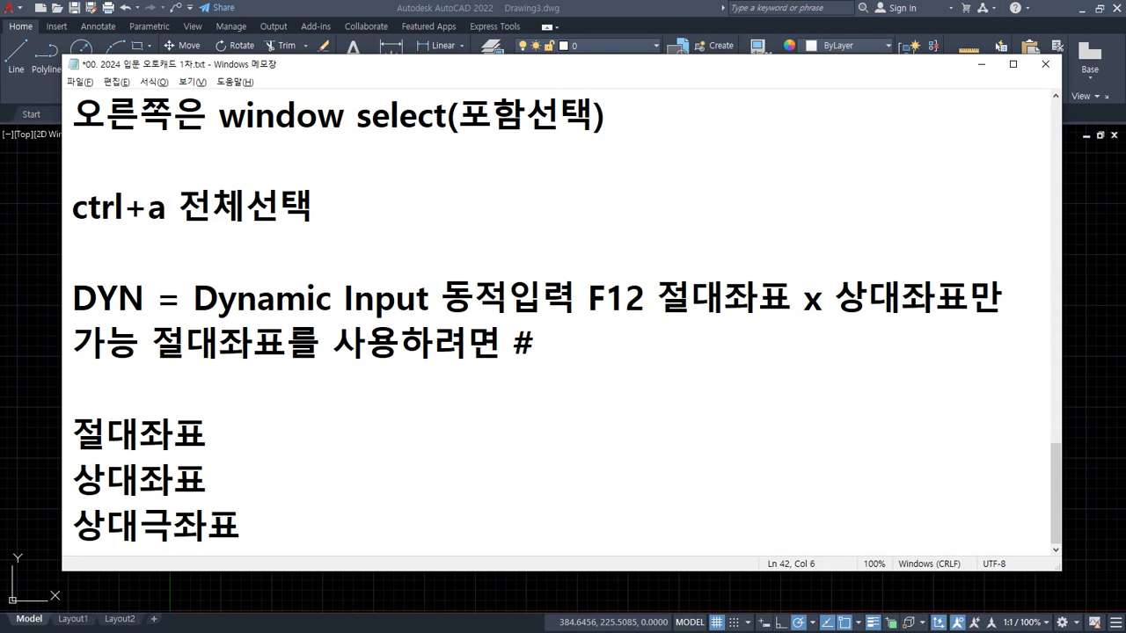
# Append the format "x,y" to the 절대좌표 line and "@x,y" to the 상대좌표 line.
pyautogui.press('Up')
pyautogui.press('Up')
pyautogui.write('x,y')
pyautogui.press('Down')
pyautogui.press('BackSpace')
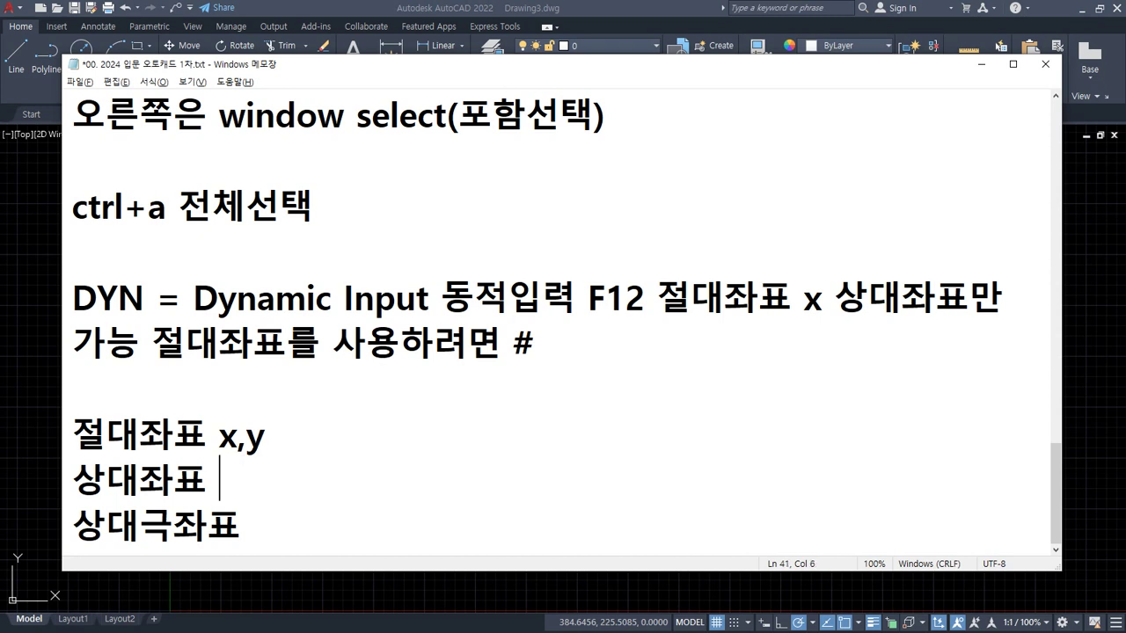
pyautogui.write('@xy,')
pyautogui.press('BackSpace')
pyautogui.press('BackSpace')
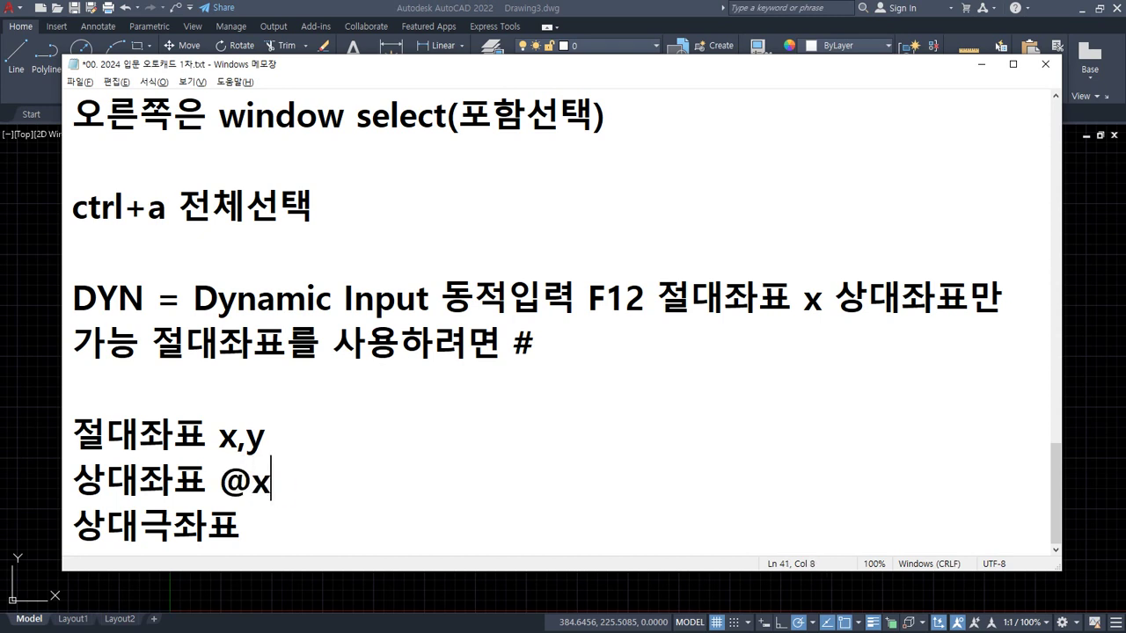
pyautogui.write(',7')
pyautogui.press('BackSpace')
pyautogui.write('y')
pyautogui.press('Down')
pyautogui.write('@')
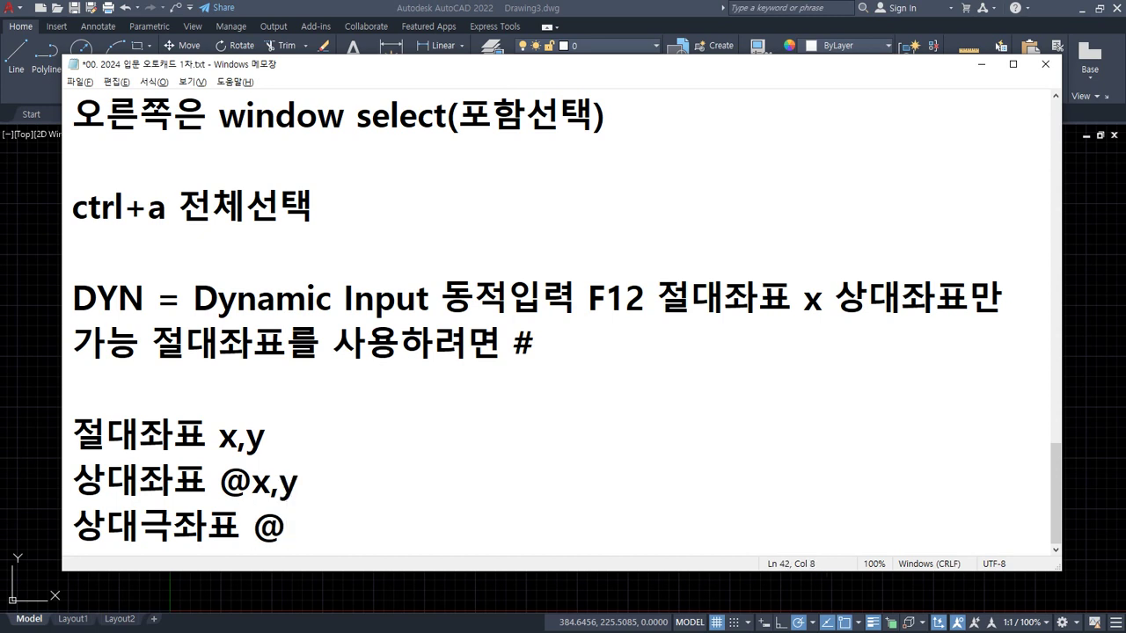
pyautogui.write('거리<방향')
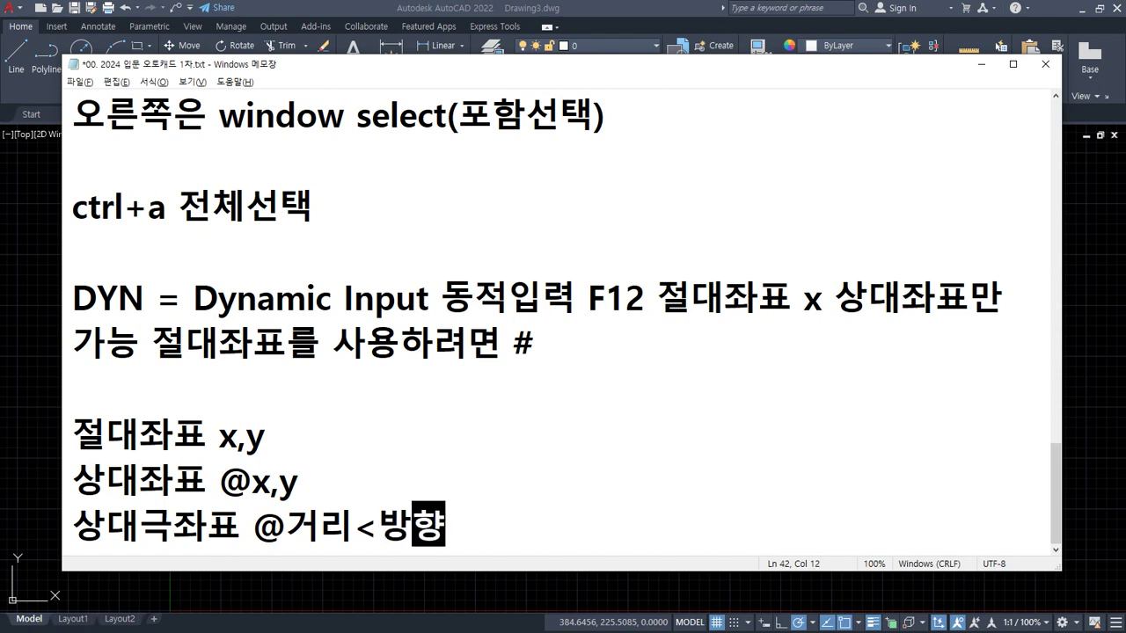
pyautogui.press('Right')
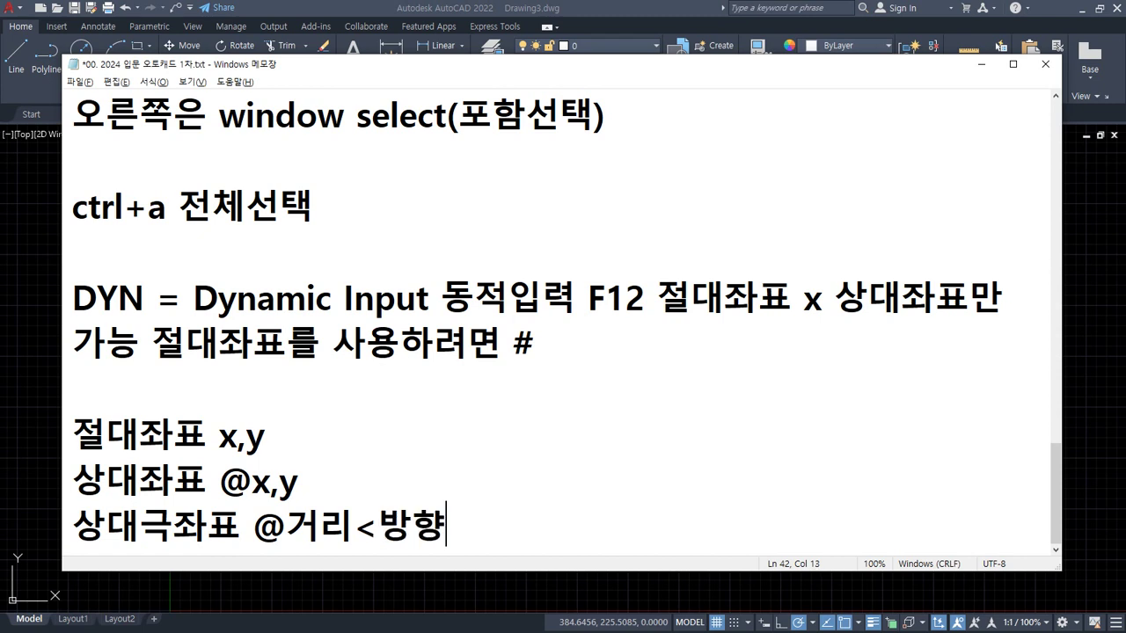
pyautogui.moveTo(234, 482)
pyautogui.mouseDown()
pyautogui.moveTo(262, 510)
pyautogui.moveTo(259, 472)
pyautogui.moveTo(286, 556)
pyautogui.moveTo(251, 517)
pyautogui.moveTo(298, 556)
pyautogui.moveTo(395, 556)
pyautogui.mouseUp()
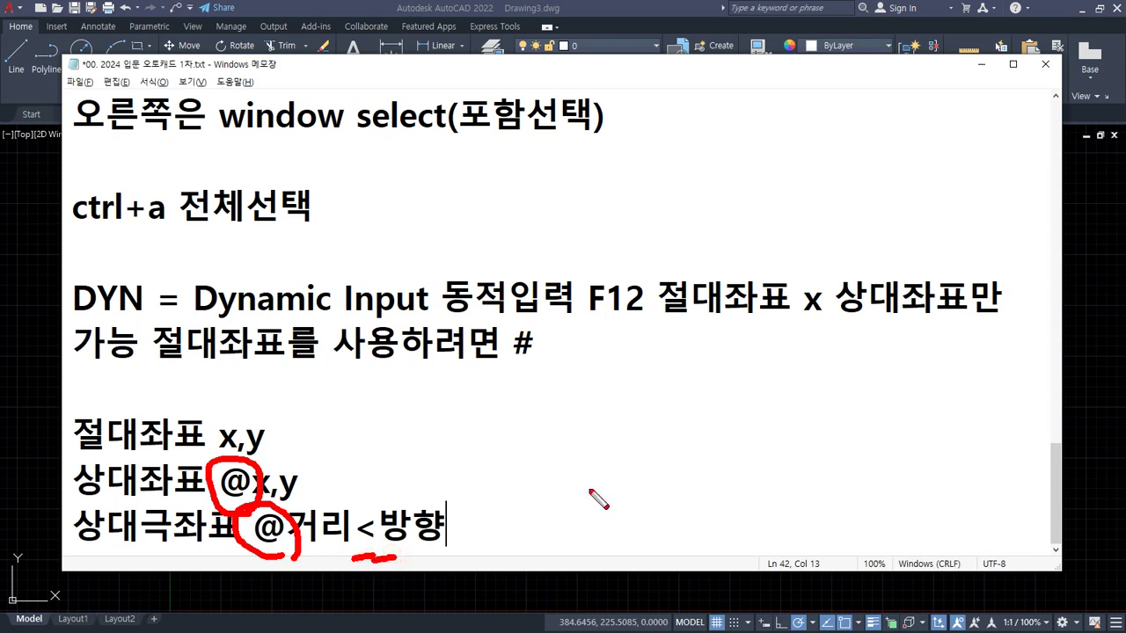
pyautogui.moveTo(660, 316); pyautogui.dragTo(957, 322)
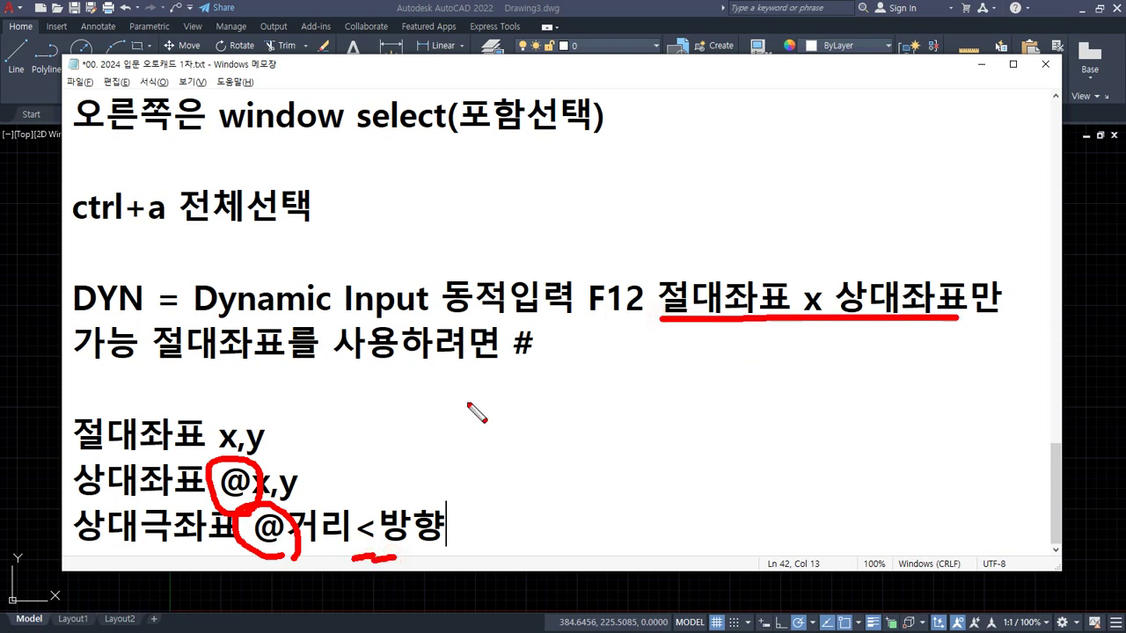
pyautogui.press('e')
pyautogui.moveTo(252, 553)
pyautogui.mouseDown()
pyautogui.moveTo(224, 506)
pyautogui.moveTo(290, 500)
pyautogui.moveTo(268, 556)
pyautogui.moveTo(253, 552)
pyautogui.mouseUp()
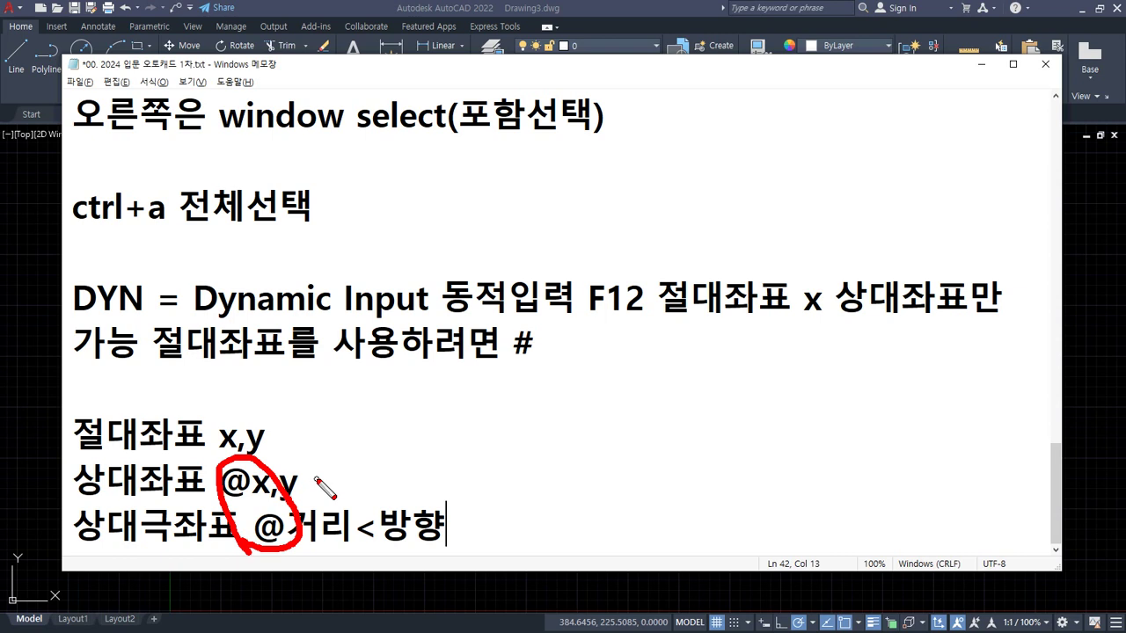
pyautogui.moveTo(559, 355)
pyautogui.mouseDown()
pyautogui.moveTo(398, 377)
pyautogui.moveTo(519, 293)
pyautogui.moveTo(503, 387)
pyautogui.mouseUp()
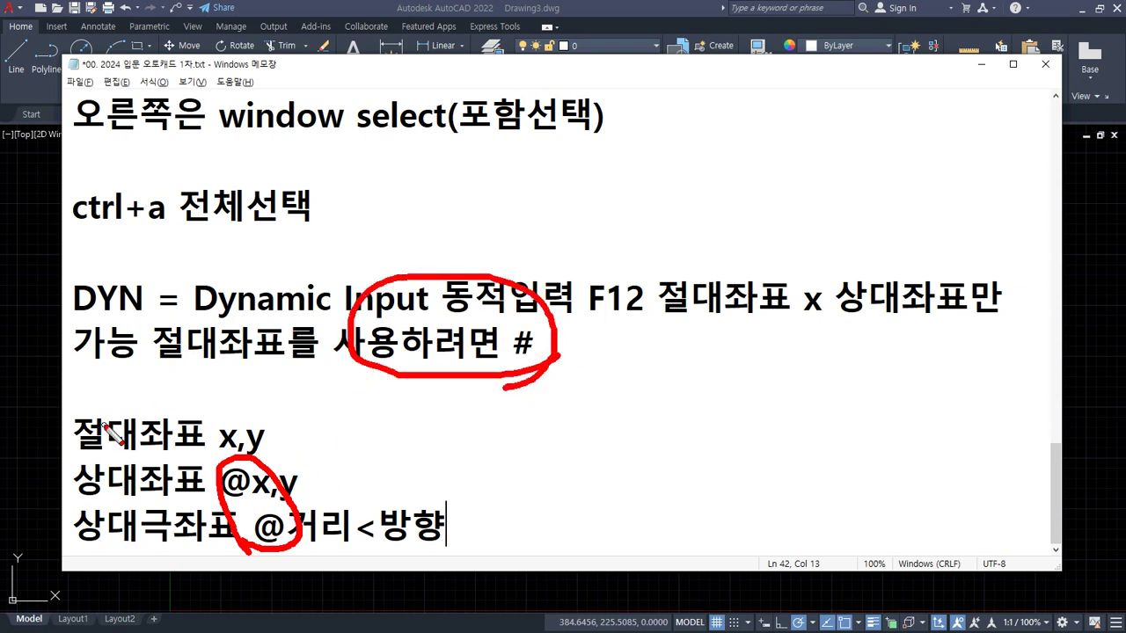
pyautogui.moveTo(117, 403)
pyautogui.mouseDown()
pyautogui.moveTo(64, 455)
pyautogui.moveTo(230, 511)
pyautogui.moveTo(88, 408)
pyautogui.mouseUp()
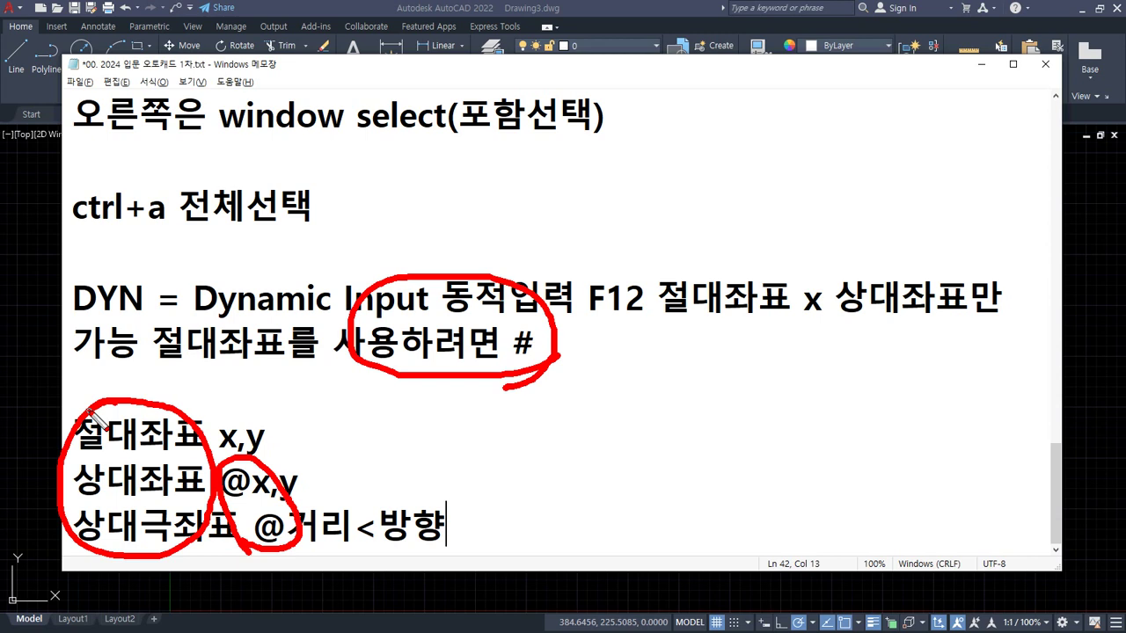
pyautogui.press('Escape')
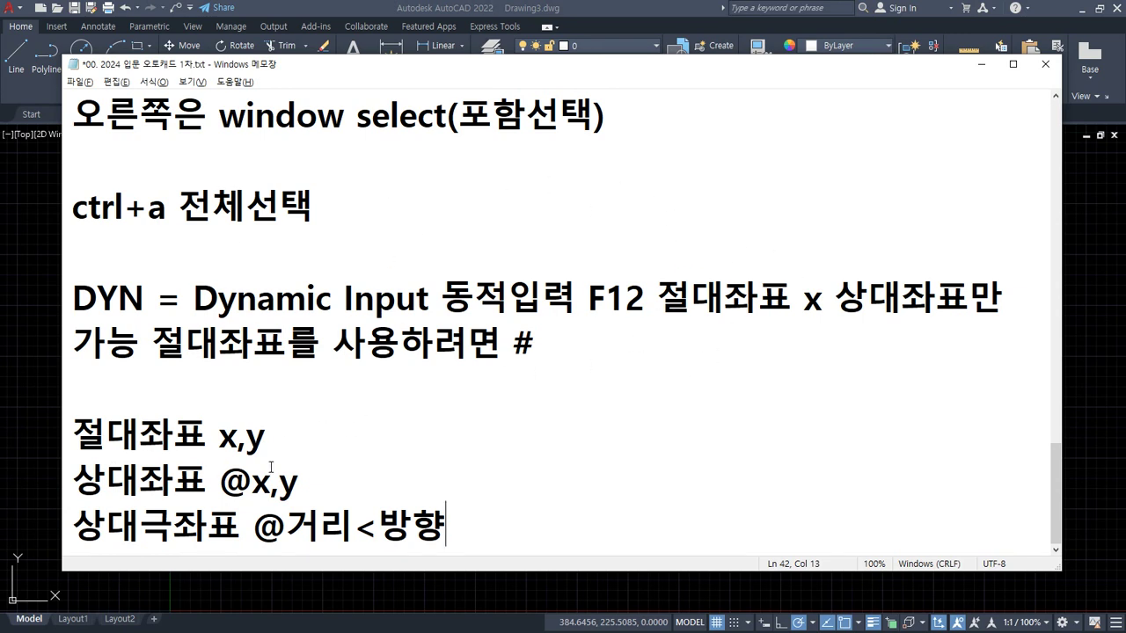
pyautogui.hotkey('ctrl', '2')
pyautogui.moveTo(91, 564)
pyautogui.mouseDown()
pyautogui.moveTo(134, 403)
pyautogui.moveTo(472, 487)
pyautogui.moveTo(189, 578)
pyautogui.moveTo(86, 570)
pyautogui.mouseUp()
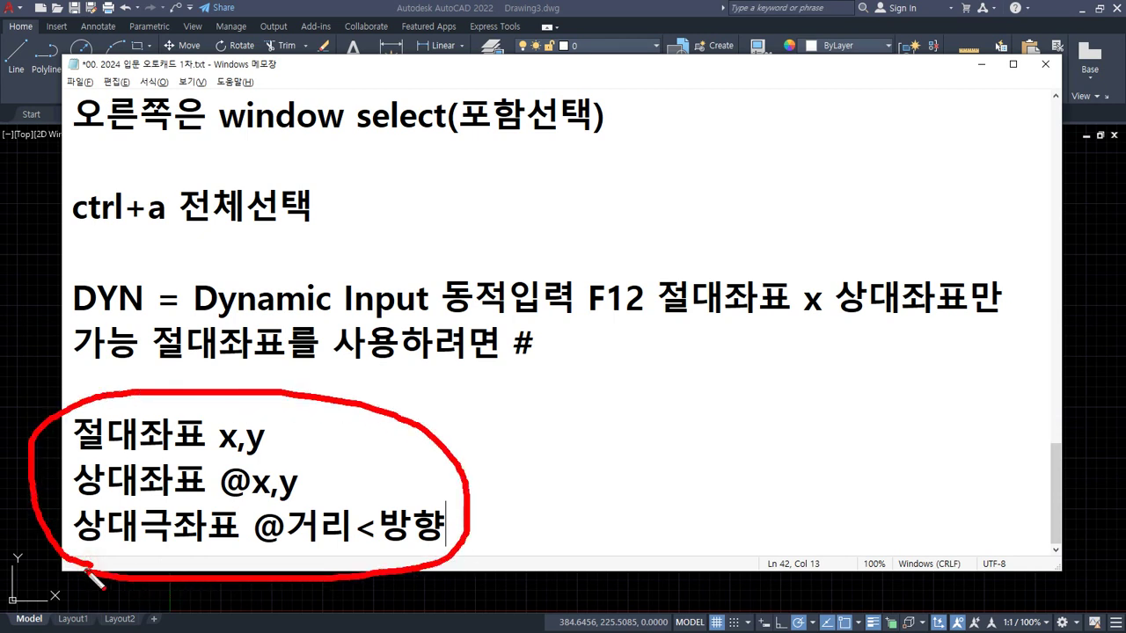
pyautogui.press('Escape')
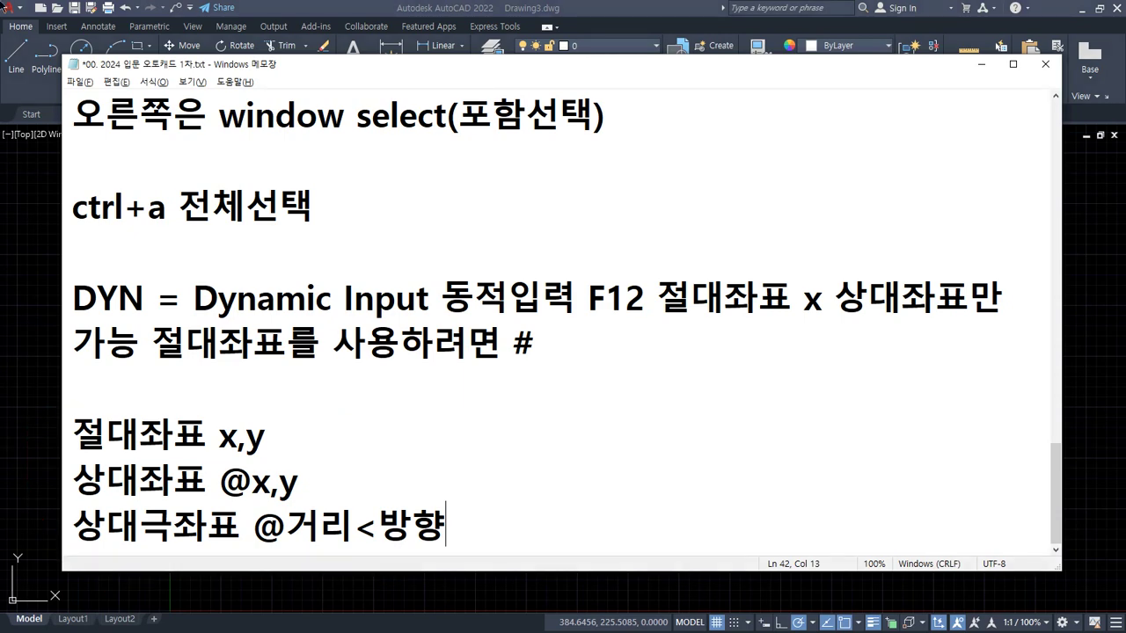
# Switch to AutoCAD and start the Line command with empty space beside the outlines.
pyautogui.hotkey('alt', 'Tab')
pyautogui.moveTo(636, 440); pyautogui.dragTo(460, 452, button='middle')
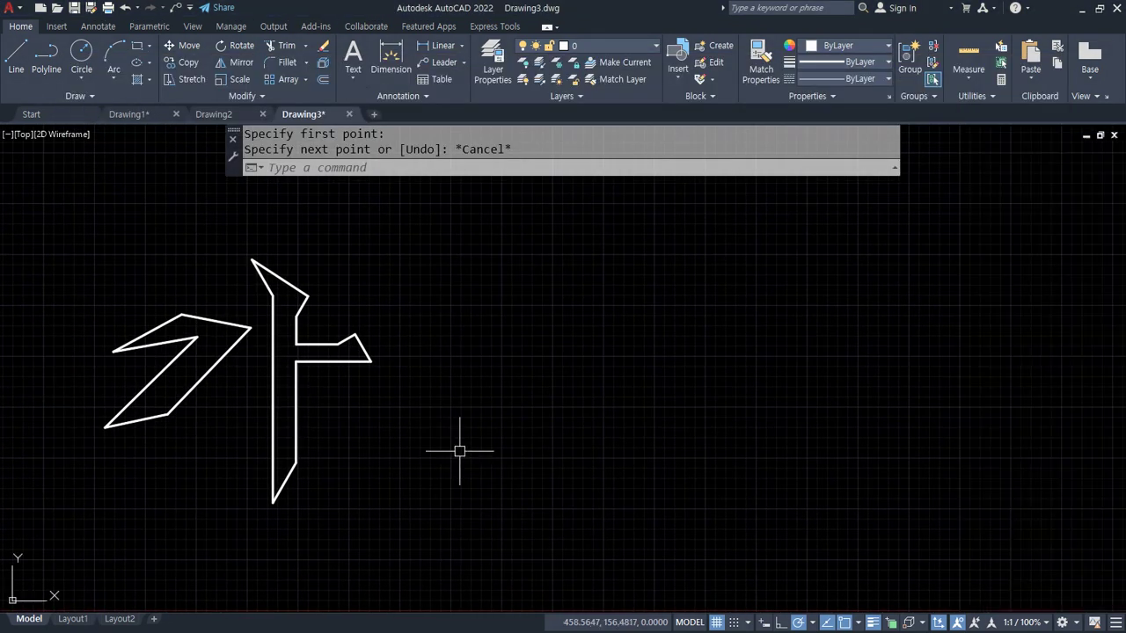
pyautogui.write('l')
pyautogui.press('Return')
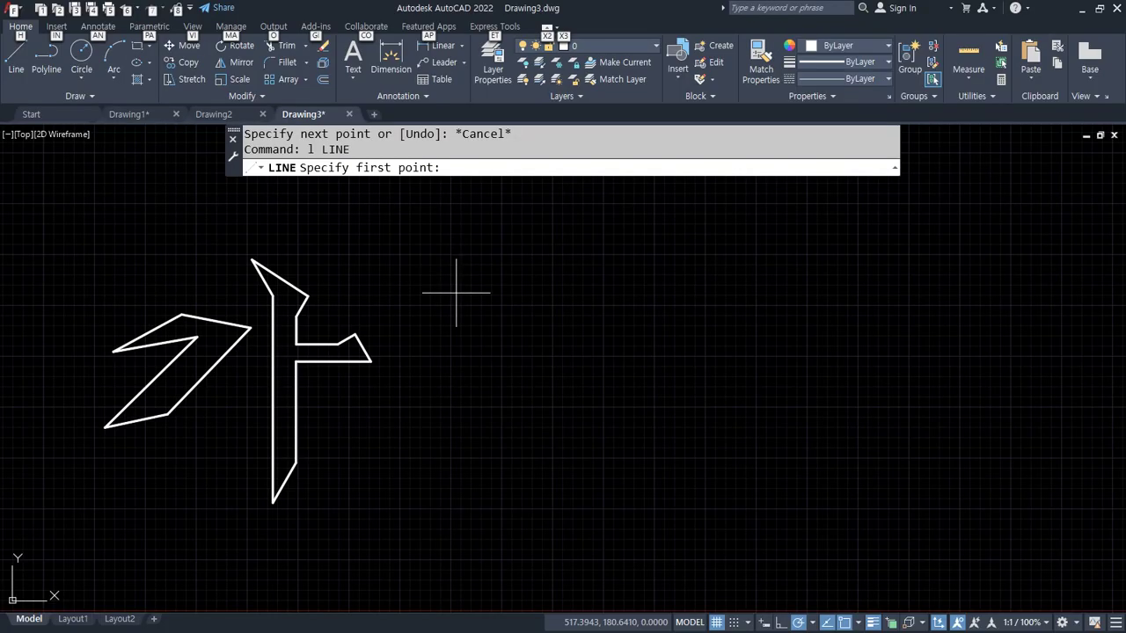
pyautogui.moveTo(335, 476)
pyautogui.mouseDown()
pyautogui.moveTo(968, 479)
pyautogui.moveTo(951, 500)
pyautogui.mouseUp()
pyautogui.moveTo(431, 556)
pyautogui.mouseDown()
pyautogui.moveTo(432, 165)
pyautogui.moveTo(467, 199)
pyautogui.mouseUp()
pyautogui.moveTo(1017, 445)
pyautogui.mouseDown()
pyautogui.moveTo(1051, 482)
pyautogui.moveTo(1031, 484)
pyautogui.mouseUp()
pyautogui.moveTo(345, 155)
pyautogui.mouseDown()
pyautogui.moveTo(333, 181)
pyautogui.moveTo(340, 250)
pyautogui.moveTo(327, 229)
pyautogui.mouseUp()
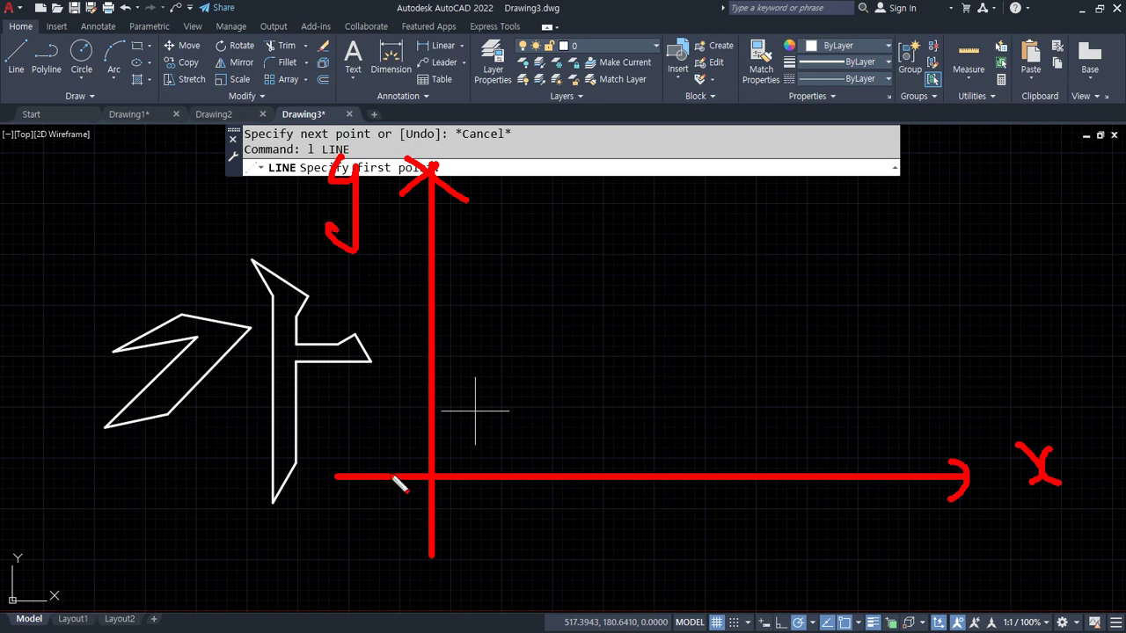
pyautogui.moveTo(718, 465); pyautogui.dragTo(718, 498)
pyautogui.moveTo(408, 268); pyautogui.dragTo(478, 260)
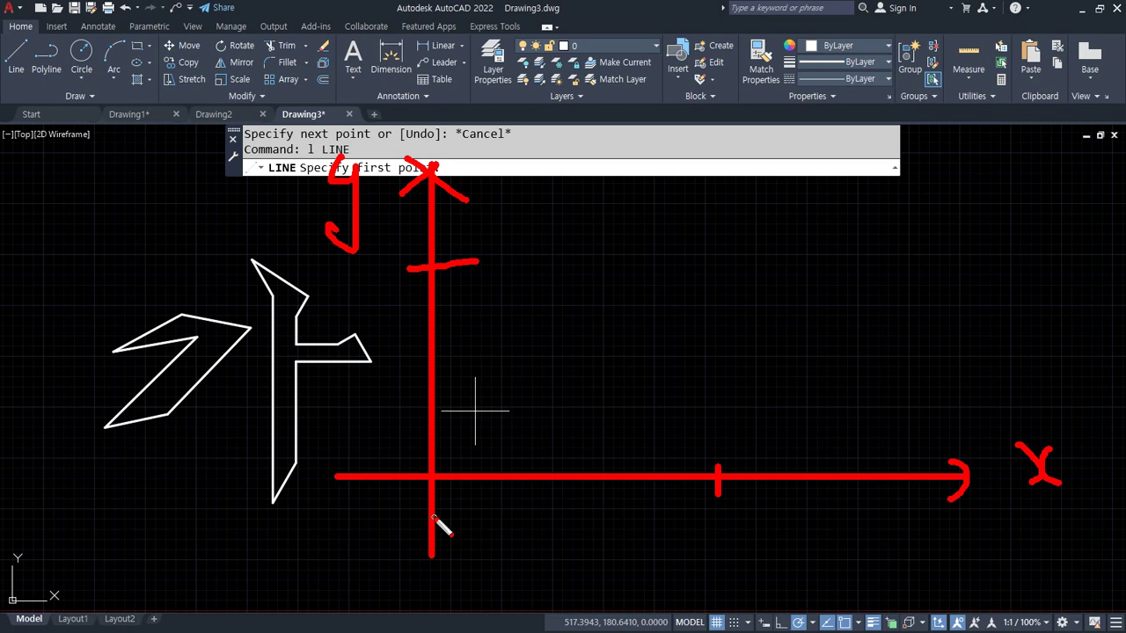
pyautogui.press('Escape')
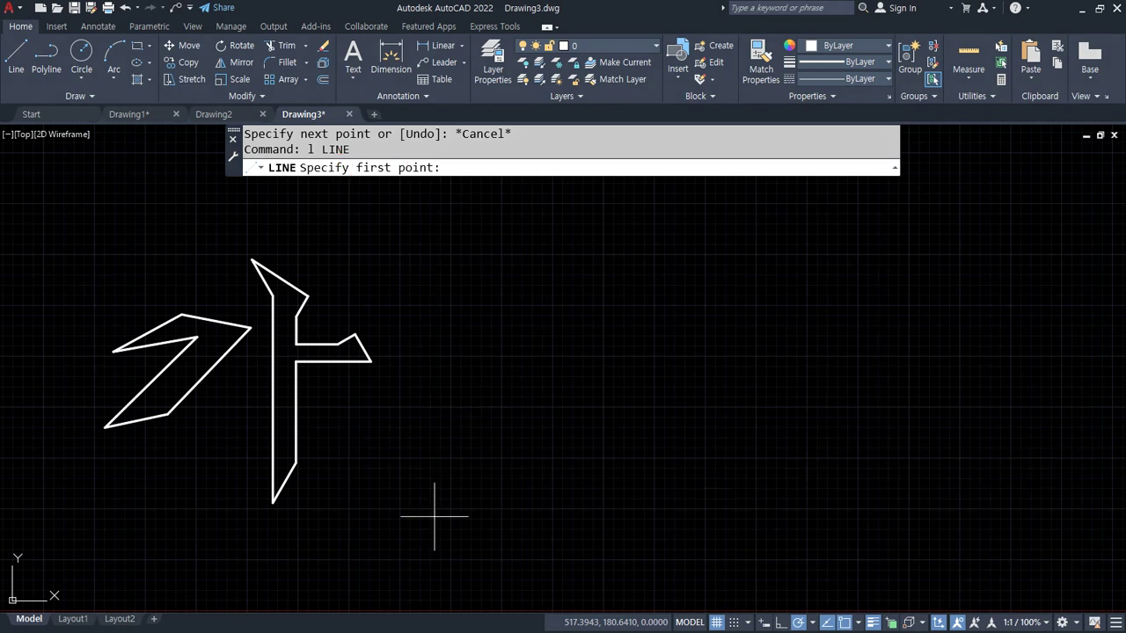
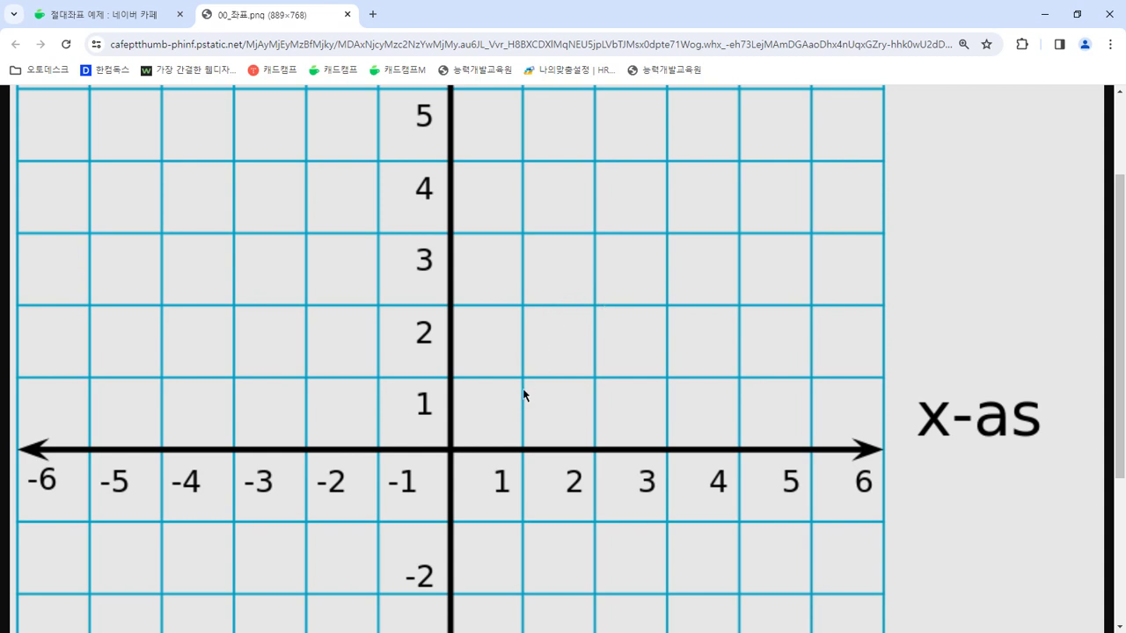
# Switch to the coordinate grid image in the browser and examine its x and y axes and the origin 0,0.
pyautogui.moveTo(62, 453); pyautogui.dragTo(881, 414)
pyautogui.moveTo(450, 105); pyautogui.dragTo(451, 626)
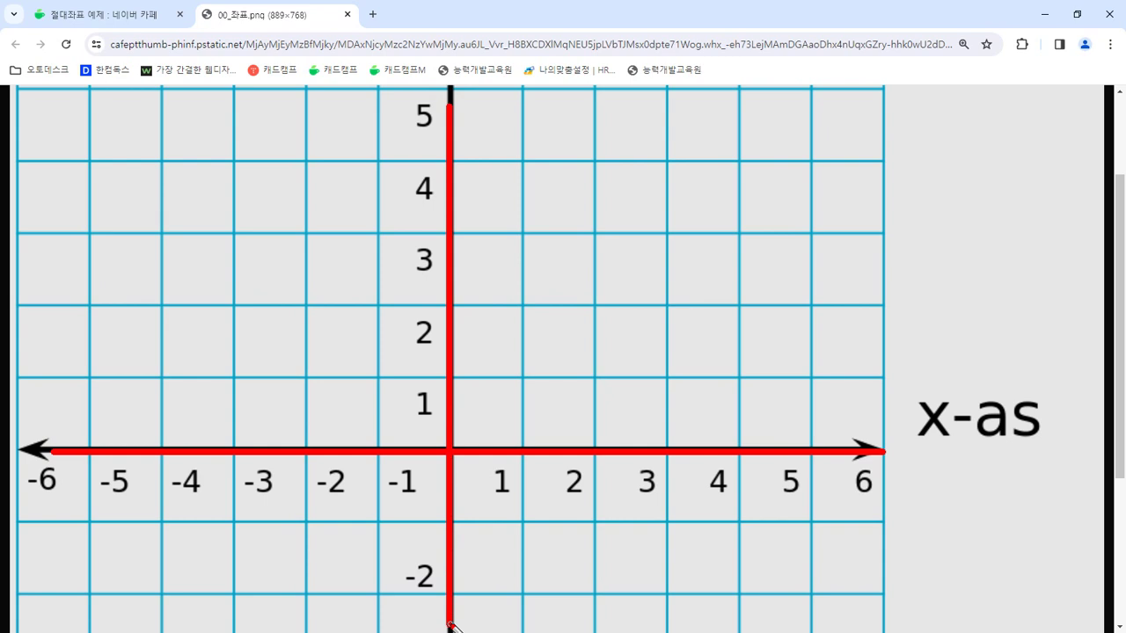
pyautogui.click(449, 452)
pyautogui.moveTo(450, 453); pyautogui.dragTo(452, 454)
pyautogui.moveTo(528, 256)
pyautogui.mouseDown()
pyautogui.moveTo(530, 277)
pyautogui.moveTo(528, 254)
pyautogui.moveTo(561, 288)
pyautogui.mouseUp()
pyautogui.moveTo(598, 253)
pyautogui.mouseDown()
pyautogui.moveTo(603, 278)
pyautogui.moveTo(587, 255)
pyautogui.mouseUp()
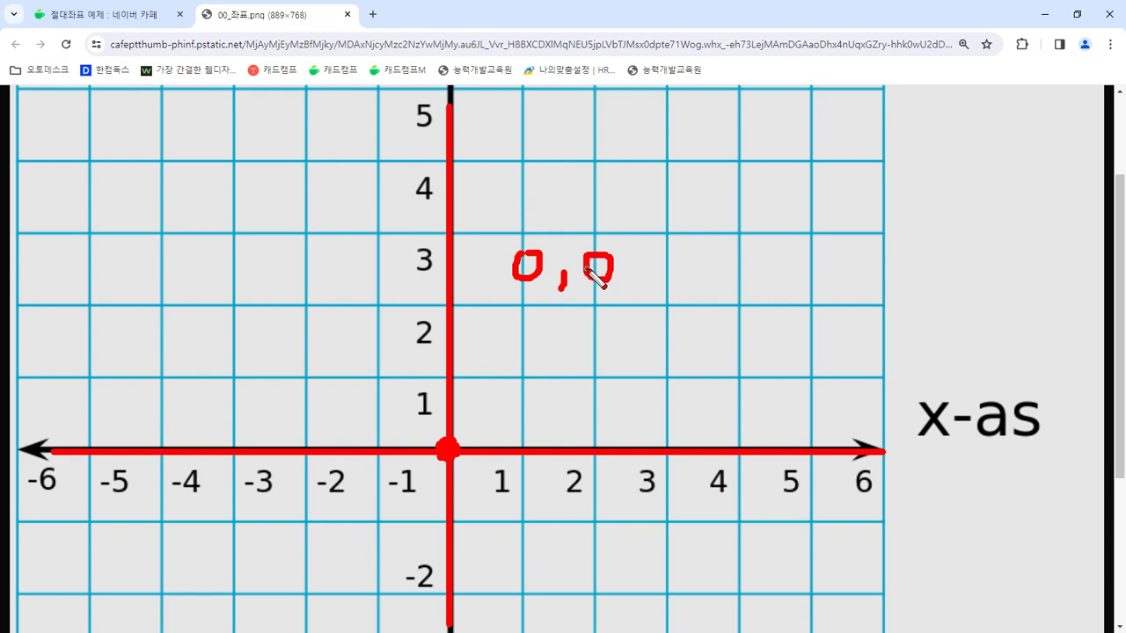
pyautogui.press('Escape')
# Switch back to AutoCAD and examine the drawing's origin at the UCS icon below the outlines.
pyautogui.hotkey('alt', 'Tab')
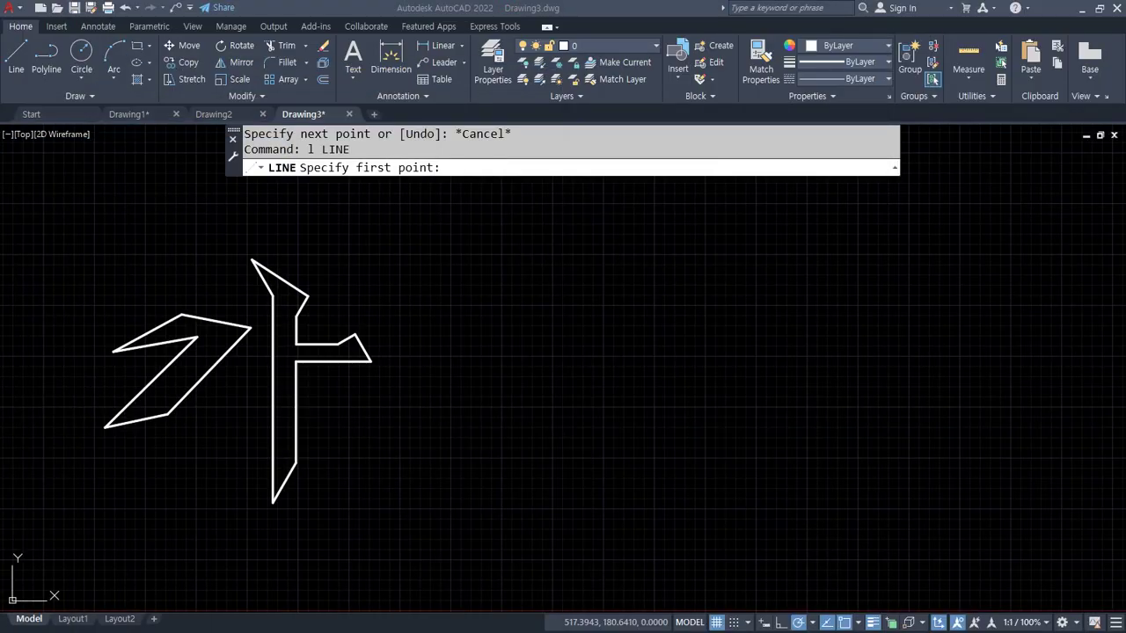
pyautogui.scroll(-3, 428, 365)
pyautogui.scroll(5, 423, 435)
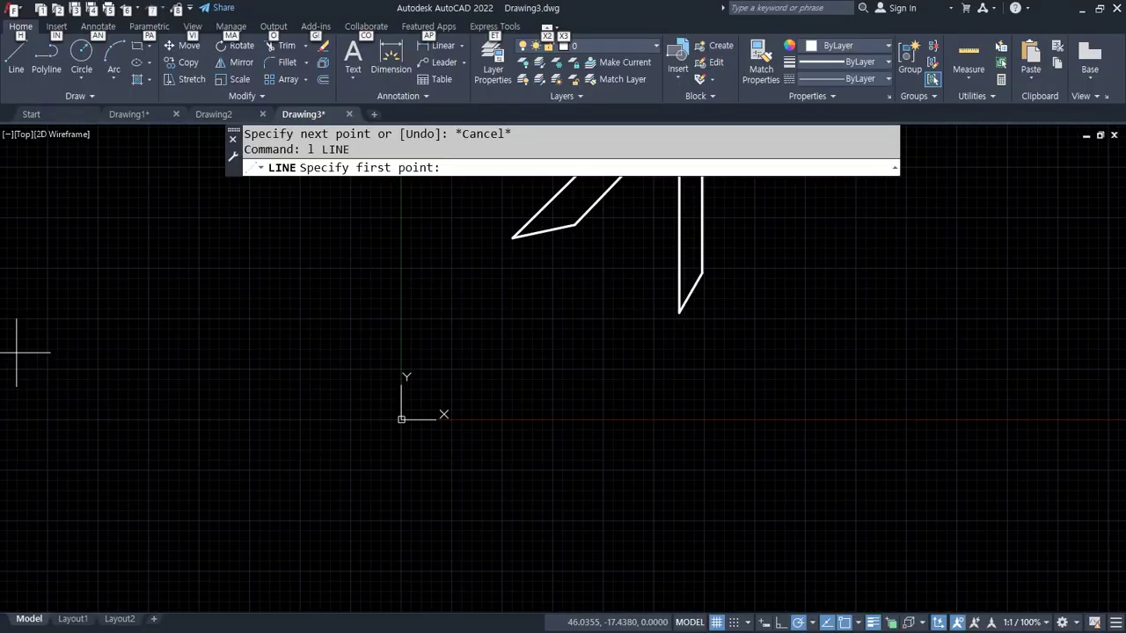
# Switch to the coordinate grid image in the browser and examine how the point 2,2 is counted from the origin.
pyautogui.hotkey('alt', 'Tab')
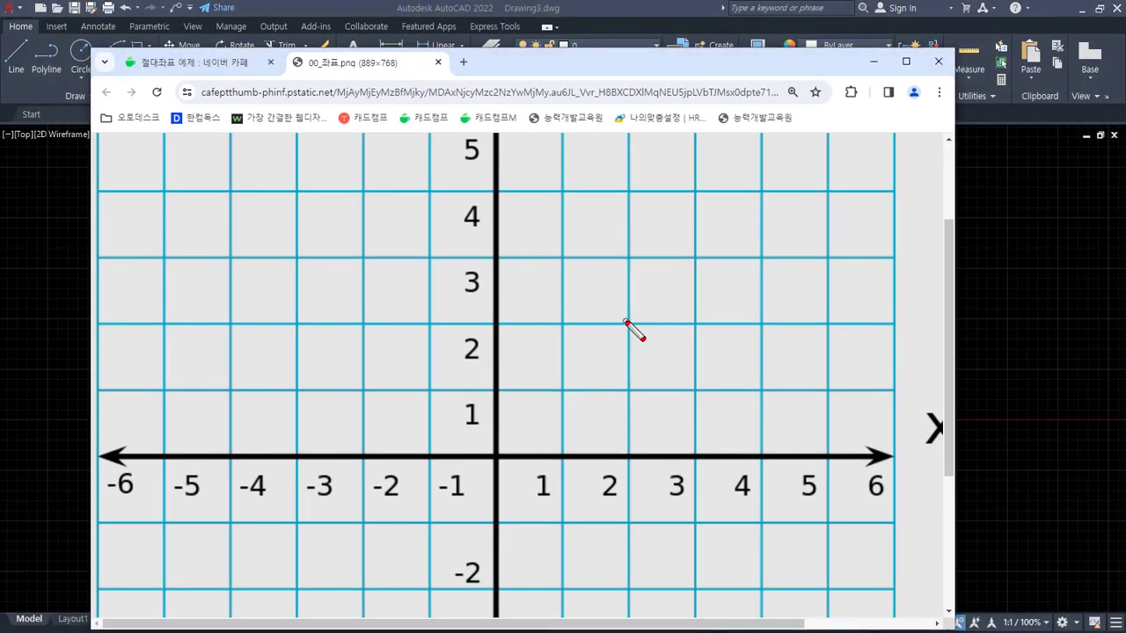
pyautogui.moveTo(627, 322); pyautogui.dragTo(639, 327)
pyautogui.press('Escape')
pyautogui.hotkey('ctrl', '2')
pyautogui.moveTo(628, 326); pyautogui.dragTo(634, 329)
pyautogui.moveTo(495, 456)
pyautogui.mouseDown()
pyautogui.moveTo(564, 483)
pyautogui.moveTo(572, 462)
pyautogui.moveTo(633, 466)
pyautogui.mouseUp()
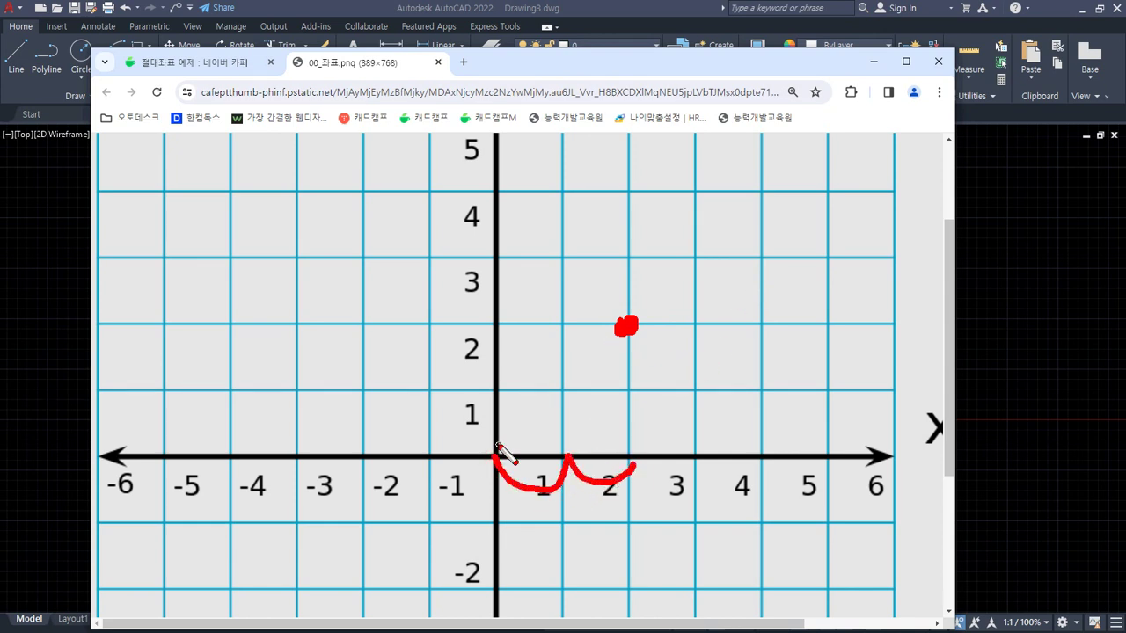
pyautogui.moveTo(496, 454)
pyautogui.mouseDown()
pyautogui.moveTo(485, 444)
pyautogui.moveTo(481, 336)
pyautogui.mouseUp()
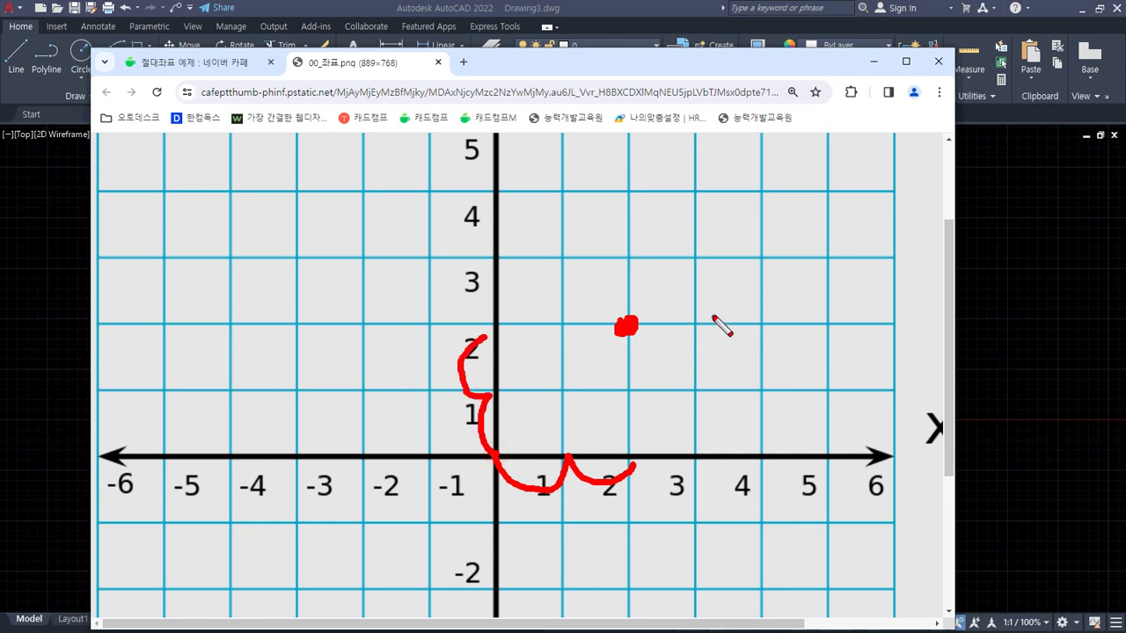
pyautogui.moveTo(656, 280)
pyautogui.mouseDown()
pyautogui.moveTo(678, 304)
pyautogui.moveTo(737, 294)
pyautogui.moveTo(764, 273)
pyautogui.mouseUp()
pyautogui.click(705, 297)
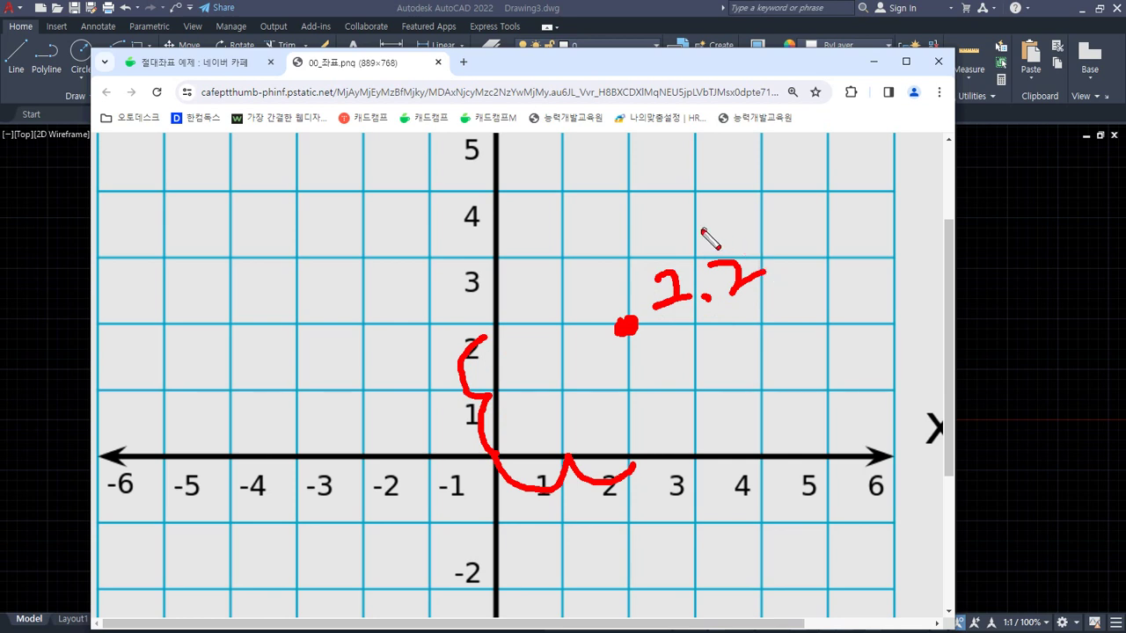
# Examine how the point 2,4 is counted from the origin along both axes of the grid image.
pyautogui.press('e')
pyautogui.click(624, 193)
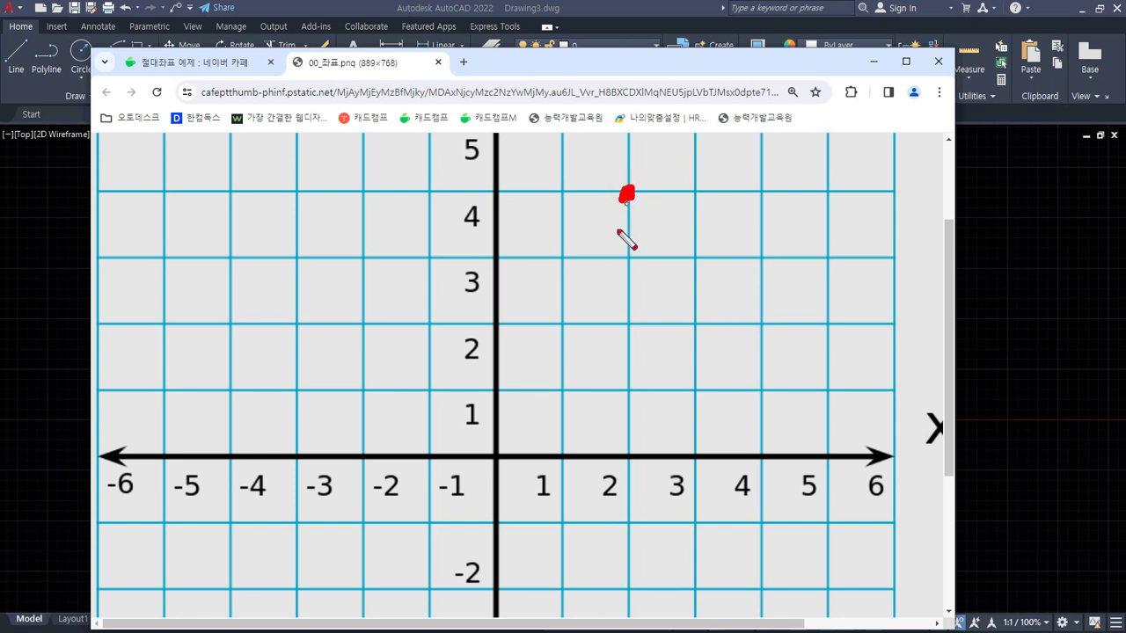
pyautogui.moveTo(511, 466)
pyautogui.mouseDown()
pyautogui.moveTo(582, 494)
pyautogui.moveTo(620, 471)
pyautogui.moveTo(677, 357)
pyautogui.moveTo(655, 303)
pyautogui.mouseUp()
pyautogui.moveTo(653, 213)
pyautogui.mouseDown()
pyautogui.moveTo(666, 247)
pyautogui.moveTo(641, 277)
pyautogui.mouseUp()
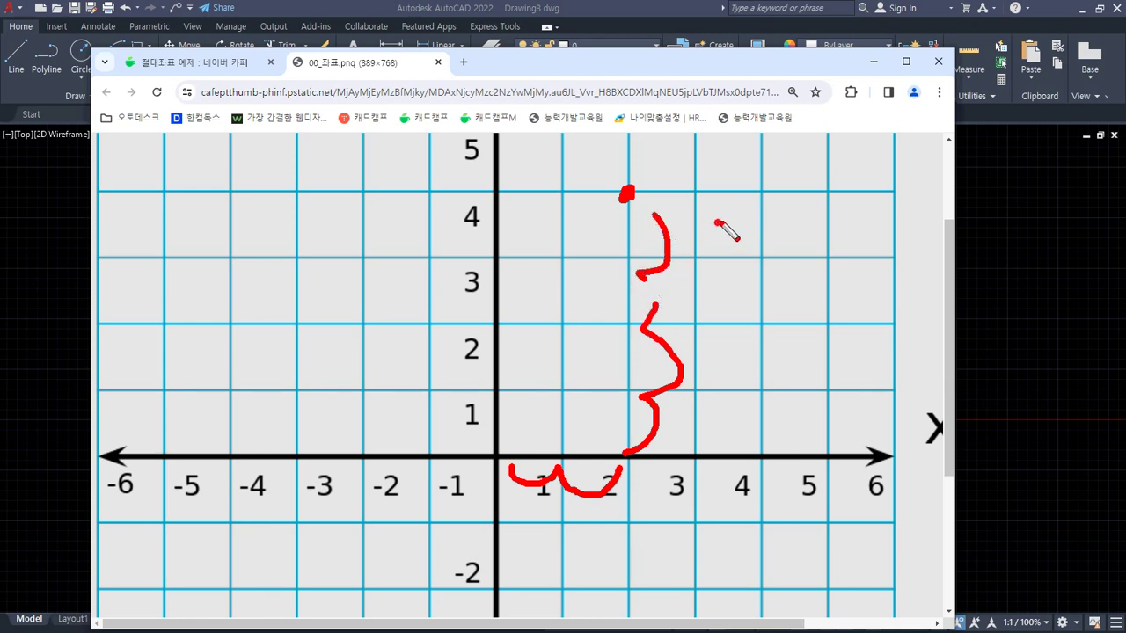
pyautogui.moveTo(716, 225); pyautogui.dragTo(770, 253)
pyautogui.click(767, 235)
pyautogui.moveTo(783, 195)
pyautogui.mouseDown()
pyautogui.moveTo(831, 232)
pyautogui.moveTo(817, 267)
pyautogui.mouseUp()
pyautogui.moveTo(843, 199); pyautogui.dragTo(866, 238)
pyautogui.moveTo(707, 218)
pyautogui.mouseDown()
pyautogui.moveTo(695, 236)
pyautogui.moveTo(701, 274)
pyautogui.mouseUp()
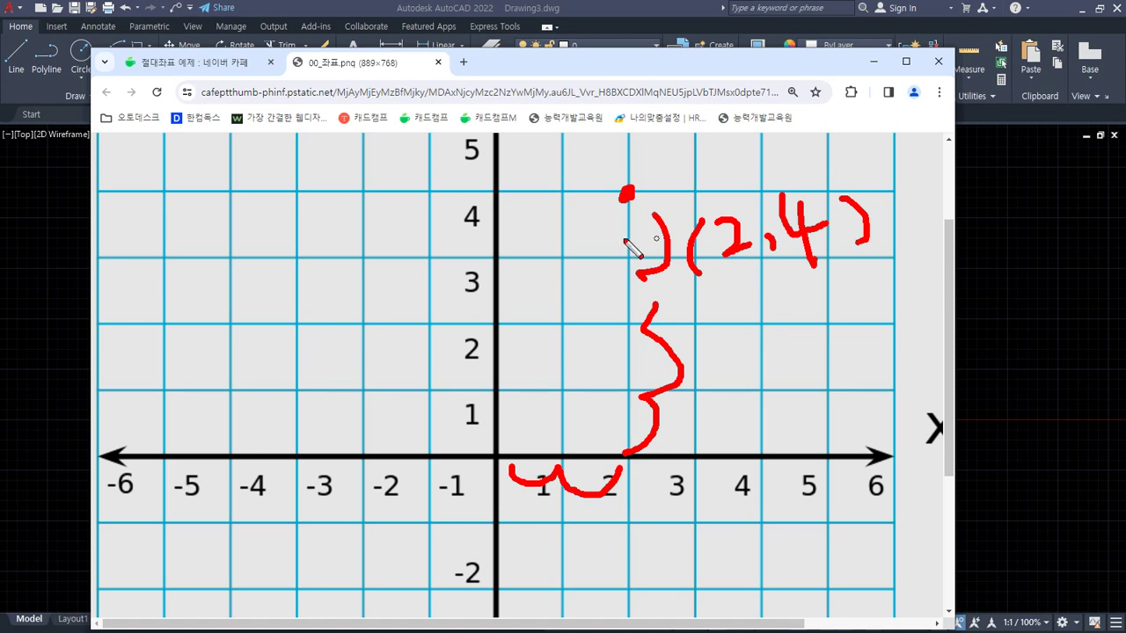
pyautogui.press('e')
# Switch to the Notepad notes and review the absolute coordinate format x,y.
pyautogui.hotkey('alt', 'Tab')
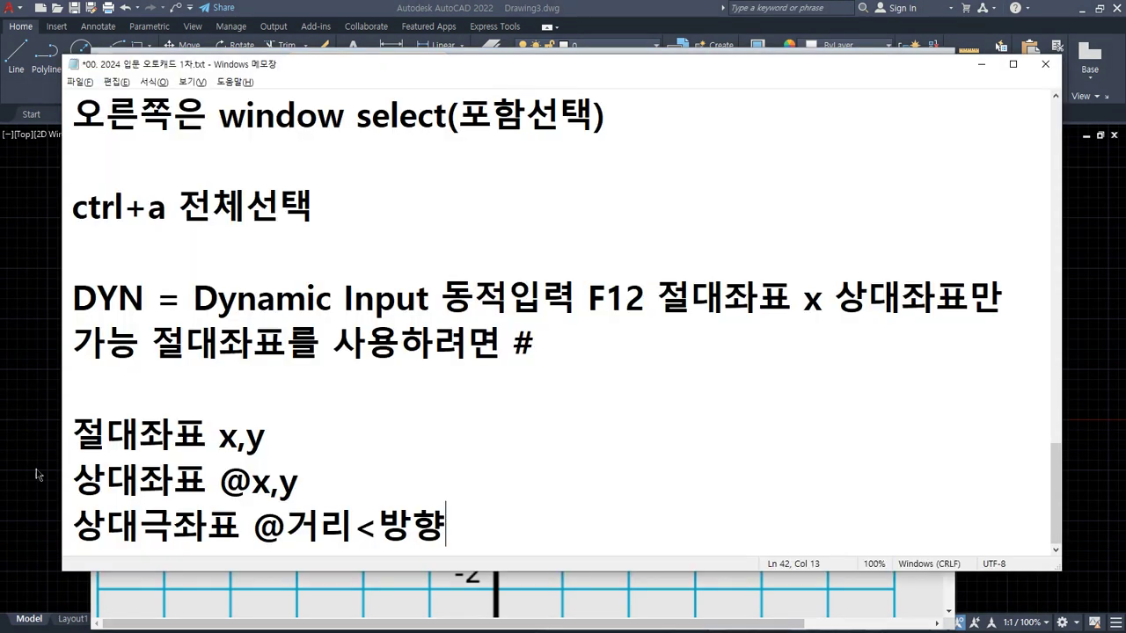
pyautogui.moveTo(220, 456); pyautogui.dragTo(270, 459)
pyautogui.click(242, 457)
pyautogui.press('Escape')
# Switch back to AutoCAD and draw the first line segment from the origin 0,0 to 50,0 using absolute coordinates.
pyautogui.hotkey('alt', 'Tab')
pyautogui.moveTo(405, 444)
pyautogui.mouseDown()
pyautogui.moveTo(452, 422)
pyautogui.moveTo(377, 443)
pyautogui.moveTo(436, 424)
pyautogui.mouseUp()
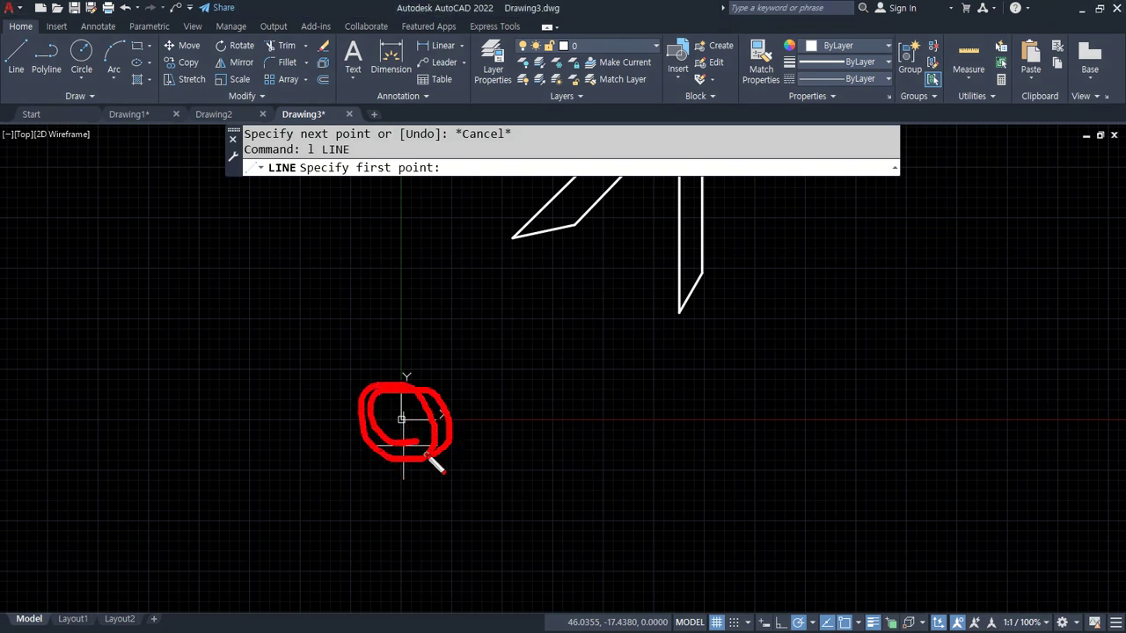
pyautogui.press('e')
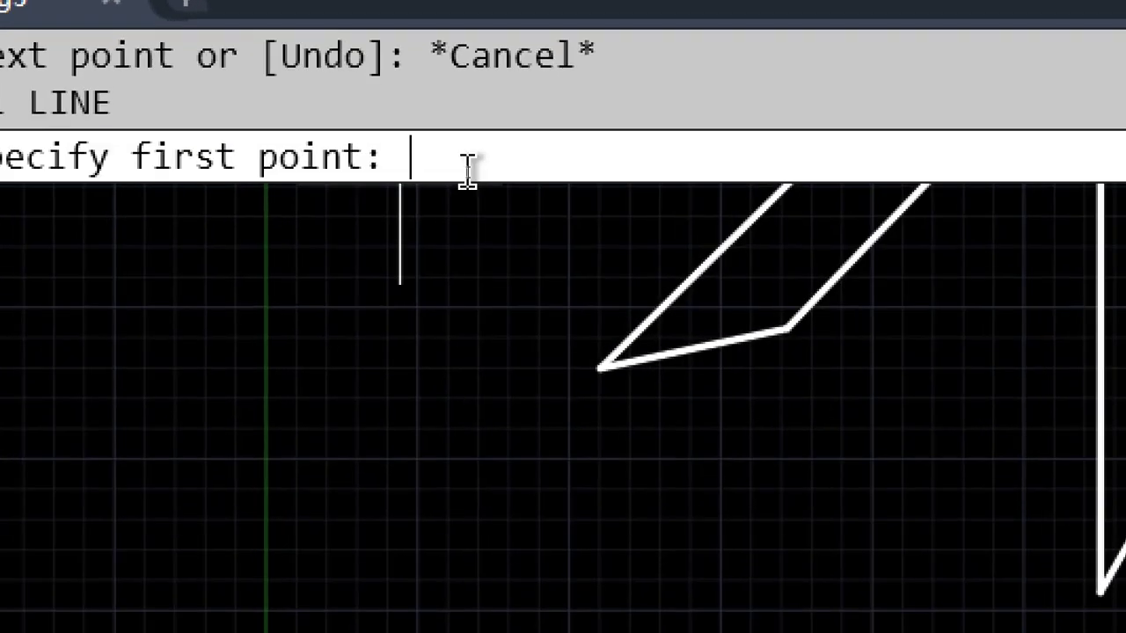
pyautogui.write('0,0')
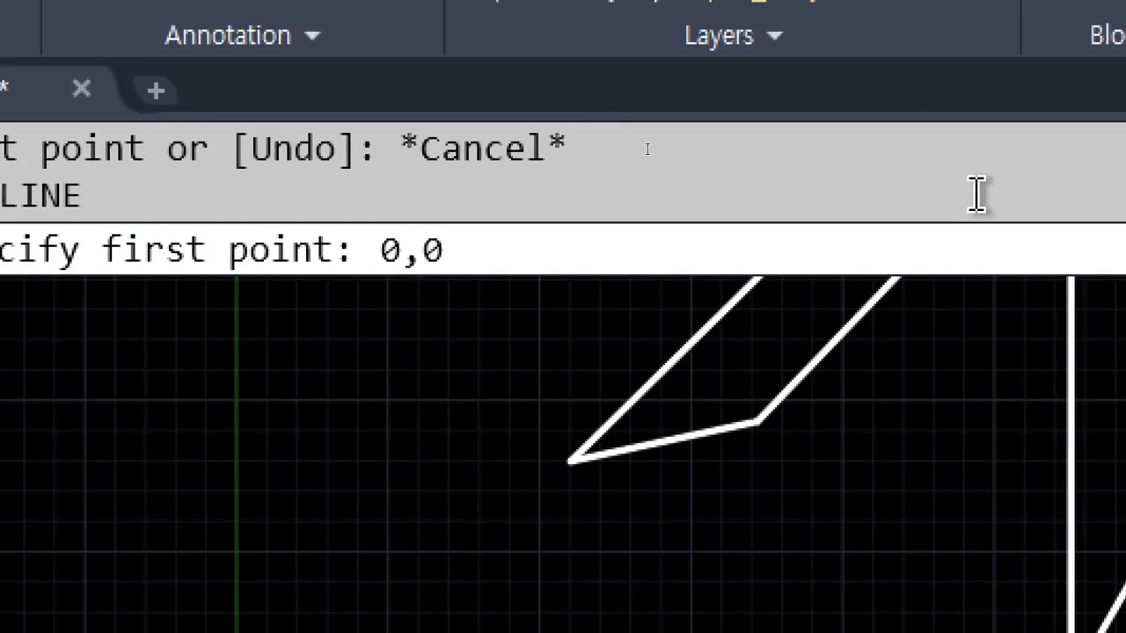
pyautogui.press('Return')
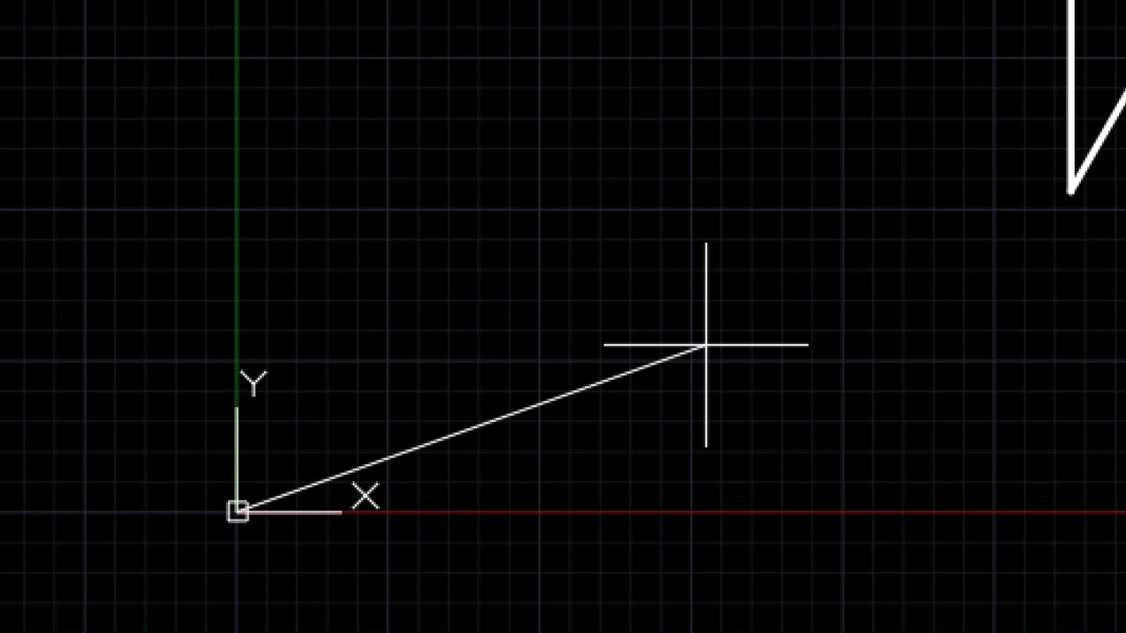
pyautogui.scroll(-4, 706, 345)
pyautogui.moveTo(558, 188)
pyautogui.mouseDown(button='middle')
pyautogui.moveTo(484, 520)
pyautogui.moveTo(440, 519)
pyautogui.moveTo(439, 302)
pyautogui.mouseUp(button='middle')
pyautogui.scroll(-5, 432, 302)
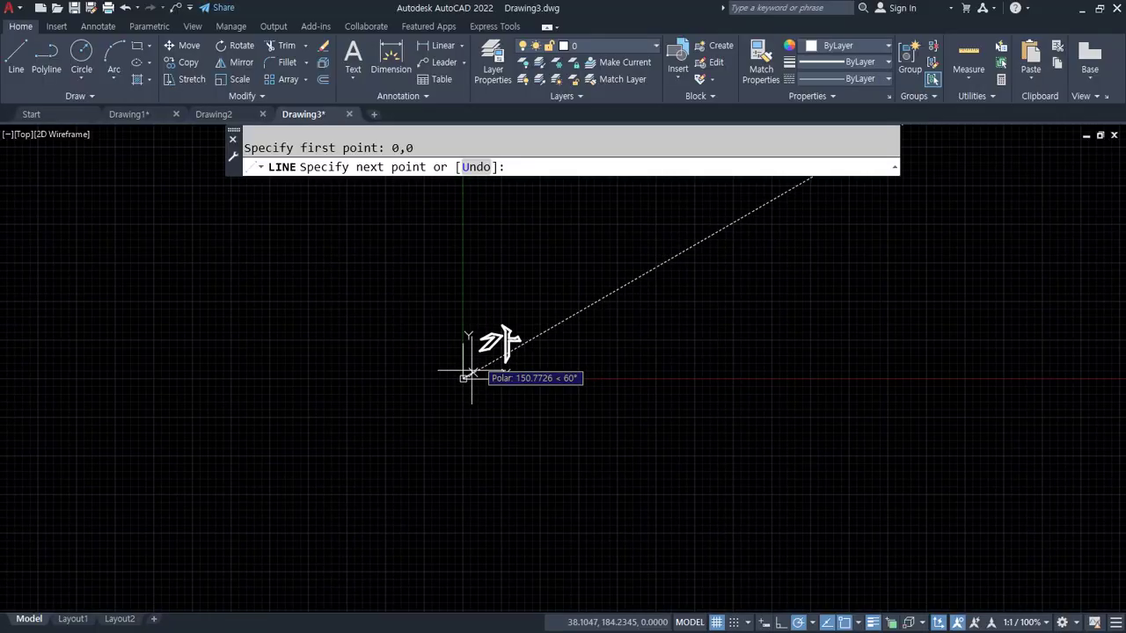
pyautogui.moveTo(438, 541); pyautogui.dragTo(463, 248, button='middle')
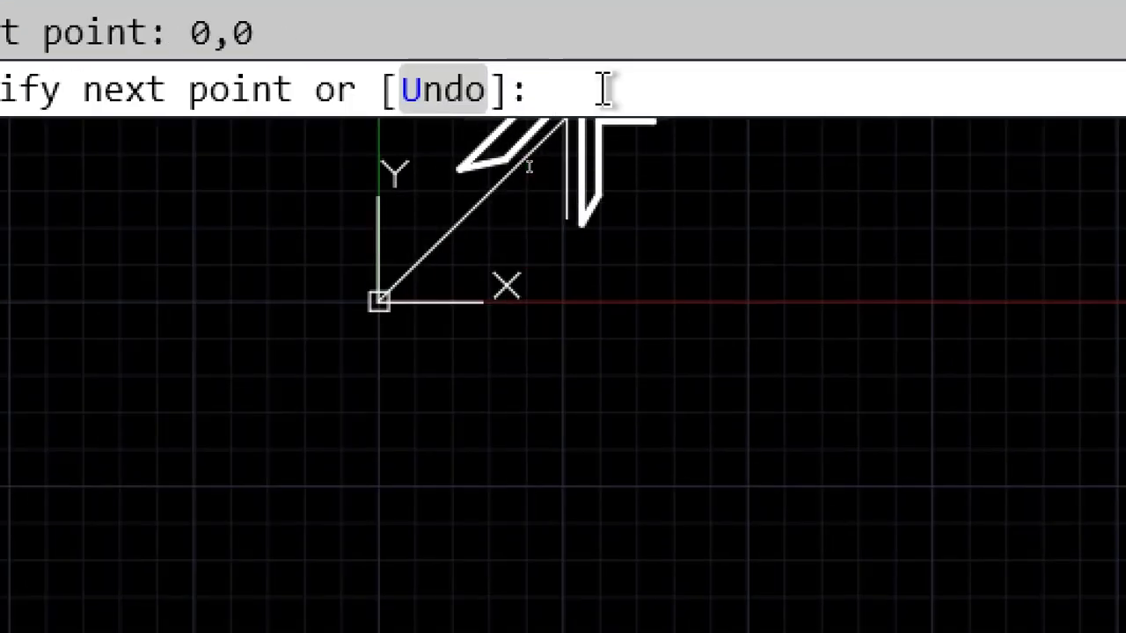
pyautogui.write('50')
pyautogui.write('.0')
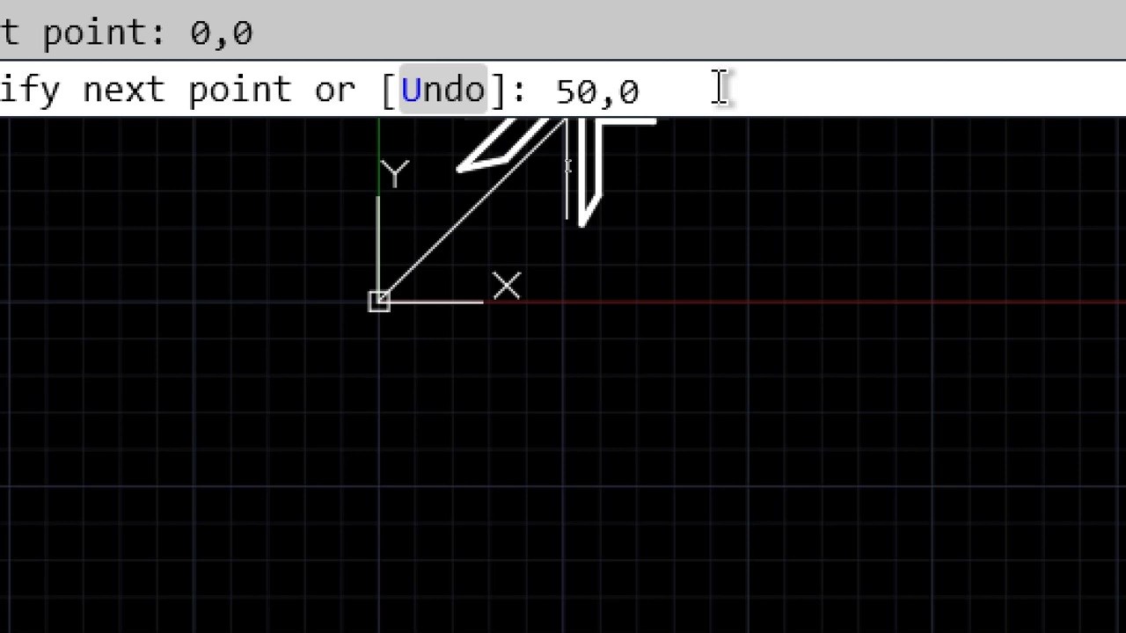
pyautogui.press('Return')
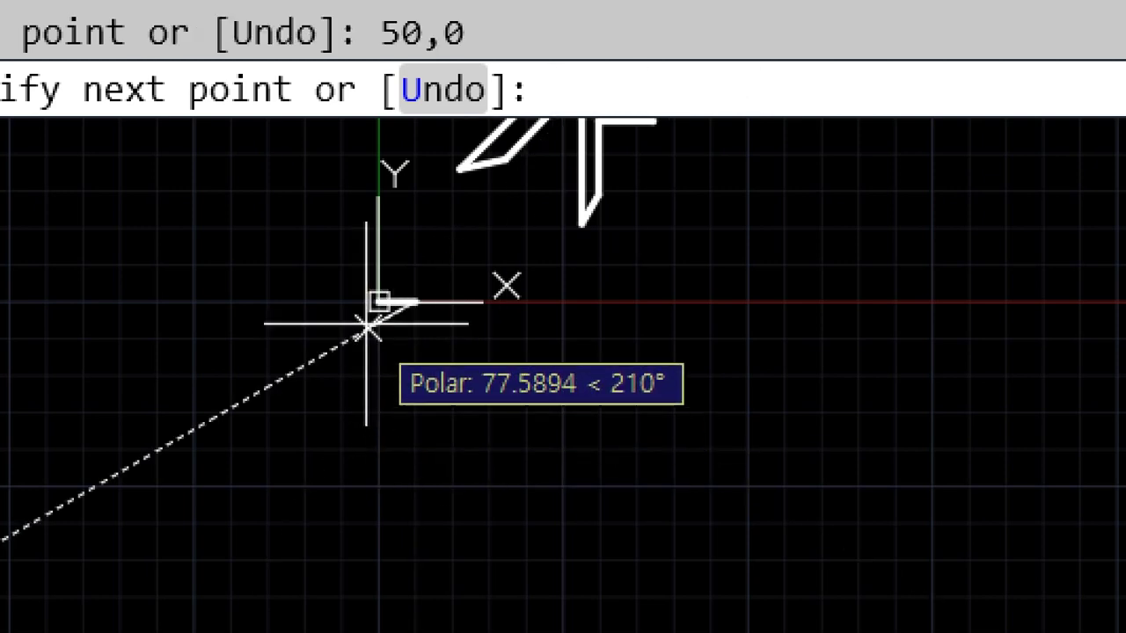
# Continue the line from the end of the base segment to the absolute point 50,50.
pyautogui.scroll(5, 369, 321)
pyautogui.scroll(2, 431, 283)
pyautogui.moveTo(465, 226)
pyautogui.mouseDown(button='middle')
pyautogui.moveTo(523, 414)
pyautogui.moveTo(540, 545)
pyautogui.moveTo(531, 559)
pyautogui.mouseUp(button='middle')
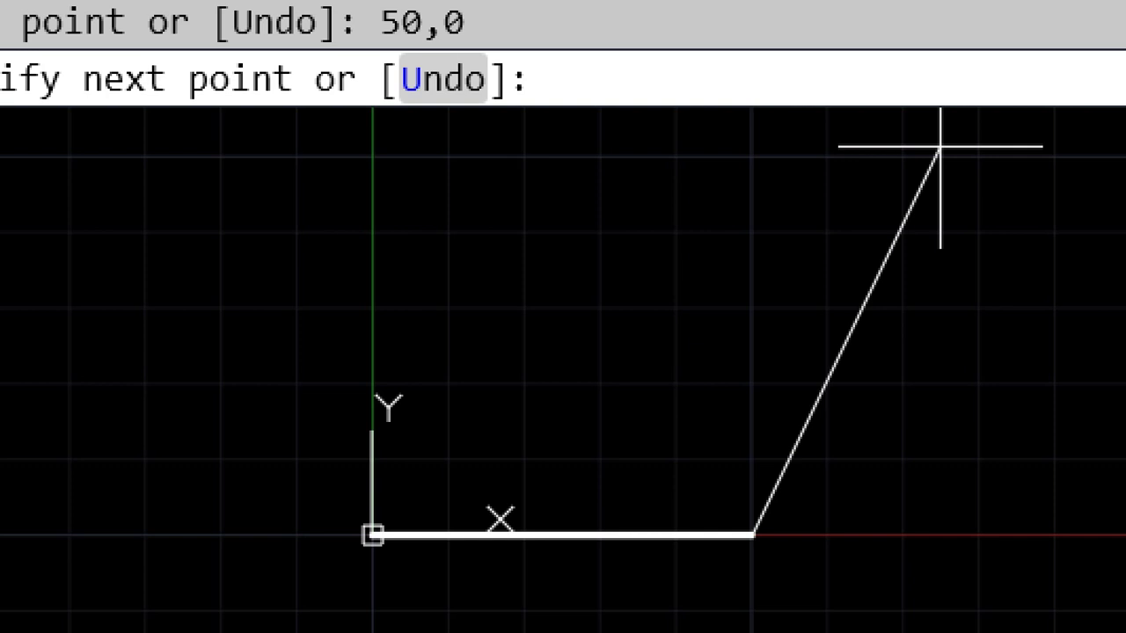
pyautogui.write('50')
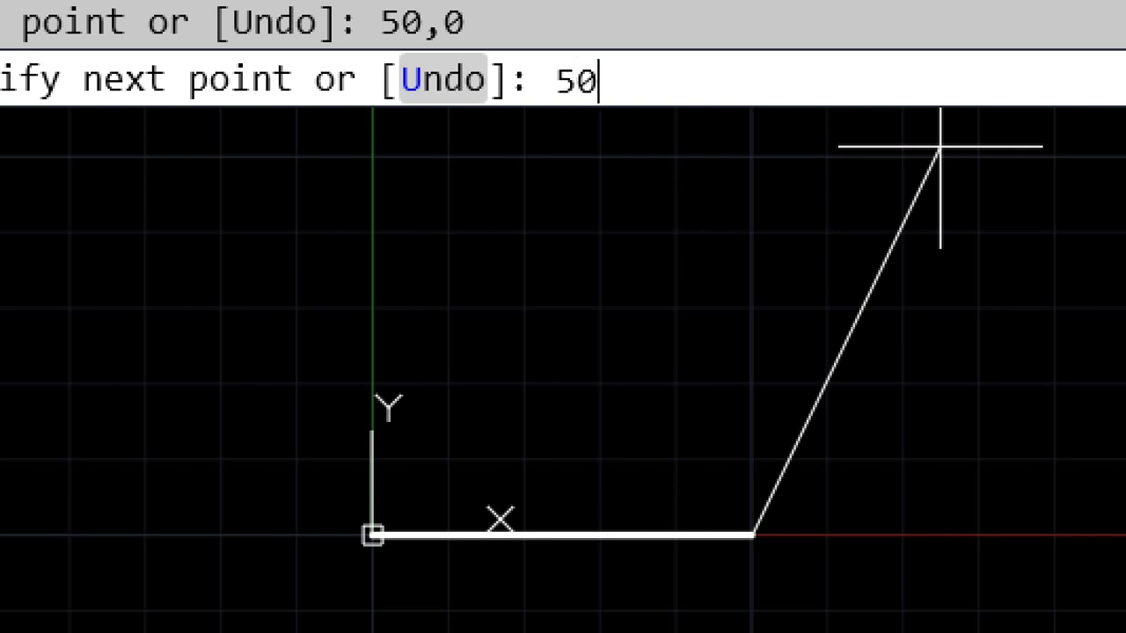
pyautogui.write(',50')
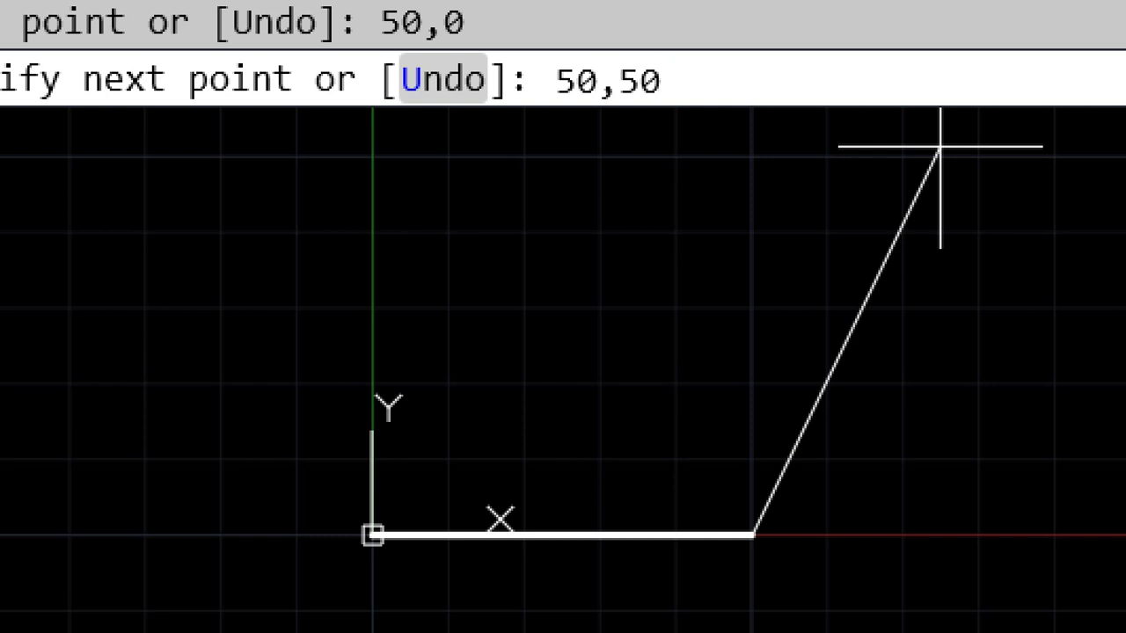
pyautogui.press('Return')
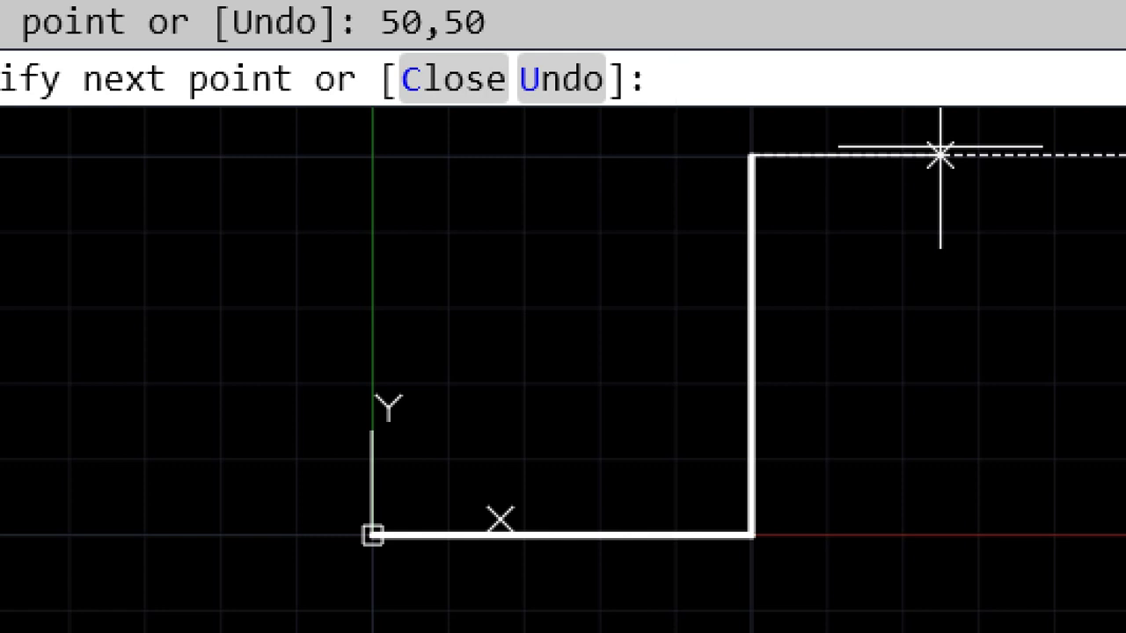
# Complete the square by continuing the line to 0,50 and back to 0,0, and end the Line command.
pyautogui.write('0')
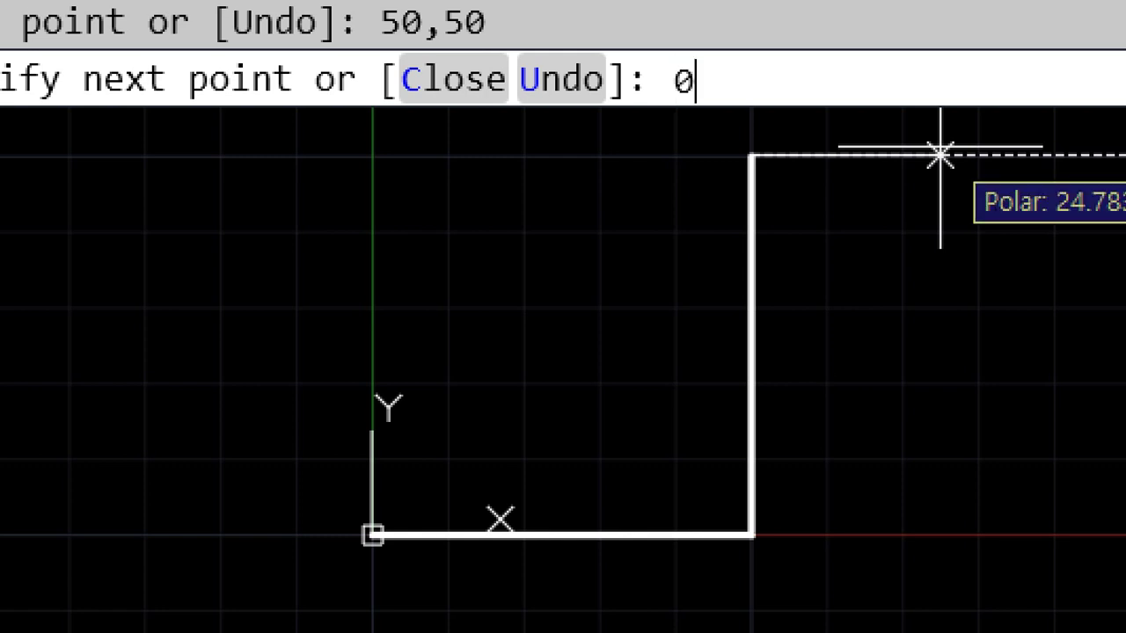
pyautogui.write(',50')
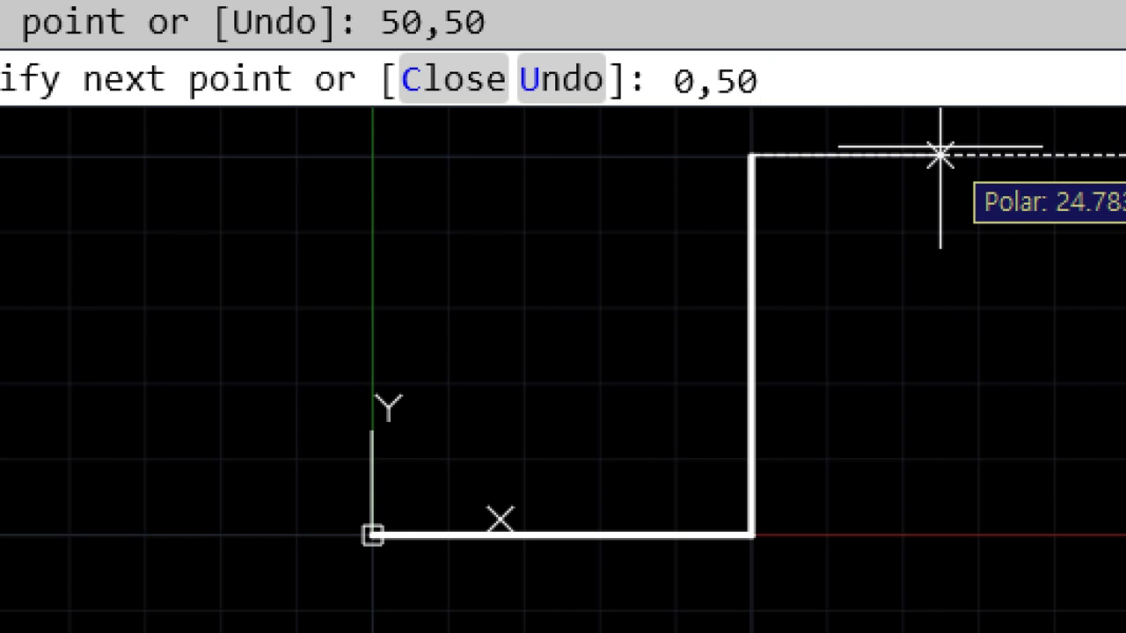
pyautogui.press('Return')
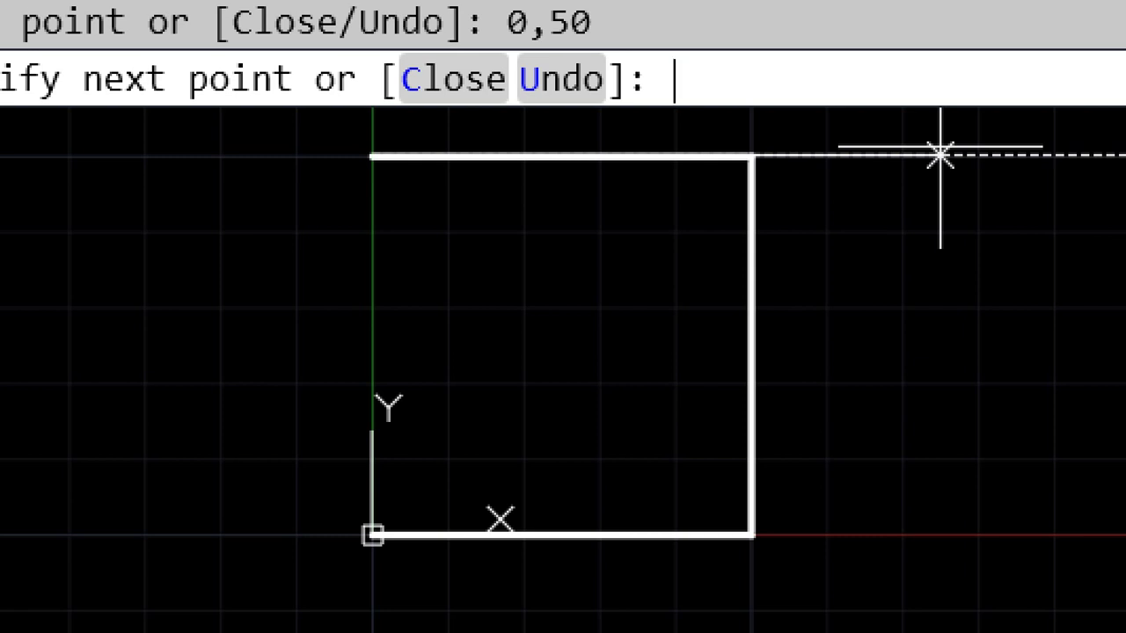
pyautogui.write('0,0')
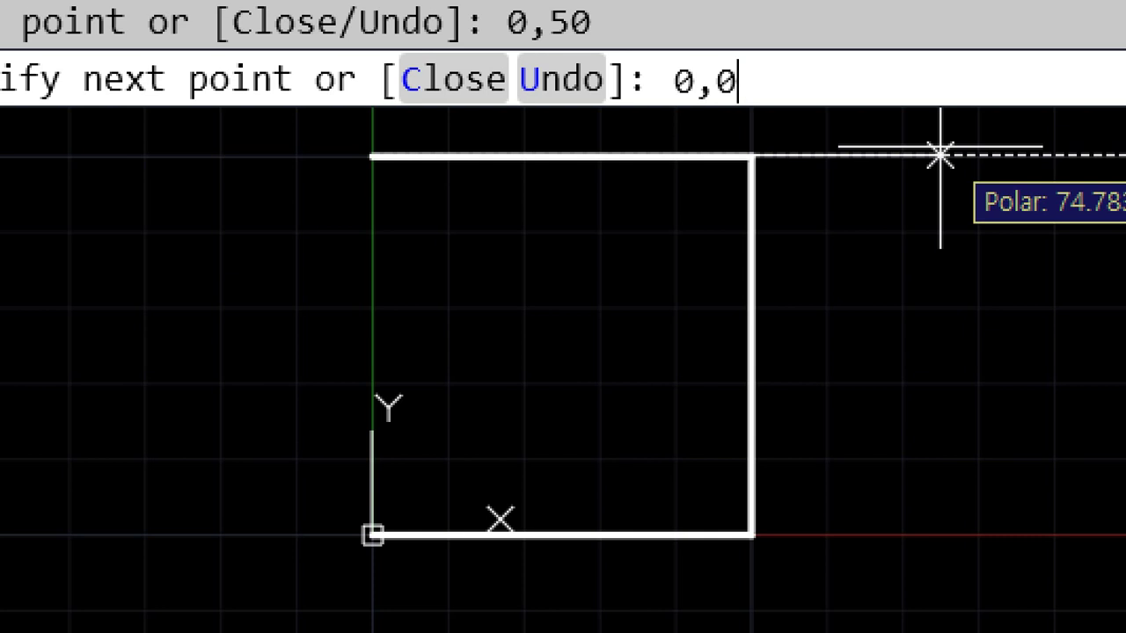
pyautogui.press('Return')
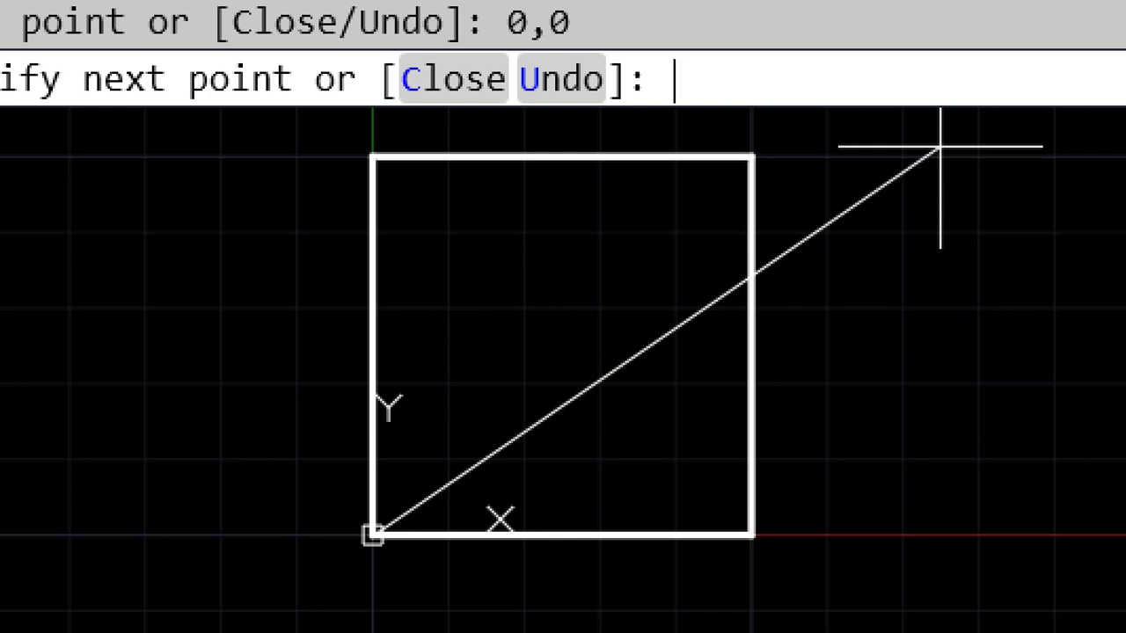
pyautogui.press('Return')
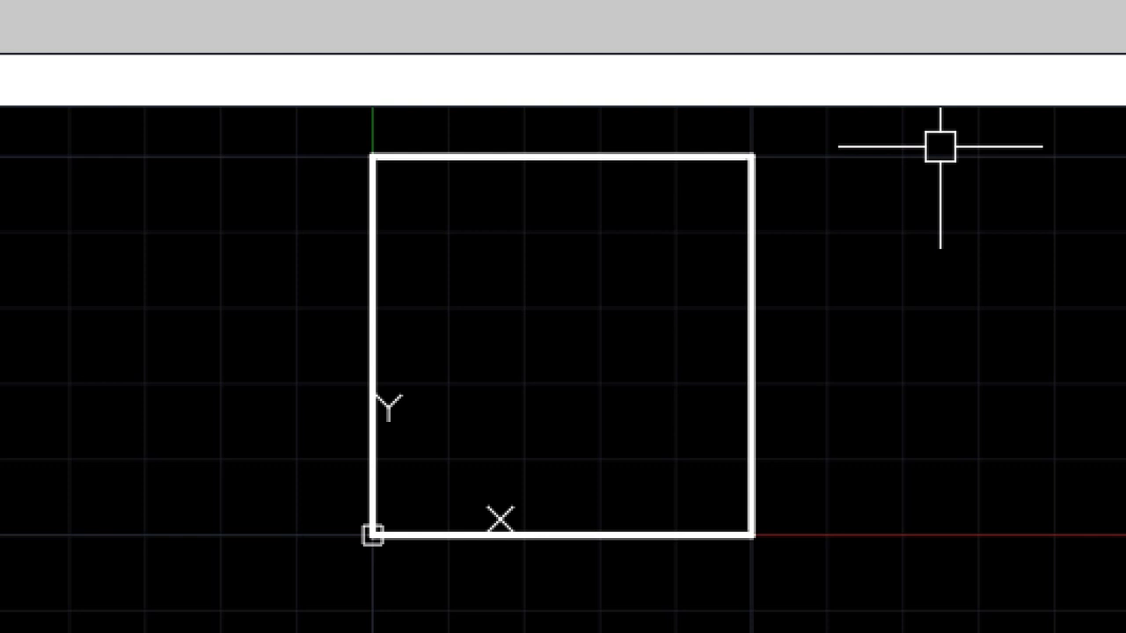
# Draw a diagonal line across the square from 50,50 to 0,0.
pyautogui.press('Return')
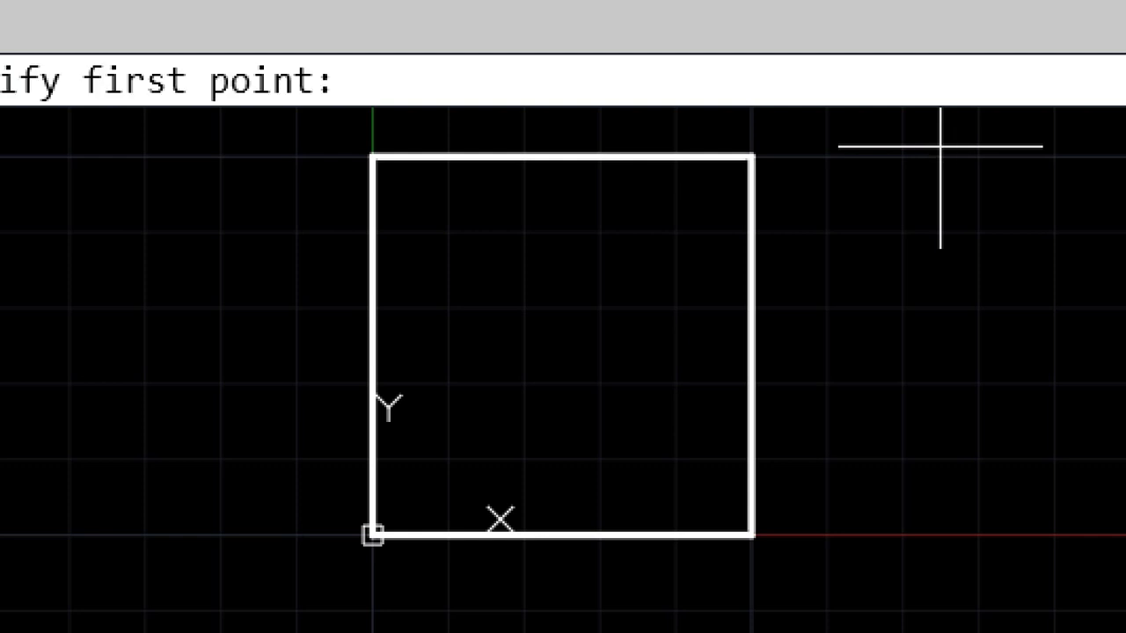
pyautogui.write('50,50')
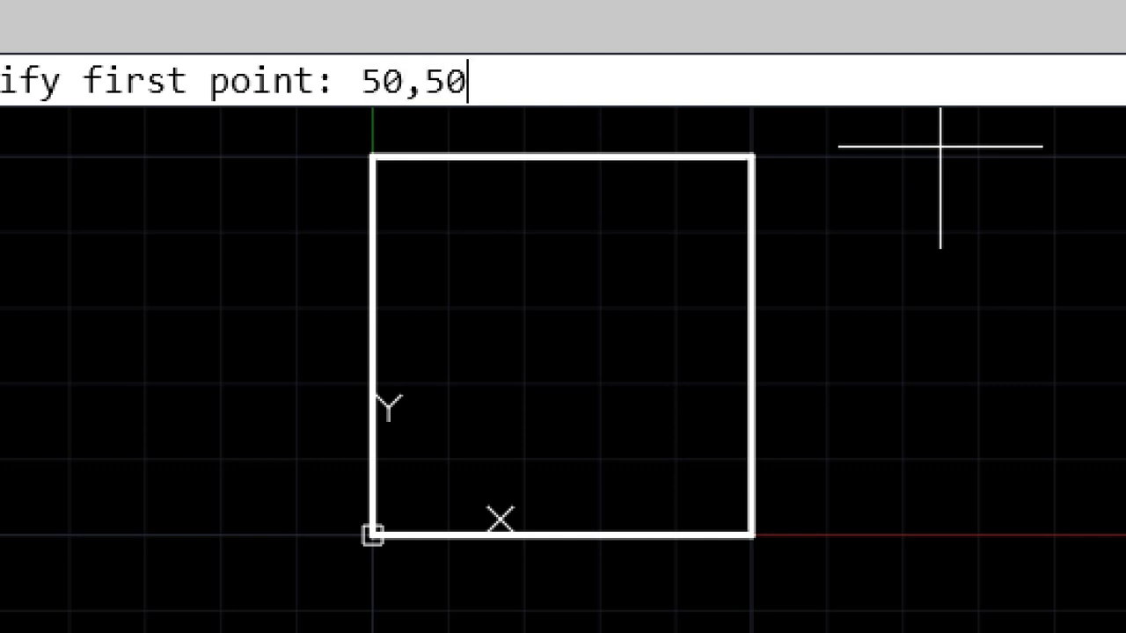
pyautogui.press('Return')
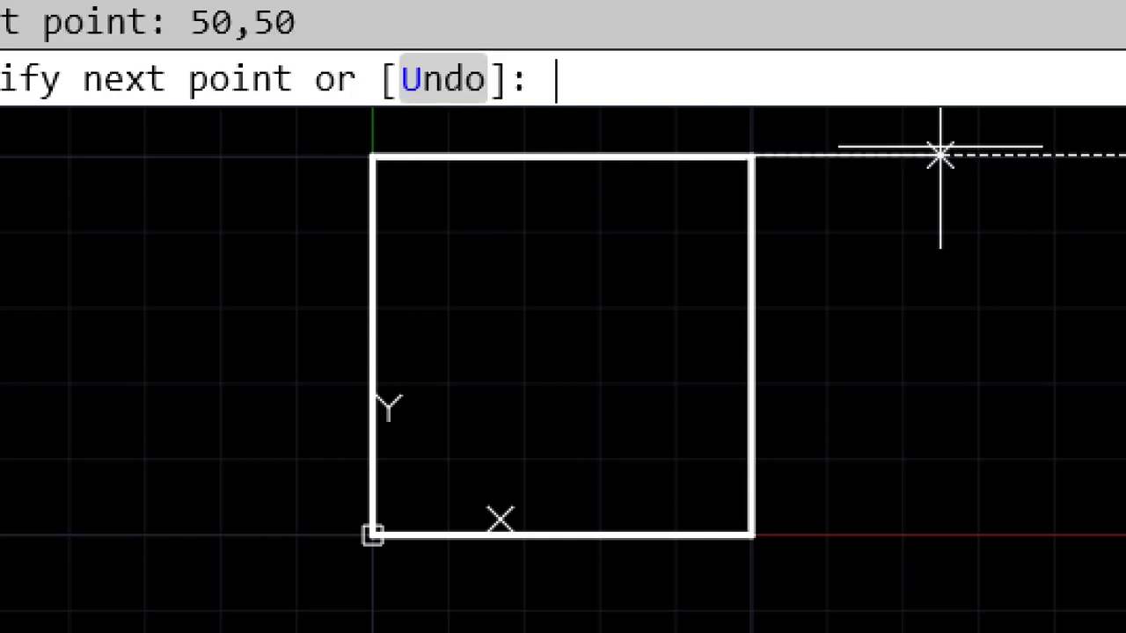
pyautogui.write('0,0')
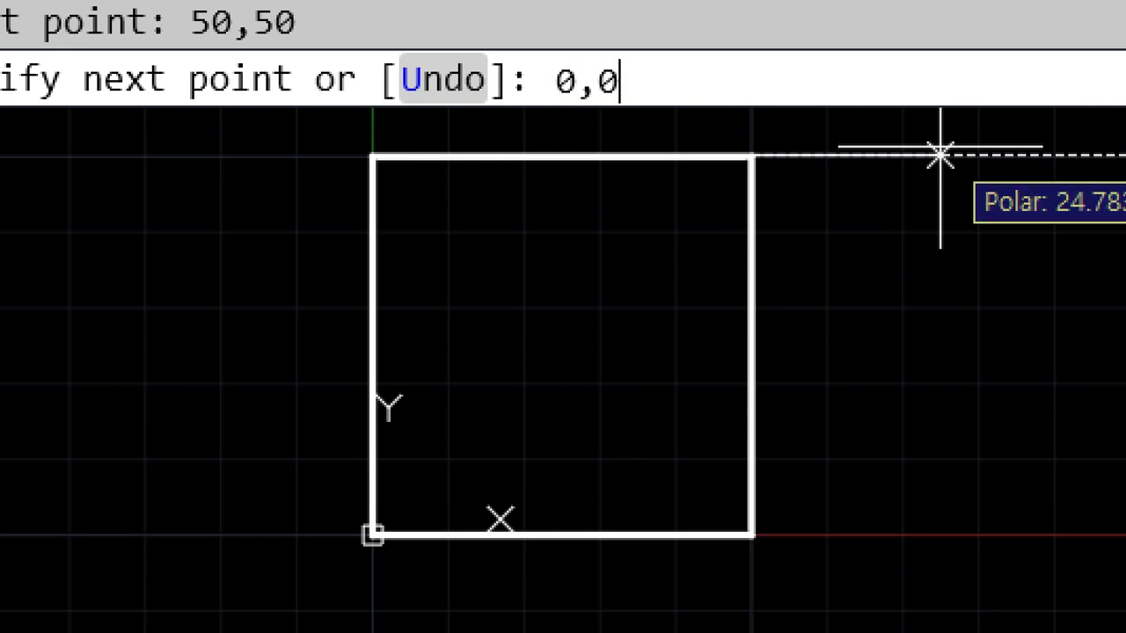
pyautogui.press('Return')
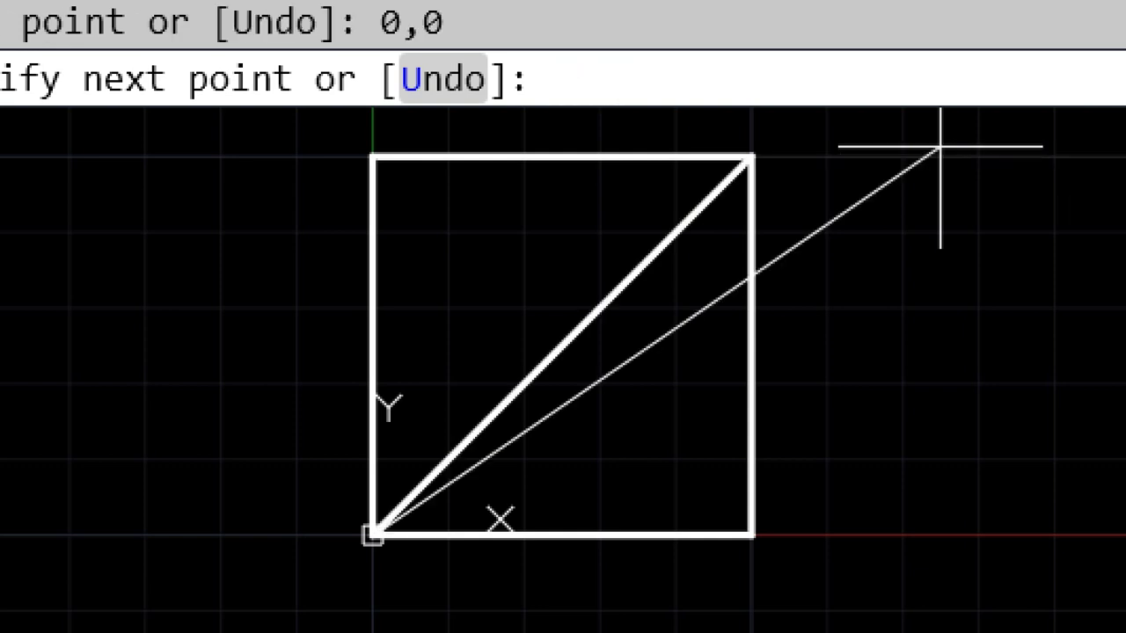
pyautogui.press('Return')
# Draw the opposite diagonal of the square from 50,0 to 0,50.
pyautogui.press('Return')
pyautogui.write('50,0')
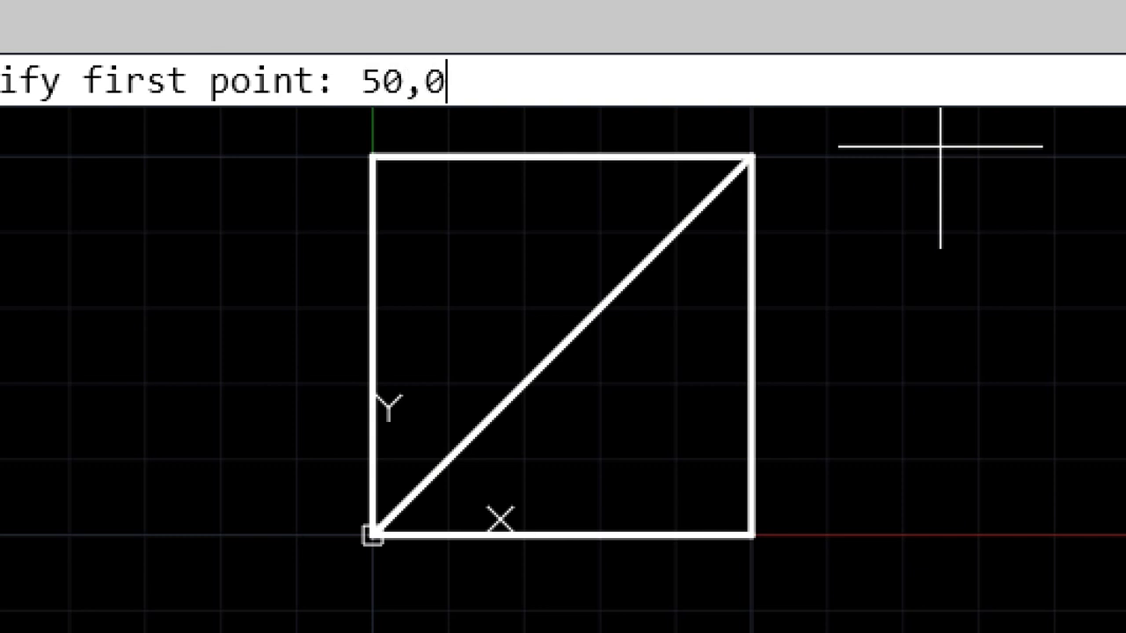
pyautogui.press('Return')
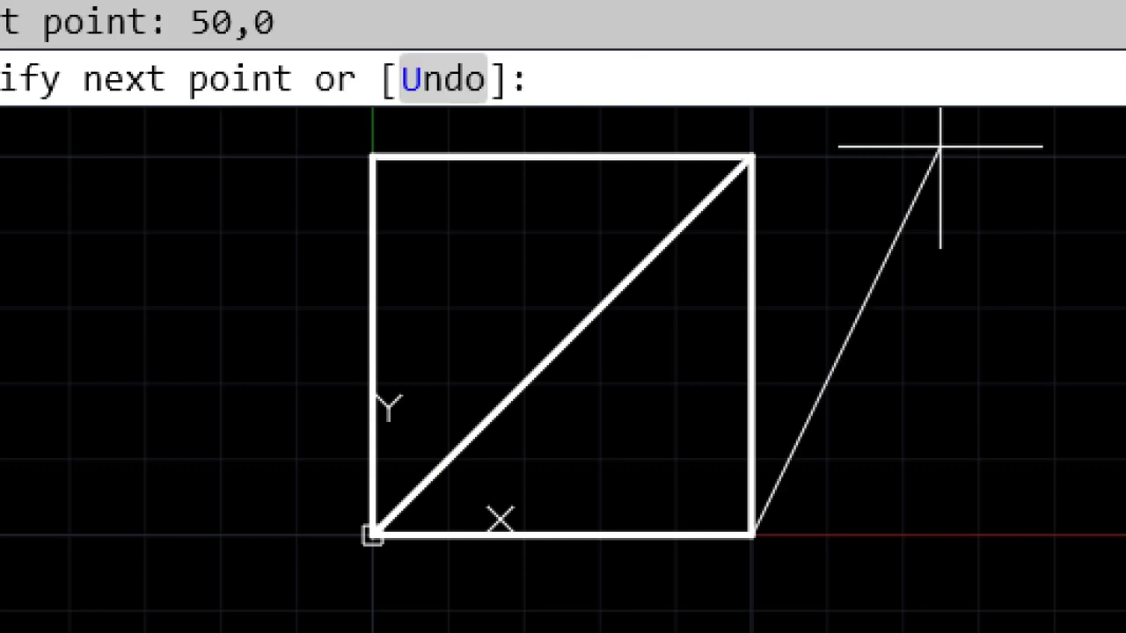
pyautogui.write('0,50')
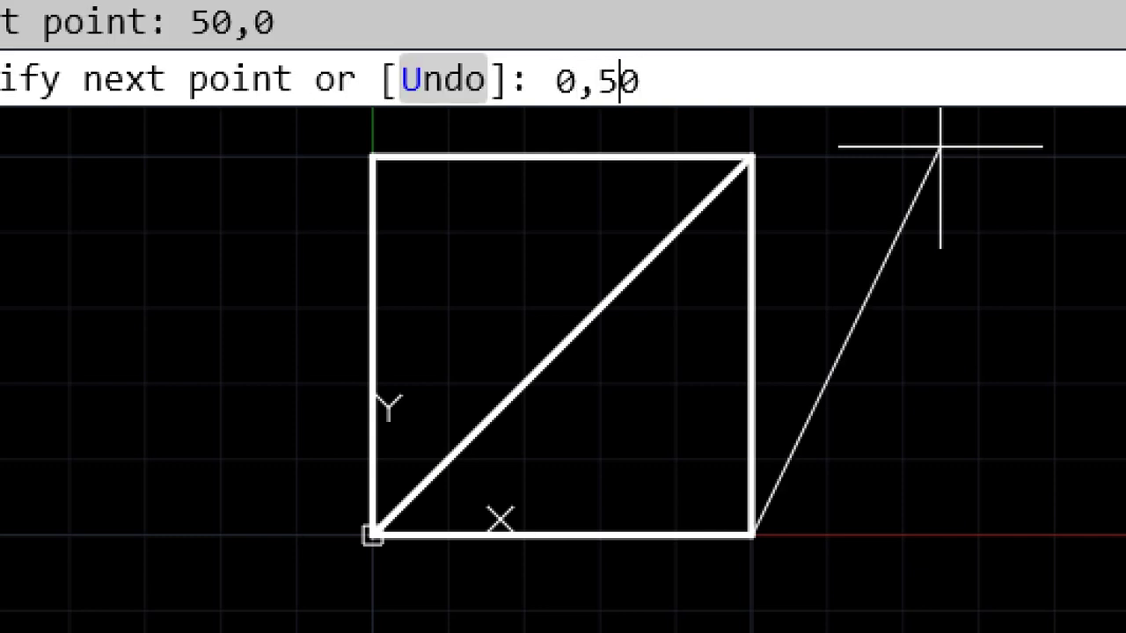
pyautogui.press('Return')
pyautogui.press('Return')
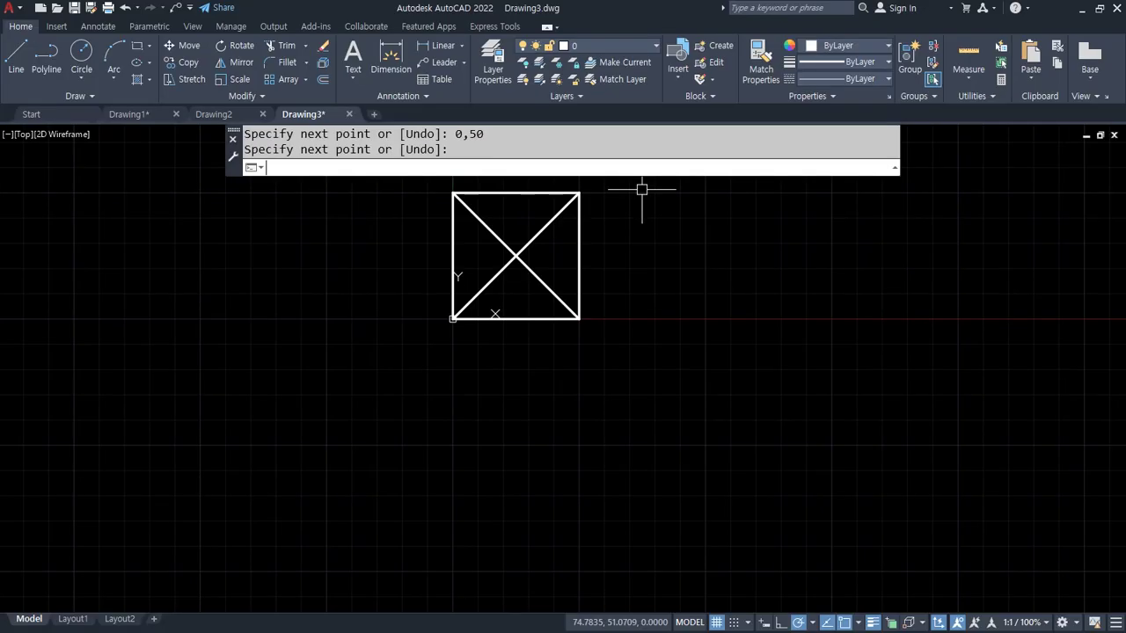
pyautogui.press('Return')
# Switch to the browser's absolute coordinate example post and examine the stepped outline with its coordinates for points A to I.
pyautogui.hotkey('alt', 'Tab')
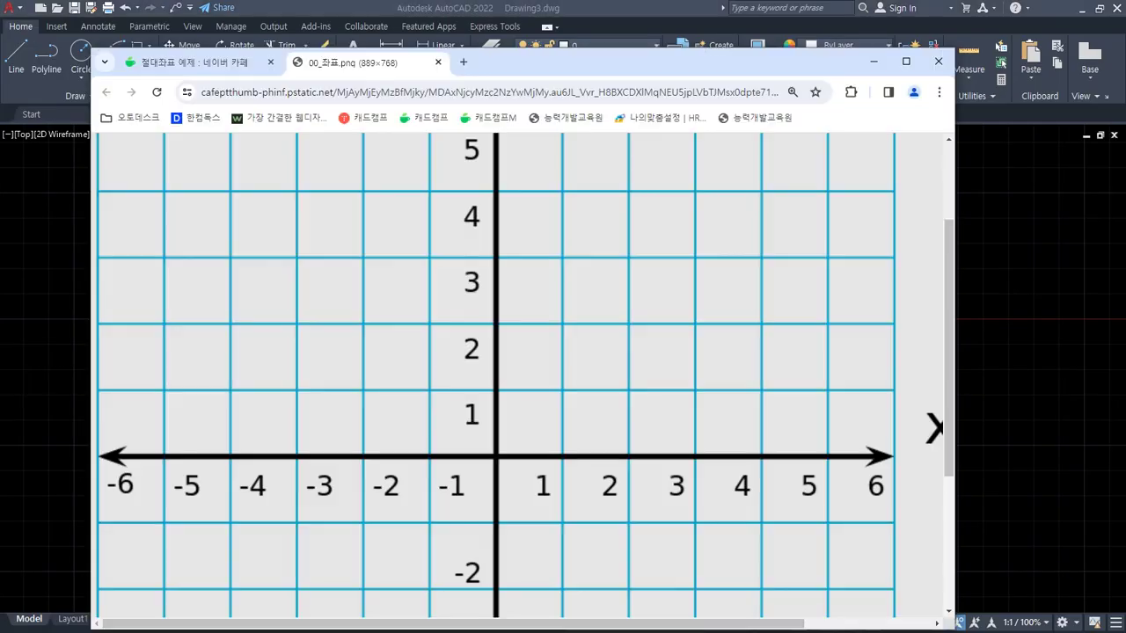
pyautogui.click(226, 72)
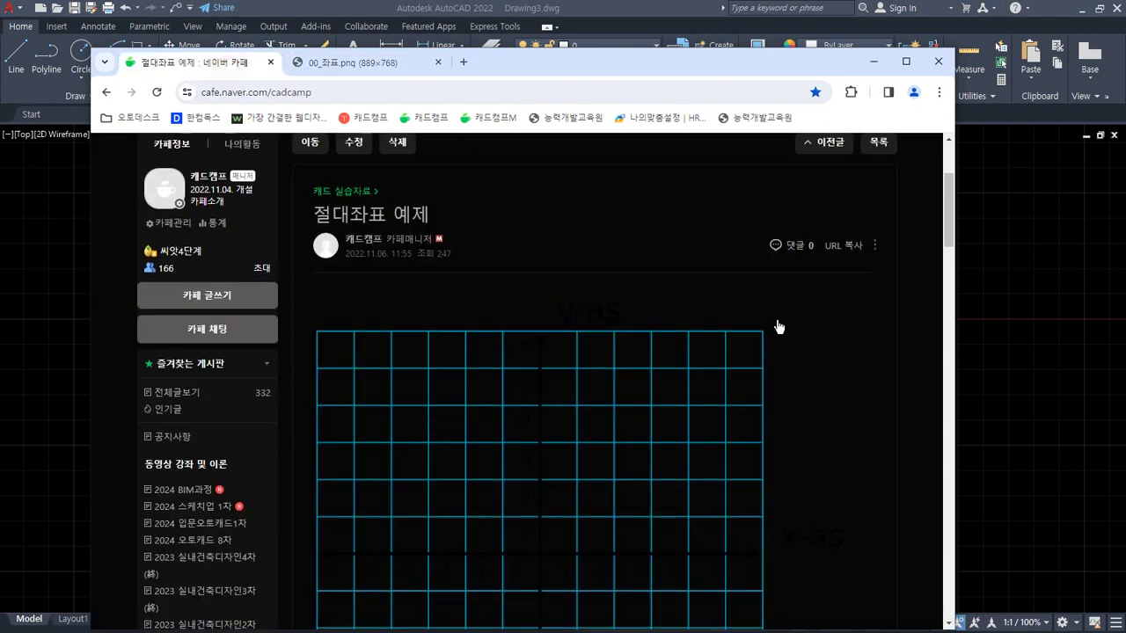
pyautogui.scroll(-6, 780, 326)
pyautogui.scroll(-3, 779, 326)
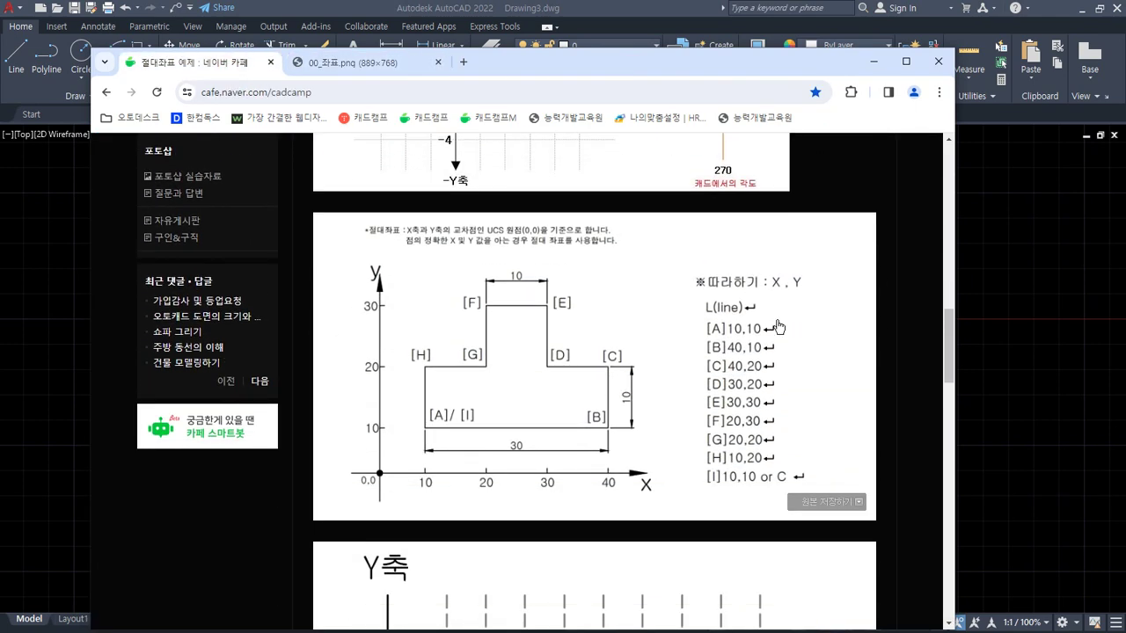
pyautogui.scroll(1, 854, 339)
pyautogui.hotkey('ctrl', '2')
pyautogui.moveTo(464, 565)
pyautogui.mouseDown()
pyautogui.moveTo(313, 459)
pyautogui.moveTo(675, 398)
pyautogui.moveTo(437, 579)
pyautogui.mouseUp()
pyautogui.press('Escape')
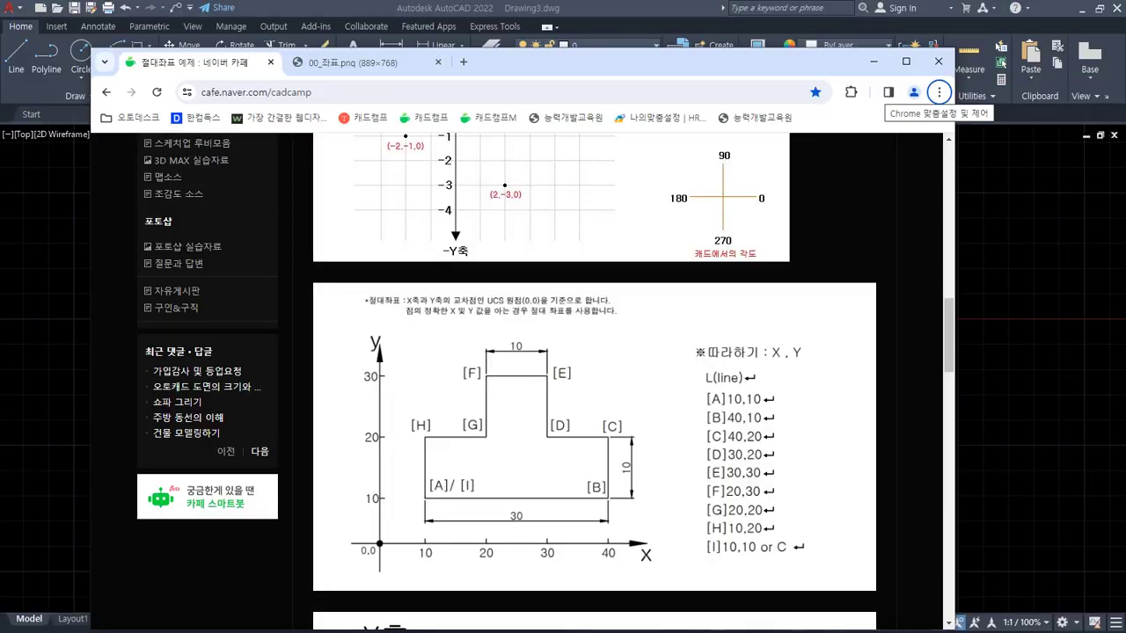
# Check the absolute coordinate format x,y in the Notepad notes and return to the example post in the browser.
pyautogui.hotkey('alt', 'Tab')
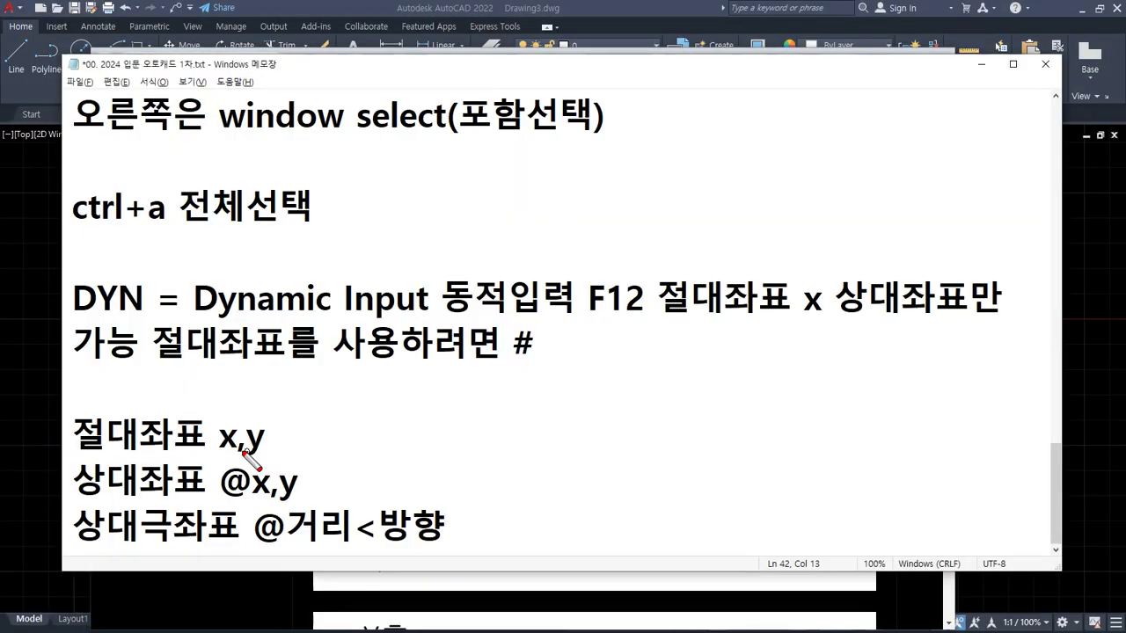
pyautogui.moveTo(213, 453); pyautogui.dragTo(267, 456)
pyautogui.click(605, 605)
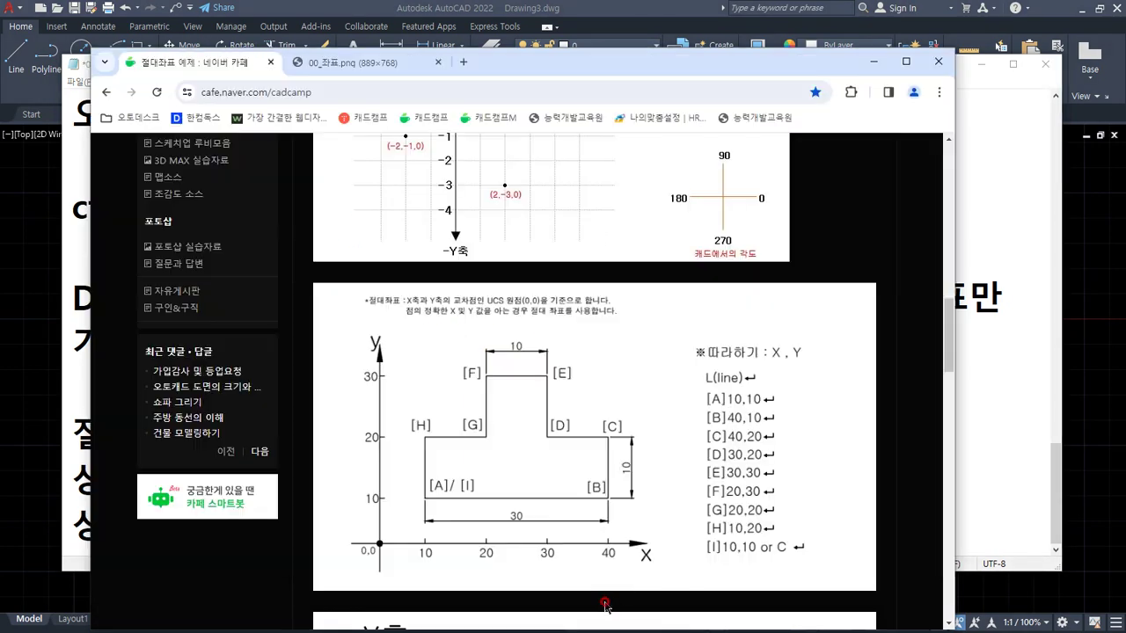
pyautogui.hotkey('alt', 'Tab')
pyautogui.write('l')
pyautogui.press('Return')
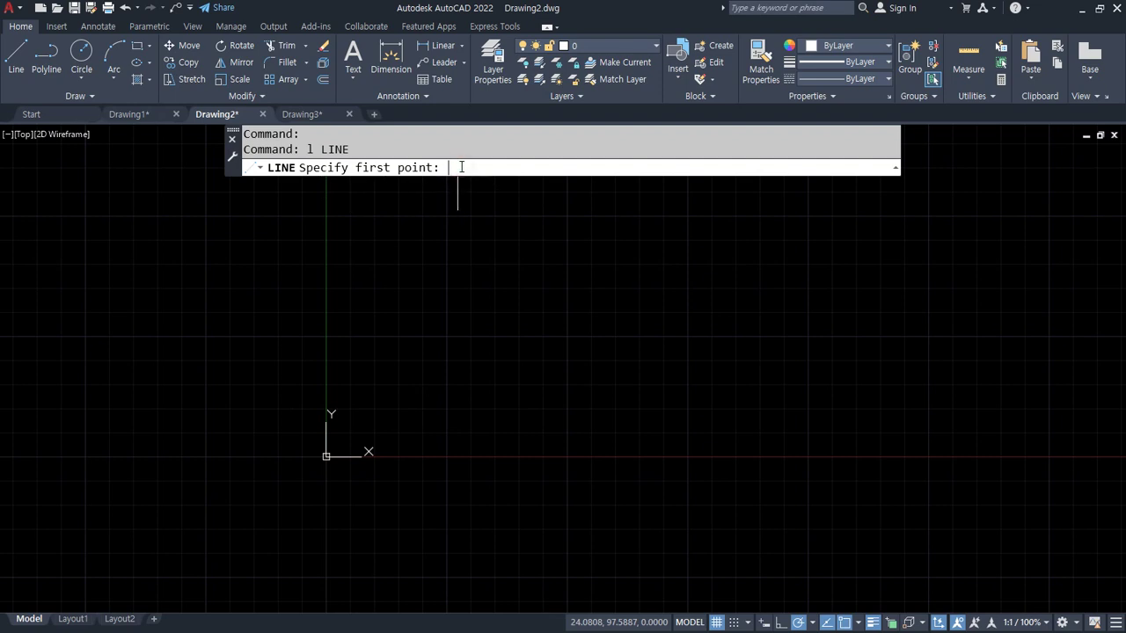
pyautogui.write('0,0')
pyautogui.press('Return')
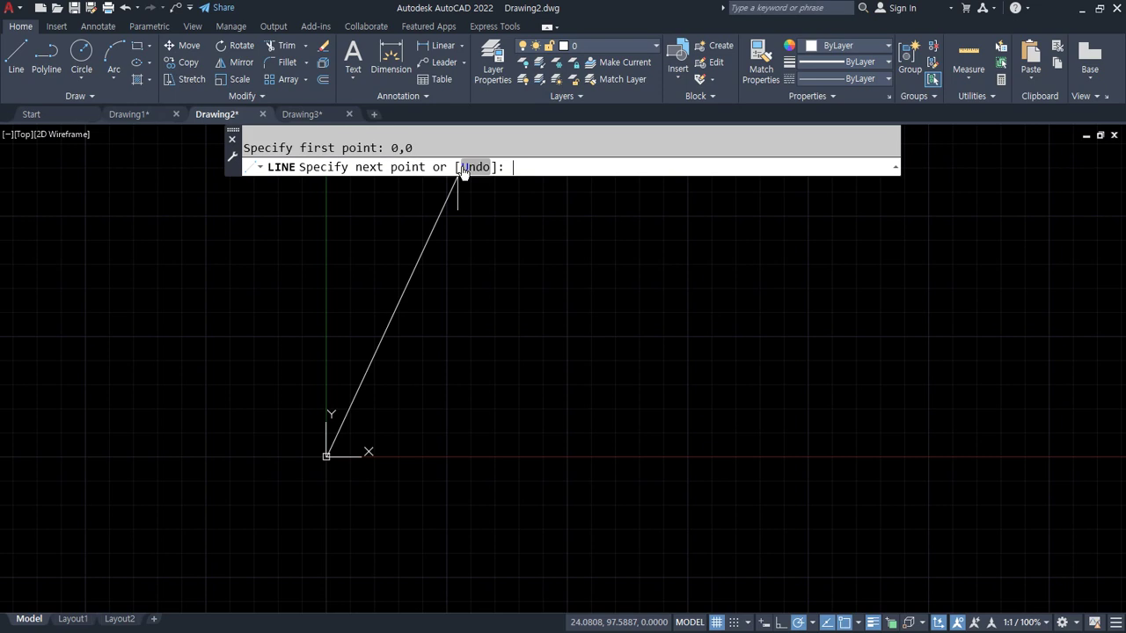
pyautogui.scroll(-5, 299, 303)
pyautogui.moveTo(309, 340)
pyautogui.mouseDown()
pyautogui.moveTo(302, 319)
pyautogui.moveTo(582, 329)
pyautogui.moveTo(573, 334)
pyautogui.mouseUp()
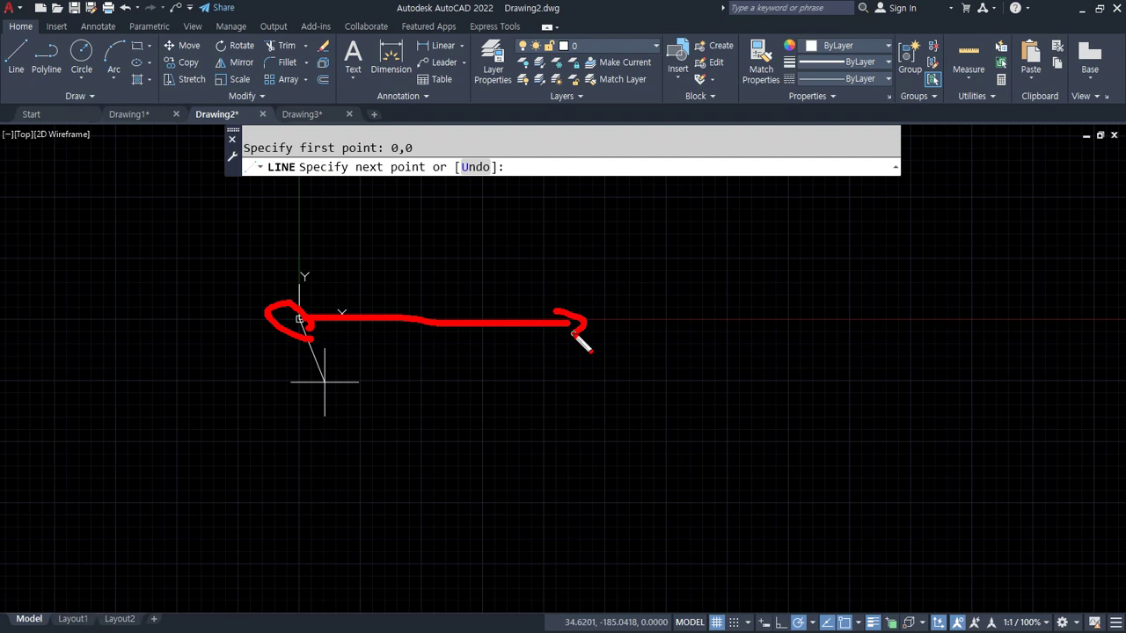
pyautogui.write('@100,0')
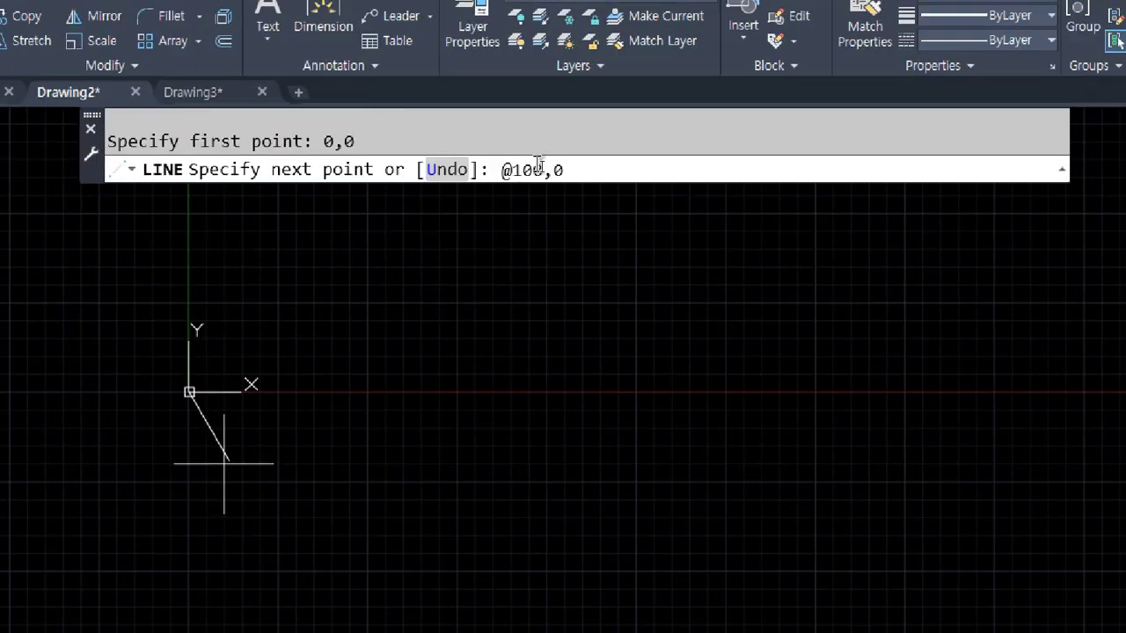
pyautogui.press('Return')
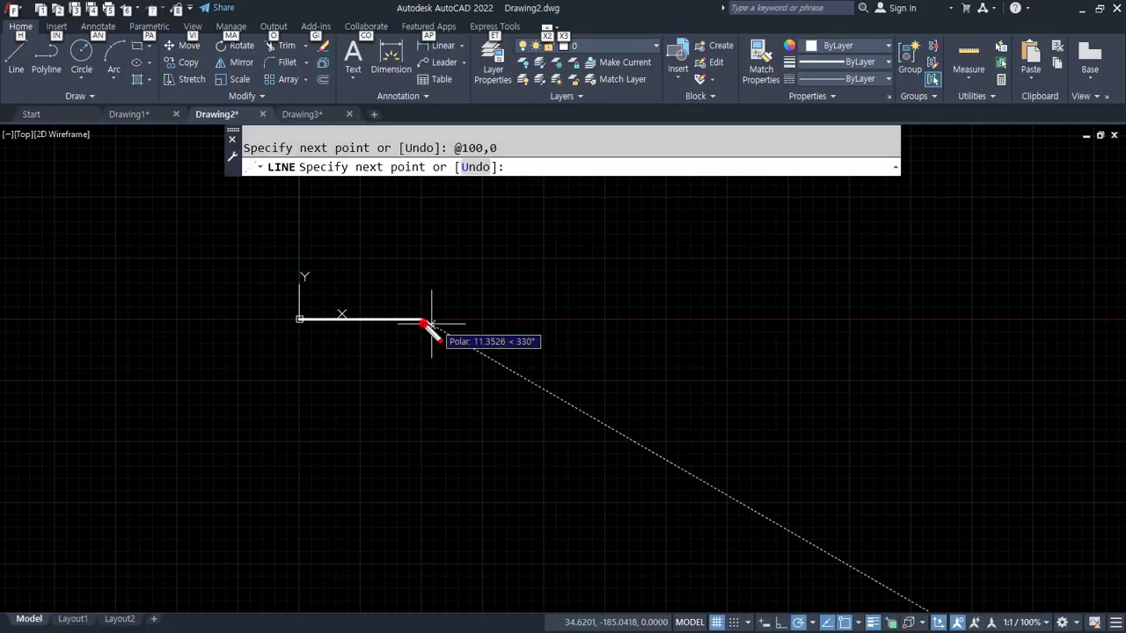
# Continue the line upward from the first side's end to the relative point @0,100.
pyautogui.moveTo(424, 322)
pyautogui.mouseDown()
pyautogui.moveTo(422, 220)
pyautogui.moveTo(439, 237)
pyautogui.mouseUp()
pyautogui.moveTo(428, 323)
pyautogui.mouseDown()
pyautogui.moveTo(425, 309)
pyautogui.moveTo(432, 330)
pyautogui.mouseUp()
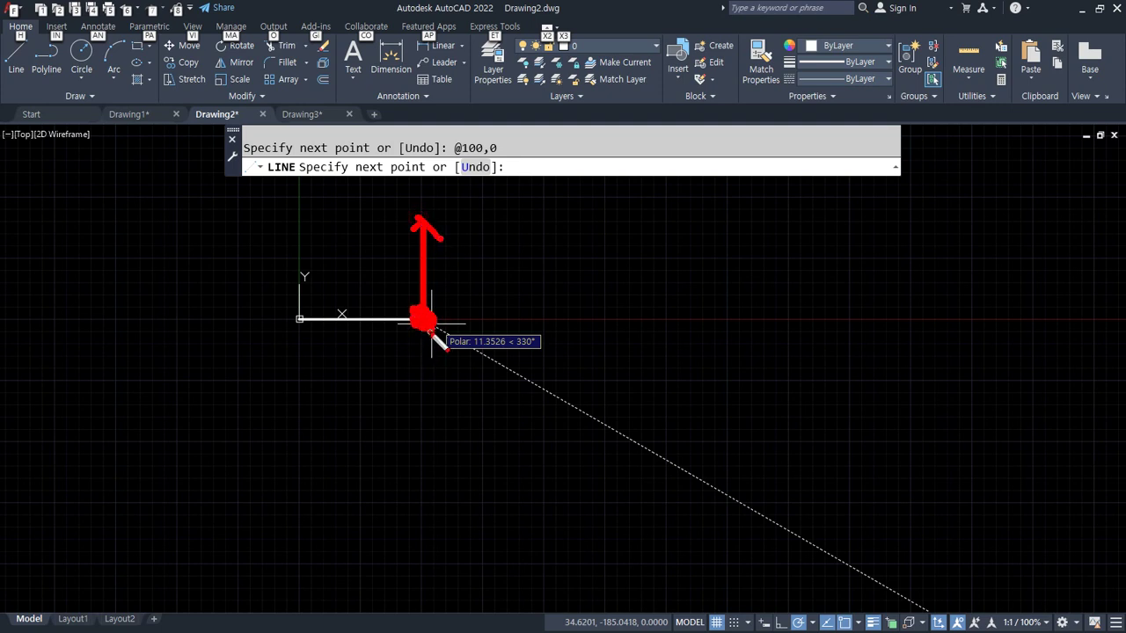
pyautogui.press('Escape')
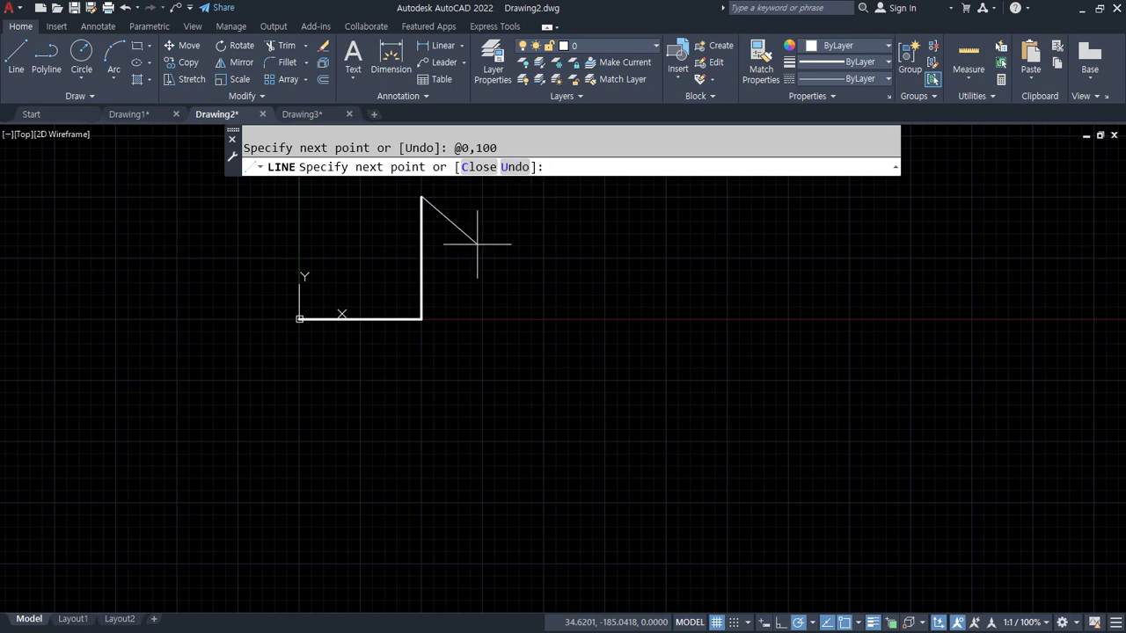
# Complete the square from the origin with the relative points @-100,0 and @0,-100 and end the line.
pyautogui.moveTo(439, 216); pyautogui.dragTo(438, 276, button='middle')
pyautogui.moveTo(419, 261); pyautogui.dragTo(316, 266)
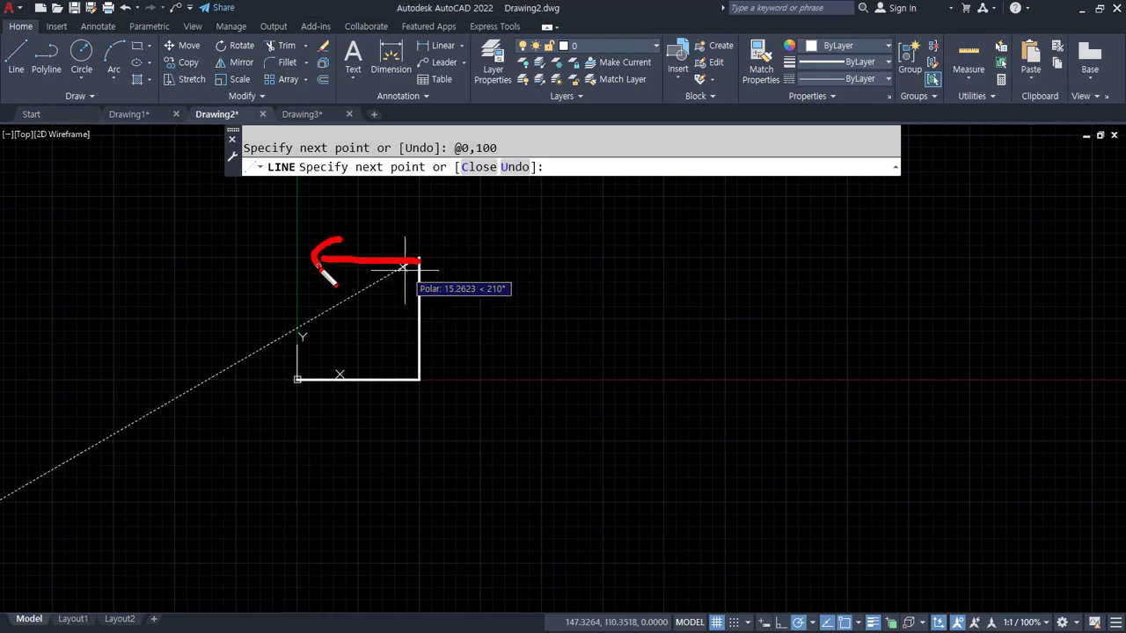
pyautogui.moveTo(396, 262)
pyautogui.mouseDown()
pyautogui.moveTo(630, 260)
pyautogui.moveTo(633, 286)
pyautogui.mouseUp()
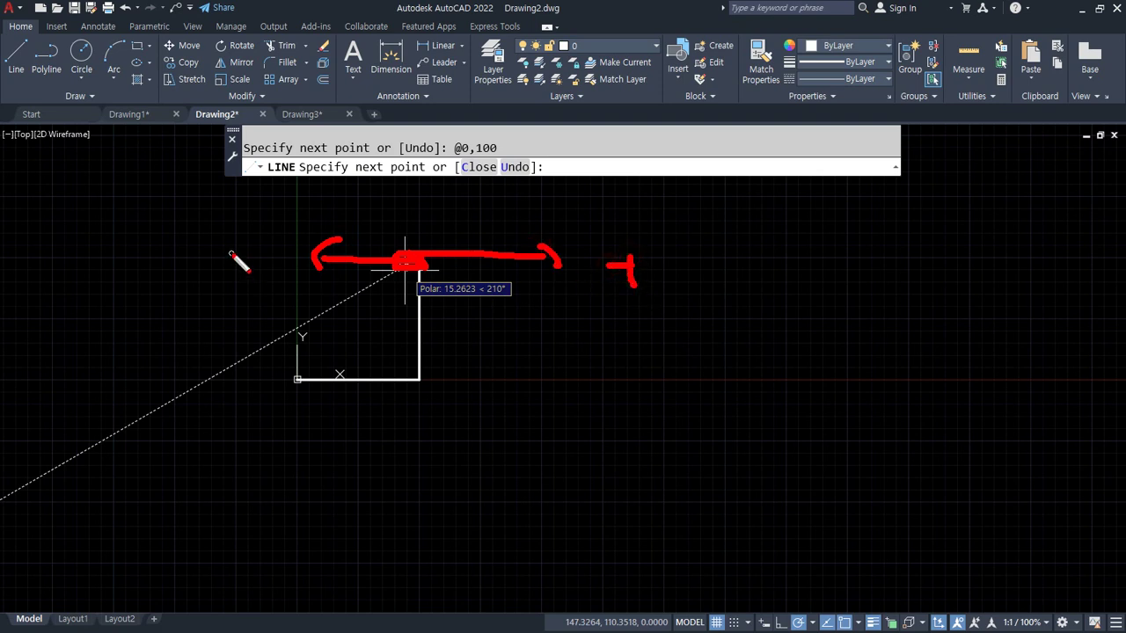
pyautogui.moveTo(282, 253); pyautogui.dragTo(237, 249)
pyautogui.press('Escape')
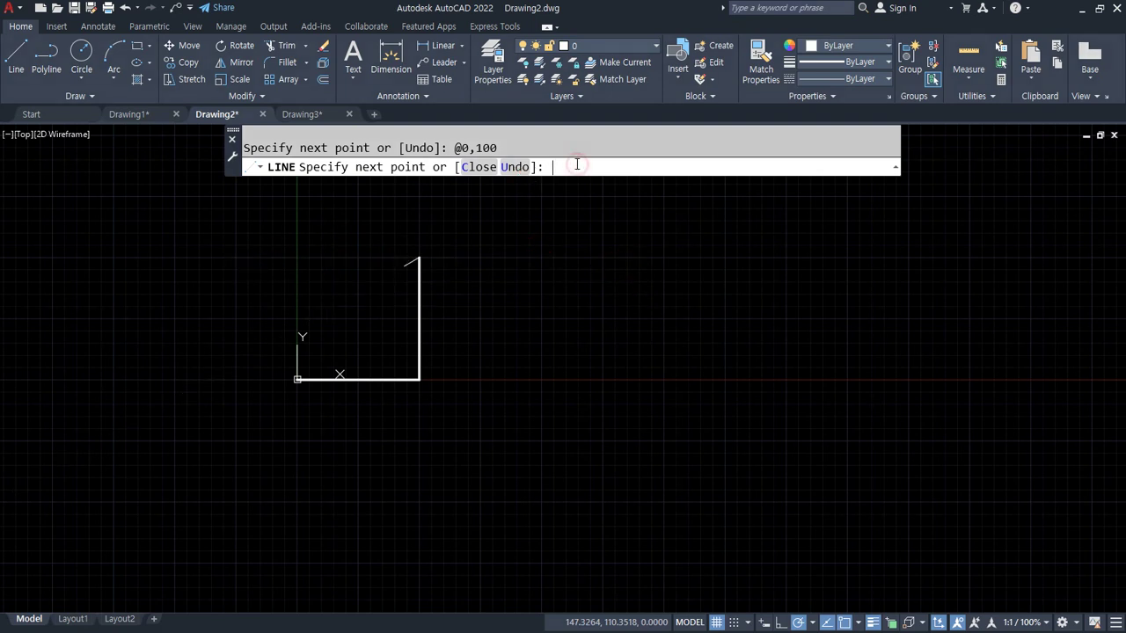
pyautogui.write('@-100,0')
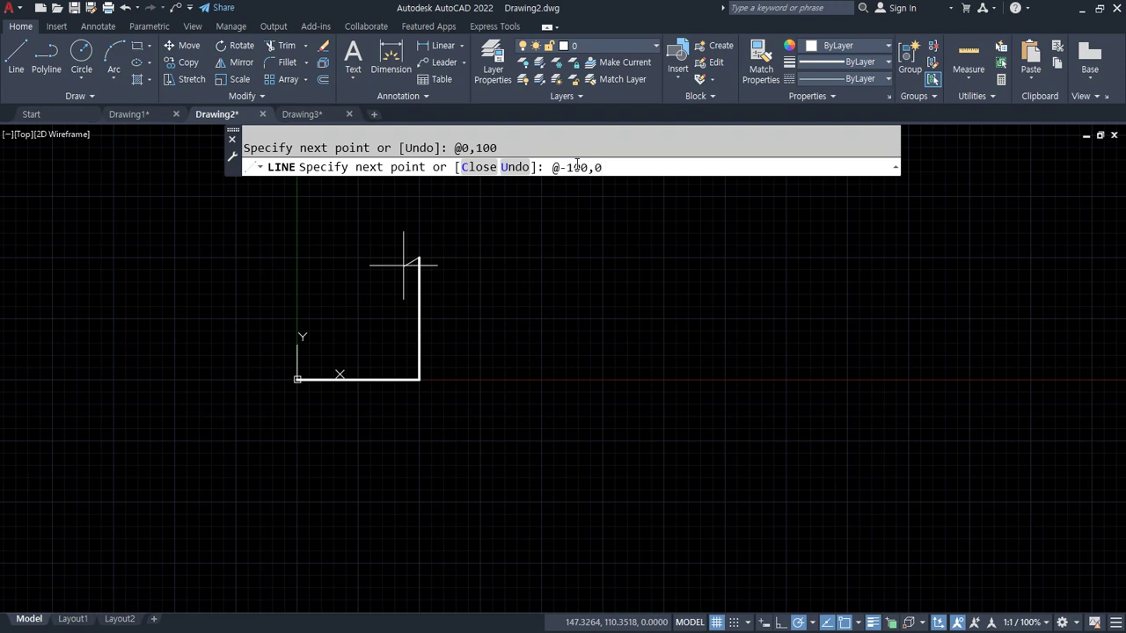
pyautogui.press('Return')
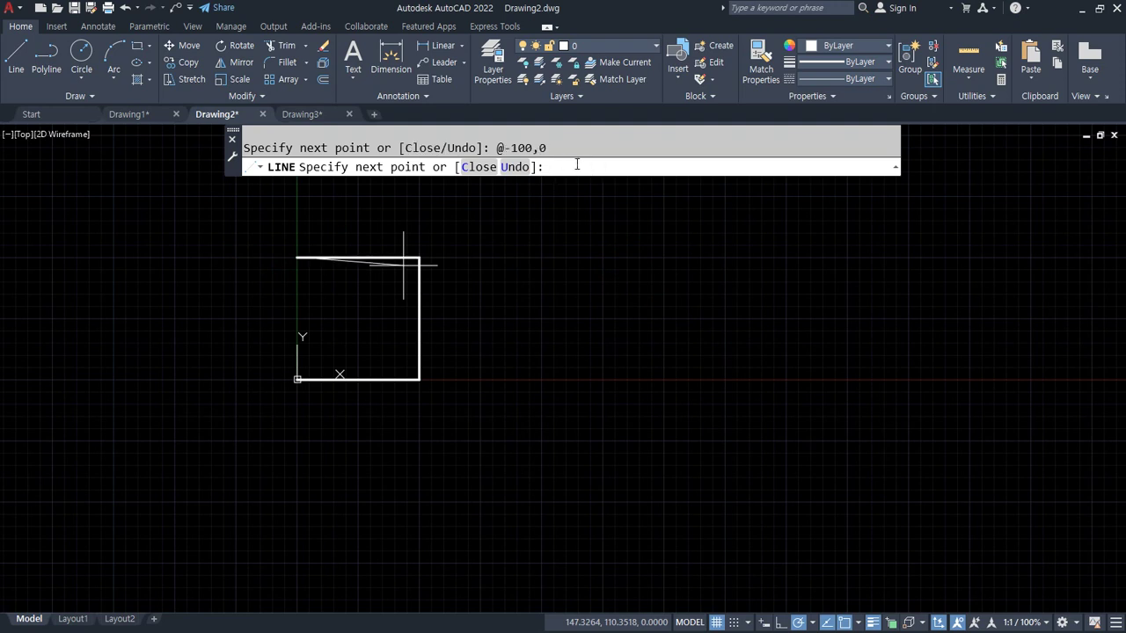
pyautogui.write('@0,-100')
pyautogui.press('Return')
pyautogui.press('Return')
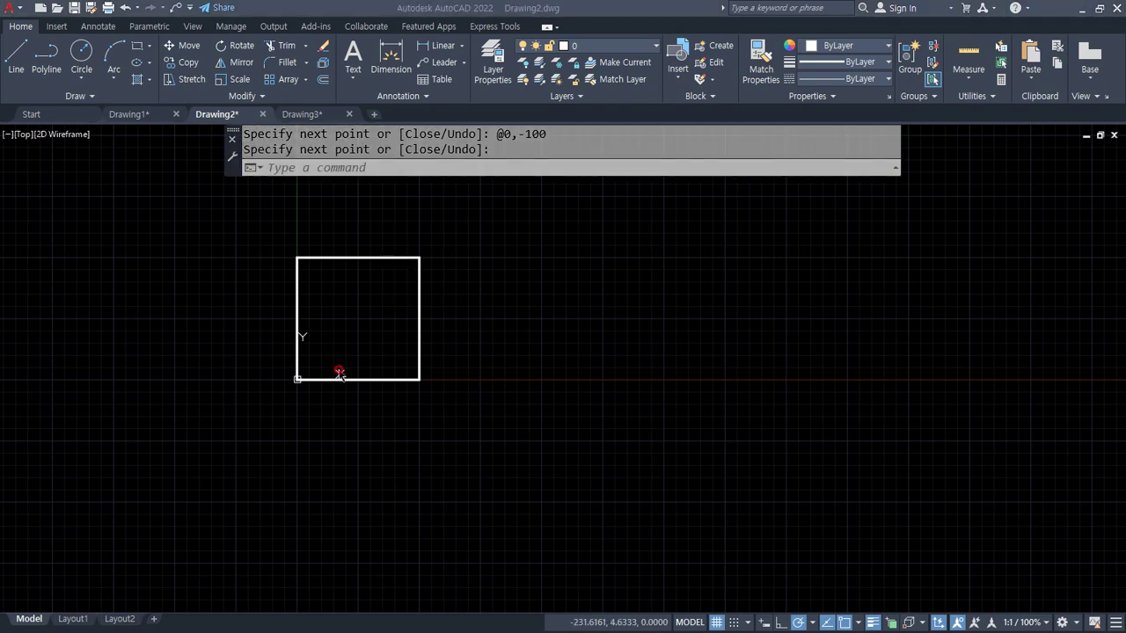
pyautogui.moveTo(573, 319)
pyautogui.mouseDown(button='middle')
pyautogui.moveTo(558, 369)
pyautogui.moveTo(534, 382)
pyautogui.mouseUp(button='middle')
pyautogui.press('Return')
pyautogui.write('l')
pyautogui.press('Return')
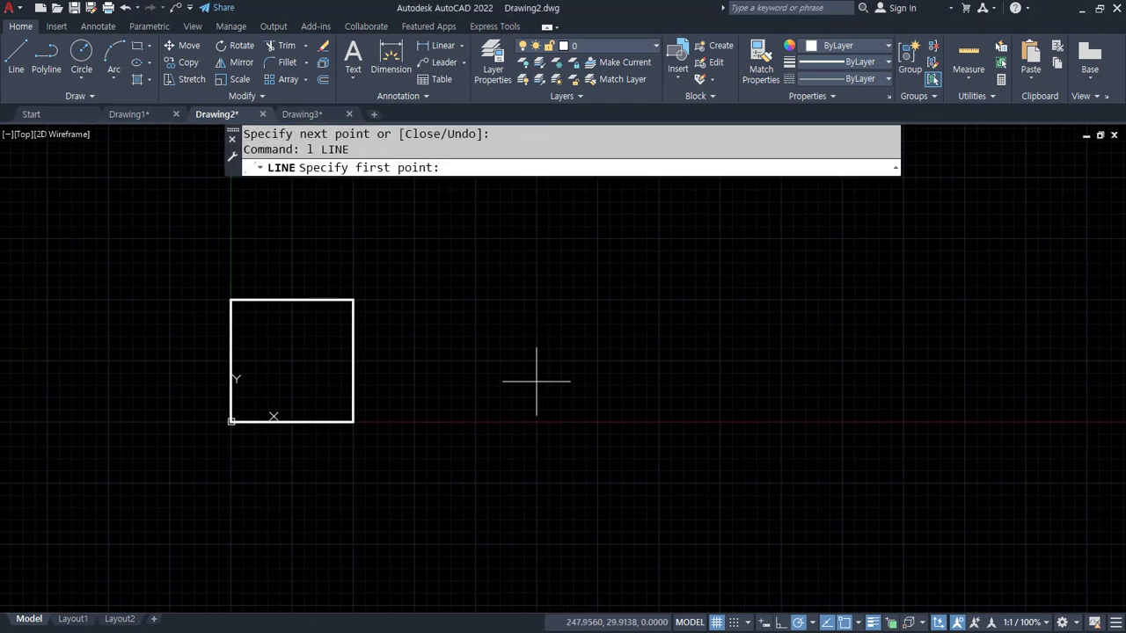
pyautogui.click(534, 326)
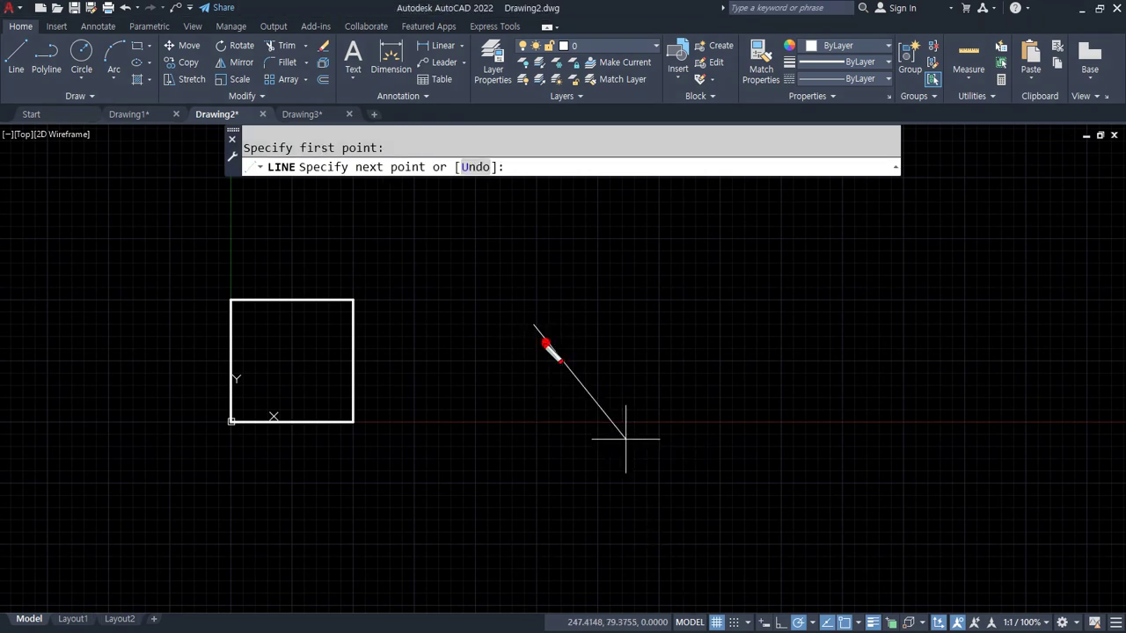
pyautogui.moveTo(553, 345); pyautogui.dragTo(553, 346)
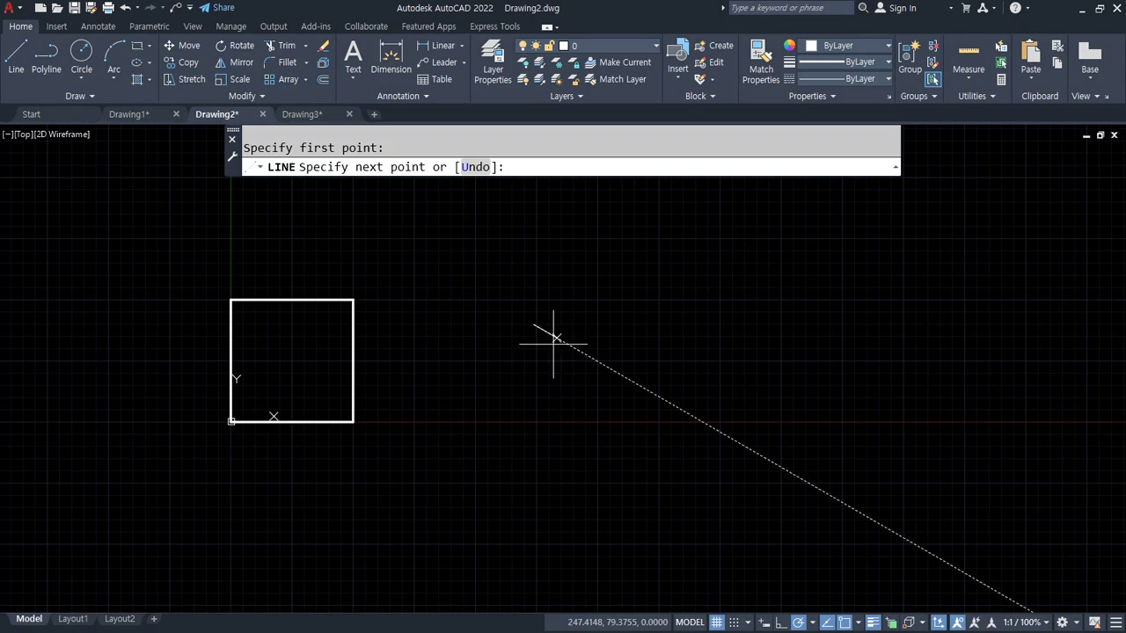
pyautogui.write('@100,0')
pyautogui.press('Return')
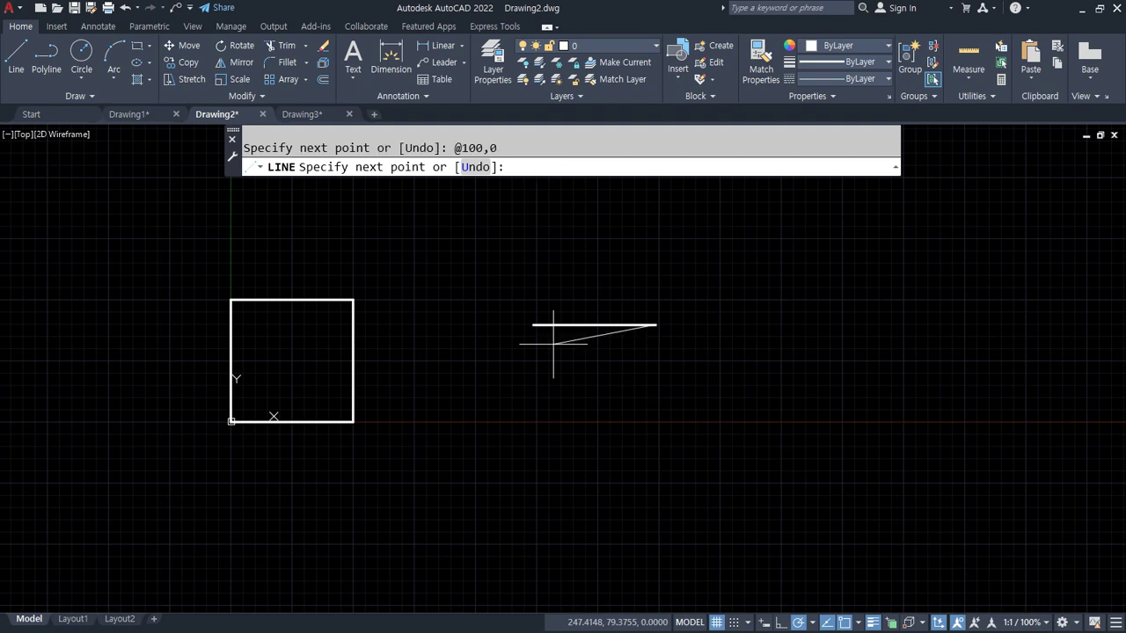
# Complete the second square with the relative points @0,100, @-100,0 and @0,-100 and end the line.
pyautogui.write('@0,100')
pyautogui.press('Return')
pyautogui.write('@')
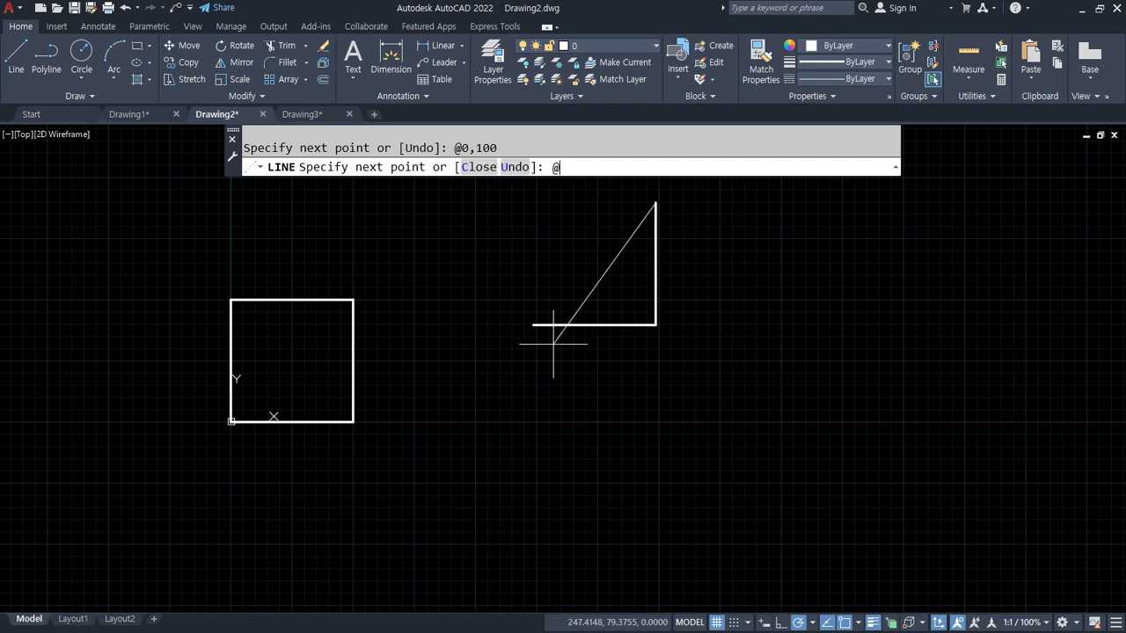
pyautogui.write('-100')
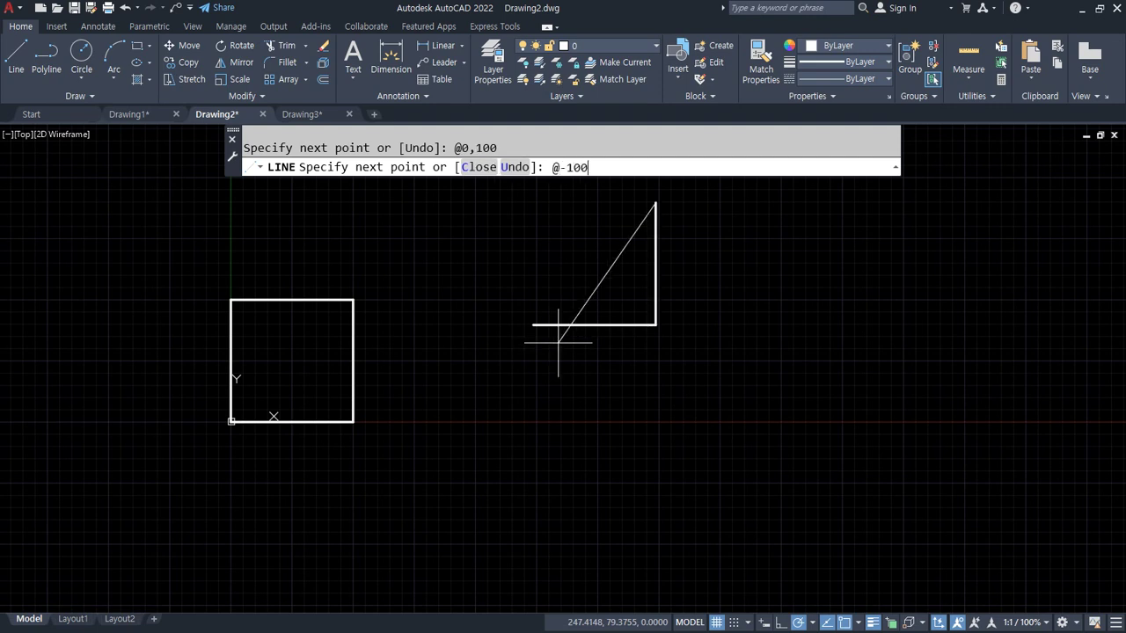
pyautogui.write(',0')
pyautogui.press('Return')
pyautogui.write('@')
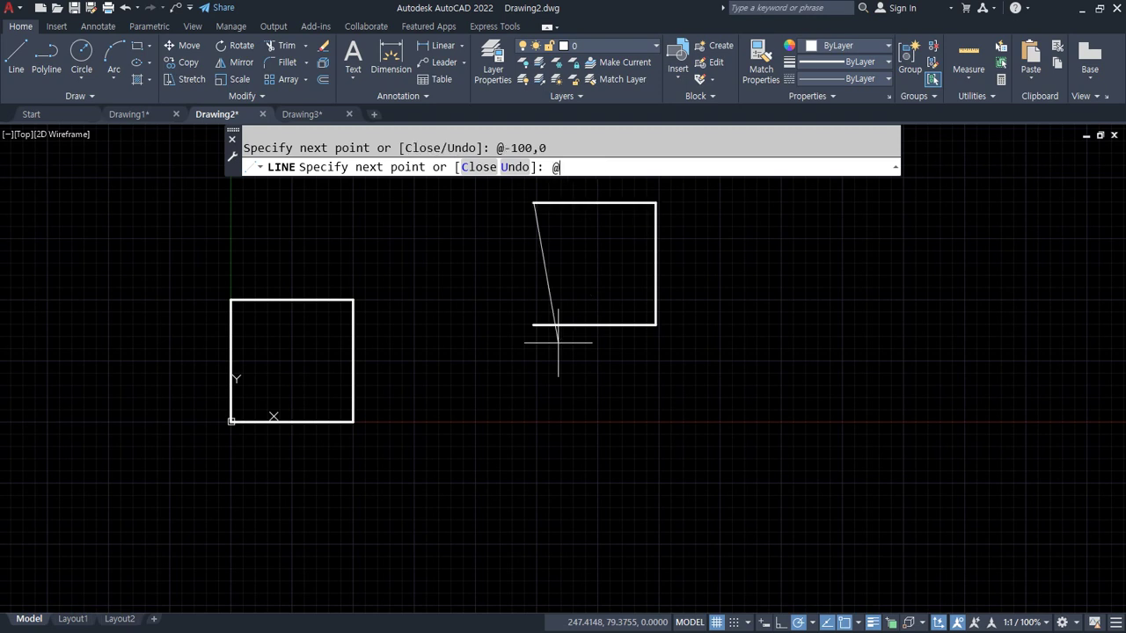
pyautogui.write('0,-100')
pyautogui.press('Return')
pyautogui.press('Return')
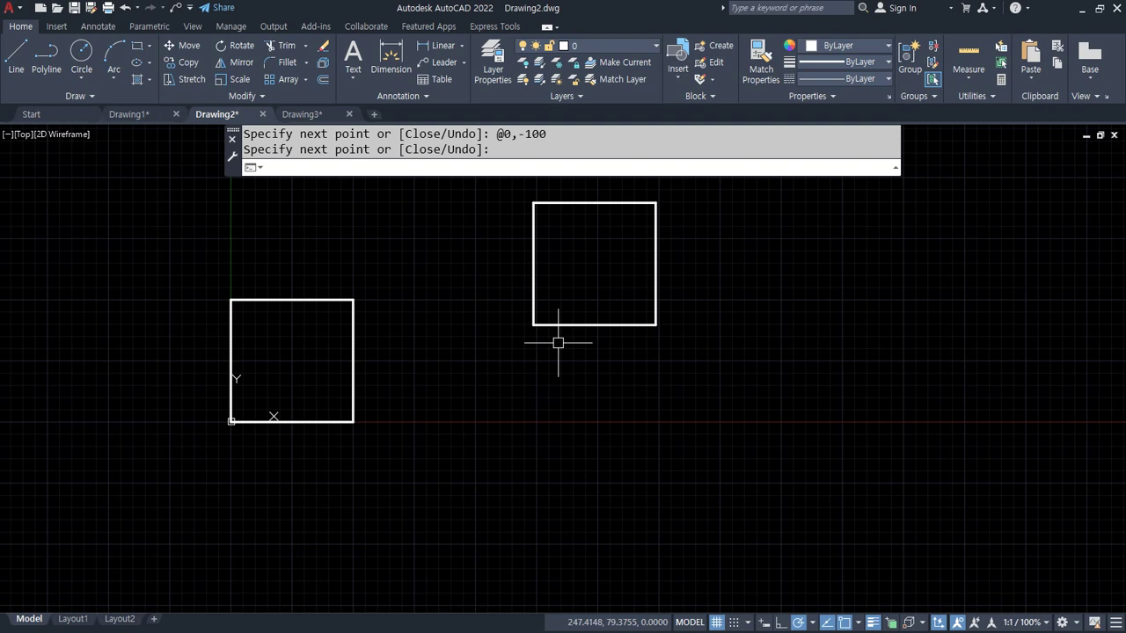
pyautogui.press('Escape')
pyautogui.moveTo(538, 387)
pyautogui.mouseDown()
pyautogui.moveTo(519, 403)
pyautogui.moveTo(525, 415)
pyautogui.mouseUp()
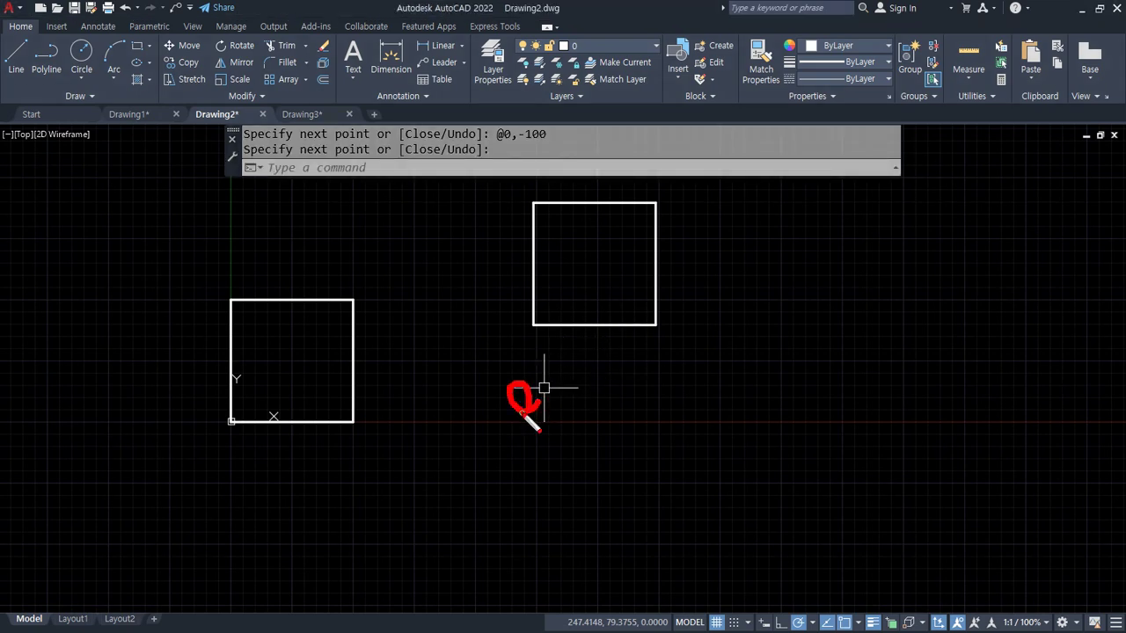
pyautogui.moveTo(604, 377)
pyautogui.mouseDown()
pyautogui.moveTo(572, 401)
pyautogui.moveTo(593, 434)
pyautogui.mouseUp()
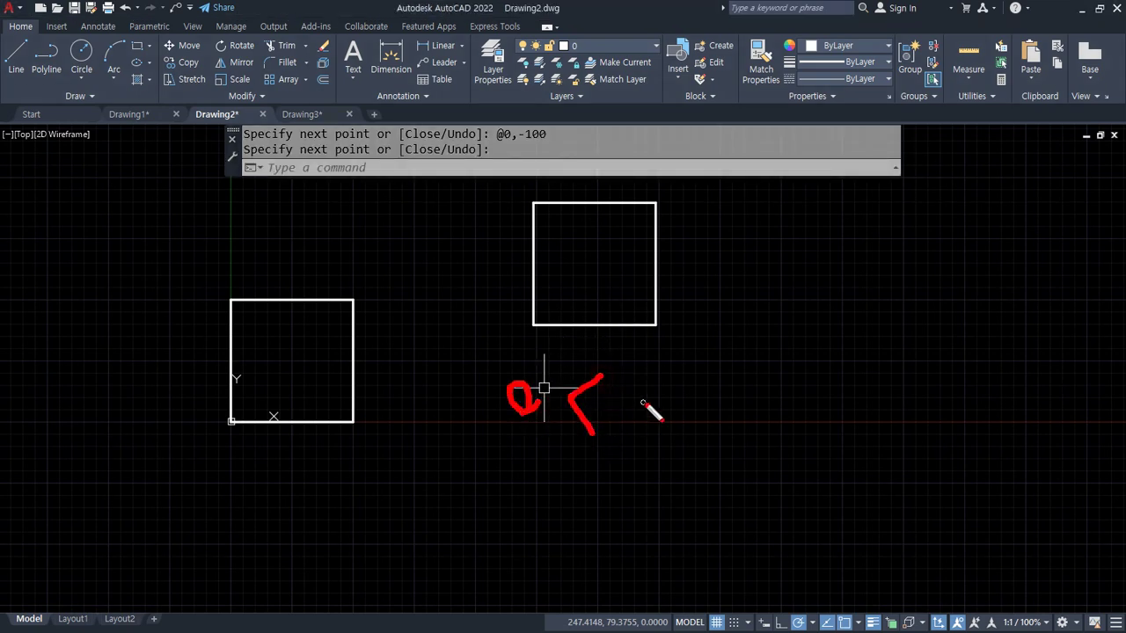
pyautogui.moveTo(643, 402)
pyautogui.mouseDown()
pyautogui.moveTo(629, 393)
pyautogui.moveTo(651, 410)
pyautogui.mouseUp()
pyautogui.moveTo(719, 385); pyautogui.dragTo(711, 435)
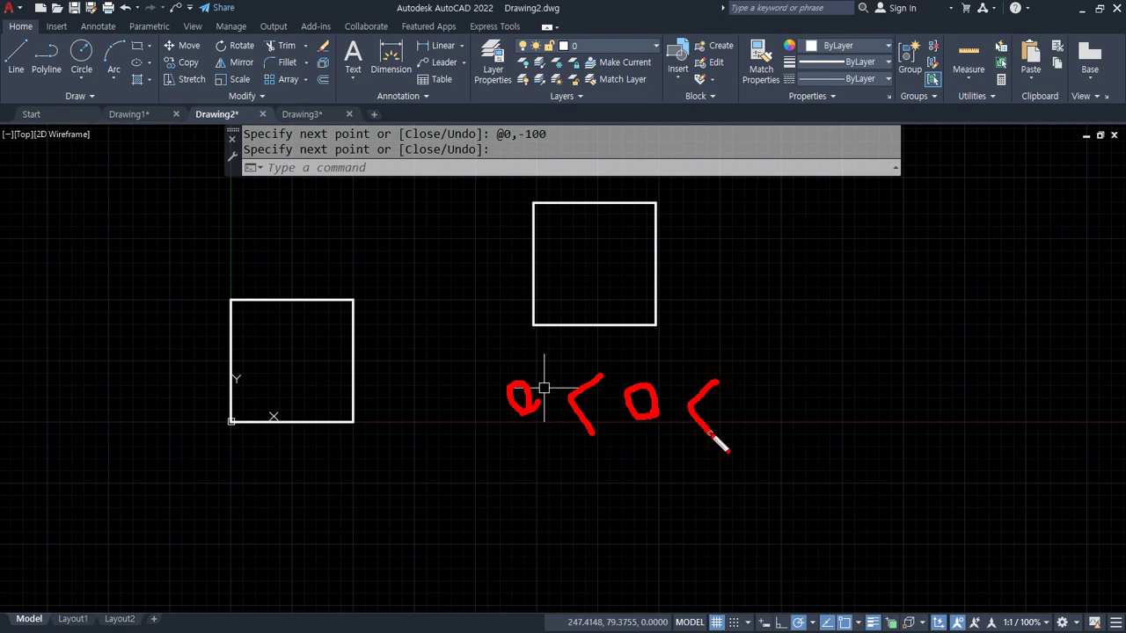
pyautogui.moveTo(778, 421)
pyautogui.mouseDown()
pyautogui.moveTo(781, 398)
pyautogui.moveTo(774, 417)
pyautogui.mouseUp()
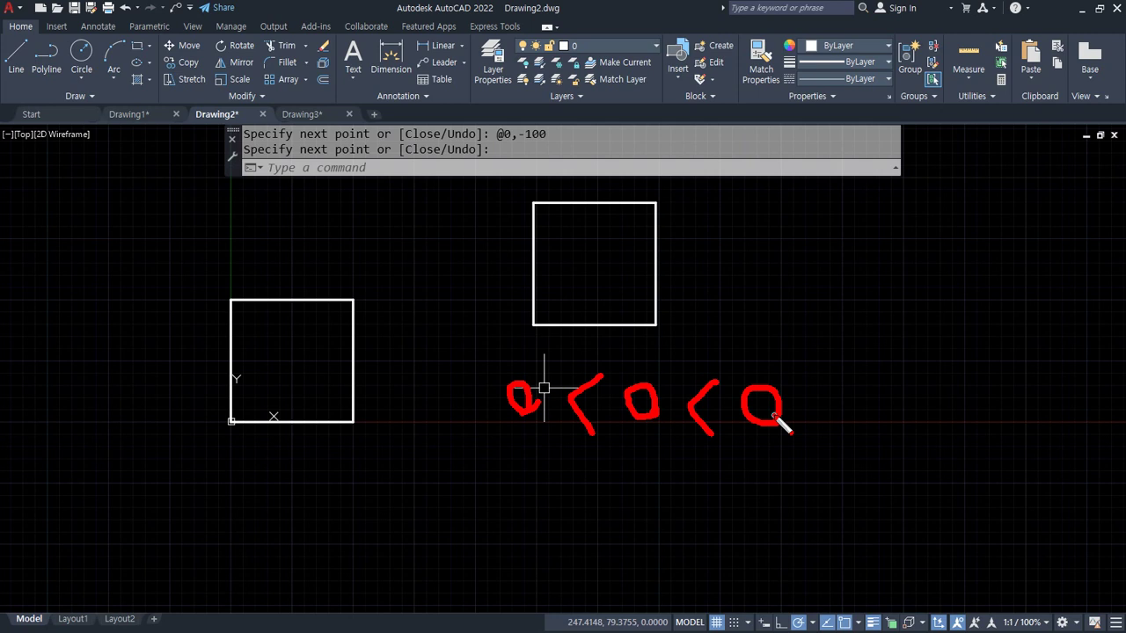
pyautogui.press('Escape')
pyautogui.press('Escape')
# Erase both squares with a selection window across the whole drawing.
pyautogui.click(711, 185)
pyautogui.click(199, 478)
pyautogui.press('Delete')
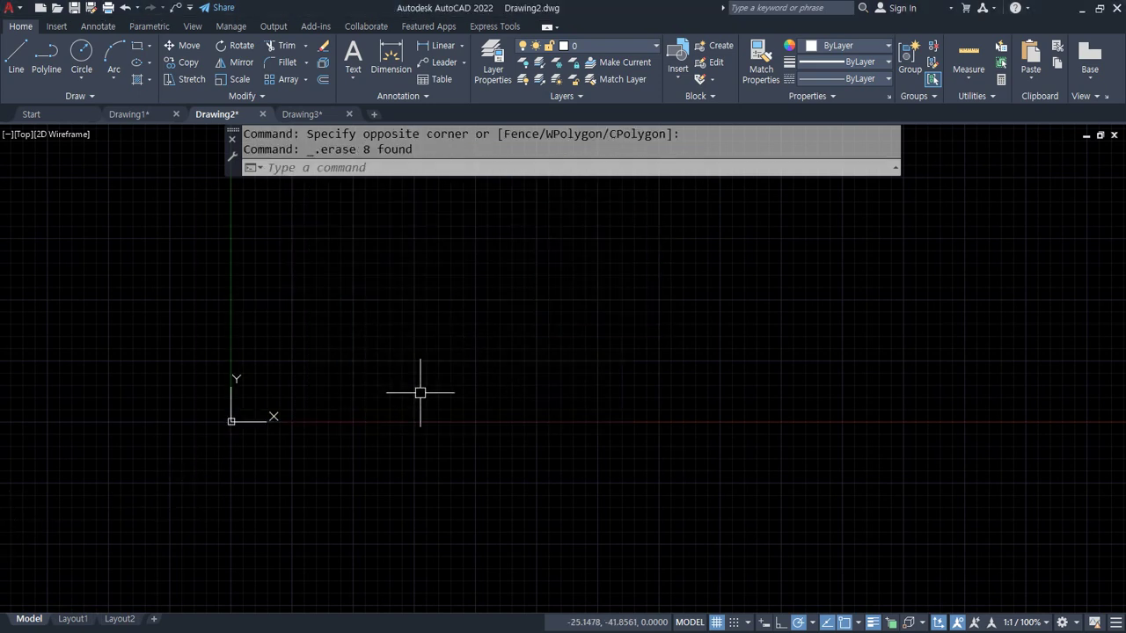
# Start a new line at a free point about 155,66.
pyautogui.write('l')
pyautogui.press('Return')
pyautogui.click(421, 341)
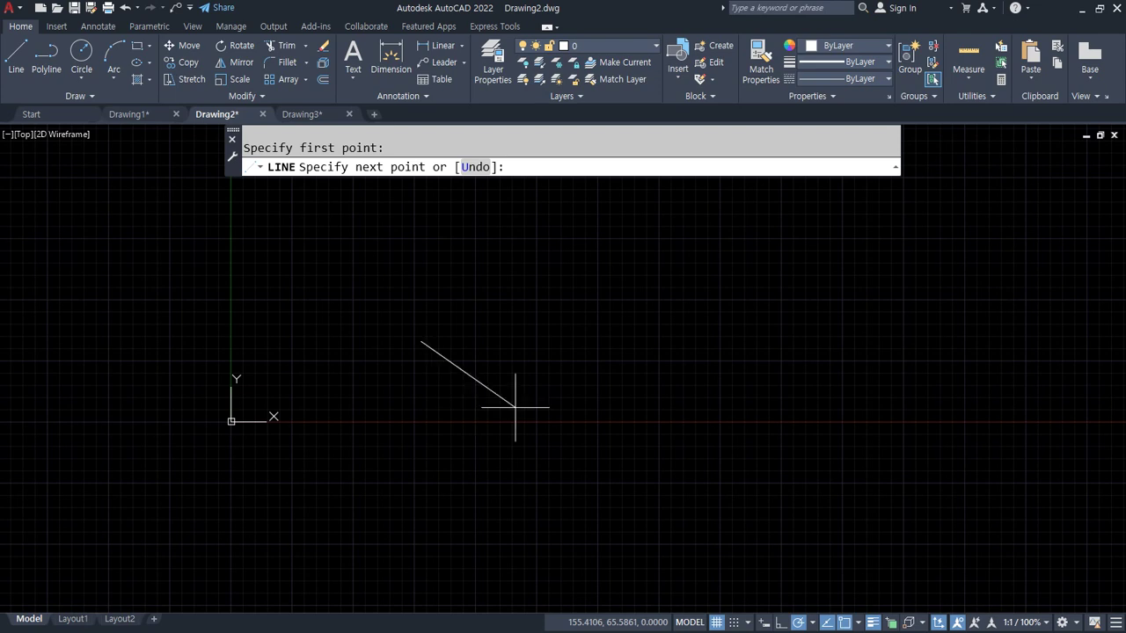
# Switch to the browser's relative coordinate example post, examine the dimensions of figure 2, and return to AutoCAD.
pyautogui.hotkey('alt', 'Tab')
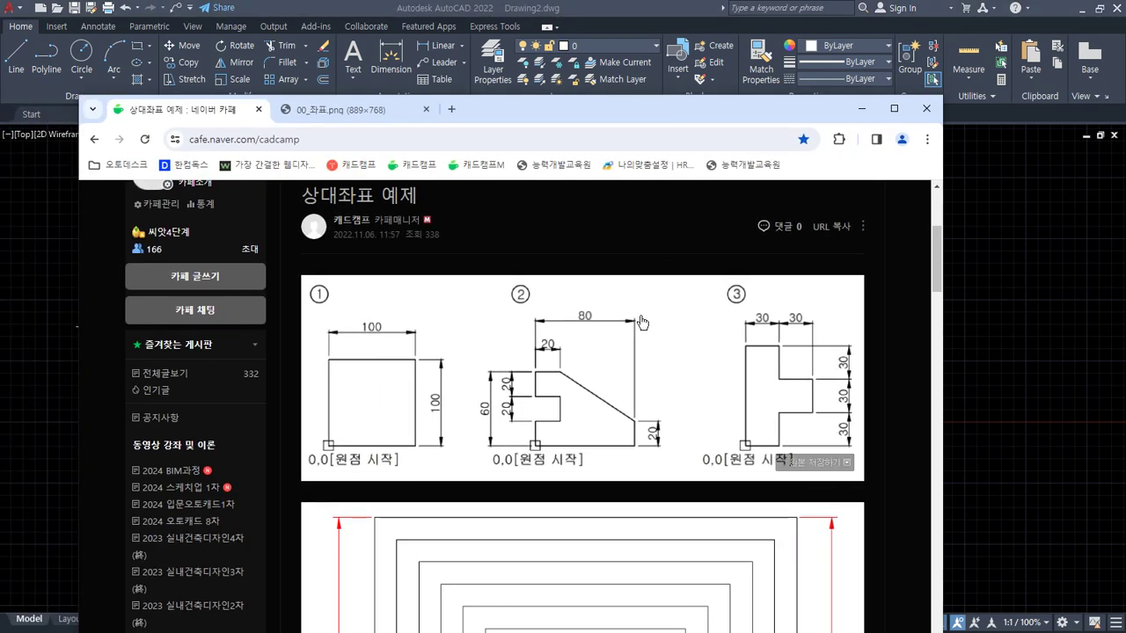
pyautogui.moveTo(594, 318); pyautogui.dragTo(598, 328)
pyautogui.moveTo(490, 424)
pyautogui.mouseDown()
pyautogui.moveTo(498, 394)
pyautogui.moveTo(498, 422)
pyautogui.moveTo(650, 447)
pyautogui.moveTo(632, 373)
pyautogui.mouseUp()
pyautogui.press('e')
pyautogui.moveTo(514, 444); pyautogui.dragTo(517, 392)
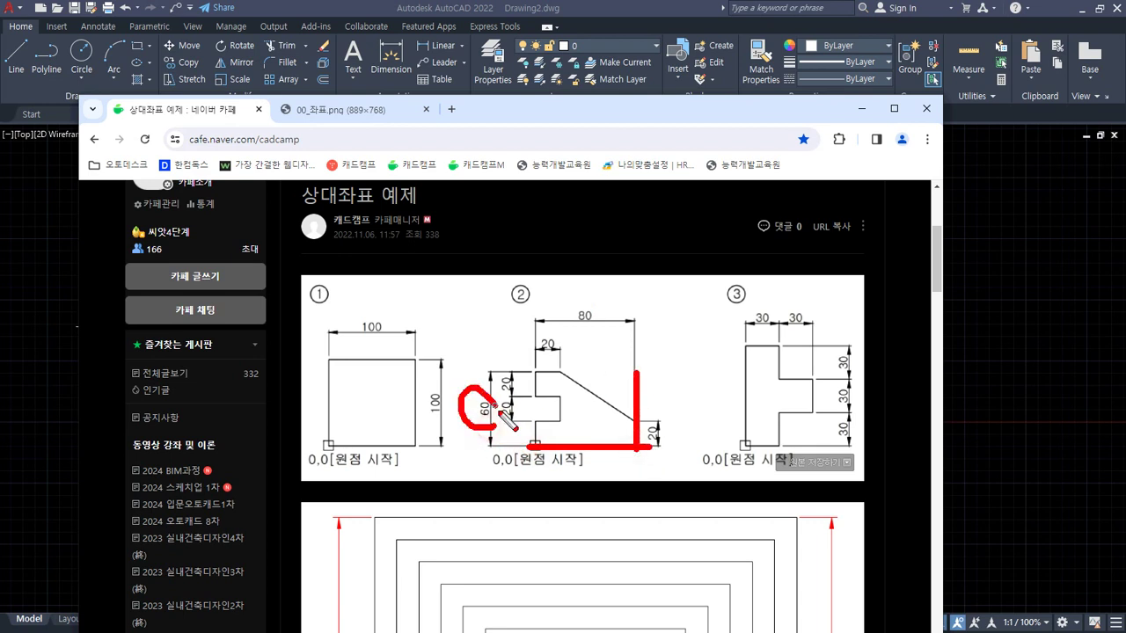
pyautogui.press('e')
pyautogui.moveTo(651, 450)
pyautogui.mouseDown()
pyautogui.moveTo(637, 431)
pyautogui.moveTo(661, 439)
pyautogui.mouseUp()
pyautogui.moveTo(563, 363)
pyautogui.mouseDown()
pyautogui.moveTo(528, 347)
pyautogui.moveTo(560, 360)
pyautogui.mouseUp()
pyautogui.moveTo(524, 412)
pyautogui.mouseDown()
pyautogui.moveTo(526, 377)
pyautogui.moveTo(516, 417)
pyautogui.mouseUp()
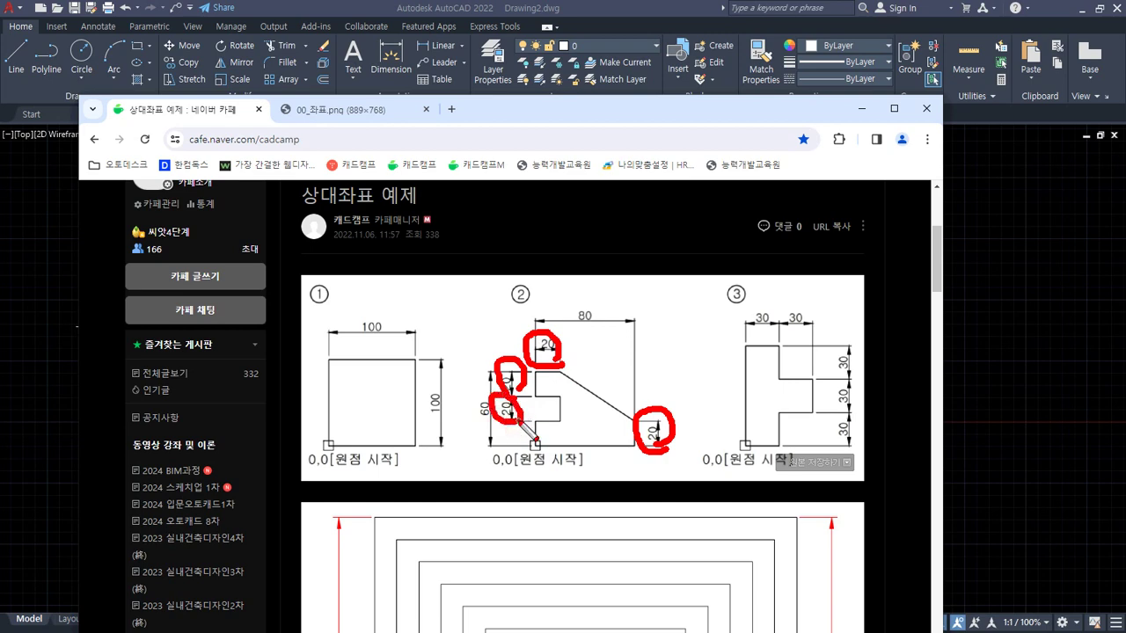
pyautogui.press('e')
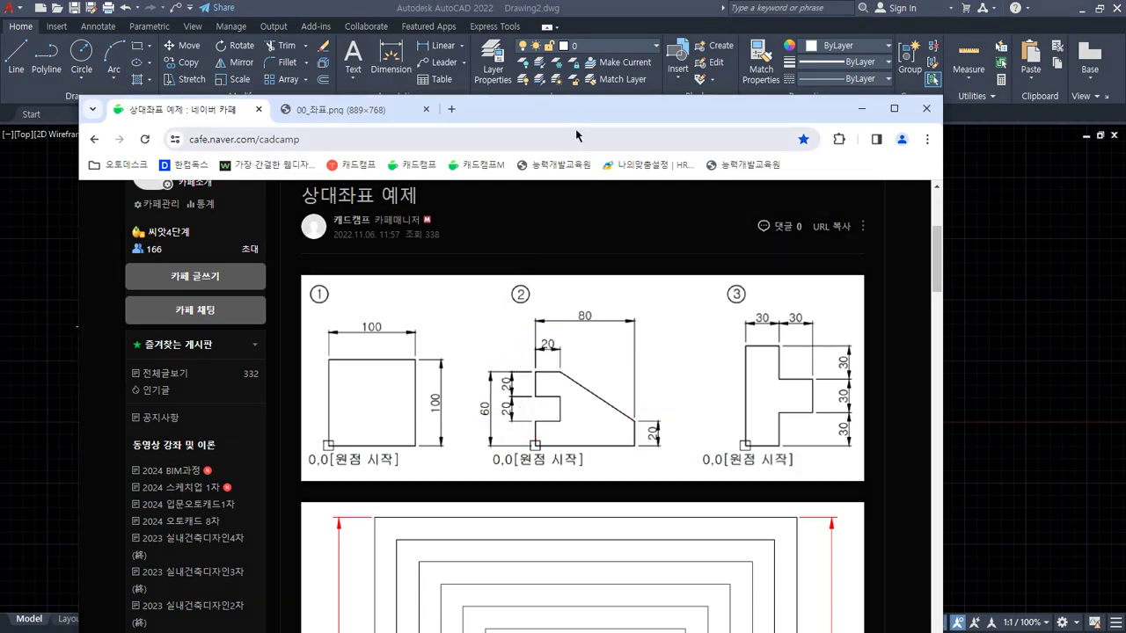
pyautogui.press('Escape')
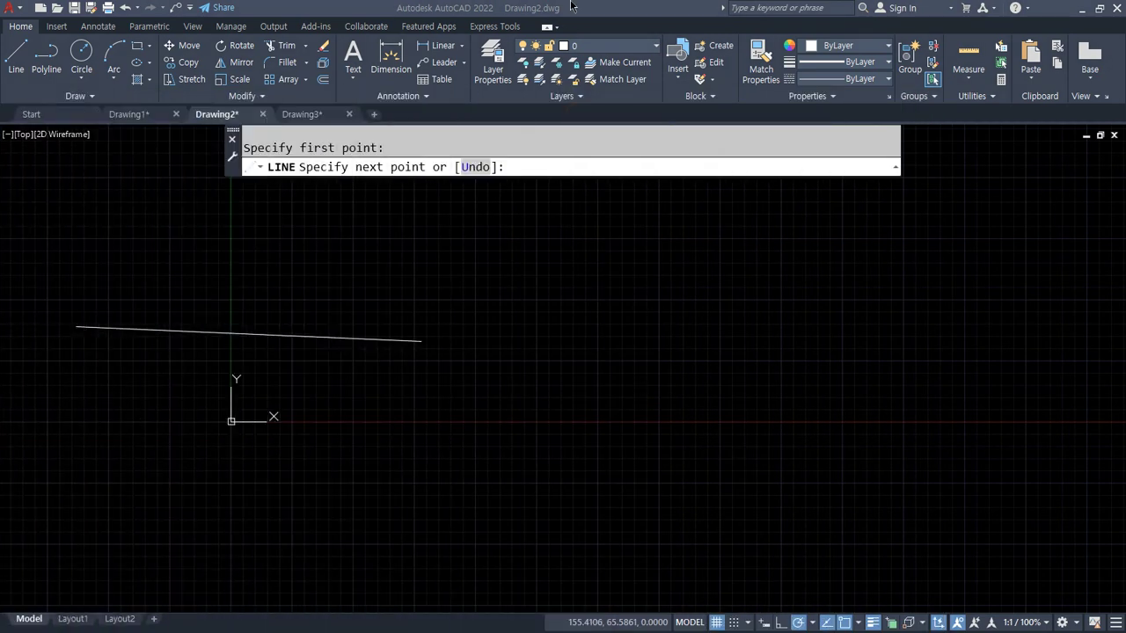
pyautogui.write('@80,0')
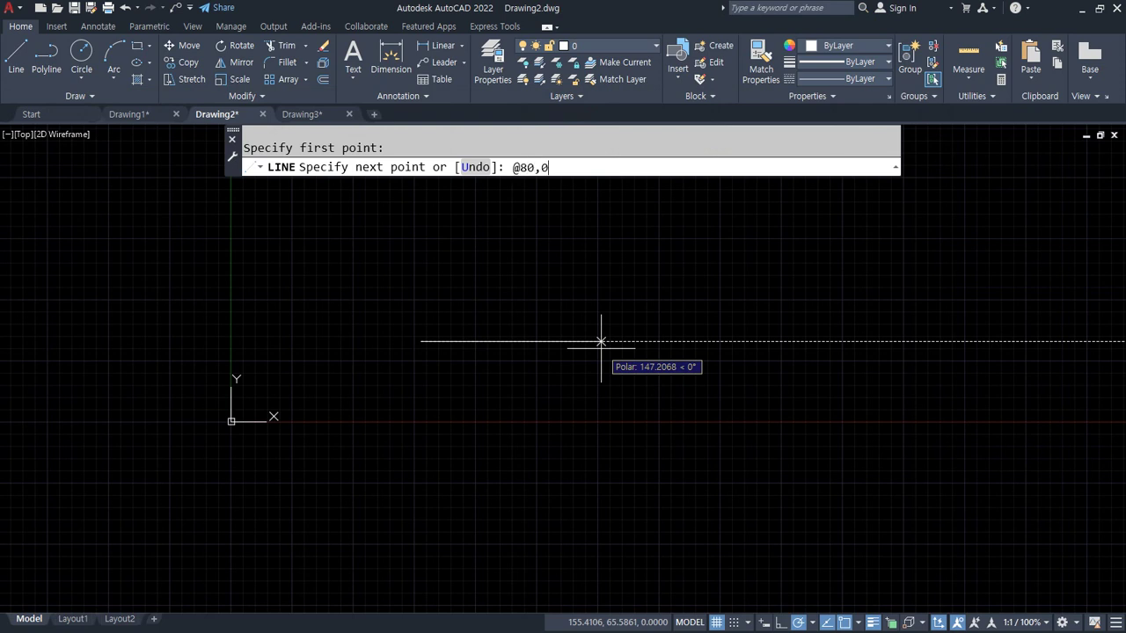
pyautogui.press('Return')
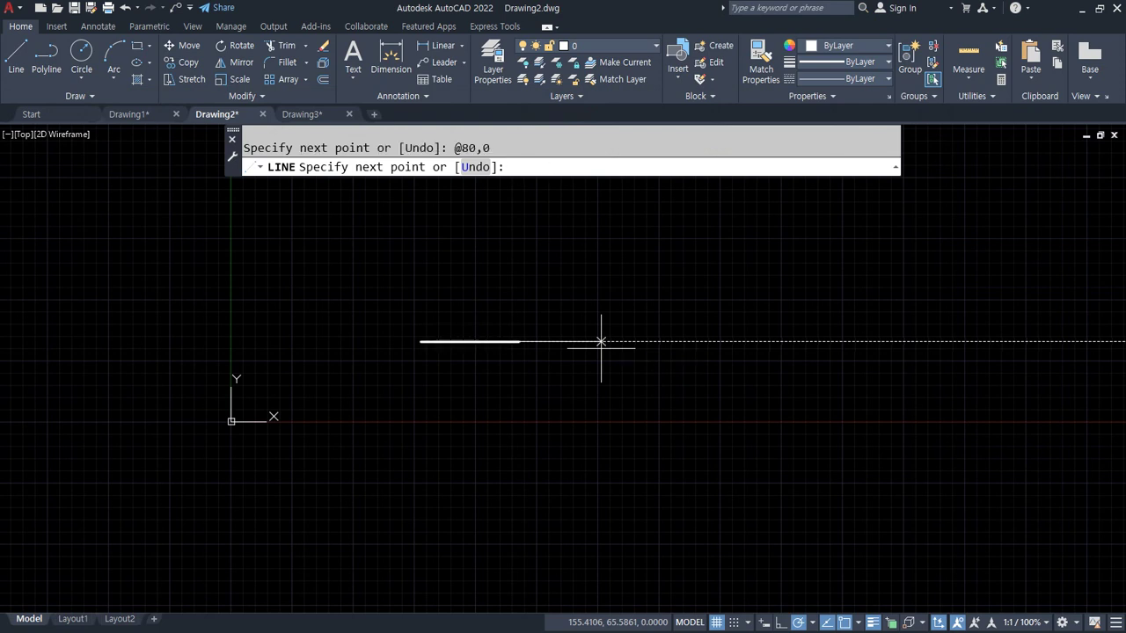
pyautogui.write('@0,')
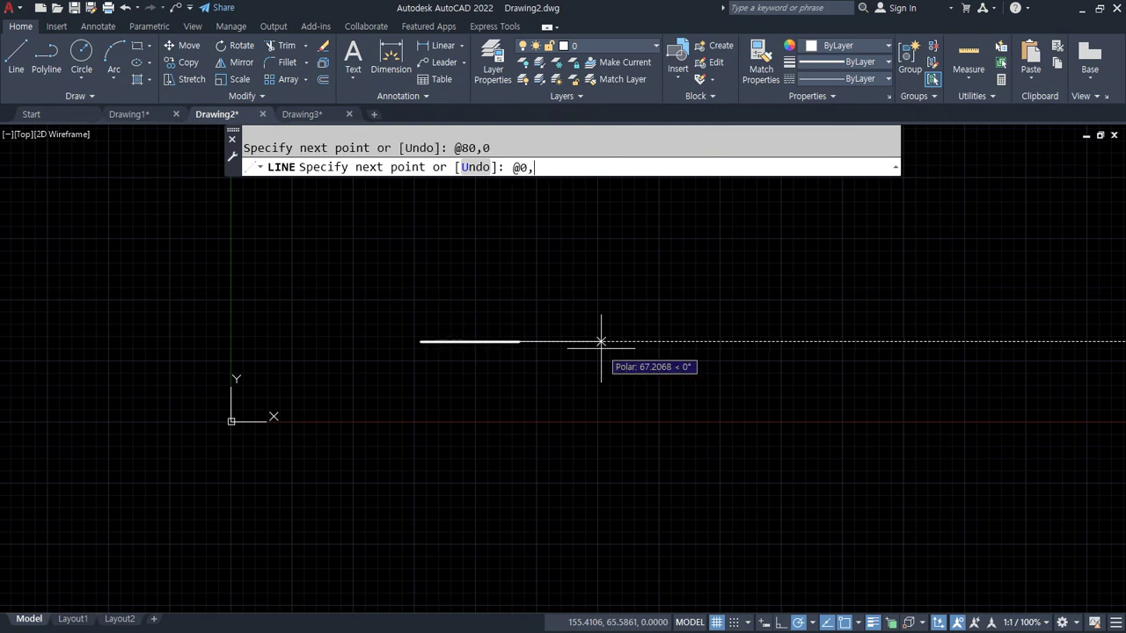
pyautogui.write('20')
pyautogui.press('Return')
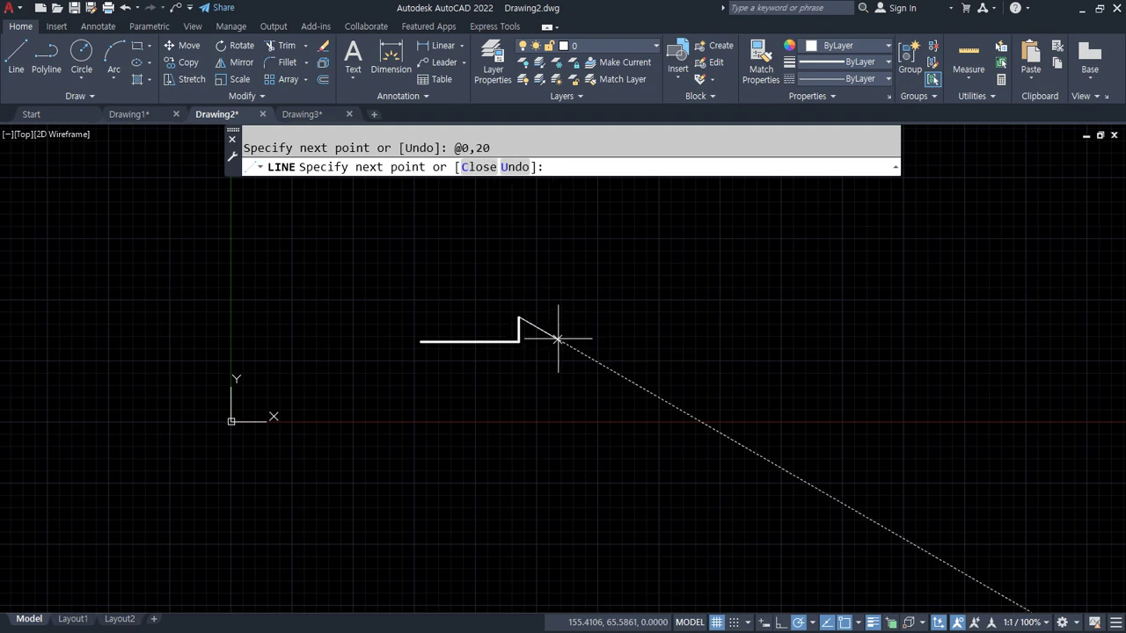
# Add the figure's sloping edge up from the short right-hand side with the relative point @-60,40.
pyautogui.scroll(2, 467, 277)
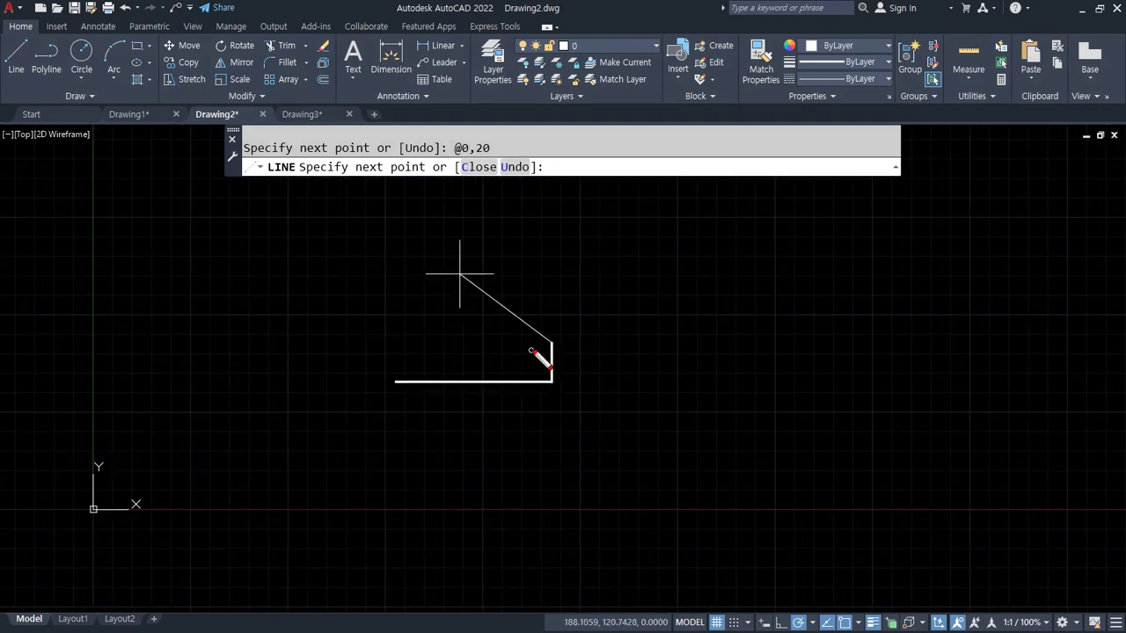
pyautogui.moveTo(552, 347)
pyautogui.mouseDown()
pyautogui.moveTo(459, 349)
pyautogui.moveTo(459, 289)
pyautogui.mouseUp()
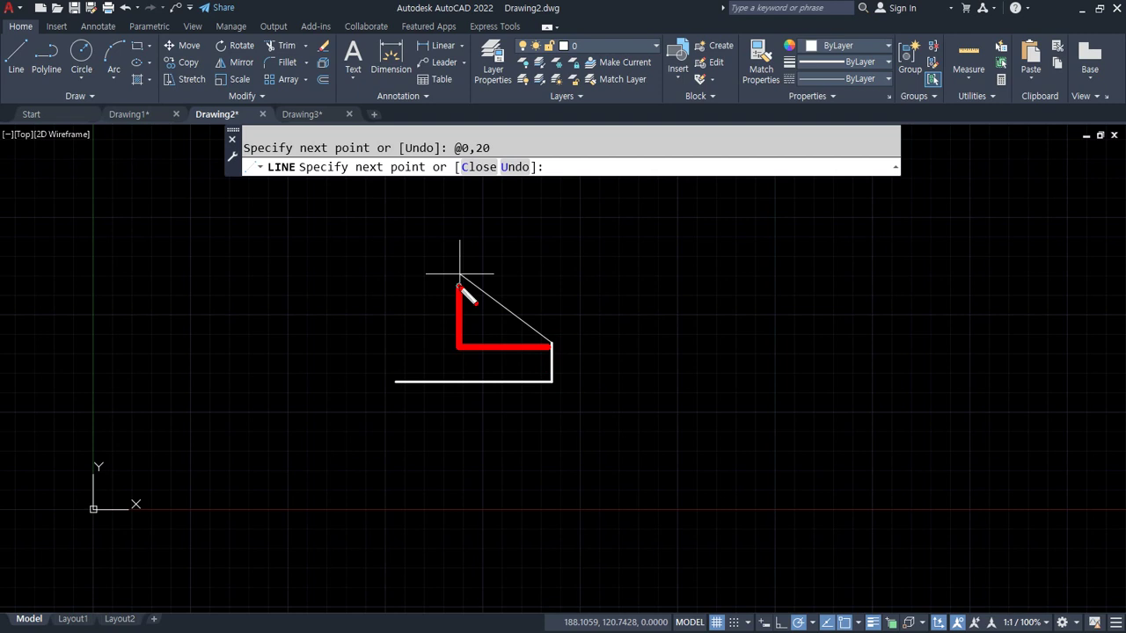
pyautogui.press('Escape')
pyautogui.write('@')
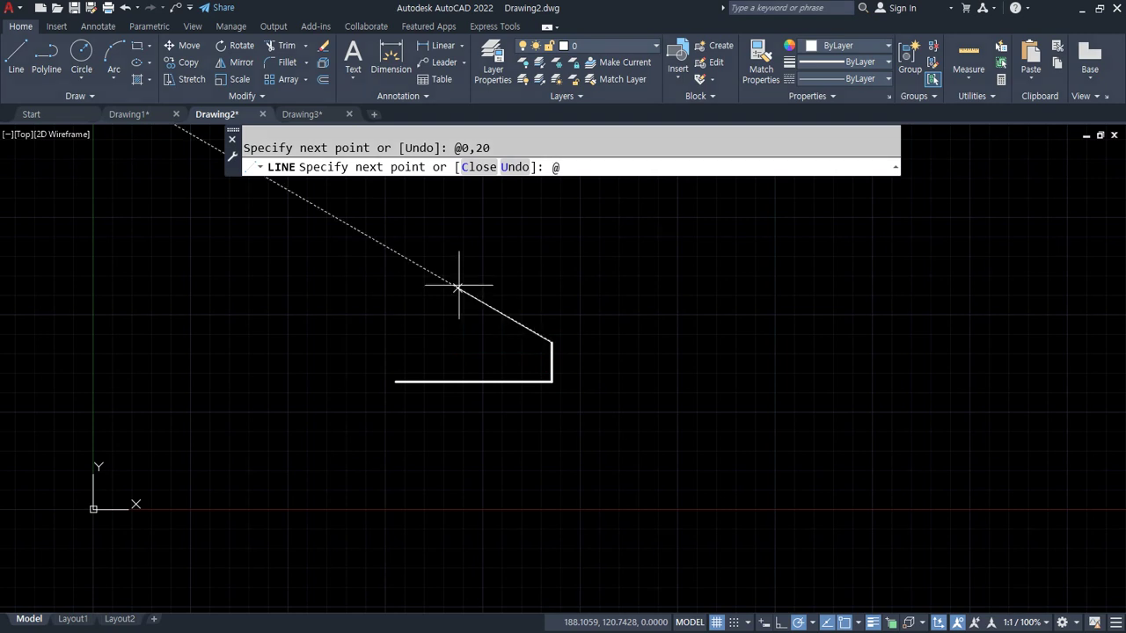
pyautogui.write('-60,40')
pyautogui.press('Return')
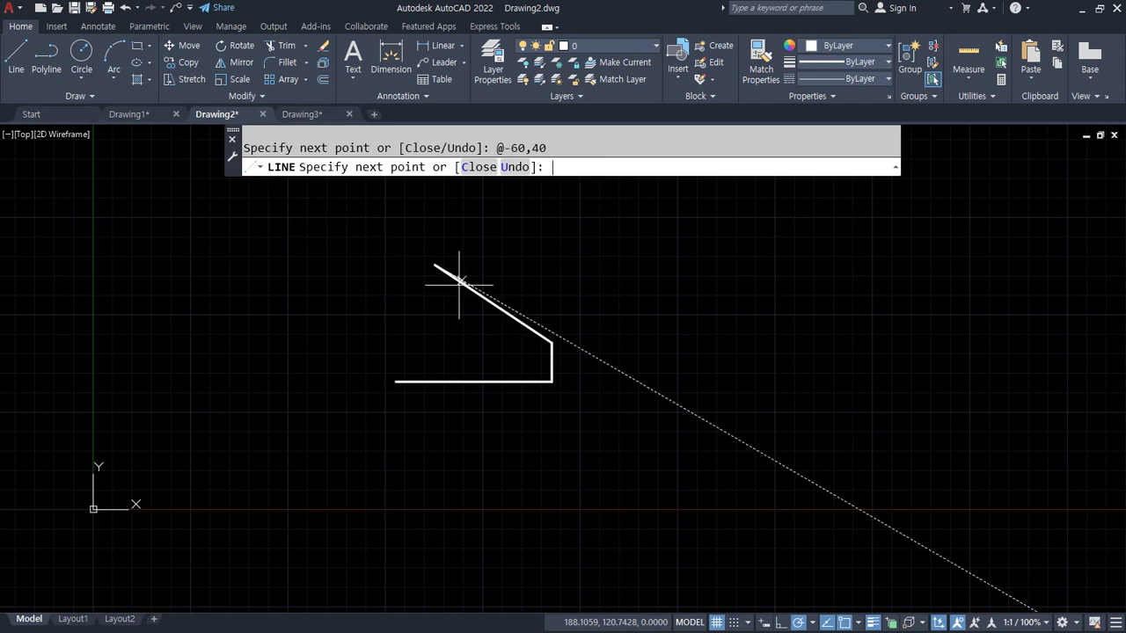
# Continue the line with the figure's top edge and upper left side using the relative points @-20,0 and @0,-20.
pyautogui.write('@')
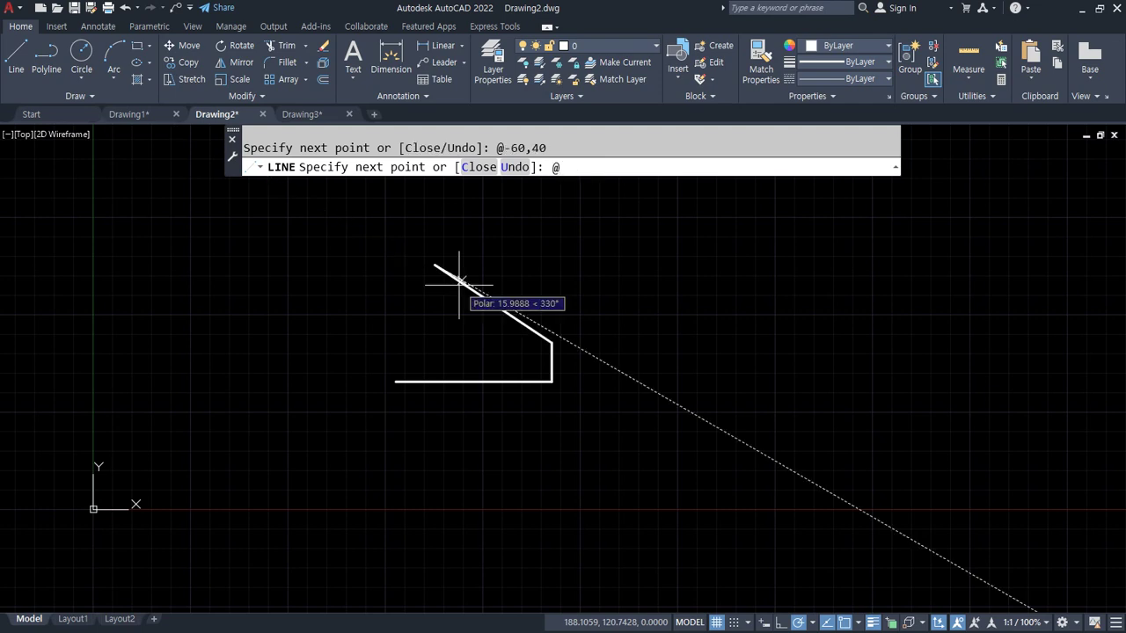
pyautogui.write('-20,0')
pyautogui.press('Return')
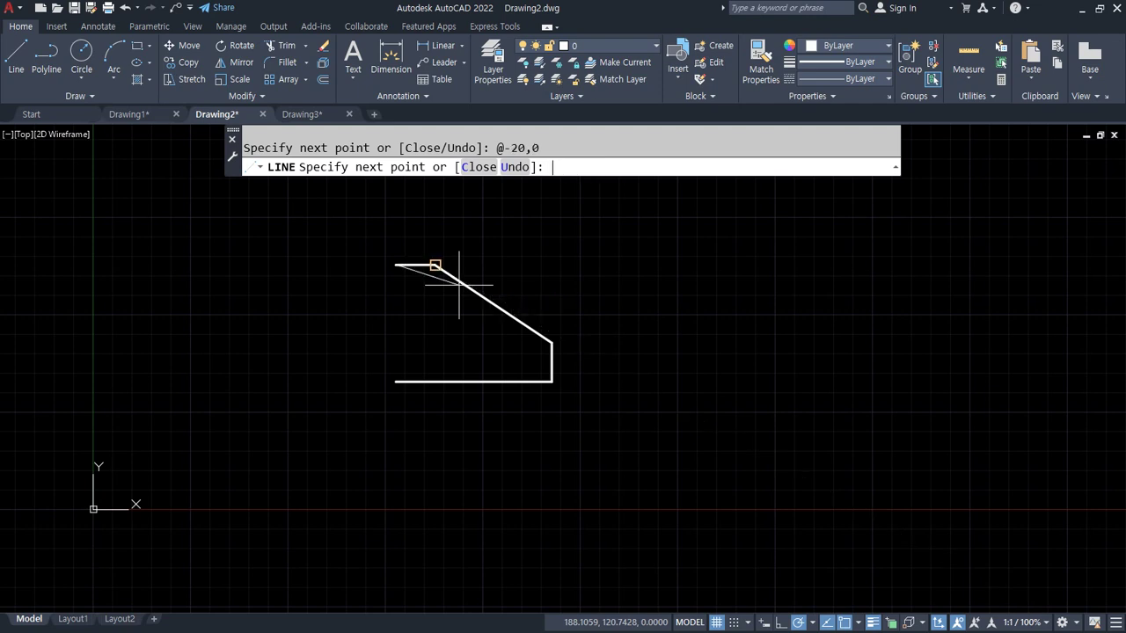
pyautogui.write('@0,-')
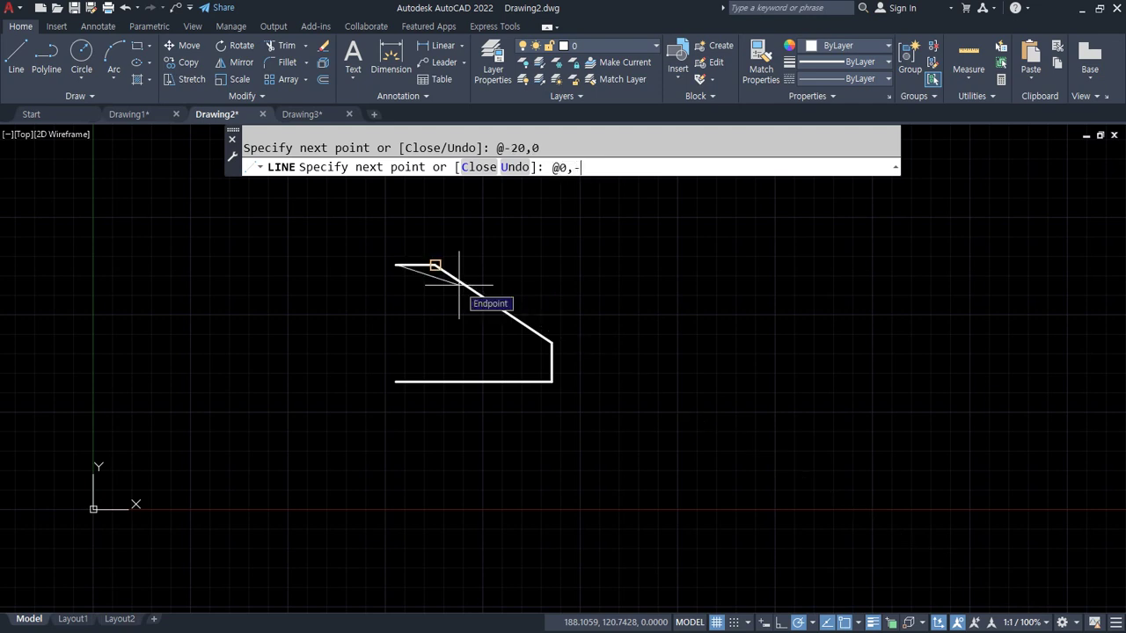
pyautogui.write('20')
pyautogui.press('Return')
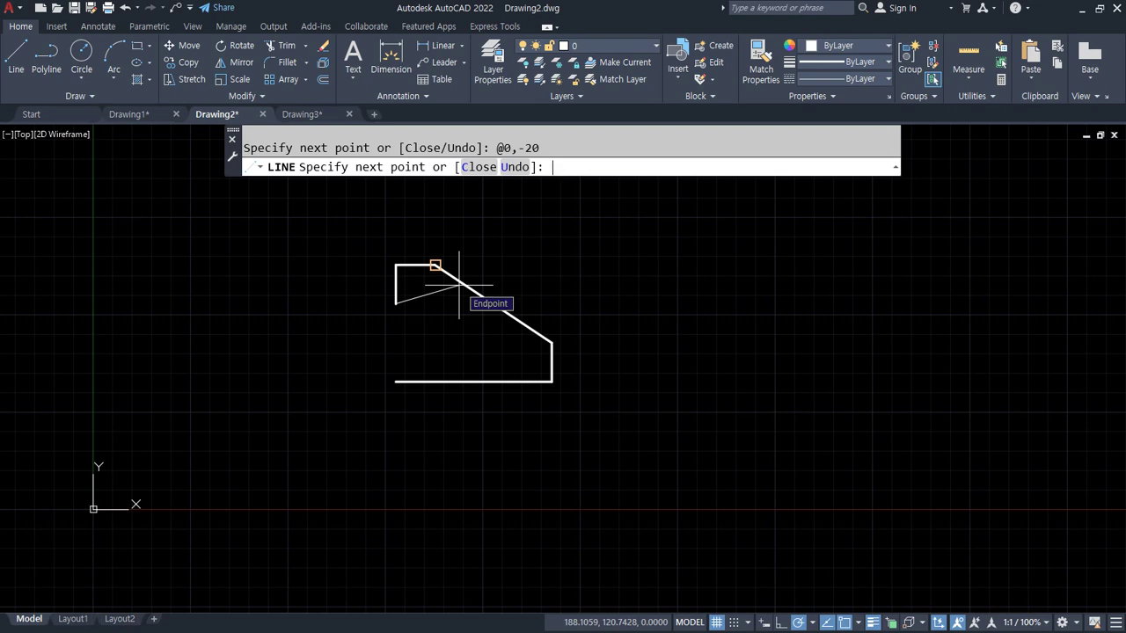
pyautogui.write('@20,0')
pyautogui.press('Return')
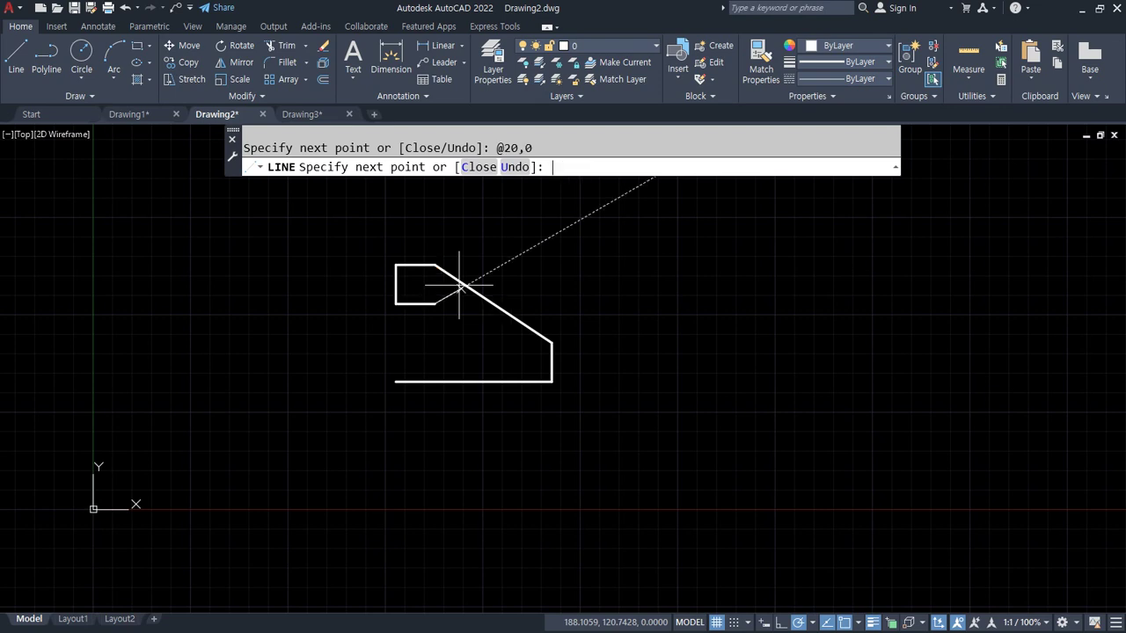
pyautogui.write('@0,-20')
pyautogui.press('Return')
pyautogui.write('@-20,')
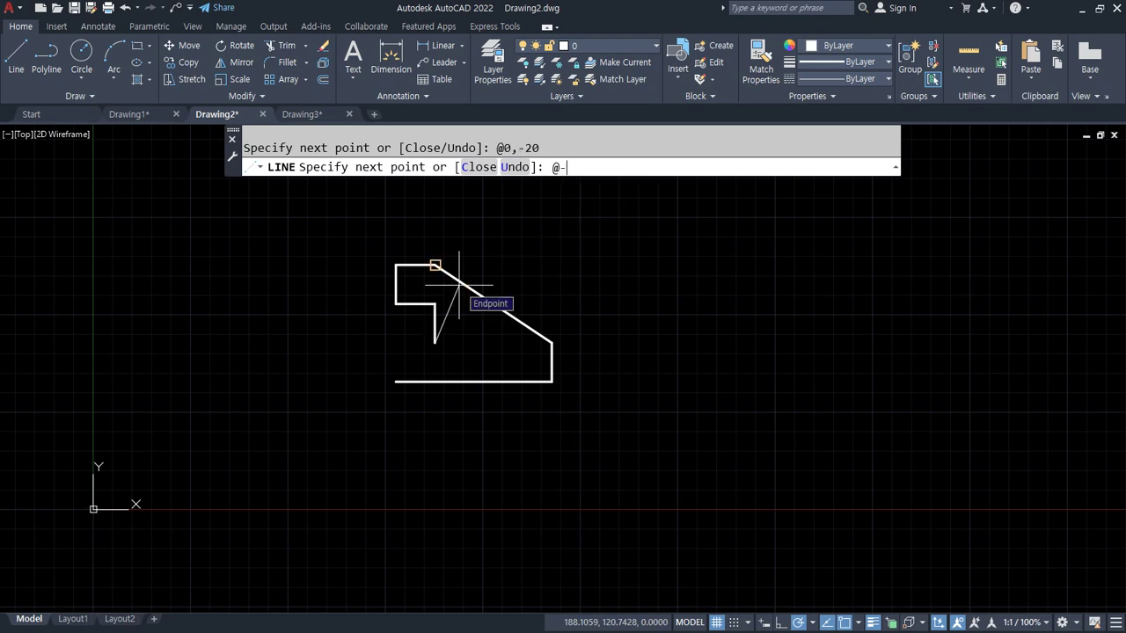
pyautogui.write('0')
pyautogui.press('Return')
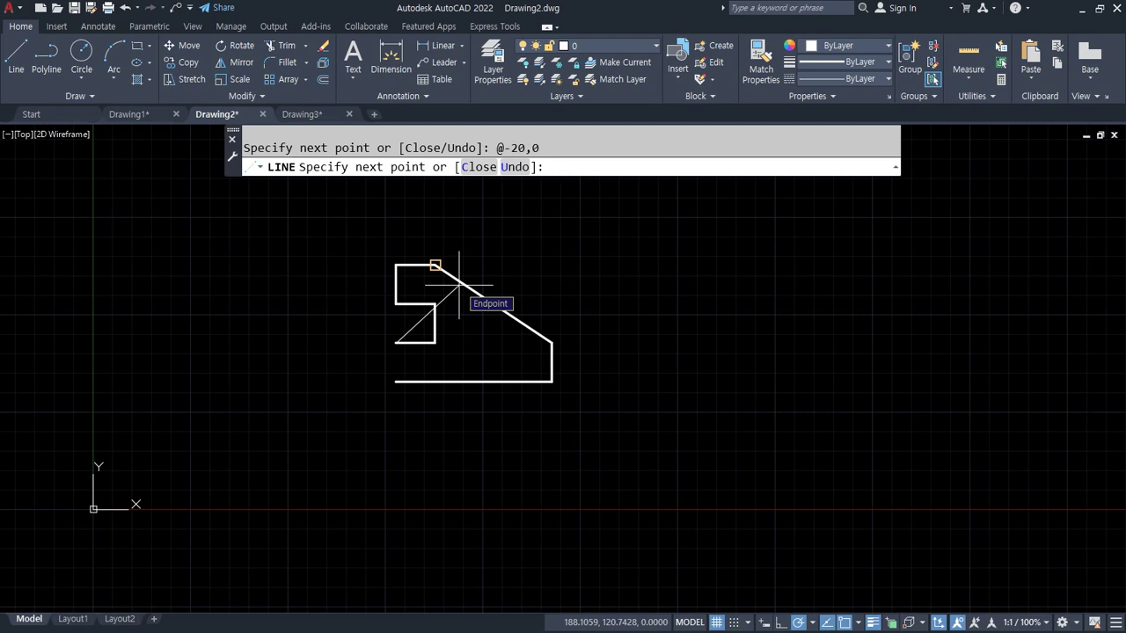
pyautogui.click(479, 167)
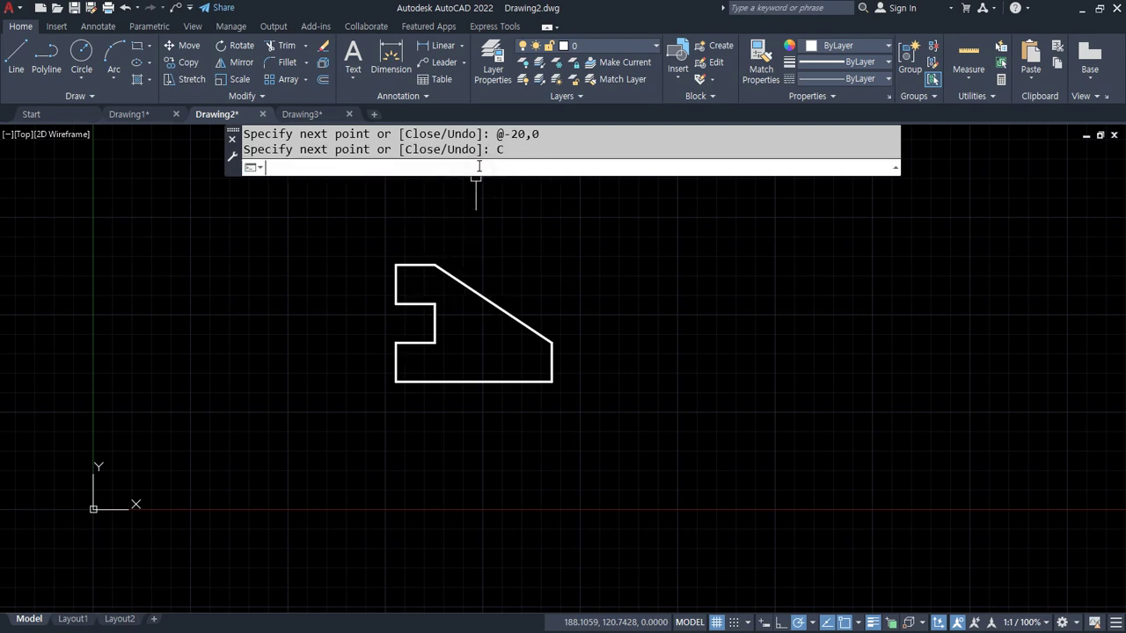